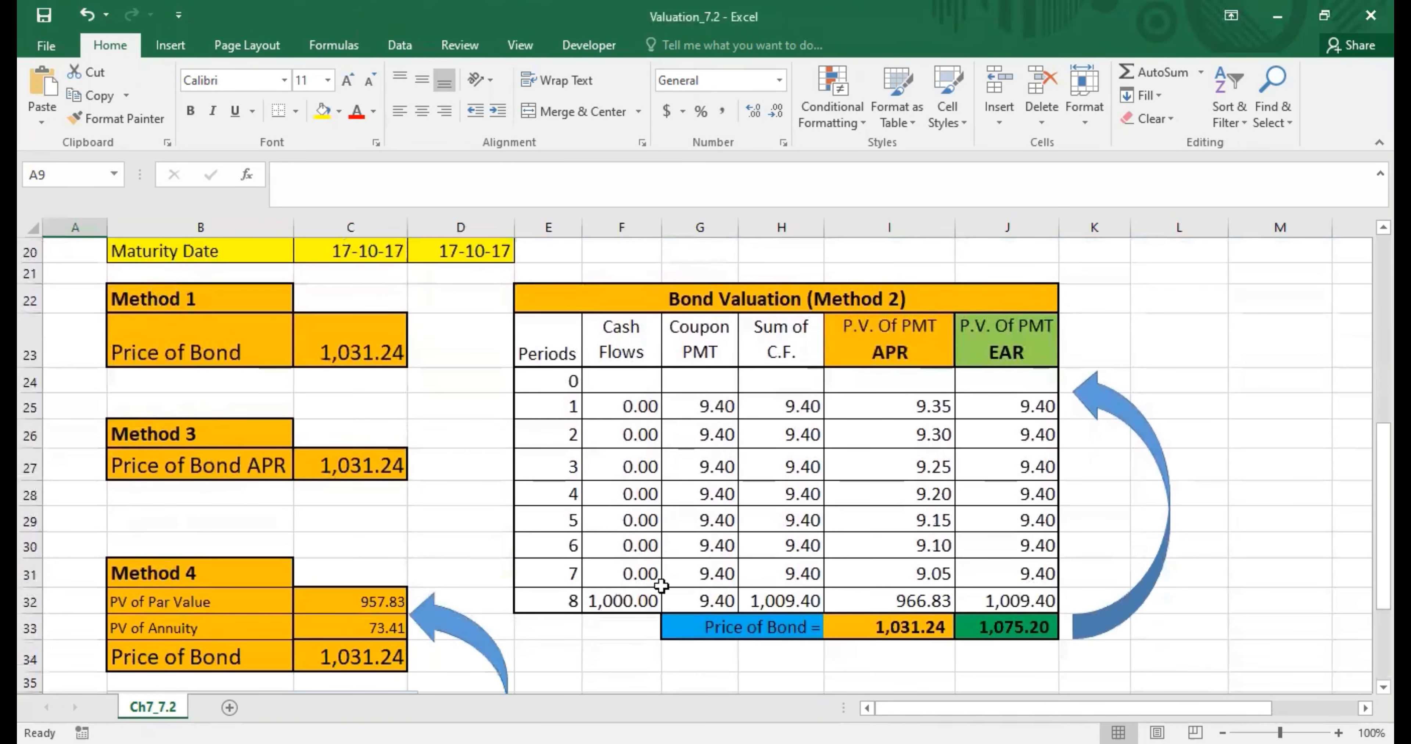
- Review the bond price results and formulas of Methods 1 to 4, including the Method 2 APR cash flow table
{"action": "left_click", "coordinate": [338, 342]}
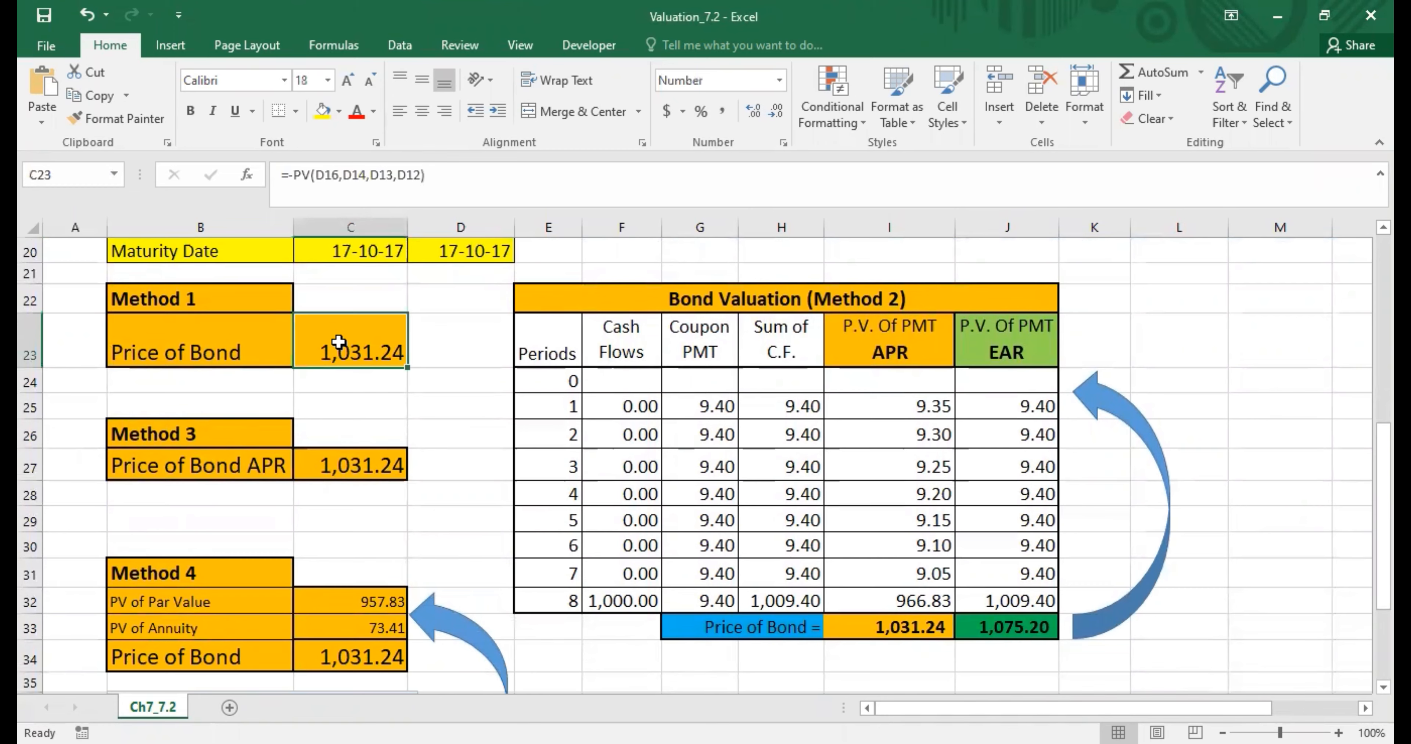
{"action": "left_click", "coordinate": [791, 300]}
{"action": "left_click_drag", "start_coordinate": [561, 323], "coordinate": [884, 632]}
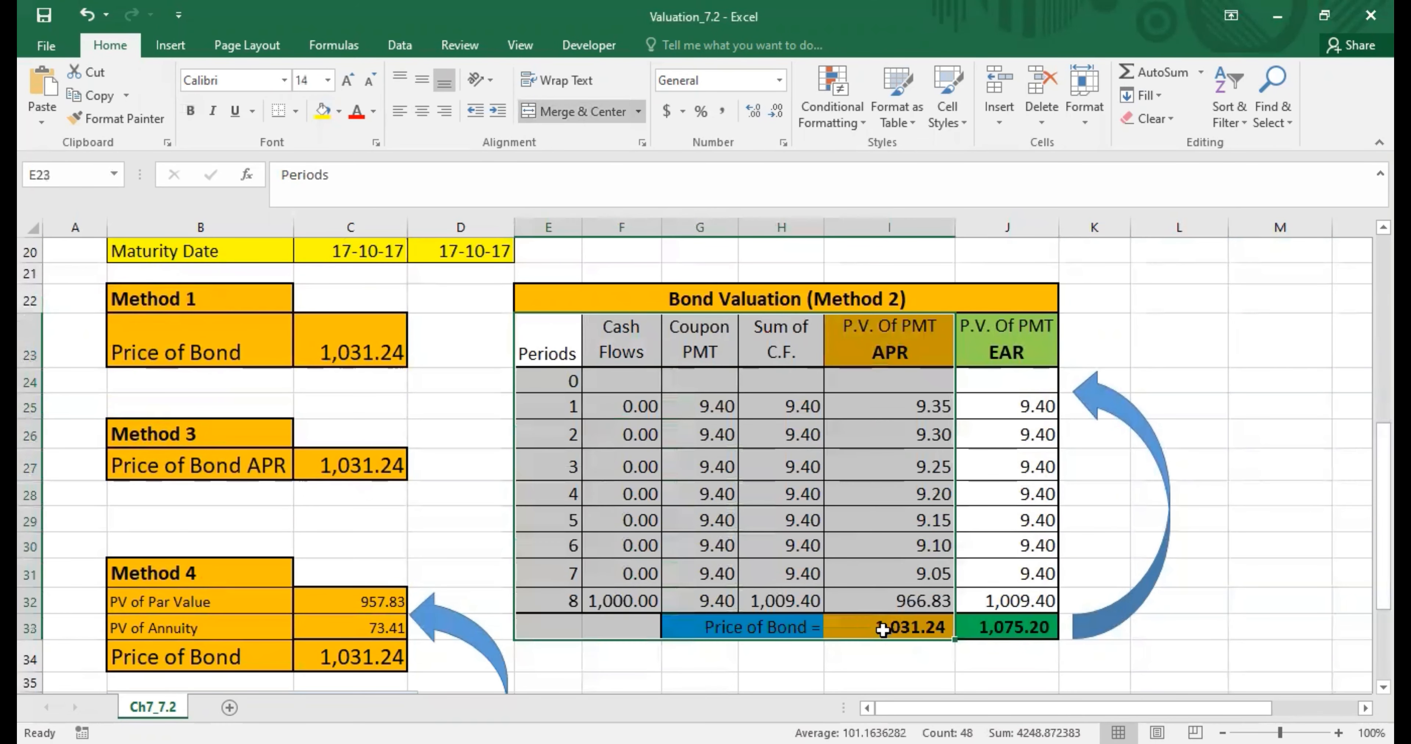
{"action": "left_click", "coordinate": [884, 633]}
{"action": "left_click", "coordinate": [363, 355]}
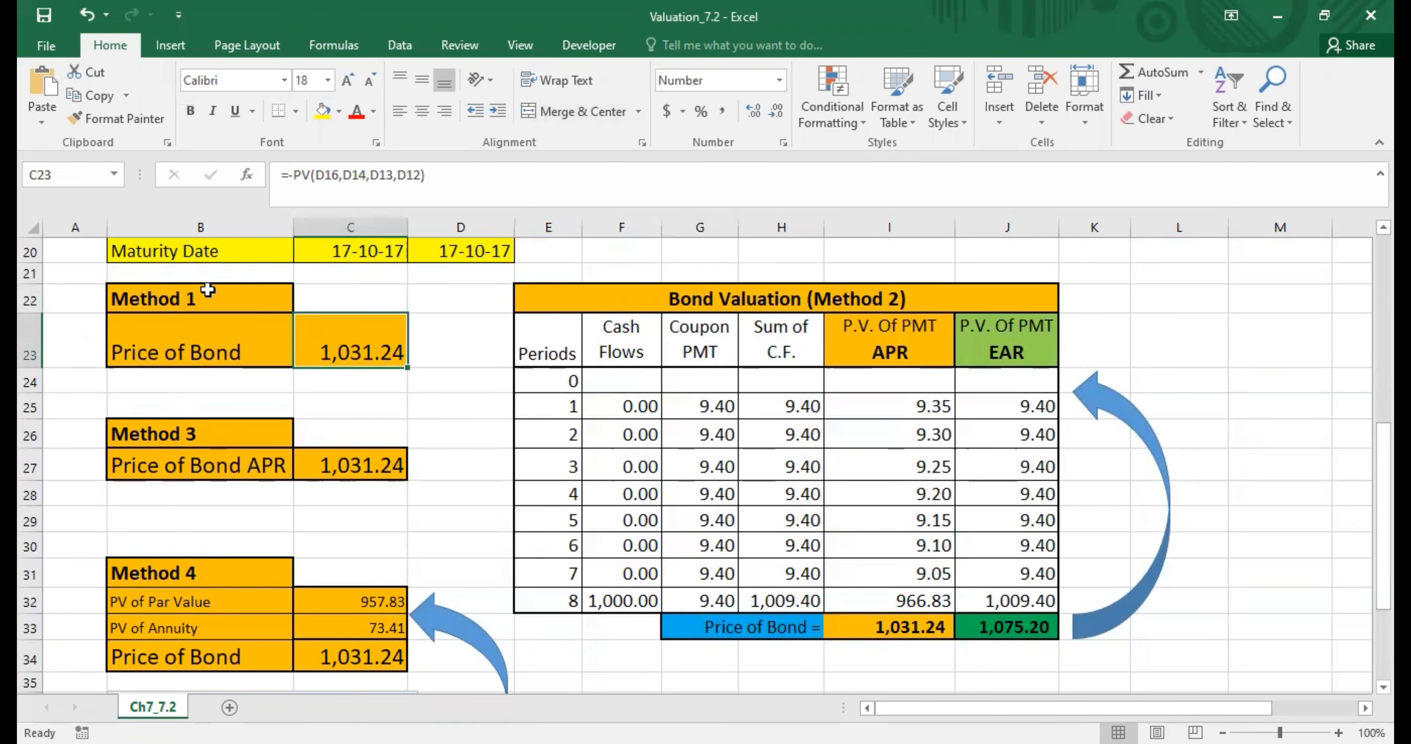
{"action": "left_click", "coordinate": [158, 434]}
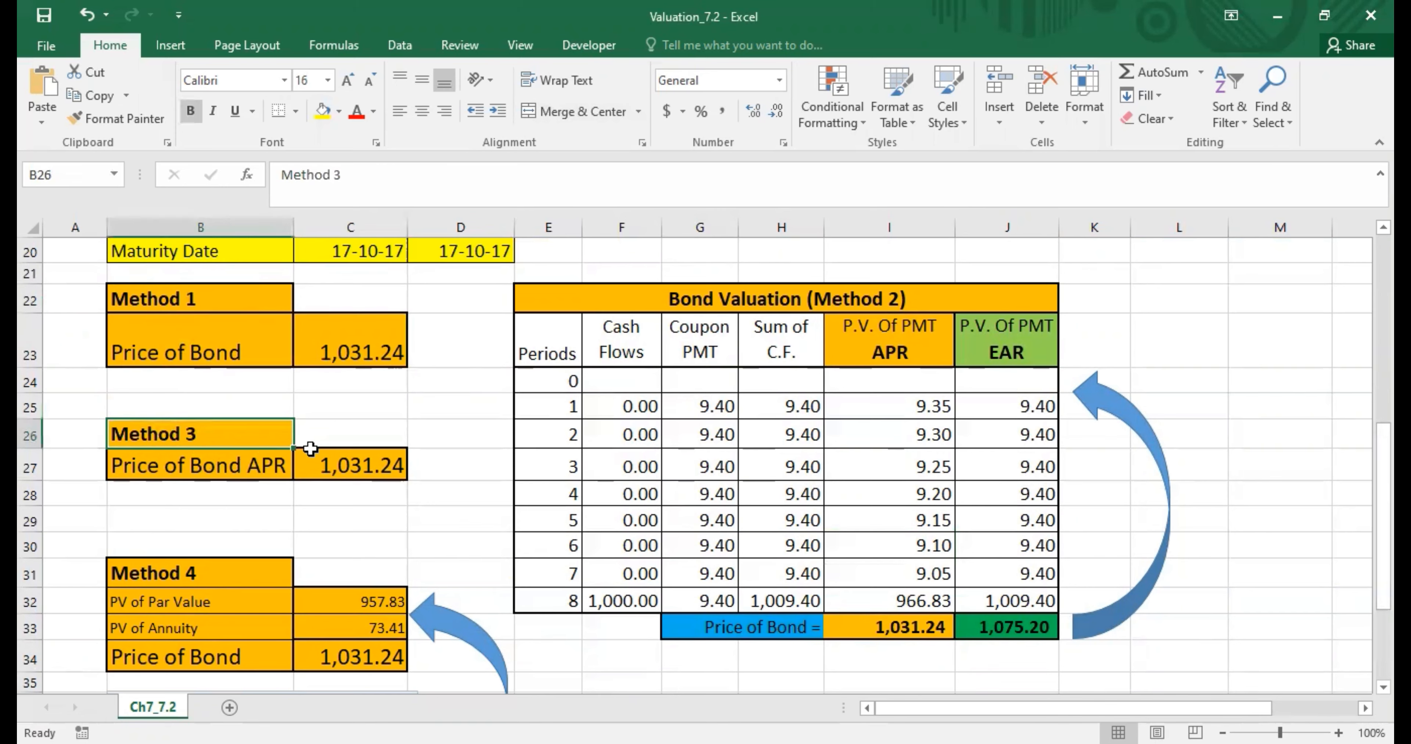
{"action": "left_click", "coordinate": [336, 461]}
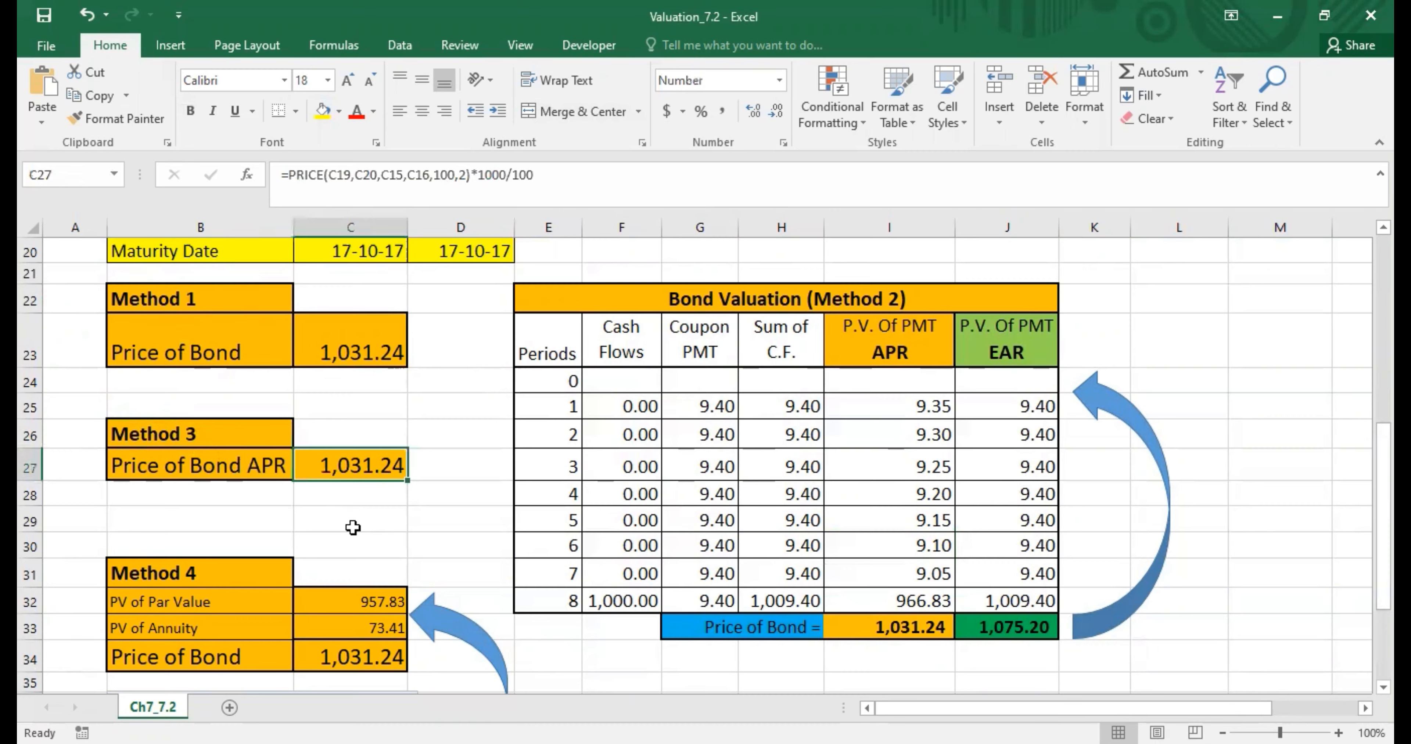
{"action": "scroll", "coordinate": [332, 568], "scroll_direction": "down", "scroll_amount": 2}
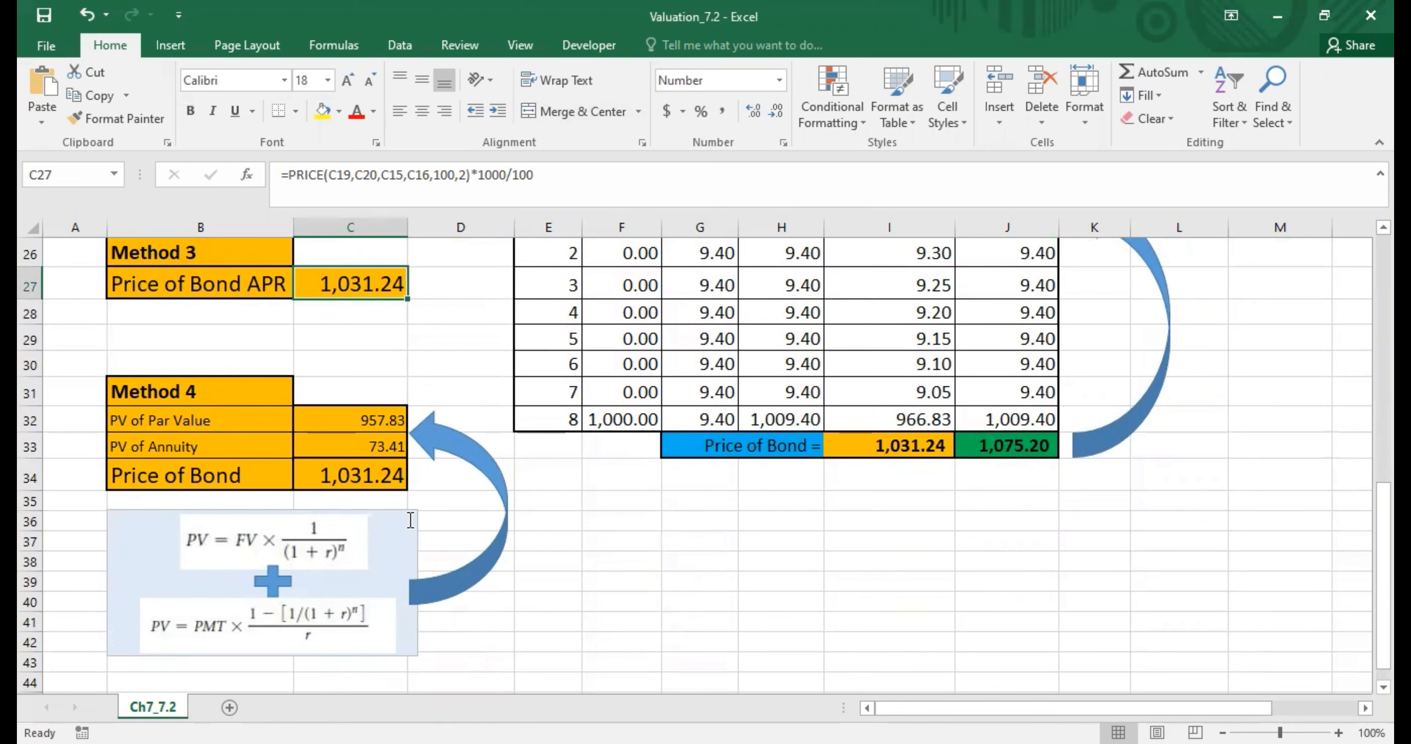
{"action": "left_click", "coordinate": [381, 476]}
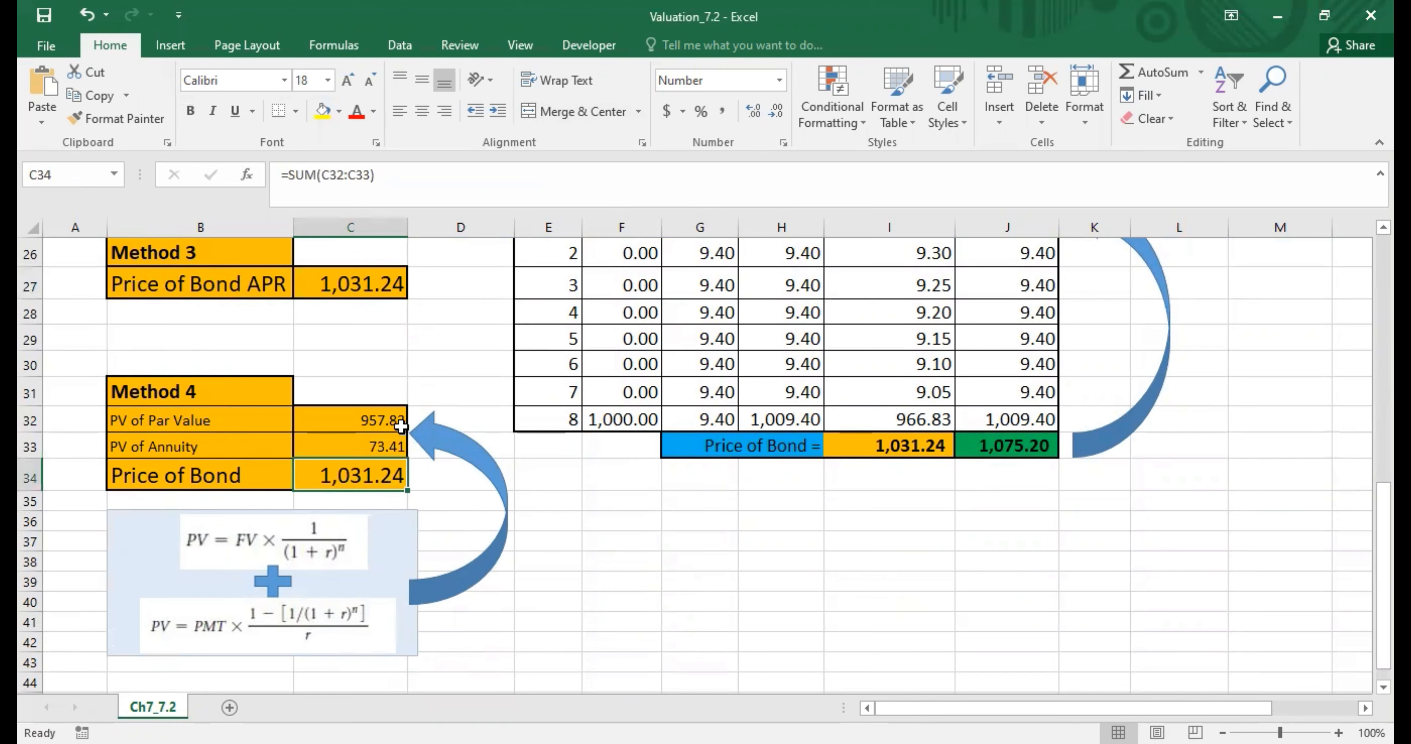
{"action": "left_click", "coordinate": [589, 524]}
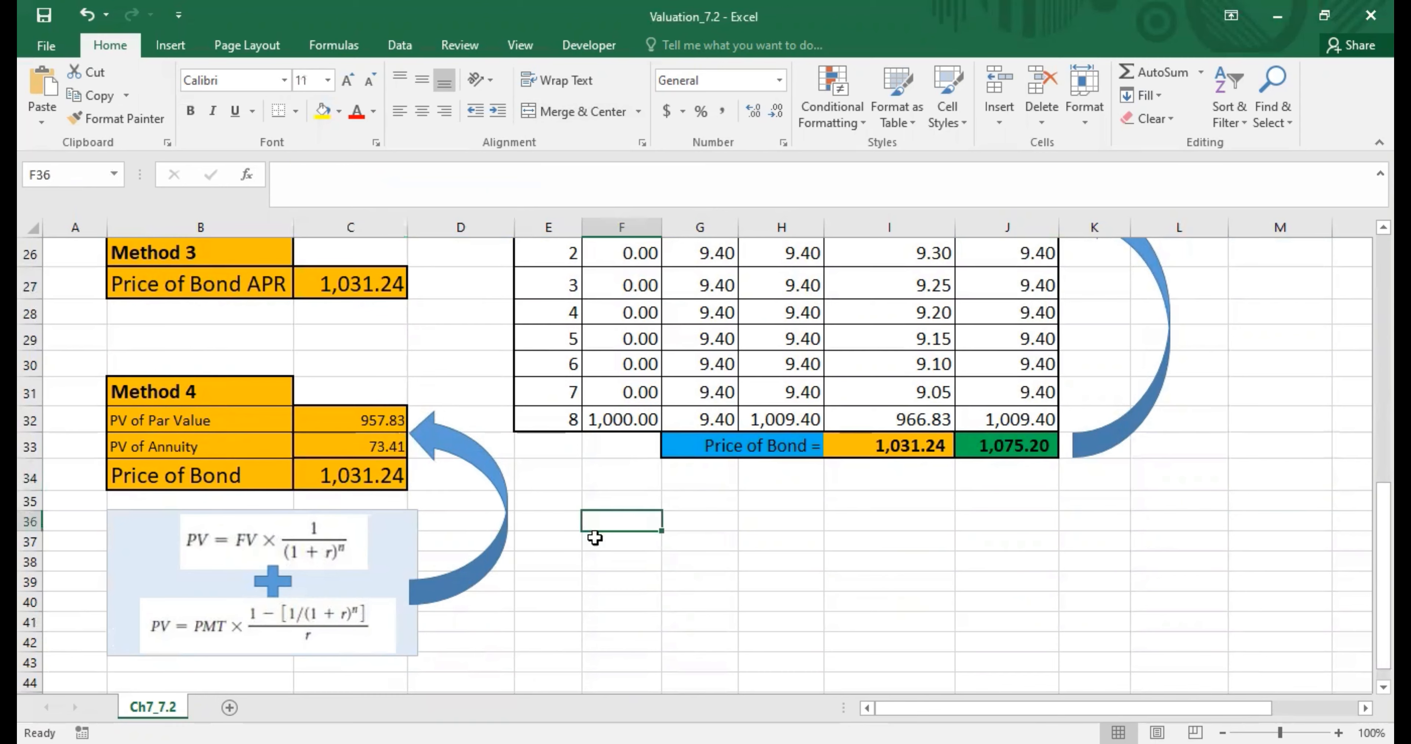
{"action": "scroll", "coordinate": [596, 550], "scroll_direction": "up", "scroll_amount": 6}
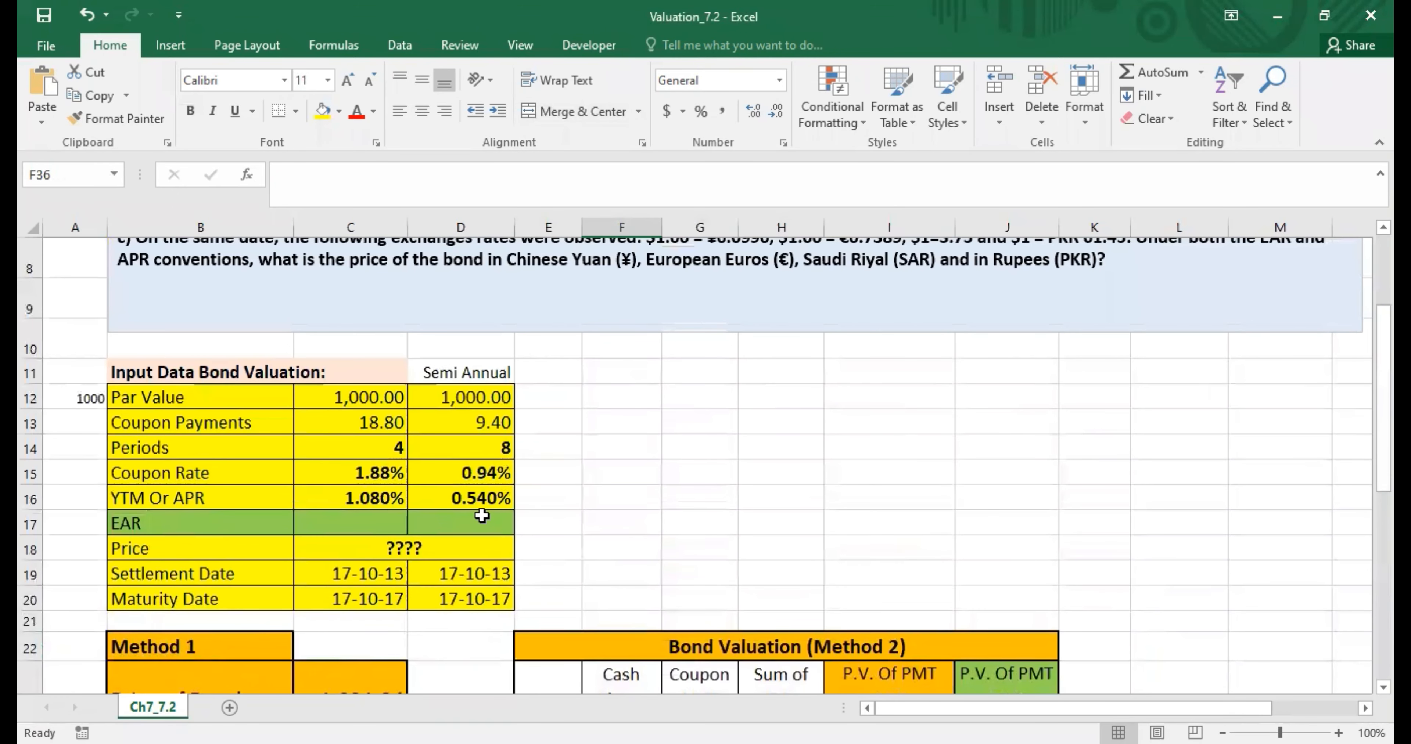
- Calculate the annual EAR in C17 from the annual YTM/APR with =EFFECT(C16,1)
{"action": "left_click", "coordinate": [255, 524]}
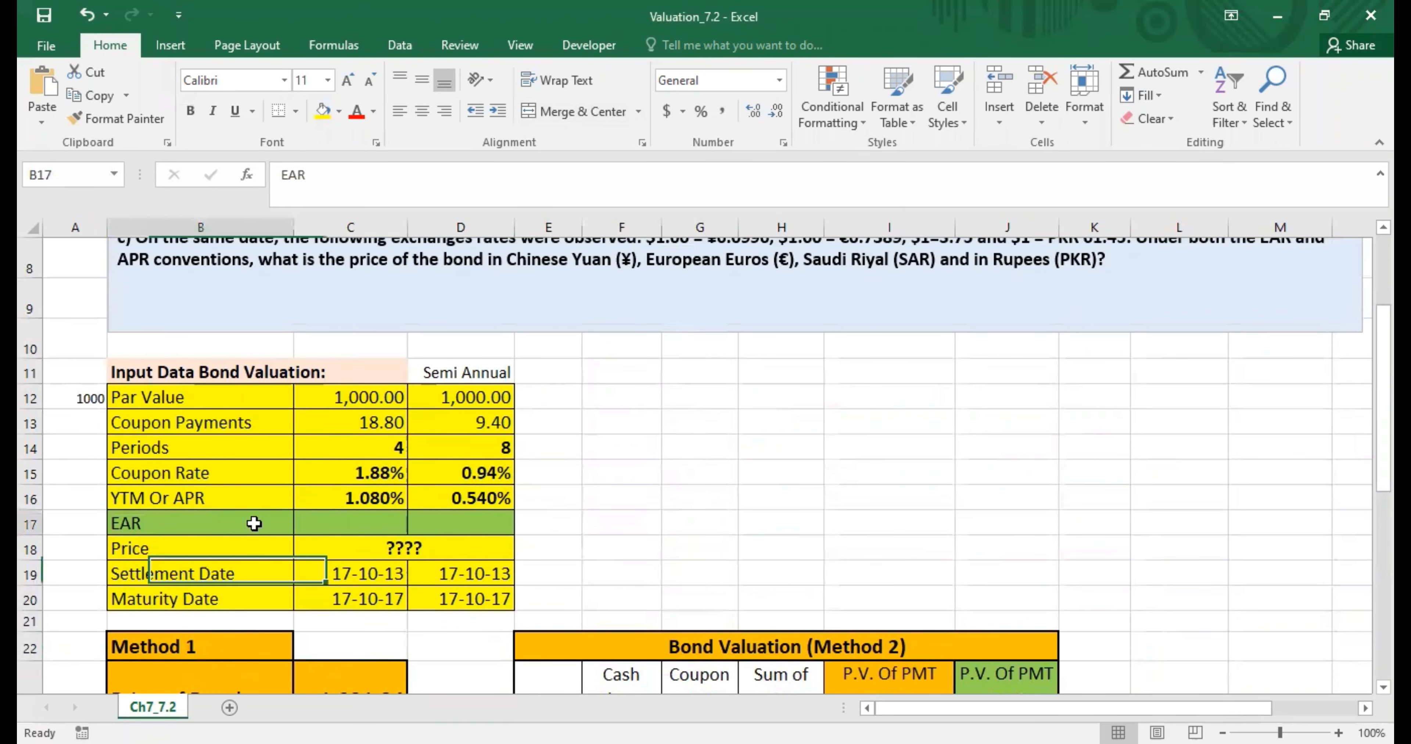
{"action": "left_click", "coordinate": [338, 523]}
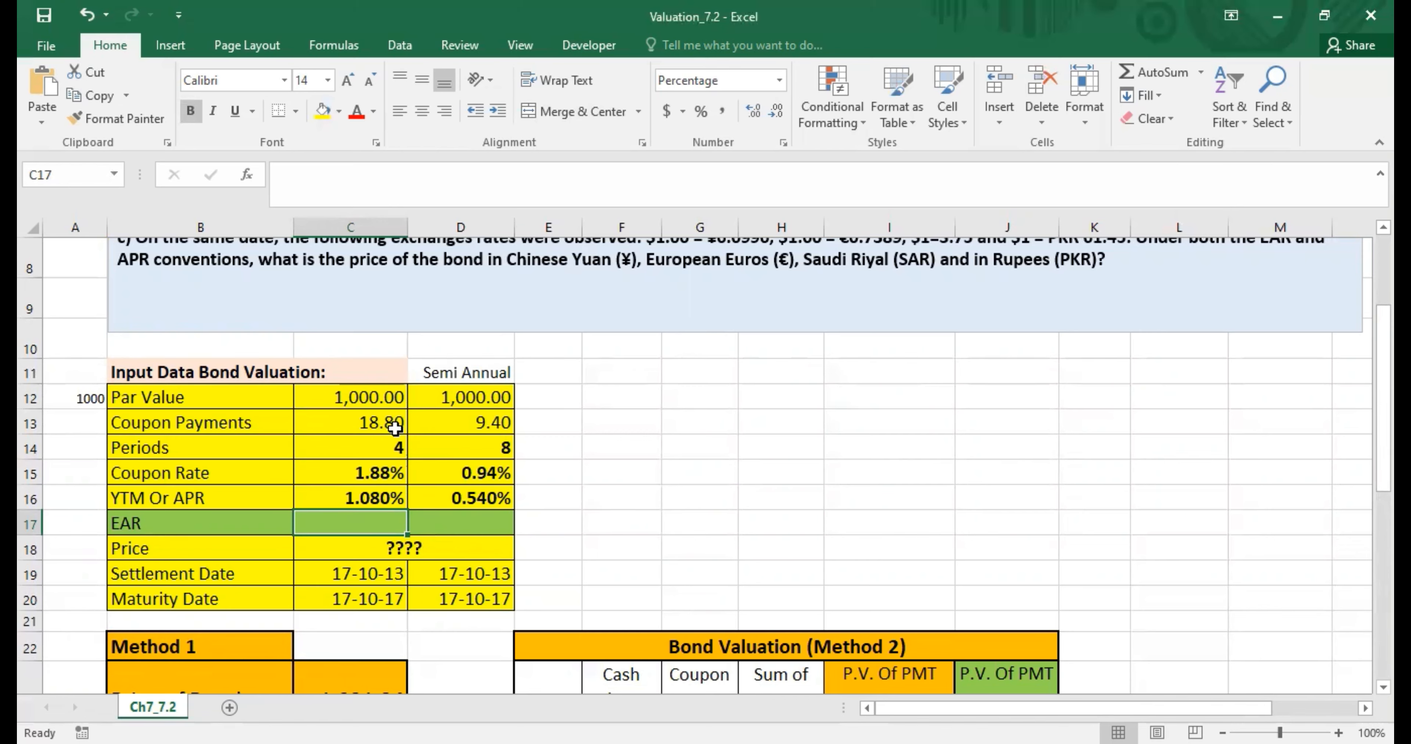
{"action": "left_click", "coordinate": [398, 397]}
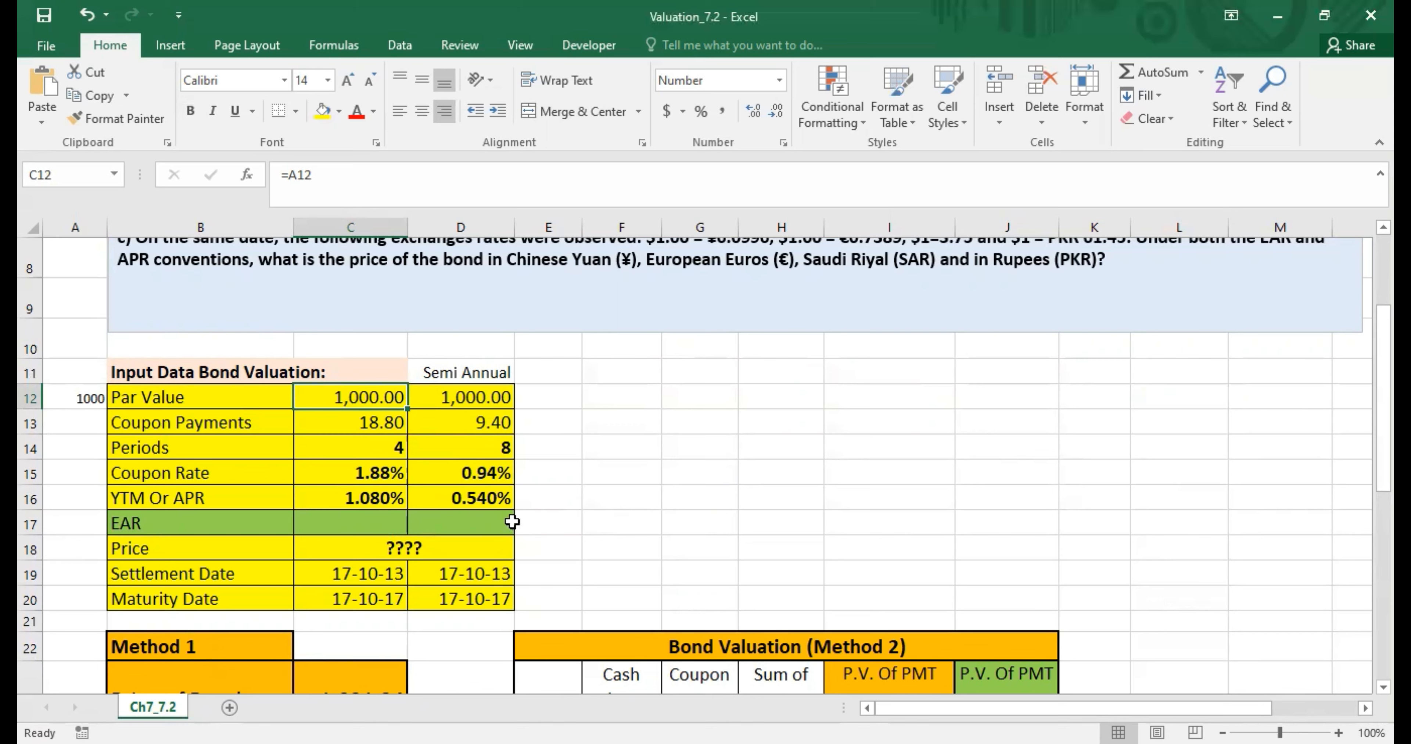
{"action": "left_click", "coordinate": [391, 526]}
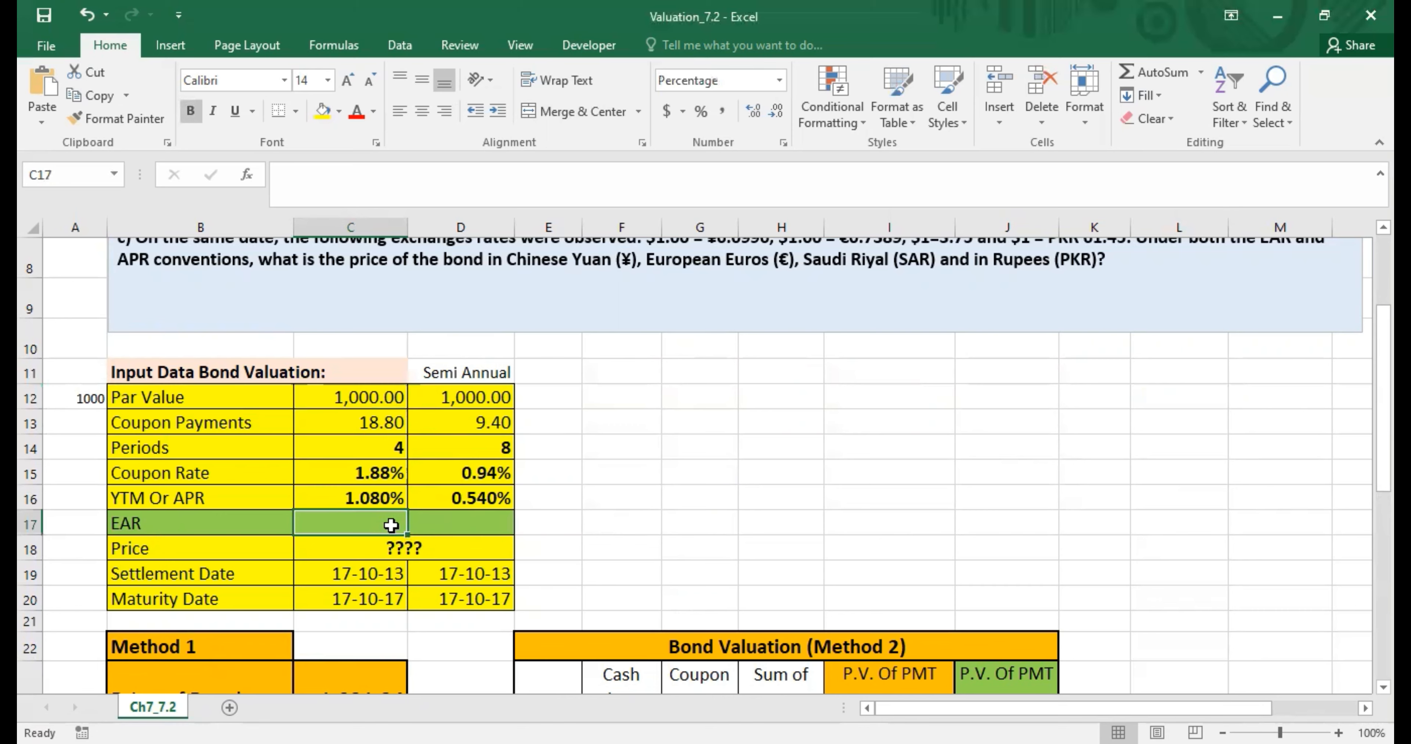
{"action": "type", "text": "="}
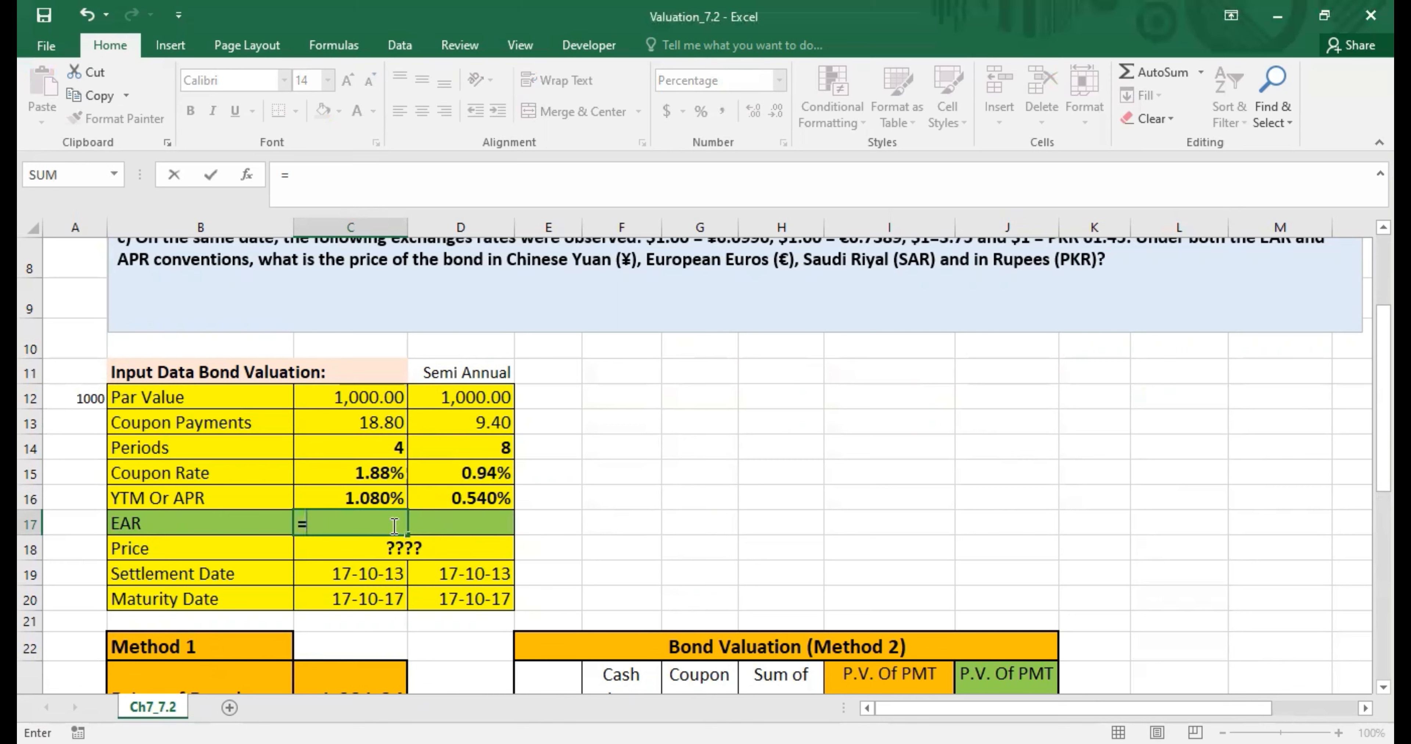
{"action": "type", "text": "EFFECT"}
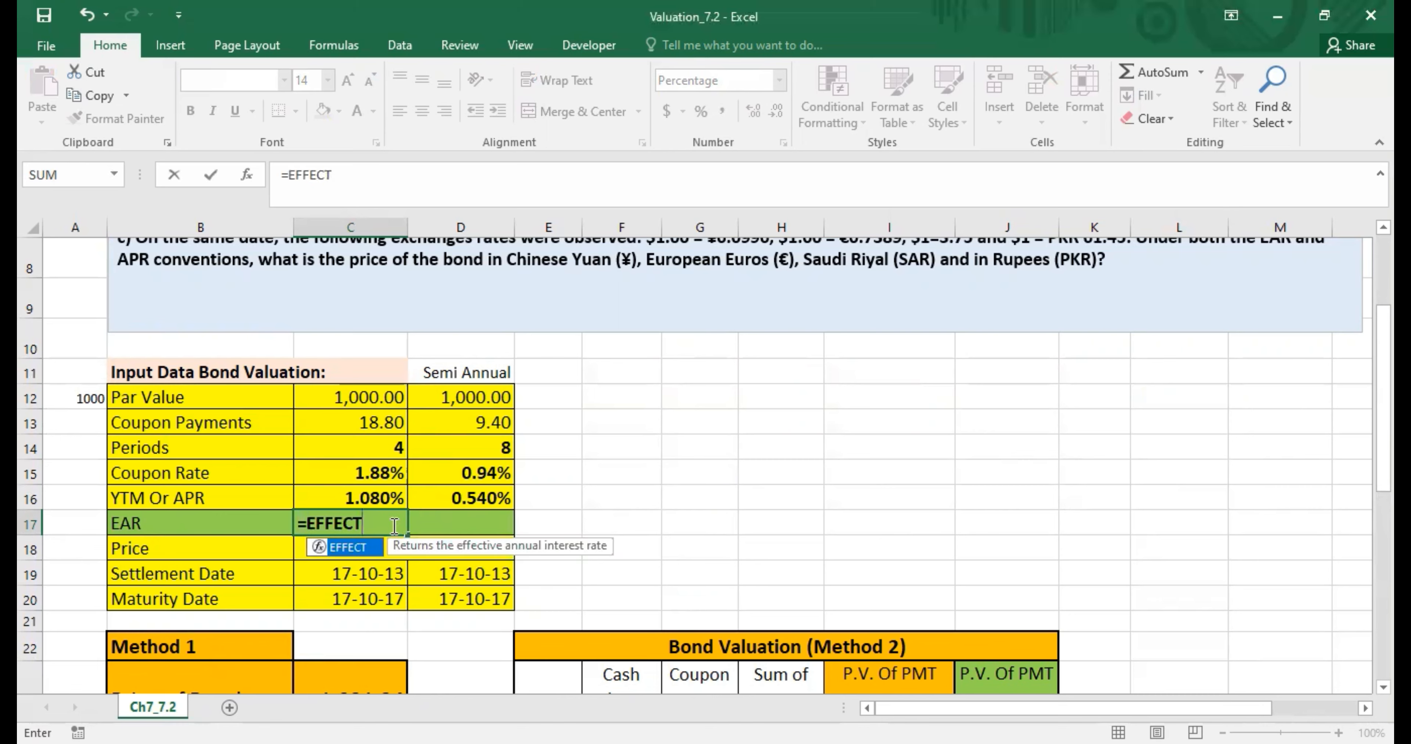
{"action": "type", "text": "("}
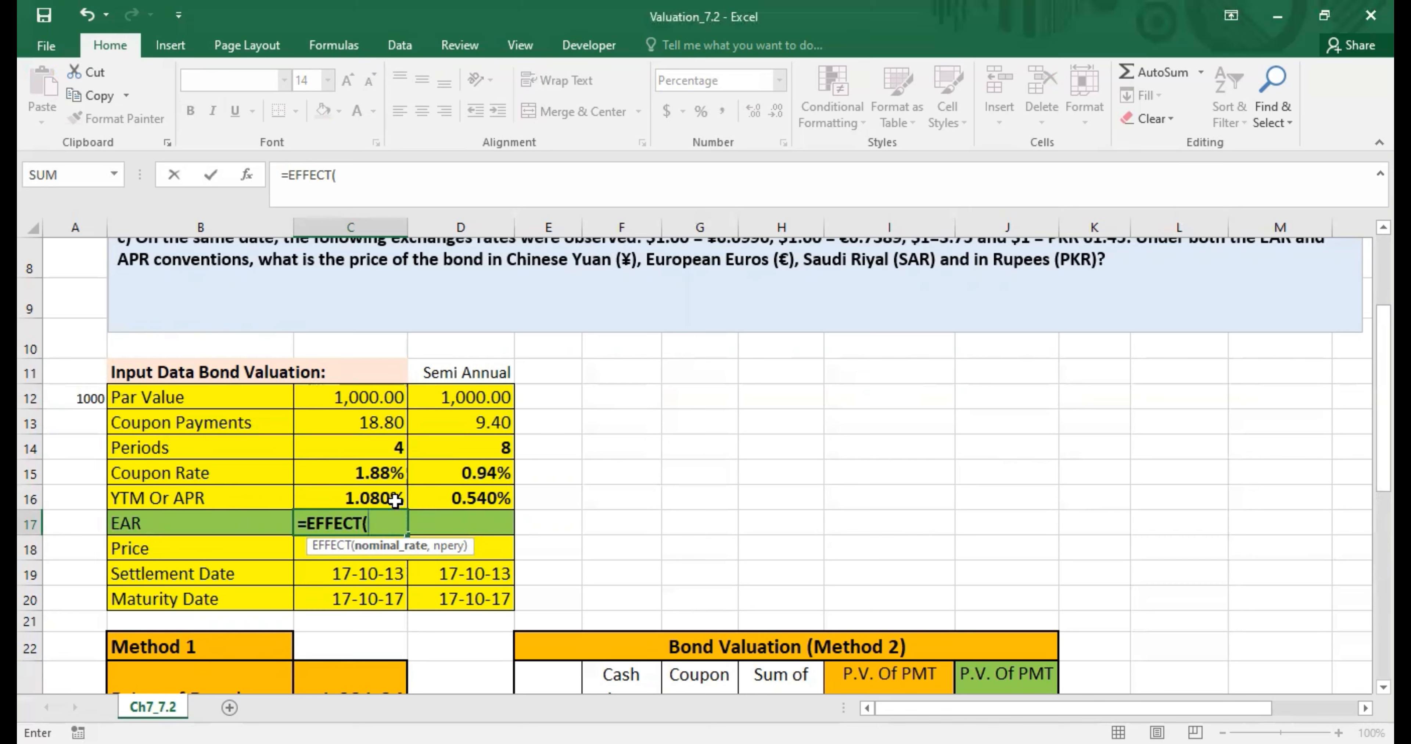
{"action": "left_click", "coordinate": [395, 500]}
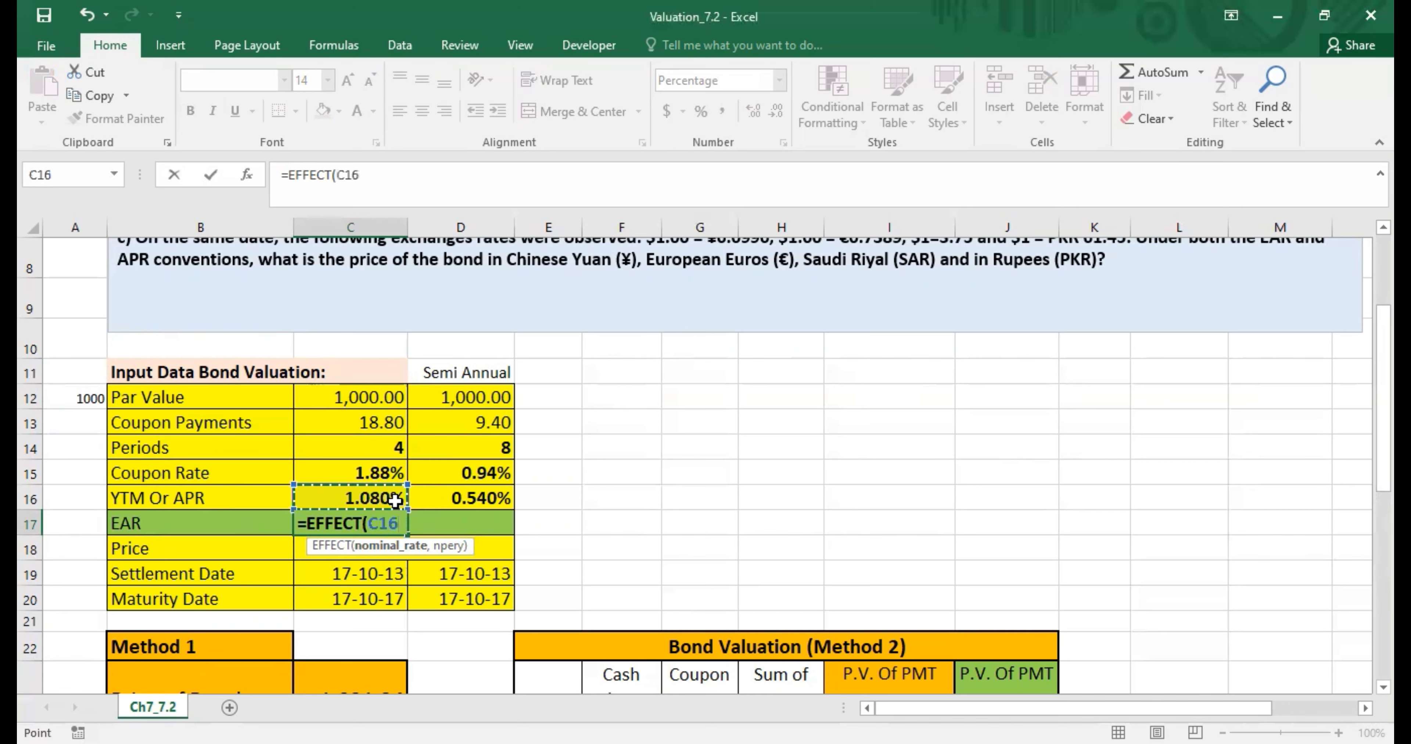
{"action": "type", "text": ","}
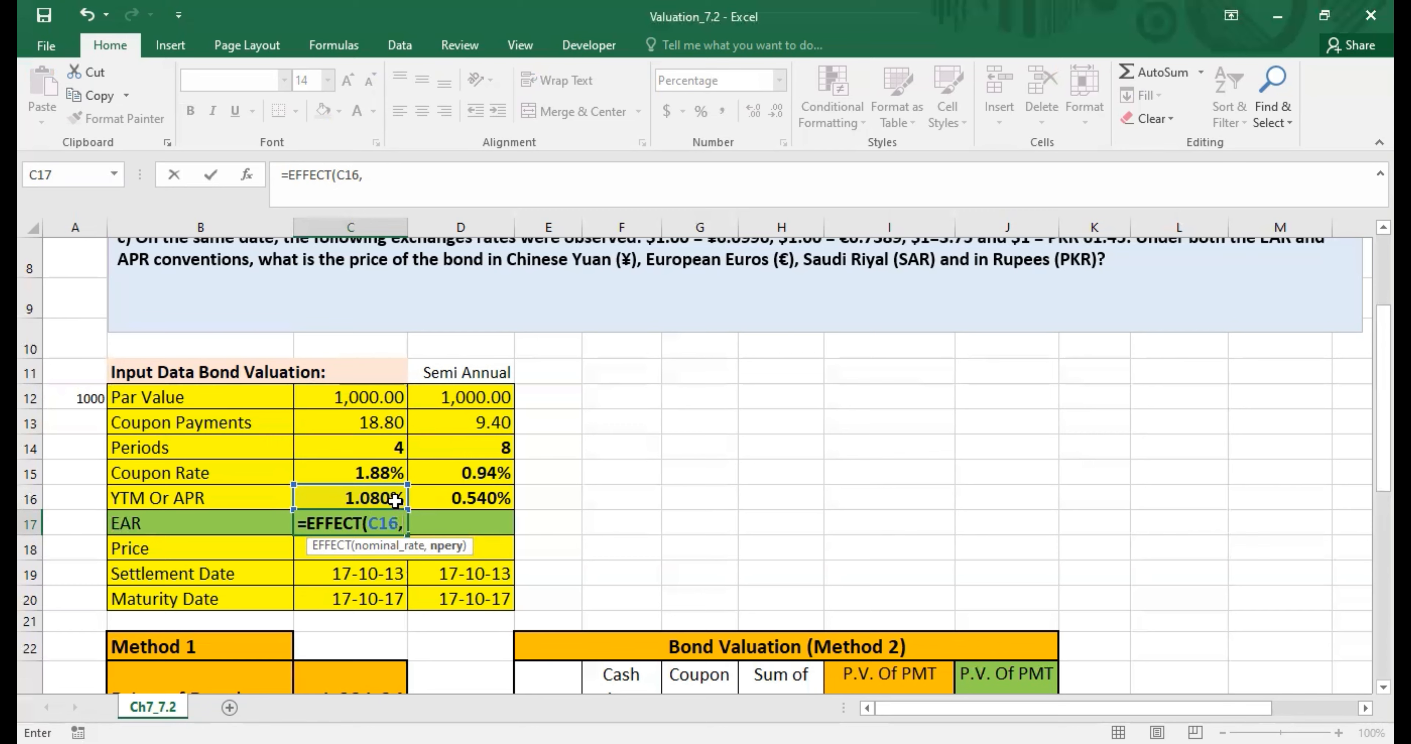
{"action": "type", "text": "1)"}
{"action": "key", "text": "Return"}
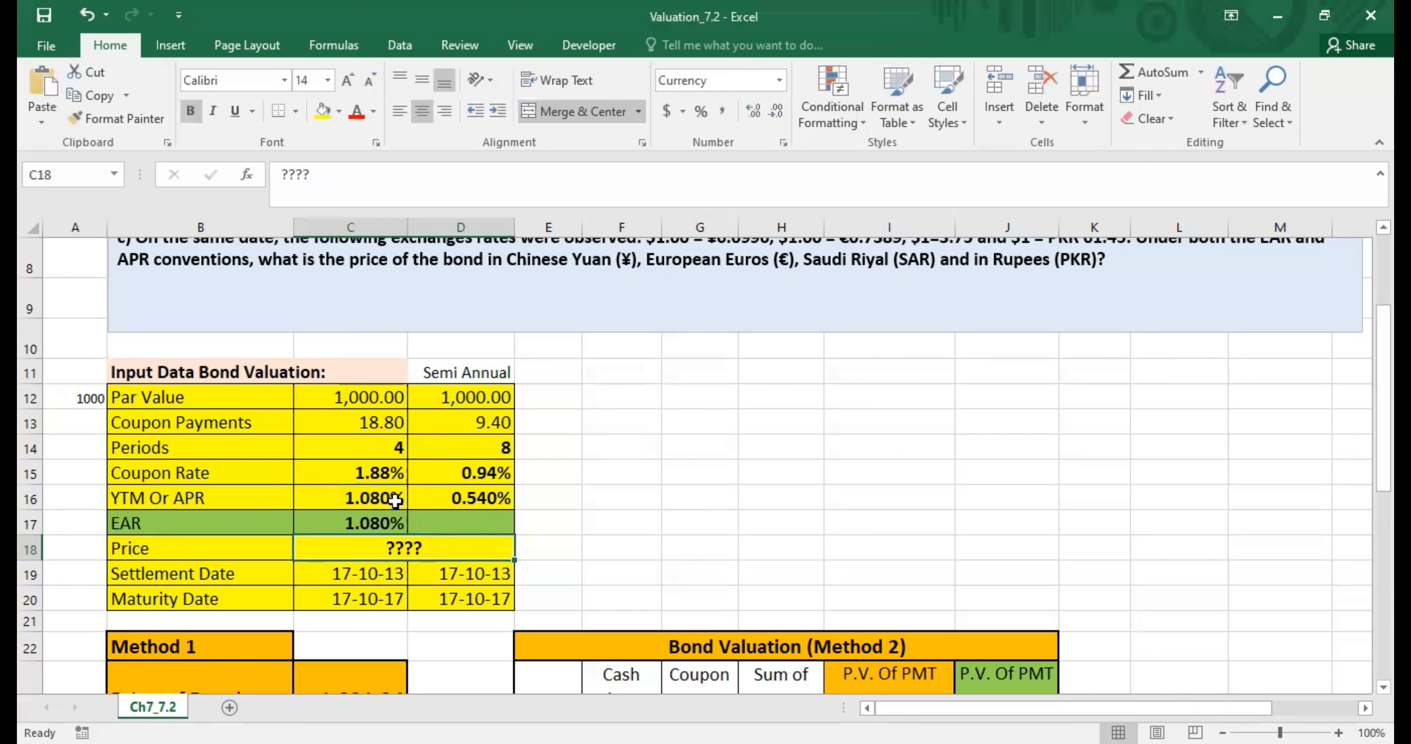
- Compare the annual APR with the annual EAR and examine the semi-annual column of the input data
{"action": "left_click", "coordinate": [395, 501]}
{"action": "left_click", "coordinate": [396, 523]}
{"action": "left_click", "coordinate": [395, 502]}
{"action": "left_click", "coordinate": [390, 523]}
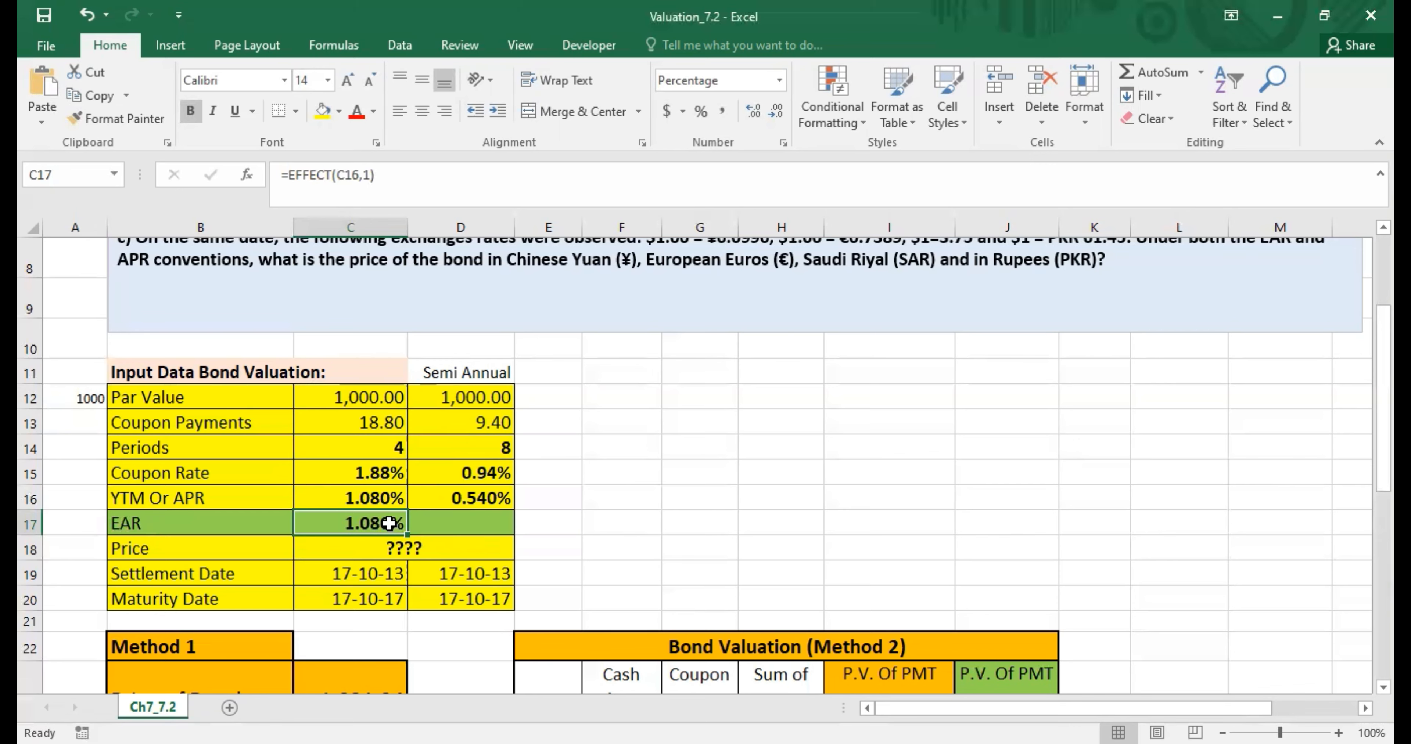
{"action": "key", "text": "Right"}
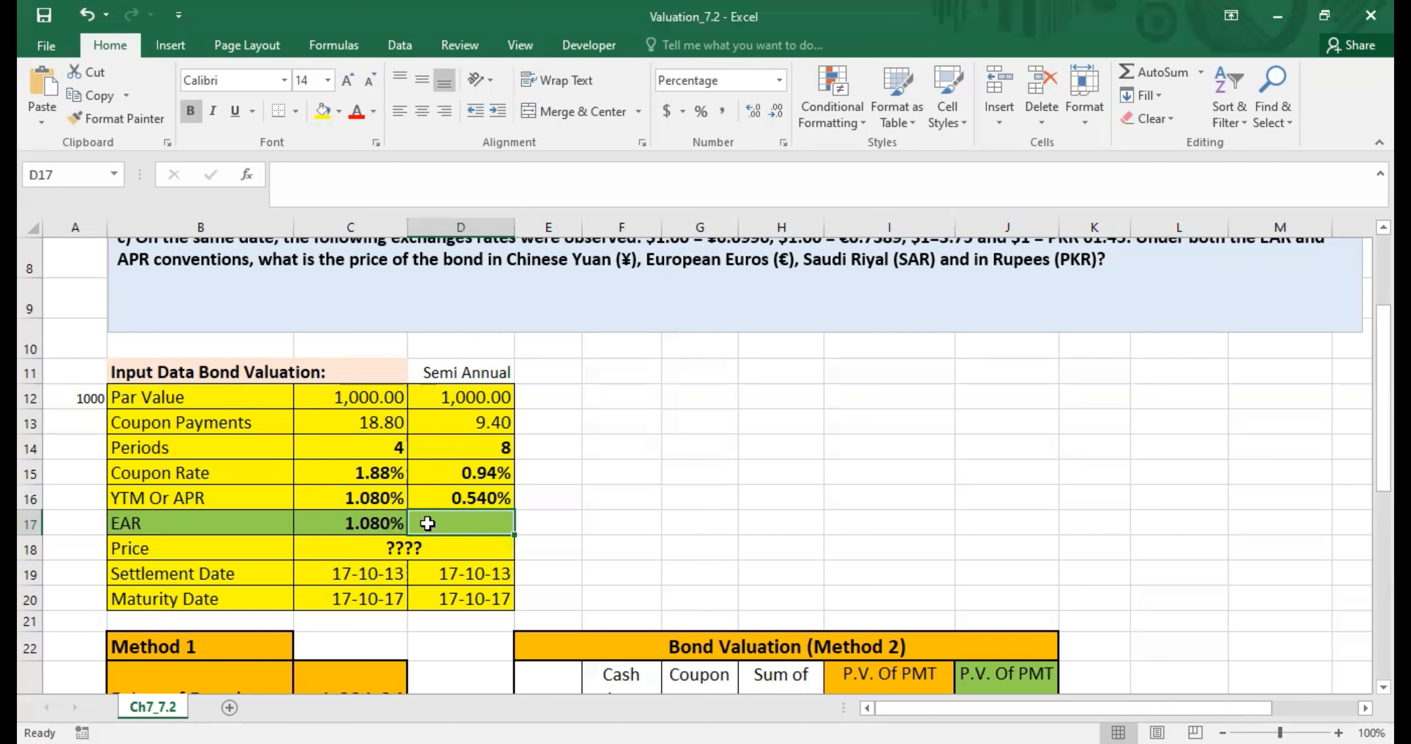
{"action": "left_click_drag", "start_coordinate": [495, 373], "coordinate": [480, 593]}
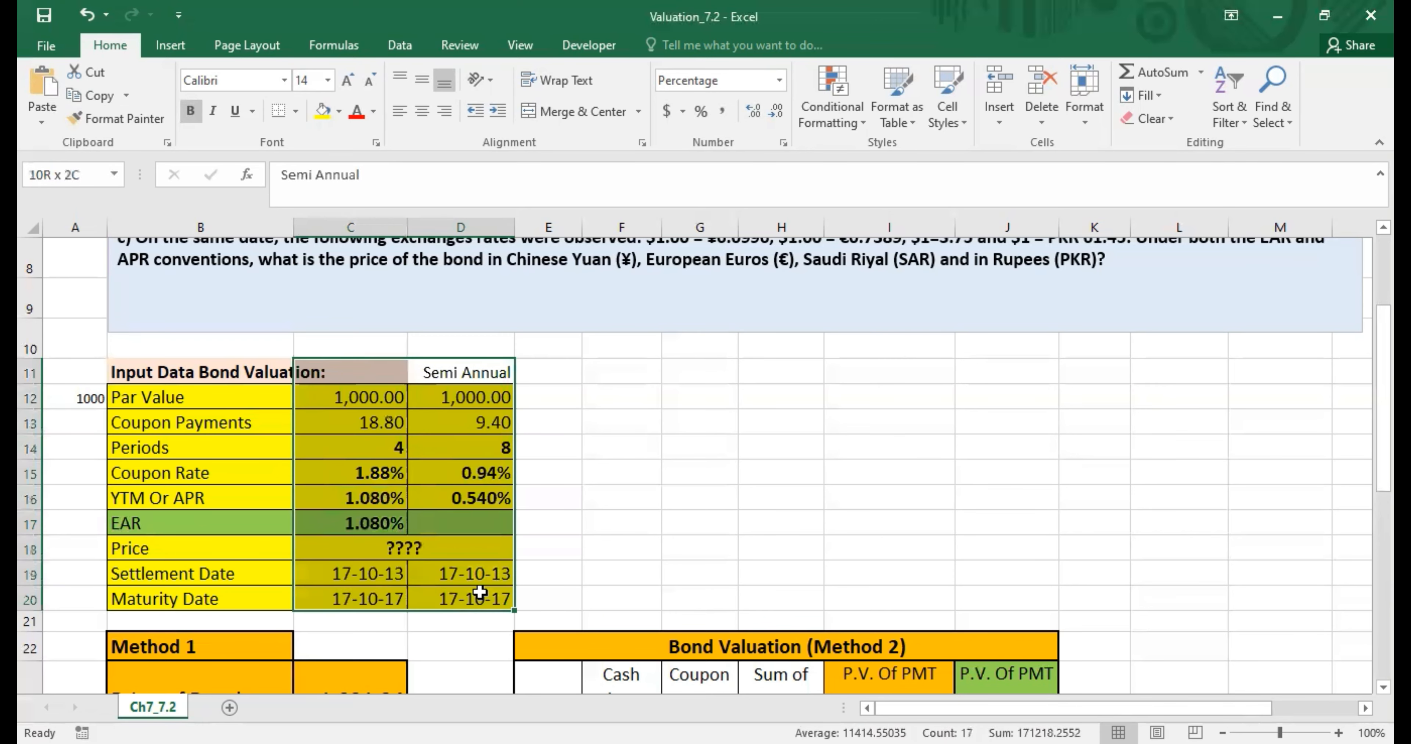
{"action": "left_click", "coordinate": [547, 569]}
{"action": "left_click_drag", "start_coordinate": [480, 372], "coordinate": [477, 529]}
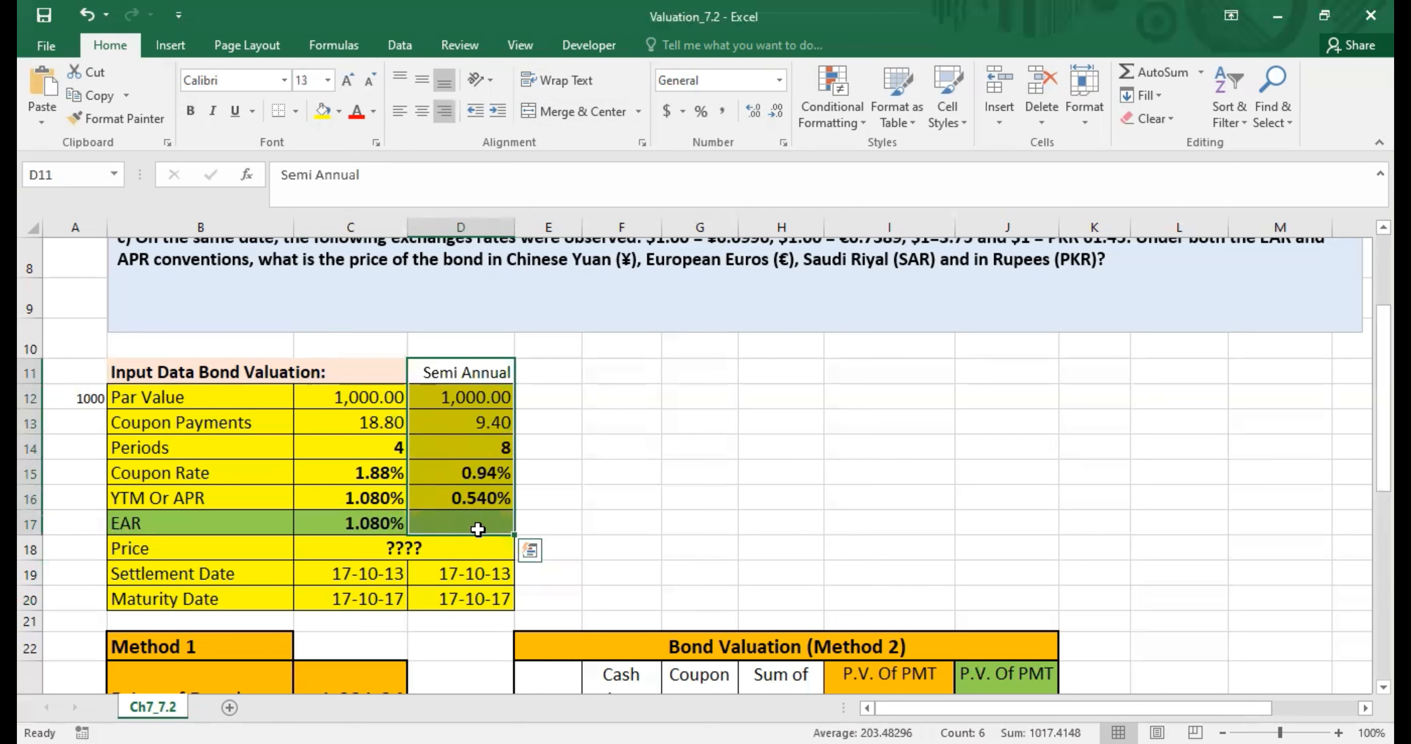
- Calculate the EAR in the semi-annual column, cell D17, with =EFFECT(C16,2)
{"action": "left_click", "coordinate": [478, 529]}
{"action": "type", "text": "="}
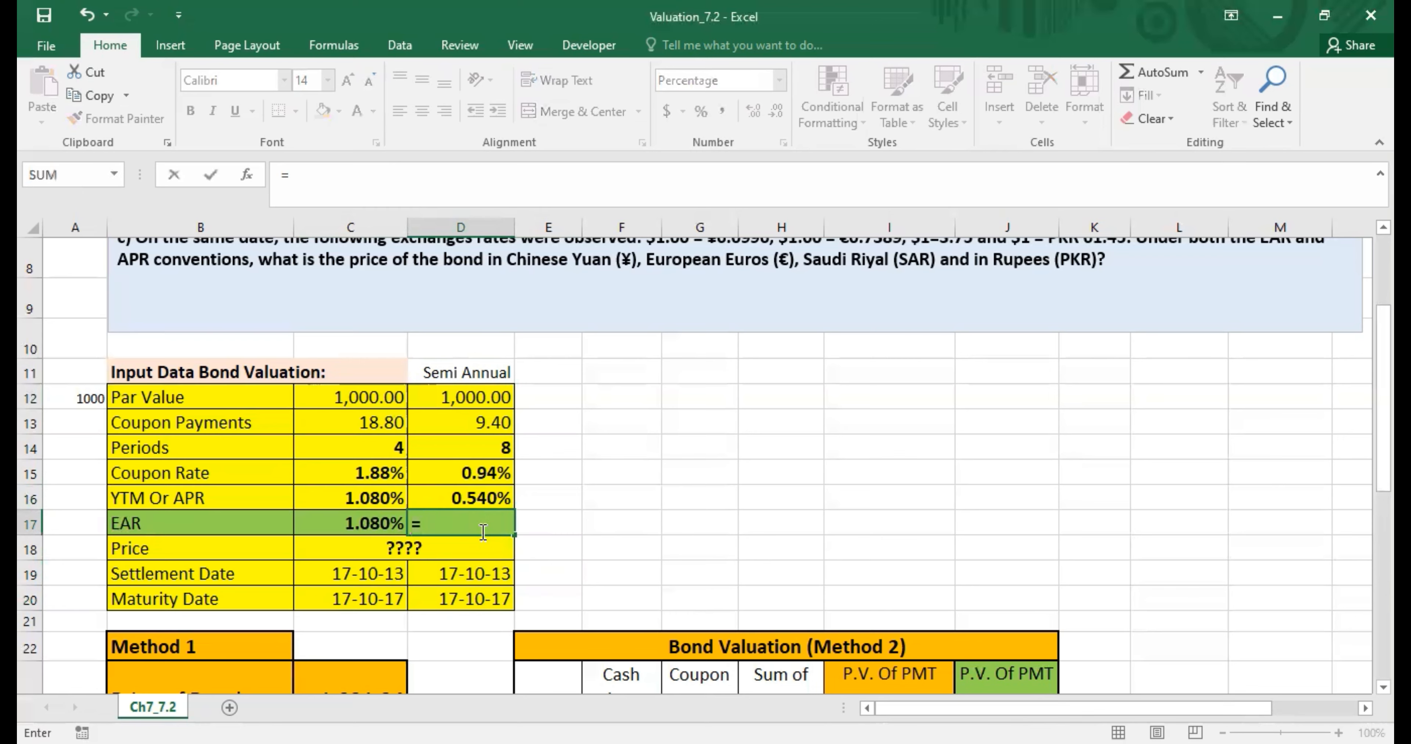
{"action": "type", "text": "EFFECT"}
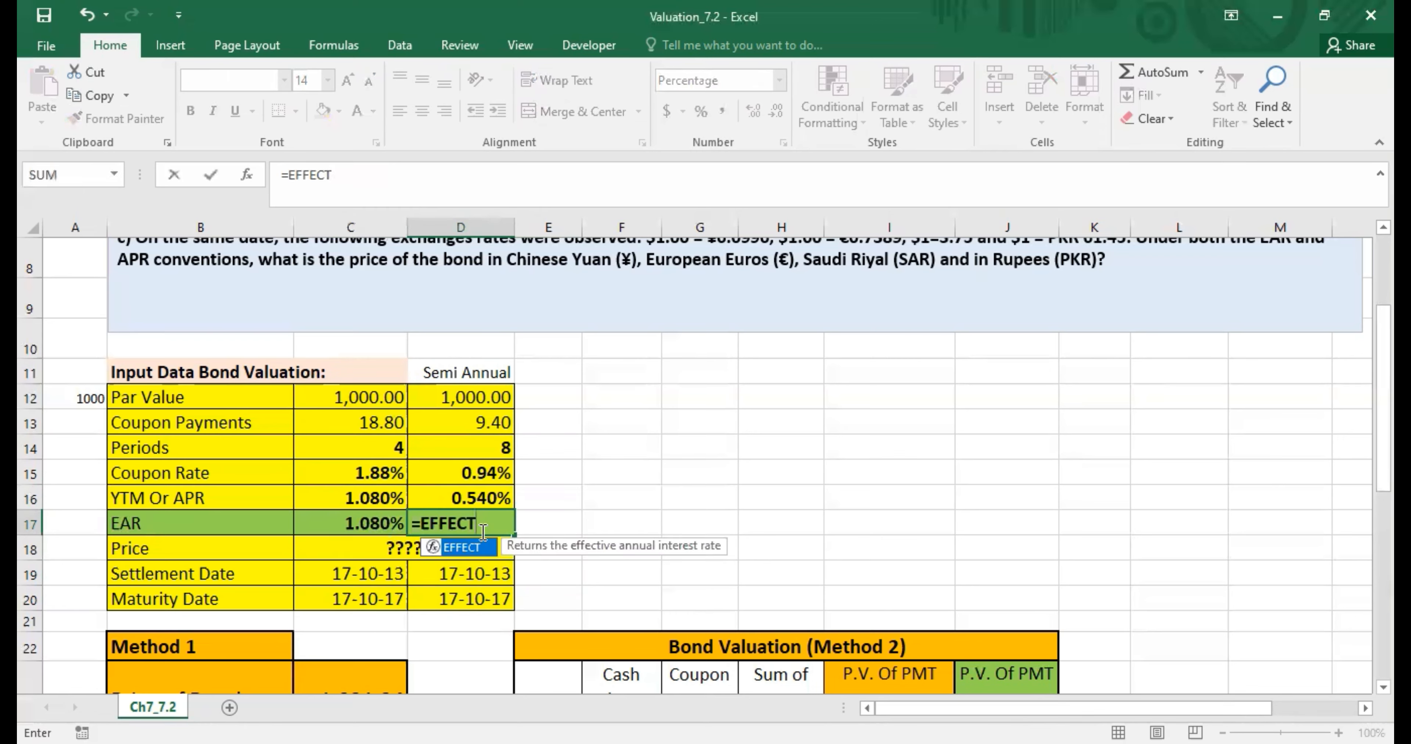
{"action": "type", "text": "("}
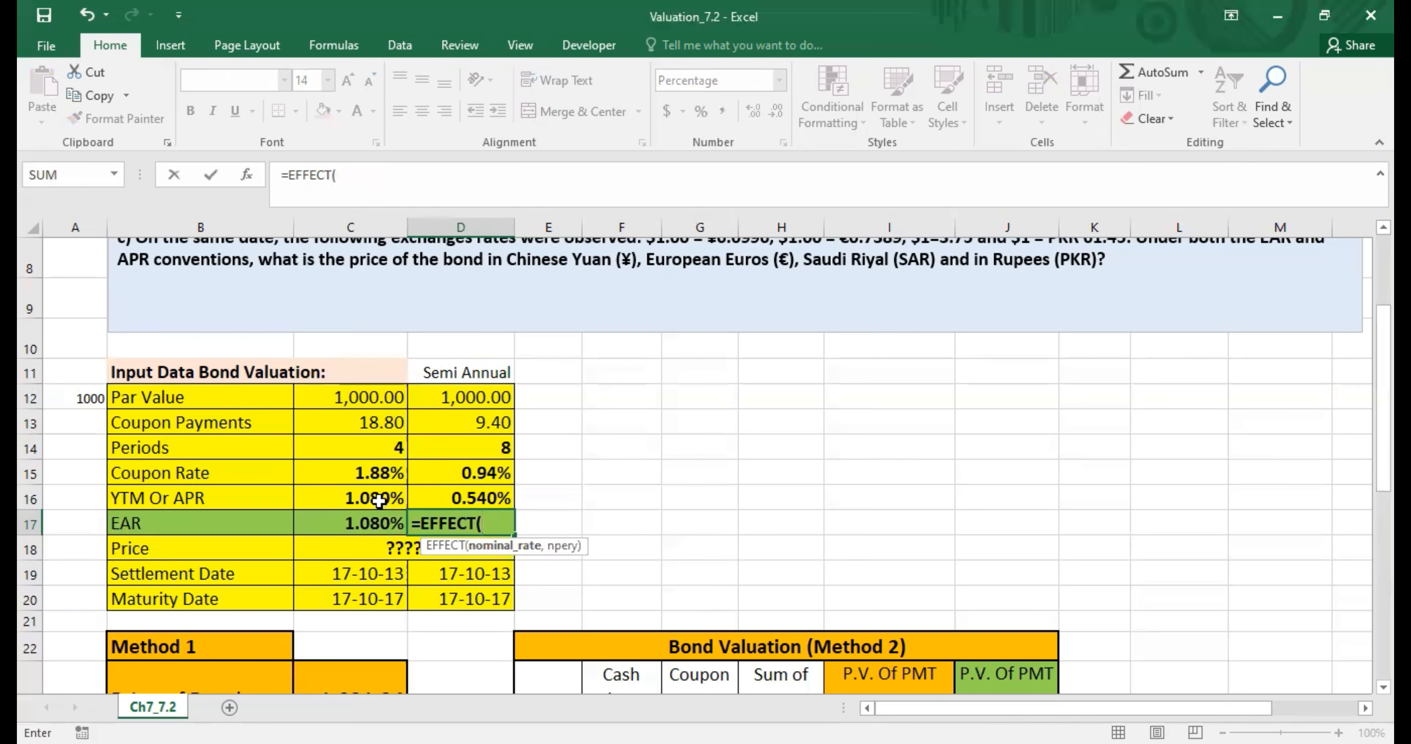
{"action": "left_click", "coordinate": [366, 499]}
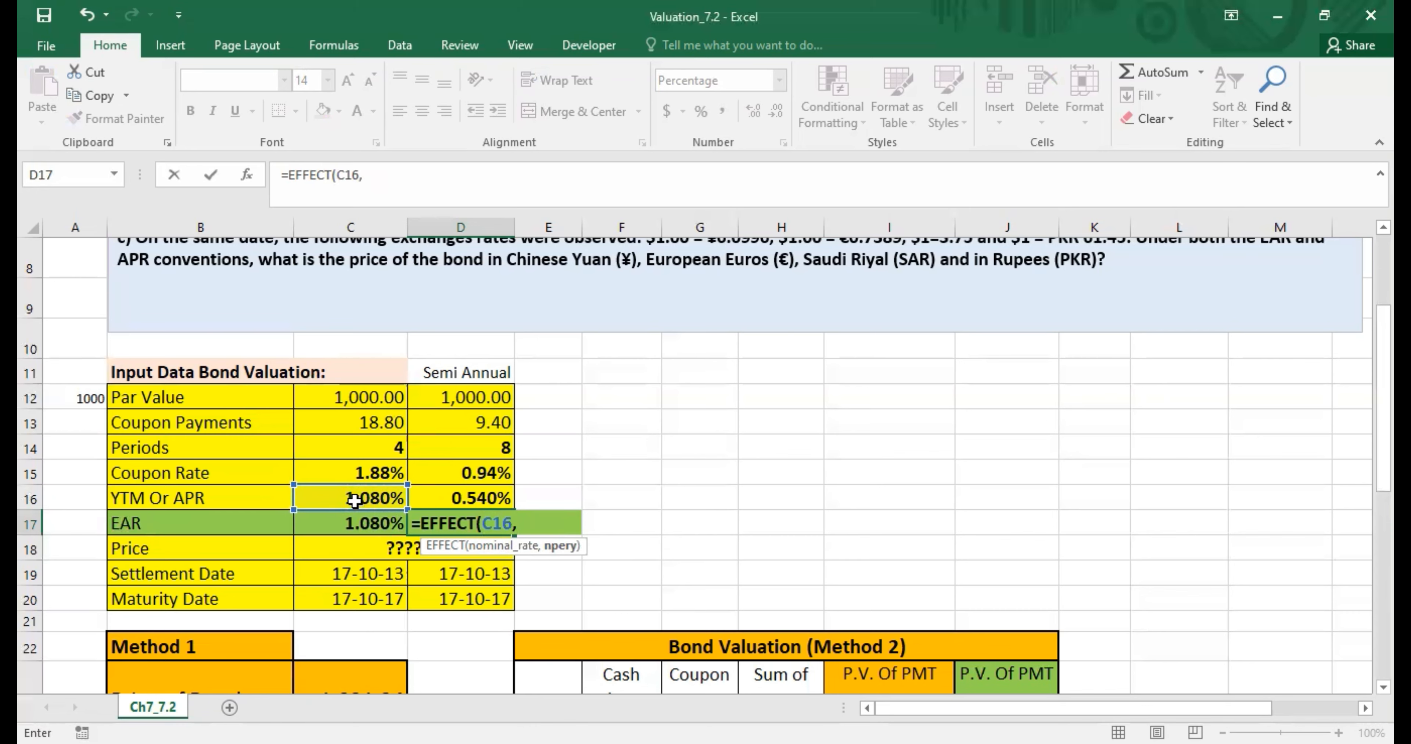
{"action": "type", "text": "2)"}
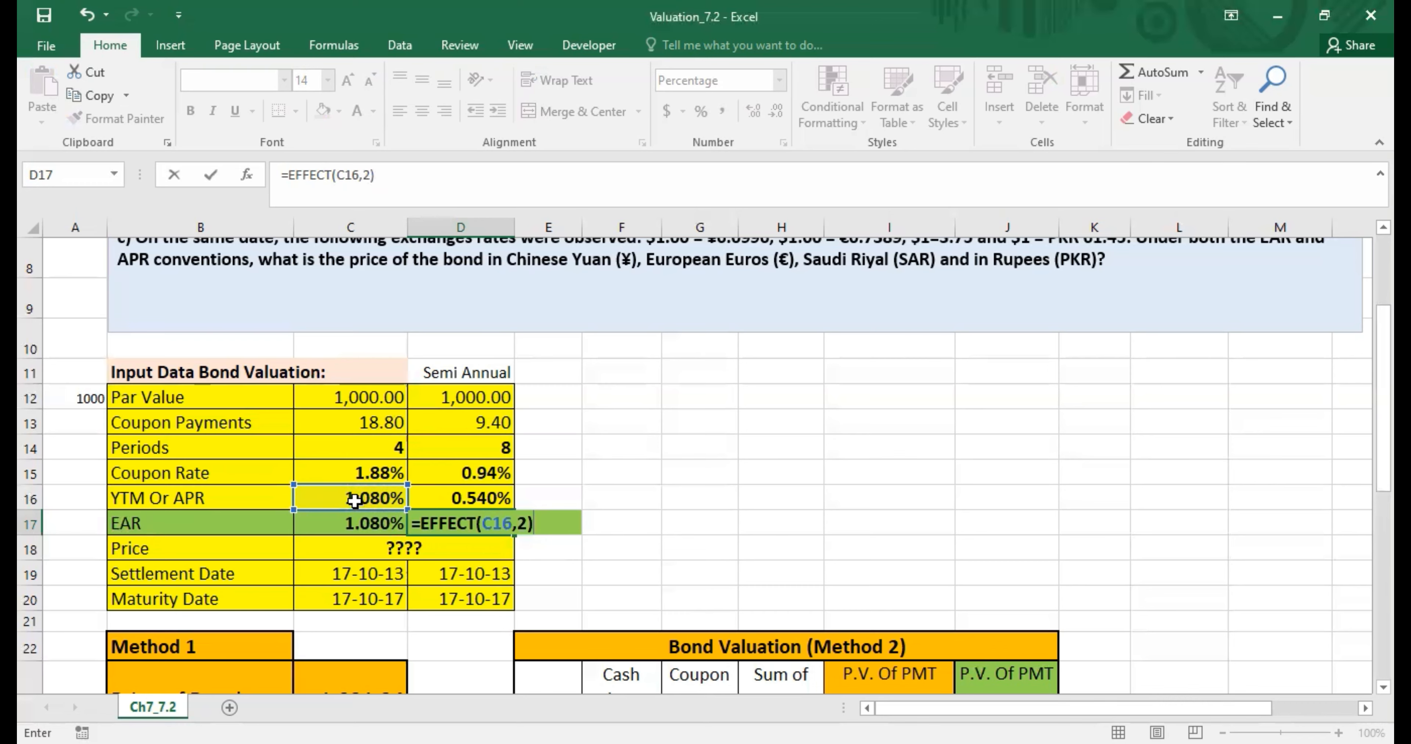
{"action": "key", "text": "Return"}
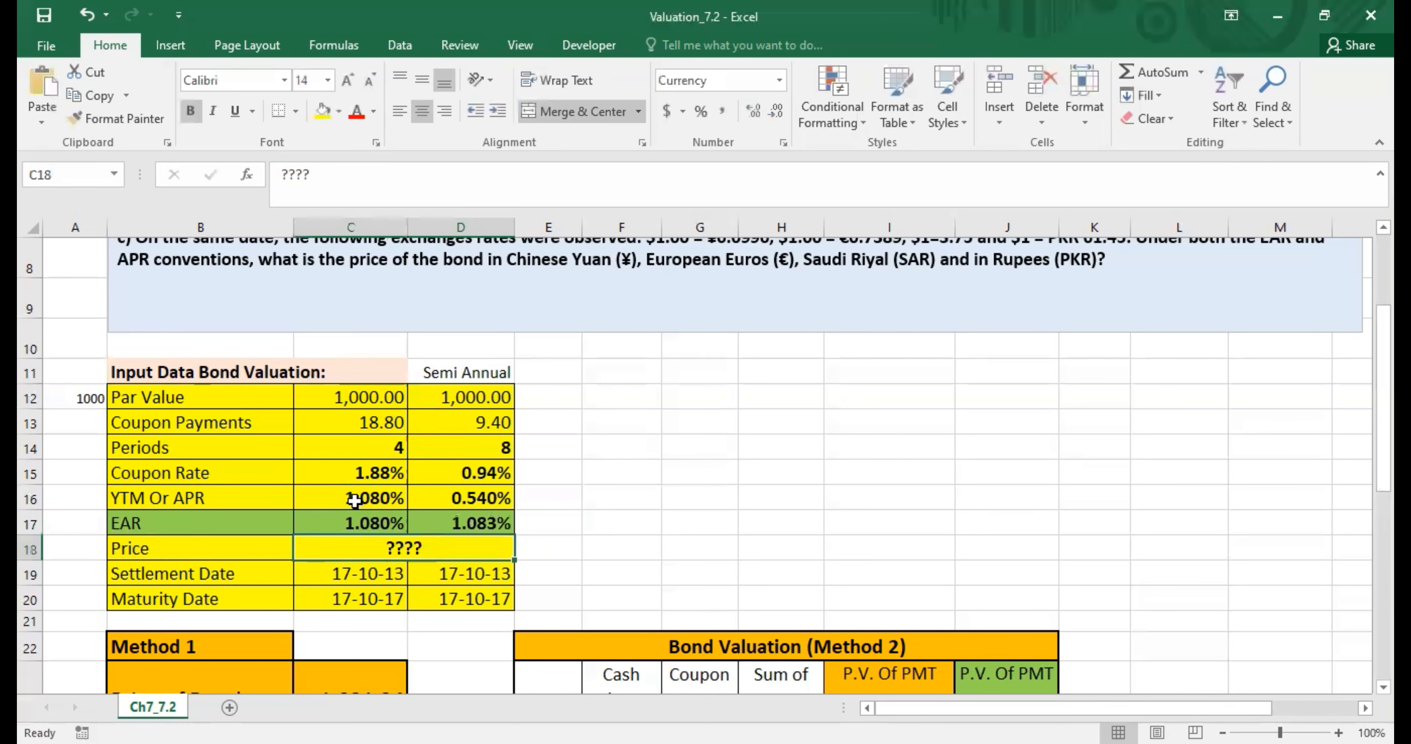
- Halve the semi-annual EAR in D17 by changing its formula to =(EFFECT(C16,2)/2)
{"action": "left_click", "coordinate": [489, 523]}
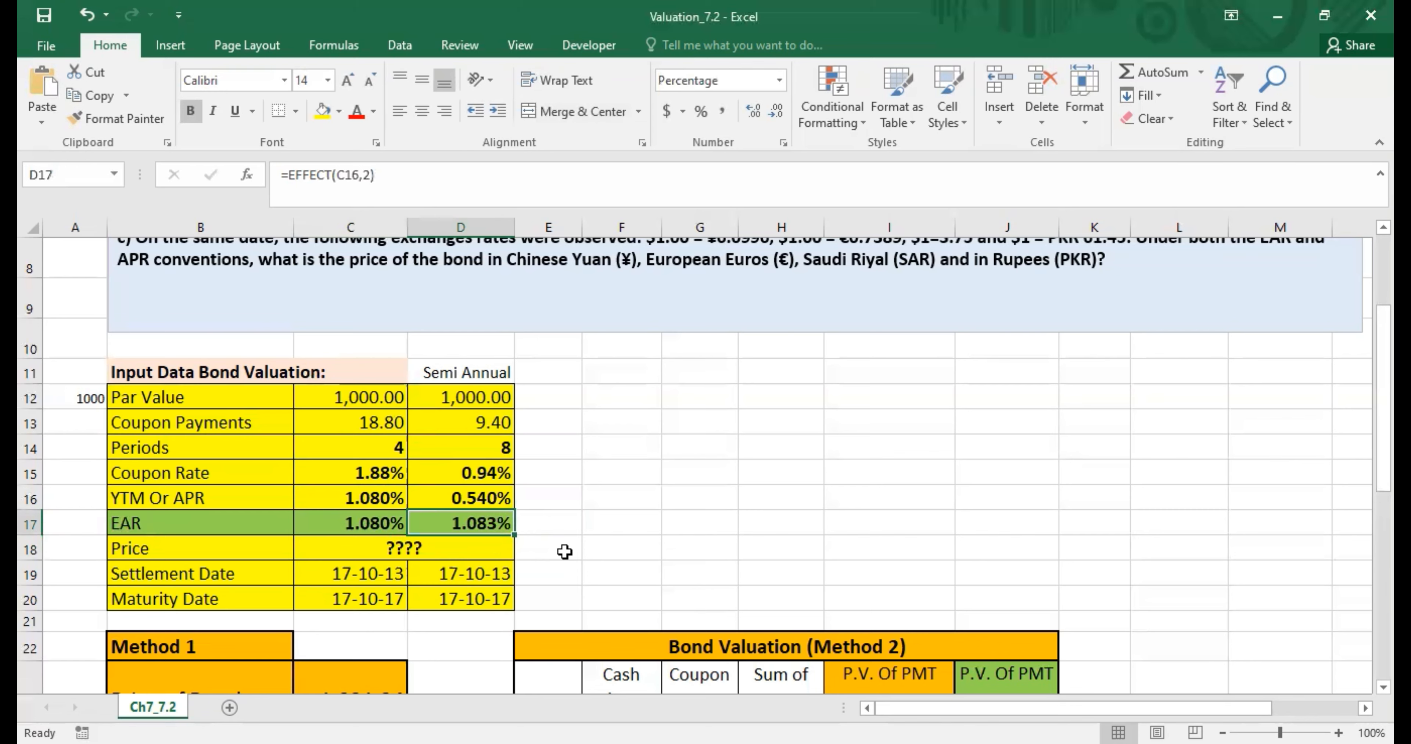
{"action": "left_click", "coordinate": [475, 376]}
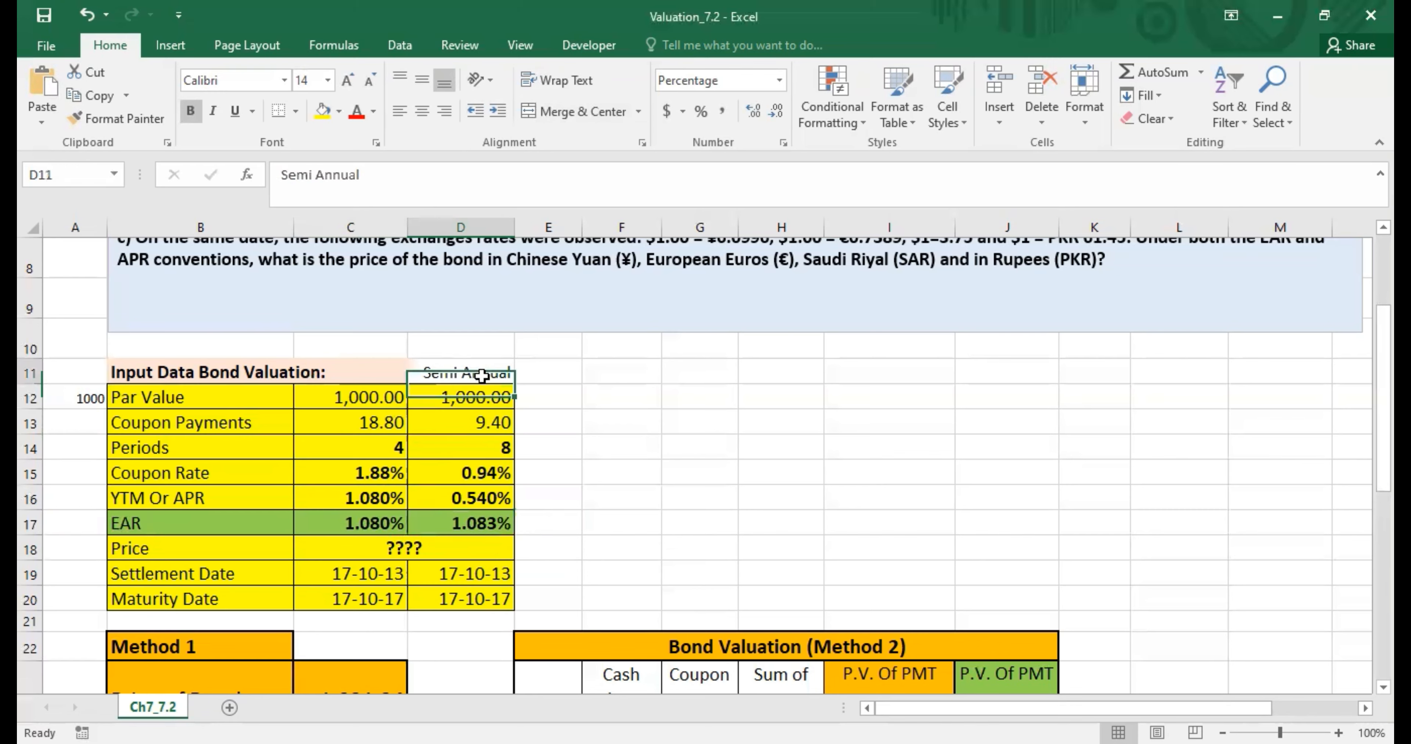
{"action": "left_click", "coordinate": [474, 522]}
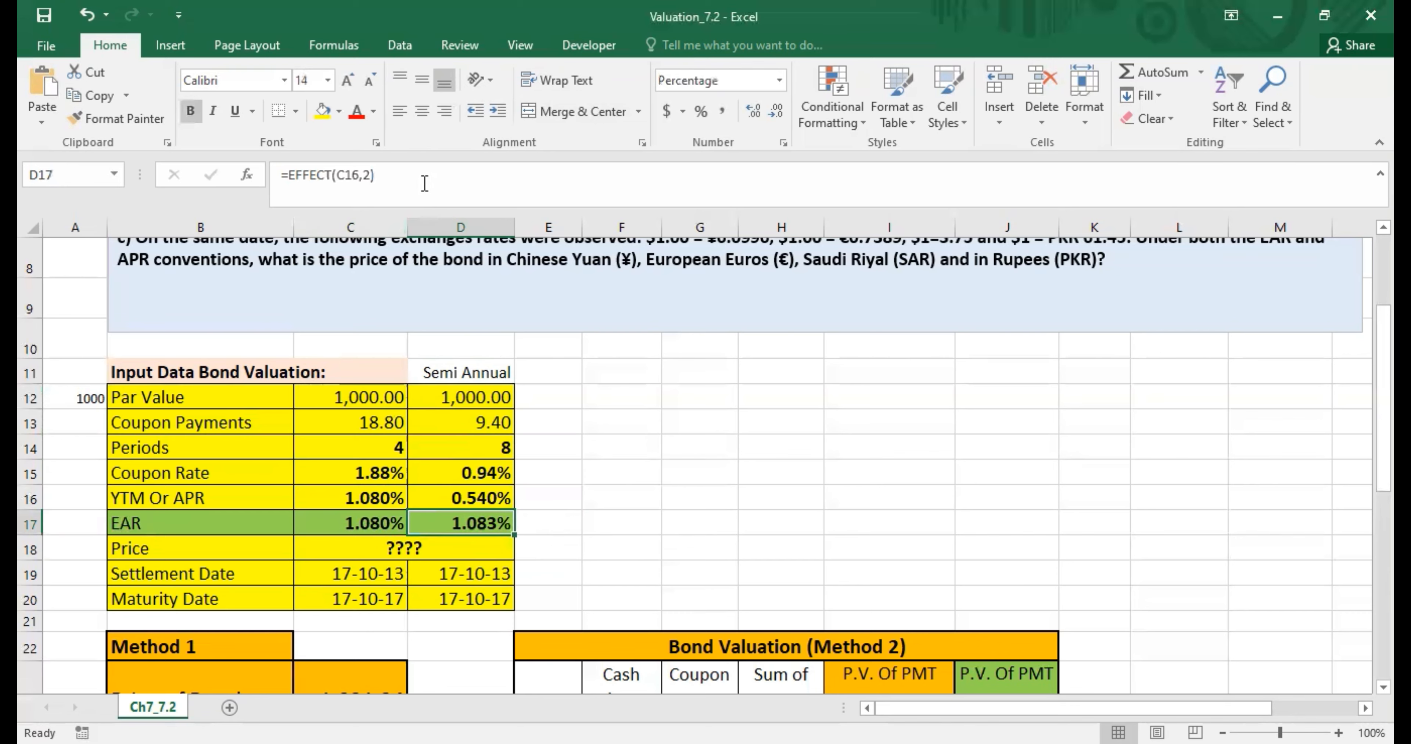
{"action": "left_click", "coordinate": [432, 172]}
{"action": "type", "text": "/"}
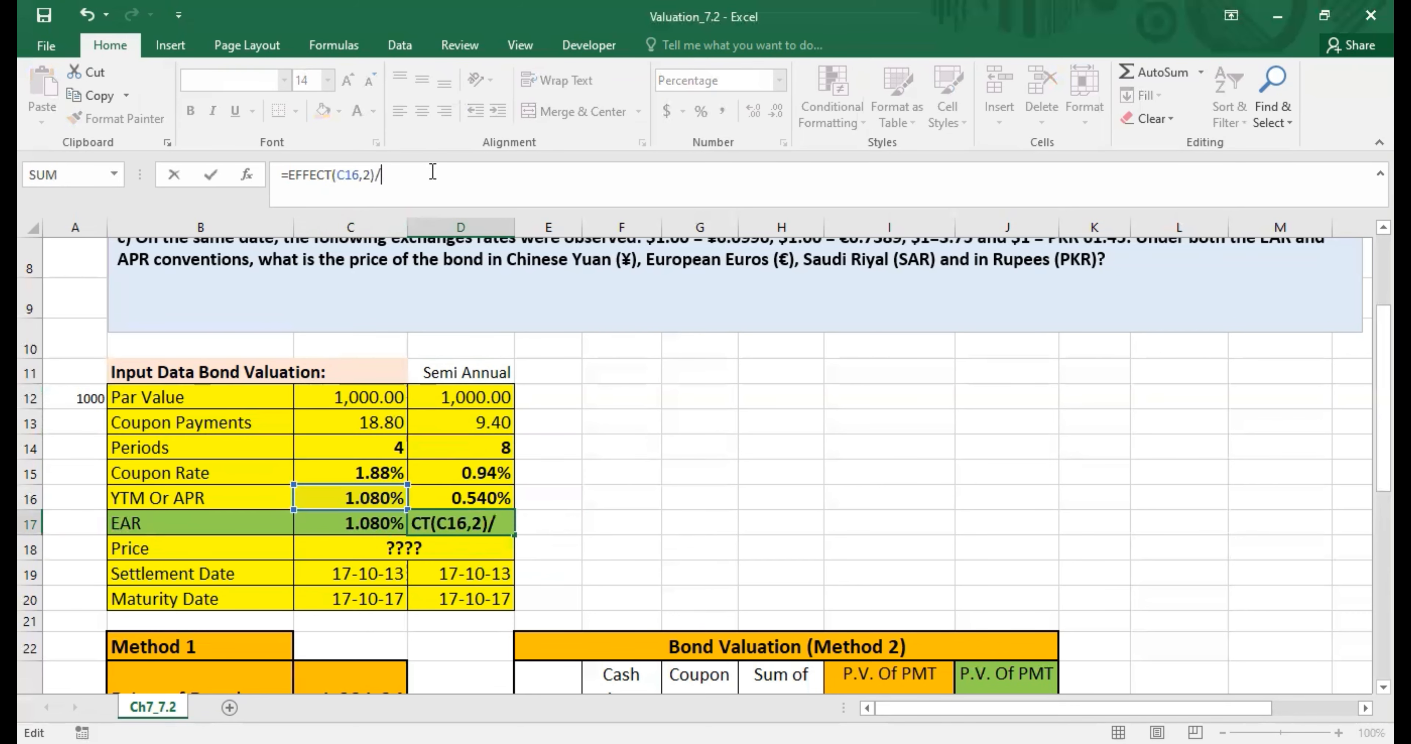
{"action": "type", "text": "2)"}
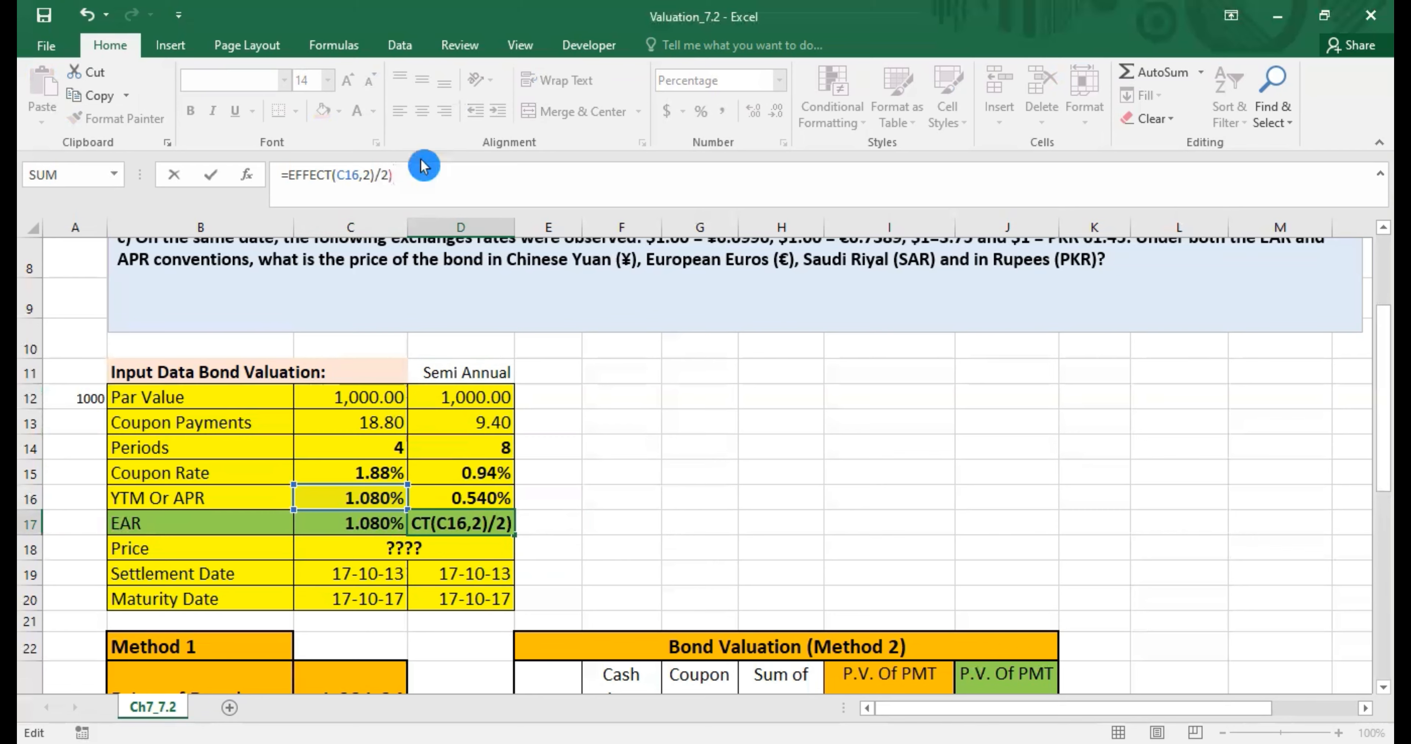
{"action": "left_click", "coordinate": [291, 175]}
{"action": "type", "text": "("}
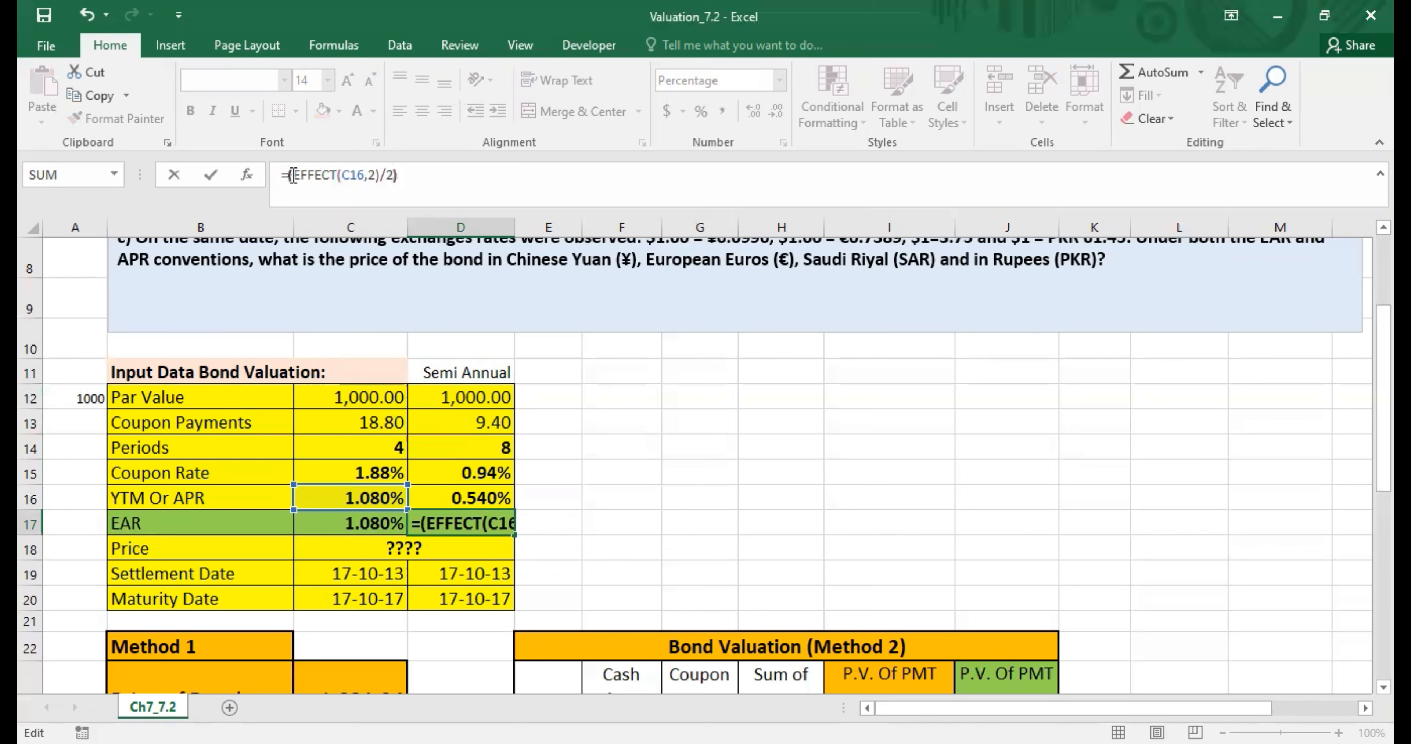
{"action": "key", "text": "ctrl+Return"}
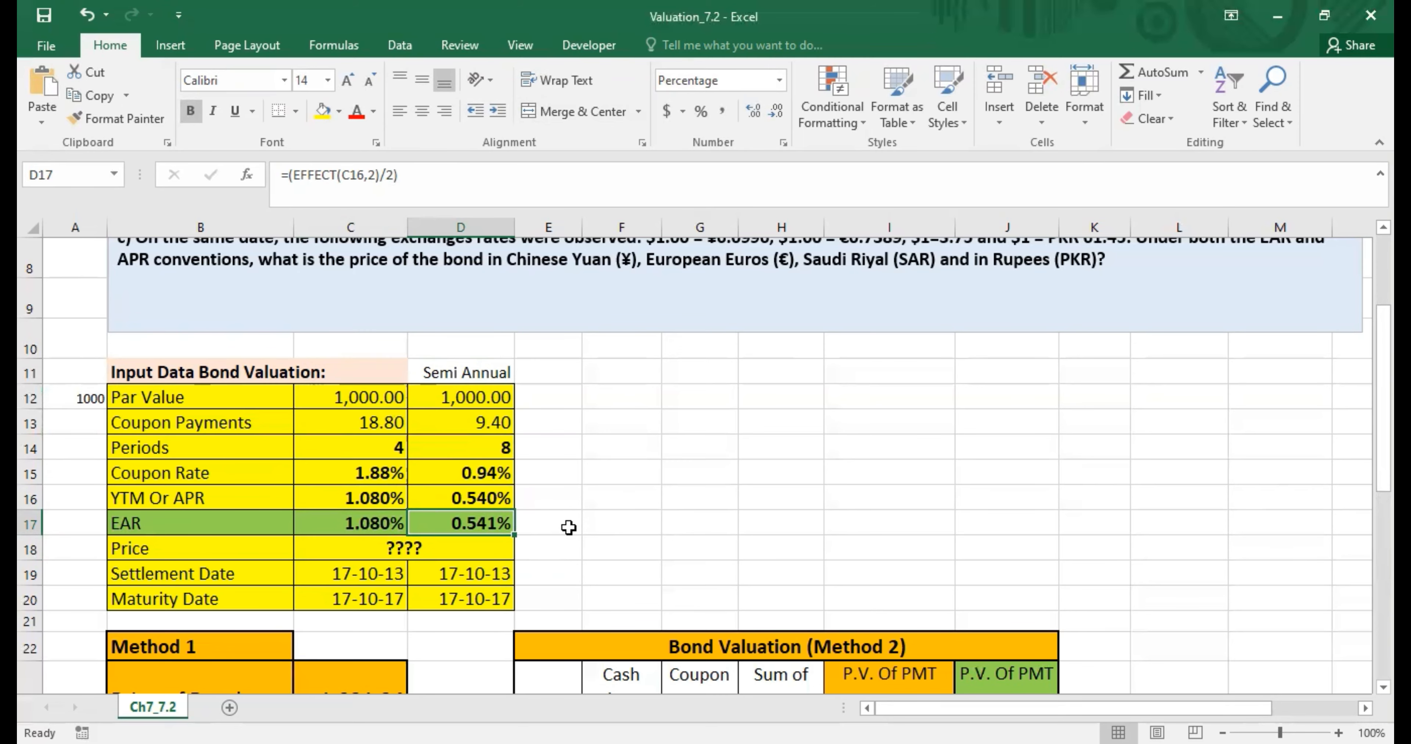
- Examine the Method 1 bond price formula in C23 against the input data table
{"action": "scroll", "coordinate": [569, 527], "scroll_direction": "down", "scroll_amount": 2}
{"action": "left_click", "coordinate": [215, 450]}
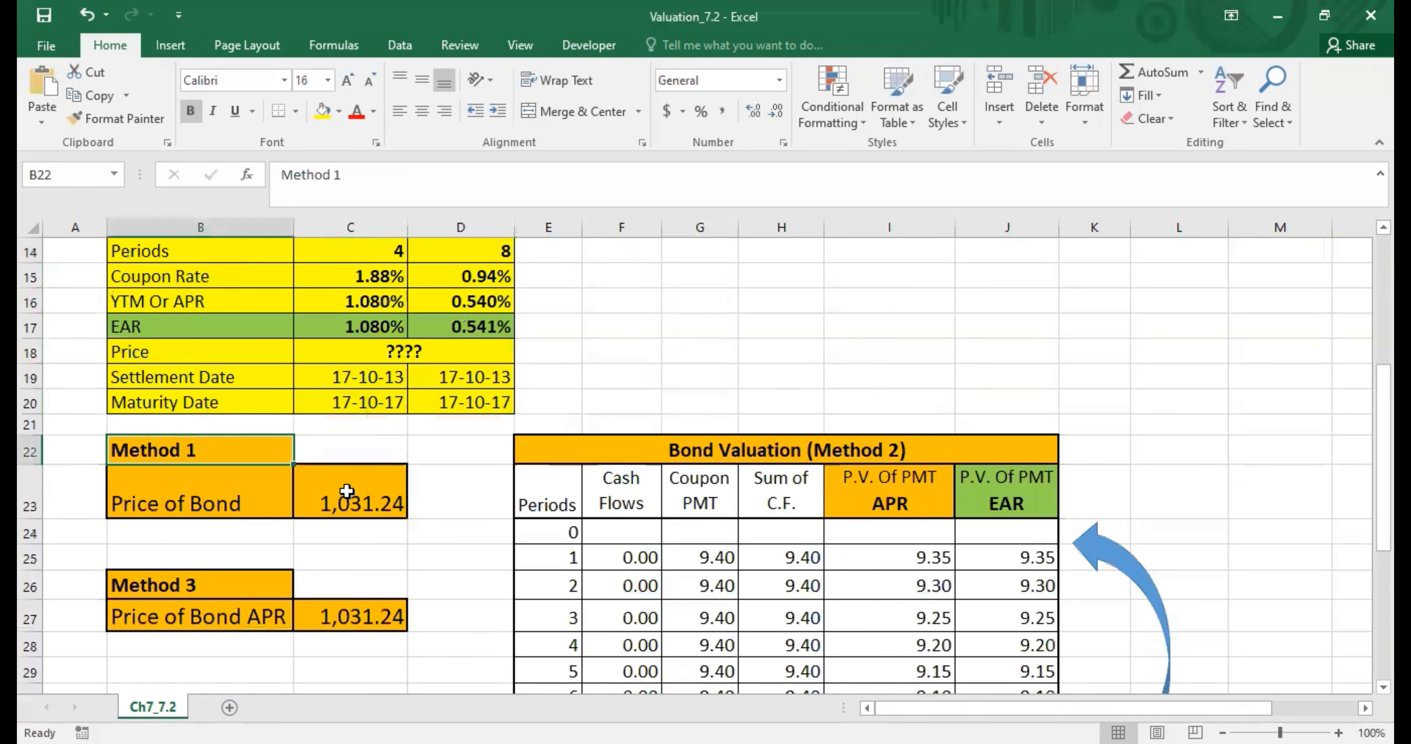
{"action": "left_click", "coordinate": [346, 491]}
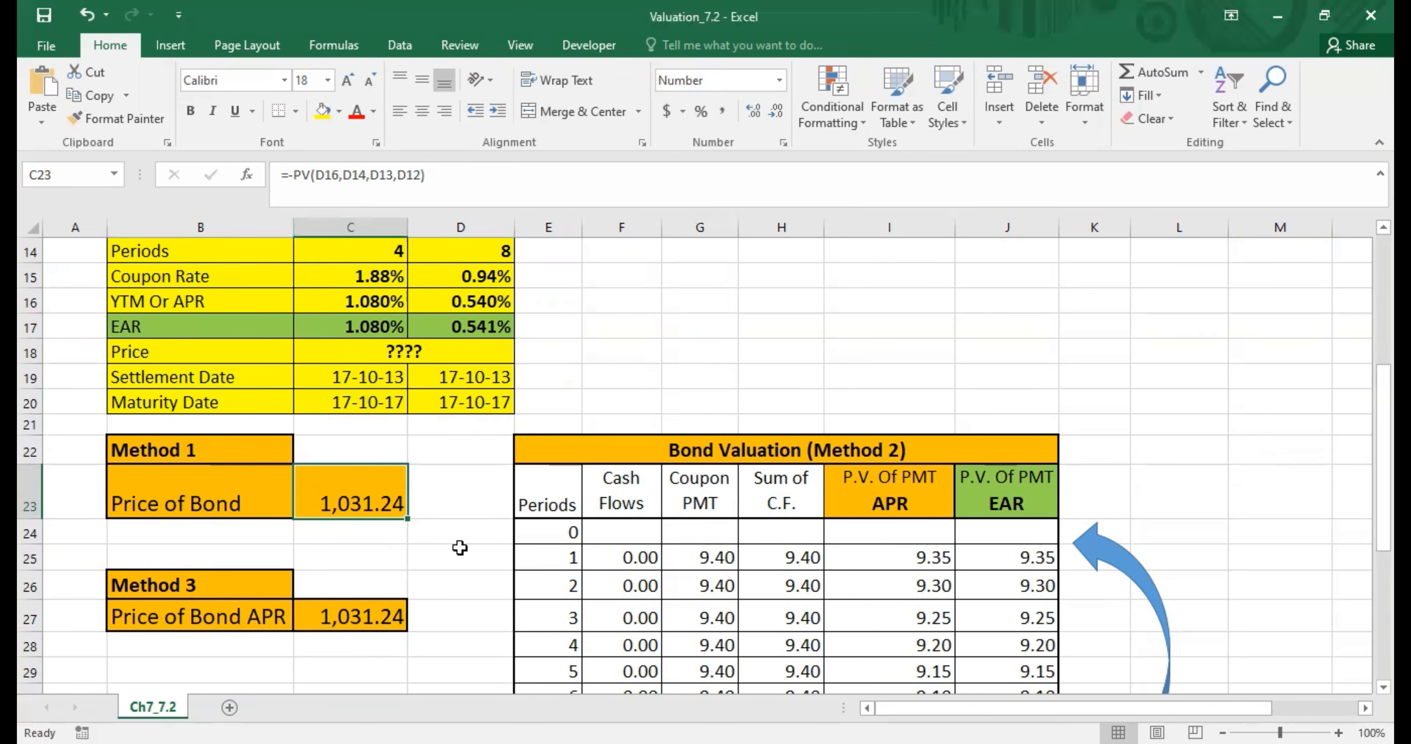
{"action": "scroll", "coordinate": [460, 545], "scroll_direction": "up", "scroll_amount": 2}
{"action": "scroll", "coordinate": [459, 533], "scroll_direction": "down", "scroll_amount": 2}
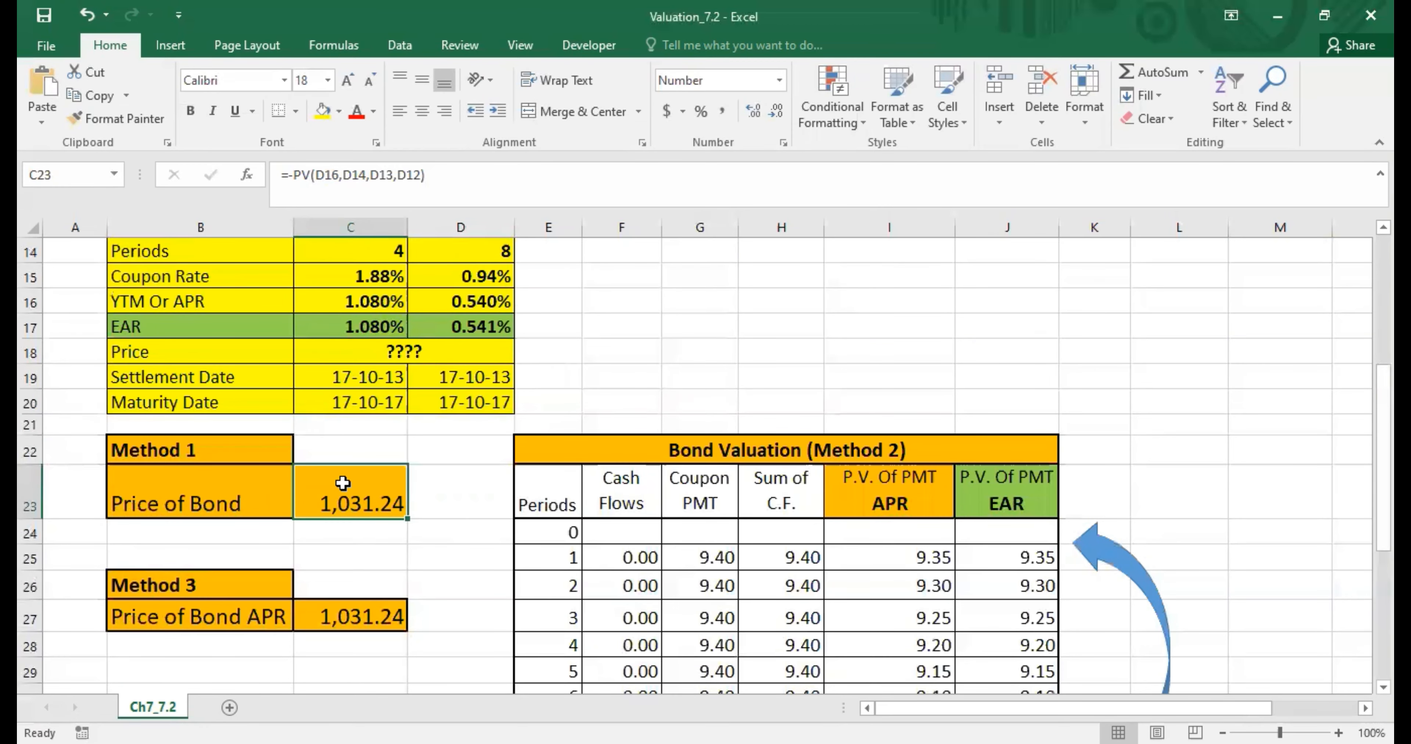
{"action": "scroll", "coordinate": [441, 678], "scroll_direction": "up", "scroll_amount": 2}
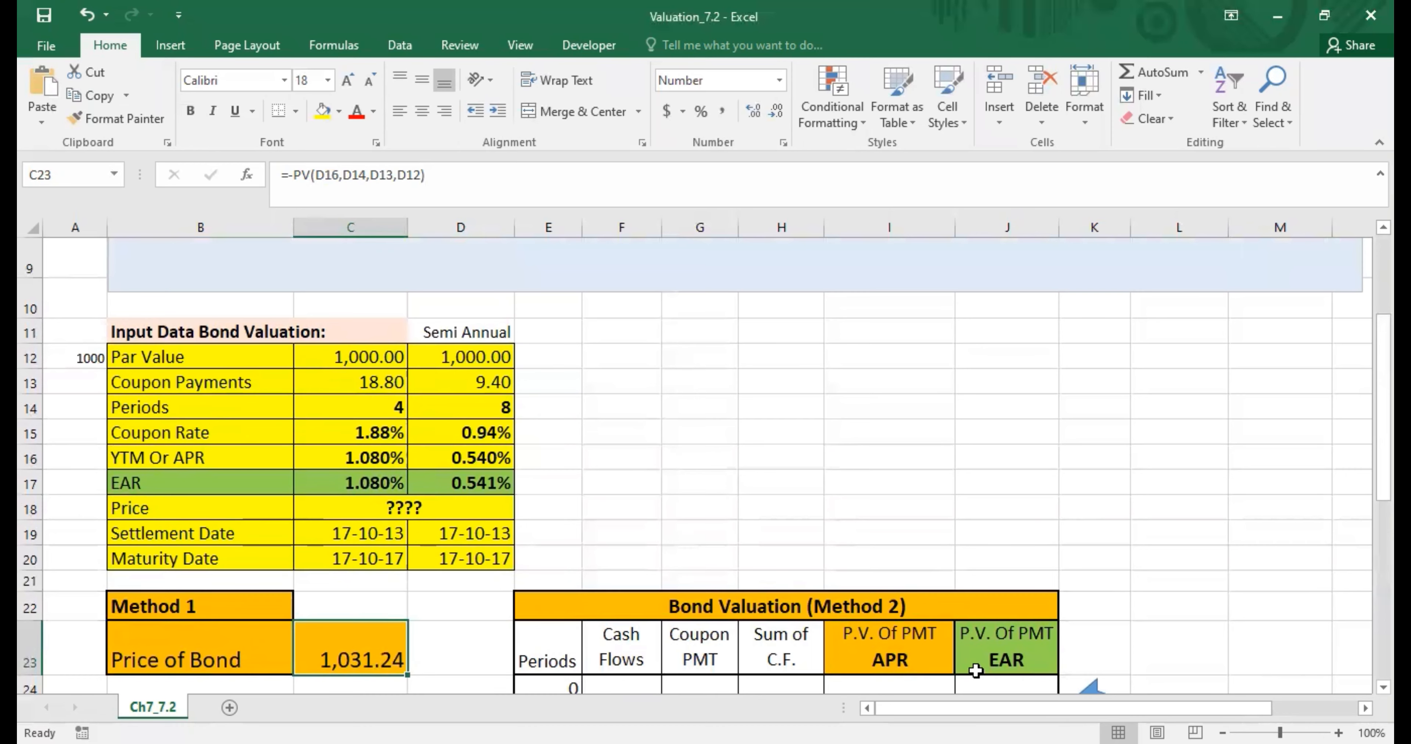
{"action": "left_click", "coordinate": [1383, 687]}
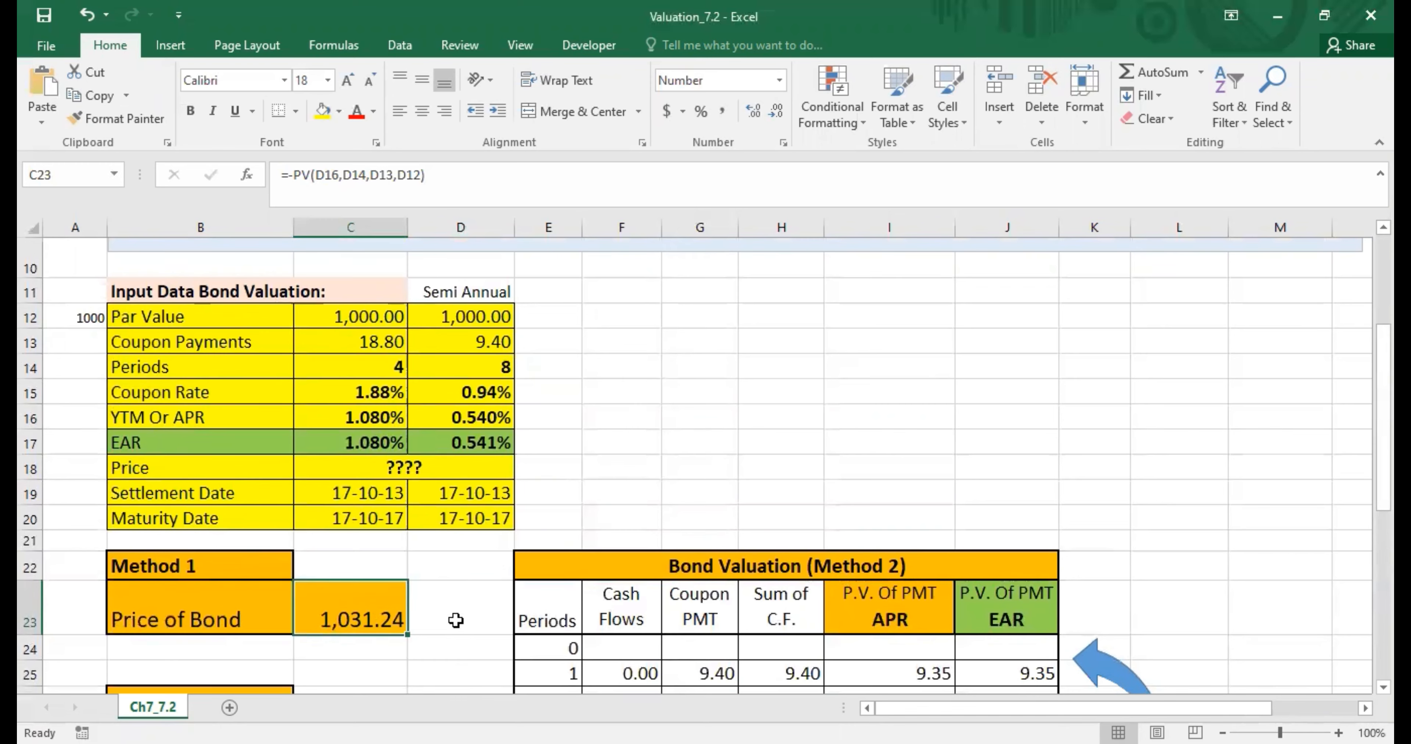
- Compare the semi-annual APR in D16 with the EAR in D17 as possible rates for the Method 1 price formula
{"action": "left_click", "coordinate": [478, 420]}
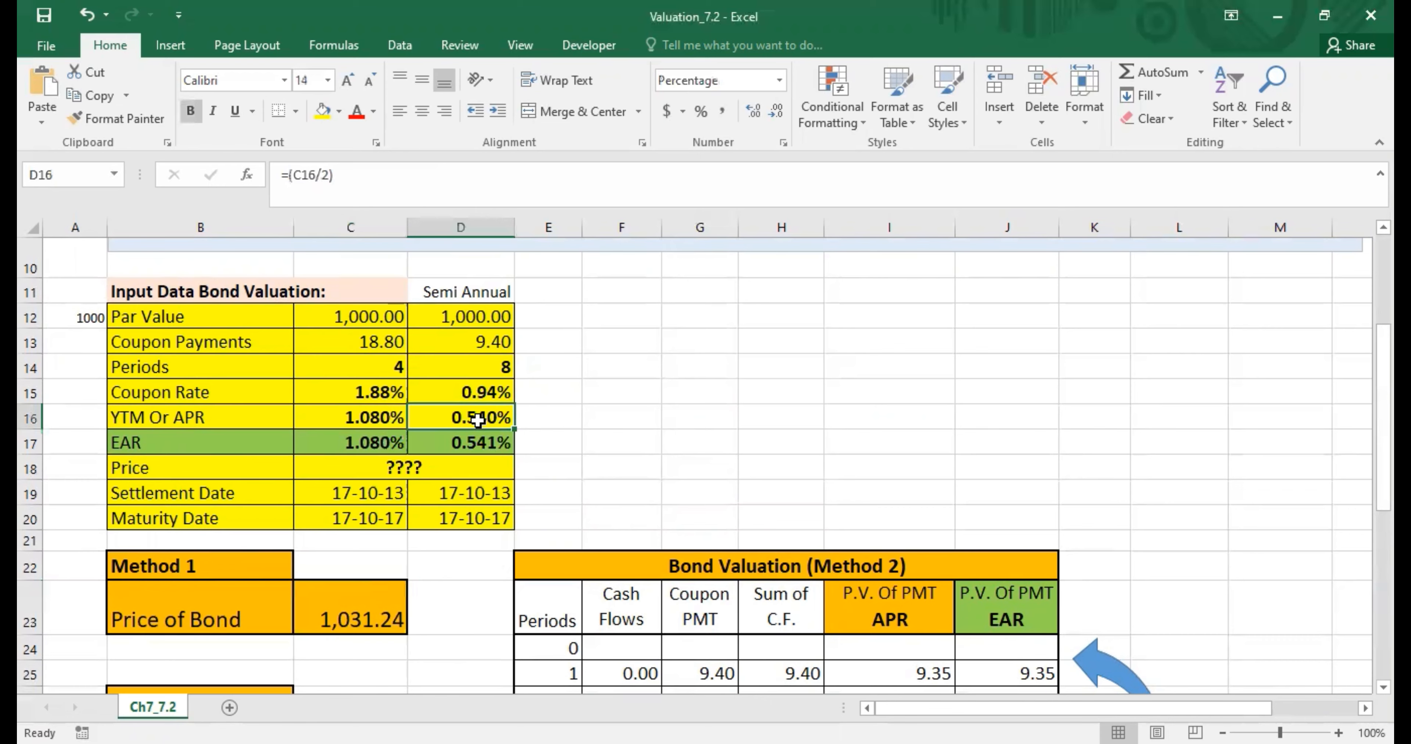
{"action": "left_click", "coordinate": [476, 450]}
{"action": "left_click", "coordinate": [476, 419]}
{"action": "left_click", "coordinate": [474, 446]}
{"action": "left_click", "coordinate": [478, 420]}
{"action": "left_click", "coordinate": [476, 446]}
{"action": "left_click", "coordinate": [353, 608]}
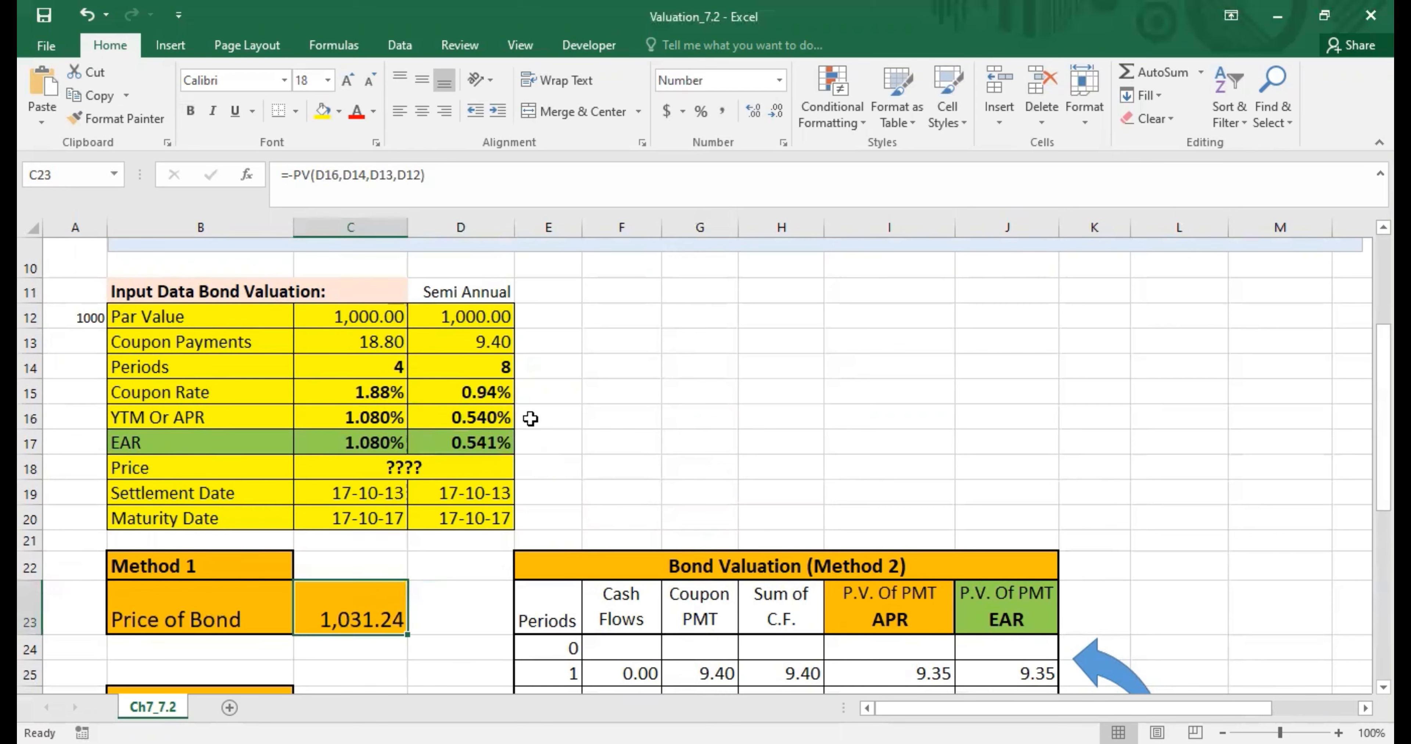
{"action": "left_click", "coordinate": [460, 417]}
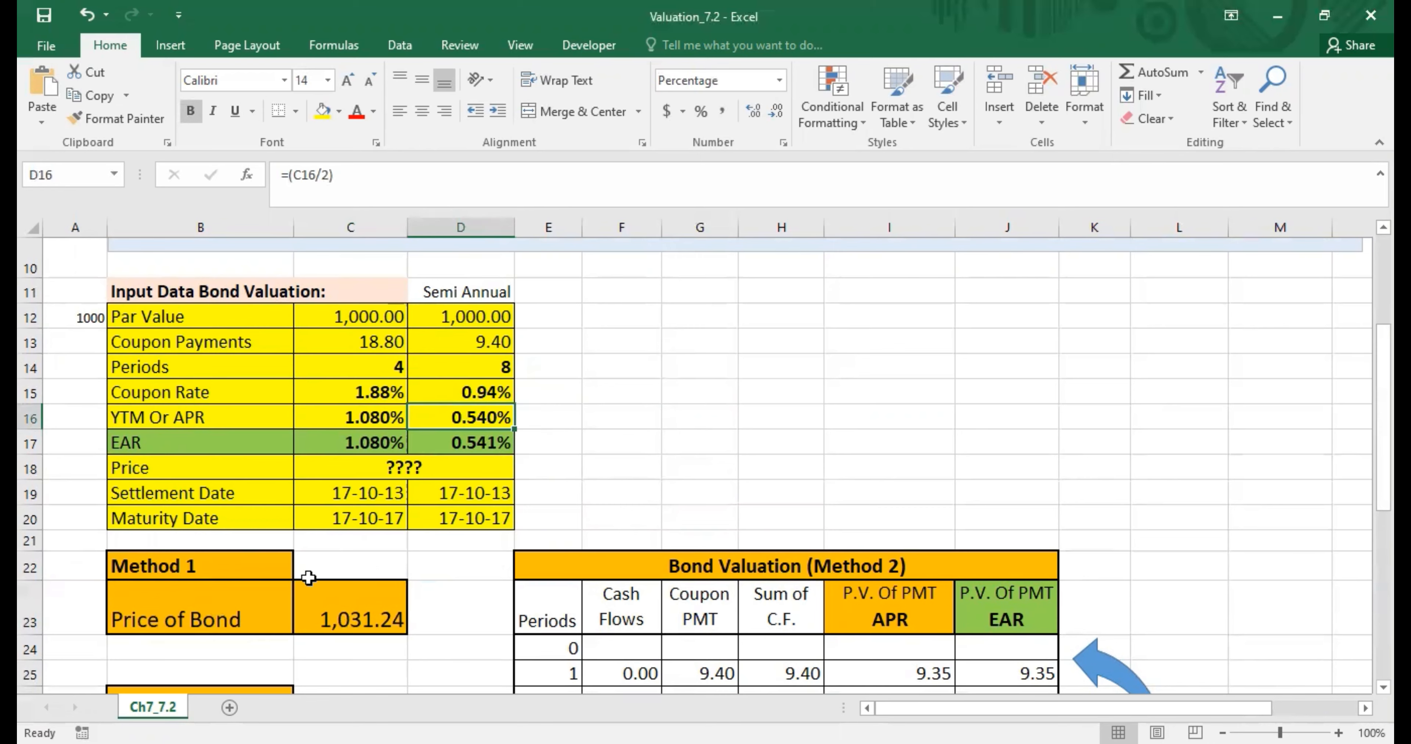
{"action": "left_click", "coordinate": [362, 610]}
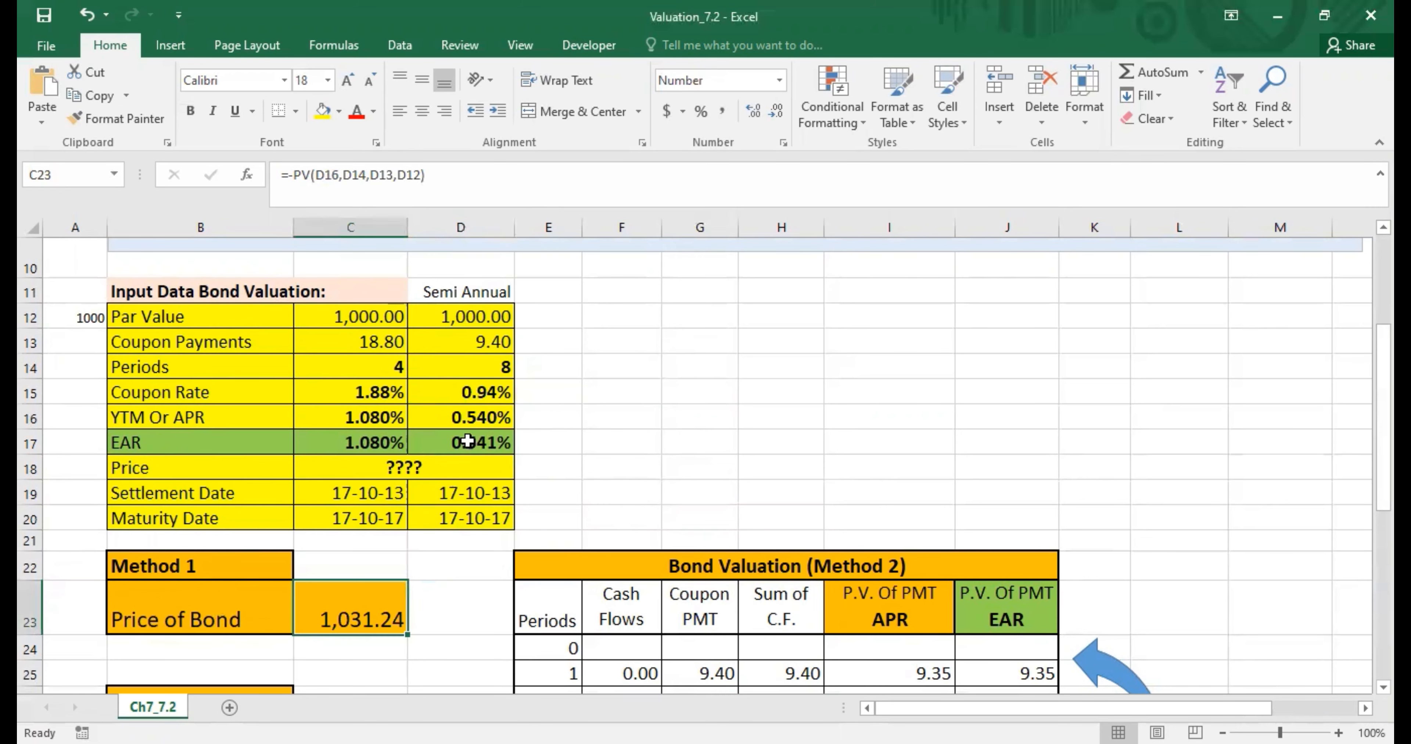
{"action": "left_click", "coordinate": [471, 417]}
{"action": "left_click", "coordinate": [474, 444]}
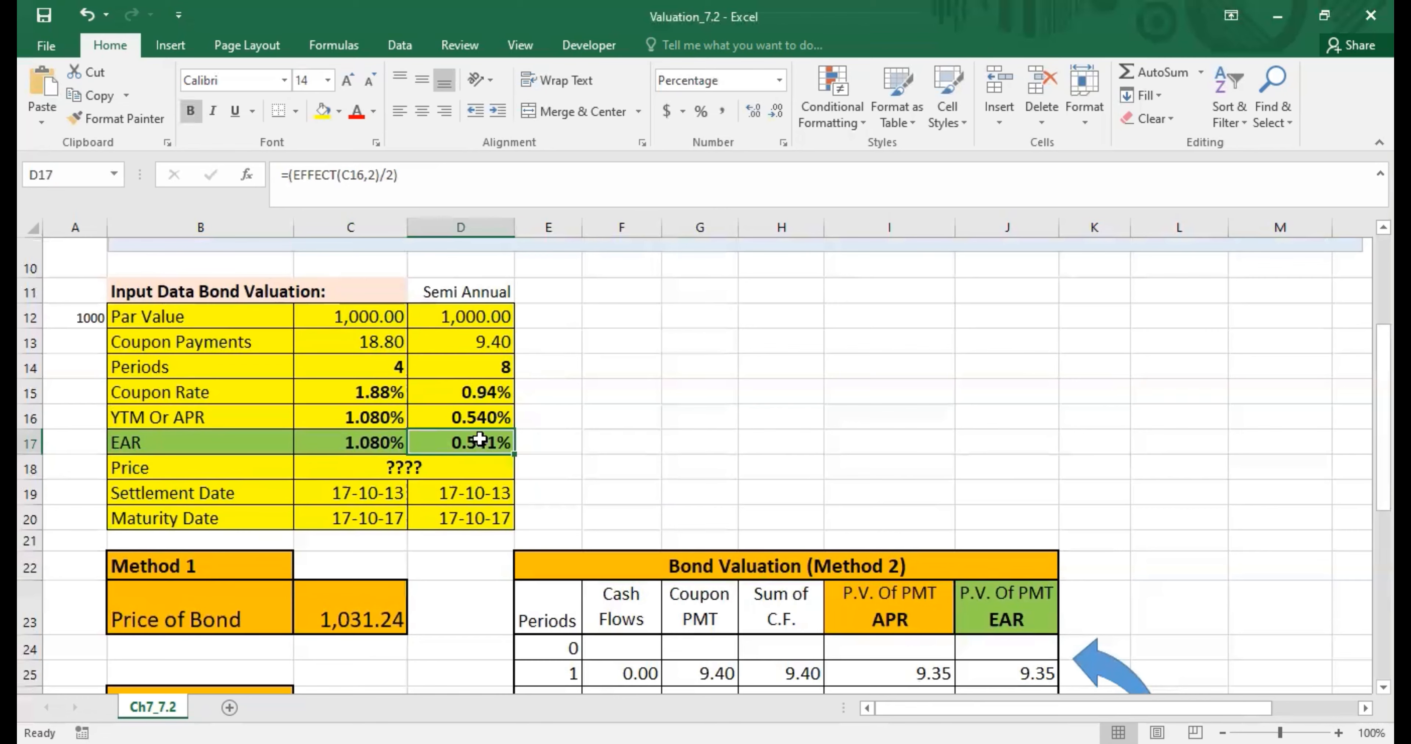
{"action": "left_click", "coordinate": [480, 418]}
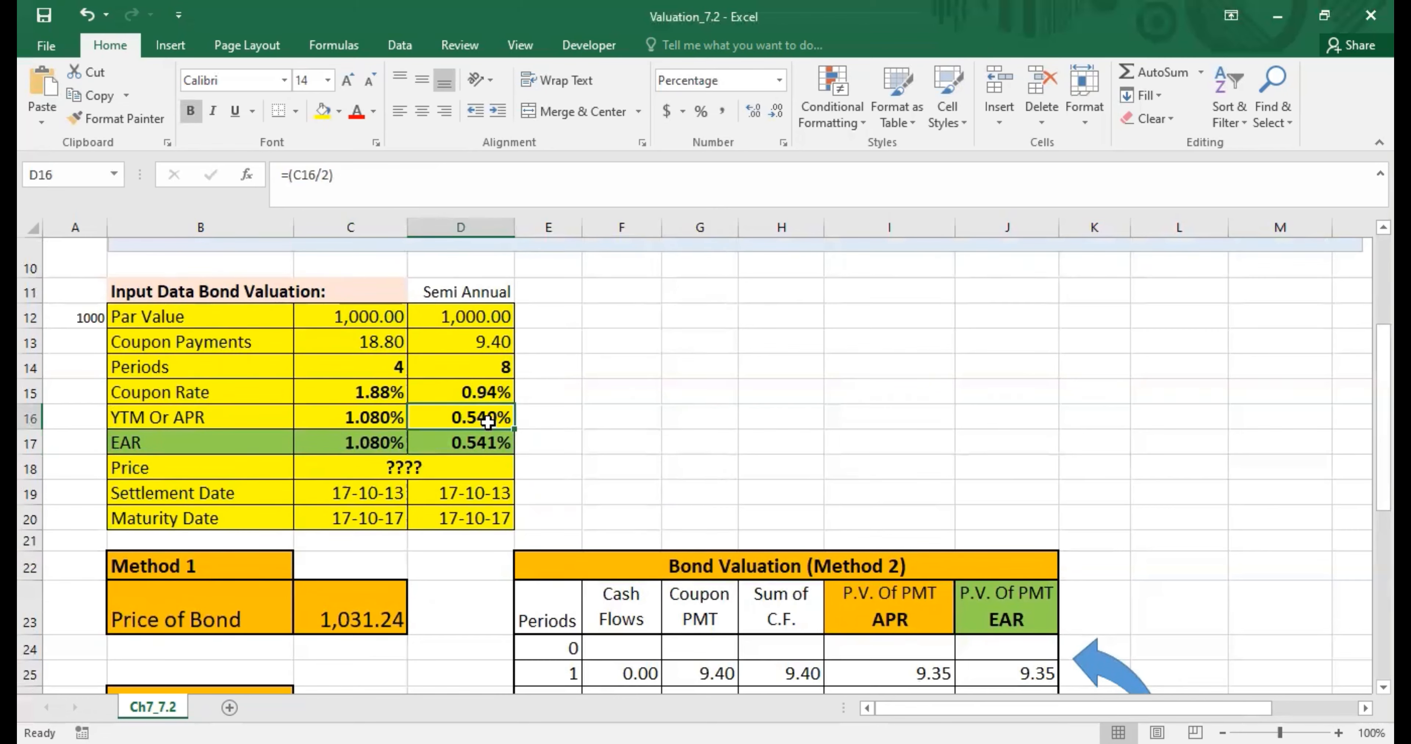
- Widen column E and add an option button form control in E16, beside the semi-annual APR
{"action": "left_click_drag", "start_coordinate": [578, 233], "coordinate": [630, 230]}
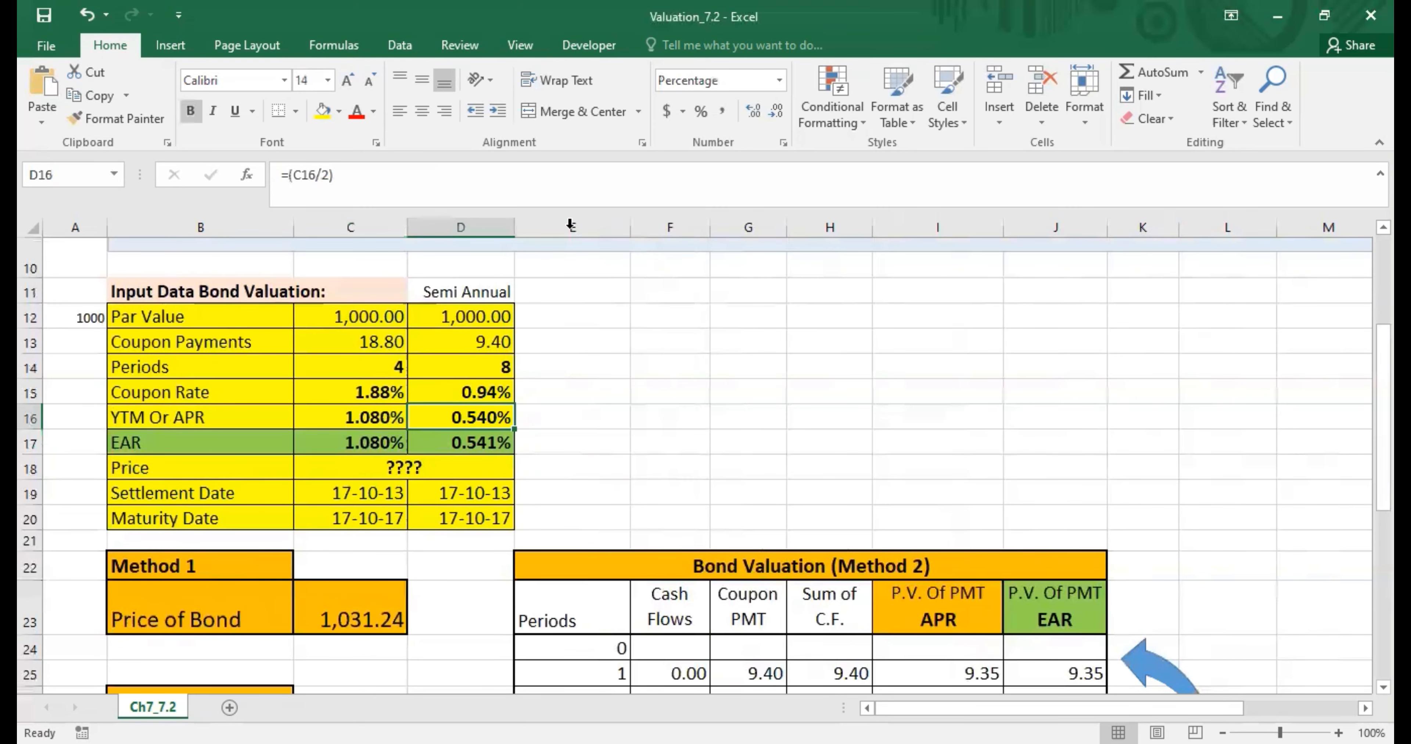
{"action": "left_click", "coordinate": [585, 46]}
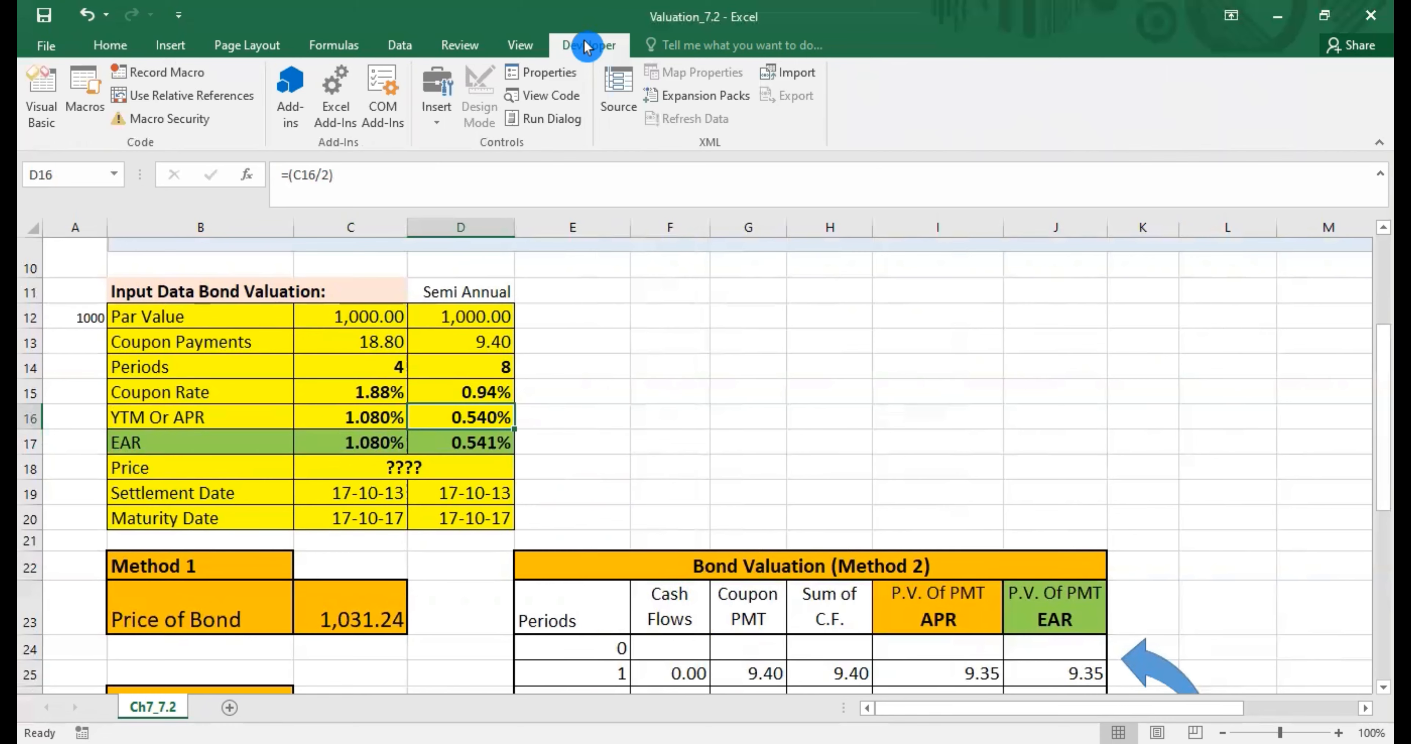
{"action": "left_click", "coordinate": [437, 125]}
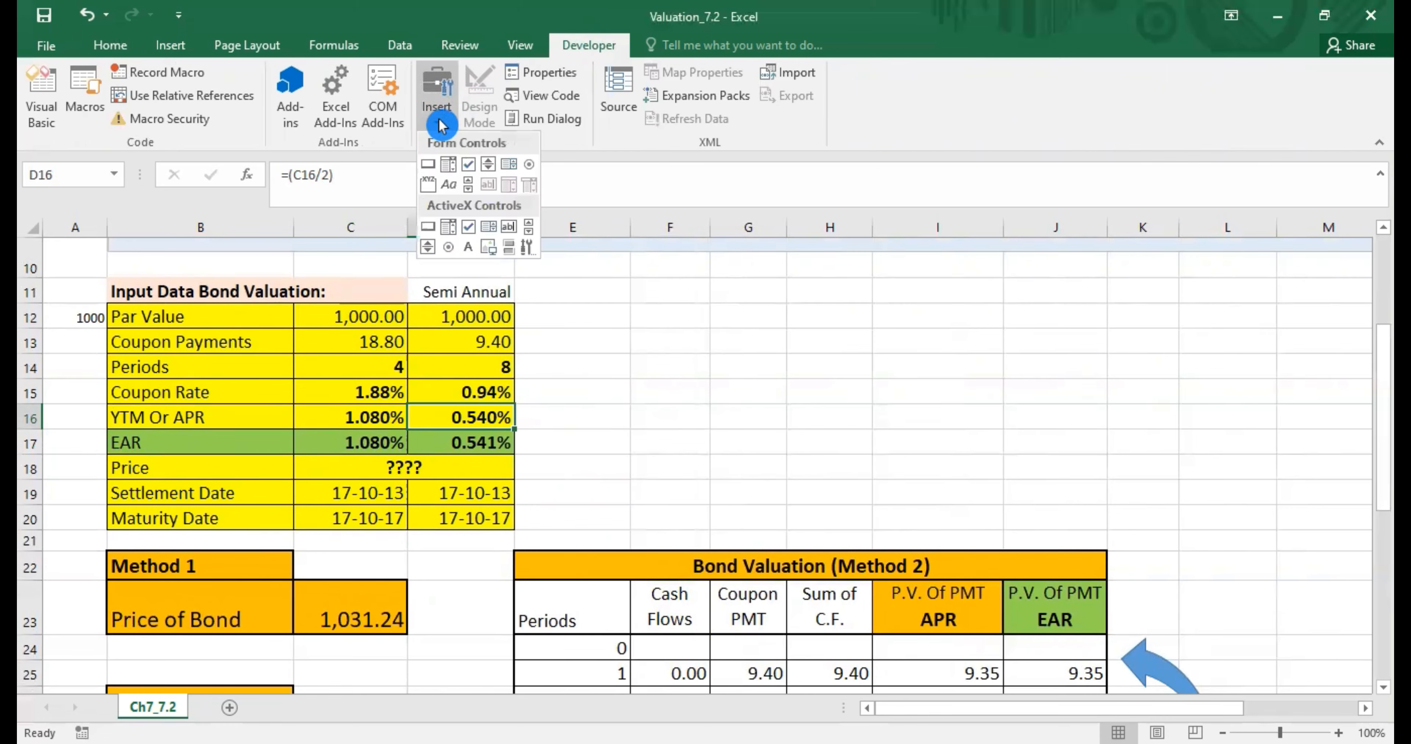
{"action": "left_click", "coordinate": [529, 170]}
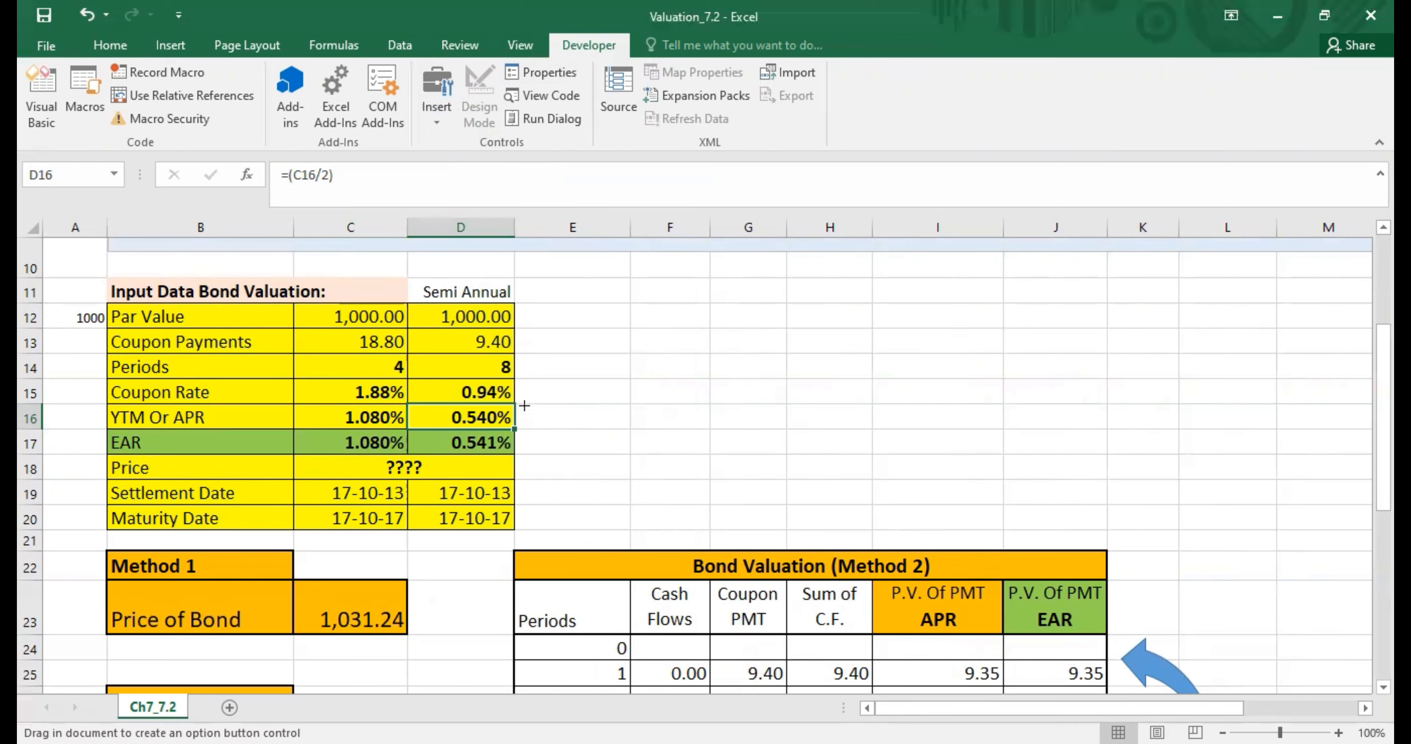
{"action": "left_click_drag", "start_coordinate": [526, 405], "coordinate": [593, 423]}
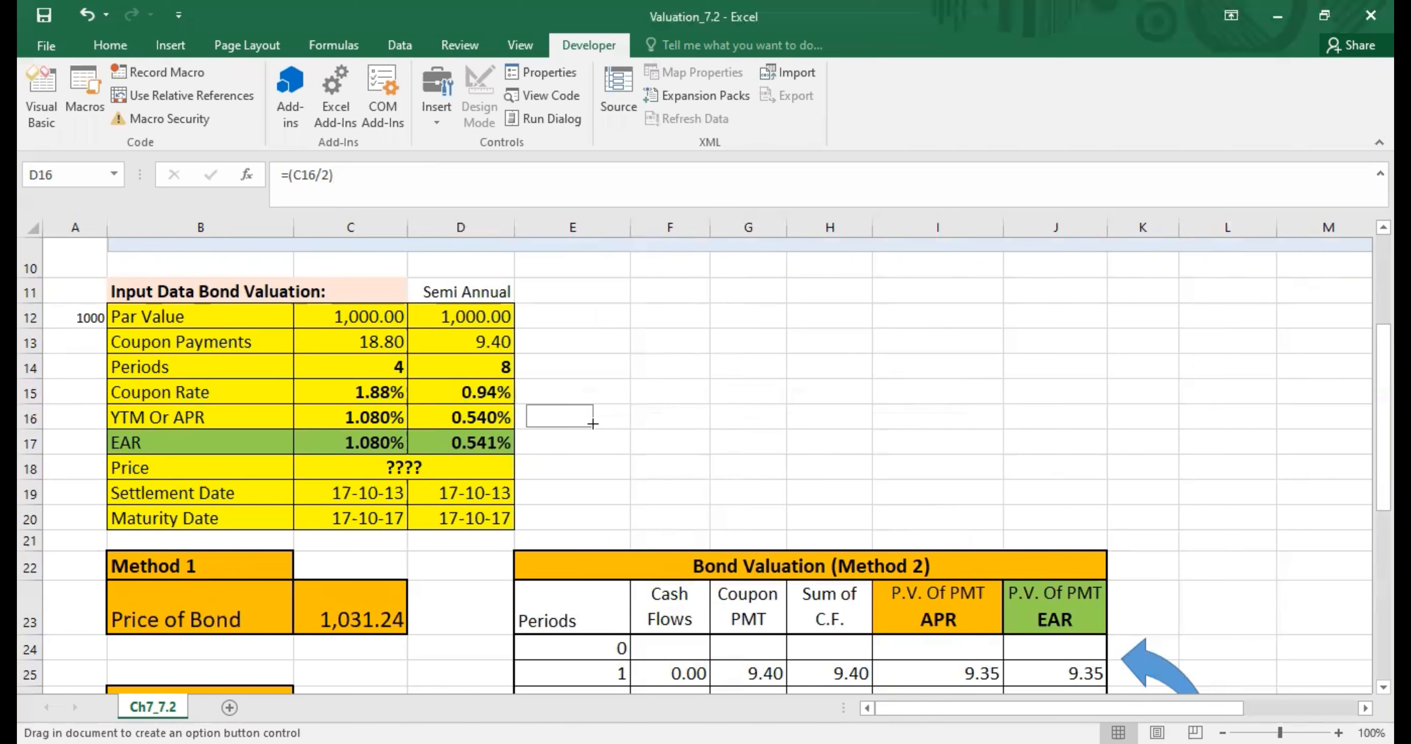
{"action": "left_click_drag", "start_coordinate": [593, 424], "coordinate": [593, 425]}
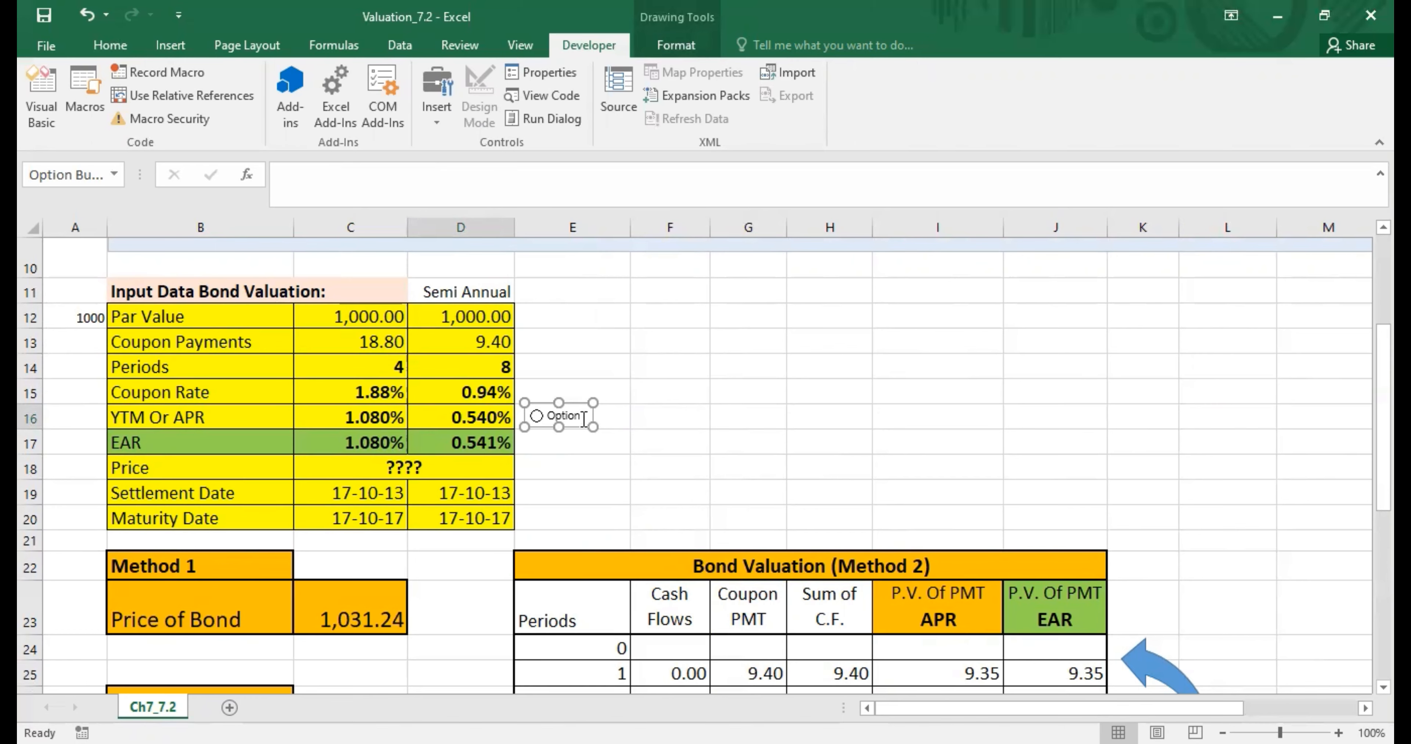
{"action": "left_click", "coordinate": [685, 420]}
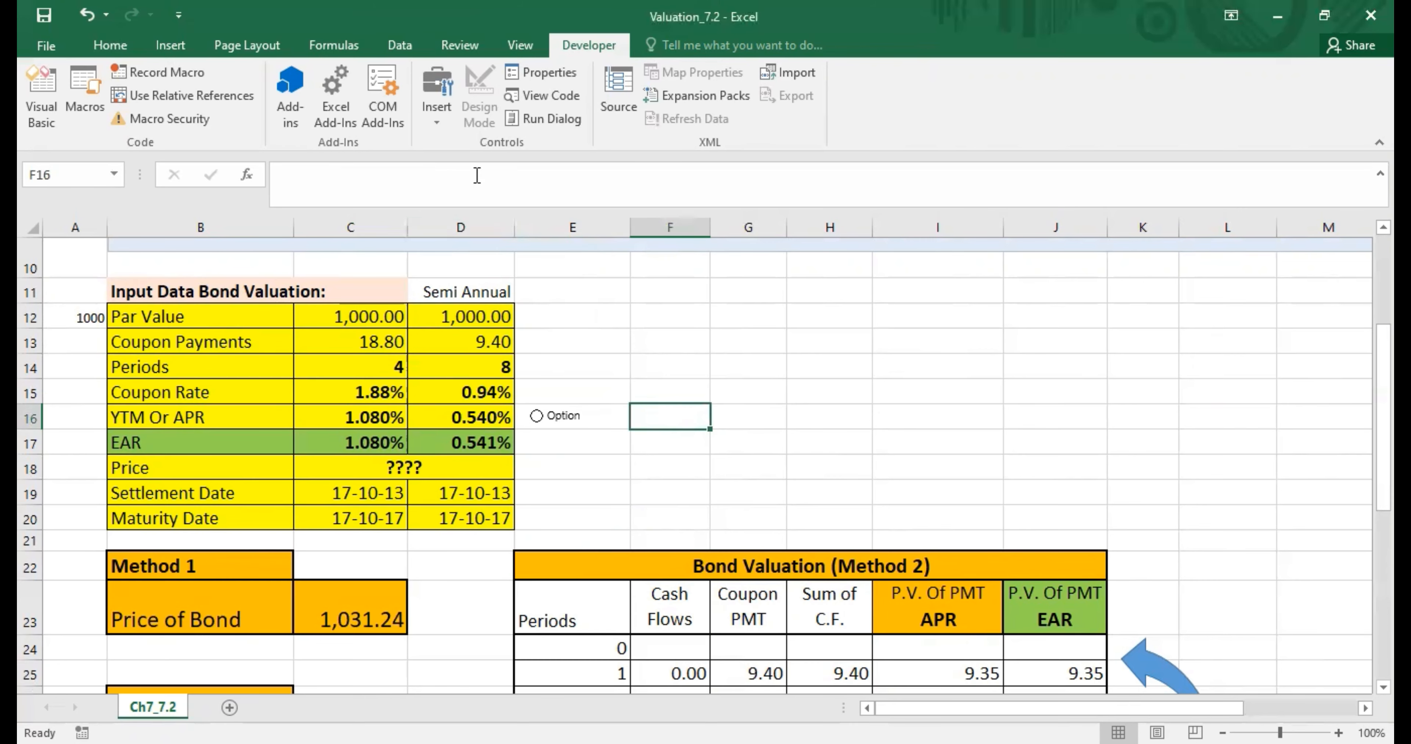
- Add a second option button form control in E17, directly beneath the first and beside the semi-annual EAR
{"action": "left_click", "coordinate": [432, 117]}
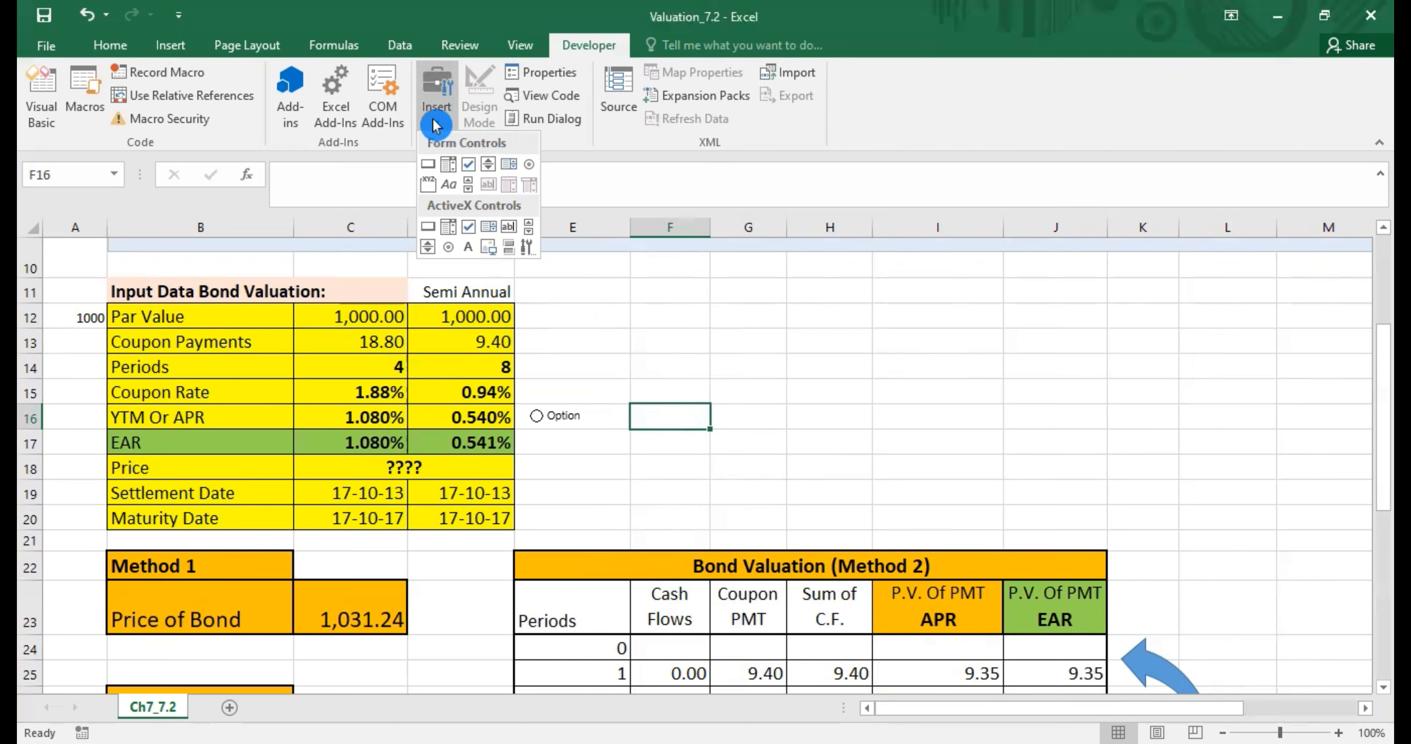
{"action": "left_click", "coordinate": [527, 171]}
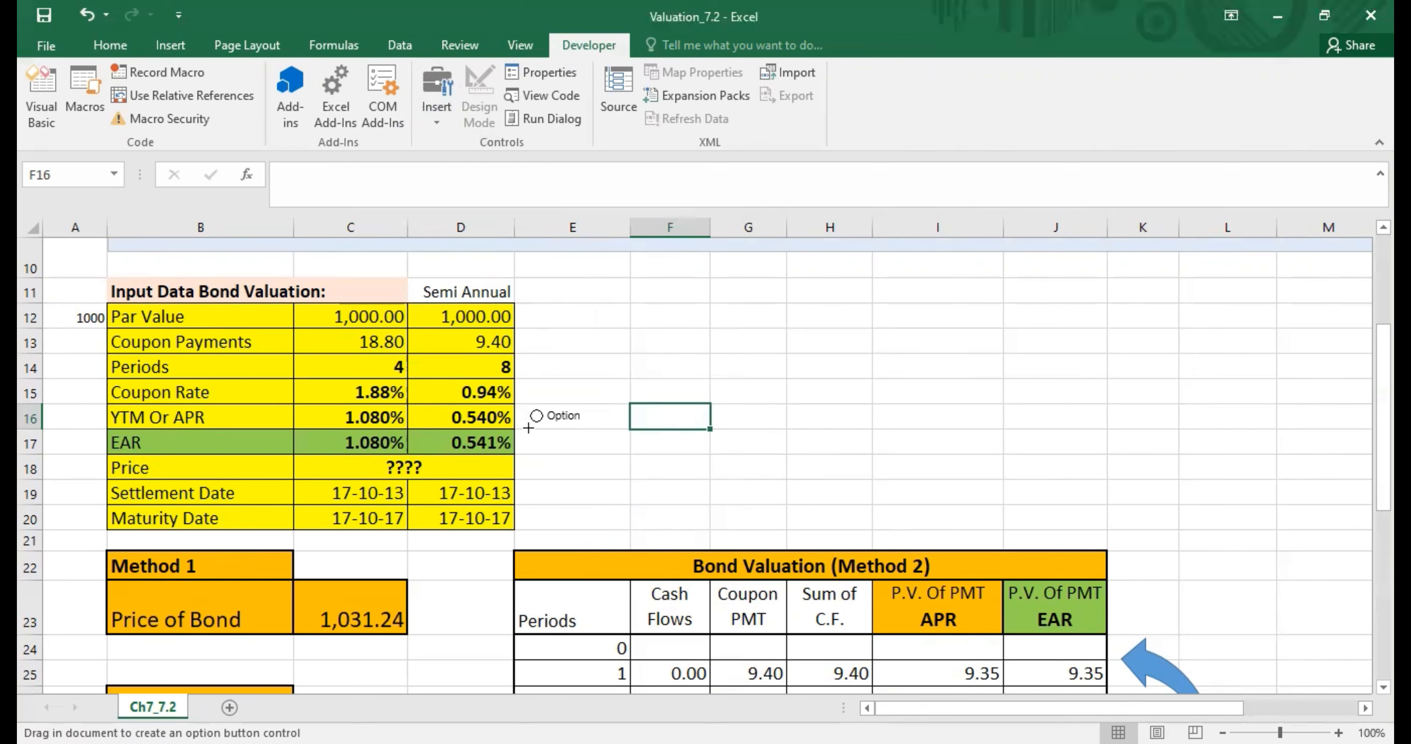
{"action": "left_click_drag", "start_coordinate": [530, 433], "coordinate": [595, 458]}
{"action": "left_click_drag", "start_coordinate": [541, 424], "coordinate": [538, 424]}
{"action": "left_click", "coordinate": [553, 419]}
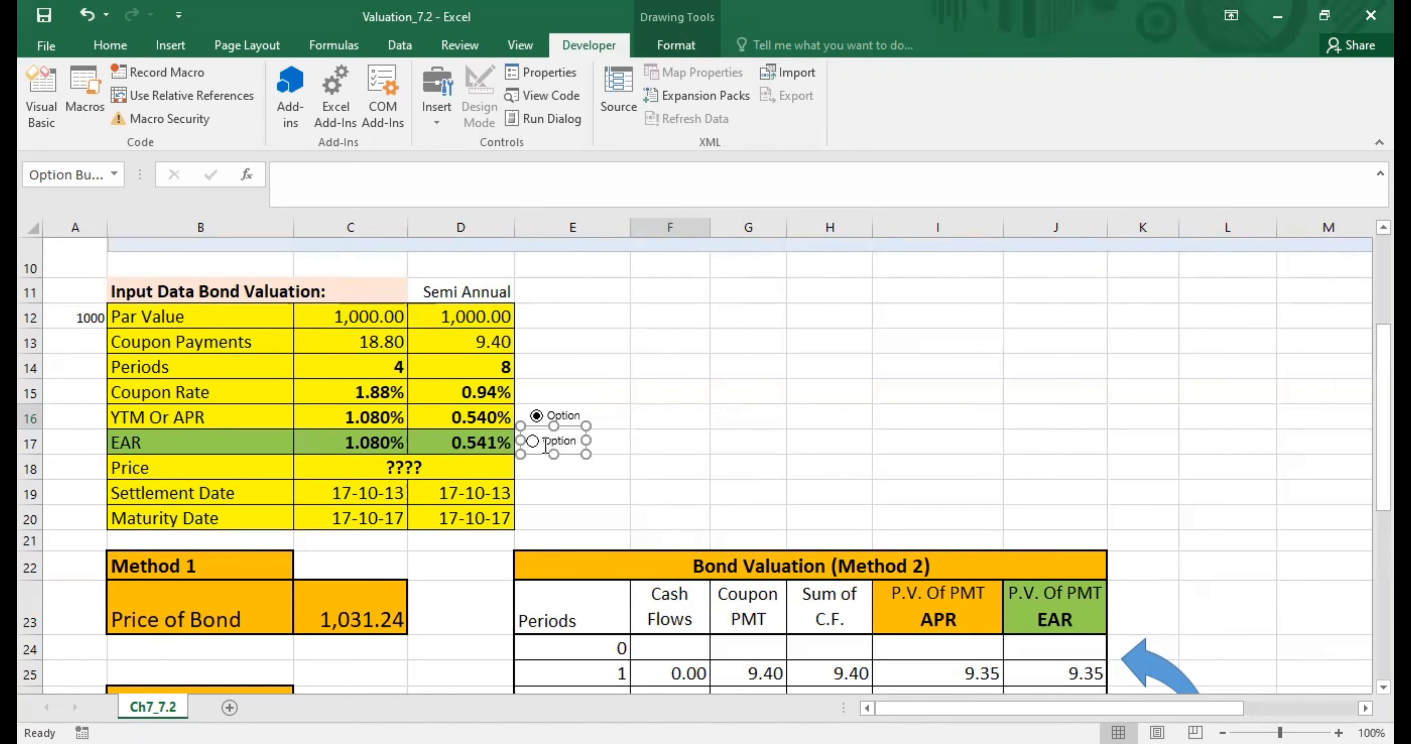
{"action": "left_click", "coordinate": [670, 491]}
- Test switching between the two option buttons, ending with the APR option in row 16 selected
{"action": "left_click", "coordinate": [533, 443]}
{"action": "left_click", "coordinate": [537, 419]}
{"action": "left_click", "coordinate": [533, 442]}
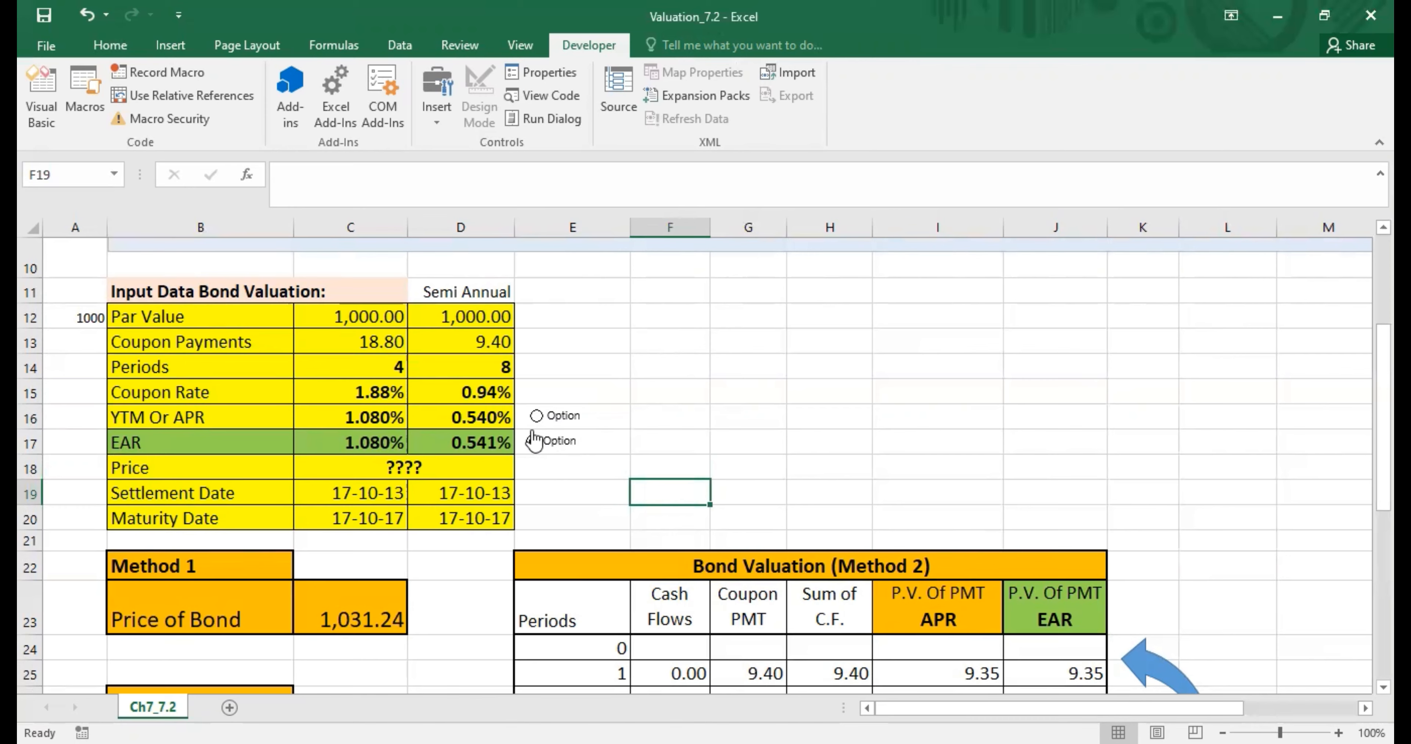
{"action": "left_click", "coordinate": [537, 417]}
{"action": "left_click", "coordinate": [726, 440]}
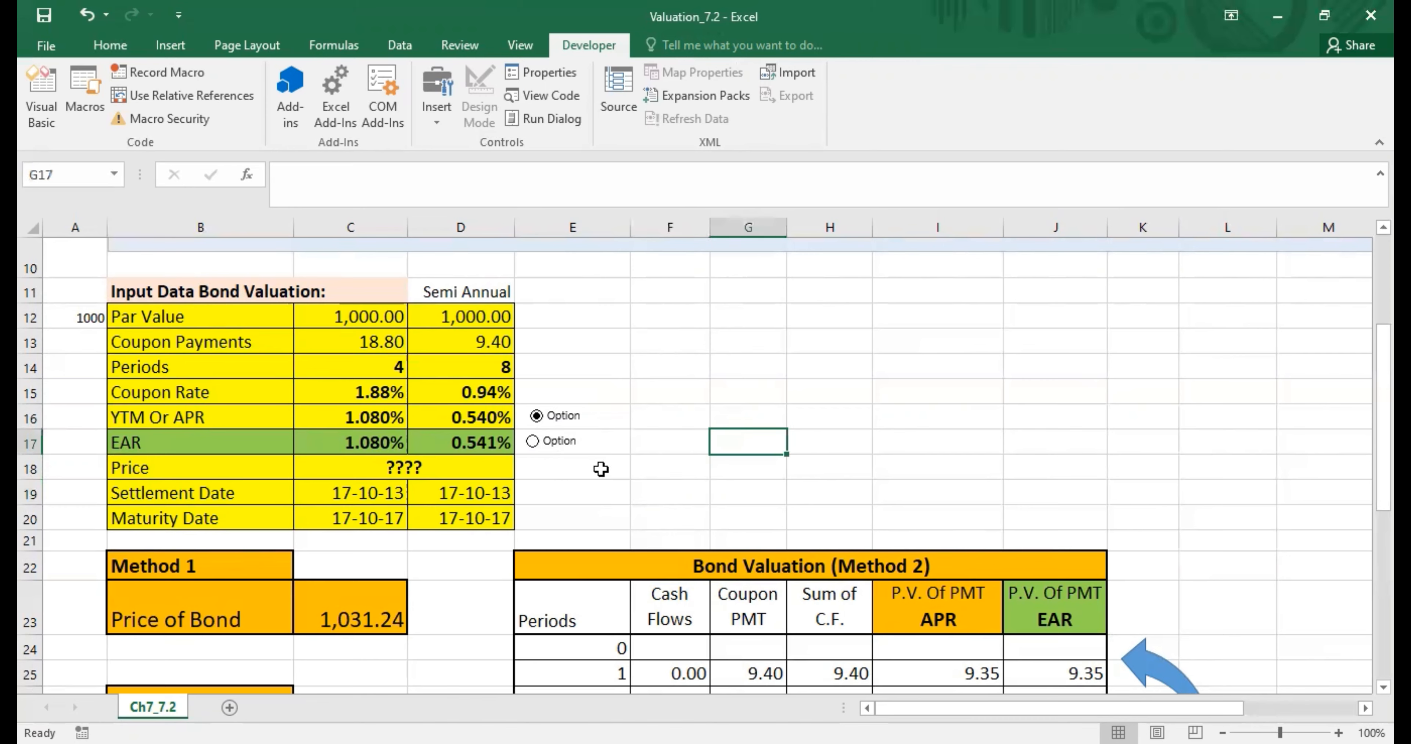
- Nudge both option buttons slightly left in column E so they line up close beside the rates in D16 and D17
{"action": "right_click", "coordinate": [567, 414]}
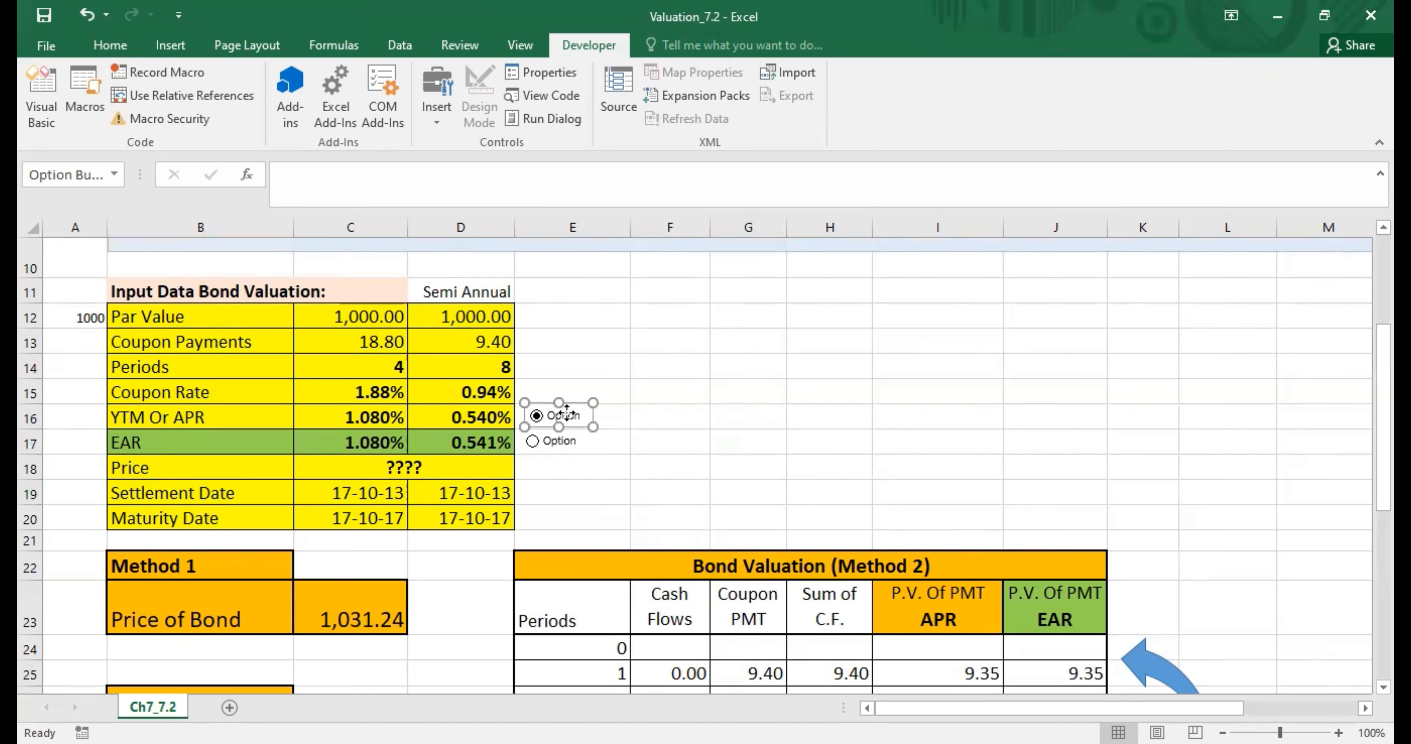
{"action": "key", "text": "Escape"}
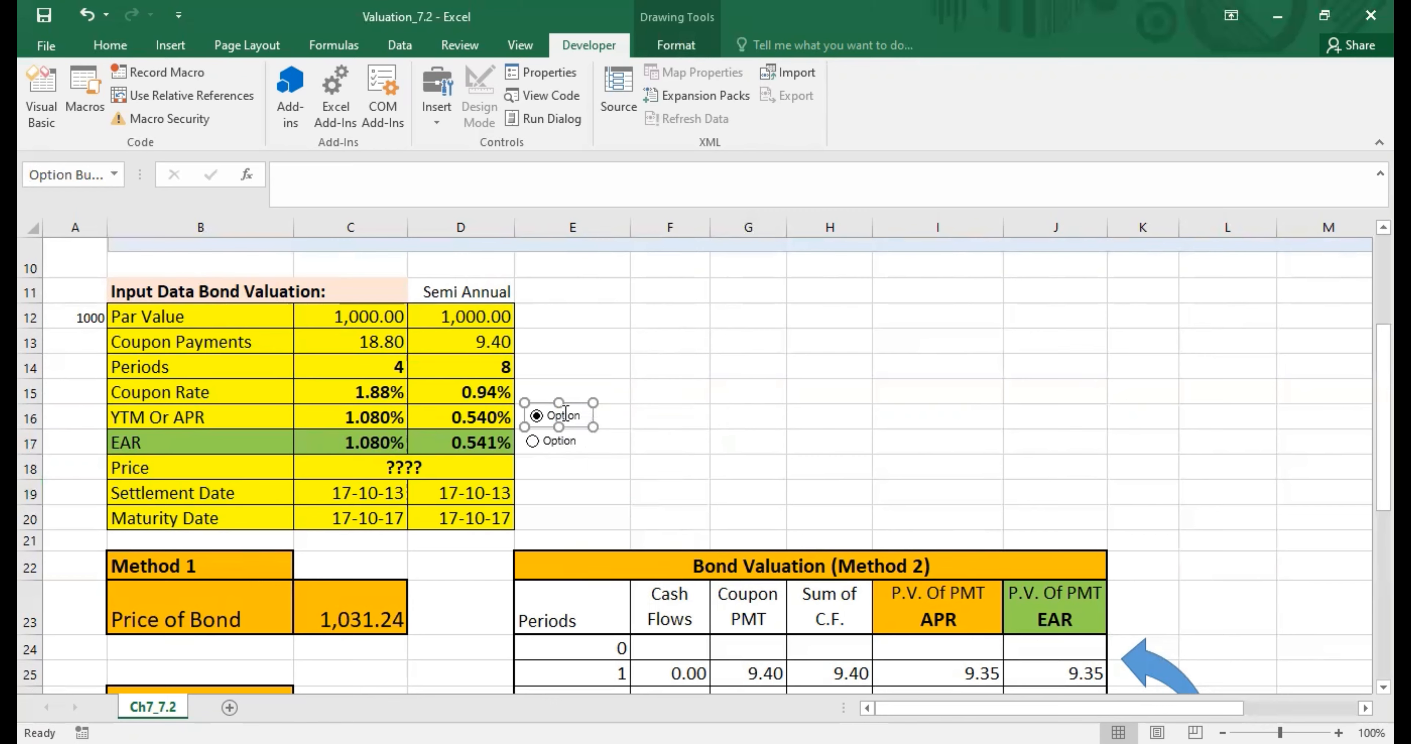
{"action": "left_click", "coordinate": [667, 426]}
{"action": "right_click", "coordinate": [553, 415]}
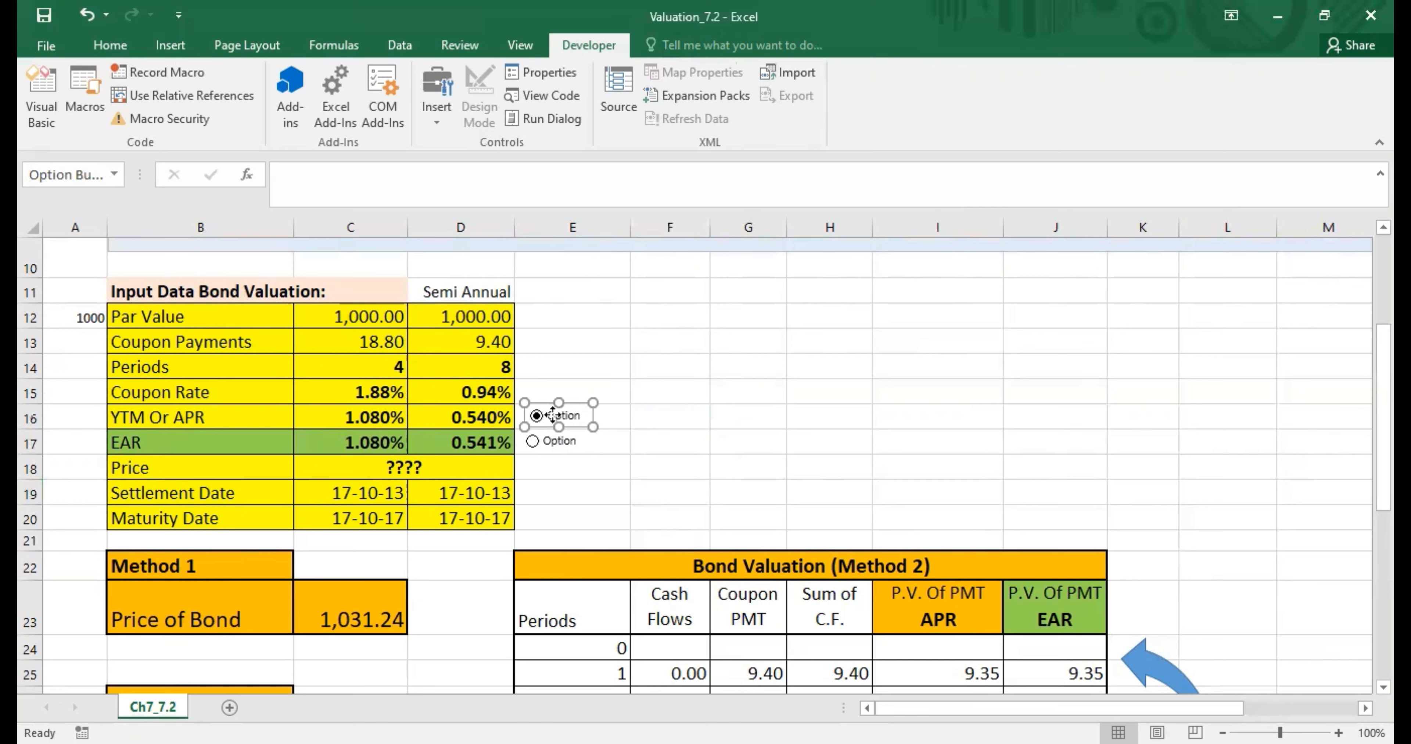
{"action": "left_click", "coordinate": [742, 446]}
{"action": "left_click_drag", "start_coordinate": [581, 408], "coordinate": [572, 405]}
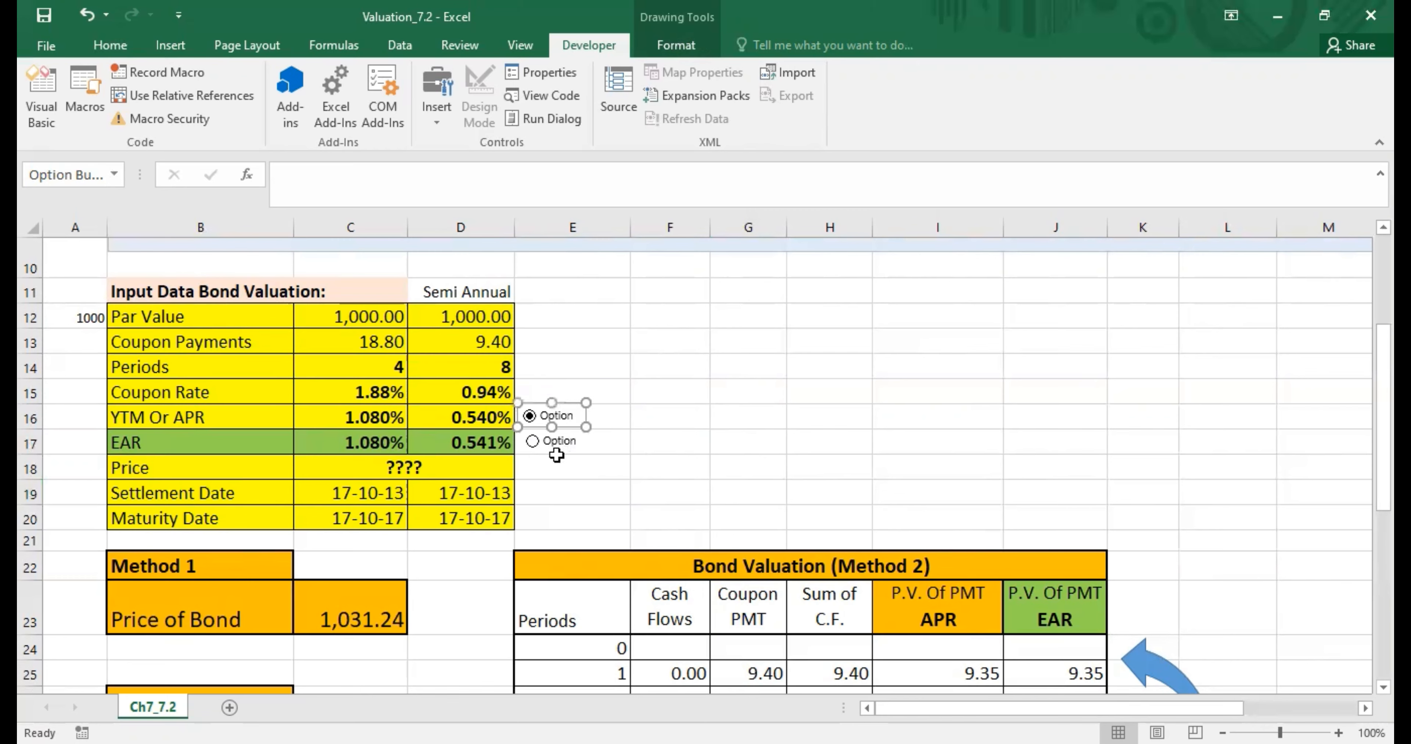
{"action": "right_click", "coordinate": [560, 452]}
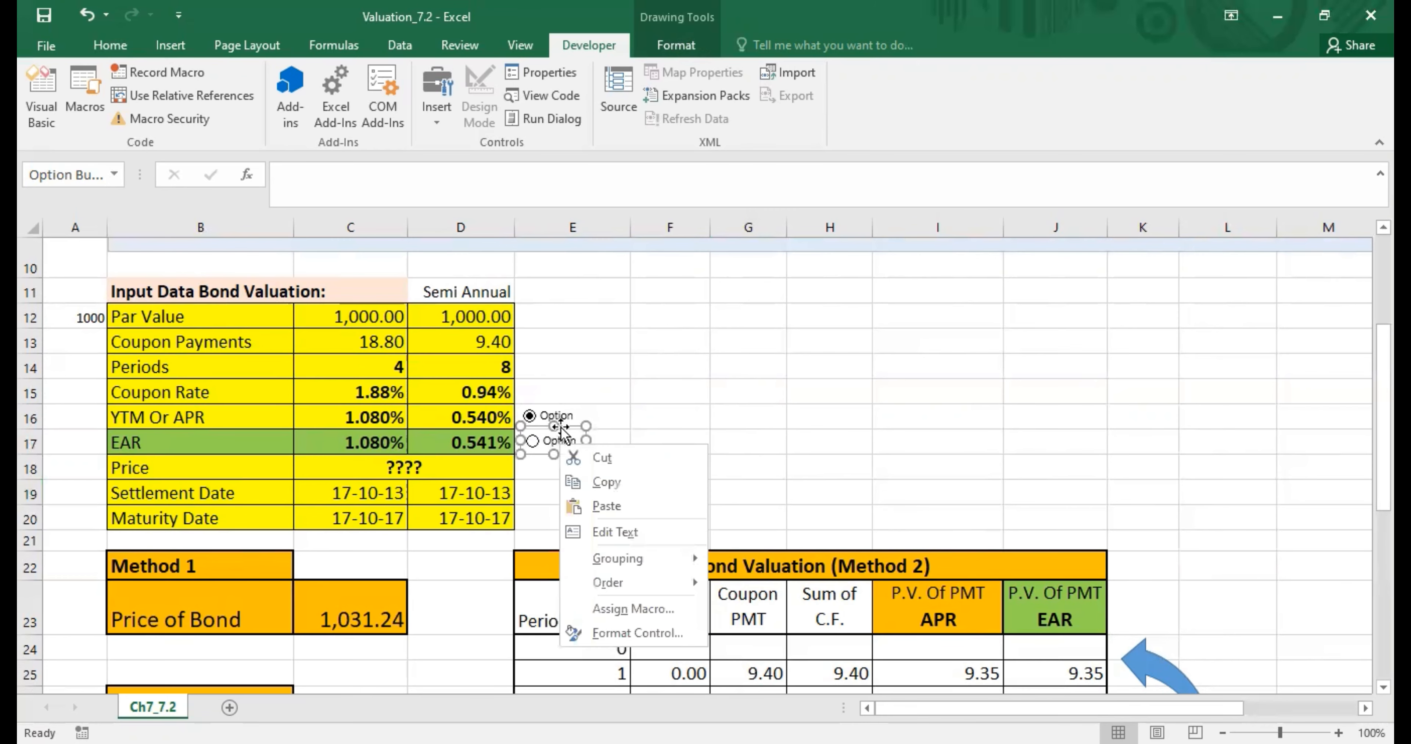
{"action": "left_click", "coordinate": [561, 429]}
{"action": "left_click_drag", "start_coordinate": [560, 430], "coordinate": [556, 430]}
{"action": "left_click", "coordinate": [665, 430]}
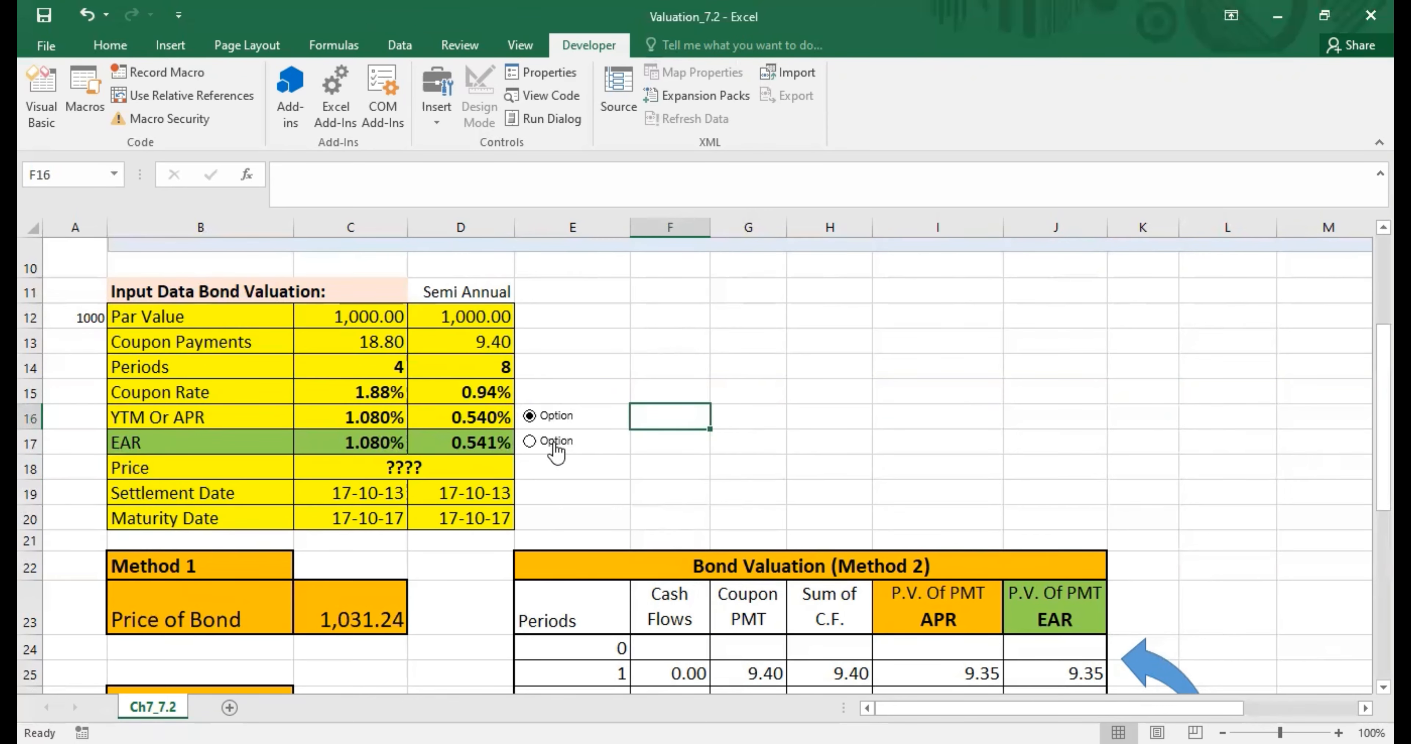
- Relabel the option button in E16 as "APR"
{"action": "left_click", "coordinate": [564, 422], "text": "ctrl"}
{"action": "right_click", "coordinate": [564, 423]}
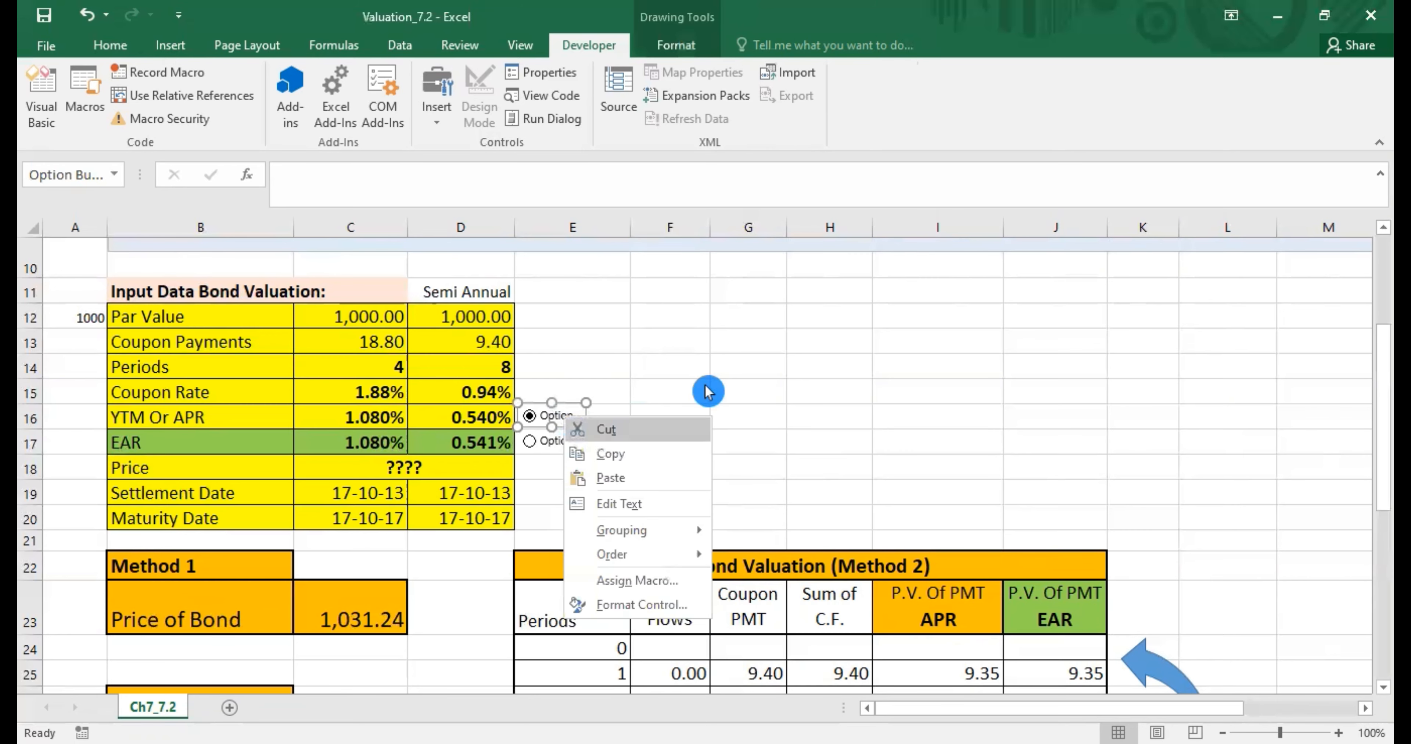
{"action": "left_click", "coordinate": [649, 508]}
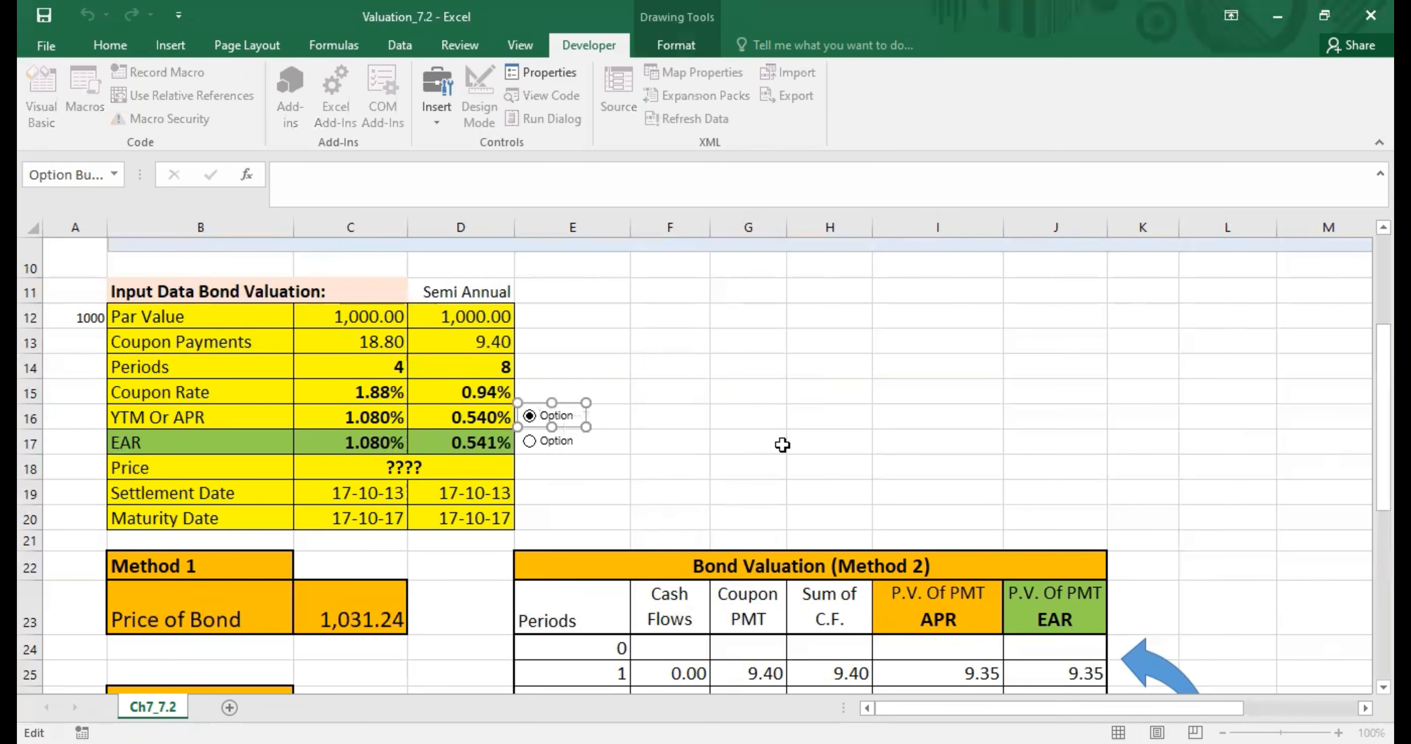
{"action": "key", "text": "ctrl+a"}
{"action": "type", "text": "APR"}
{"action": "left_click", "coordinate": [648, 460]}
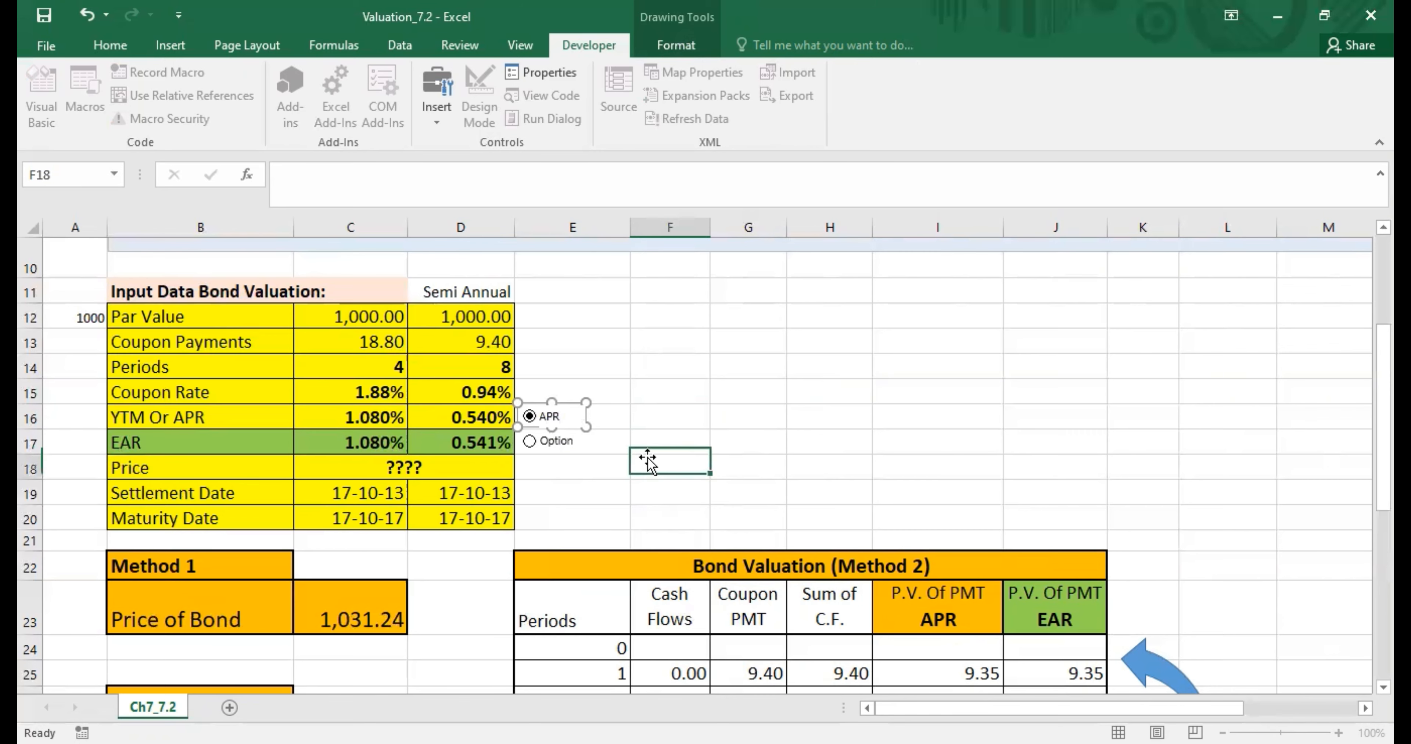
- Relabel the option button in E17 as "EAR"
{"action": "right_click", "coordinate": [559, 449]}
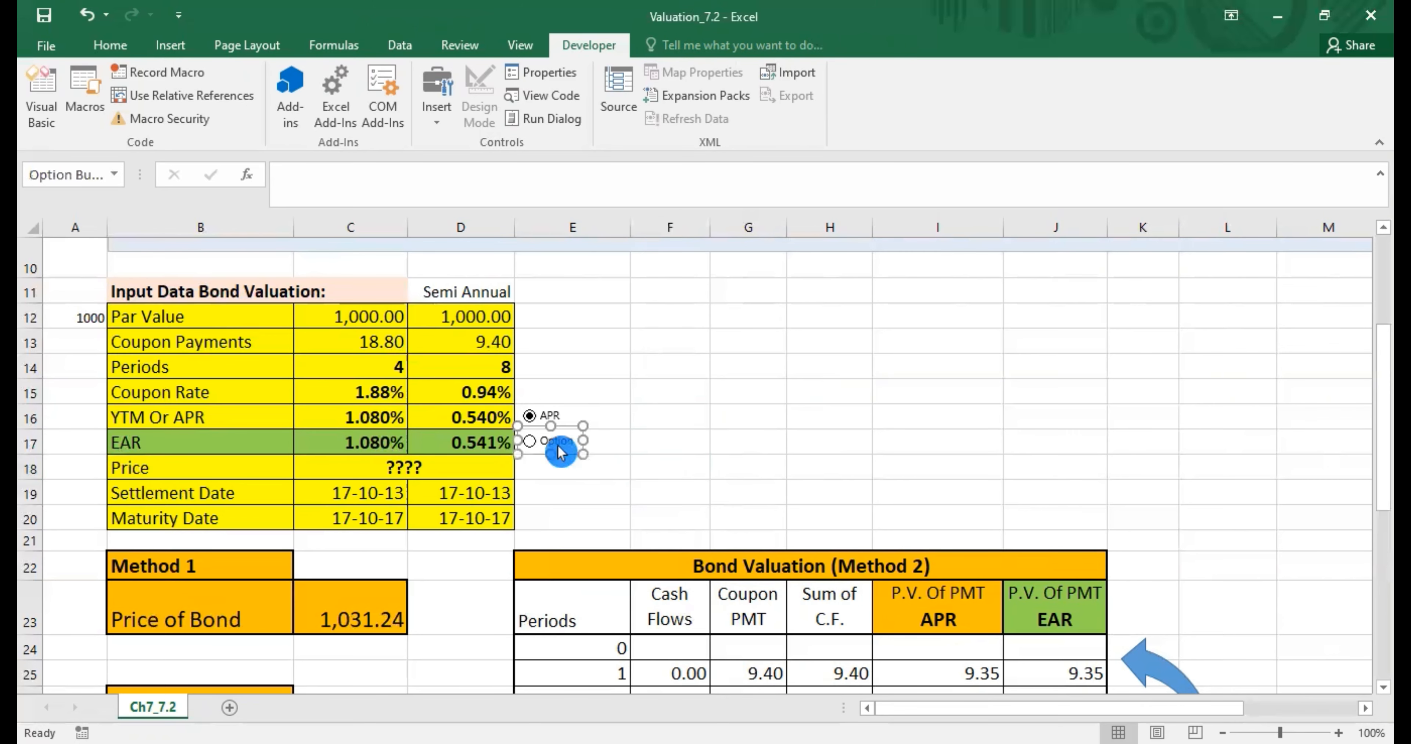
{"action": "left_click", "coordinate": [613, 539]}
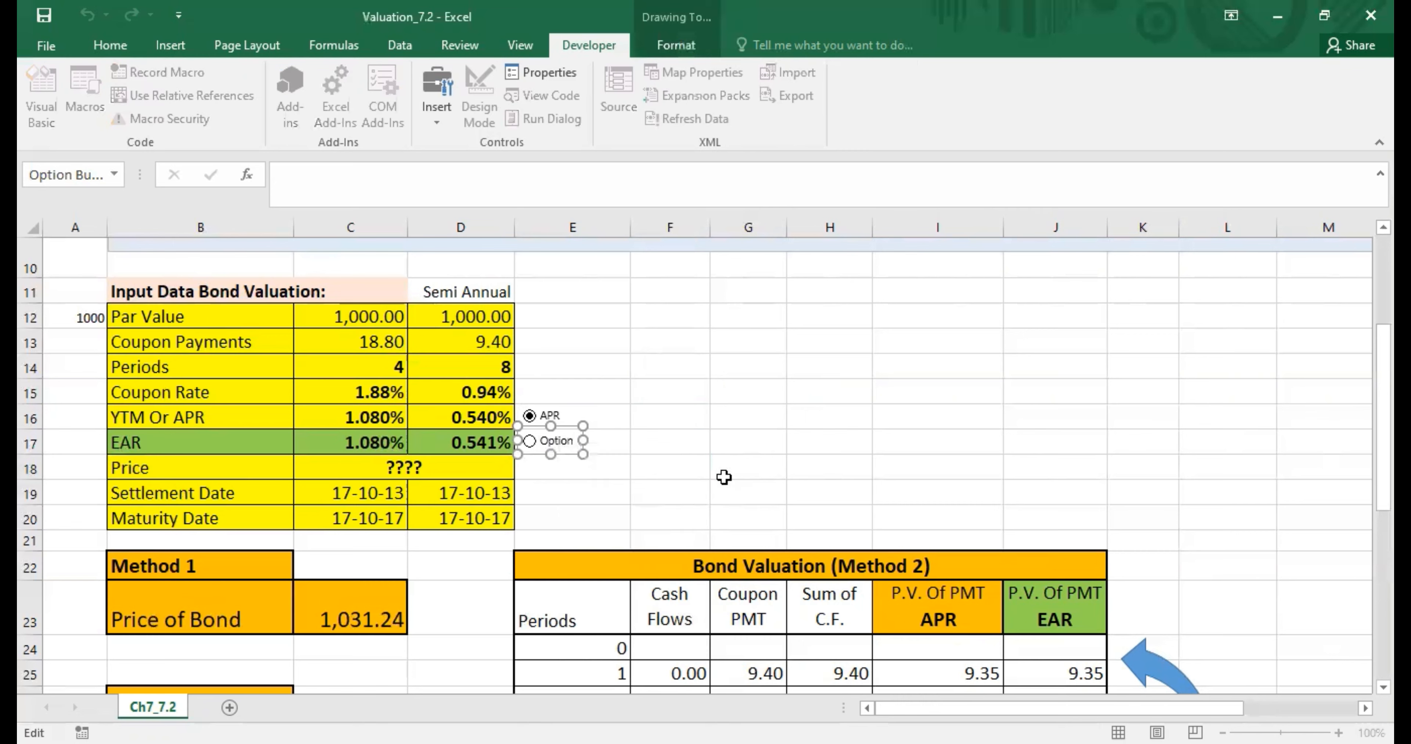
{"action": "key", "text": "shift+End"}
{"action": "key", "text": "Delete"}
{"action": "type", "text": "EAR"}
{"action": "key", "text": "BackSpace"}
{"action": "type", "text": "R"}
{"action": "left_click", "coordinate": [724, 477]}
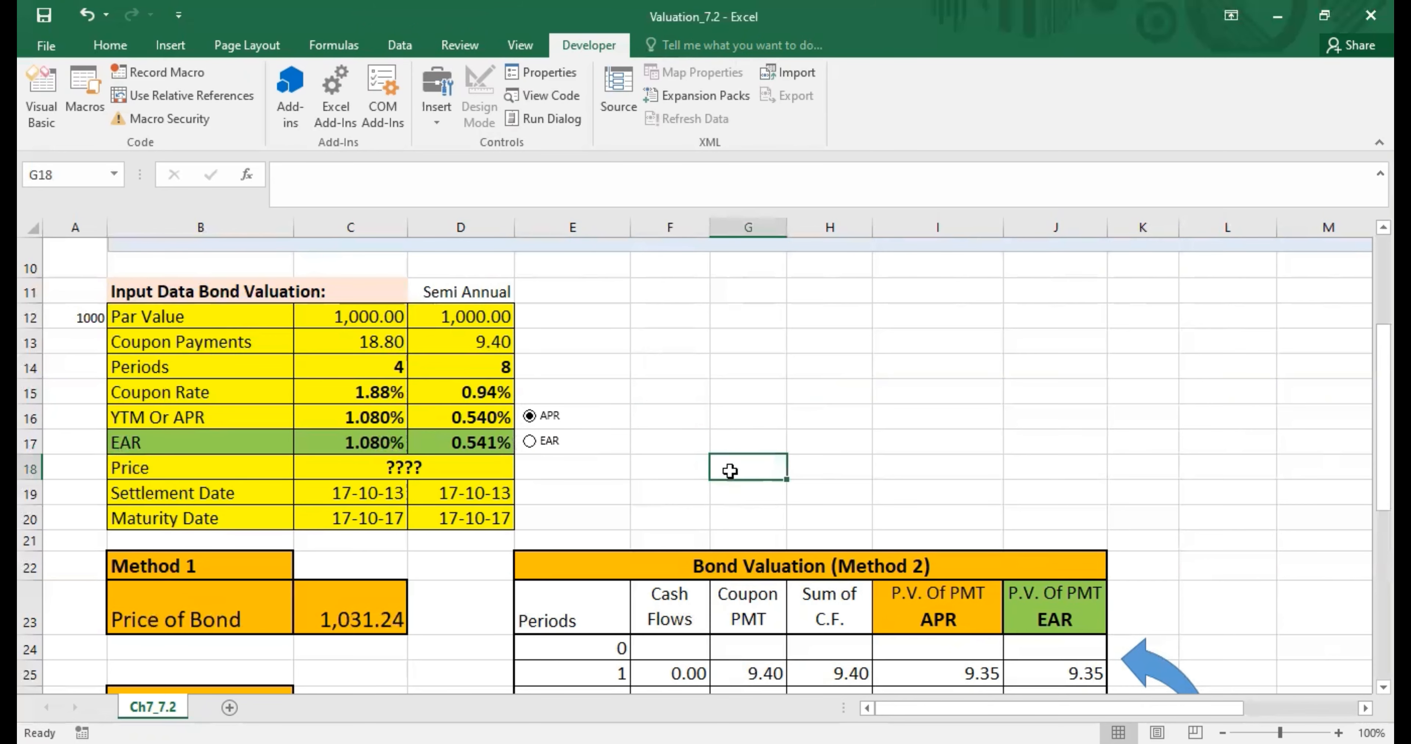
- Test switching between the relabelled APR and EAR option buttons, ending with APR selected
{"action": "left_click", "coordinate": [537, 443]}
{"action": "left_click", "coordinate": [530, 417]}
{"action": "left_click", "coordinate": [530, 442]}
{"action": "left_click", "coordinate": [529, 417]}
{"action": "left_click", "coordinate": [529, 416]}
- Check which rate the Method 1 price formula in C23 uses, comparing it with D16 and the option buttons
{"action": "left_click", "coordinate": [329, 613]}
{"action": "left_click", "coordinate": [458, 422]}
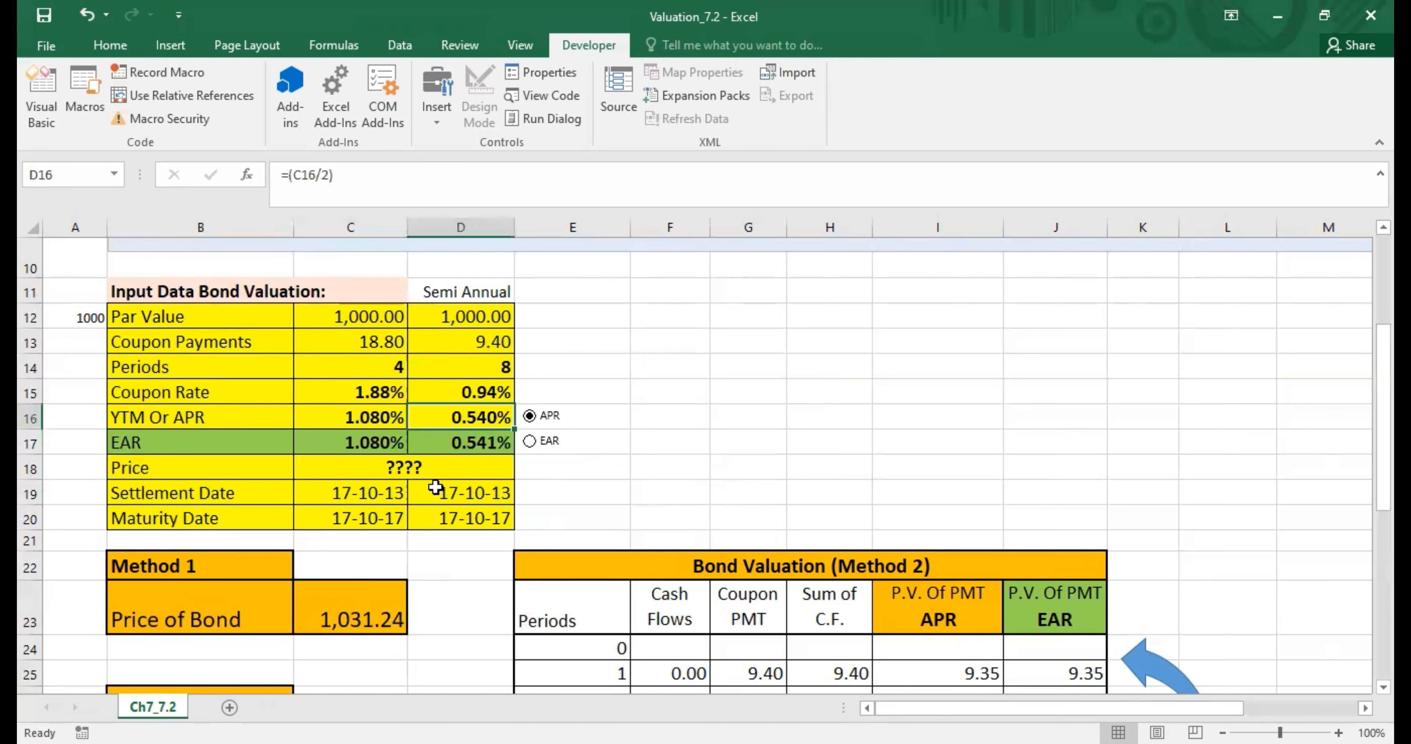
{"action": "left_click", "coordinate": [357, 608]}
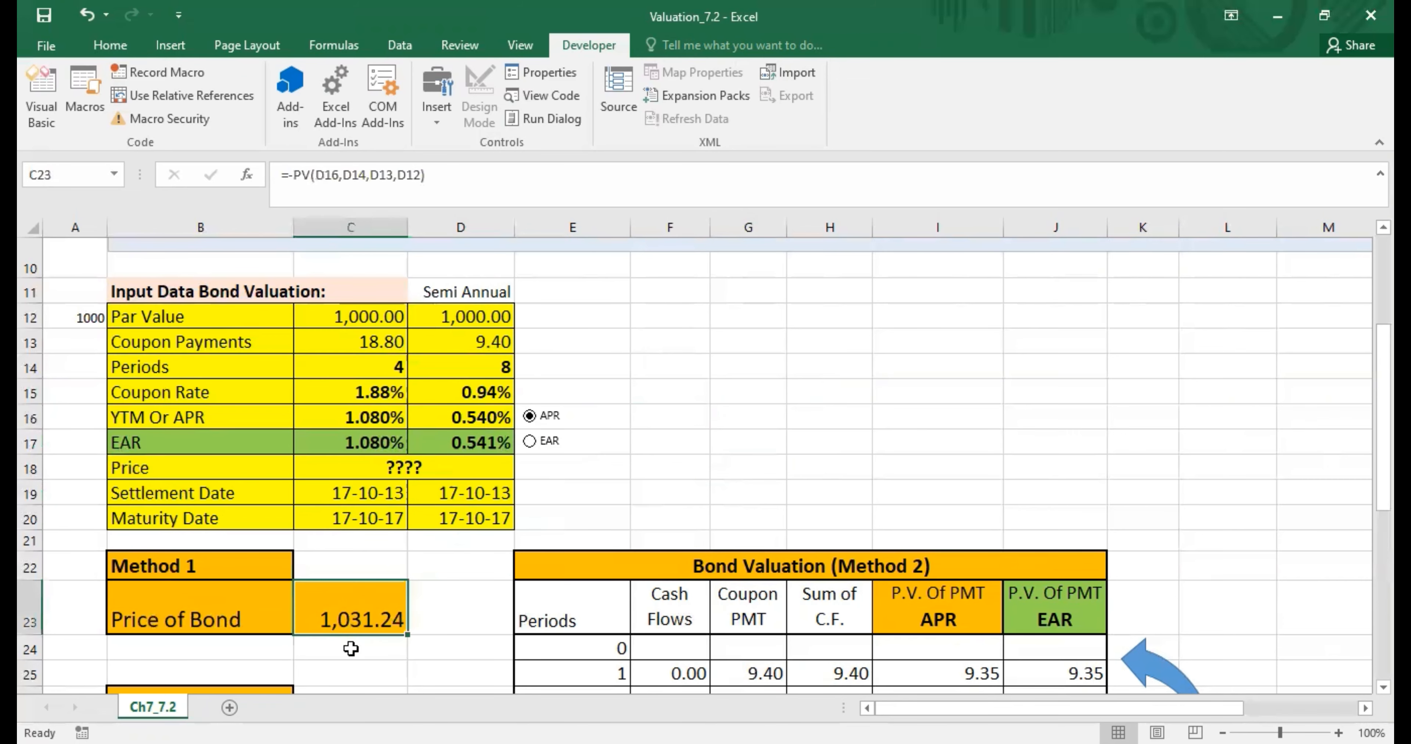
{"action": "left_click", "coordinate": [529, 443]}
- Link the APR option button to cell $E$16 in its control format settings
{"action": "right_click", "coordinate": [531, 420]}
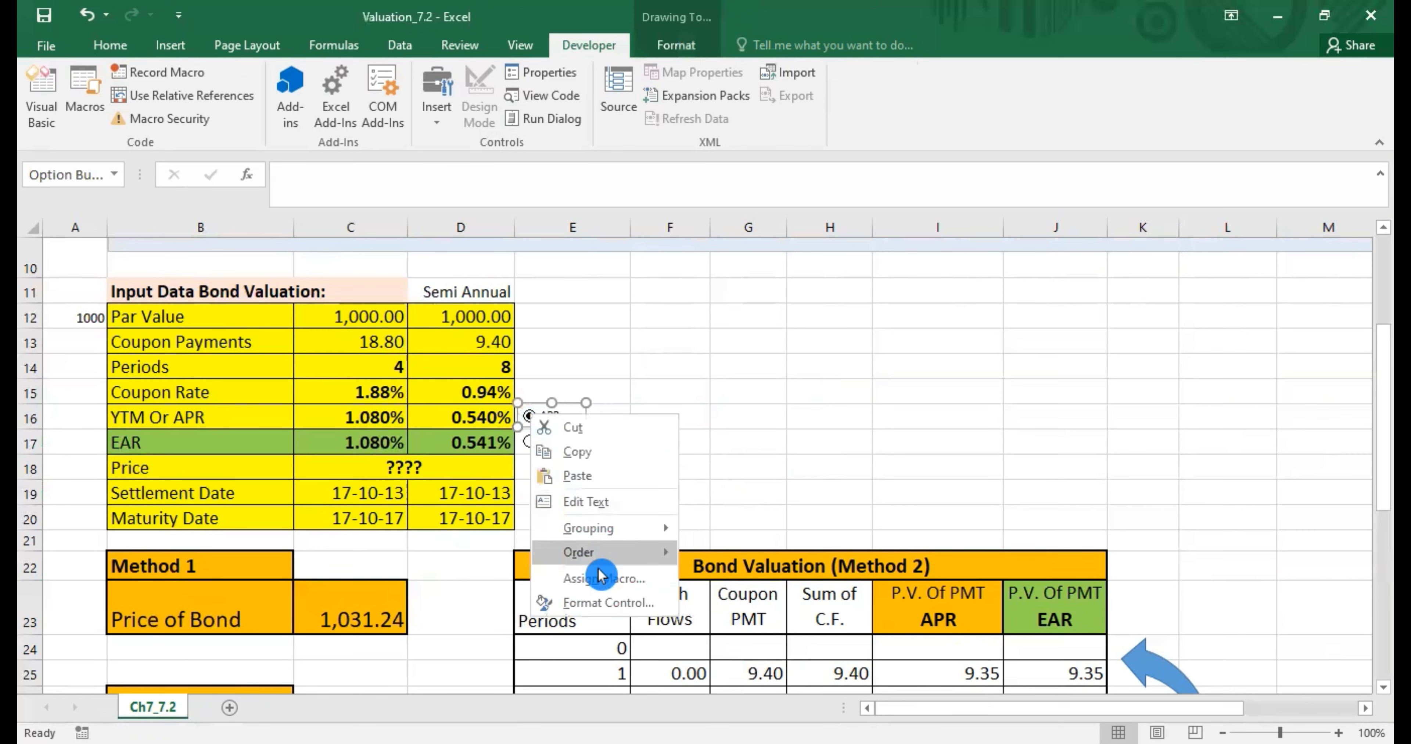
{"action": "left_click", "coordinate": [617, 605]}
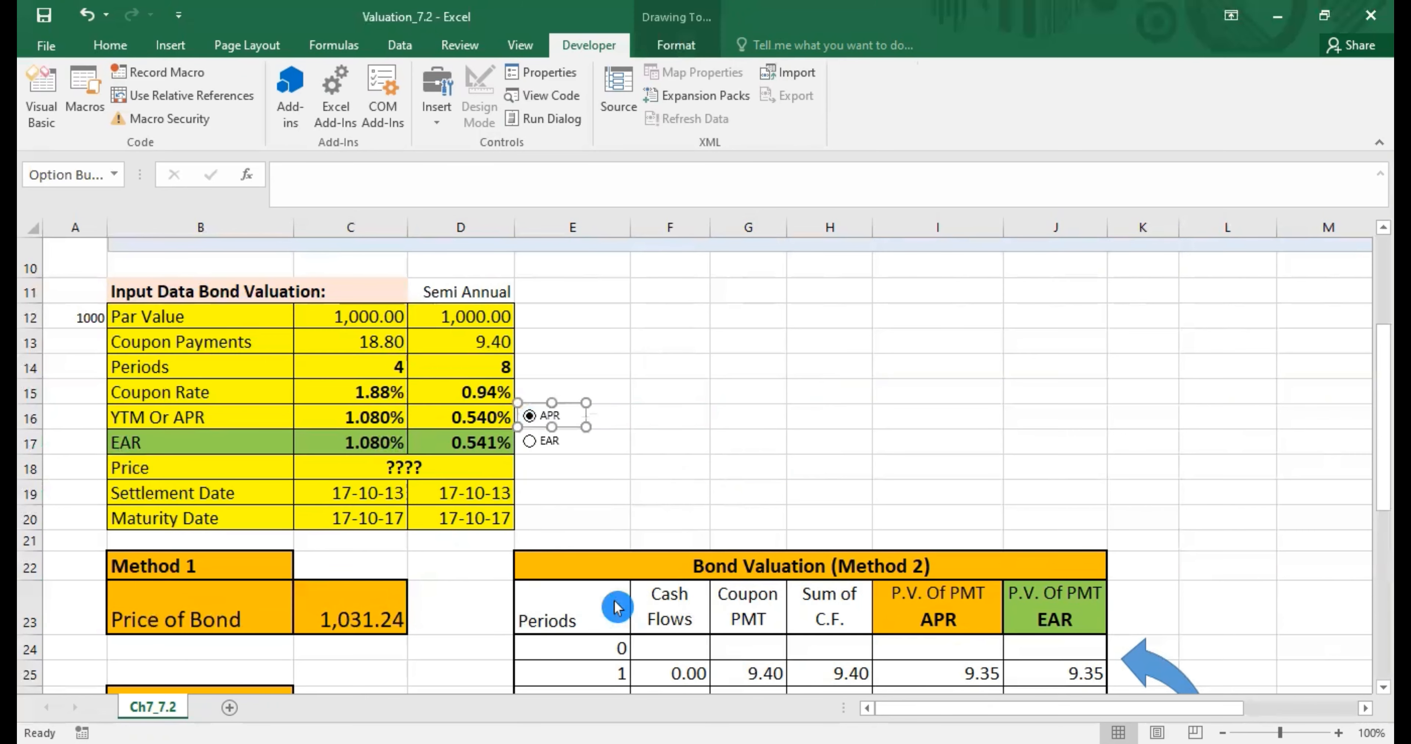
{"action": "left_click", "coordinate": [697, 249]}
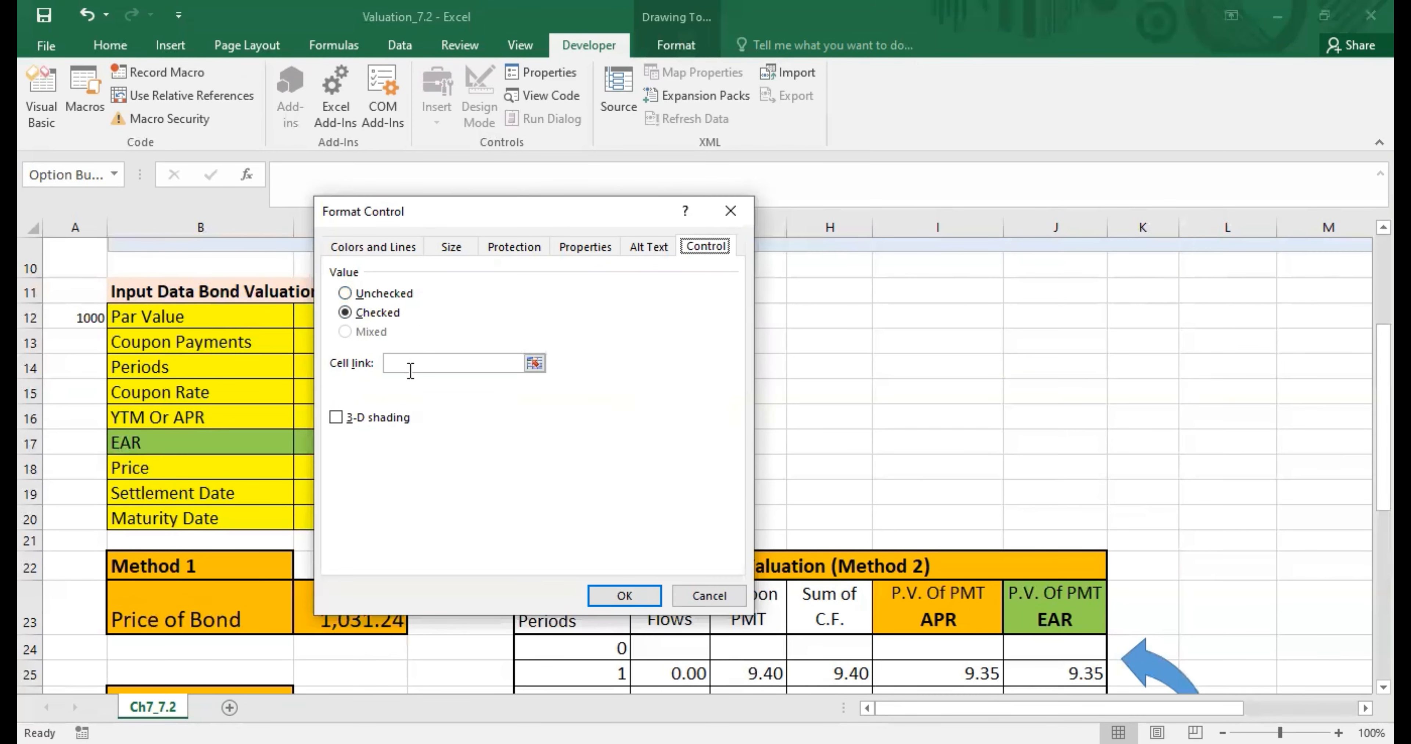
{"action": "left_click", "coordinate": [534, 364]}
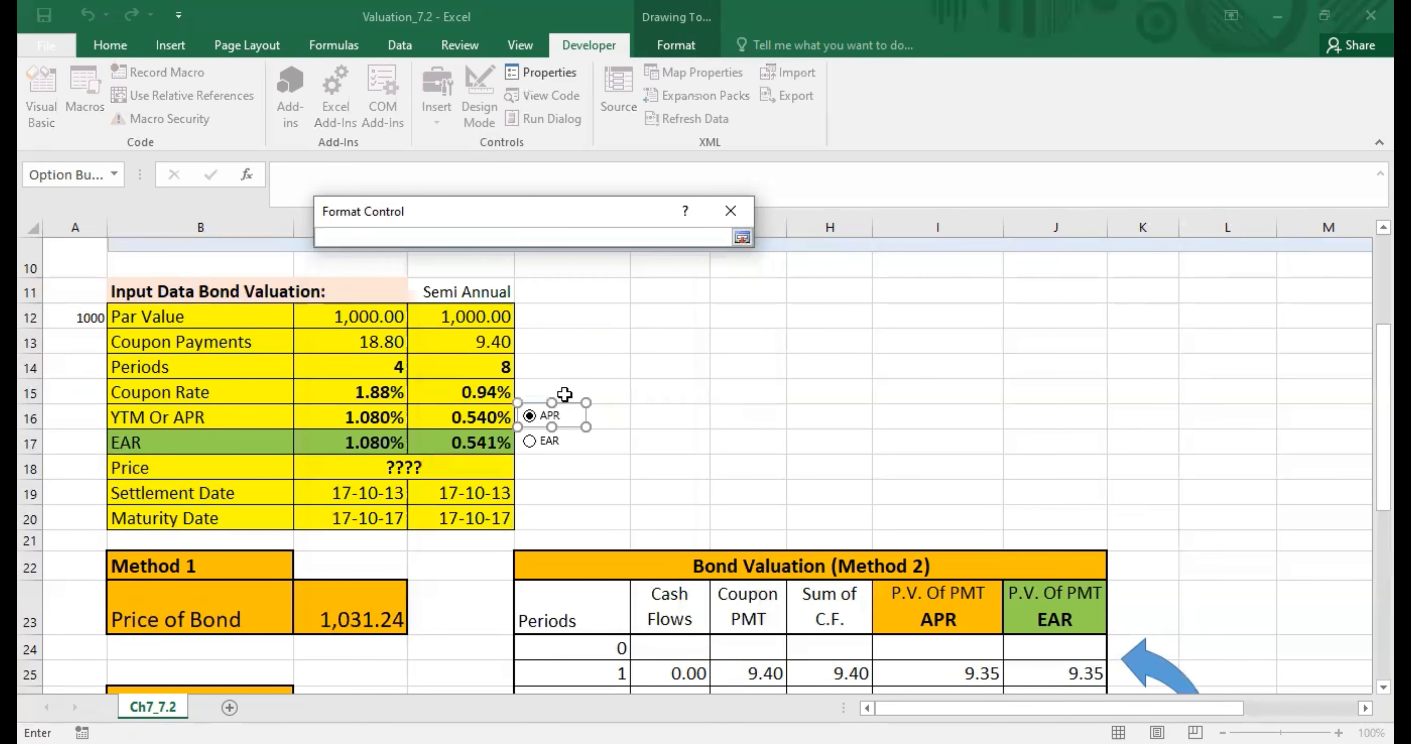
{"action": "left_click", "coordinate": [621, 419]}
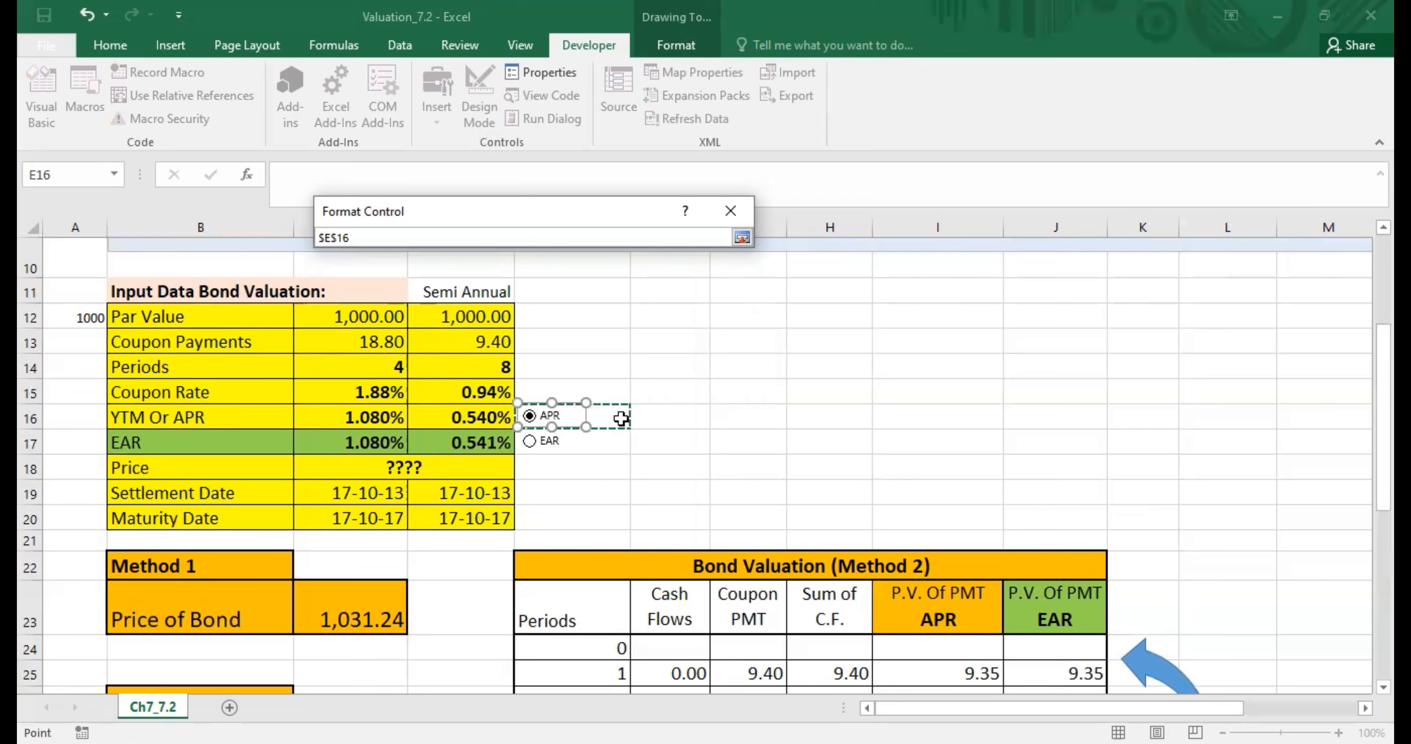
{"action": "left_click", "coordinate": [620, 419]}
{"action": "left_click", "coordinate": [630, 596]}
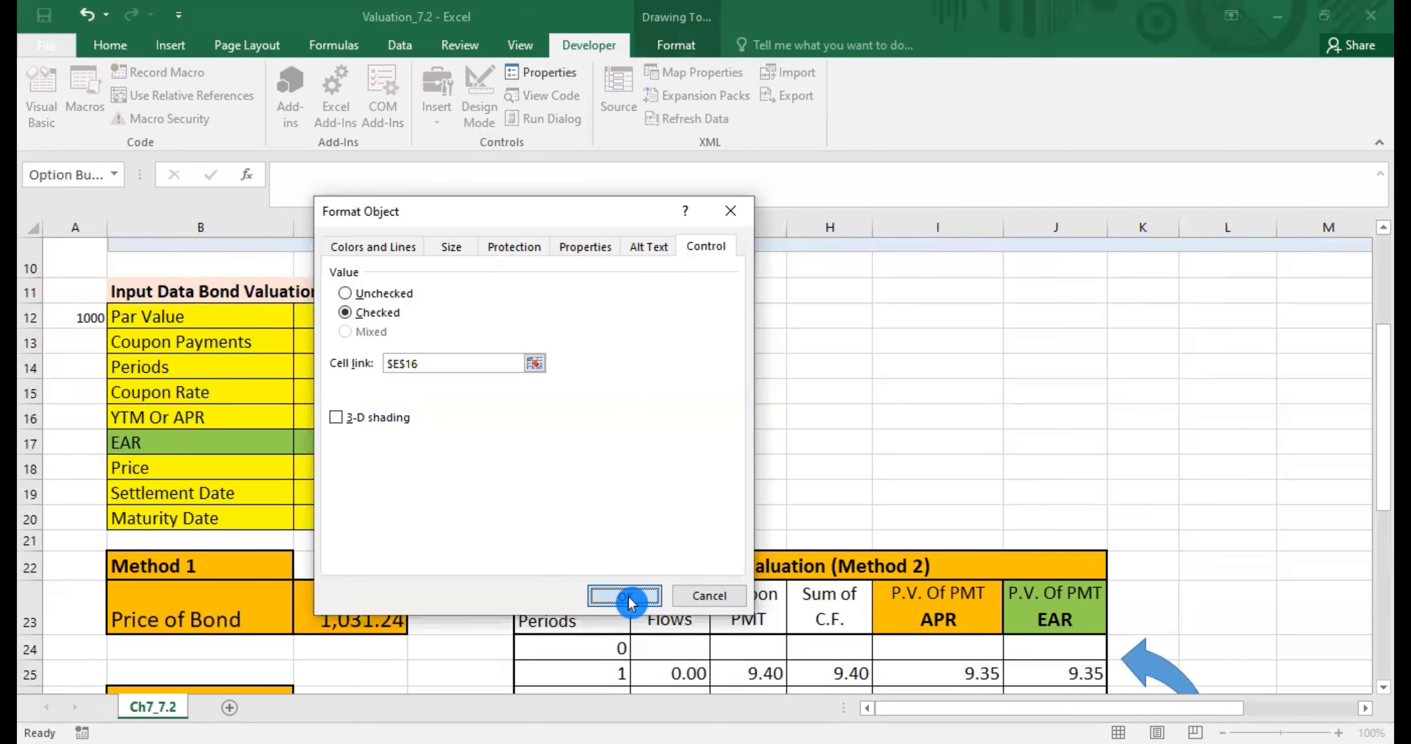
{"action": "left_click", "coordinate": [718, 462]}
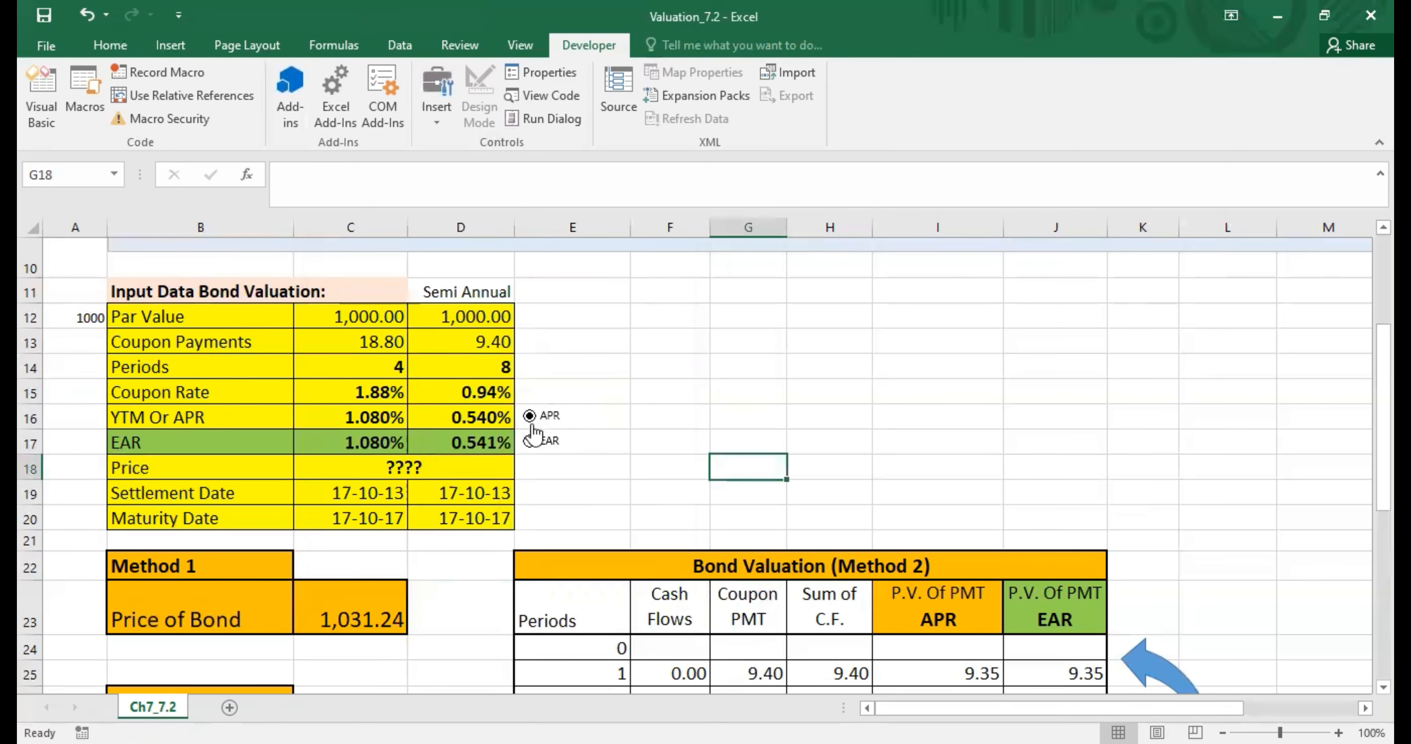
- Try the linked option buttons by alternating between EAR and APR, ending on APR
{"action": "left_click", "coordinate": [531, 444]}
{"action": "left_click", "coordinate": [532, 418]}
{"action": "left_click", "coordinate": [530, 442]}
{"action": "left_click", "coordinate": [530, 417]}
- Change the font colour of the linked cell E16 to black so its value is readable
{"action": "left_click", "coordinate": [611, 422]}
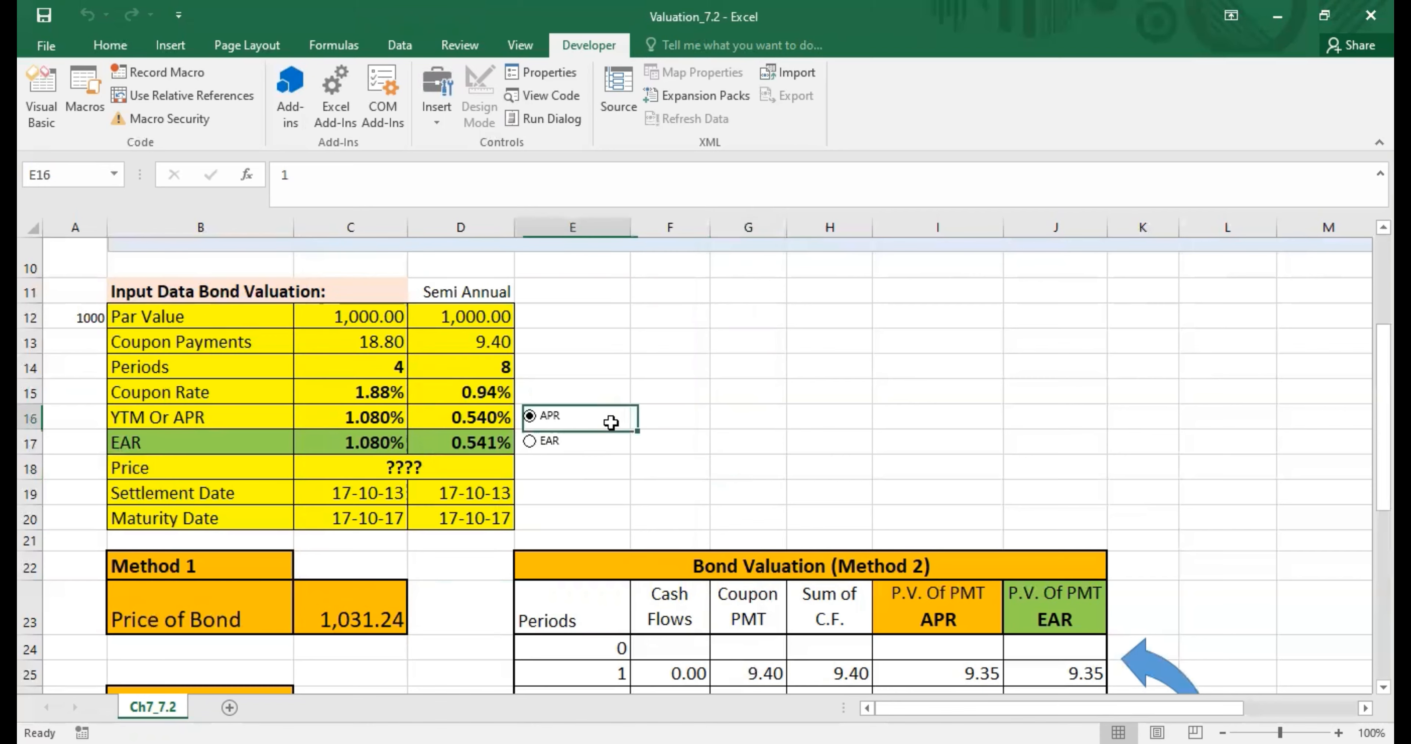
{"action": "left_click", "coordinate": [110, 45]}
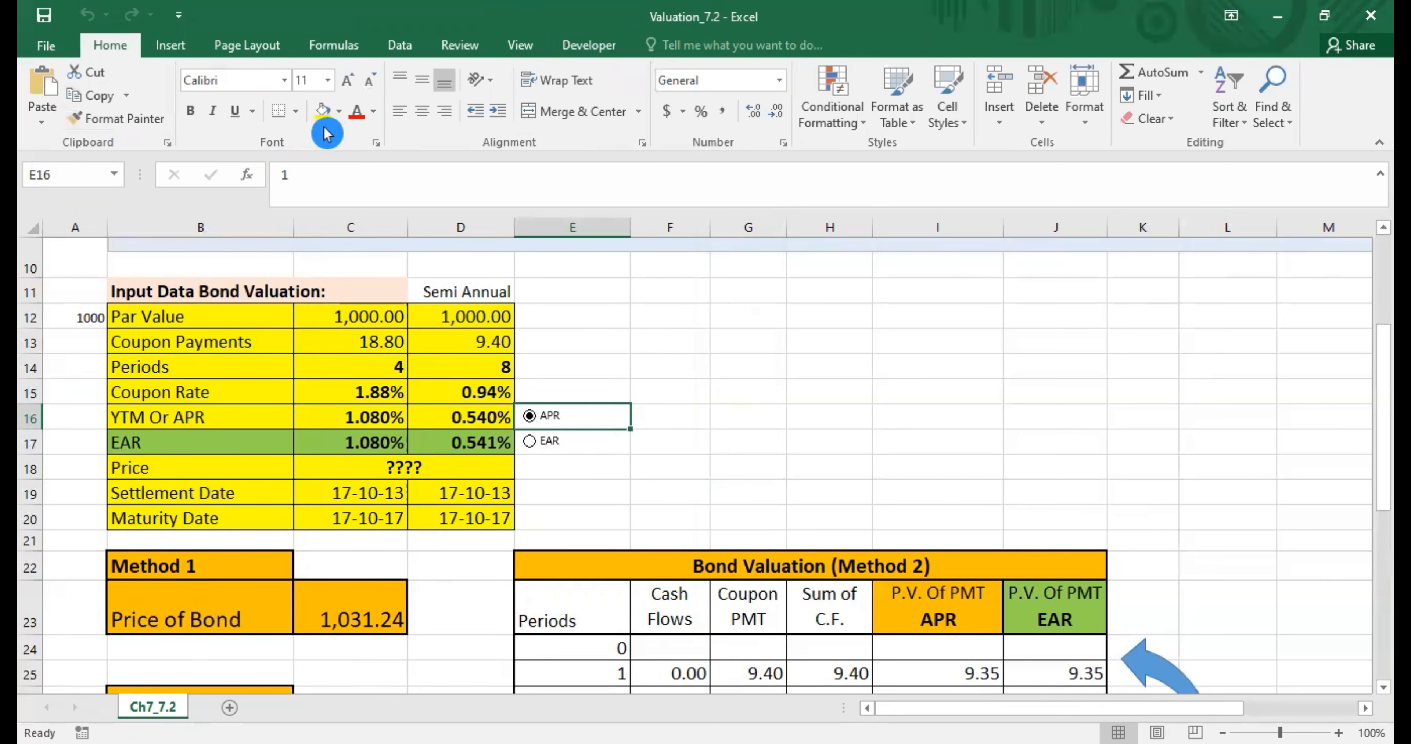
{"action": "left_click", "coordinate": [373, 111]}
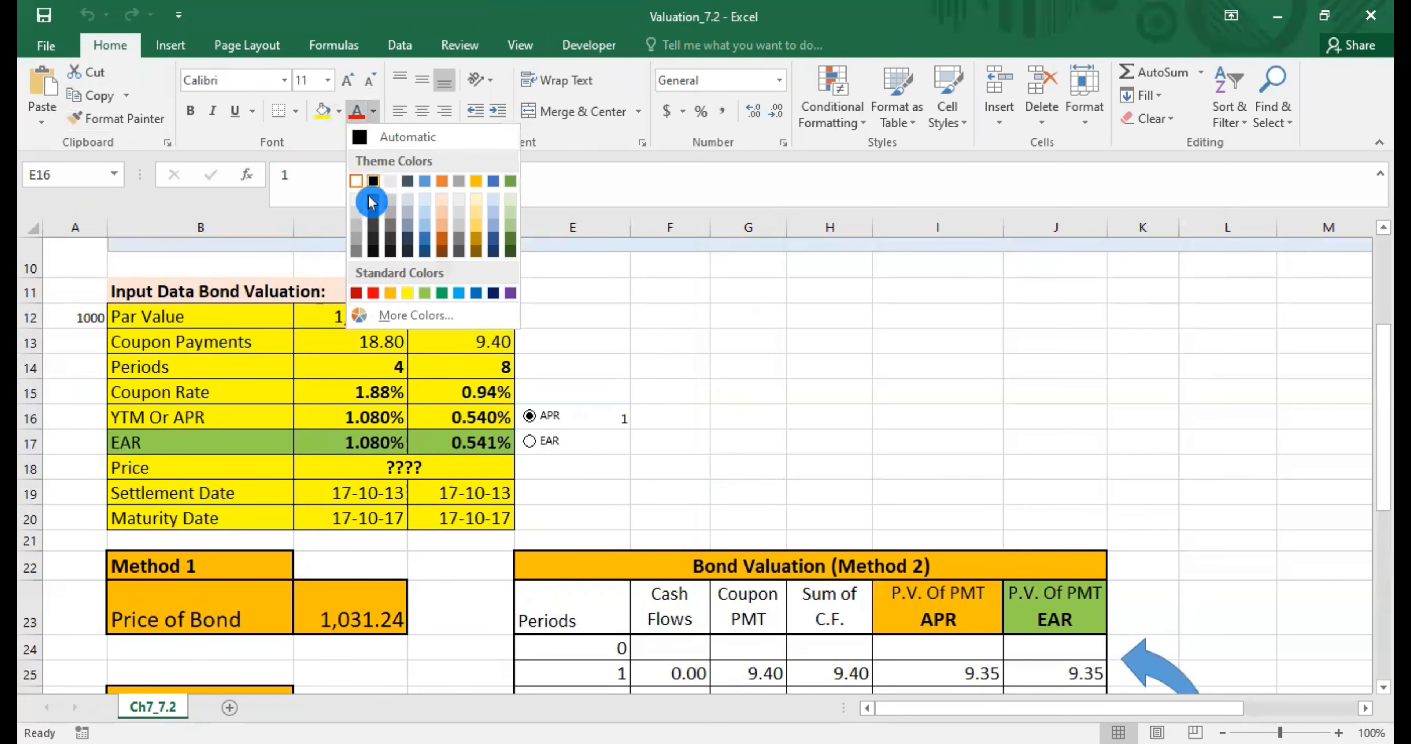
{"action": "left_click", "coordinate": [371, 203]}
{"action": "left_click", "coordinate": [670, 390]}
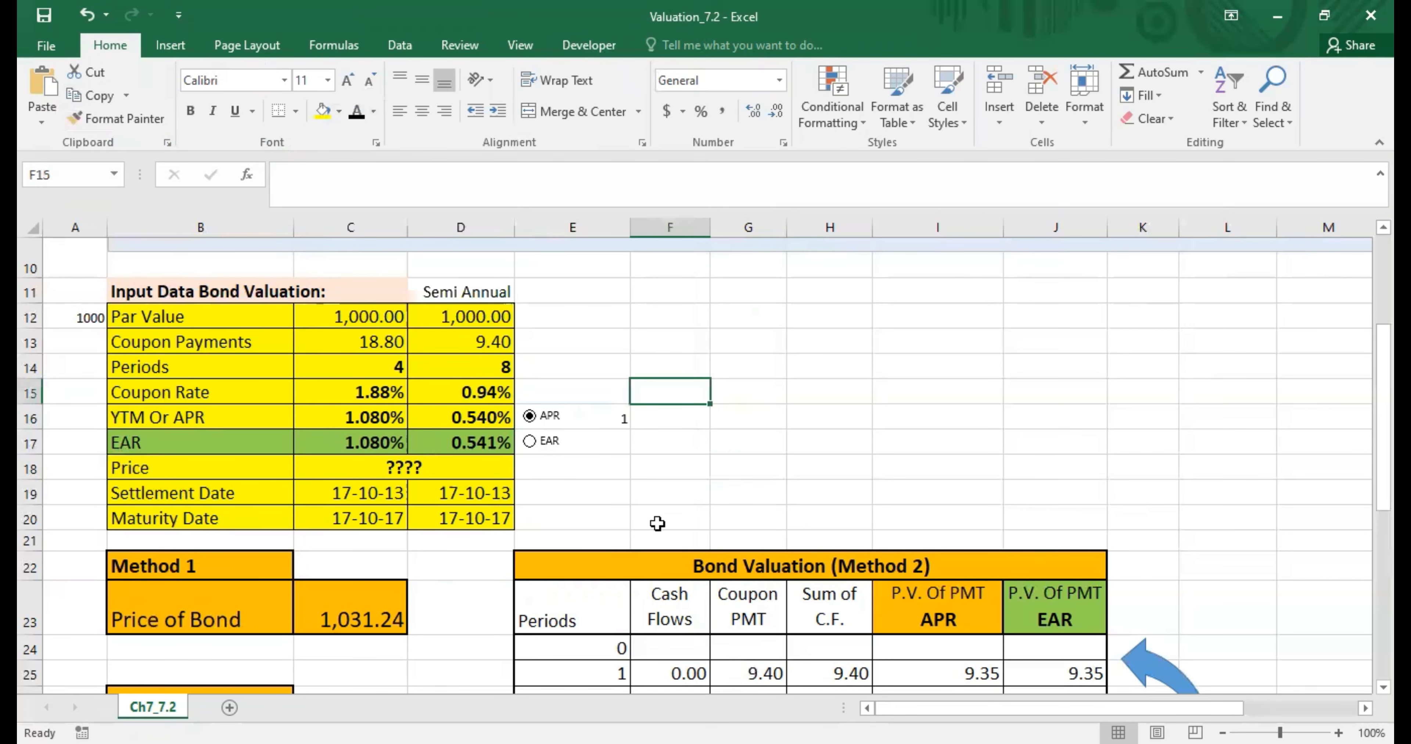
- Select the EAR option, examine the linked value in E16, and switch back to the APR option
{"action": "left_click", "coordinate": [530, 441]}
{"action": "left_click", "coordinate": [530, 438]}
{"action": "left_click", "coordinate": [822, 419]}
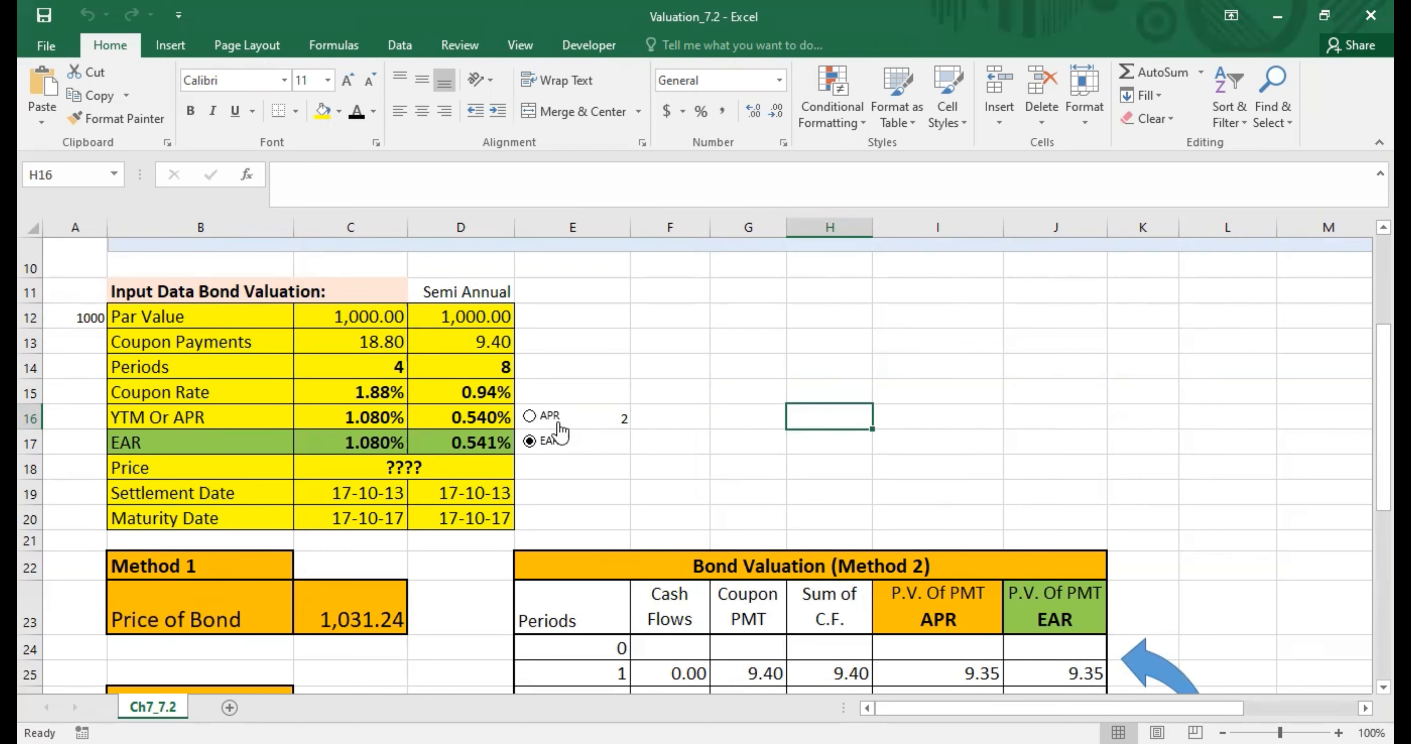
{"action": "left_click", "coordinate": [687, 397]}
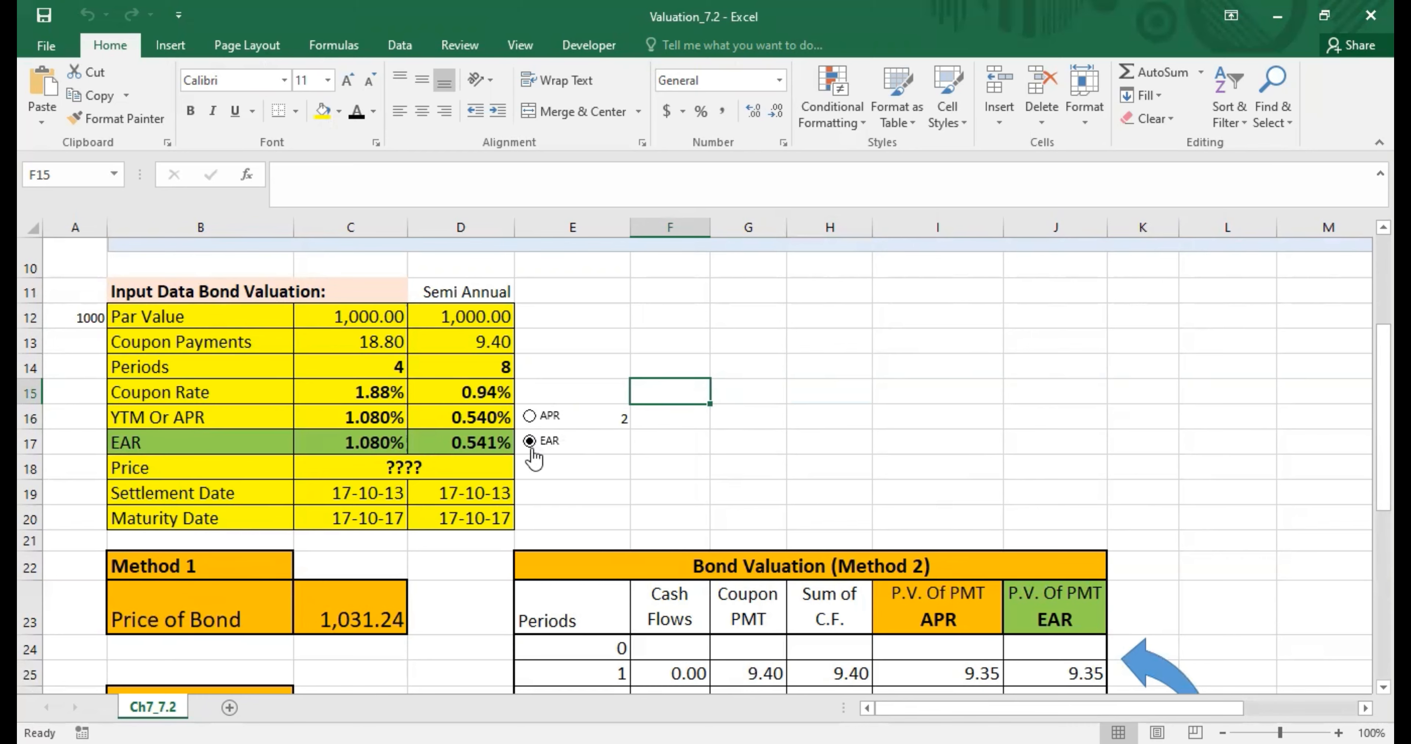
{"action": "left_click", "coordinate": [618, 420]}
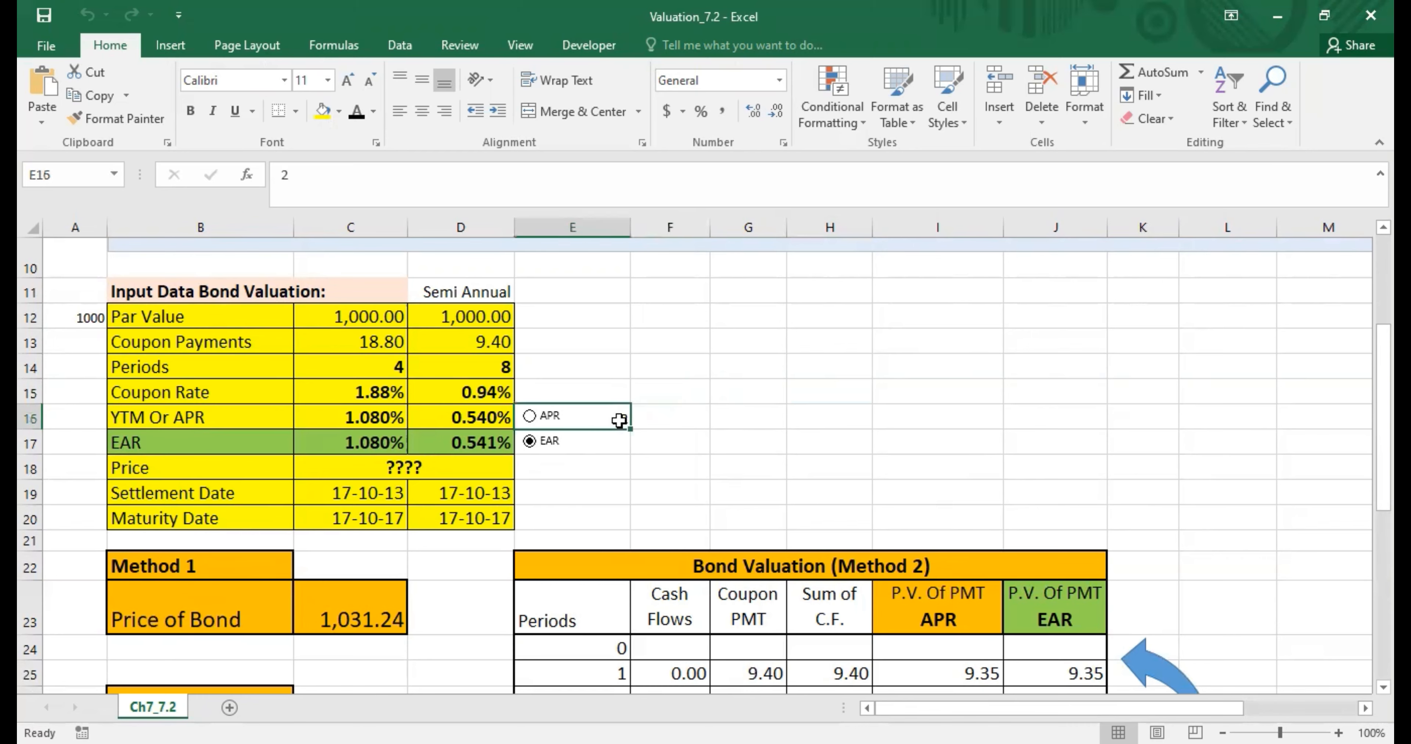
{"action": "left_click", "coordinate": [670, 414]}
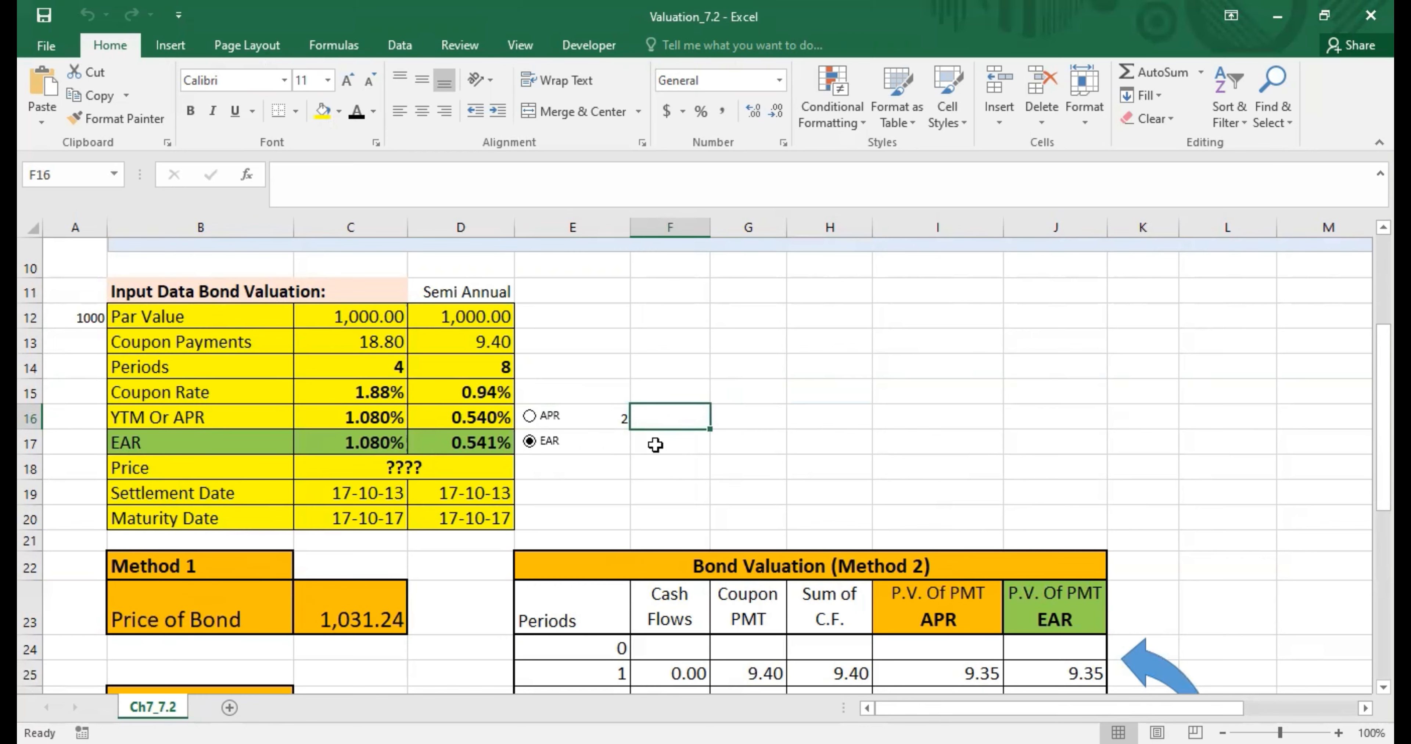
{"action": "left_click", "coordinate": [529, 417]}
- Set the EAR option button's cell link to $E$16 in its control format settings
{"action": "right_click", "coordinate": [544, 446]}
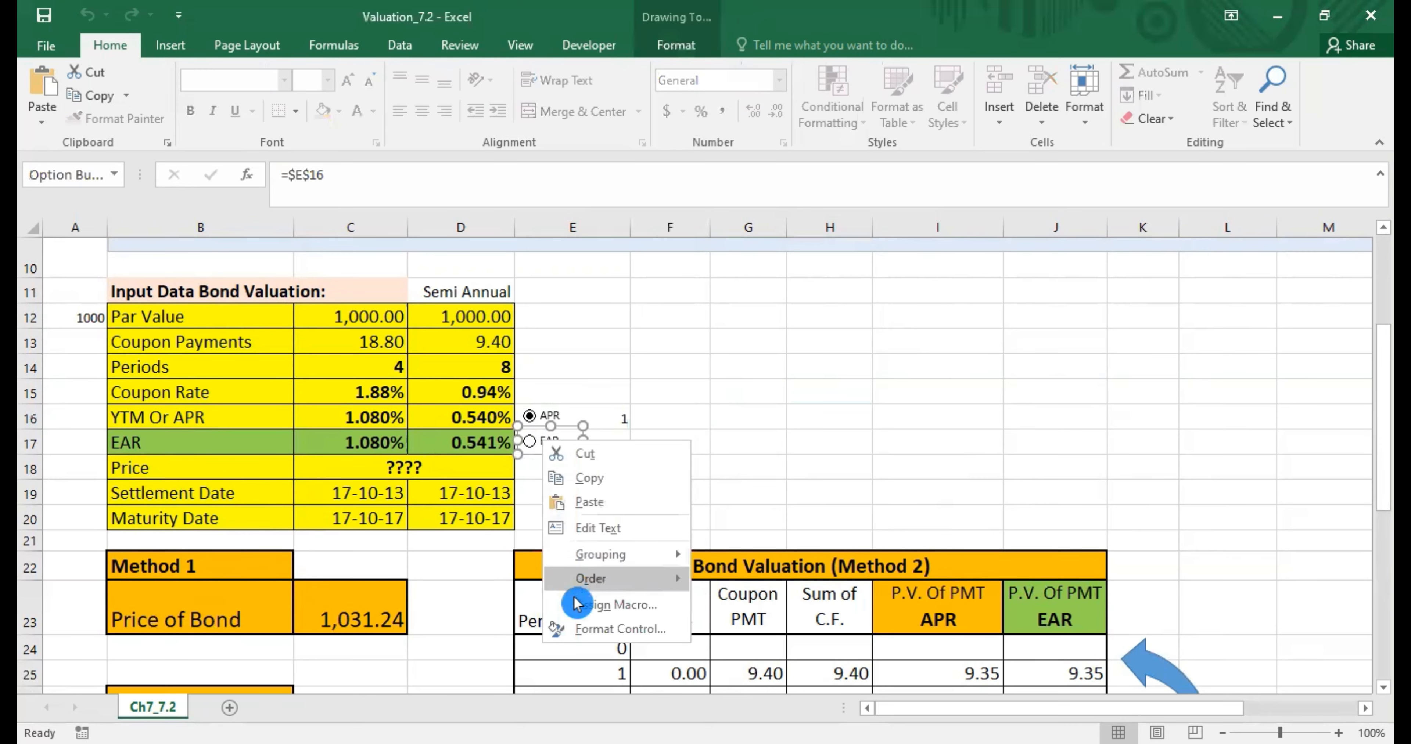
{"action": "left_click", "coordinate": [590, 629]}
{"action": "left_click", "coordinate": [514, 369]}
{"action": "left_click", "coordinate": [535, 363]}
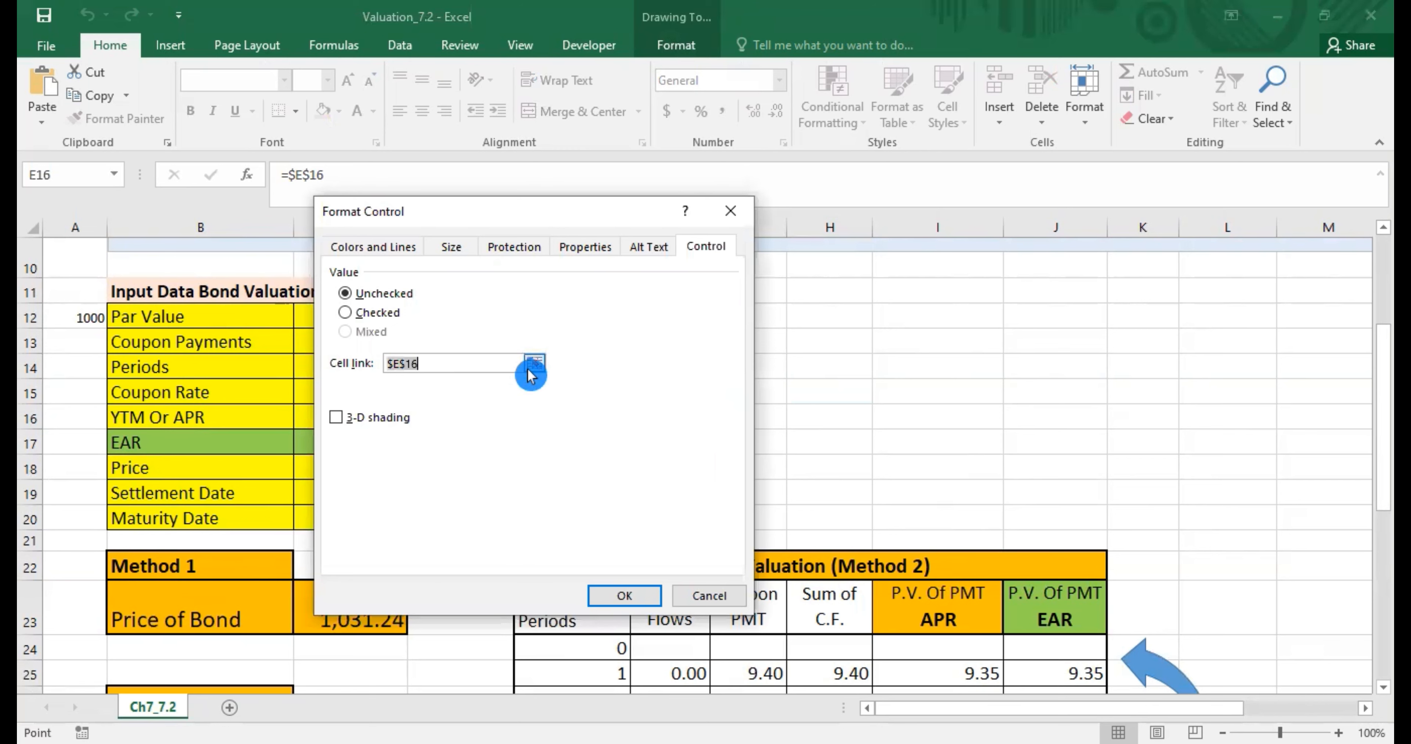
{"action": "left_click", "coordinate": [620, 417]}
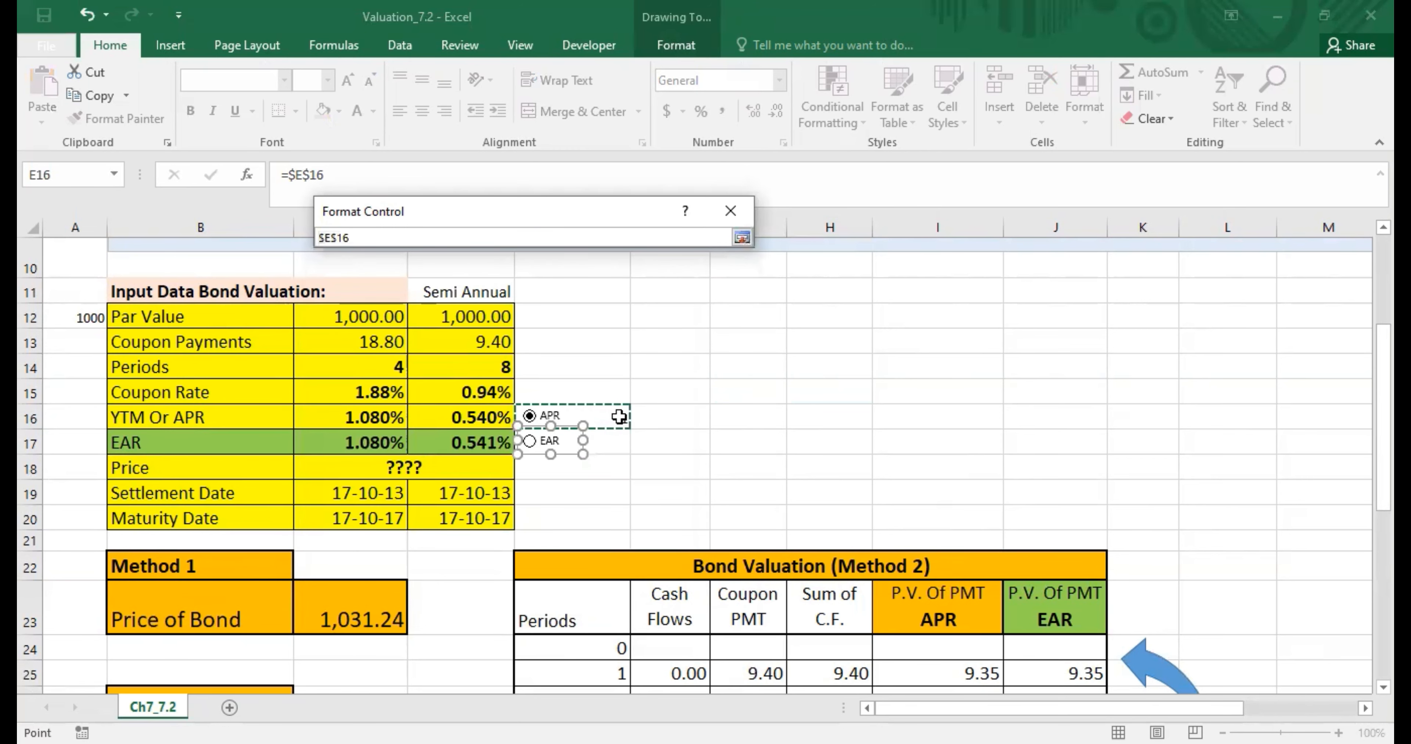
{"action": "left_click", "coordinate": [622, 422]}
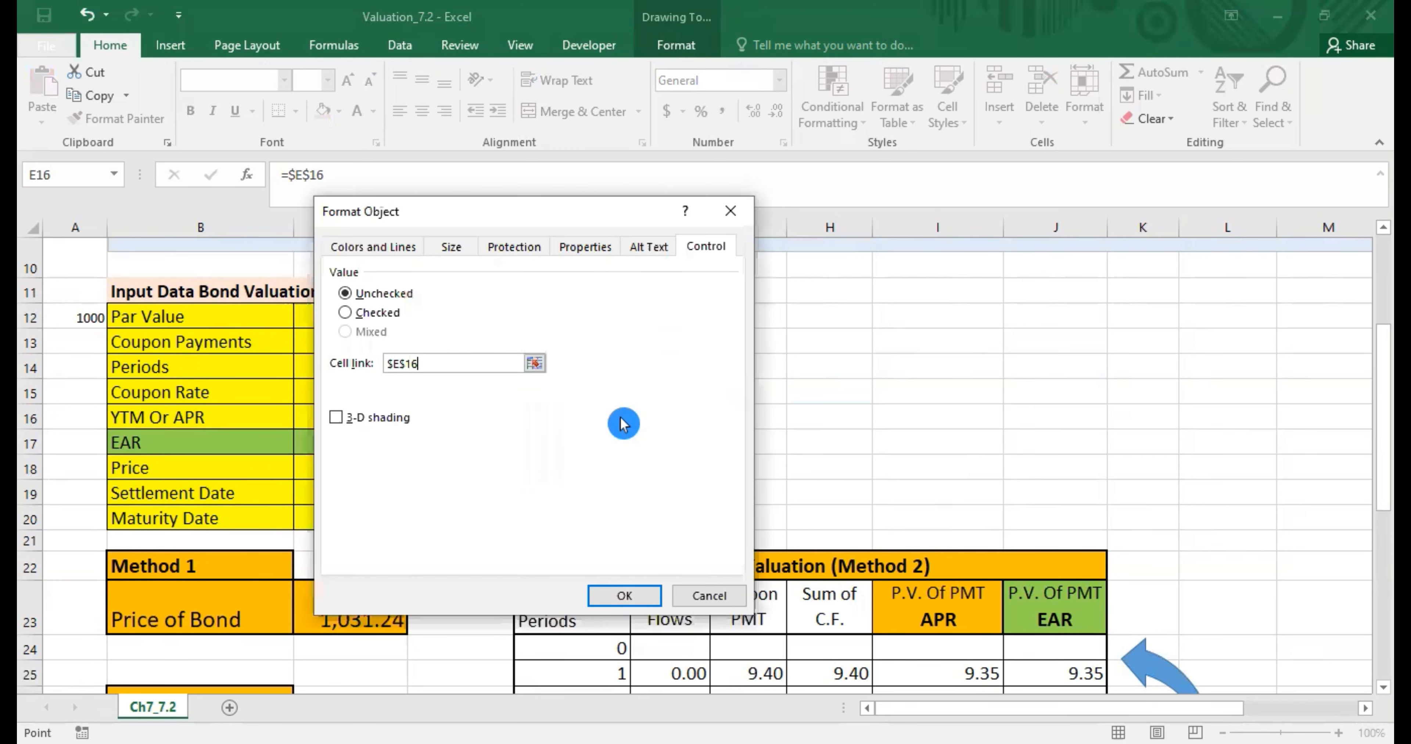
{"action": "left_click", "coordinate": [610, 600]}
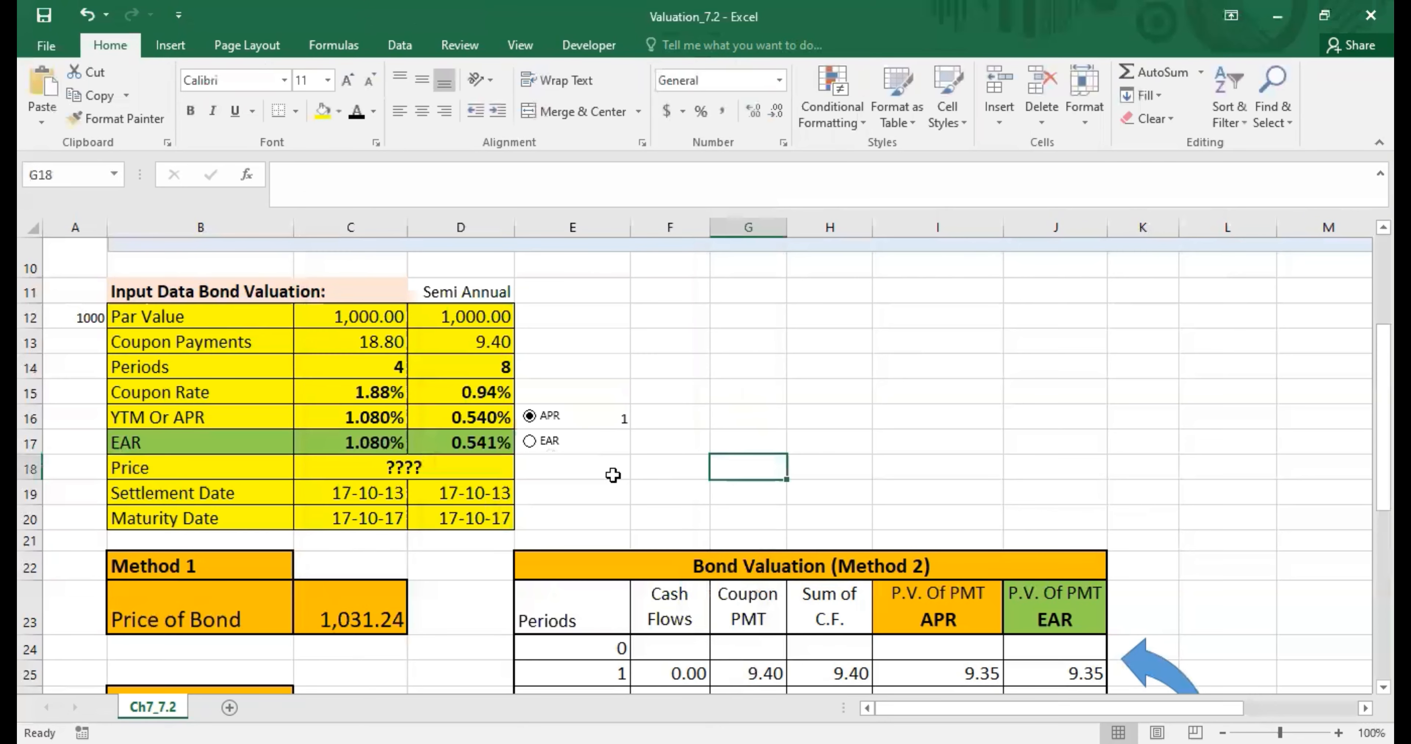
- Check that E16 responds to both options by choosing EAR and returning to APR
{"action": "left_click", "coordinate": [524, 442]}
{"action": "left_click", "coordinate": [533, 418]}
{"action": "left_click", "coordinate": [532, 418]}
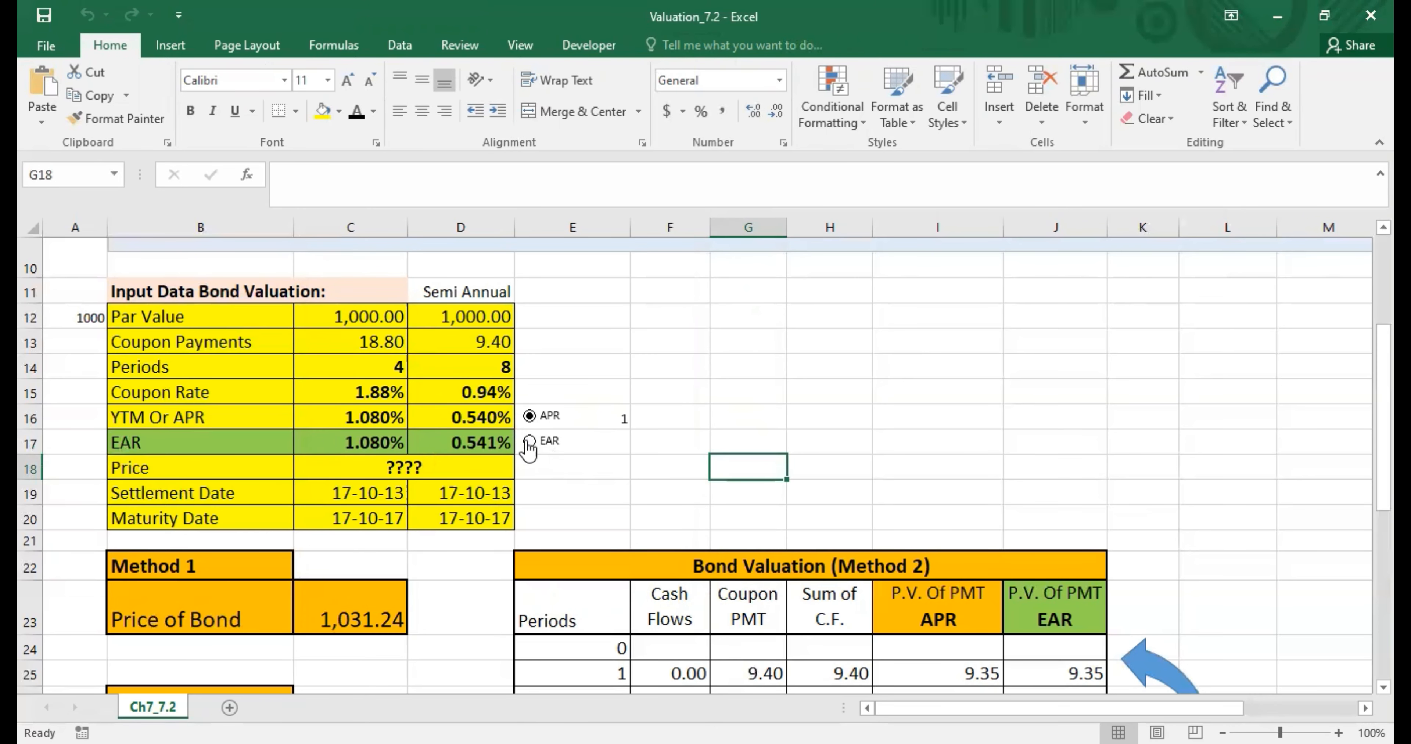
- Alternate between the APR and EAR options, finish on EAR, and inspect the linked value in E16
{"action": "left_click", "coordinate": [531, 417]}
{"action": "left_click", "coordinate": [529, 441]}
{"action": "left_click", "coordinate": [529, 417]}
{"action": "left_click", "coordinate": [529, 441]}
{"action": "left_click", "coordinate": [529, 417]}
{"action": "left_click", "coordinate": [620, 418]}
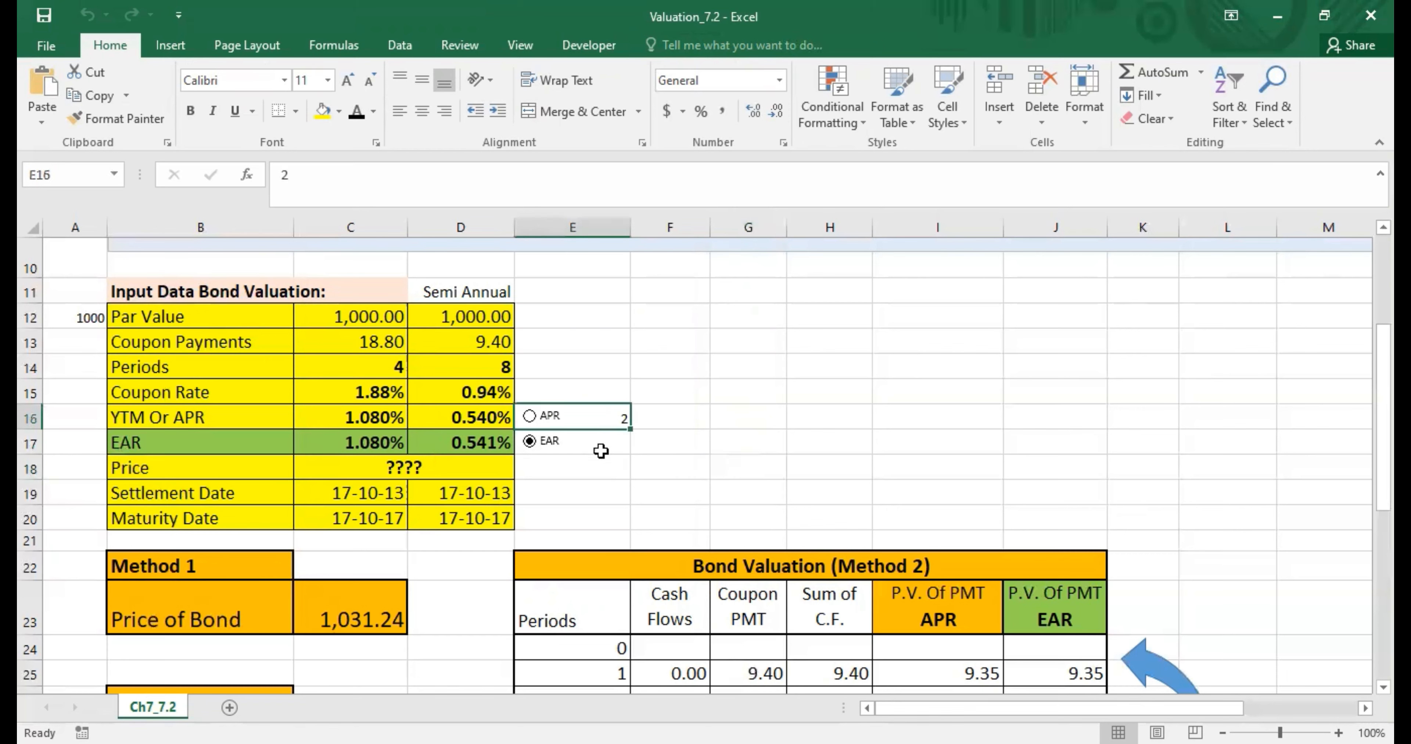
- Examine the semi-annual APR and EAR rates in D16 and D17
{"action": "left_click", "coordinate": [487, 416]}
{"action": "left_click", "coordinate": [396, 443]}
{"action": "left_click", "coordinate": [425, 462]}
{"action": "left_click", "coordinate": [482, 448]}
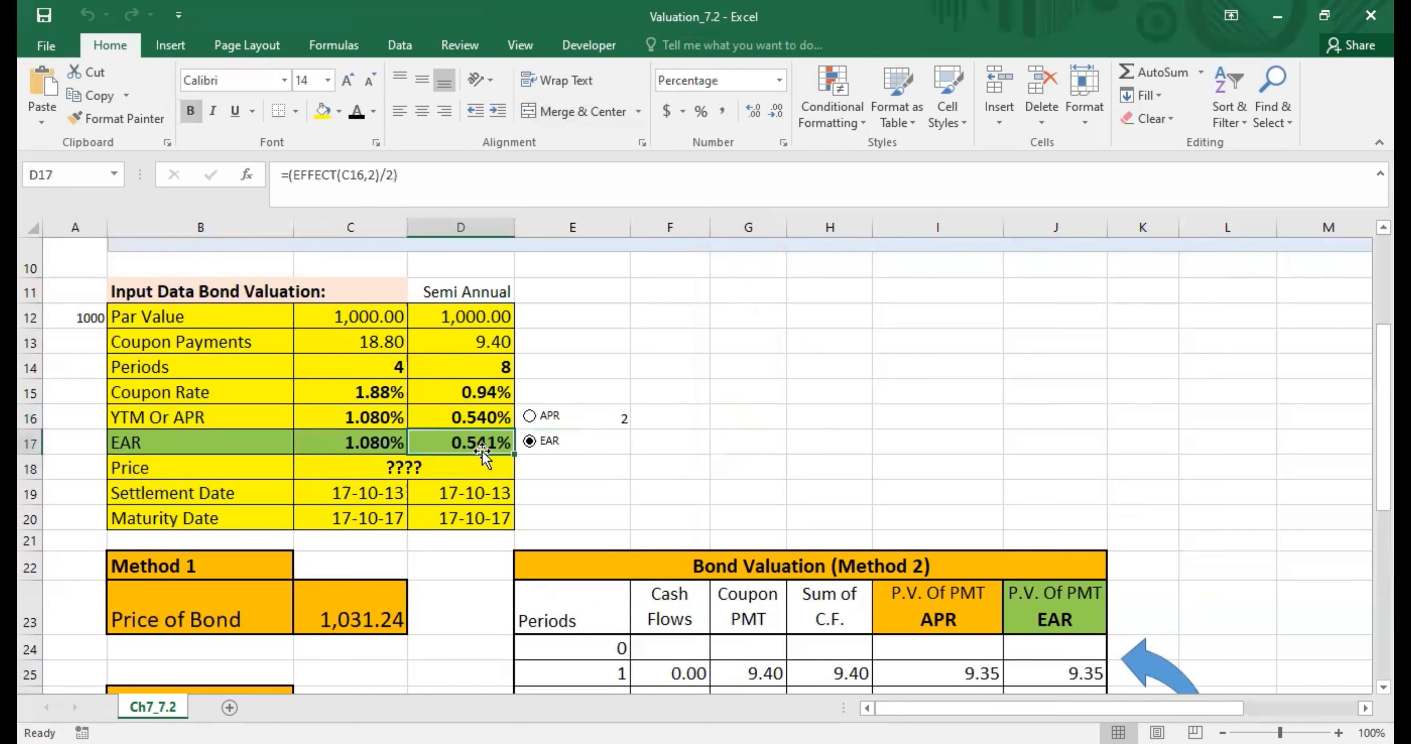
- Enter the formula =IF(E16=1,D16,D17) in E17 so it returns the rate matching the selected option
{"action": "left_click", "coordinate": [618, 449]}
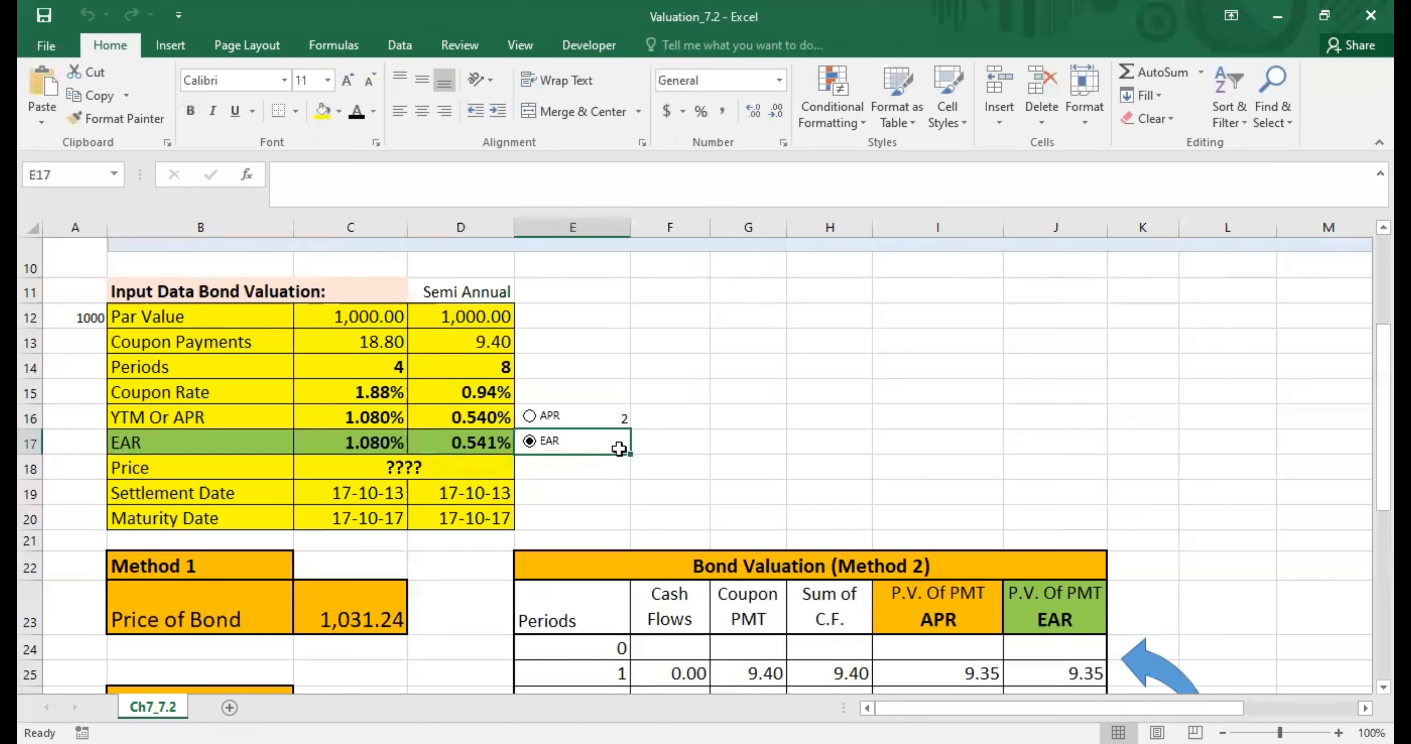
{"action": "left_click", "coordinate": [706, 186]}
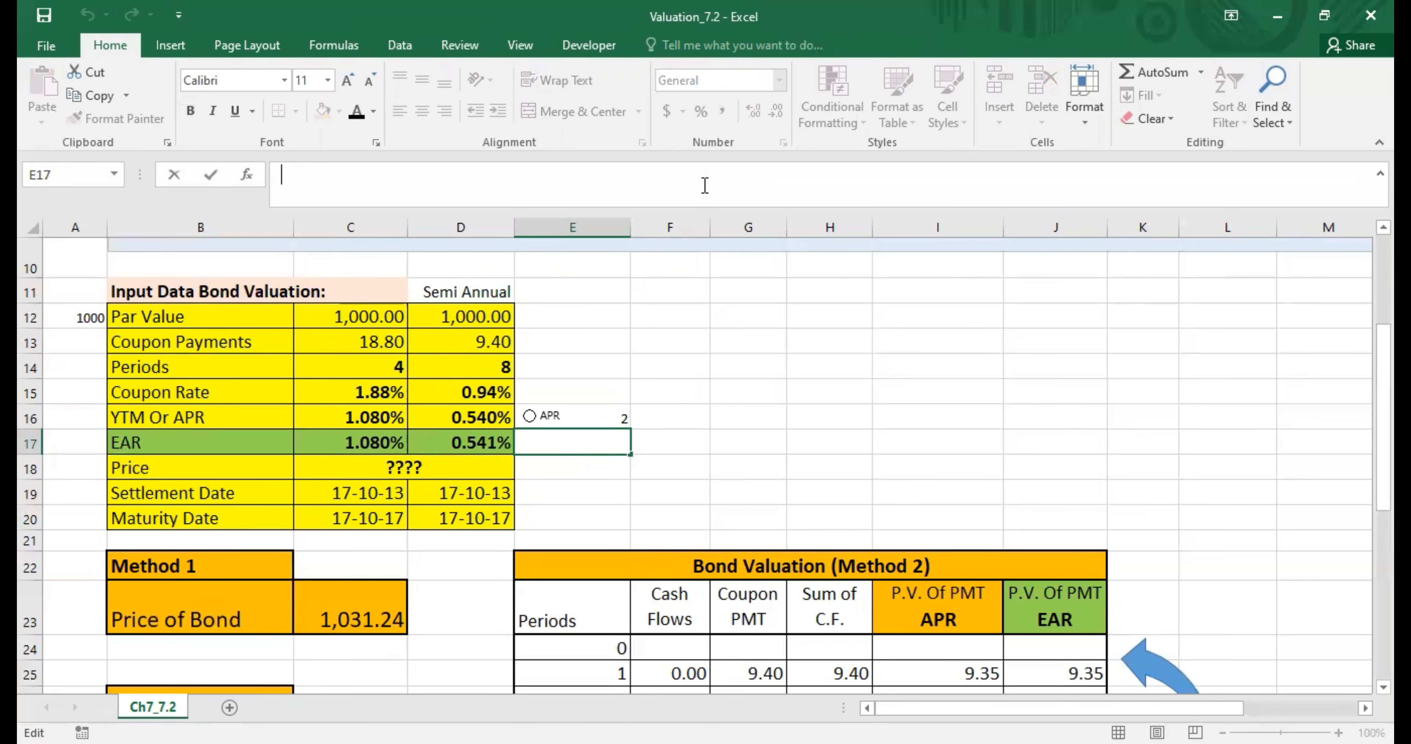
{"action": "type", "text": "="}
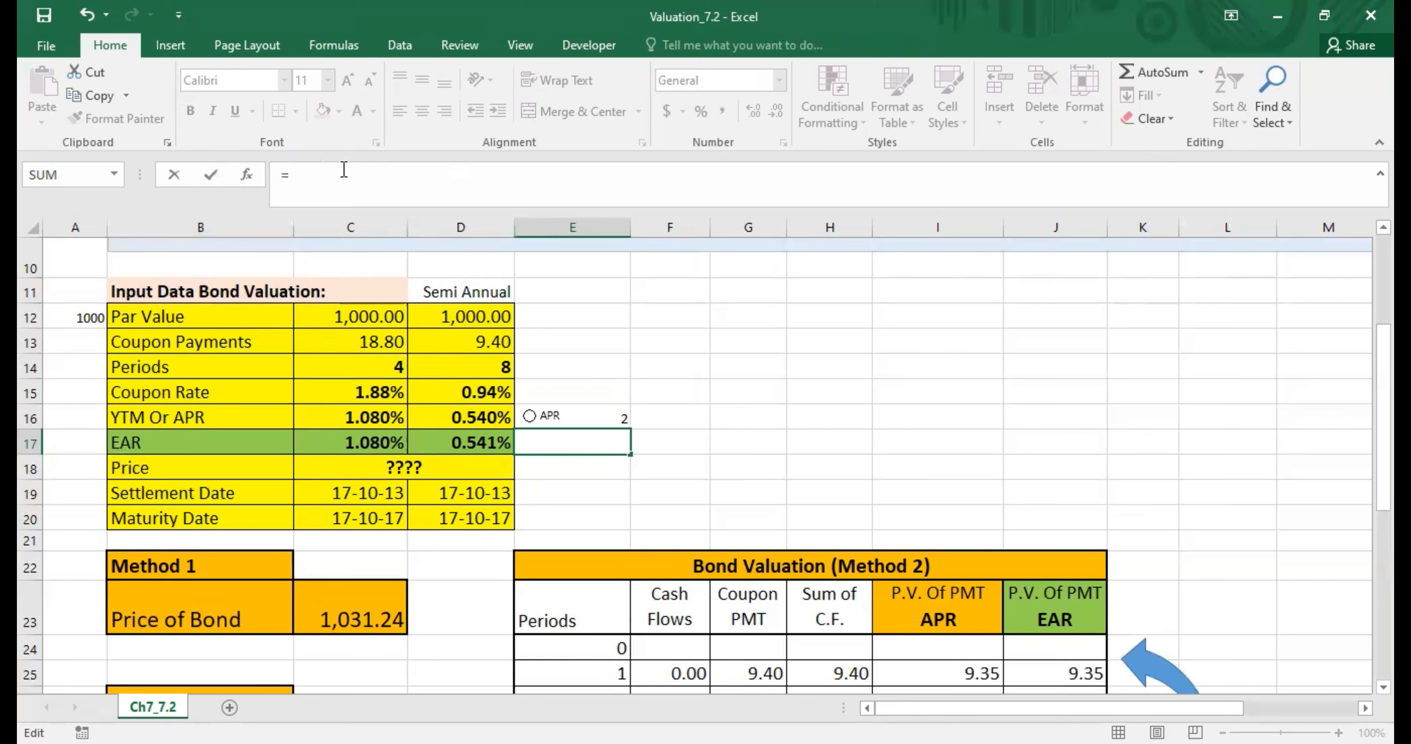
{"action": "type", "text": "IF"}
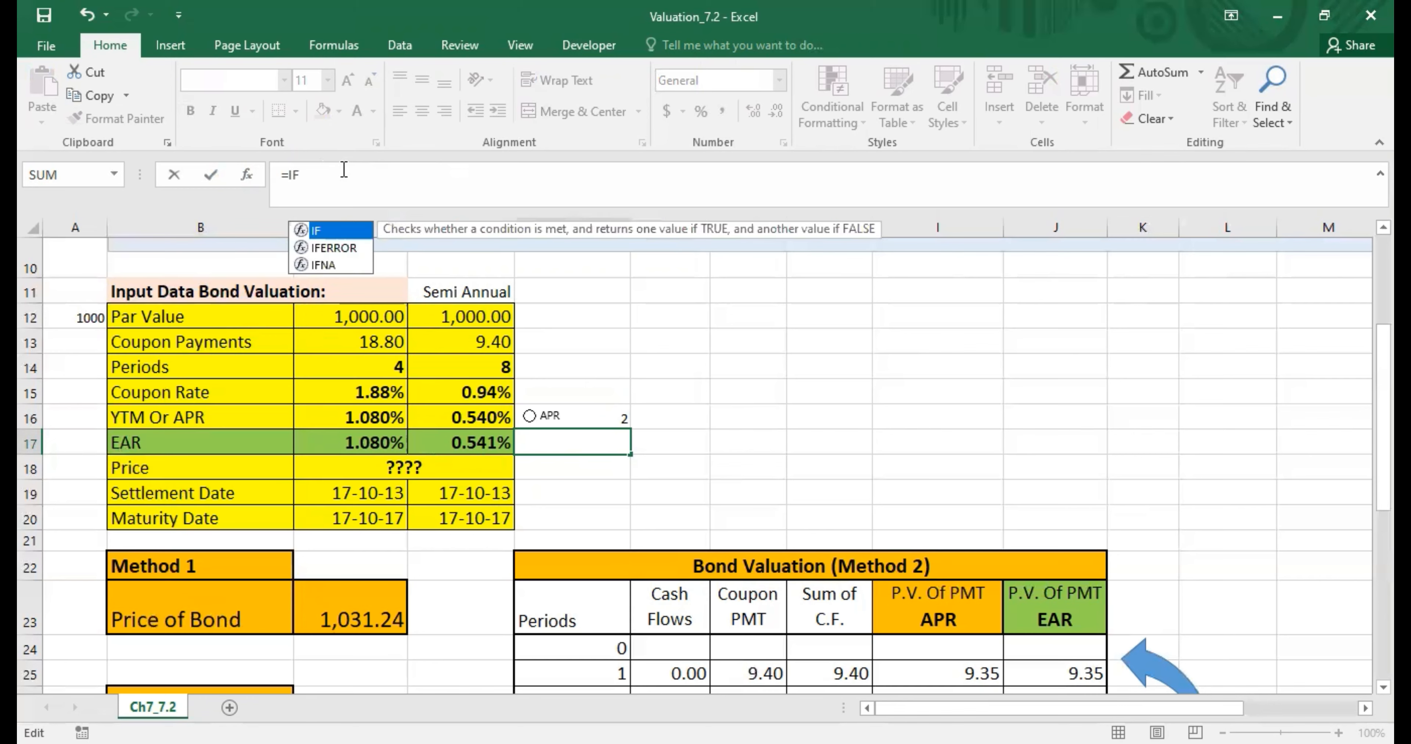
{"action": "type", "text": "("}
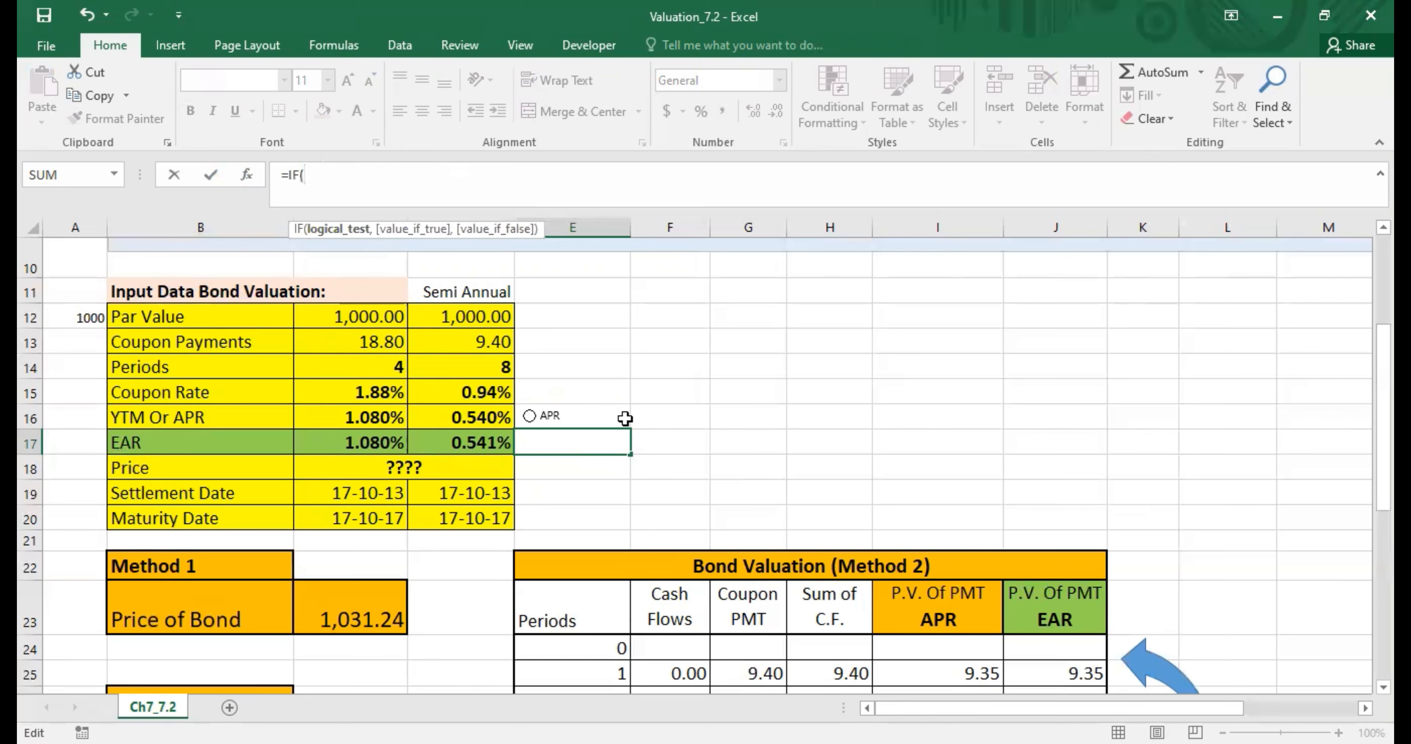
{"action": "left_click", "coordinate": [625, 419]}
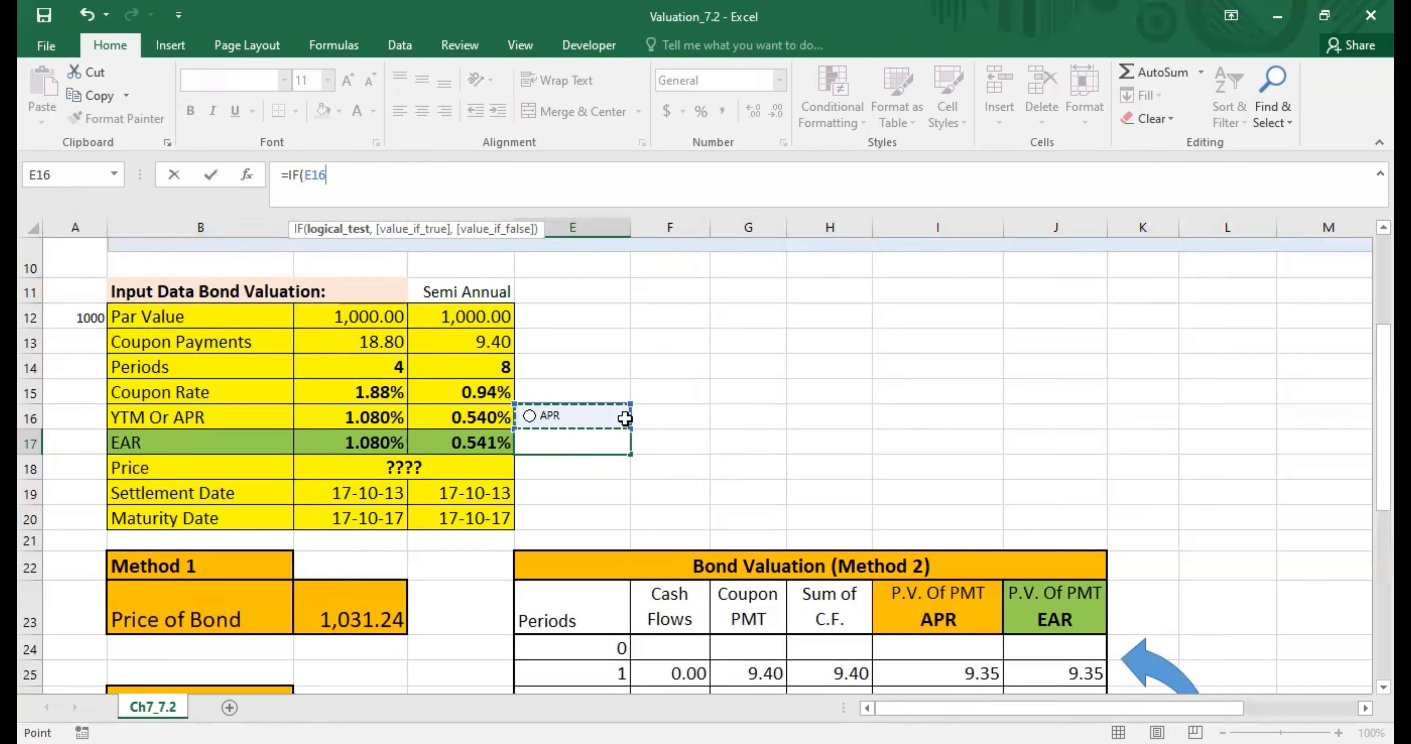
{"action": "type", "text": "=1,"}
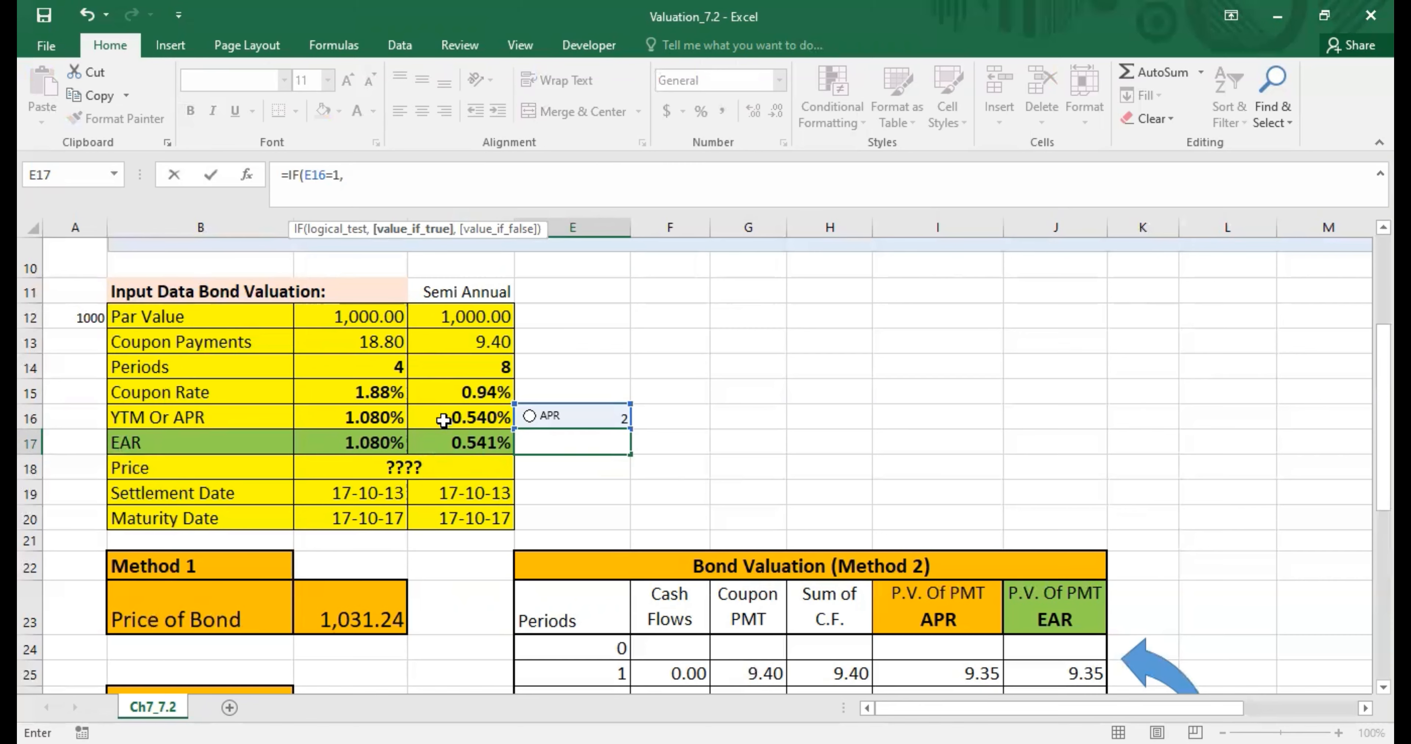
{"action": "left_click", "coordinate": [478, 419]}
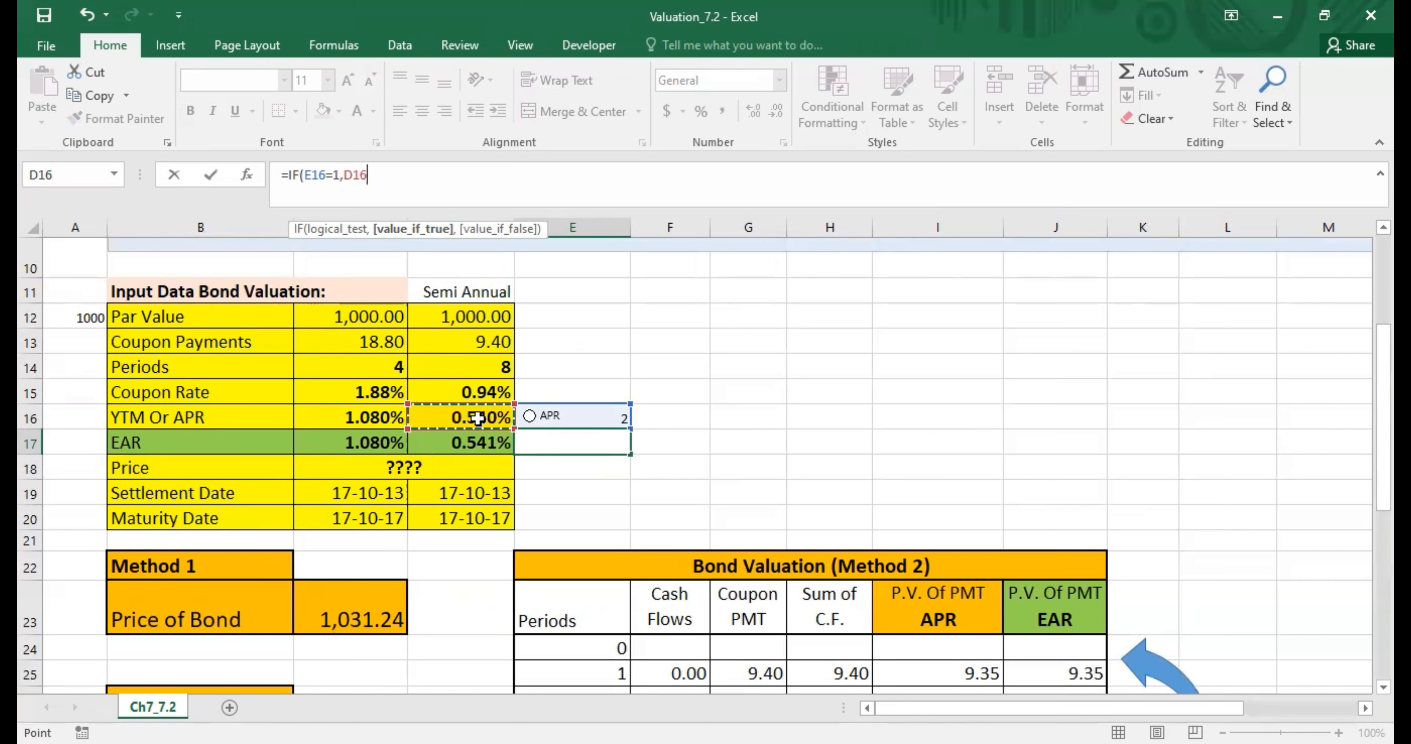
{"action": "type", "text": ","}
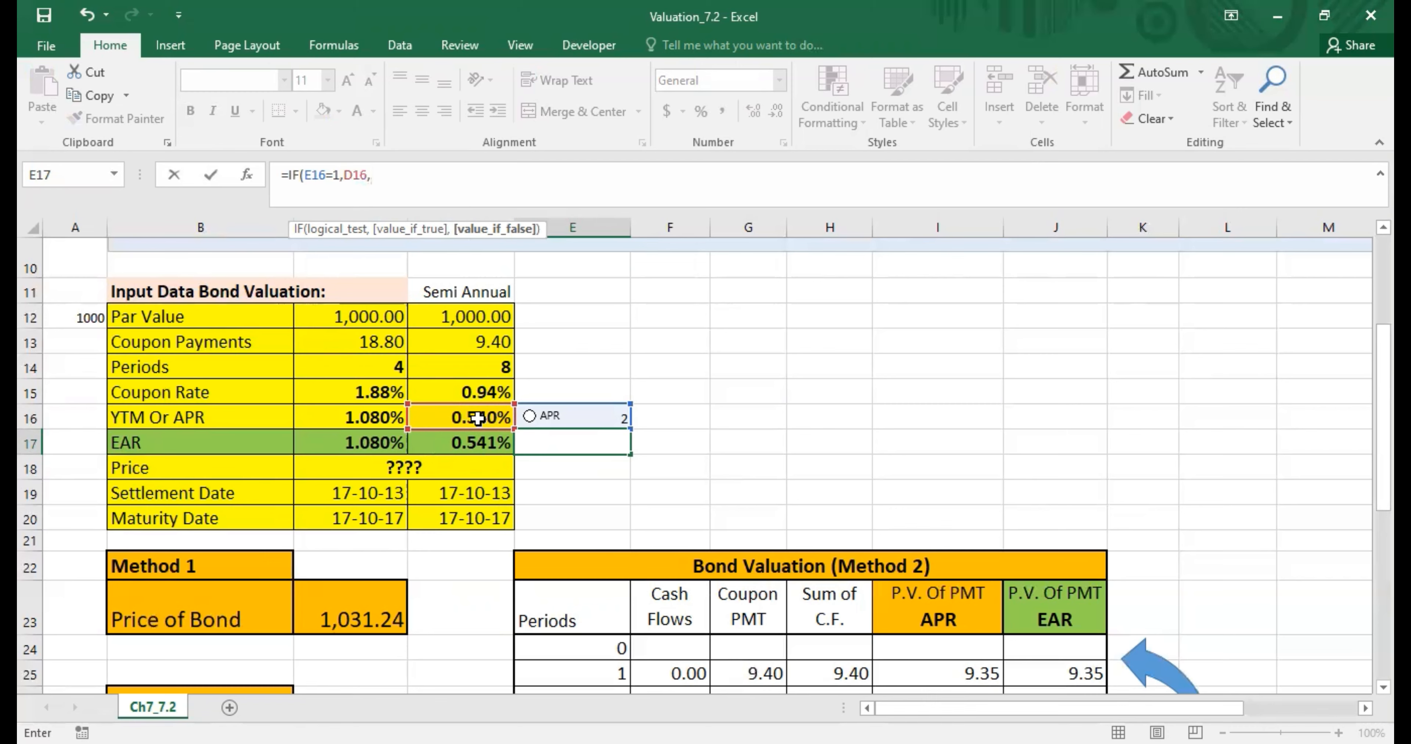
{"action": "left_click", "coordinate": [474, 443]}
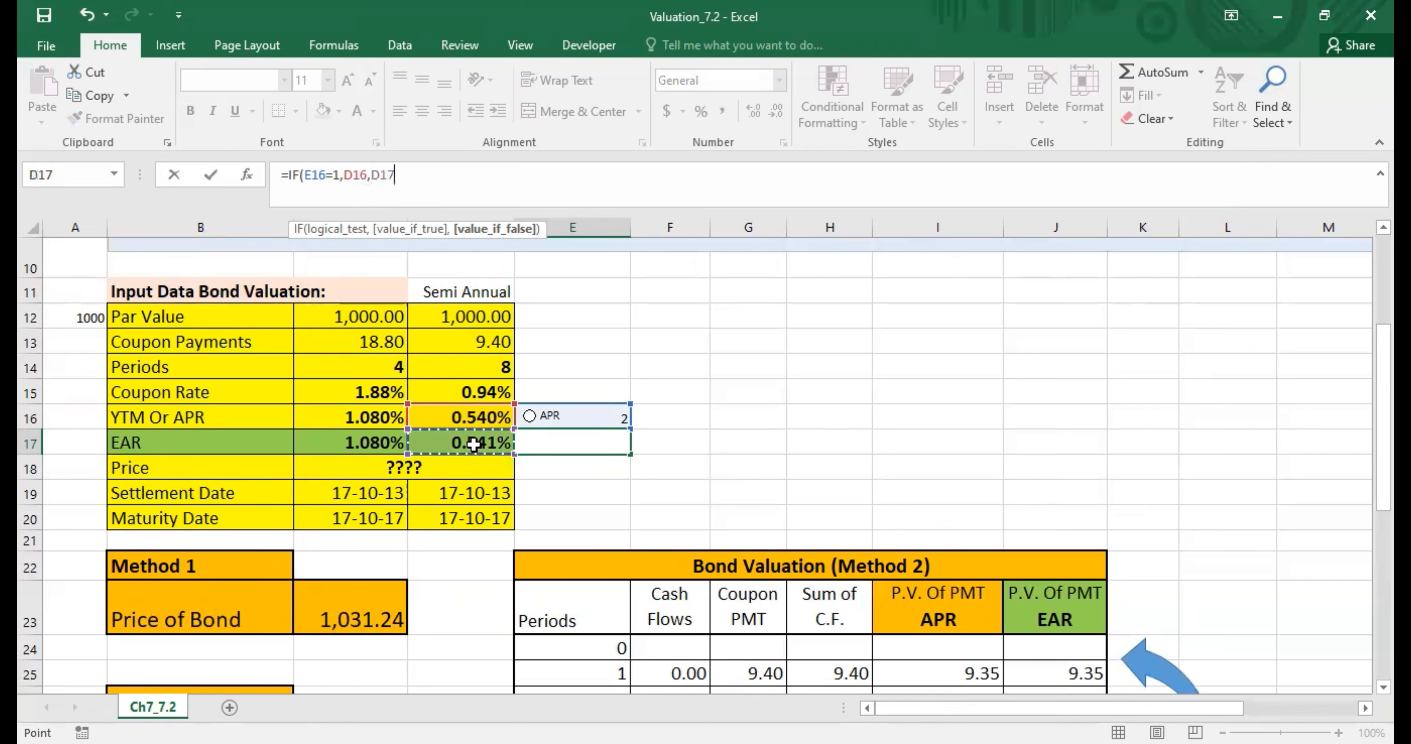
{"action": "type", "text": ")"}
{"action": "key", "text": "Return"}
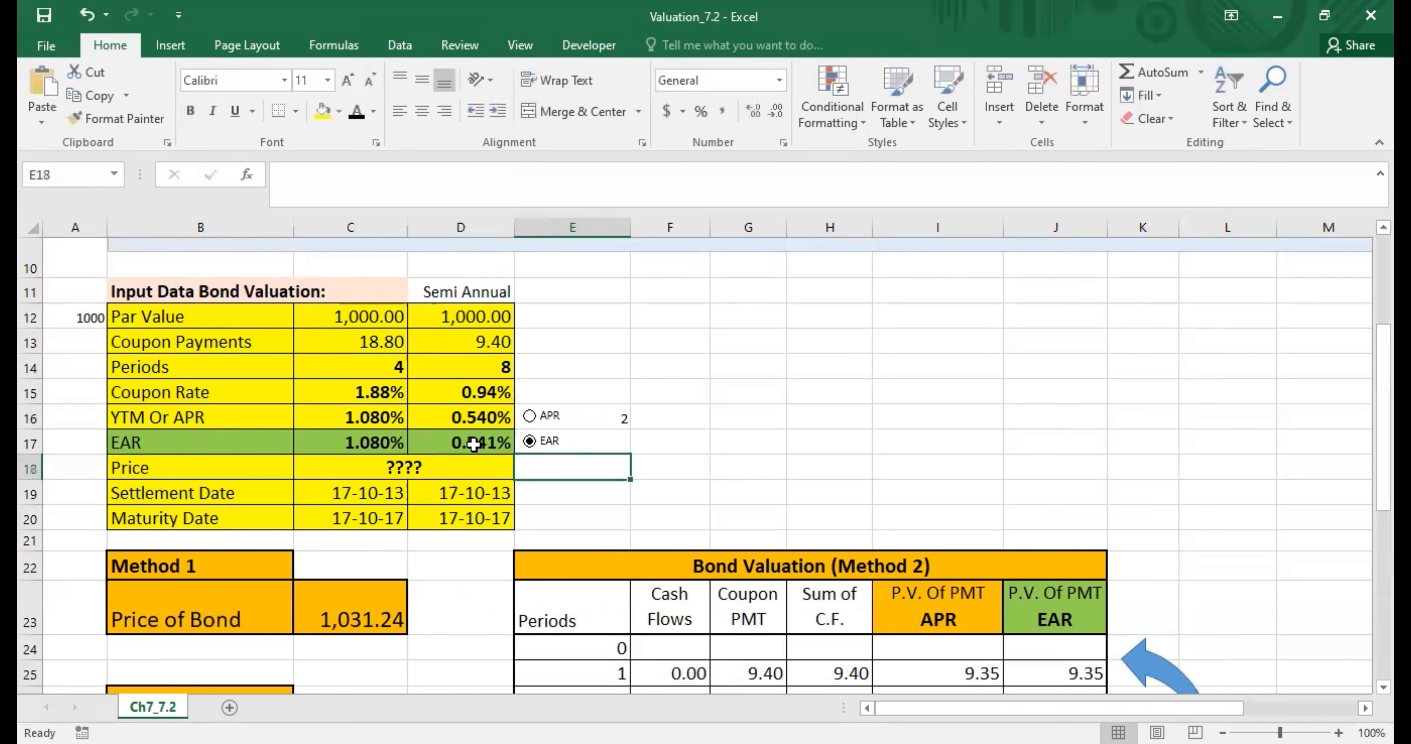
- Change the font colour of the formula cell E17 to black so its result is readable
{"action": "left_click", "coordinate": [714, 431]}
{"action": "left_click", "coordinate": [530, 442]}
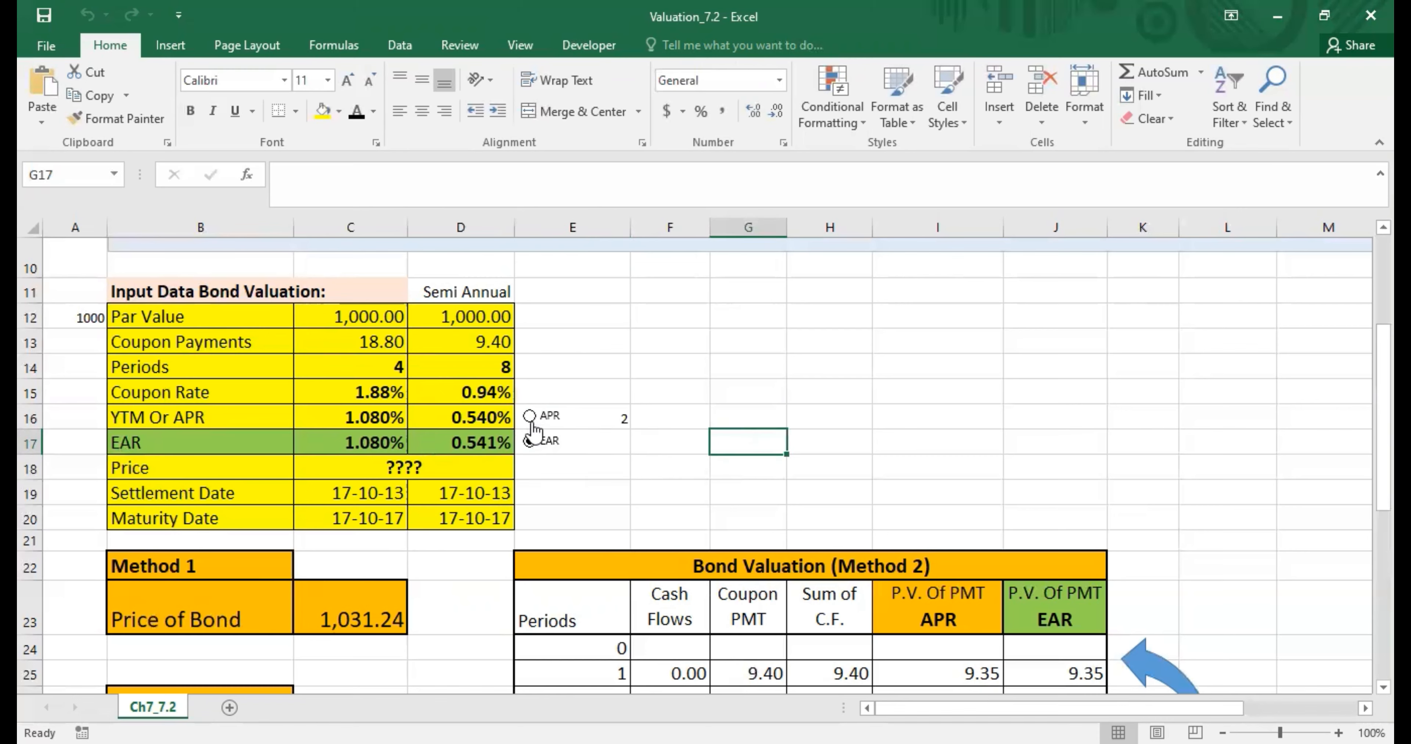
{"action": "left_click", "coordinate": [614, 438]}
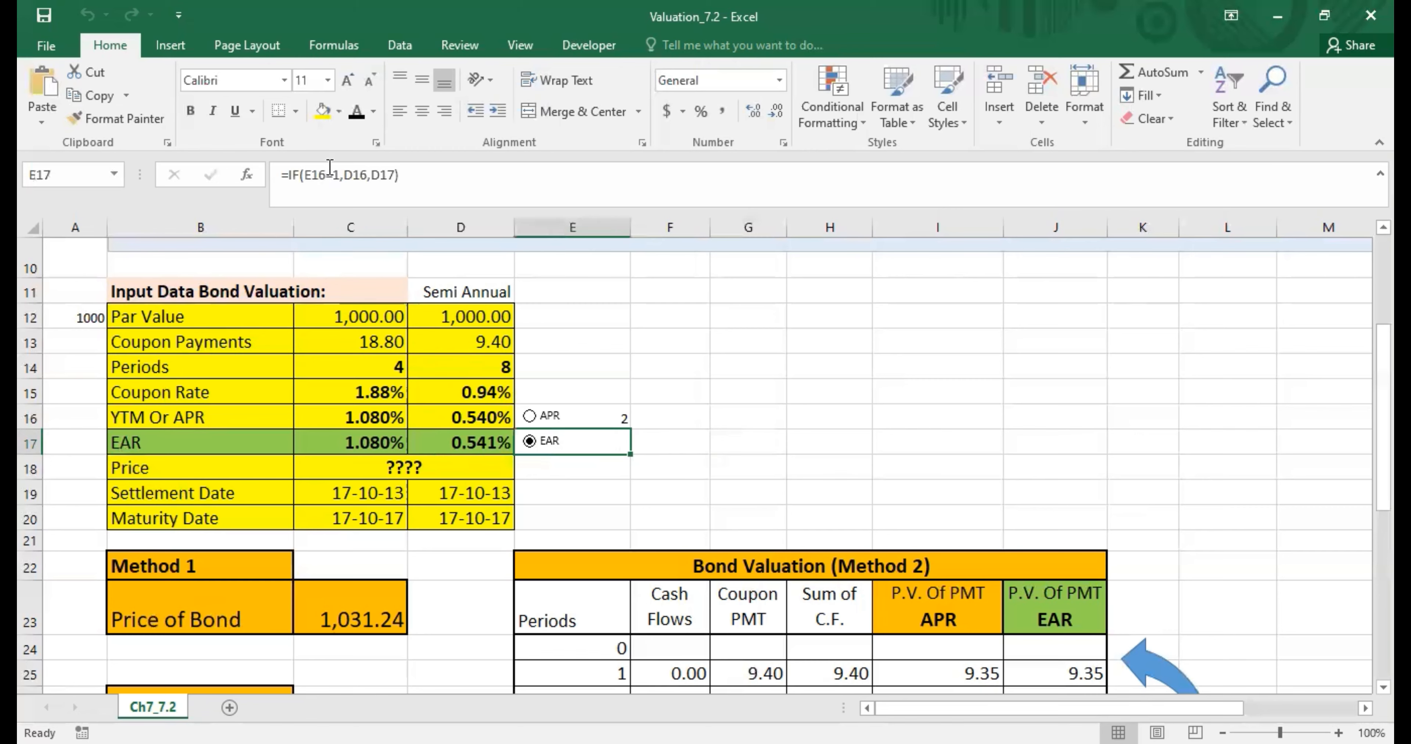
{"action": "left_click", "coordinate": [357, 111]}
{"action": "left_click", "coordinate": [804, 474]}
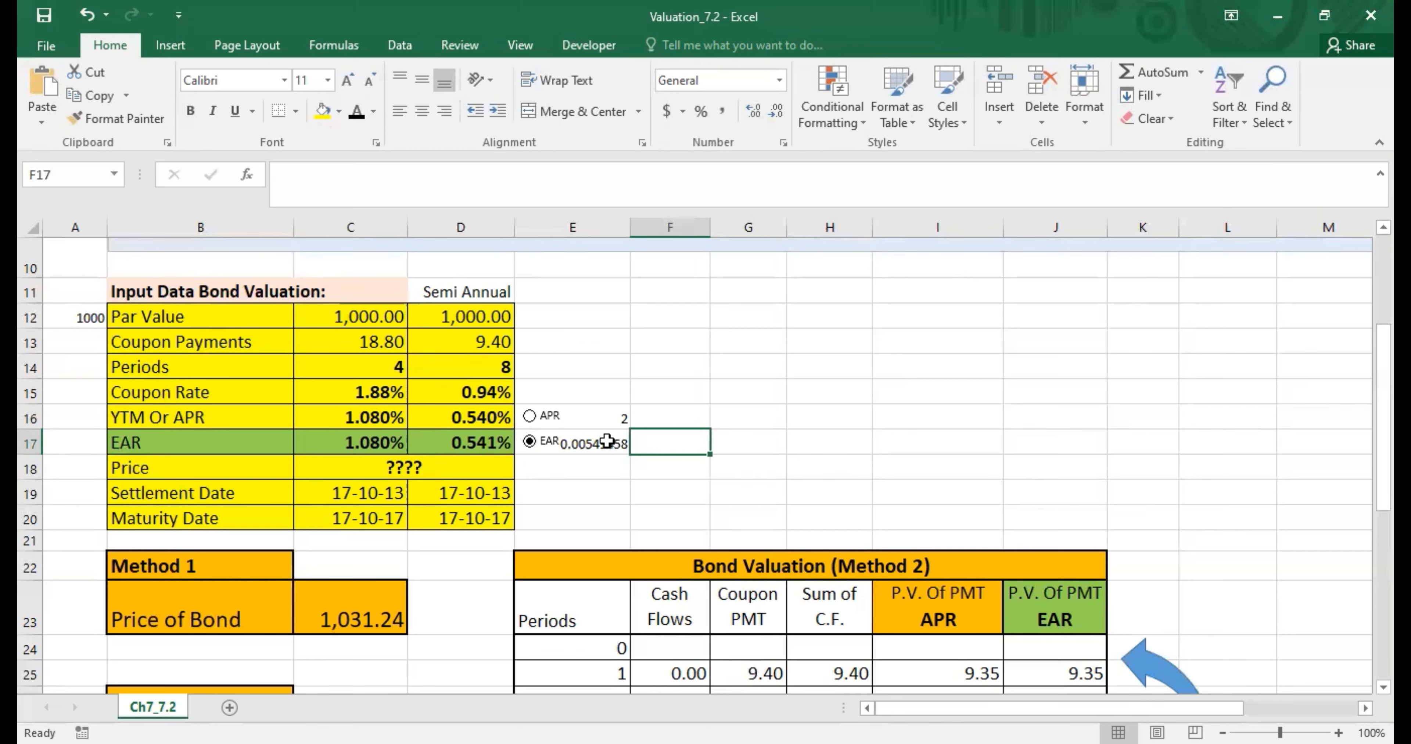
- Review the IF formula in E17 and widen column E so its value clears the EAR button label
{"action": "left_click", "coordinate": [624, 444]}
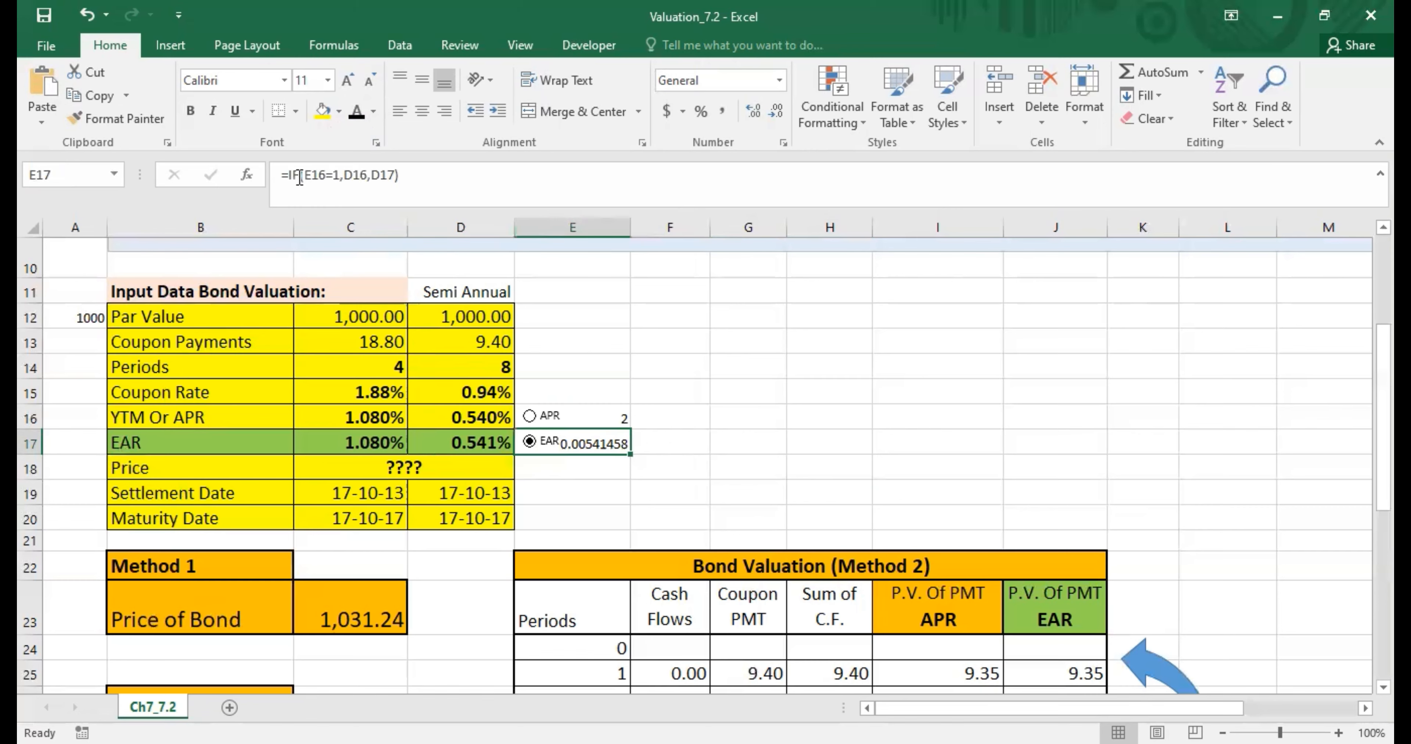
{"action": "left_click", "coordinate": [451, 176]}
{"action": "left_click", "coordinate": [758, 439]}
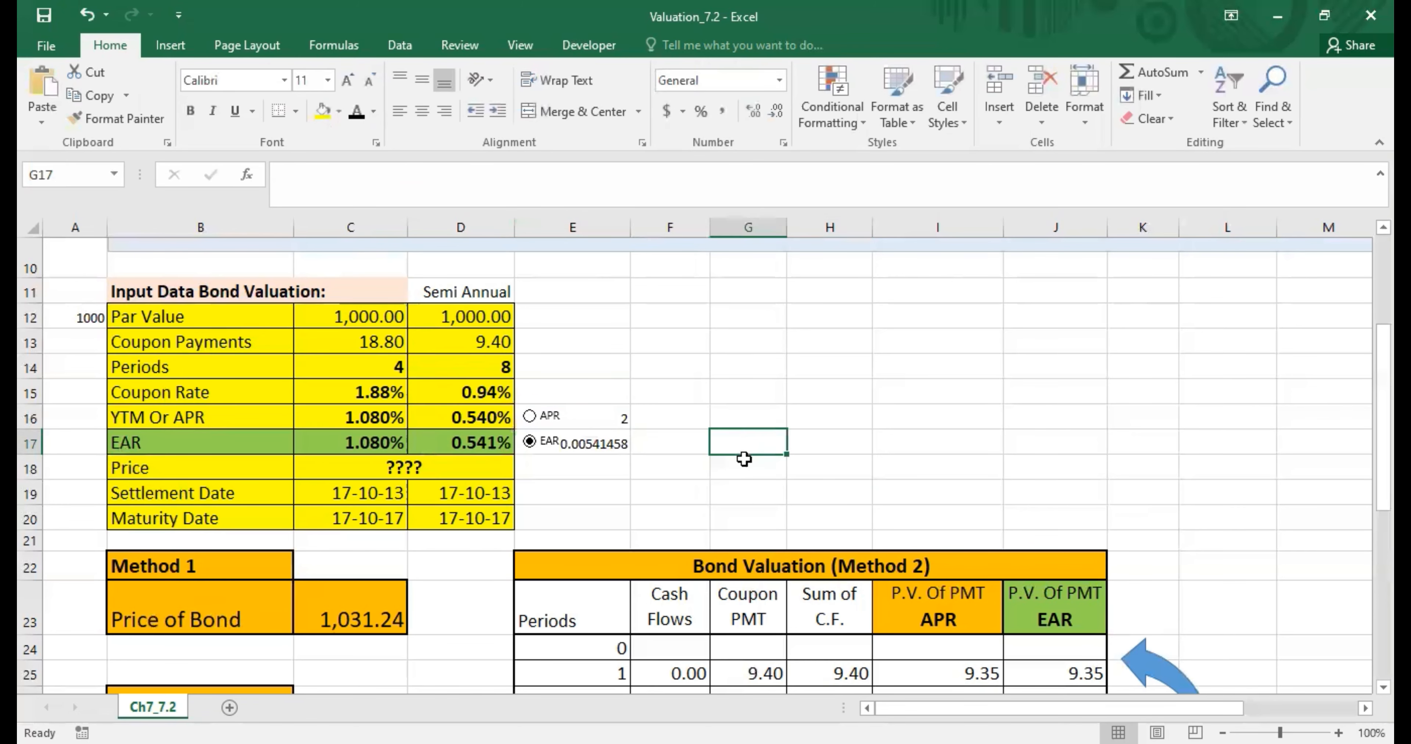
{"action": "left_click_drag", "start_coordinate": [635, 231], "coordinate": [696, 231]}
- Test the IF formula in E17 by choosing APR and EAR, compare its result with D17, and finish on EAR
{"action": "left_click", "coordinate": [529, 416]}
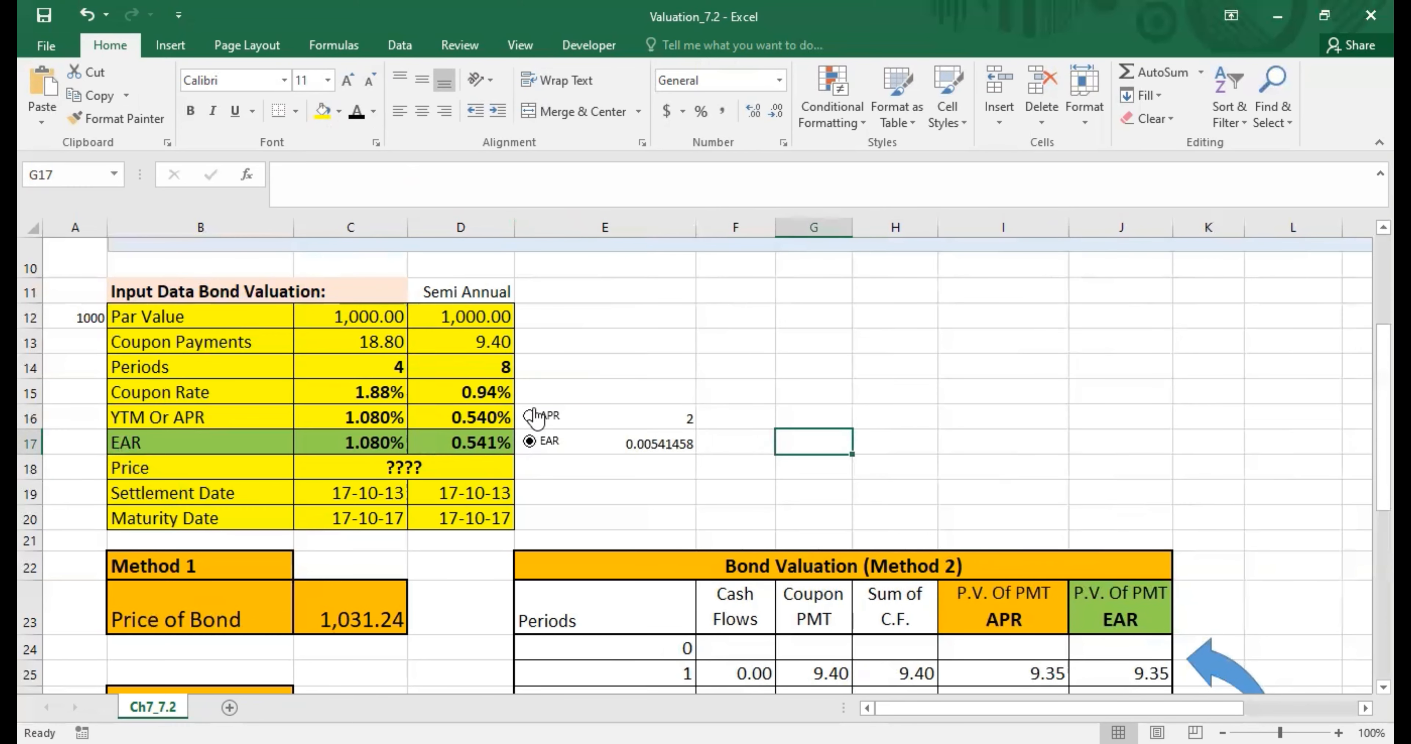
{"action": "left_click", "coordinate": [682, 419]}
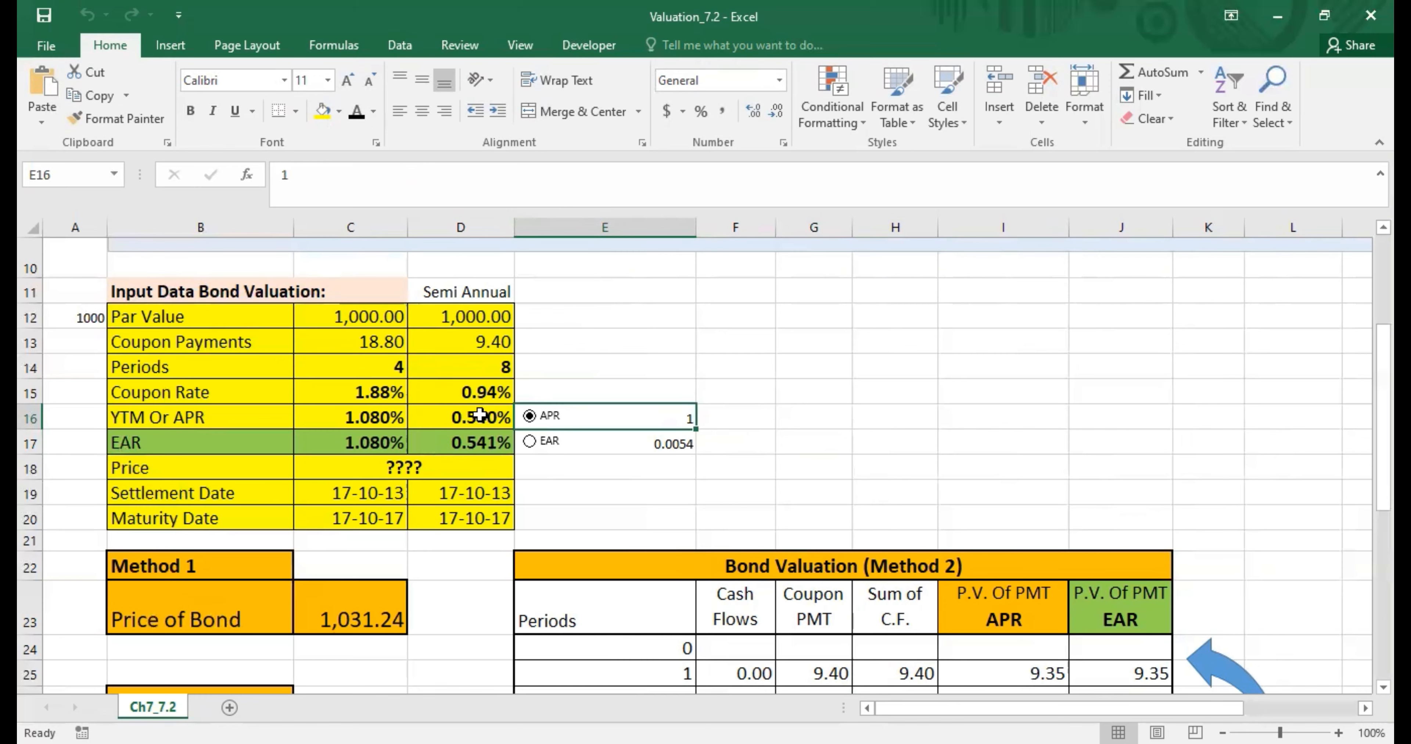
{"action": "left_click", "coordinate": [530, 442]}
{"action": "left_click", "coordinate": [495, 441]}
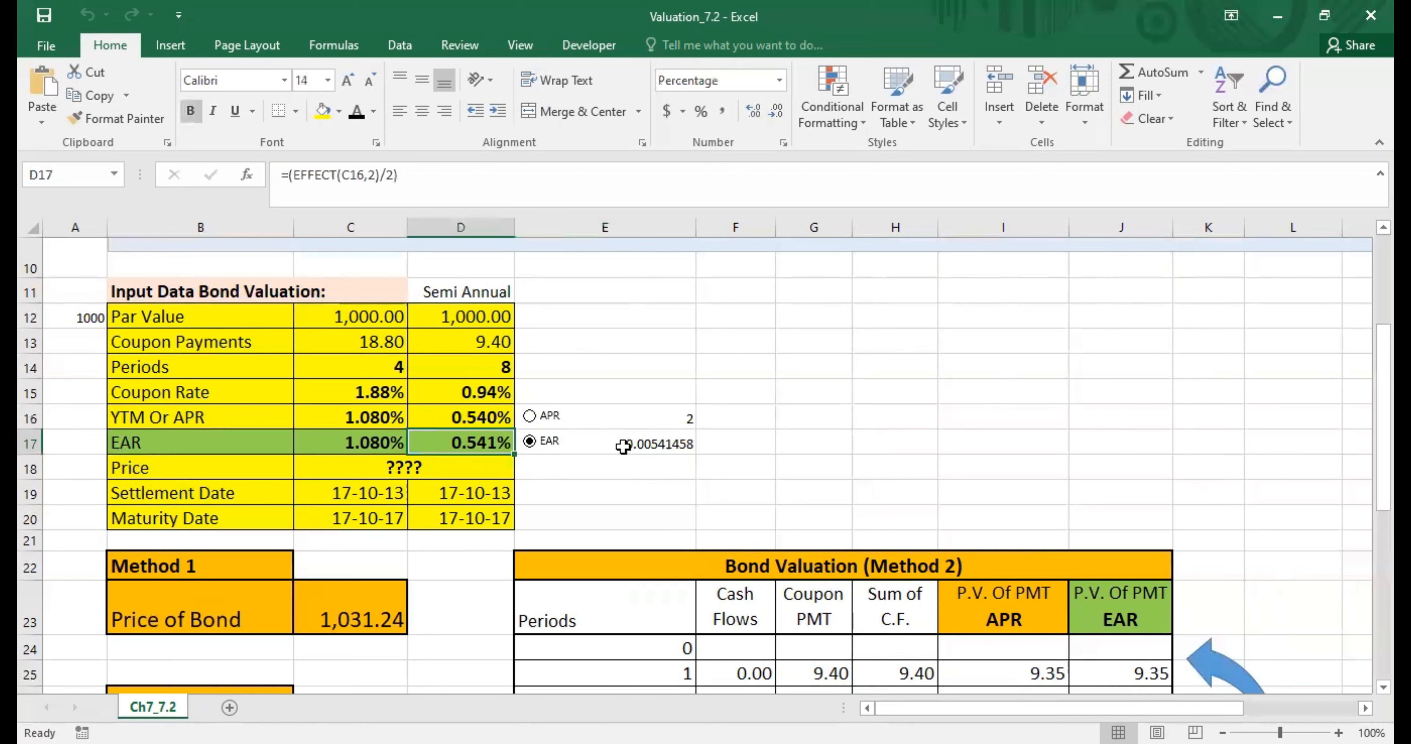
{"action": "left_click", "coordinate": [675, 447]}
{"action": "left_click", "coordinate": [493, 443]}
{"action": "left_click", "coordinate": [674, 446]}
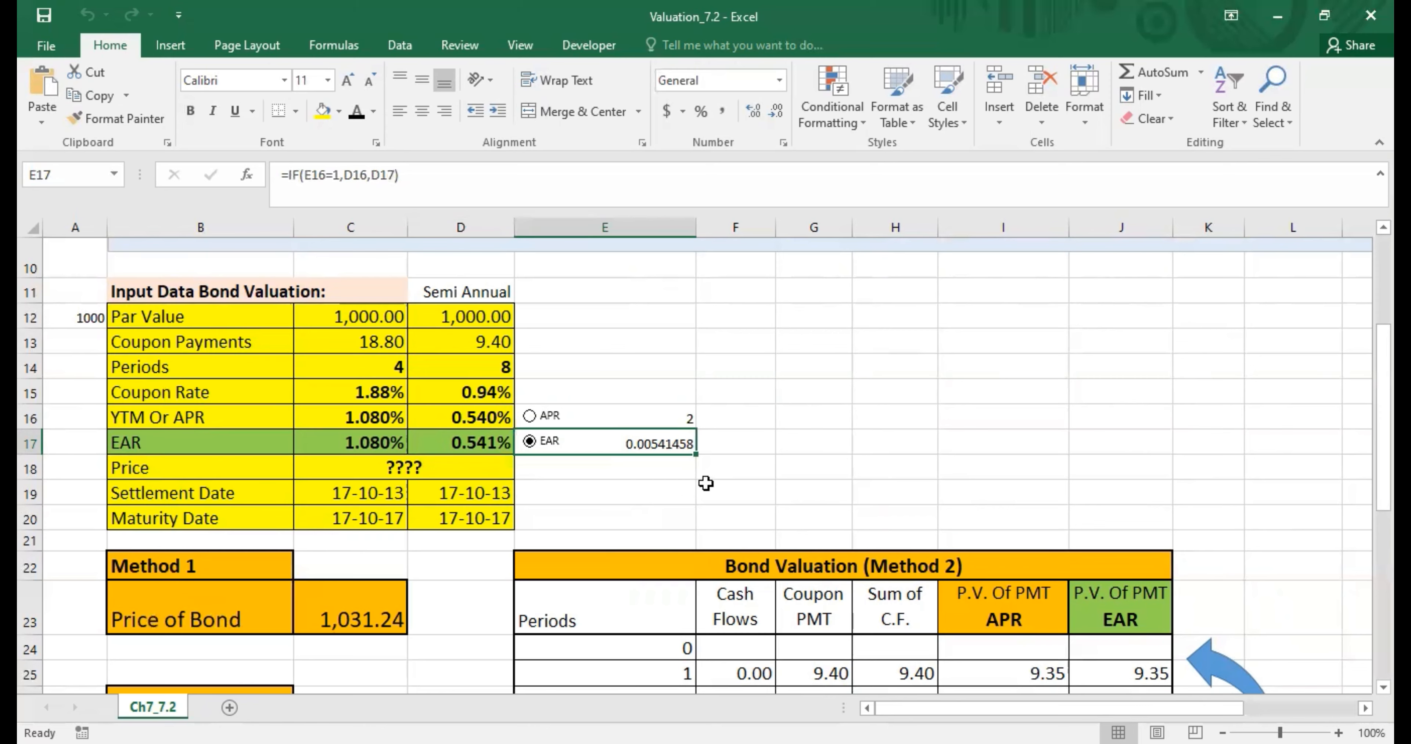
{"action": "left_click", "coordinate": [529, 416]}
{"action": "left_click", "coordinate": [530, 443]}
{"action": "left_click", "coordinate": [648, 514]}
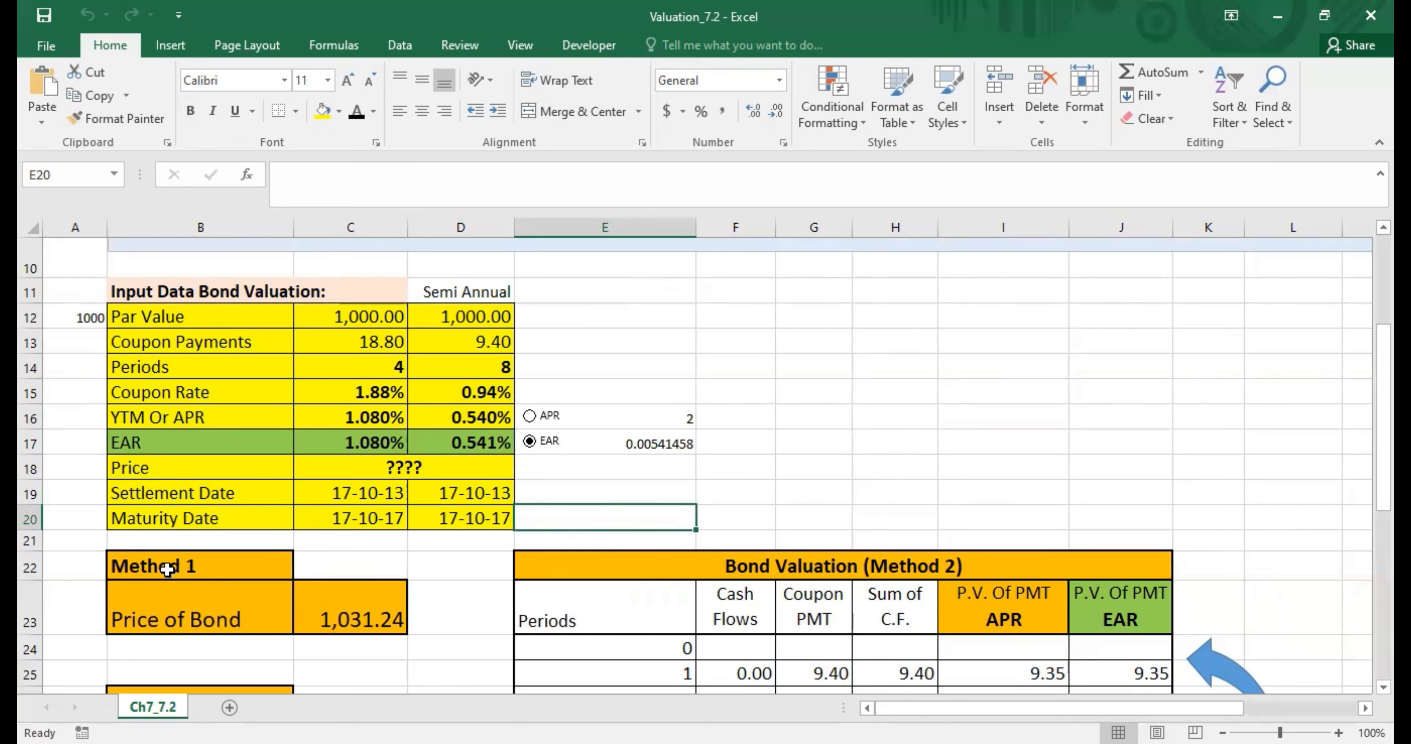
- Replace the rate argument in the Price of Bond formula in C23 with E17, giving =-PV(E17,D14,D13,D12)
{"action": "left_click", "coordinate": [379, 610]}
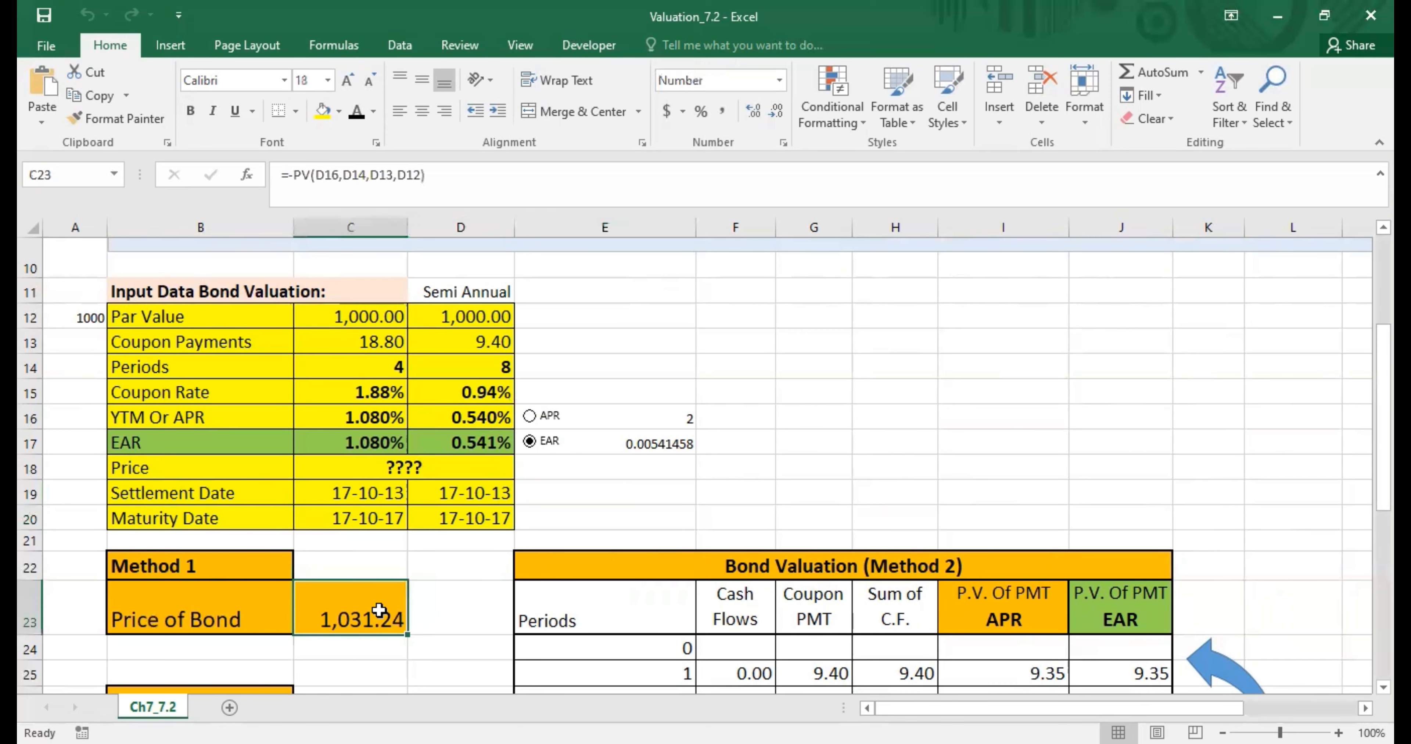
{"action": "left_click", "coordinate": [321, 175]}
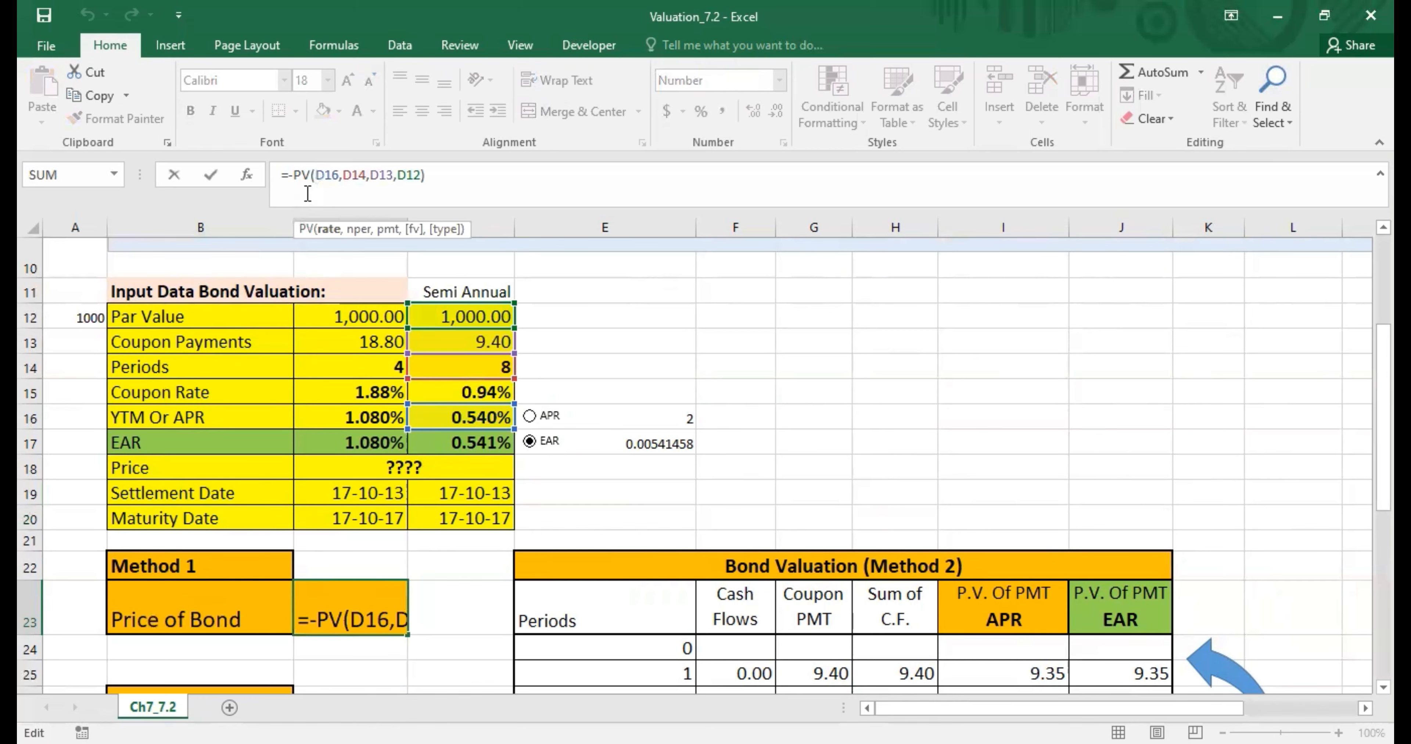
{"action": "left_click", "coordinate": [330, 231]}
{"action": "left_click", "coordinate": [665, 446]}
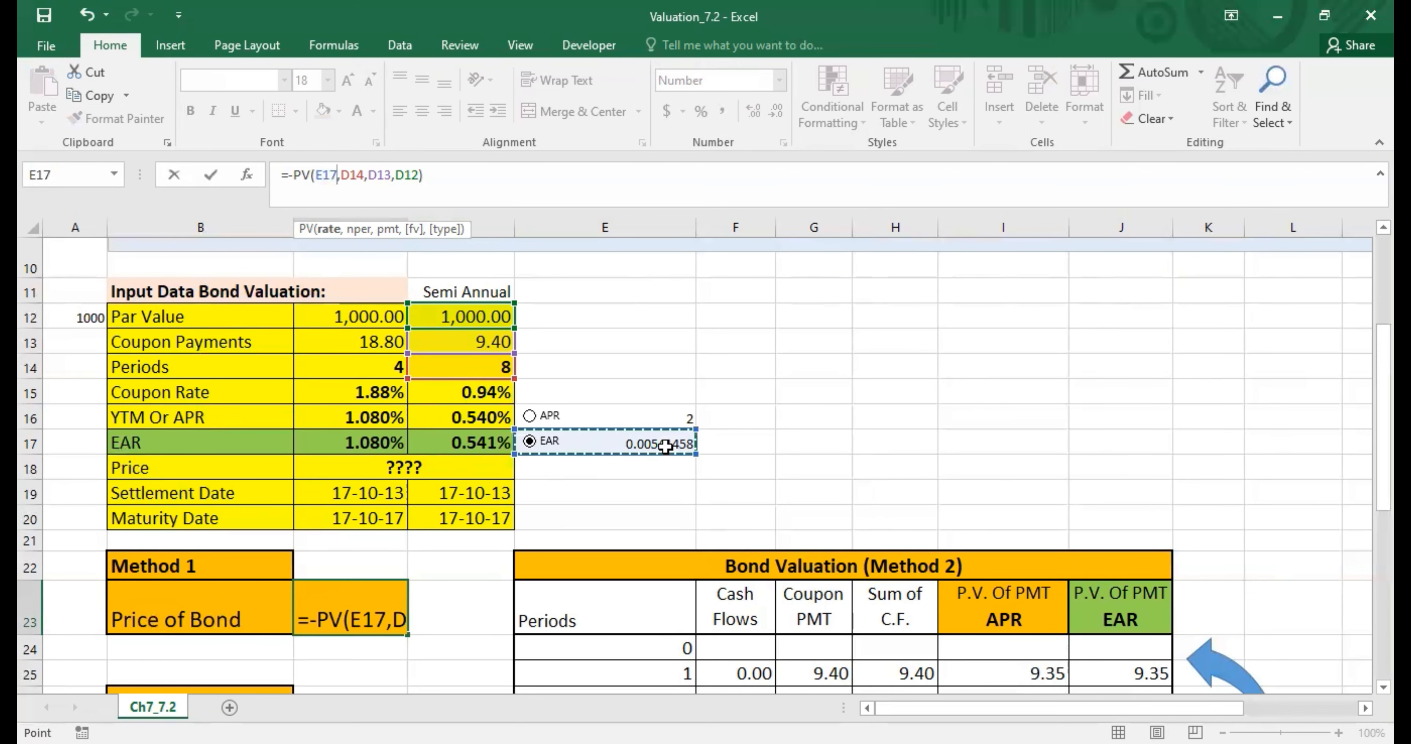
{"action": "key", "text": "Return"}
- Switch to APR and back to EAR to check how the Method 1 bond price in C23 responds
{"action": "left_click", "coordinate": [813, 443]}
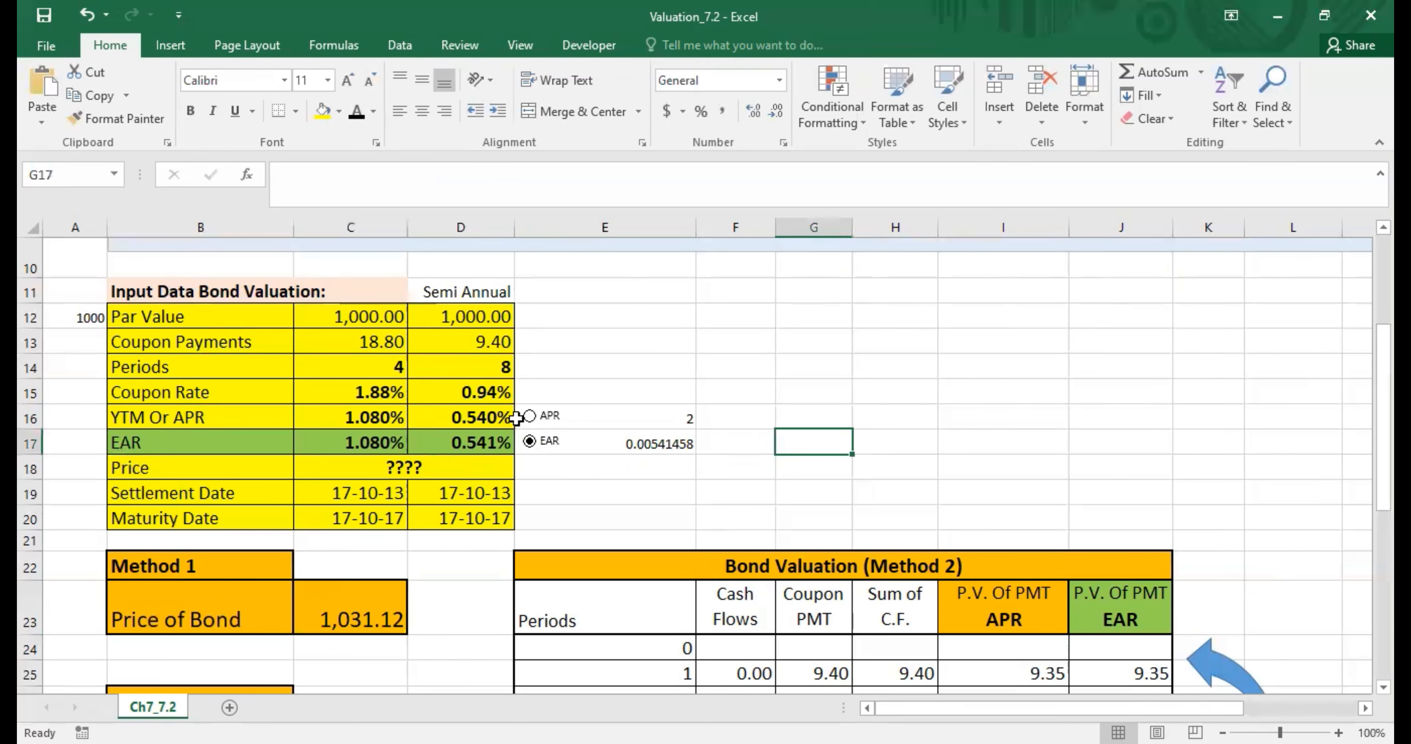
{"action": "left_click", "coordinate": [530, 417]}
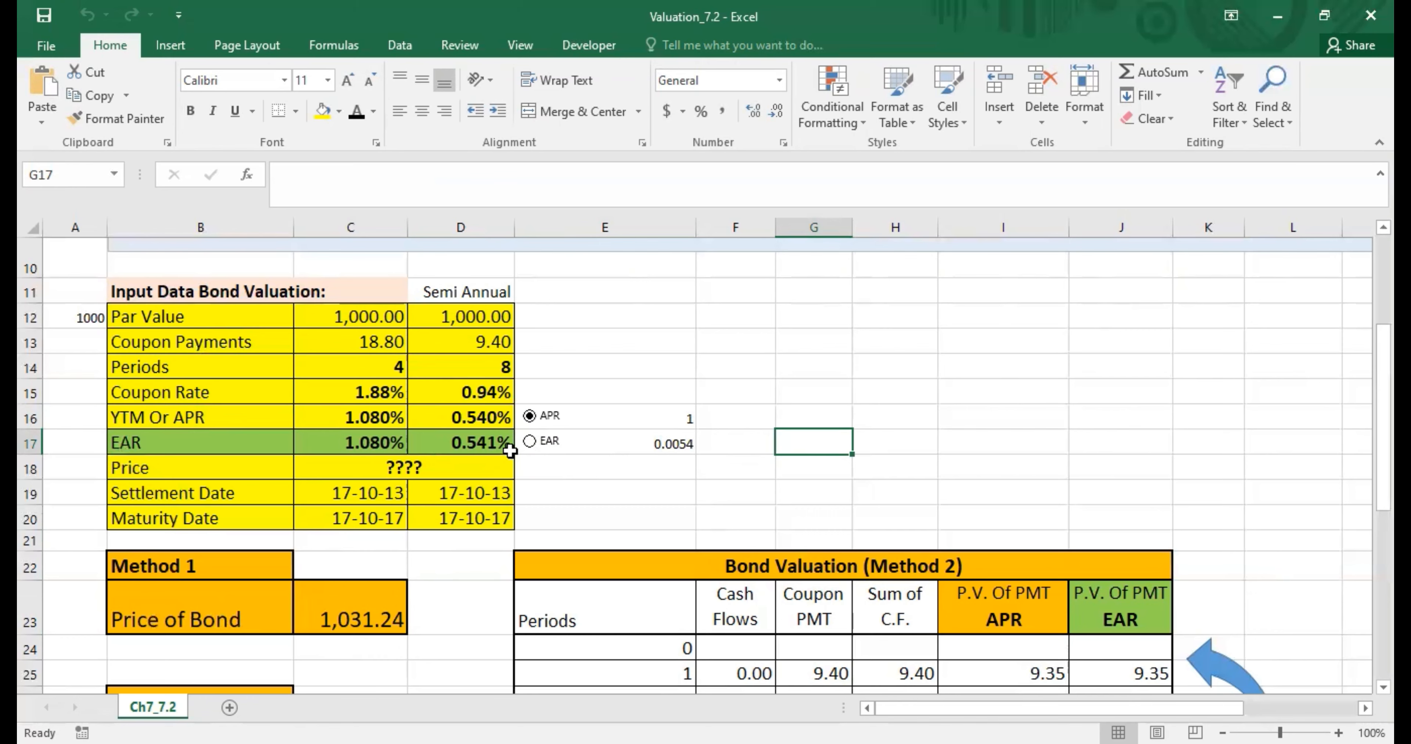
{"action": "left_click", "coordinate": [529, 443]}
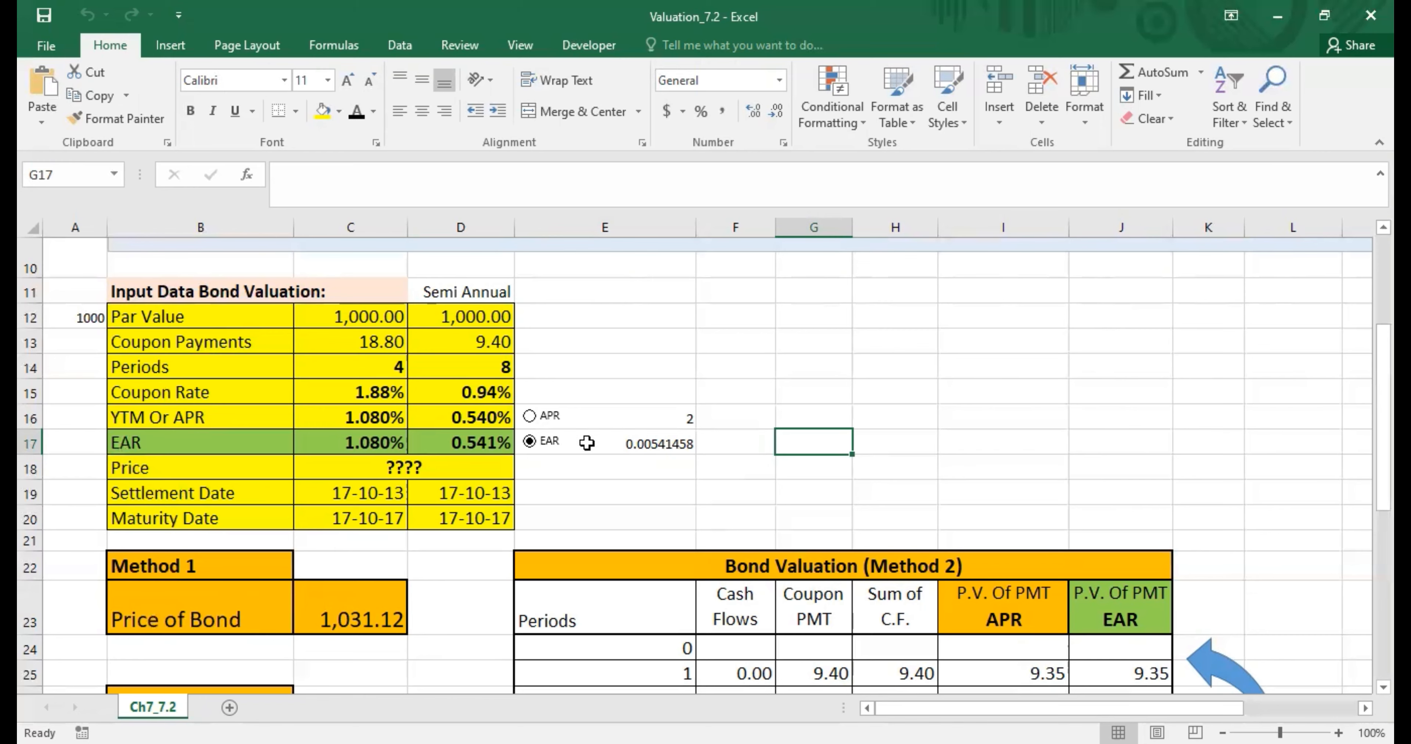
- Narrow column E slightly and hide the helper values in E16:E17 by setting their font colour to white
{"action": "mouse_move", "coordinate": [693, 235]}
{"action": "left_mouse_down"}
{"action": "mouse_move", "coordinate": [628, 236]}
{"action": "mouse_move", "coordinate": [669, 229]}
{"action": "left_mouse_up"}
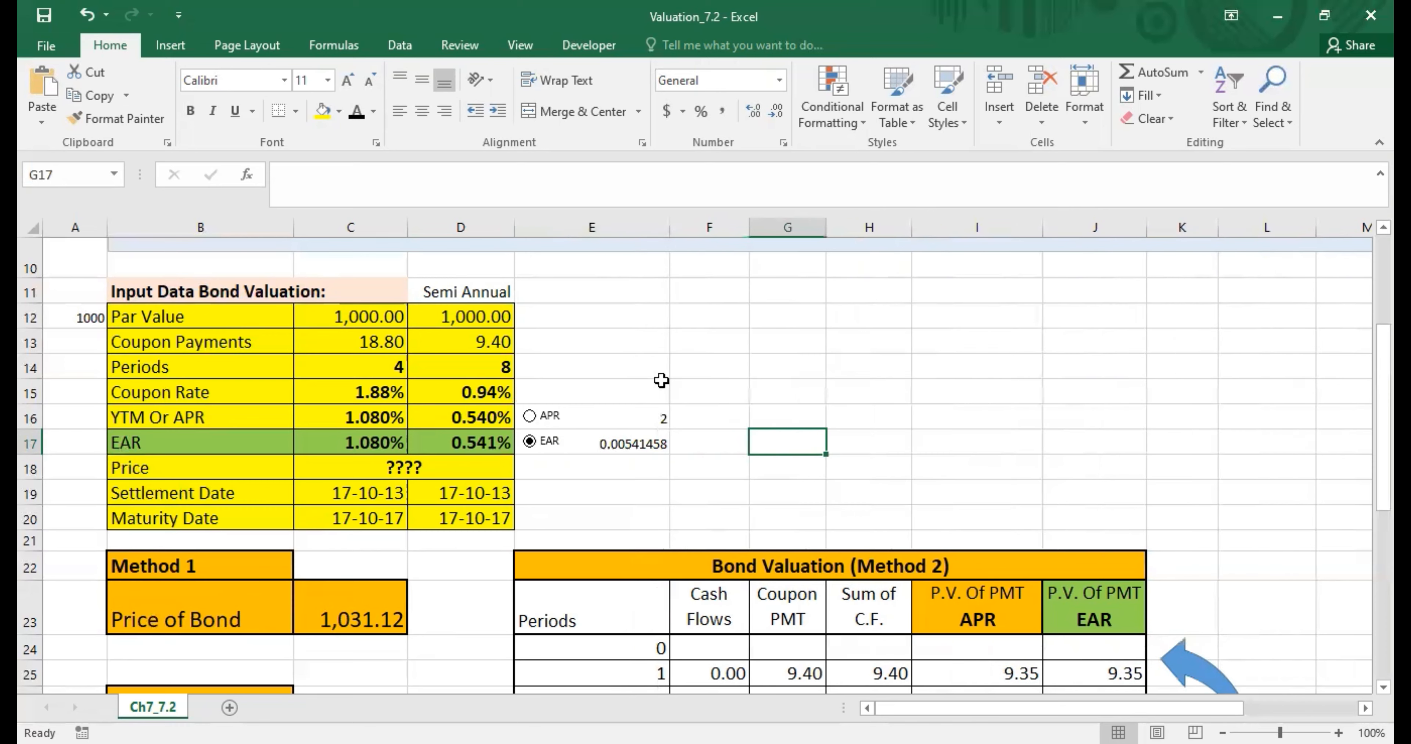
{"action": "left_click", "coordinate": [691, 417]}
{"action": "left_click_drag", "start_coordinate": [645, 418], "coordinate": [645, 440]}
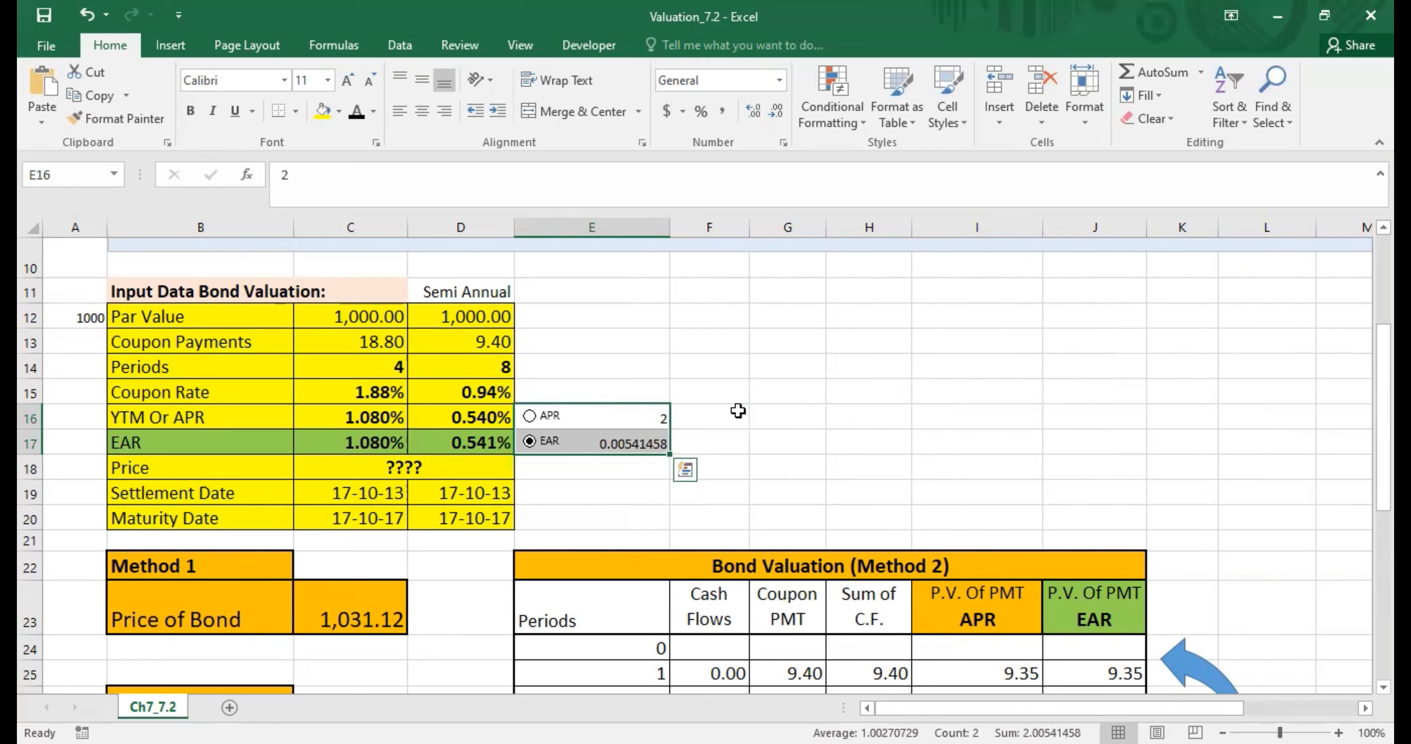
{"action": "left_click", "coordinate": [735, 416]}
{"action": "left_click_drag", "start_coordinate": [641, 417], "coordinate": [637, 440]}
{"action": "left_click", "coordinate": [748, 416]}
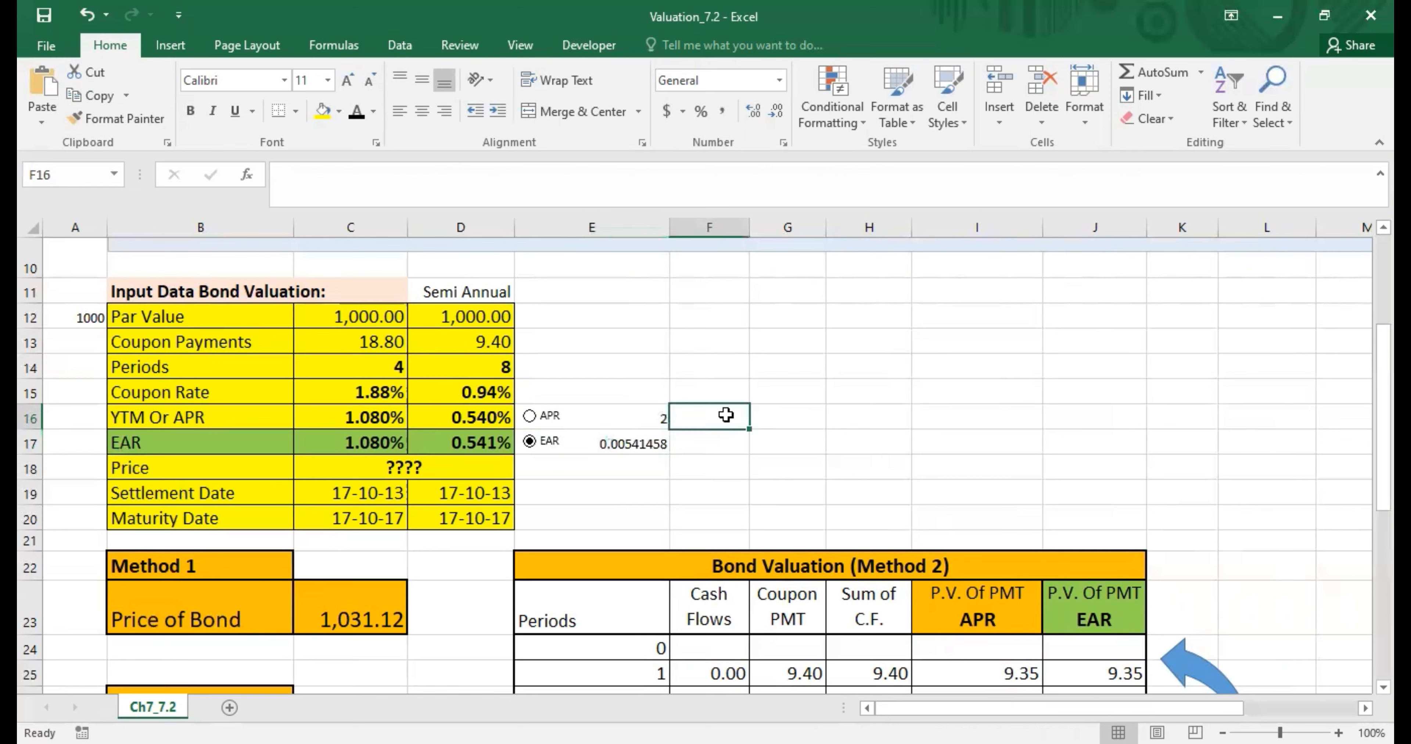
{"action": "left_click_drag", "start_coordinate": [646, 415], "coordinate": [647, 444]}
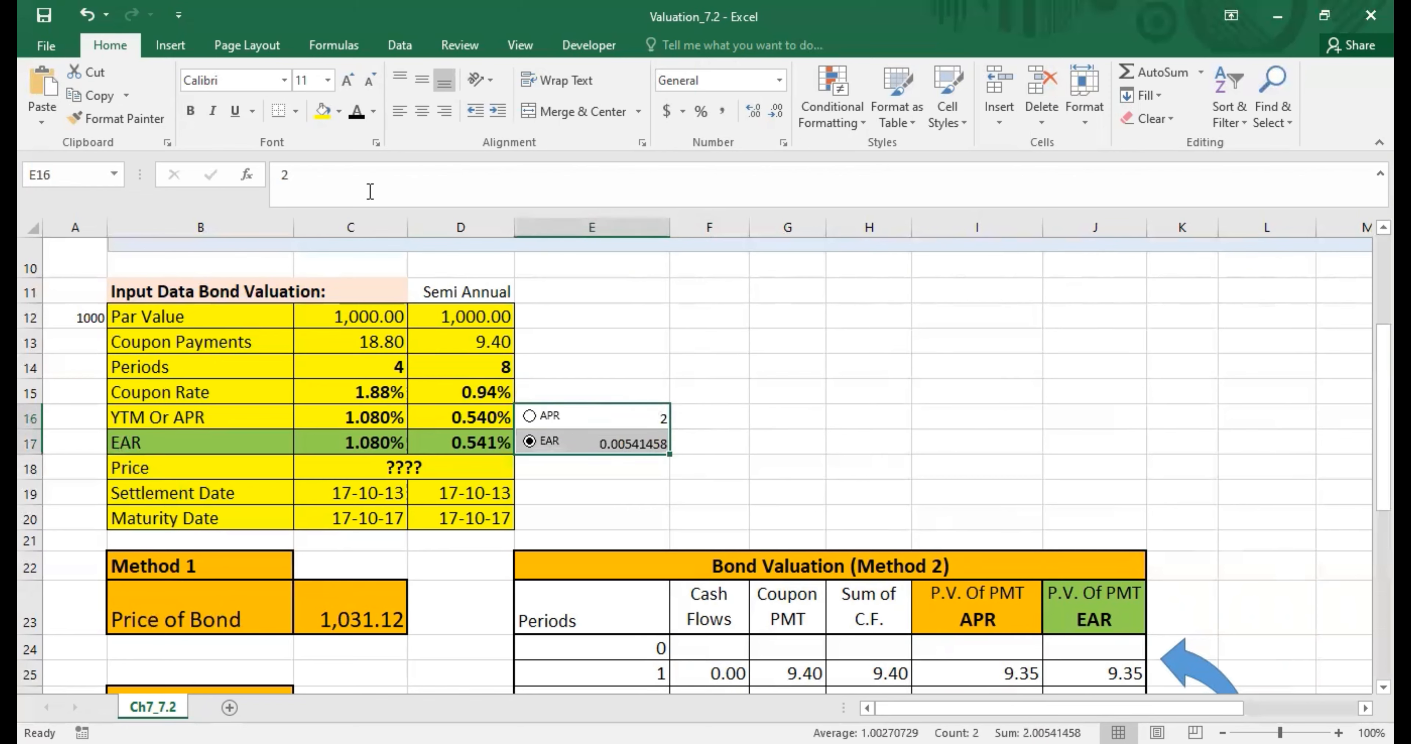
{"action": "left_click", "coordinate": [375, 115]}
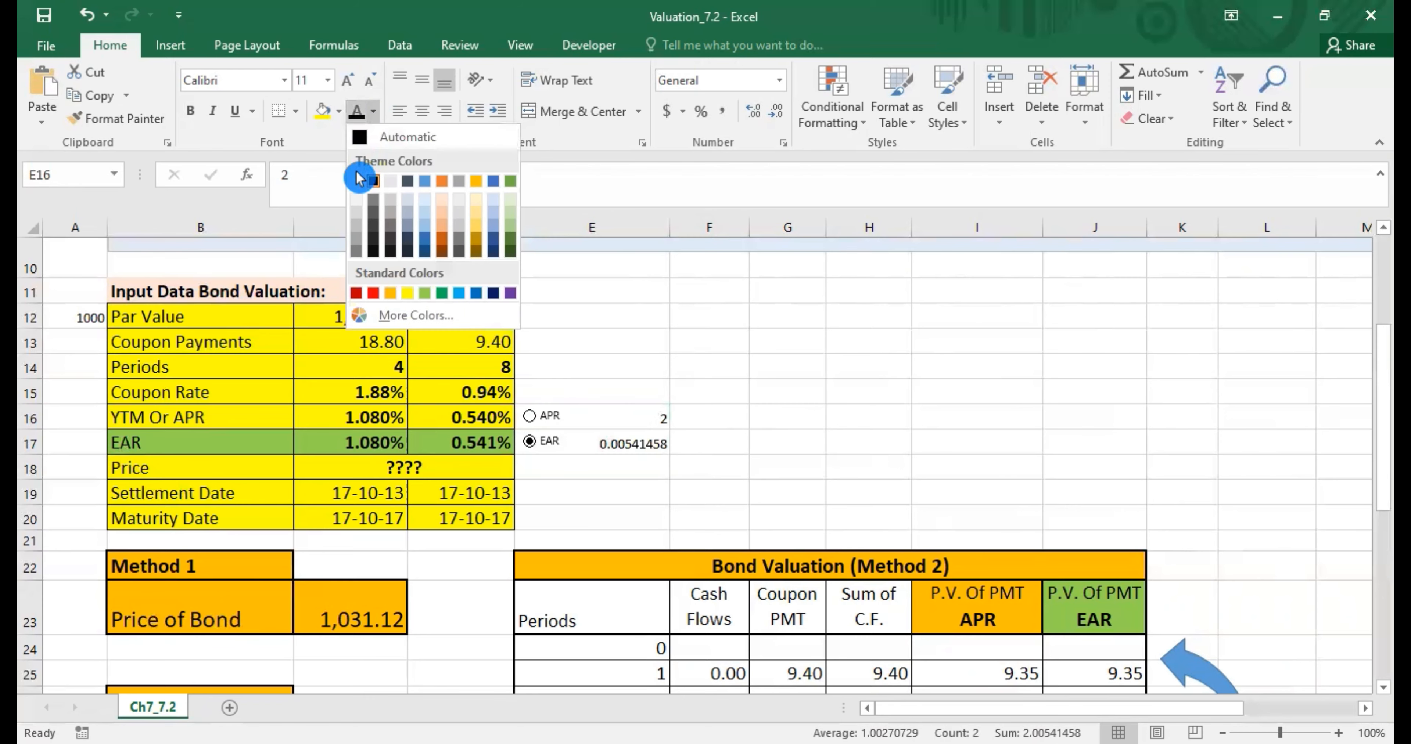
{"action": "left_click", "coordinate": [360, 186]}
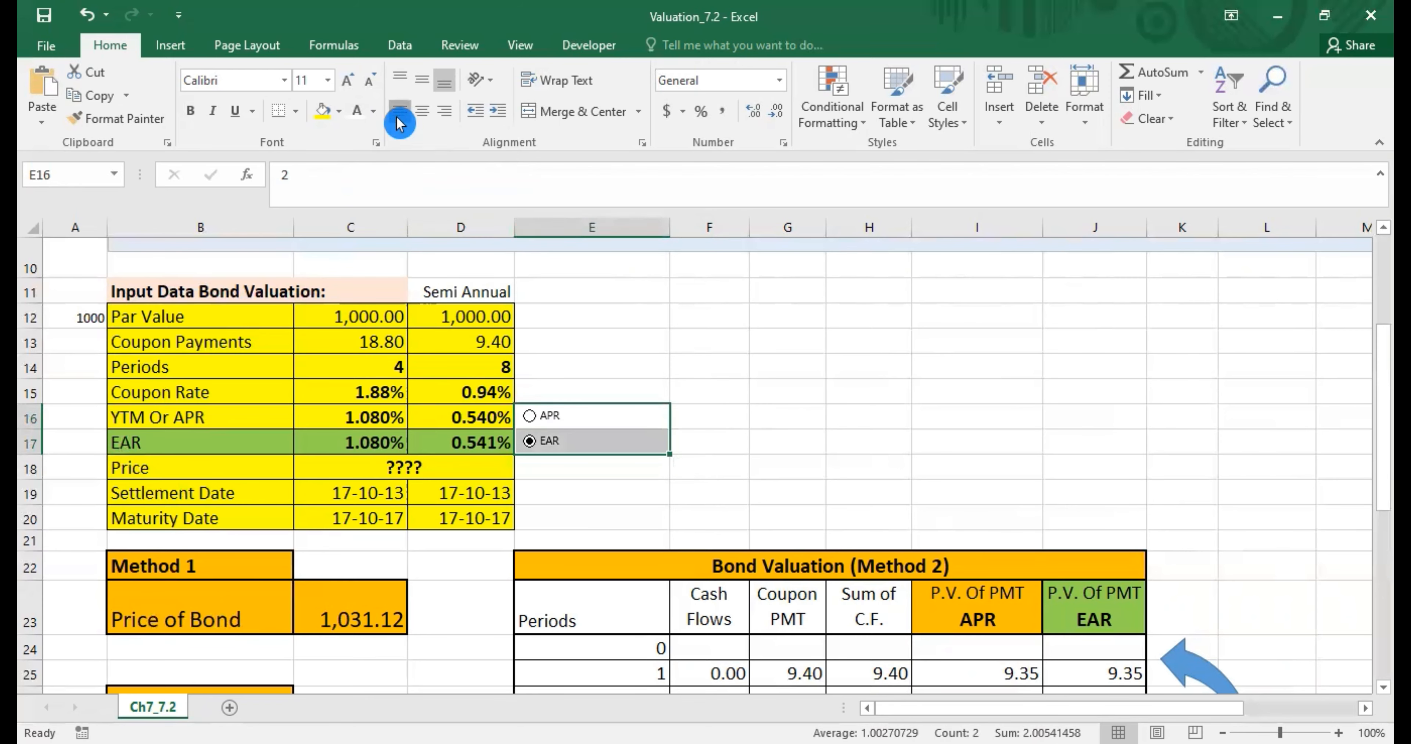
- Narrow column E so it fits closely around the APR and EAR option buttons
{"action": "left_click", "coordinate": [697, 411]}
{"action": "left_click_drag", "start_coordinate": [665, 225], "coordinate": [587, 230]}
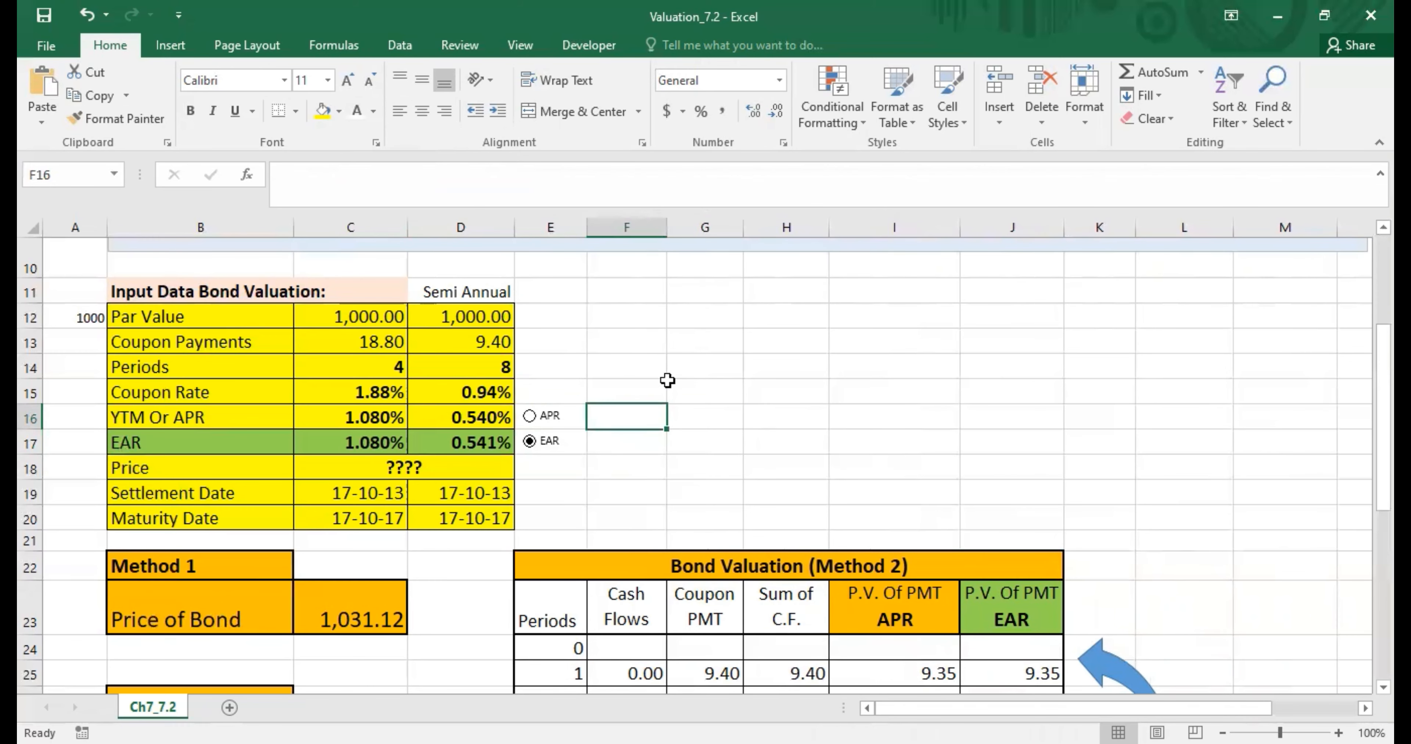
{"action": "left_click", "coordinate": [629, 375]}
- Switch repeatedly between APR and EAR, finishing on APR, to check how the Method 1 bond price in C23 responds
{"action": "left_click", "coordinate": [550, 417]}
{"action": "left_click", "coordinate": [548, 441]}
{"action": "left_click", "coordinate": [548, 417]}
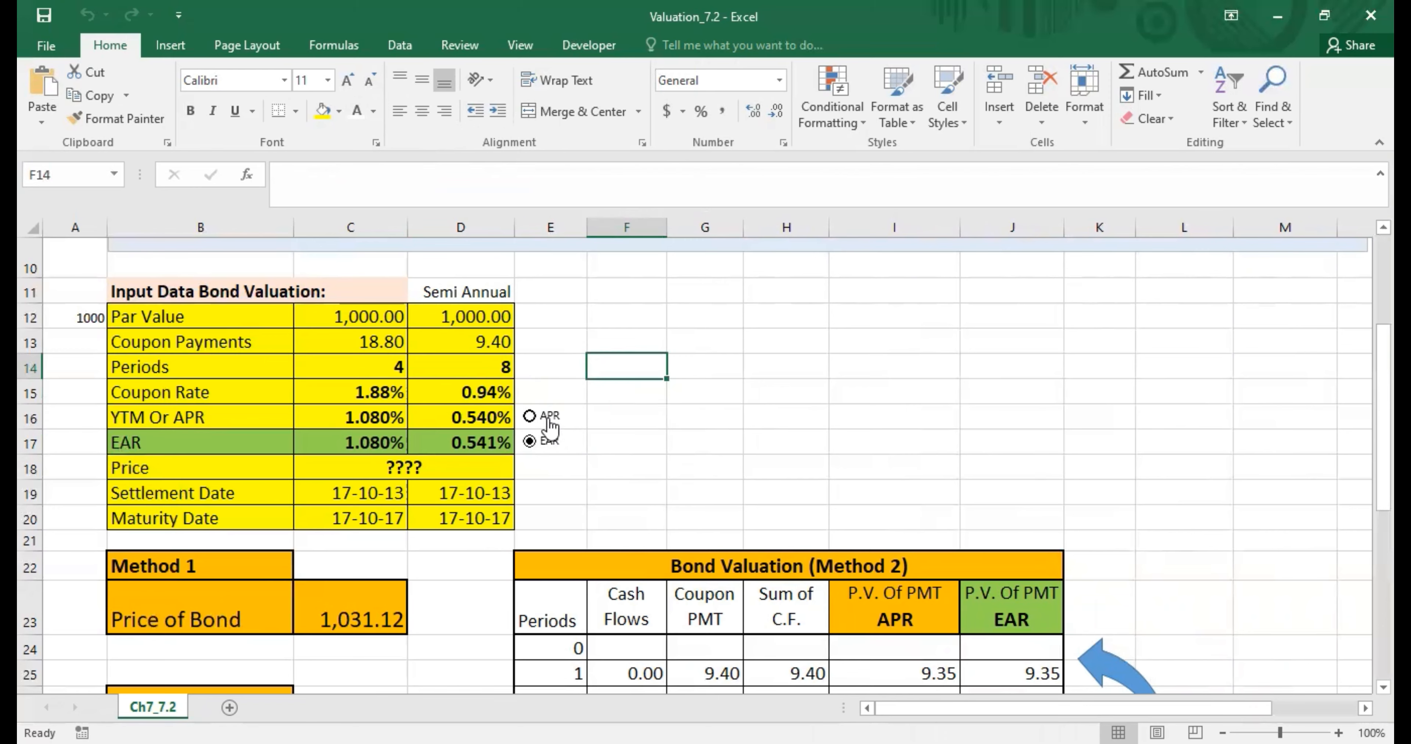
{"action": "left_click", "coordinate": [548, 441]}
{"action": "left_click", "coordinate": [548, 418]}
{"action": "left_click", "coordinate": [548, 442]}
{"action": "left_click", "coordinate": [626, 419]}
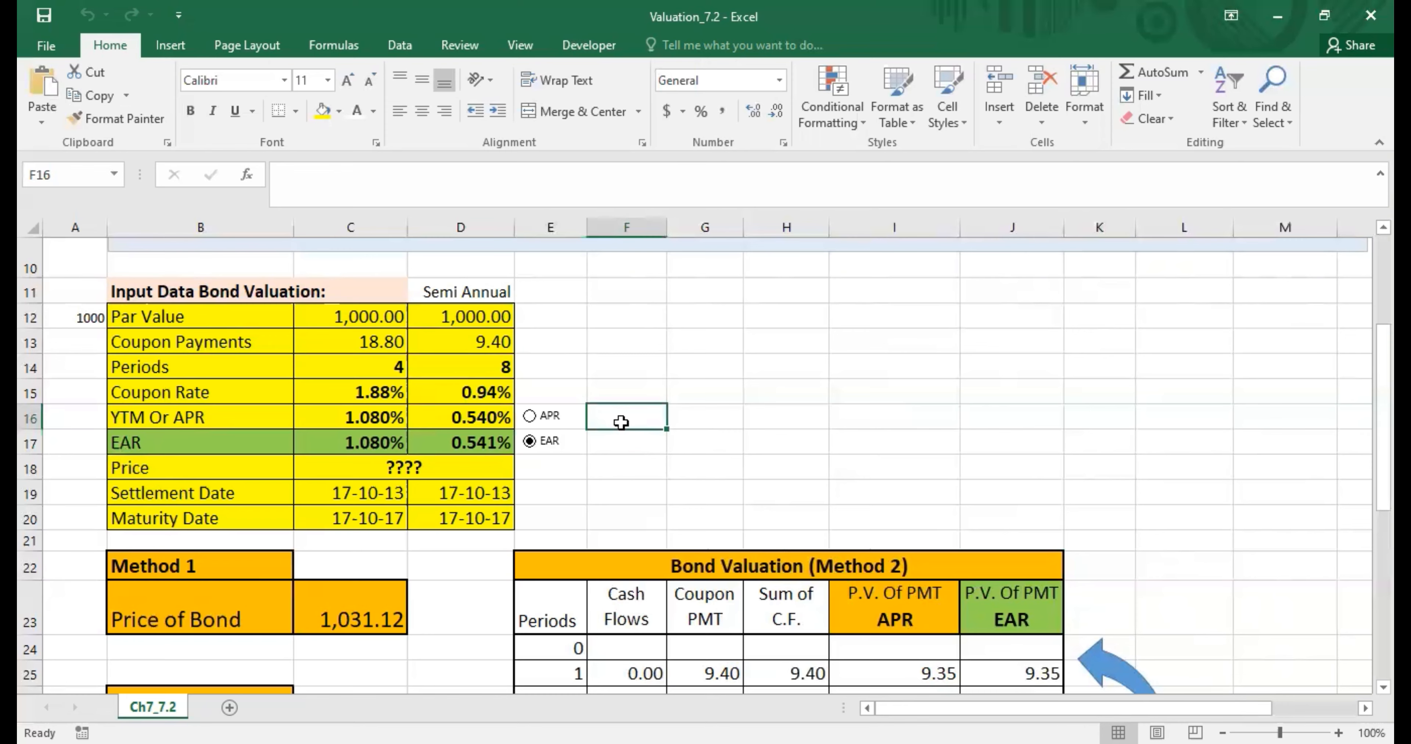
{"action": "left_click", "coordinate": [532, 417]}
{"action": "left_click", "coordinate": [534, 442]}
{"action": "left_click", "coordinate": [539, 417]}
{"action": "left_click", "coordinate": [540, 442]}
{"action": "left_click", "coordinate": [541, 417]}
{"action": "left_click", "coordinate": [541, 443]}
{"action": "left_click", "coordinate": [539, 417]}
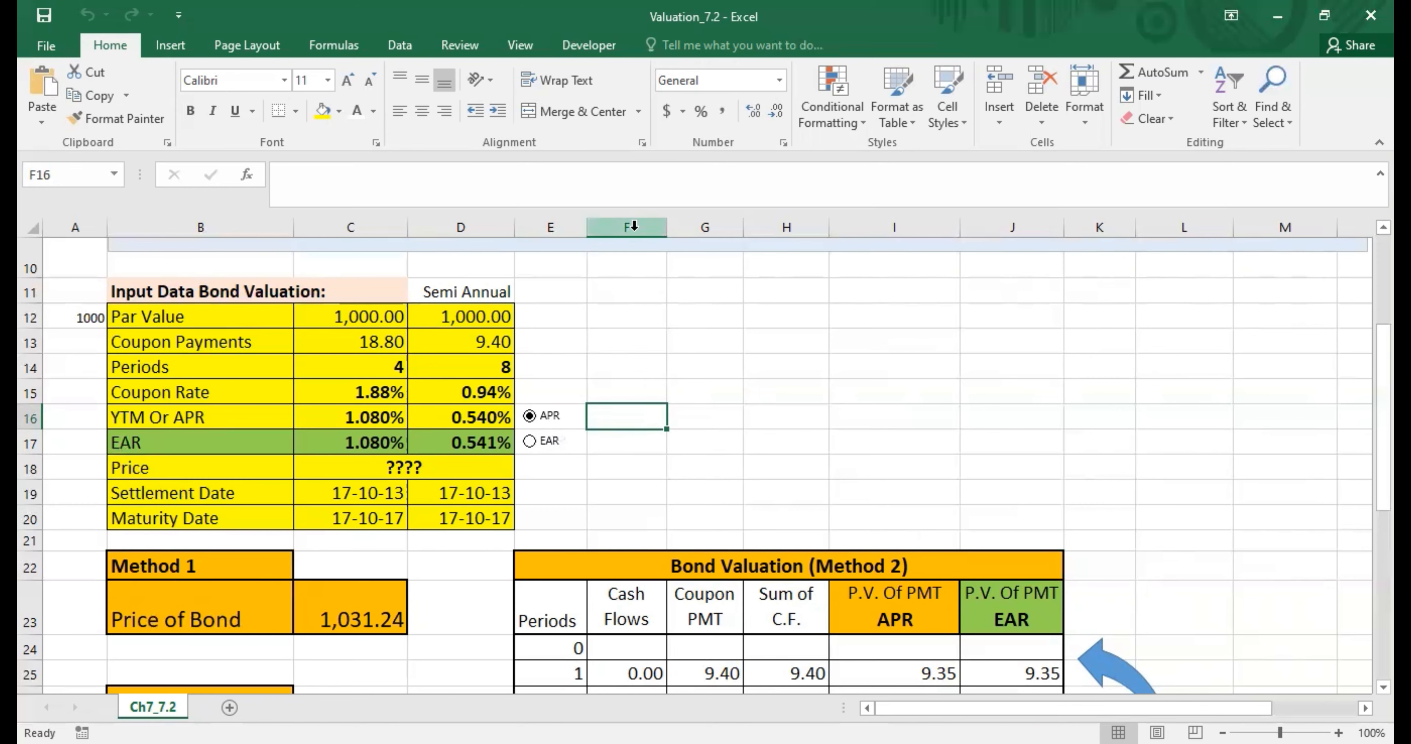
{"action": "left_click", "coordinate": [633, 226]}
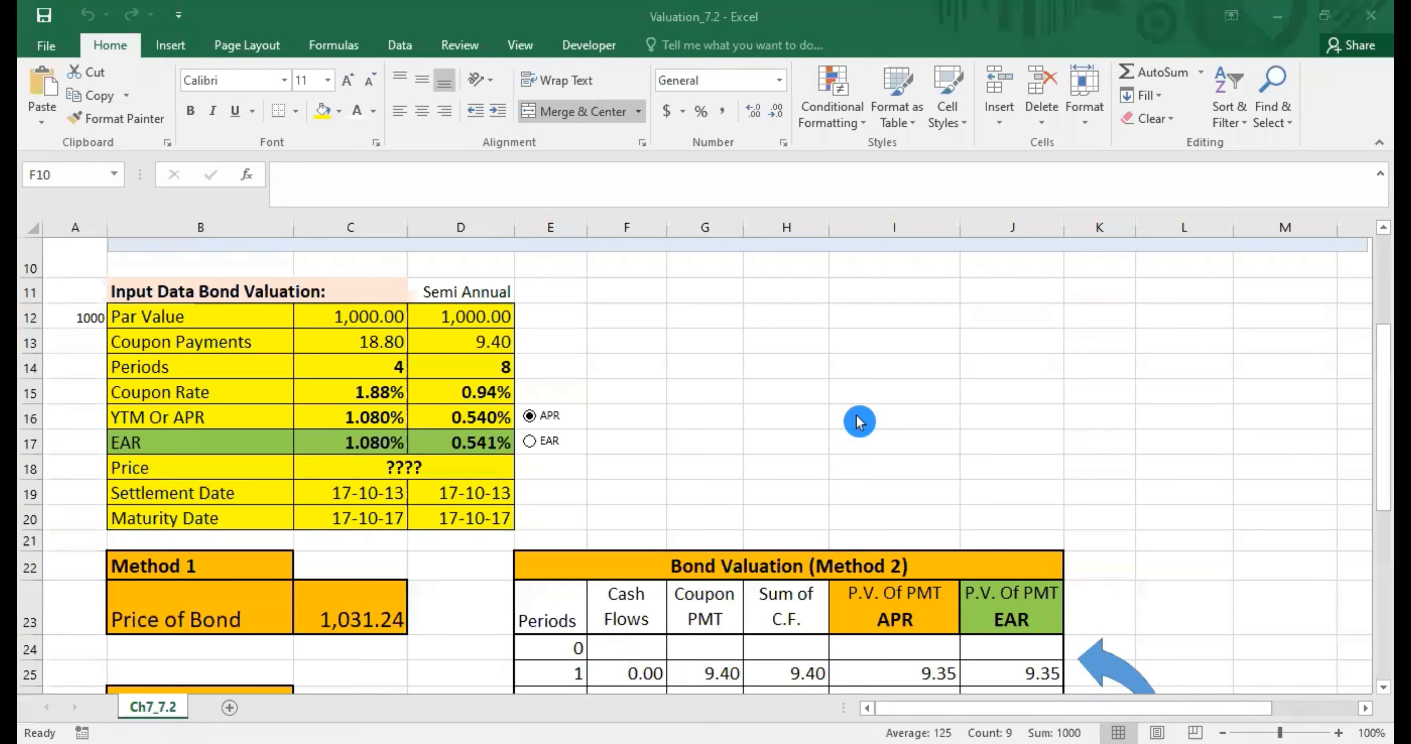
- Compare the bond prices of all methods under APR, then choose EAR and check the Method 1 price in C23
{"action": "left_click", "coordinate": [844, 391]}
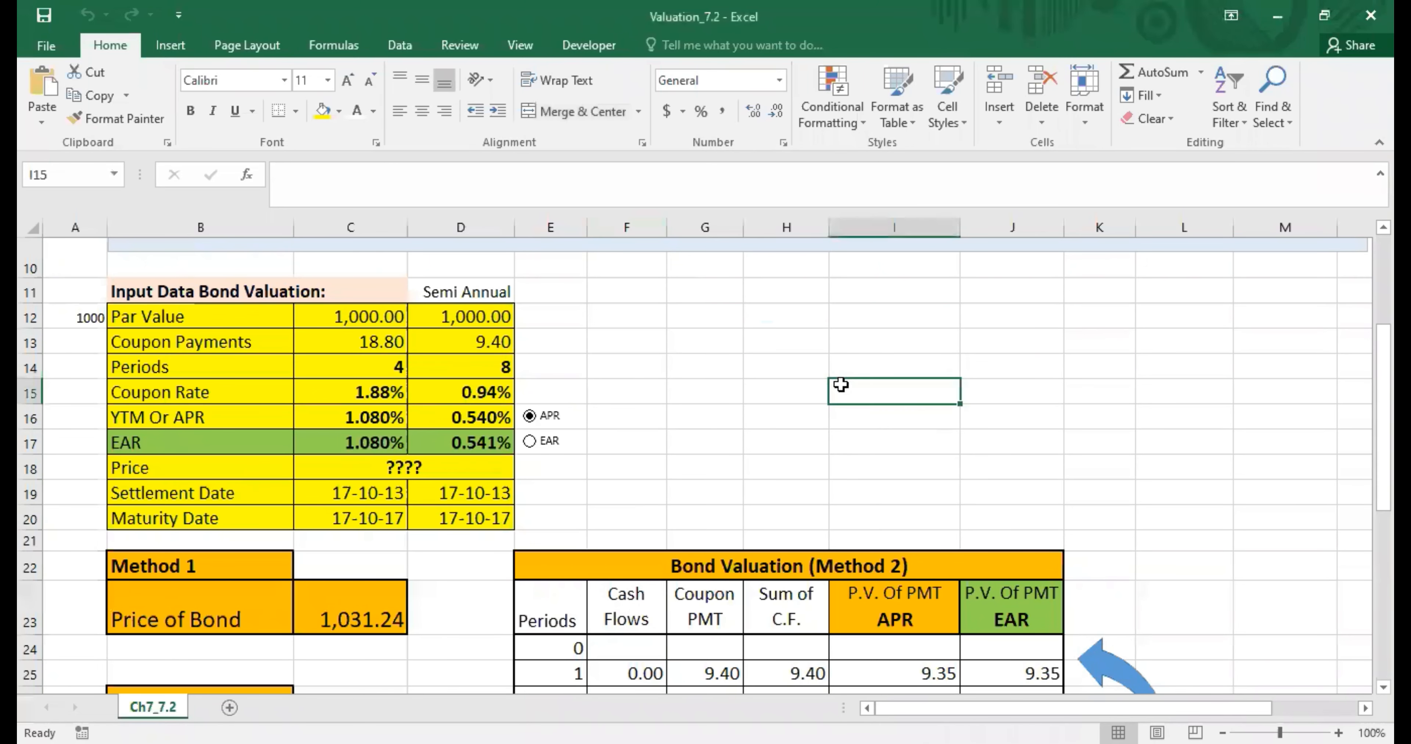
{"action": "scroll", "coordinate": [841, 384], "scroll_direction": "down", "scroll_amount": 2}
{"action": "scroll", "coordinate": [841, 385], "scroll_direction": "down", "scroll_amount": 2}
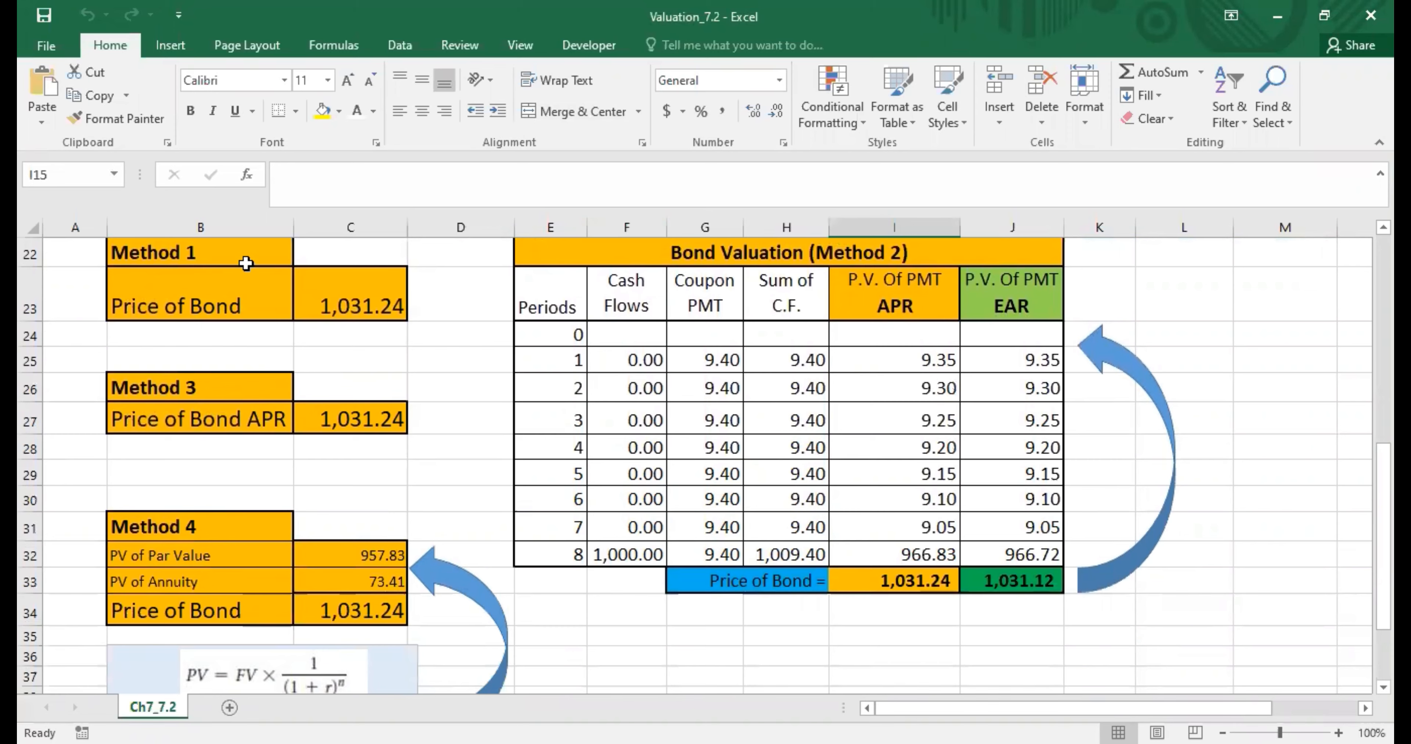
{"action": "left_click", "coordinate": [213, 290]}
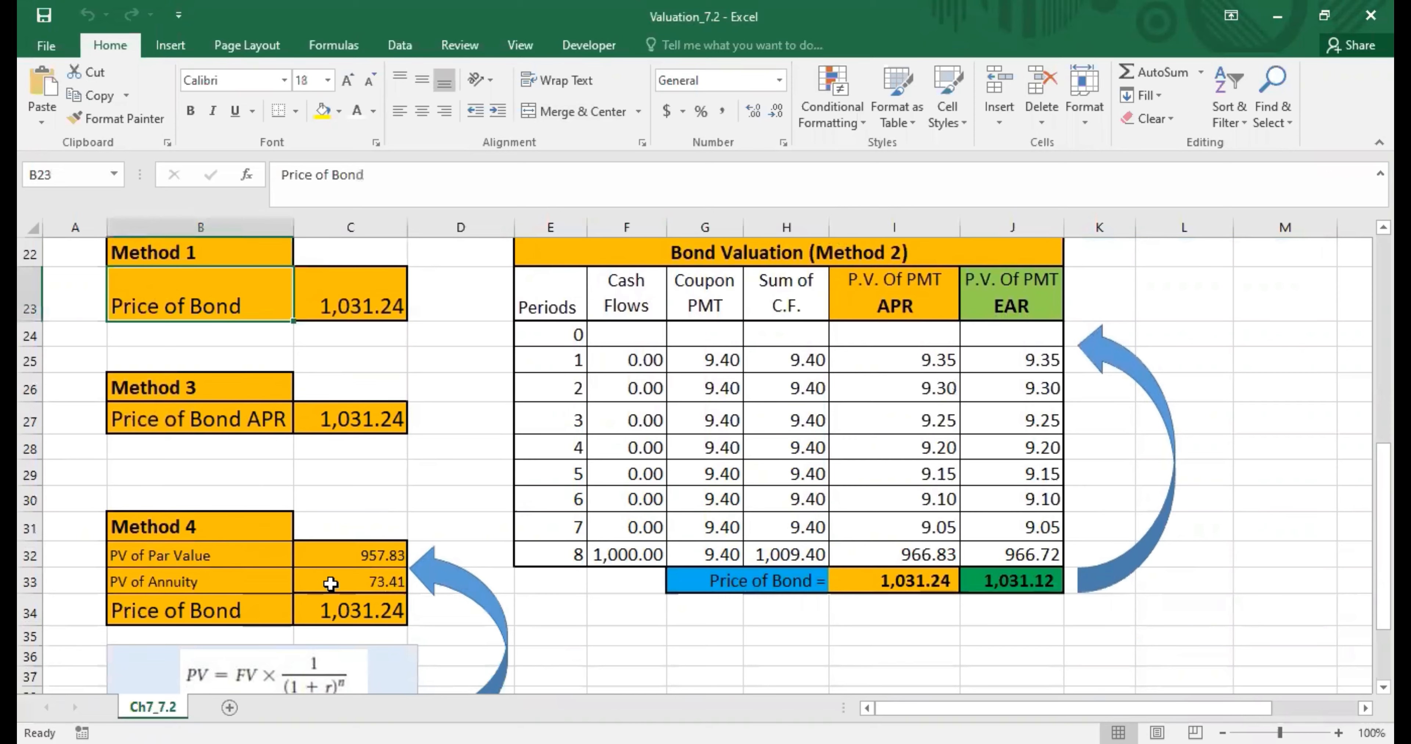
{"action": "scroll", "coordinate": [670, 595], "scroll_direction": "up", "scroll_amount": 2}
{"action": "scroll", "coordinate": [669, 595], "scroll_direction": "up", "scroll_amount": 2}
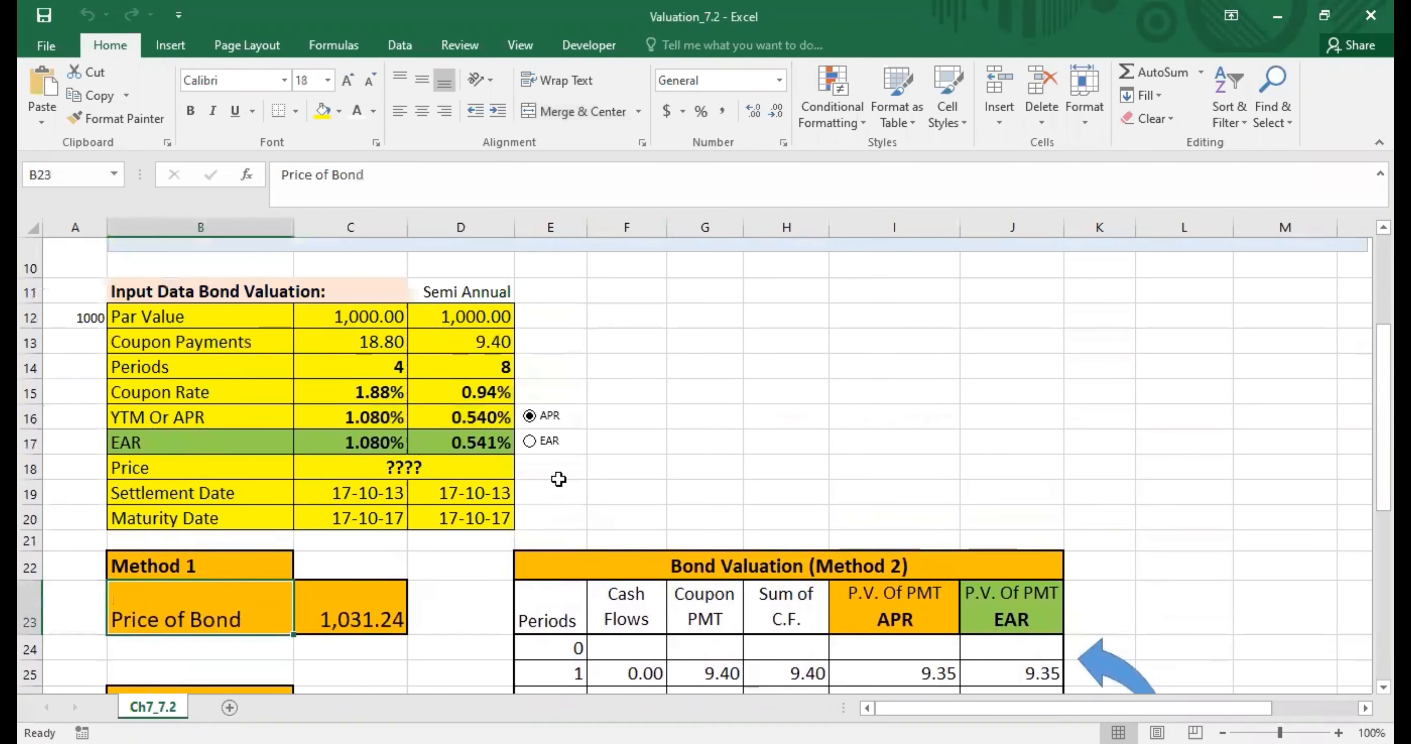
{"action": "left_click", "coordinate": [529, 442]}
{"action": "left_click", "coordinate": [386, 602]}
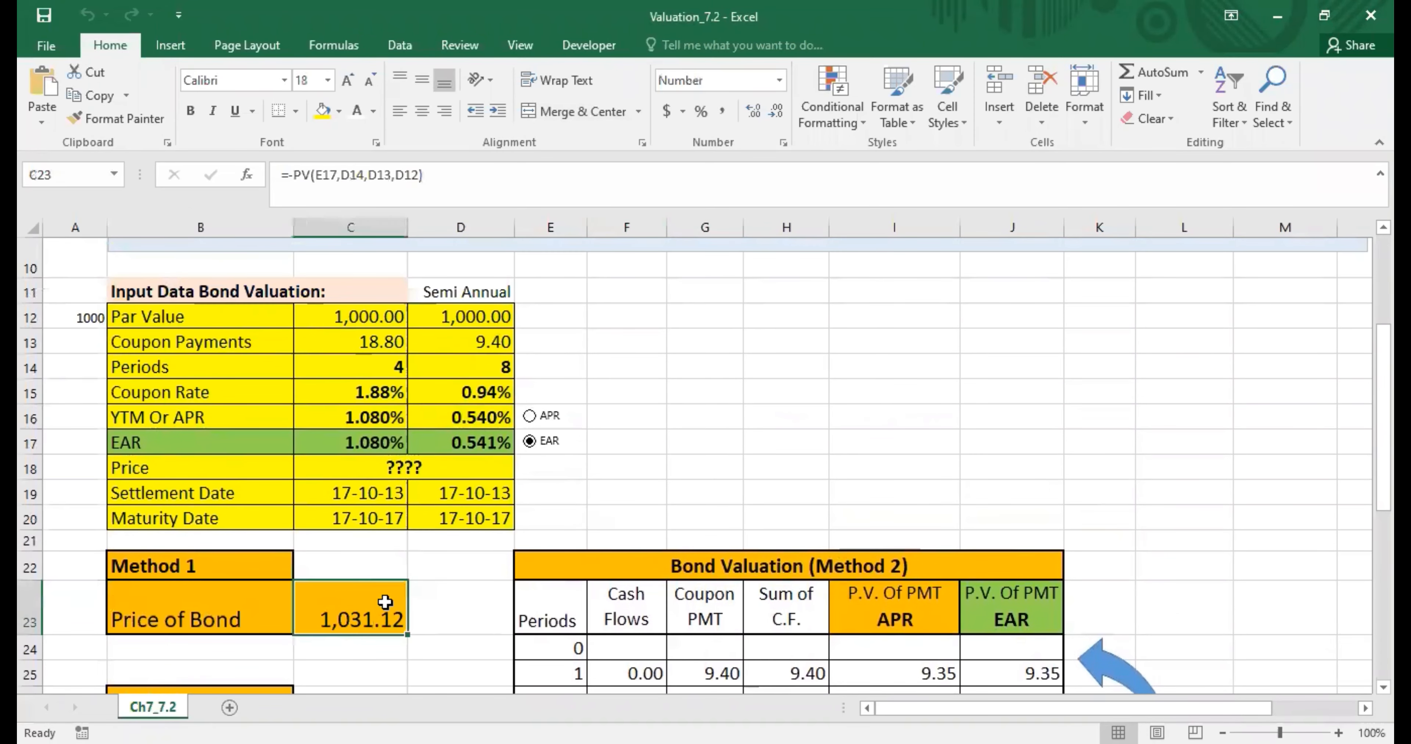
- Replace the rate reference in the Method 4 PV of Par Value formula in C32 with E17, giving =(D12/(1+E17)^D14)
{"action": "scroll", "coordinate": [384, 608], "scroll_direction": "down", "scroll_amount": 4}
{"action": "left_click", "coordinate": [353, 621]}
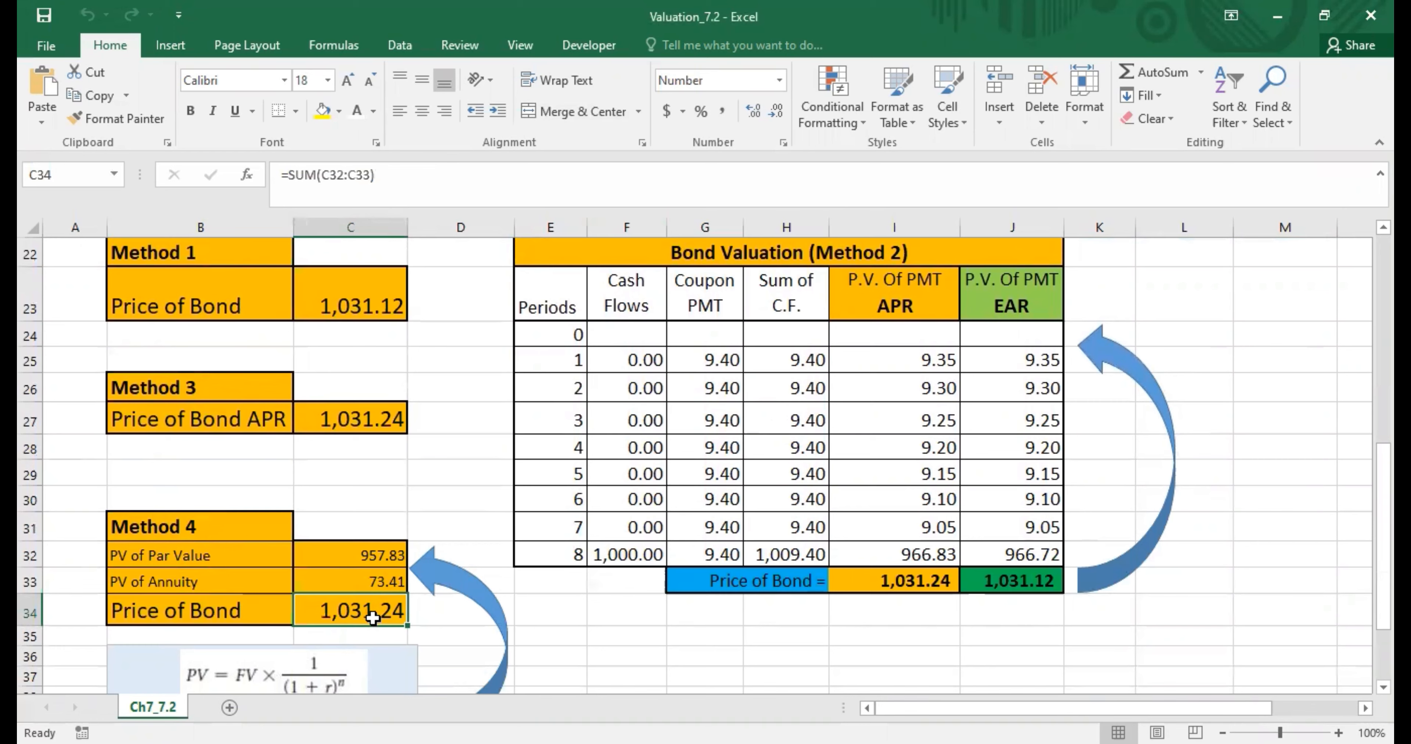
{"action": "left_click", "coordinate": [384, 558]}
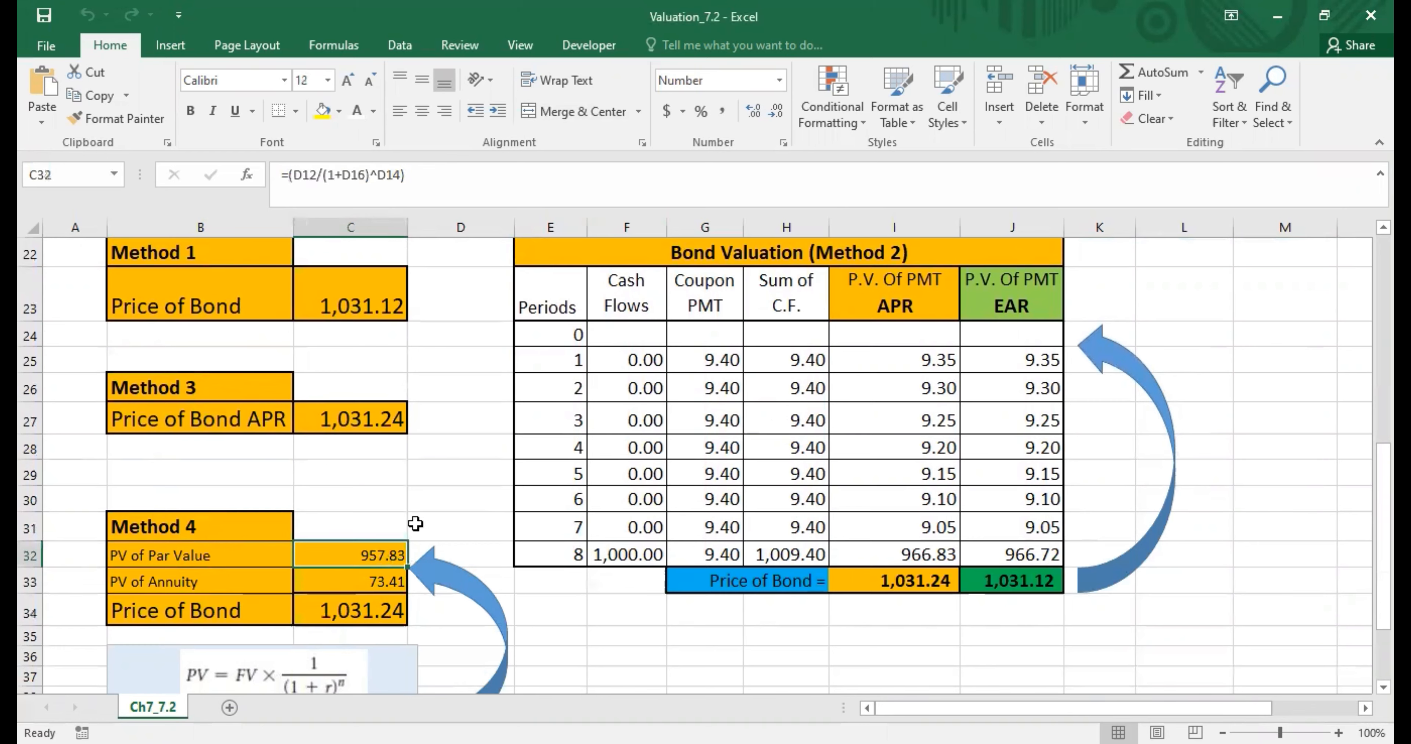
{"action": "left_click", "coordinate": [352, 176]}
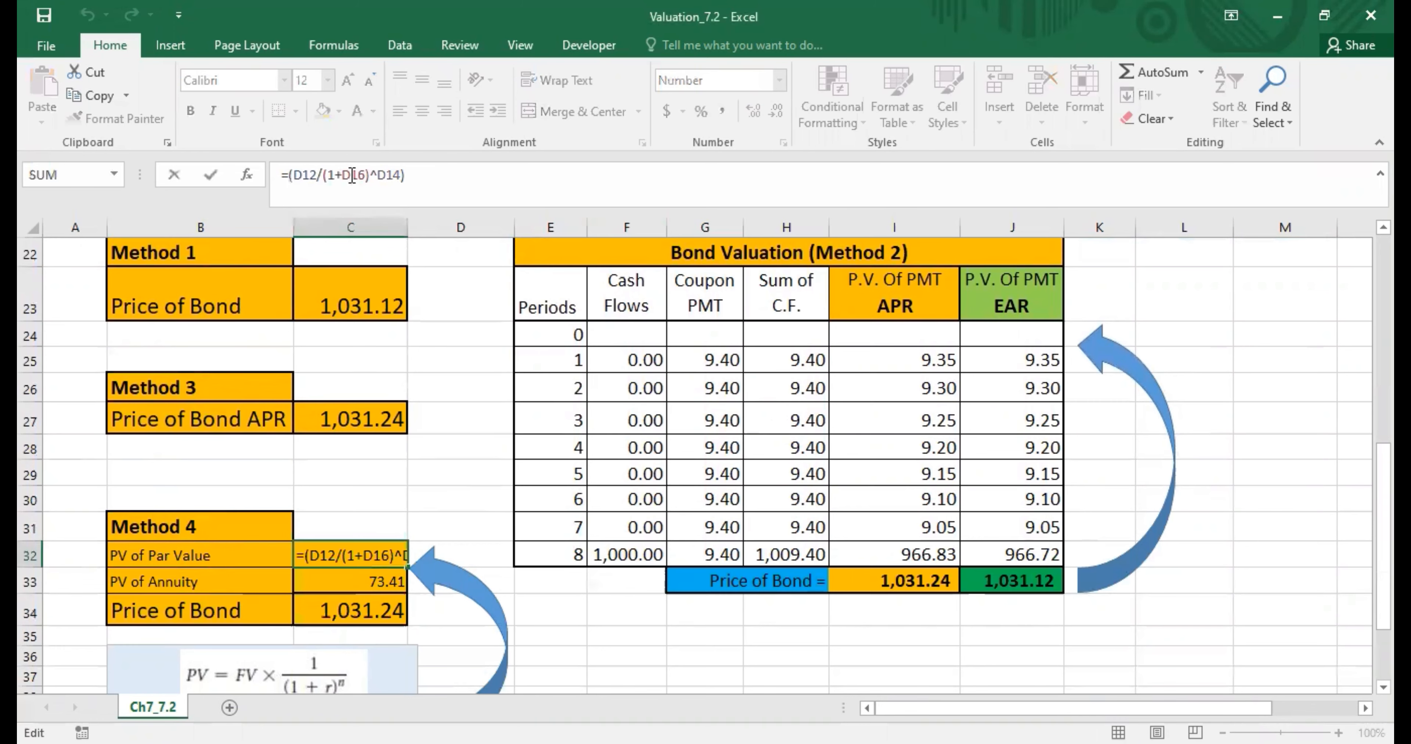
{"action": "double_click", "coordinate": [352, 175]}
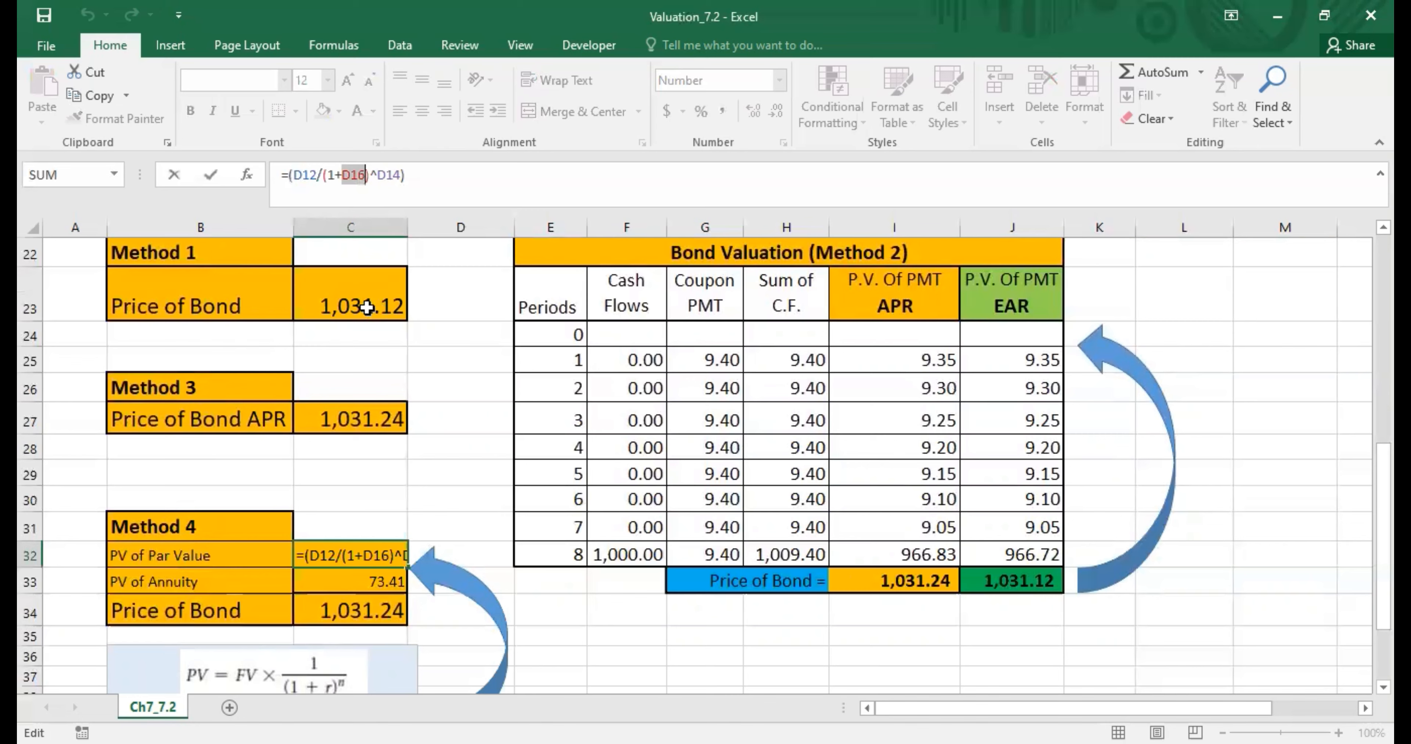
{"action": "type", "text": "E17"}
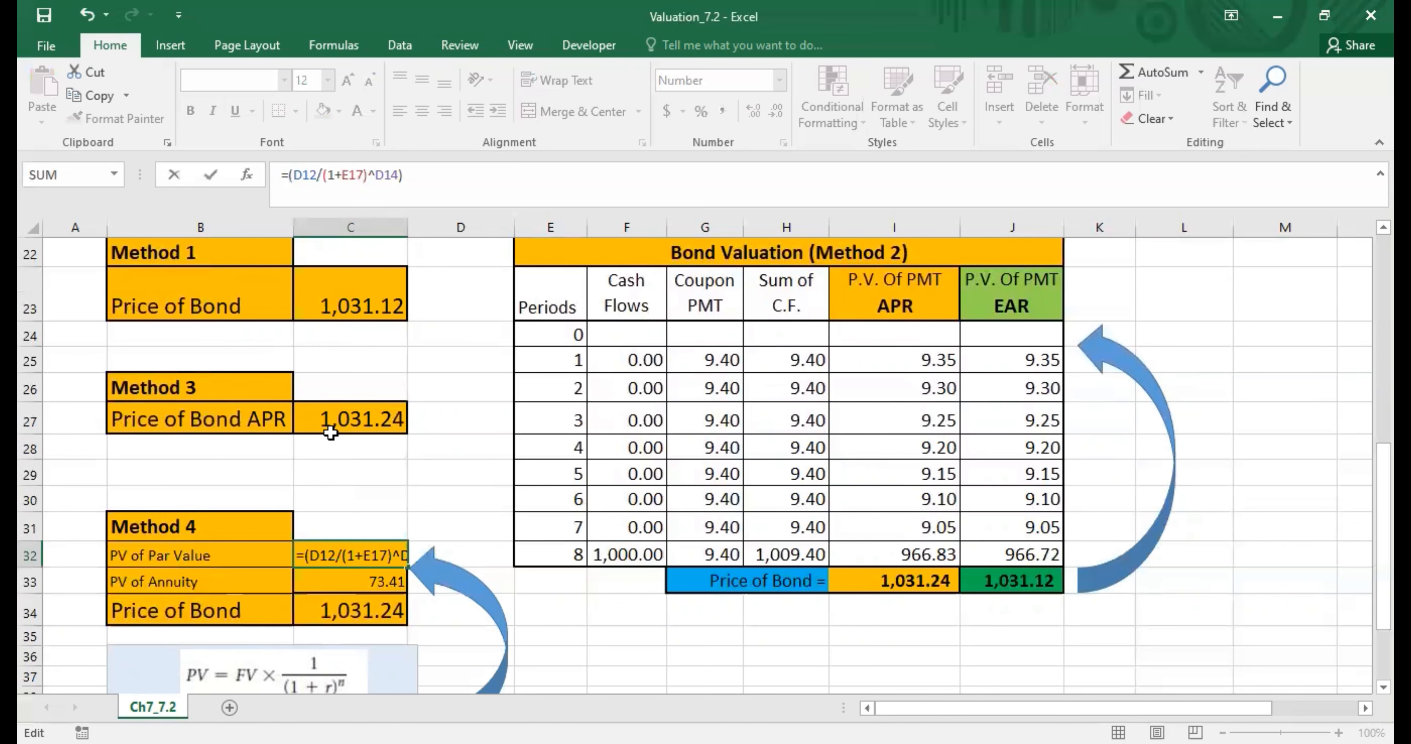
{"action": "key", "text": "Return"}
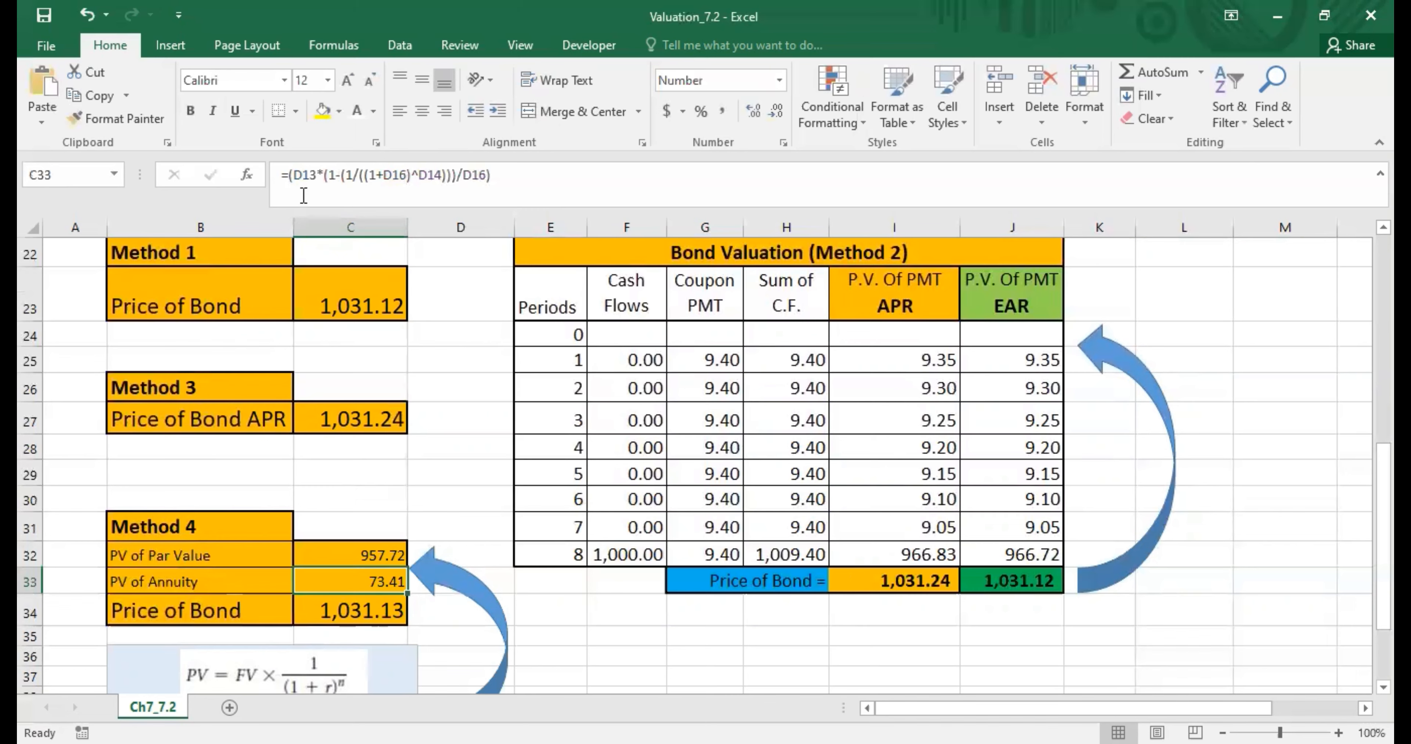
- Replace both rate references in the PV of Annuity formula in C33 with E17, giving =(D13*(1-(1/((1+E17)^D14)))/E17)
{"action": "left_click", "coordinate": [383, 175]}
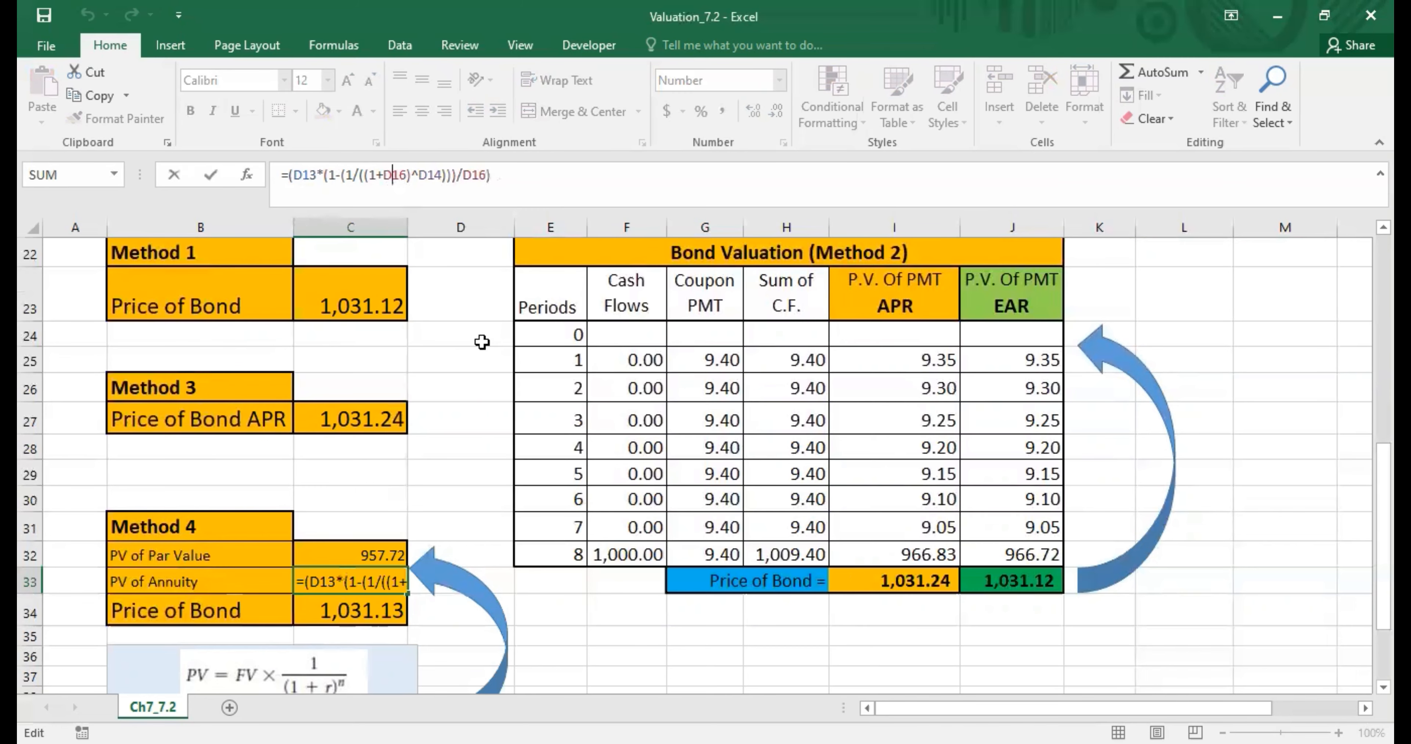
{"action": "key", "text": "shift+Right"}
{"action": "key", "text": "shift+Right"}
{"action": "key", "text": "shift+Right"}
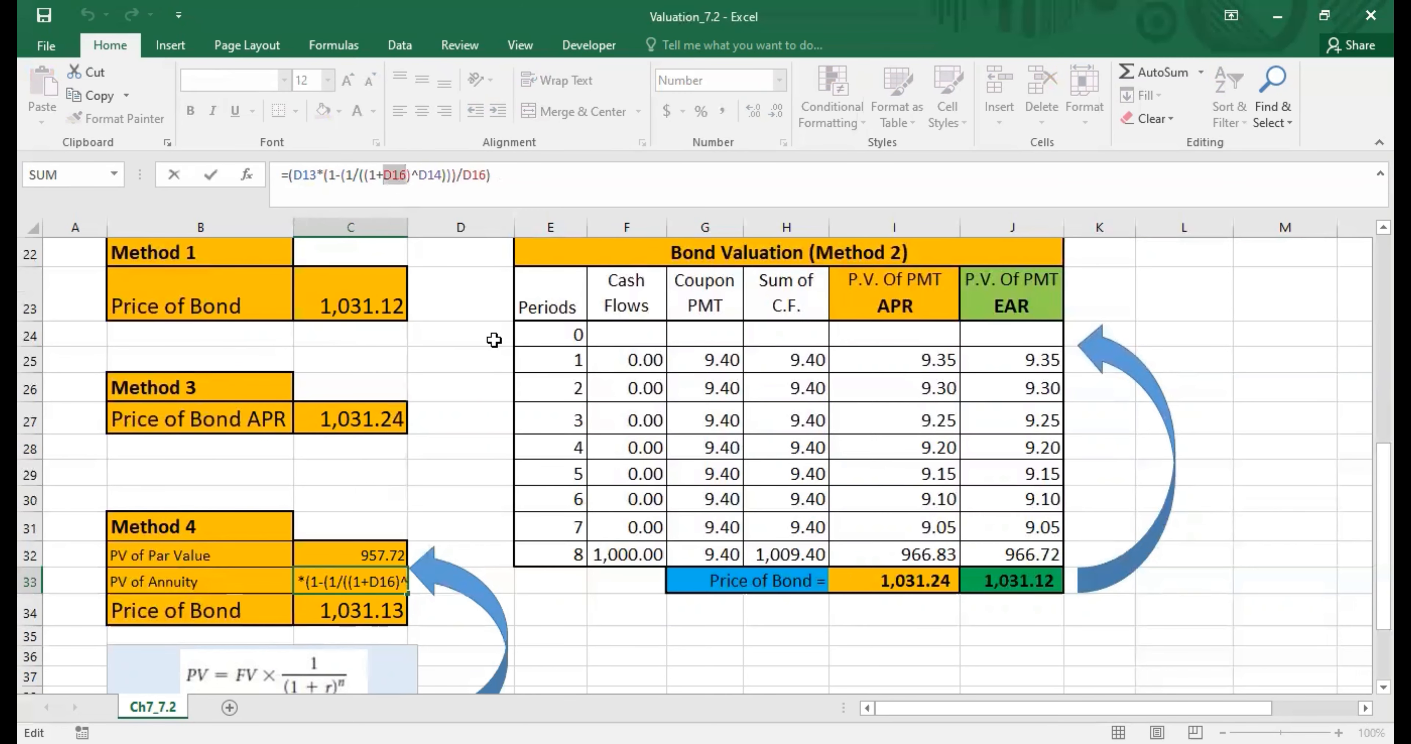
{"action": "type", "text": "E"}
{"action": "type", "text": "17"}
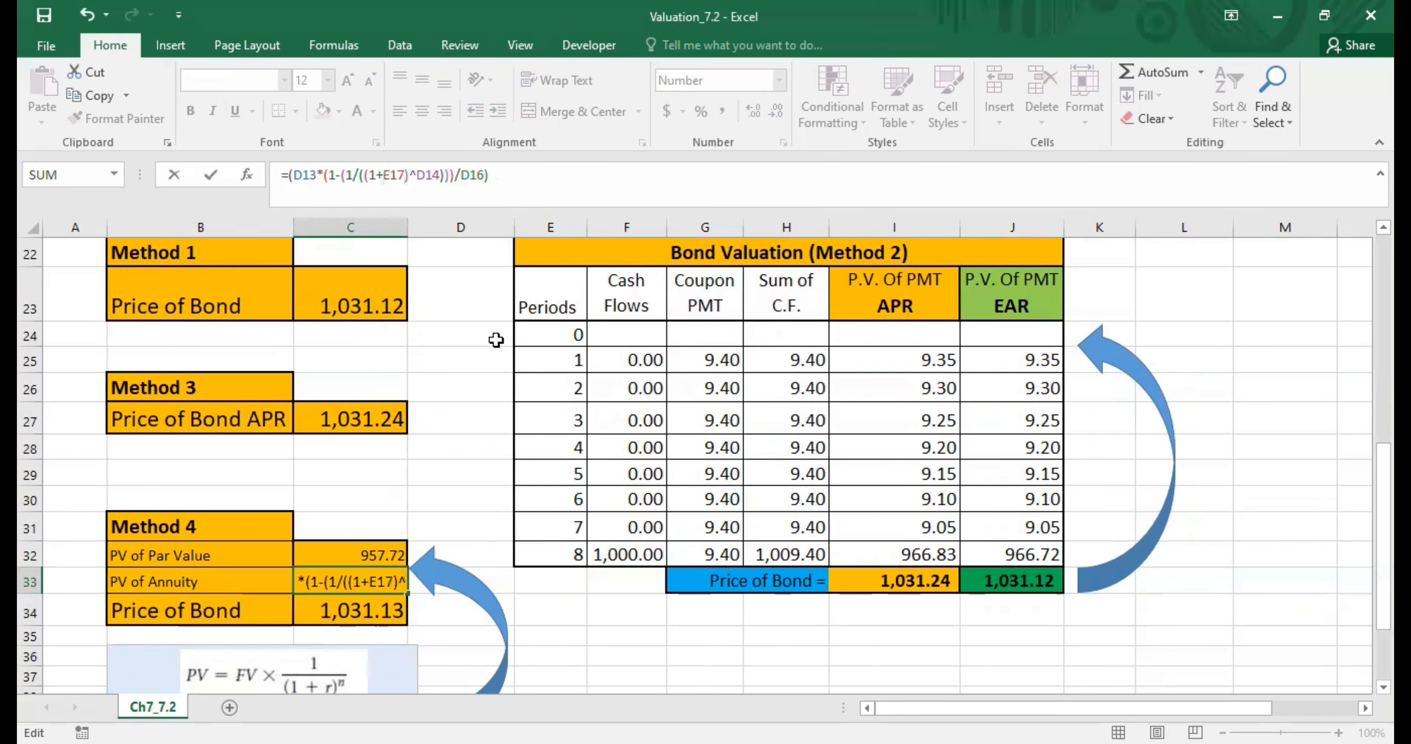
{"action": "key", "text": "Right"}
{"action": "key", "text": "shift+Right"}
{"action": "key", "text": "shift+Right"}
{"action": "key", "text": "shift+Right"}
{"action": "type", "text": "E17"}
{"action": "key", "text": "Return"}
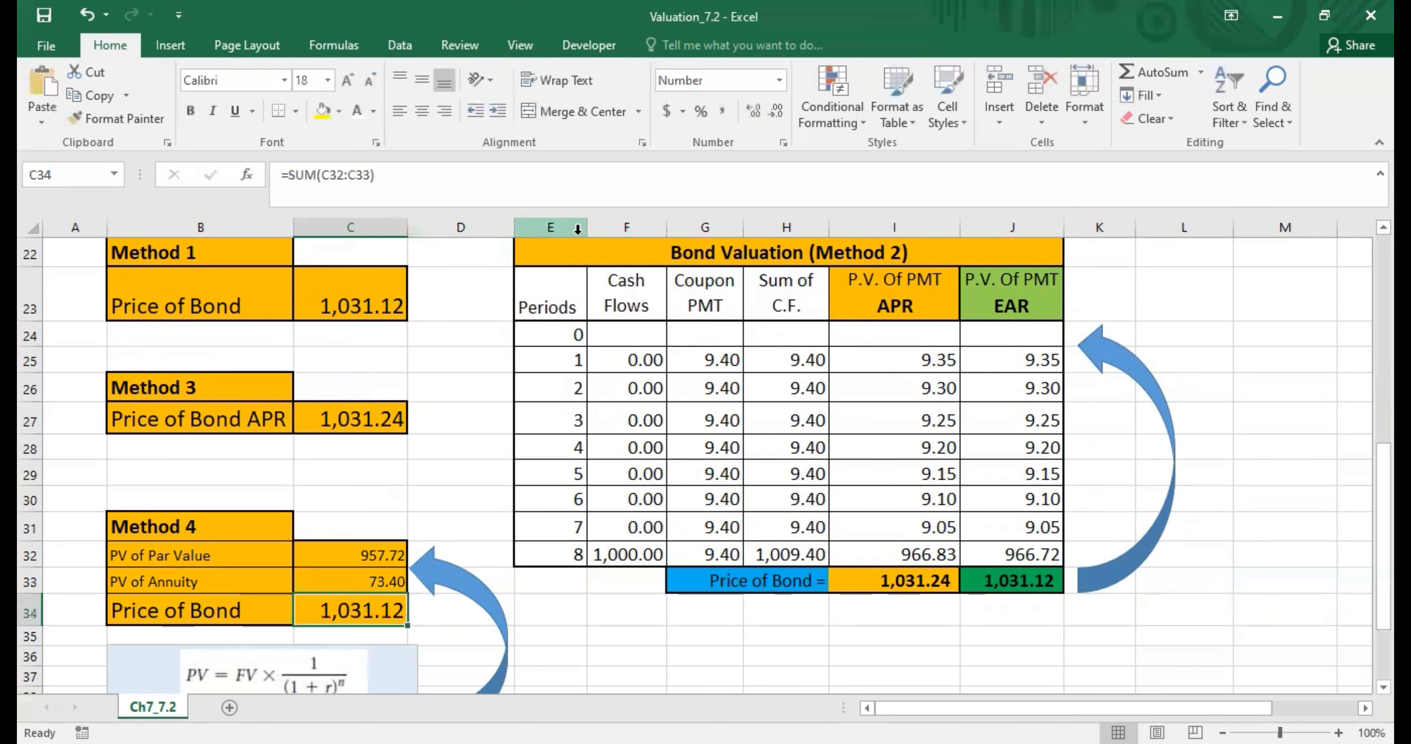
- Switch to APR and back to EAR, comparing the Method 1 price in C23 with the Method 4 price in C34 each time
{"action": "left_click", "coordinate": [382, 308]}
{"action": "left_click", "coordinate": [361, 610]}
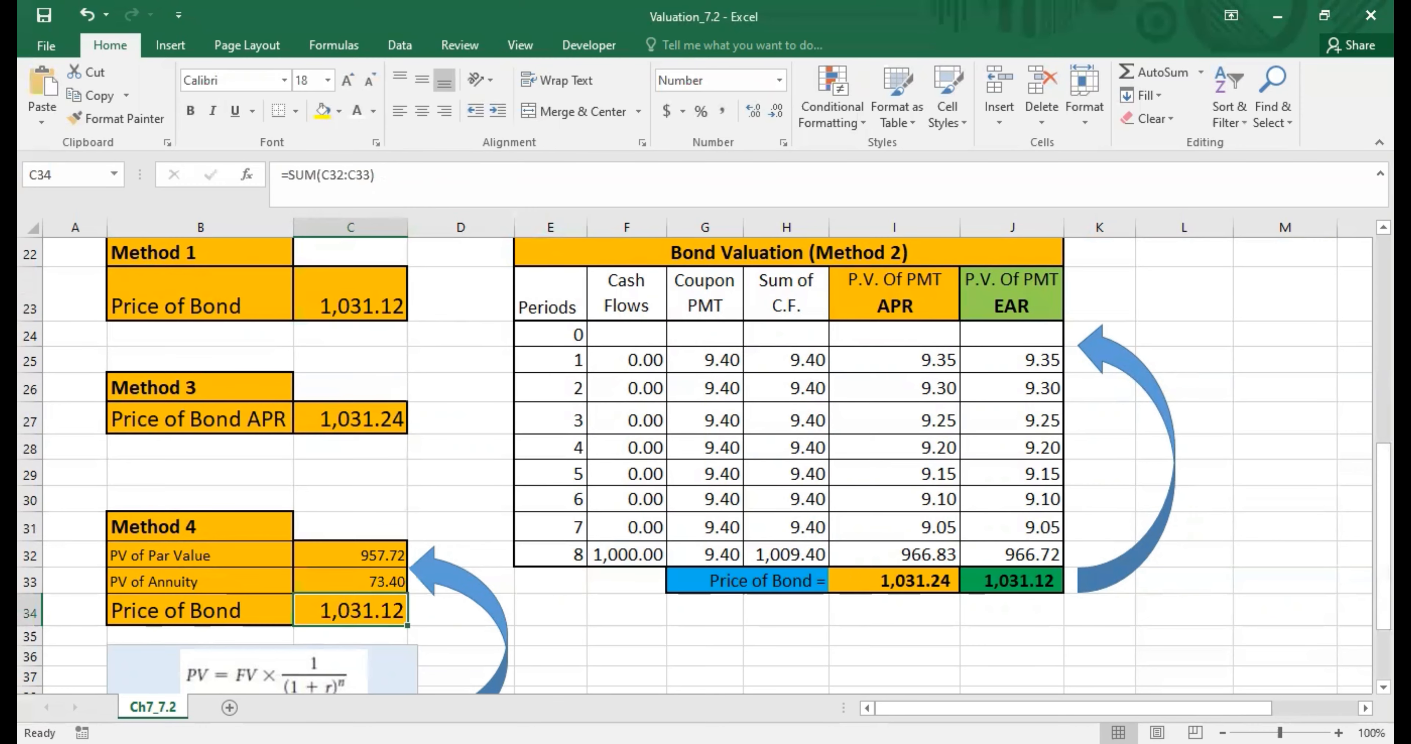
{"action": "left_click", "coordinate": [1222, 733]}
{"action": "left_click", "coordinate": [1222, 733]}
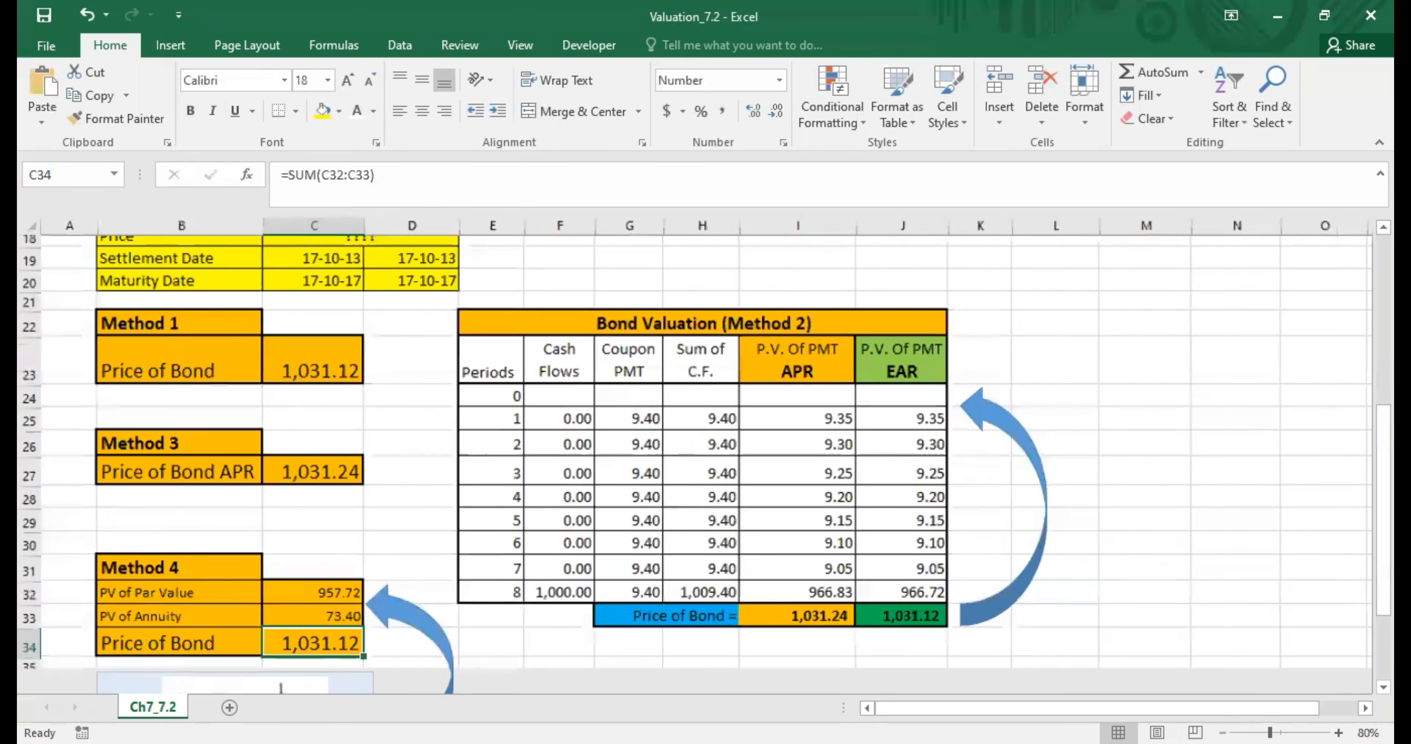
{"action": "left_click", "coordinate": [427, 263]}
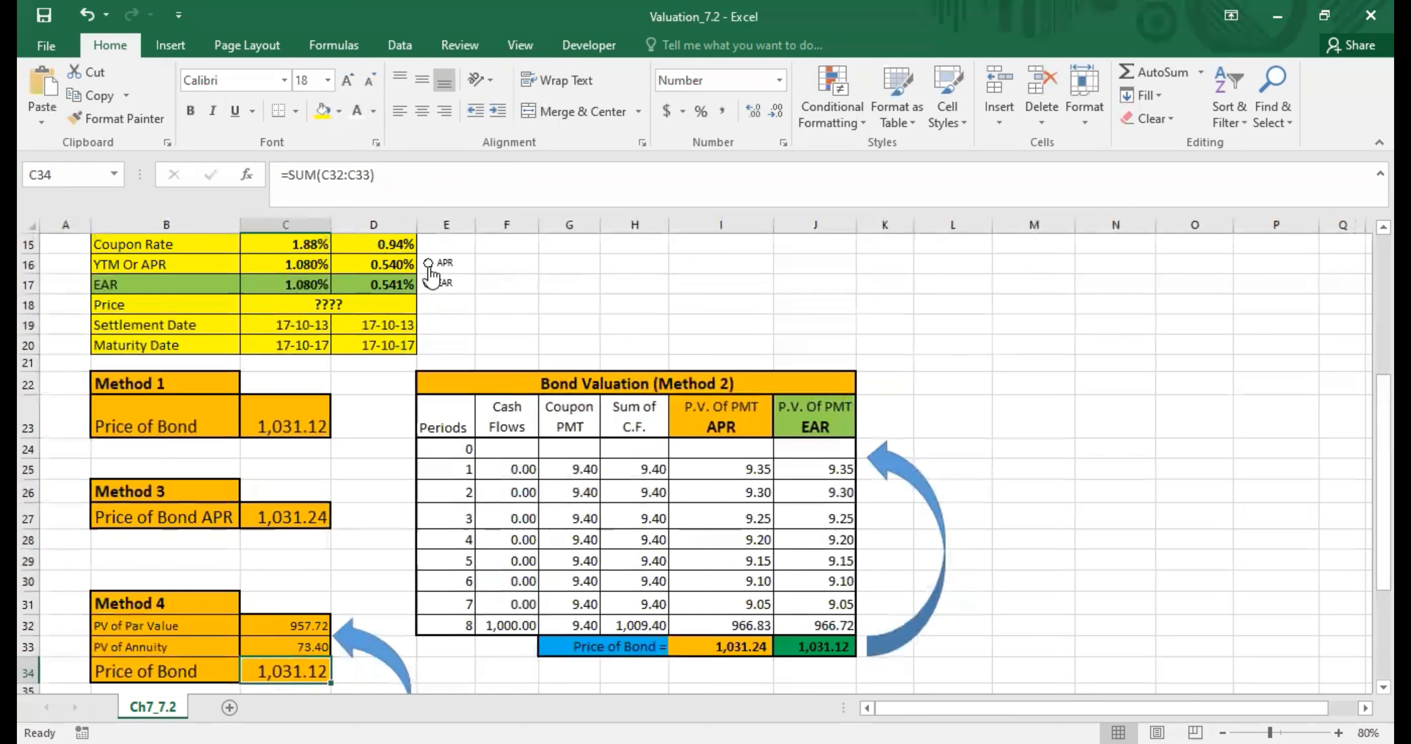
{"action": "left_click", "coordinate": [316, 420]}
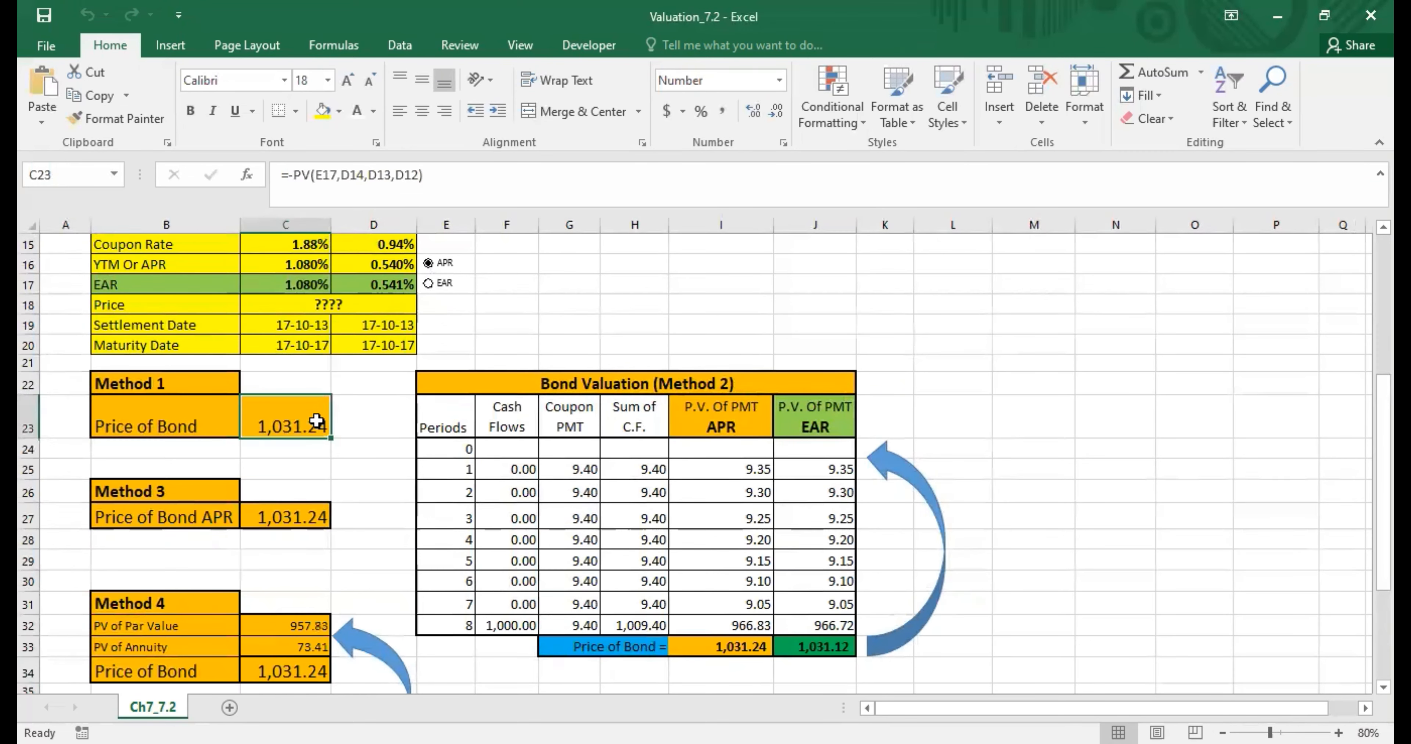
{"action": "left_click", "coordinate": [283, 671]}
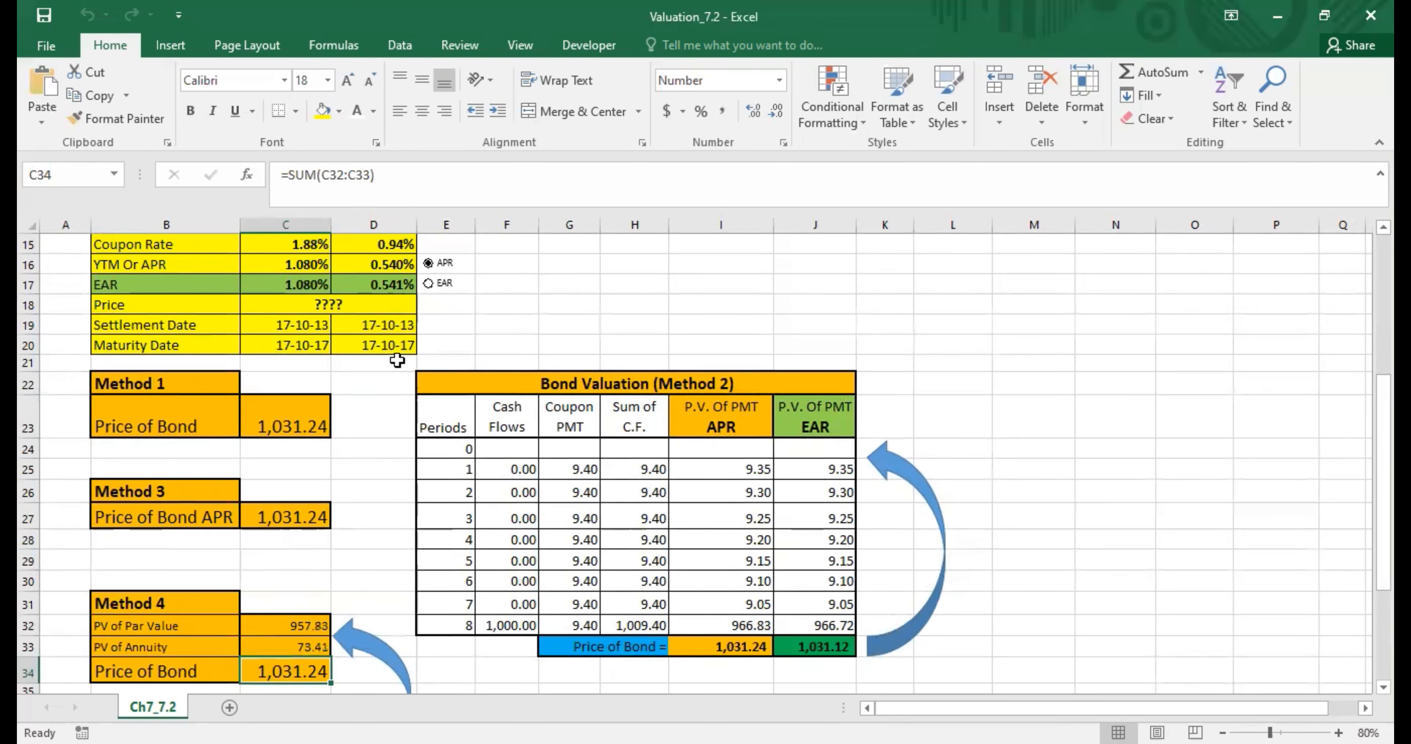
{"action": "left_click", "coordinate": [428, 283]}
{"action": "left_click", "coordinate": [303, 421]}
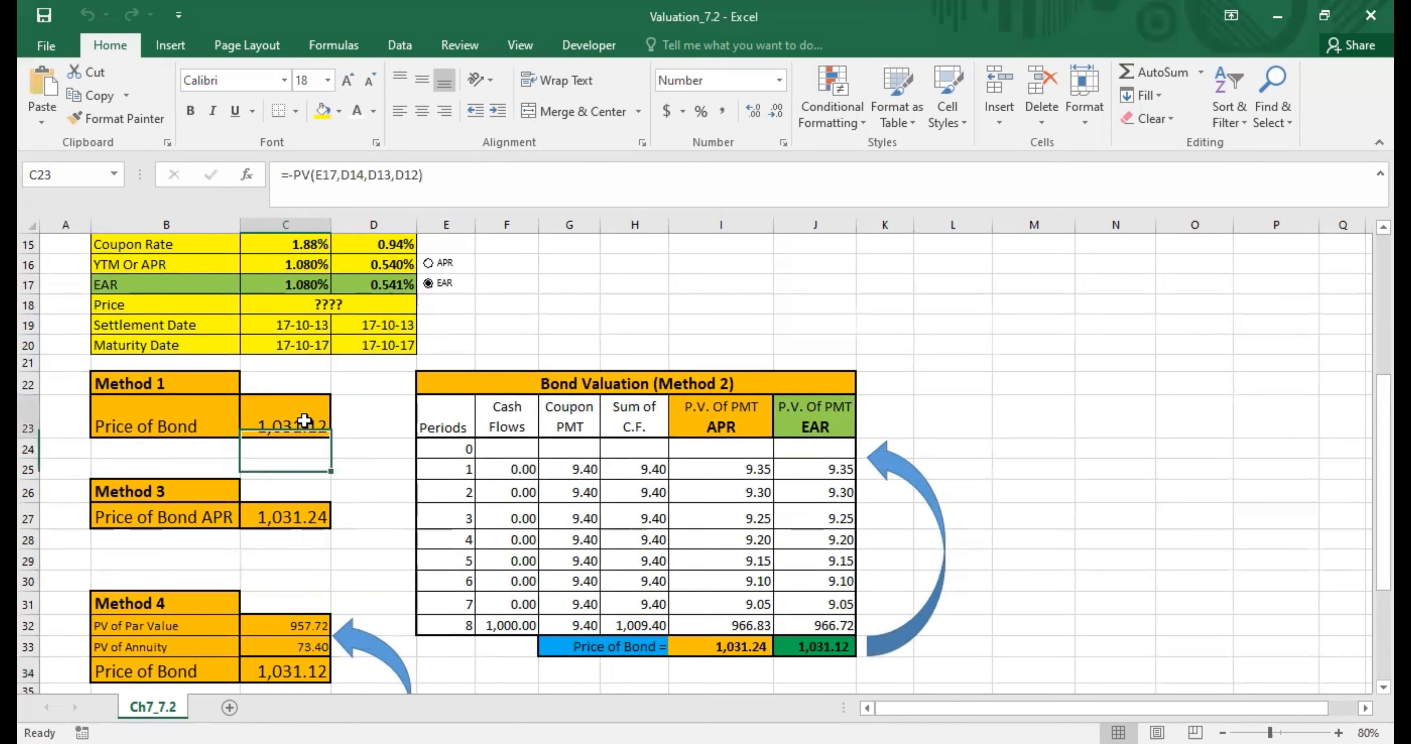
{"action": "left_click", "coordinate": [293, 679]}
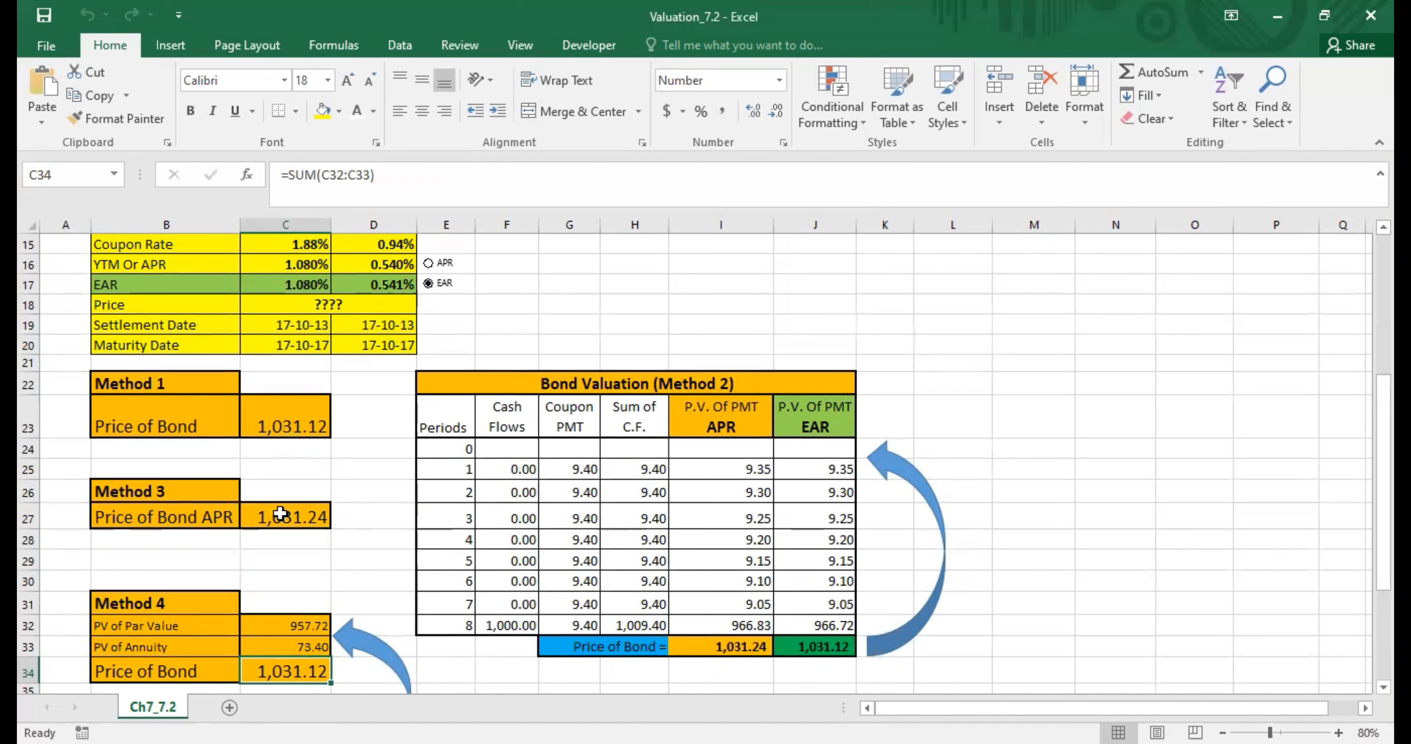
- Inspect the Method 3 price formula in C27 and the Method 2 bond price totals in I33 and J33
{"action": "left_click", "coordinate": [305, 513]}
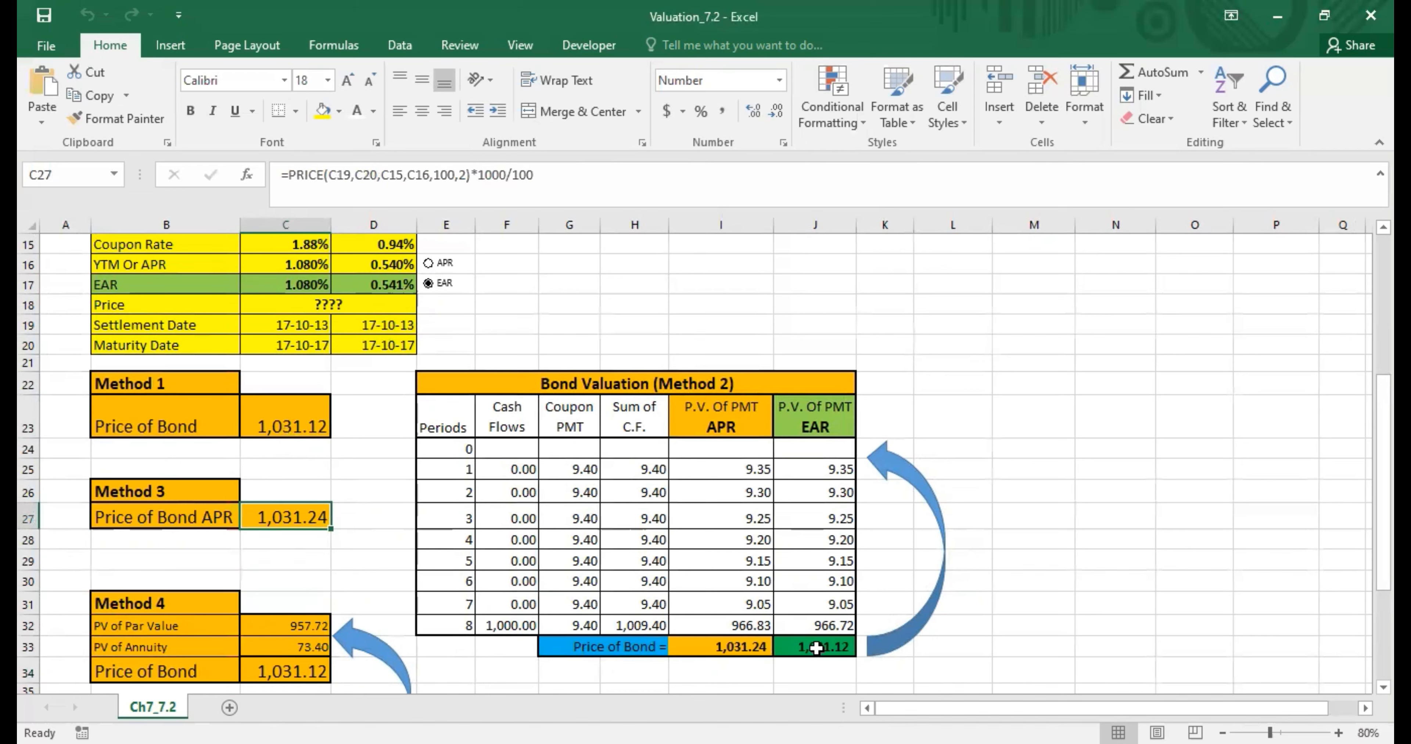
{"action": "left_click", "coordinate": [746, 651]}
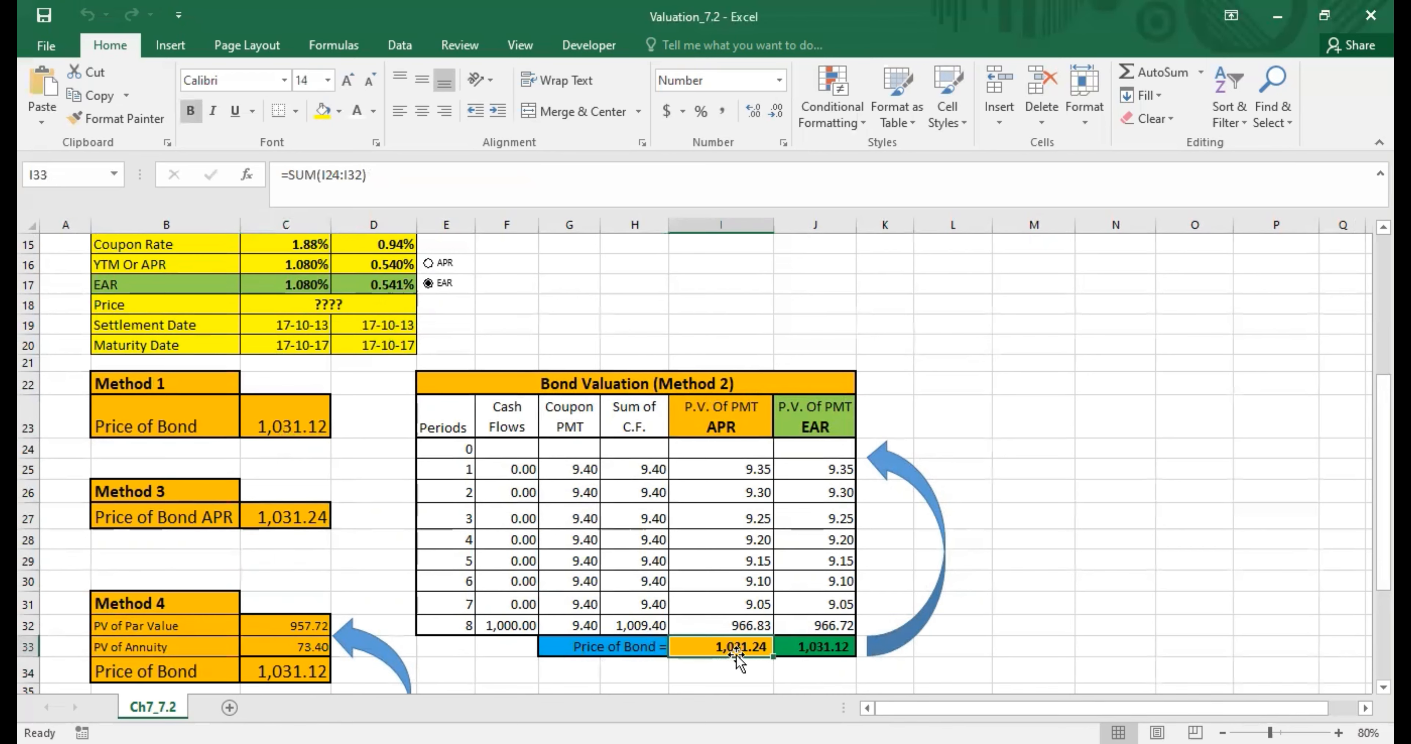
{"action": "left_click", "coordinate": [824, 645]}
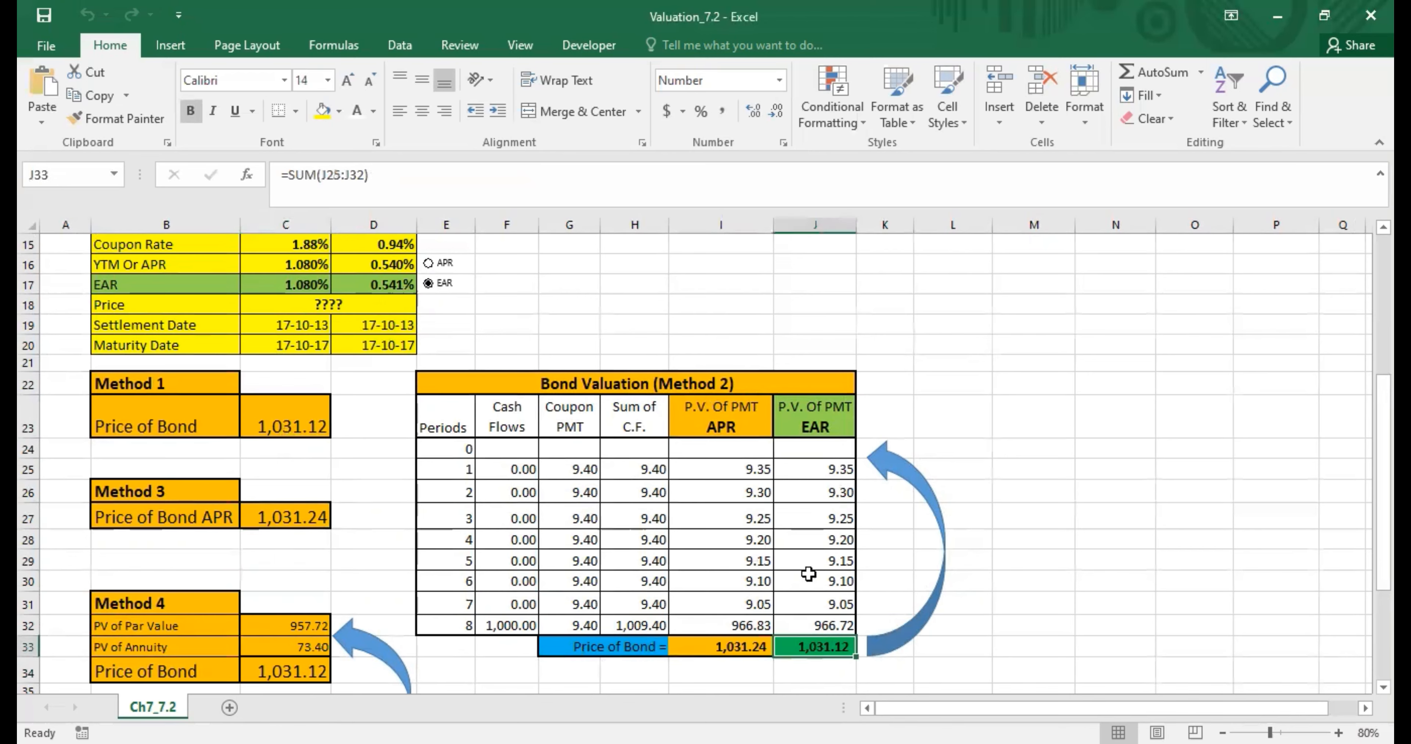
- Change the rate reference in J25 to $E$17, fill the formula down to J32, and check the total in J33
{"action": "left_click", "coordinate": [835, 474]}
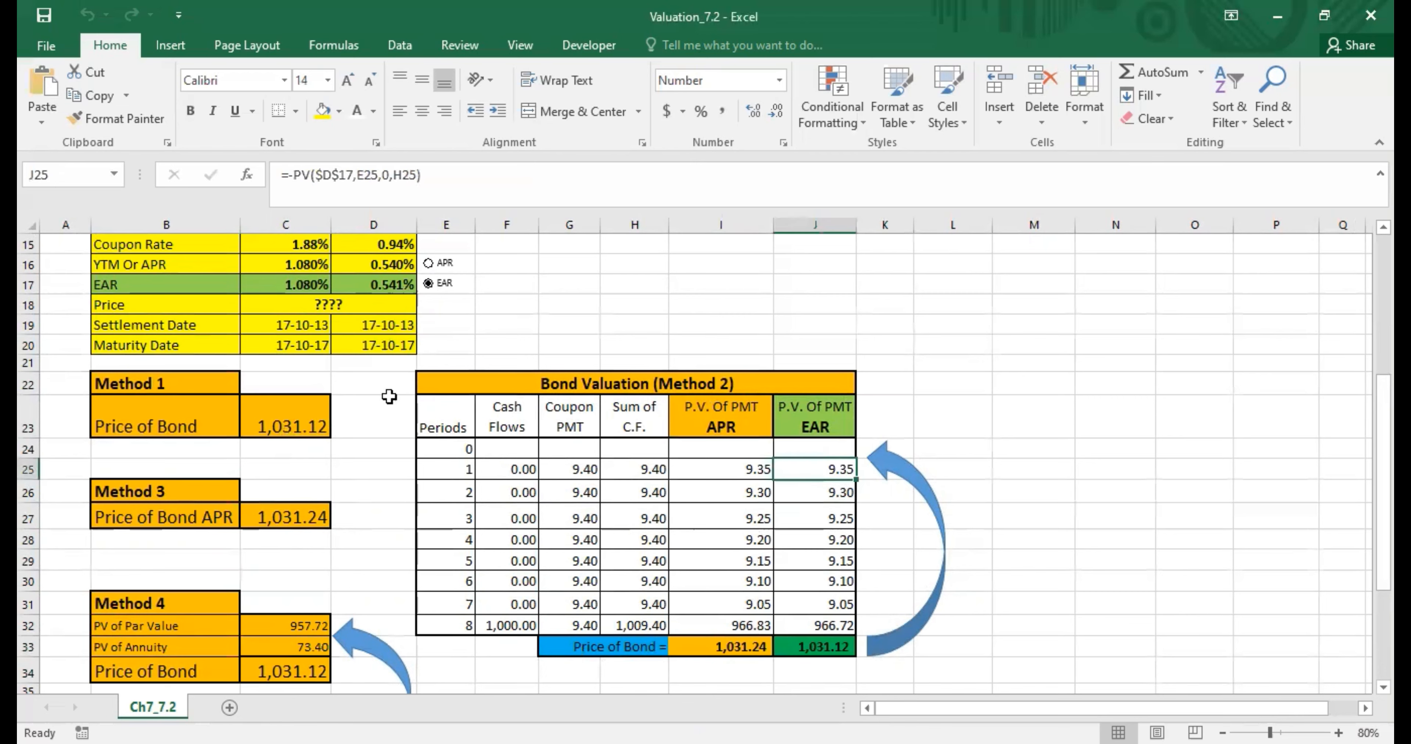
{"action": "left_click", "coordinate": [333, 175]}
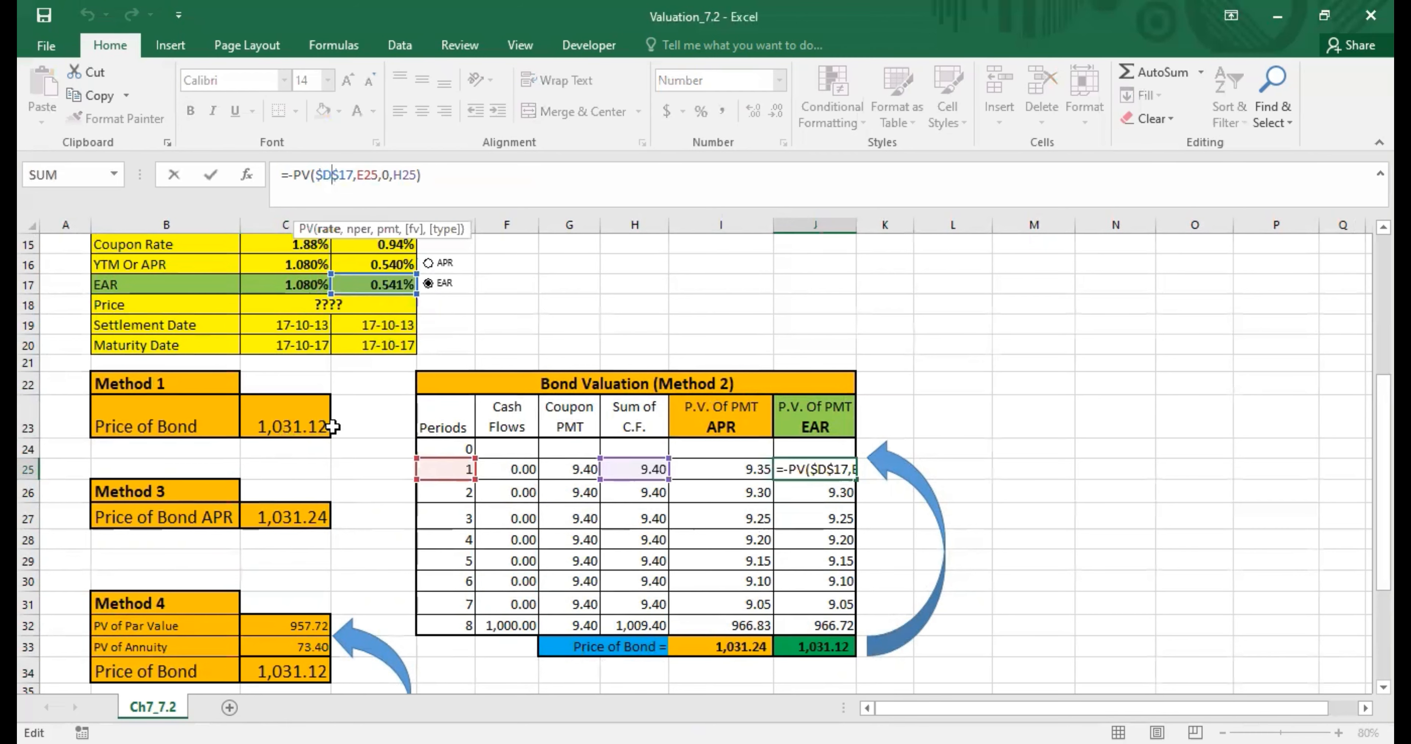
{"action": "key", "text": "shift+Left"}
{"action": "type", "text": "E"}
{"action": "key", "text": "ctrl+Return"}
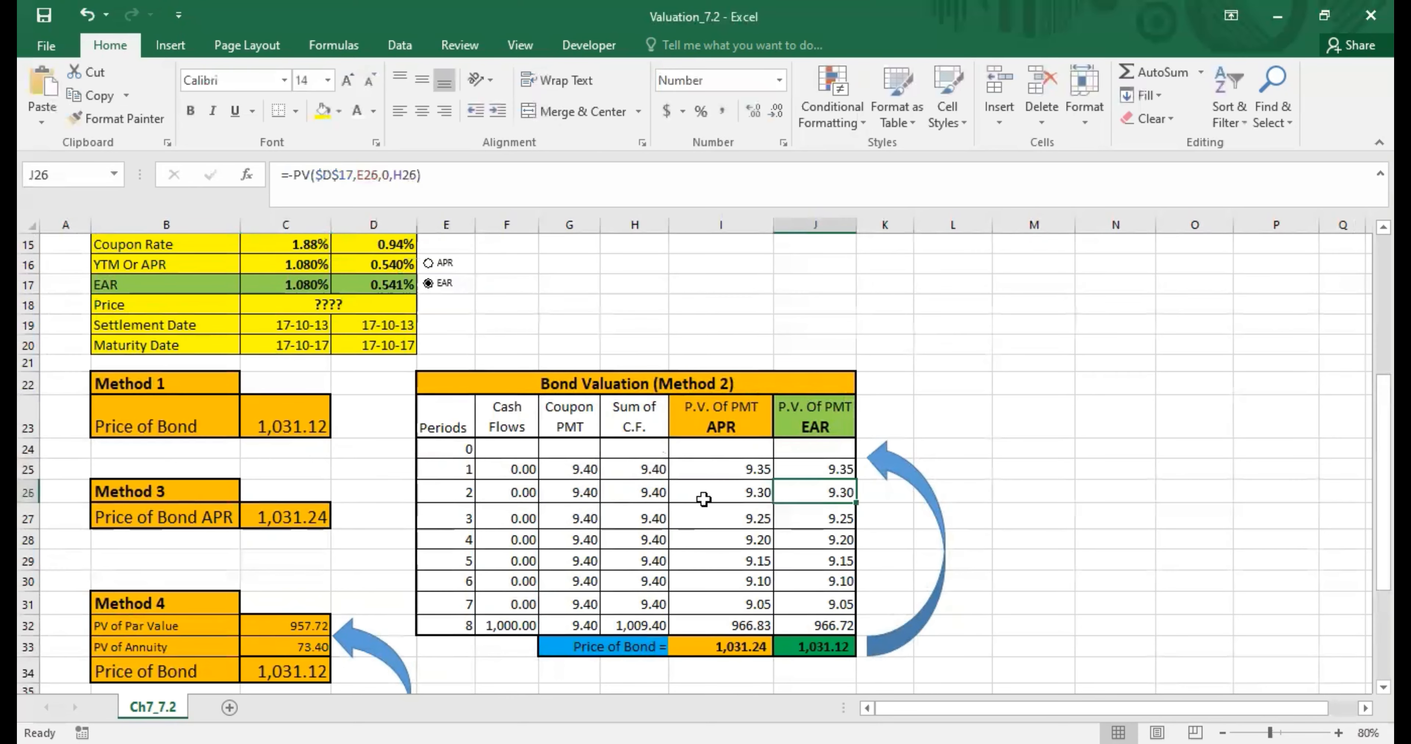
{"action": "left_click_drag", "start_coordinate": [858, 479], "coordinate": [852, 629]}
{"action": "left_click", "coordinate": [875, 588]}
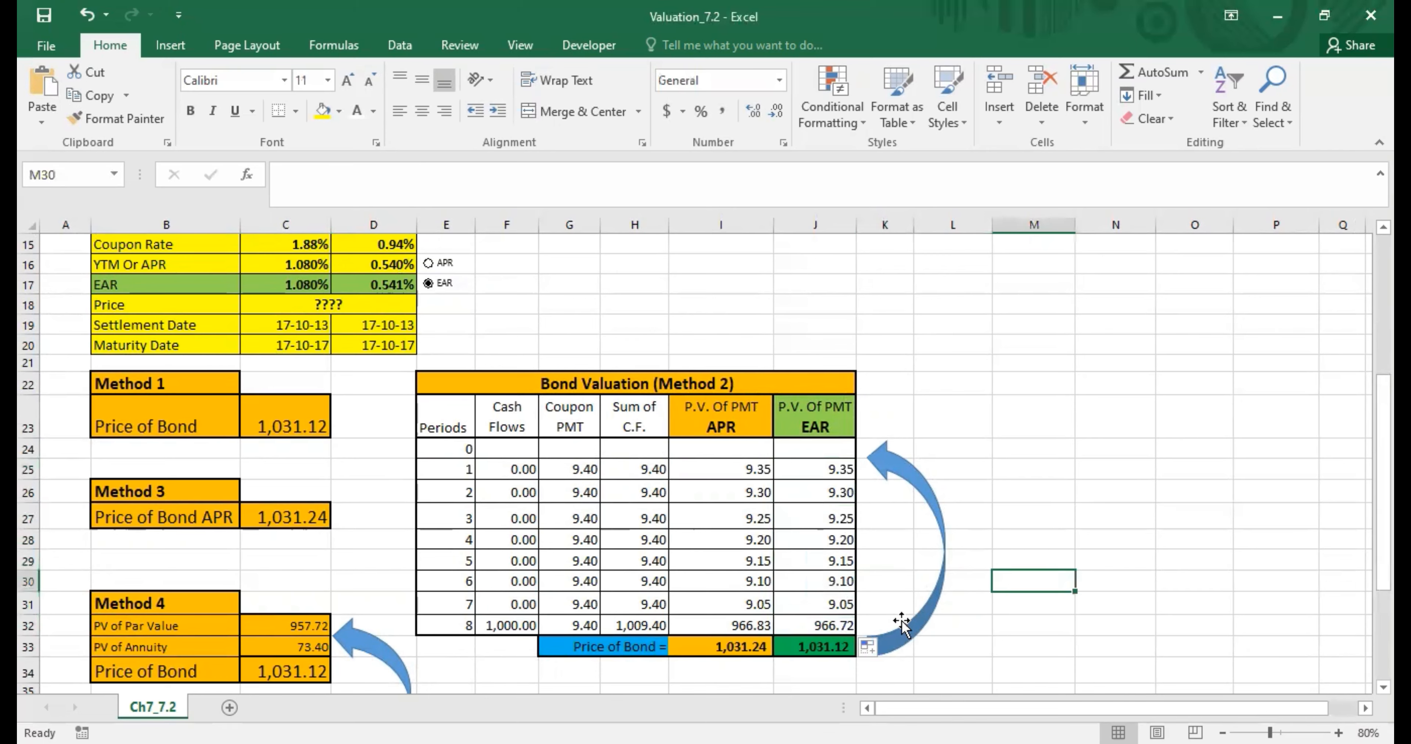
{"action": "left_click", "coordinate": [824, 649]}
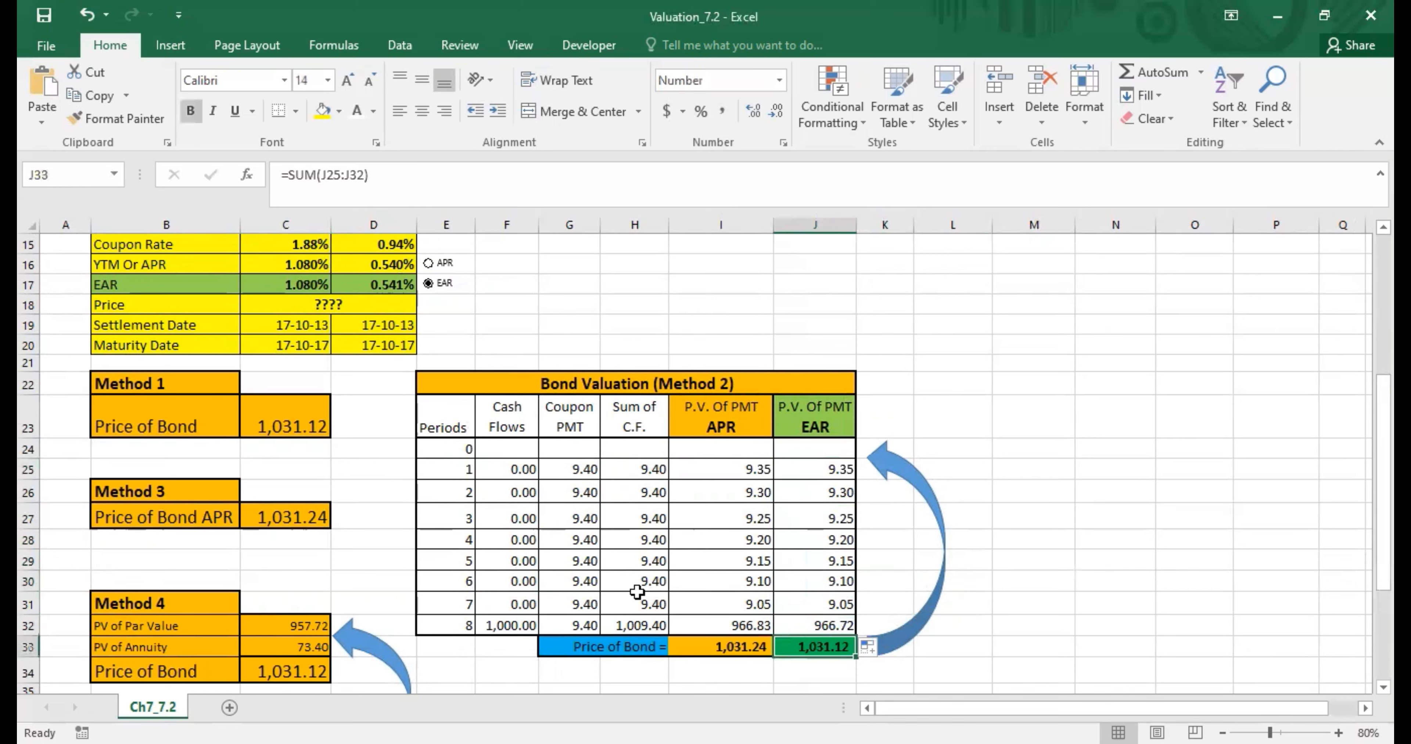
- Switch to APR and back to EAR, comparing the Method 2 totals, and inspect the EAR present-value column in J23:J33
{"action": "left_click", "coordinate": [429, 264]}
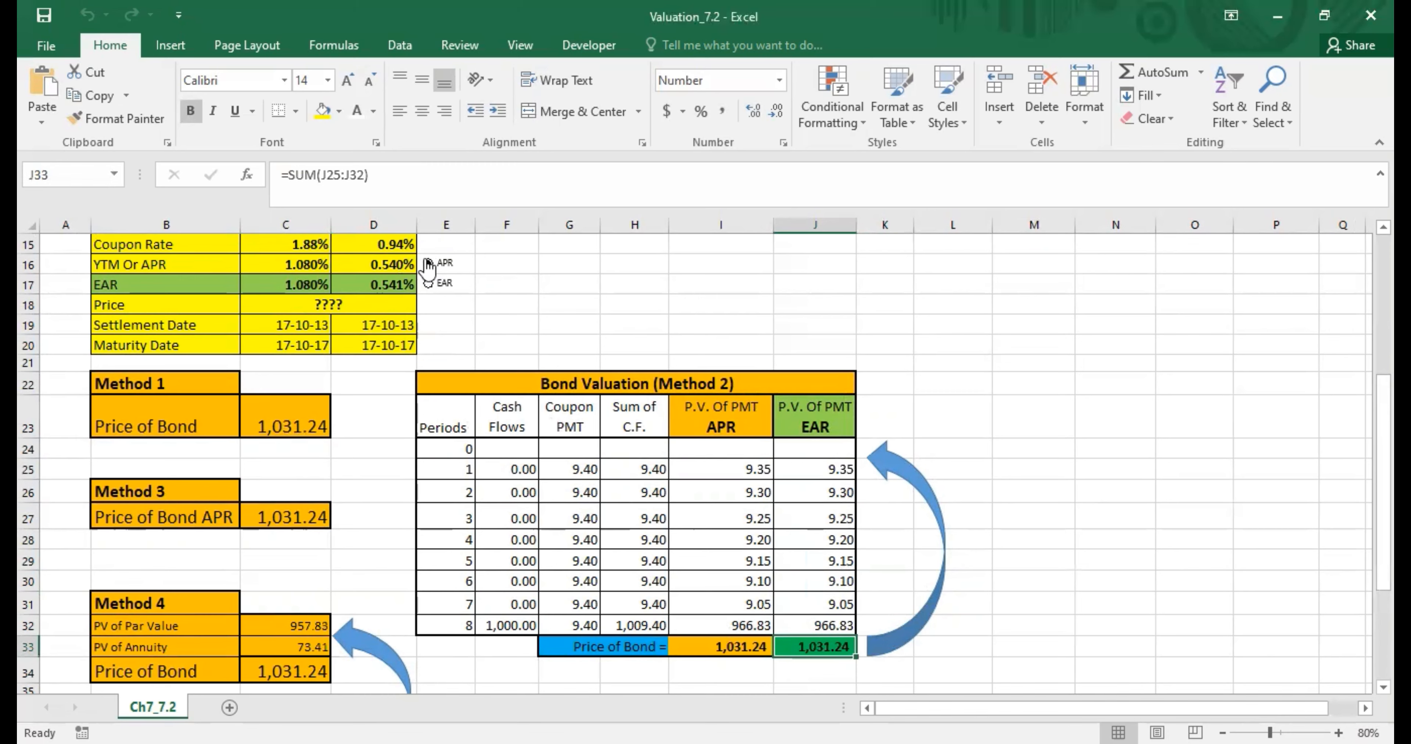
{"action": "left_click", "coordinate": [427, 284]}
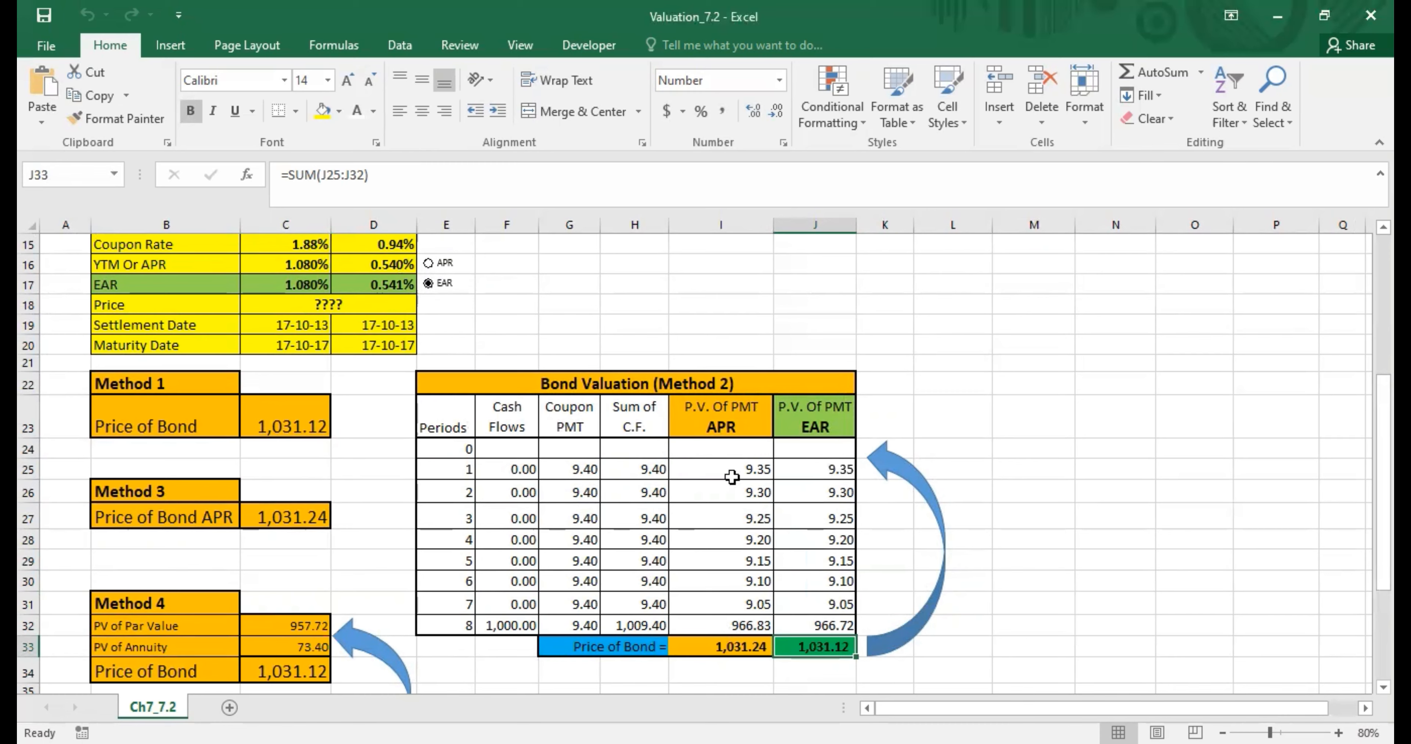
{"action": "left_click", "coordinate": [820, 426]}
{"action": "left_click_drag", "start_coordinate": [821, 426], "coordinate": [820, 648]}
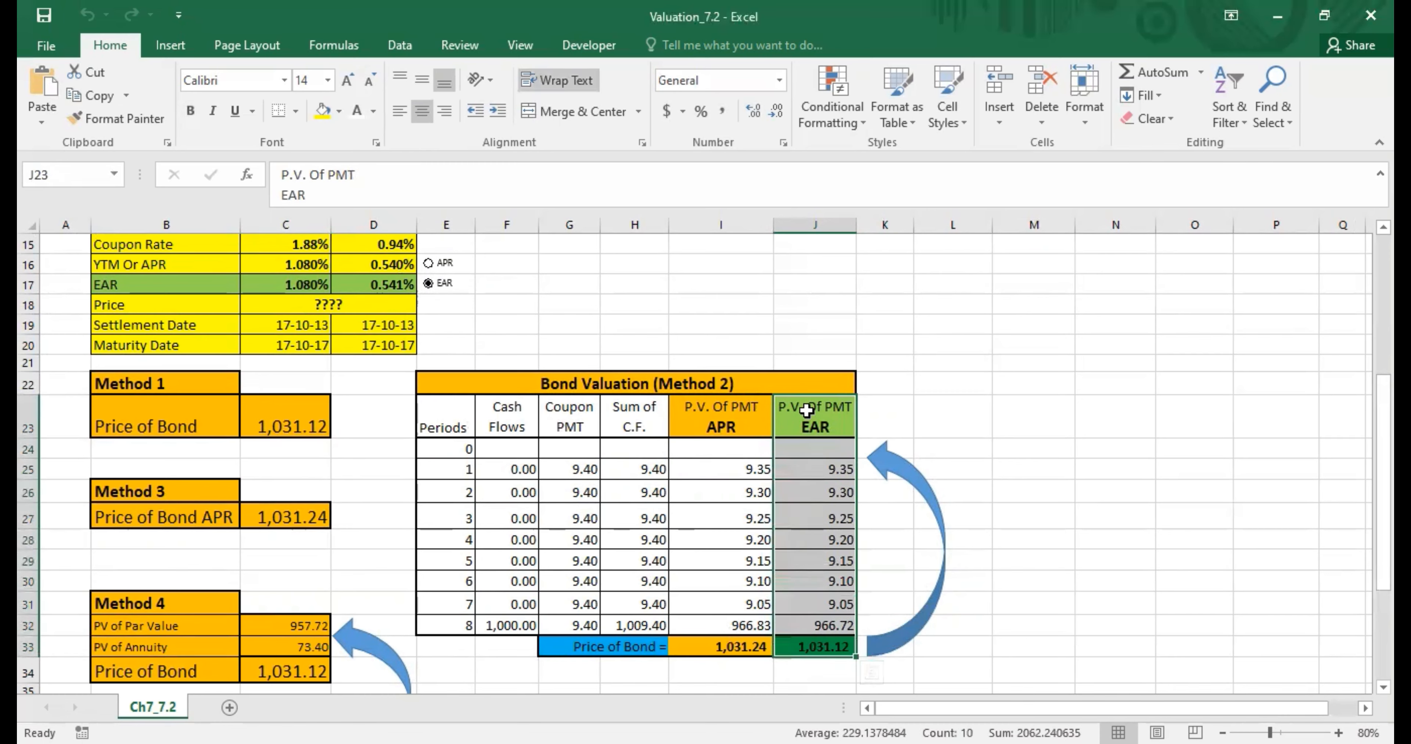
{"action": "left_click", "coordinate": [746, 415]}
{"action": "left_click", "coordinate": [837, 421]}
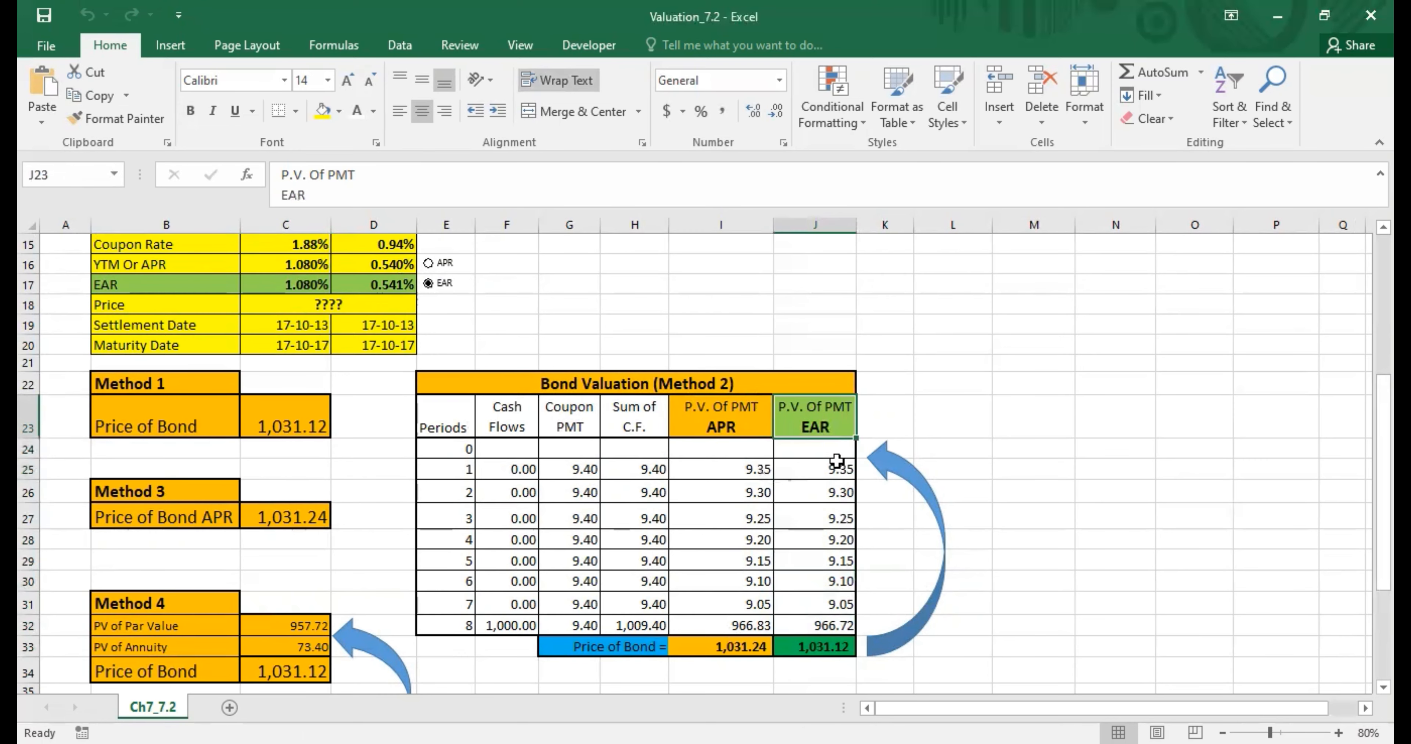
{"action": "left_click", "coordinate": [830, 472]}
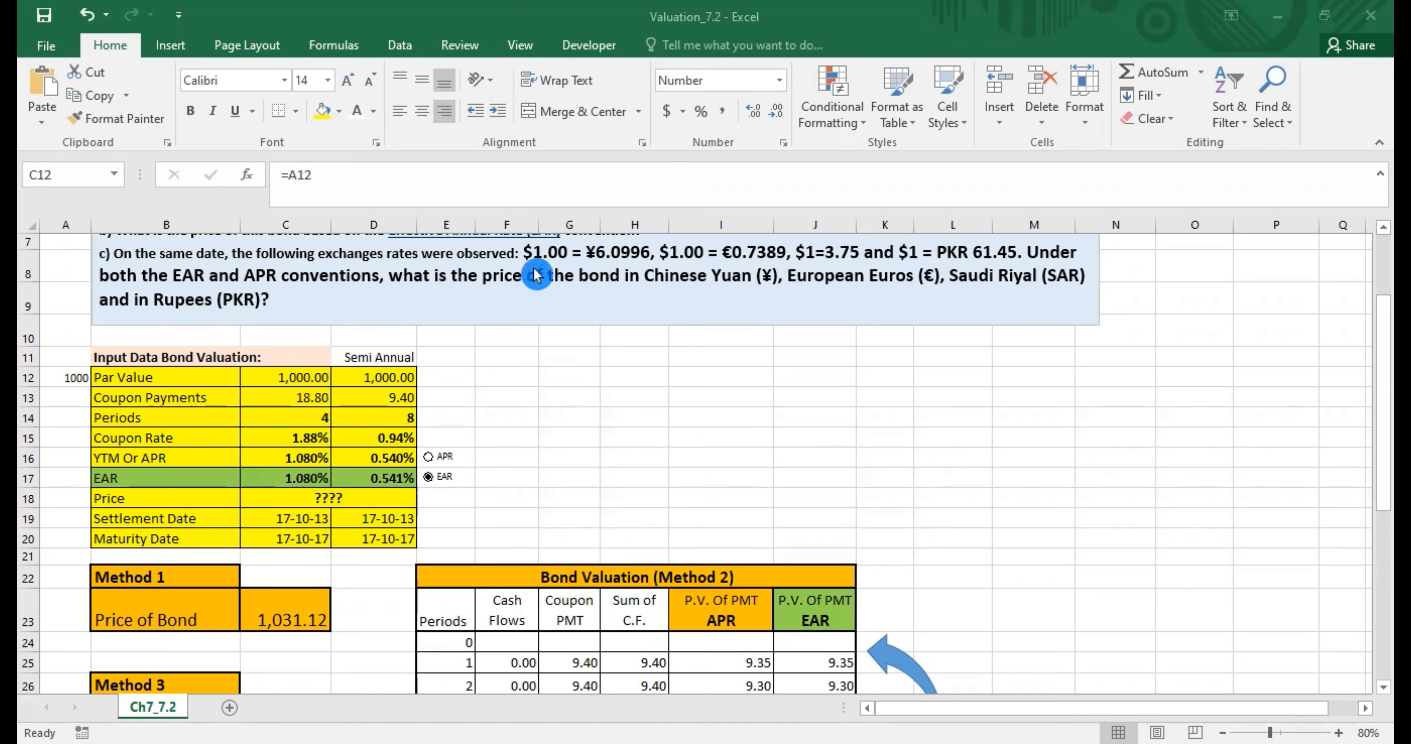
- Add the currency code SAR before the 3.75 exchange rate in part c of the question text box
{"action": "left_click", "coordinate": [721, 253]}
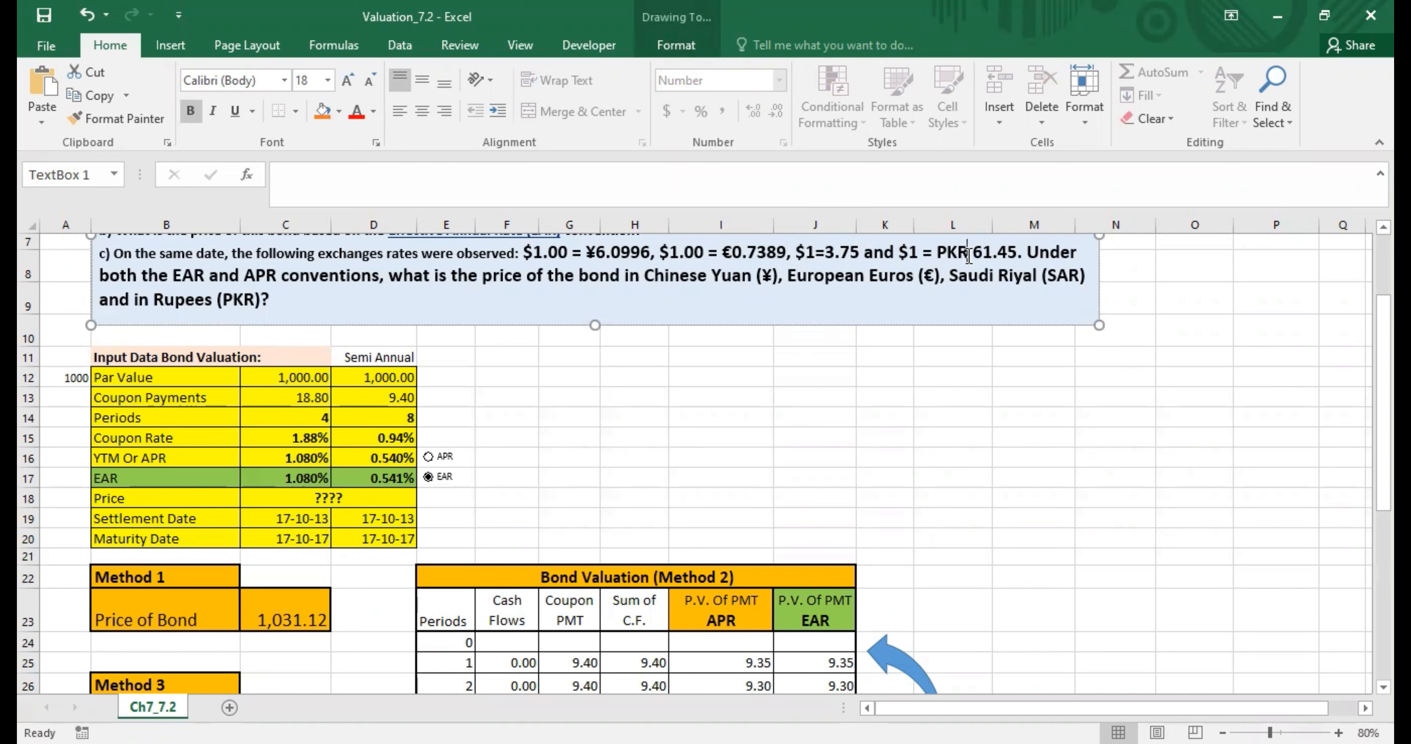
{"action": "left_click", "coordinate": [824, 254]}
{"action": "type", "text": "s"}
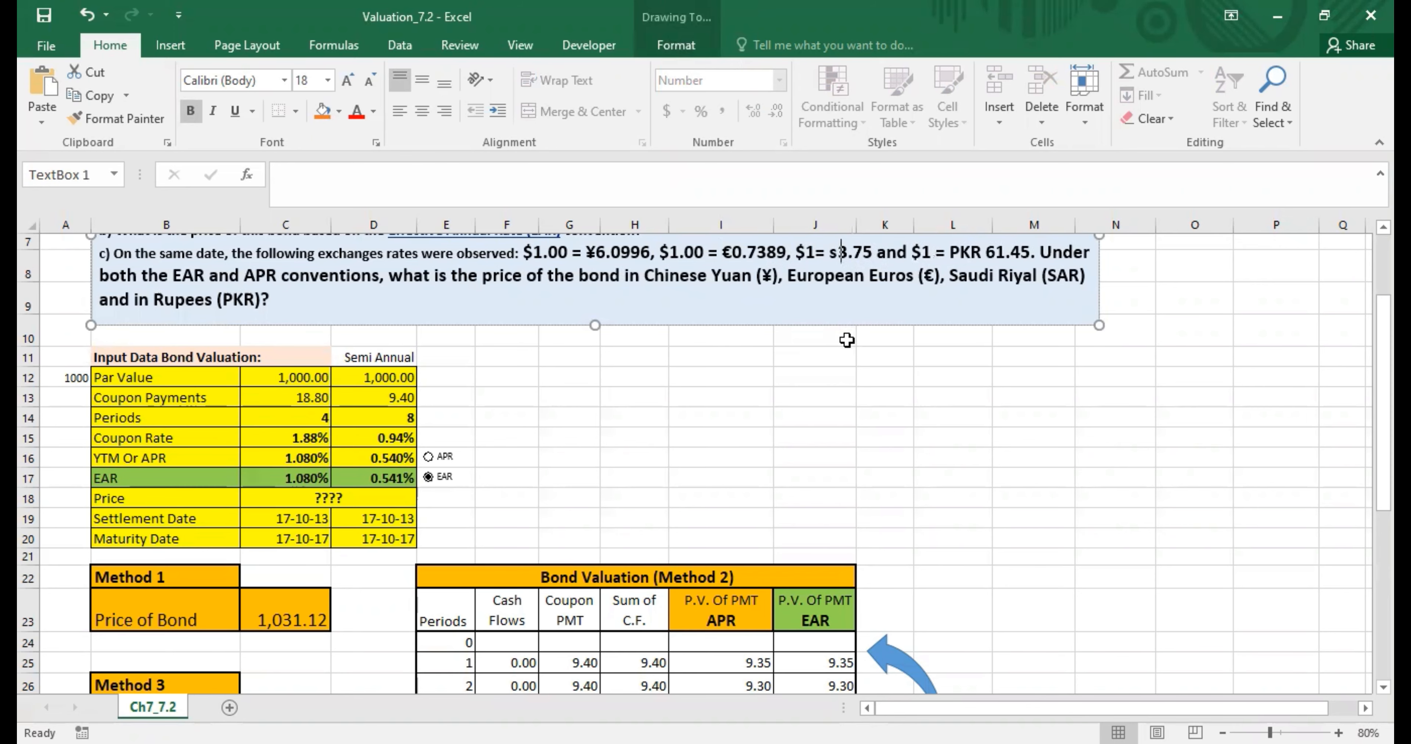
{"action": "key", "text": "BackSpace"}
{"action": "type", "text": "SAR"}
{"action": "left_click", "coordinate": [645, 416]}
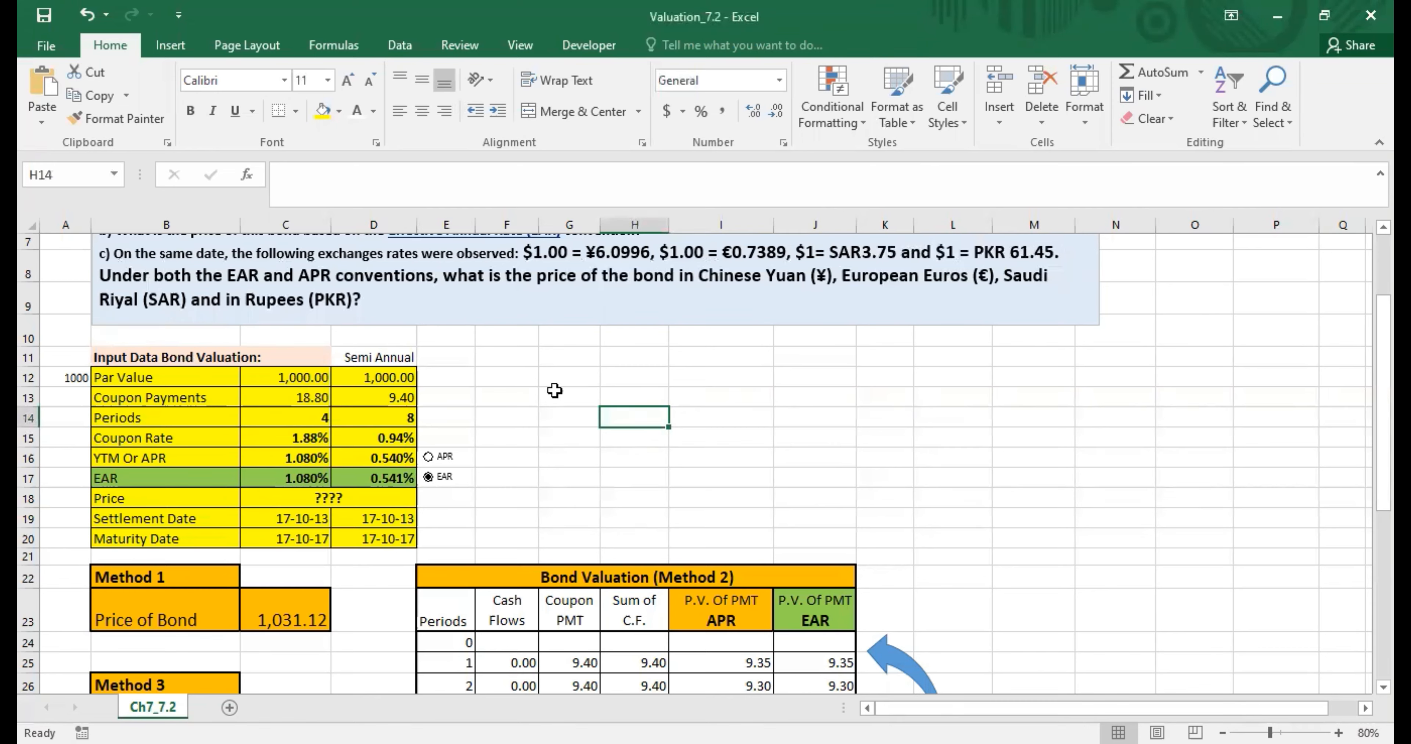
- Inspect the par value formulas in C12 and D12
{"action": "left_click", "coordinate": [390, 377]}
{"action": "left_click", "coordinate": [303, 378]}
{"action": "left_click", "coordinate": [355, 378]}
{"action": "left_click", "coordinate": [312, 377]}
{"action": "left_click", "coordinate": [390, 376]}
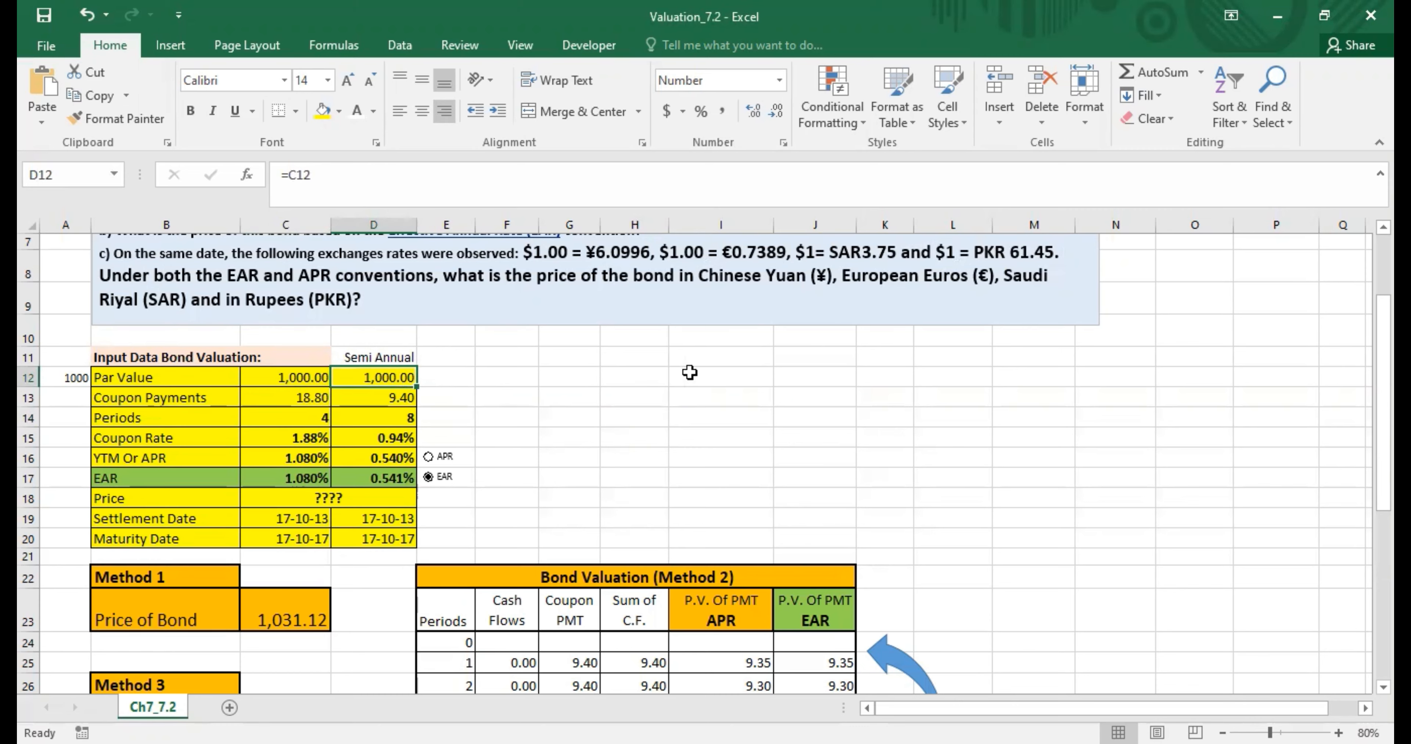
- Auto-fit column I and start a currency list with "1- Euro" in I12 and "2- Yuan" in I13
{"action": "double_click", "coordinate": [773, 225]}
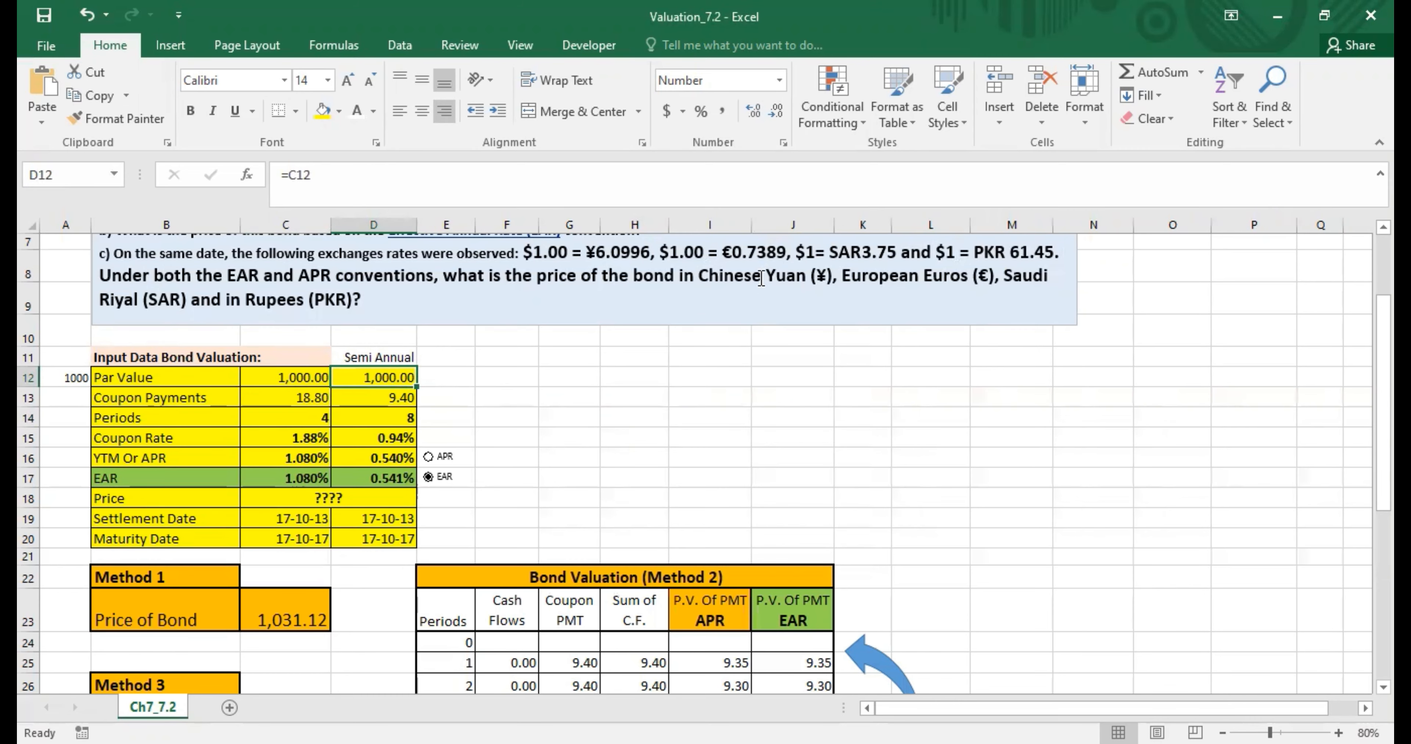
{"action": "left_click", "coordinate": [701, 376]}
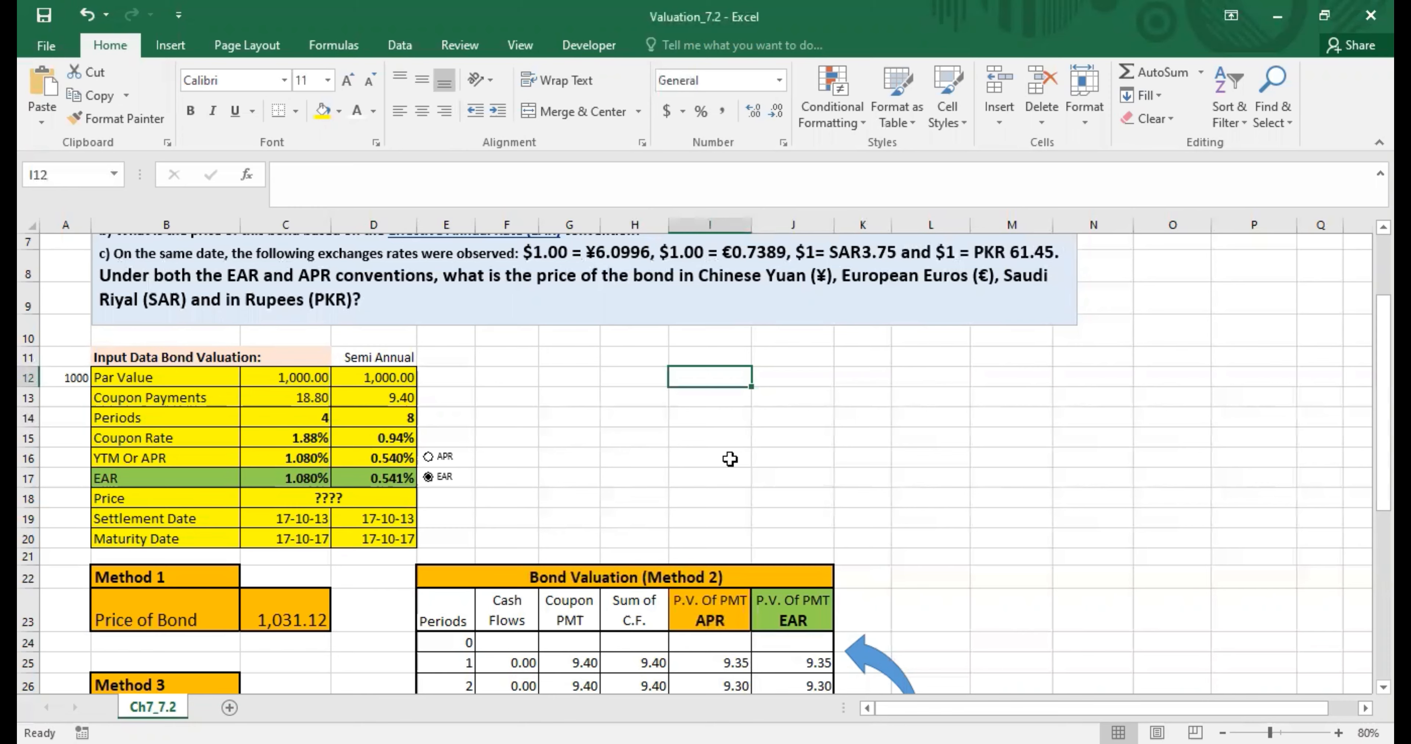
{"action": "type", "text": "1-"}
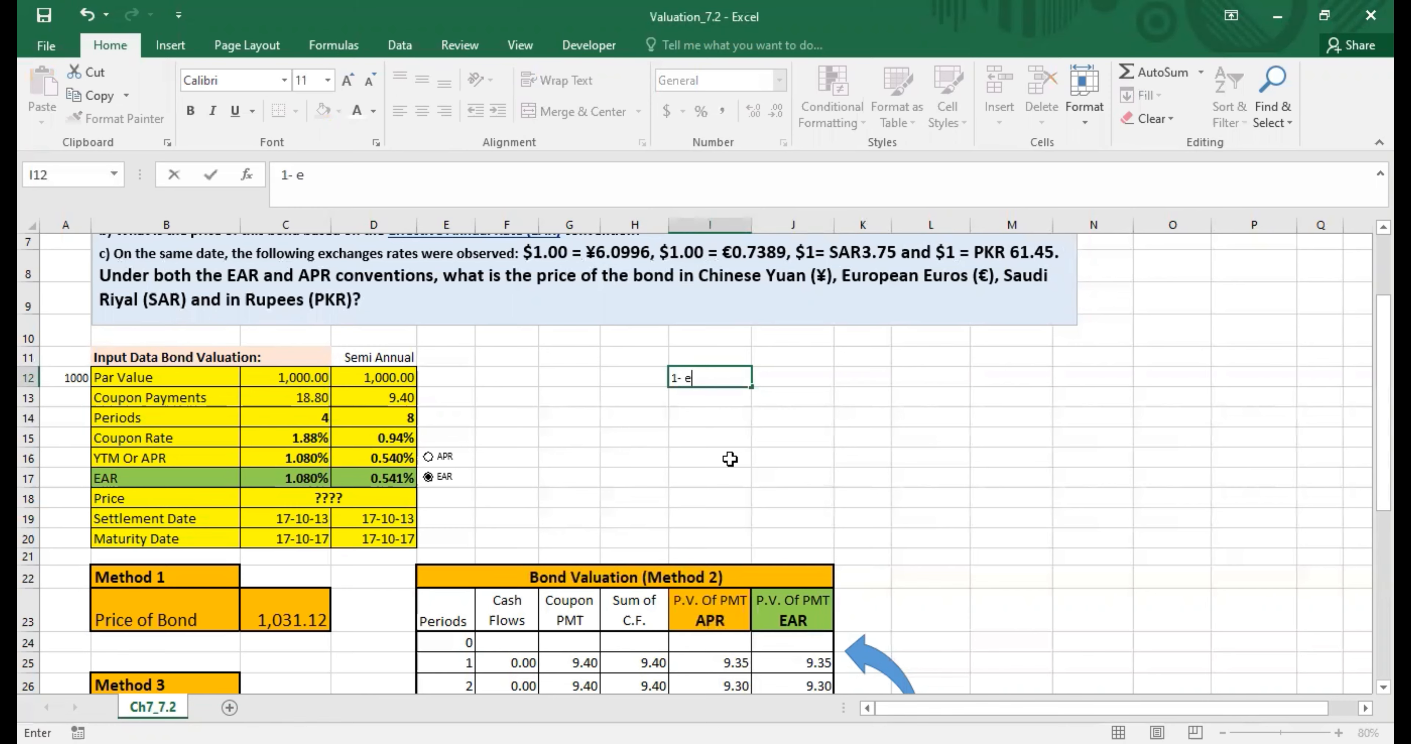
{"action": "type", "text": "Euro"}
{"action": "key", "text": "Return"}
{"action": "type", "text": "2- Yuan"}
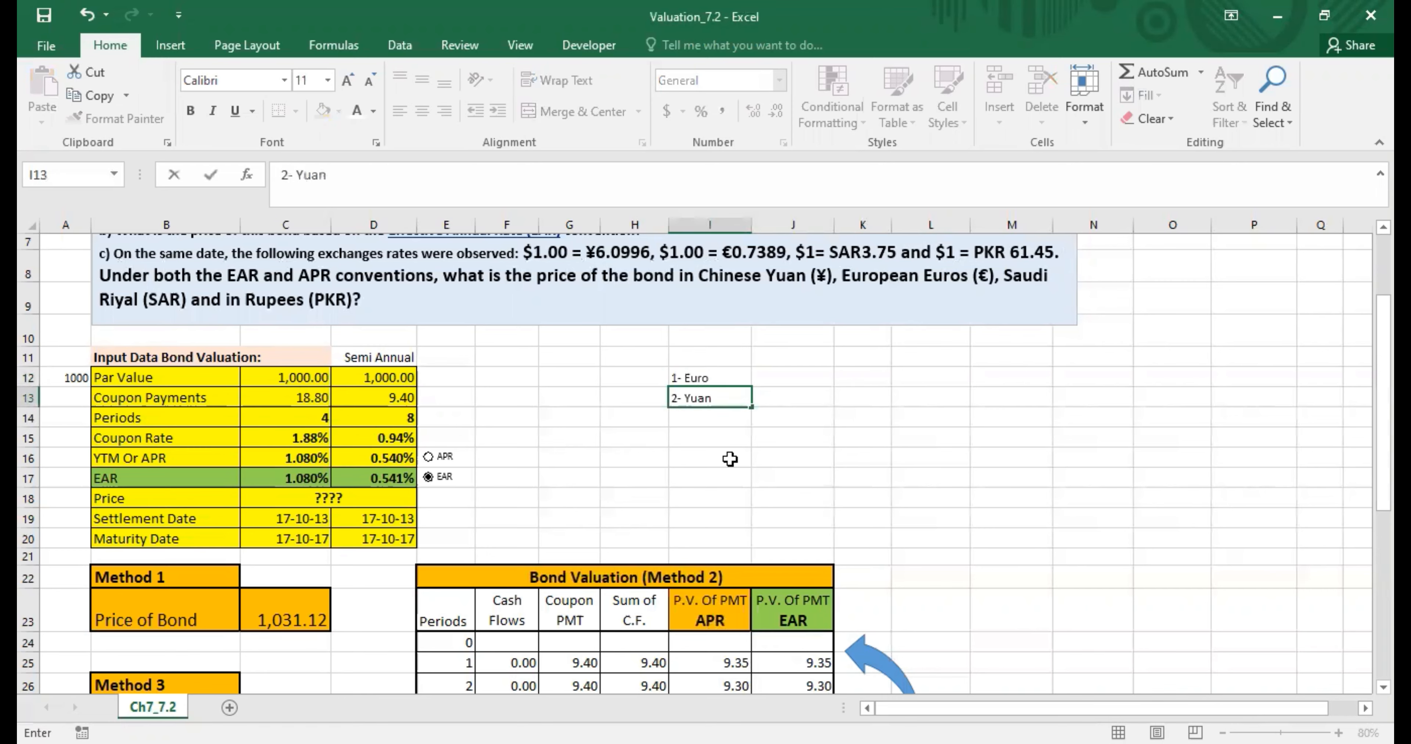
{"action": "key", "text": "Return"}
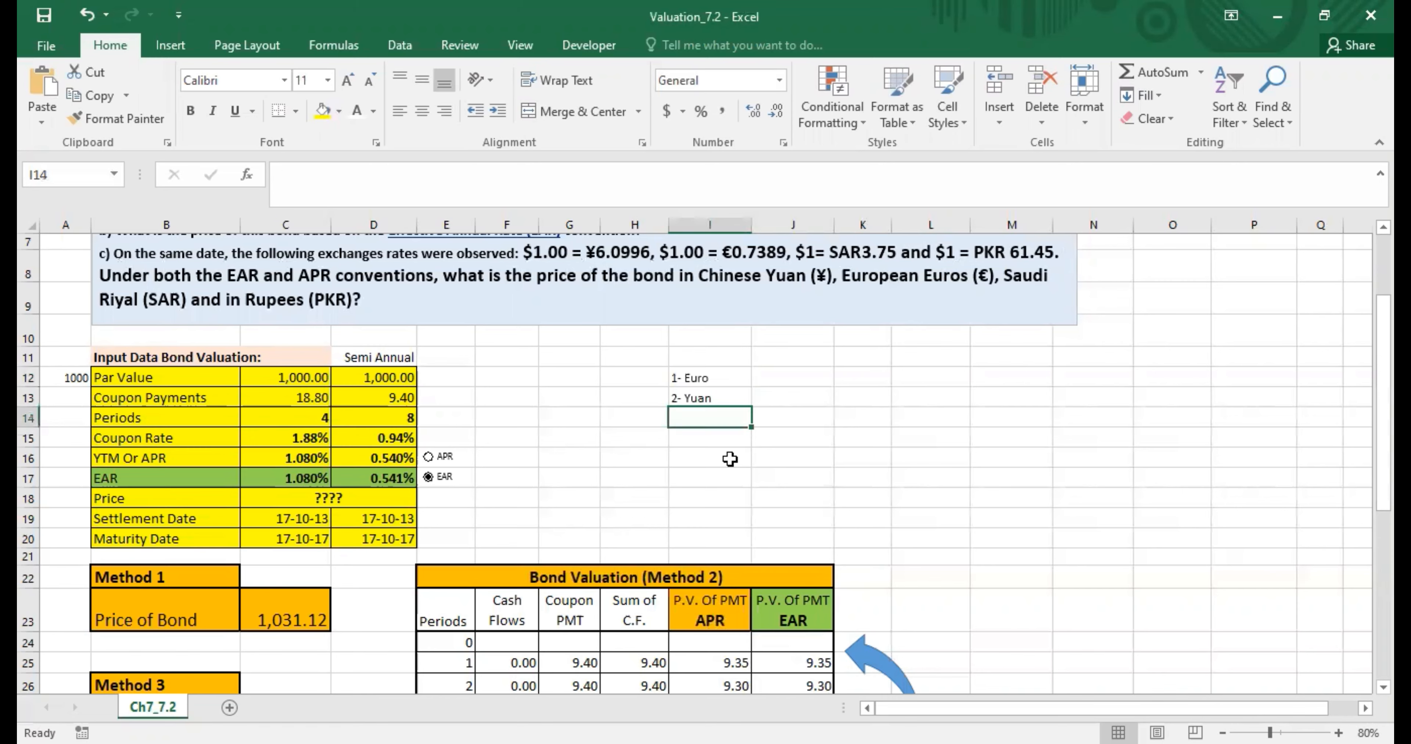
- Continue the currency list with "3- Saudi Riyal" in I14, "4- Pak Rupee" in I15 and "5- Dollar" in I16
{"action": "type", "text": "3- "}
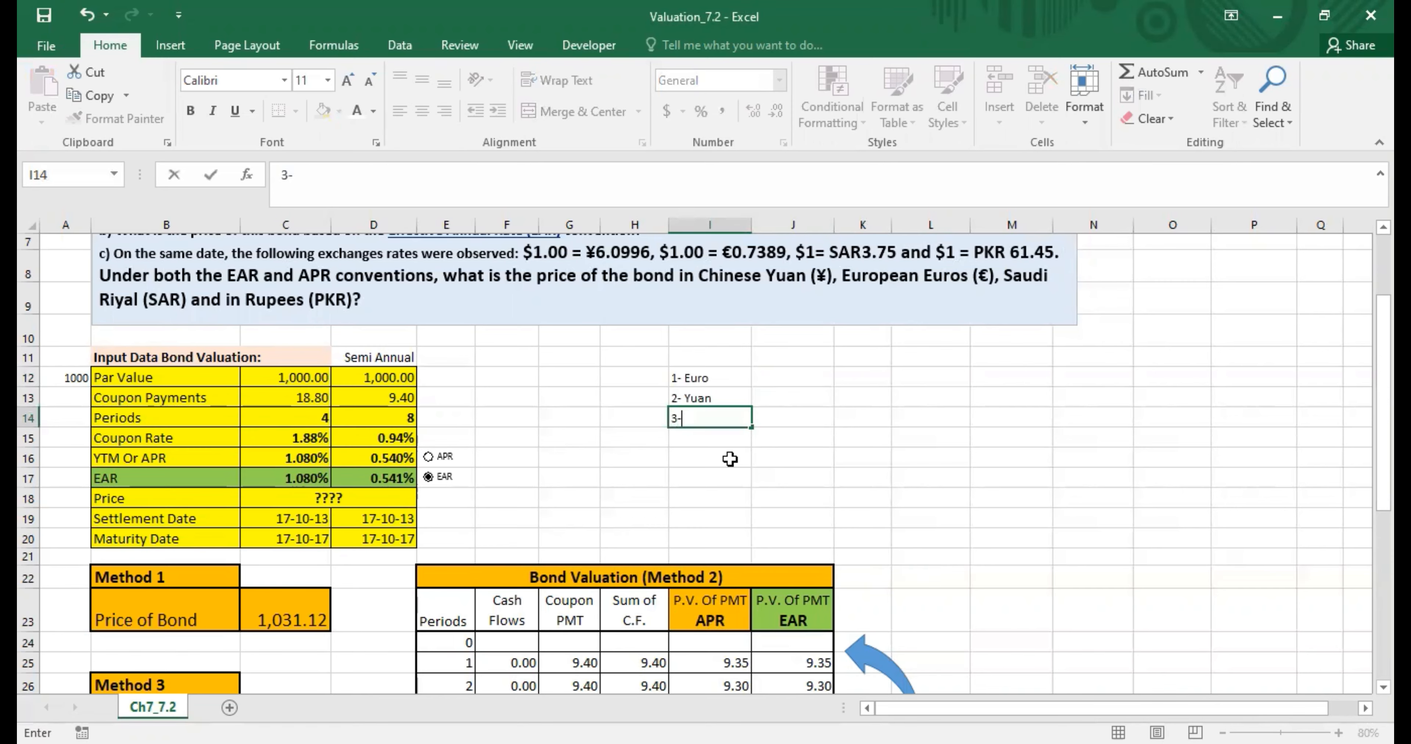
{"action": "type", "text": "Saudi Riay"}
{"action": "key", "text": "BackSpace"}
{"action": "key", "text": "BackSpace"}
{"action": "type", "text": "yal"}
{"action": "key", "text": "Return"}
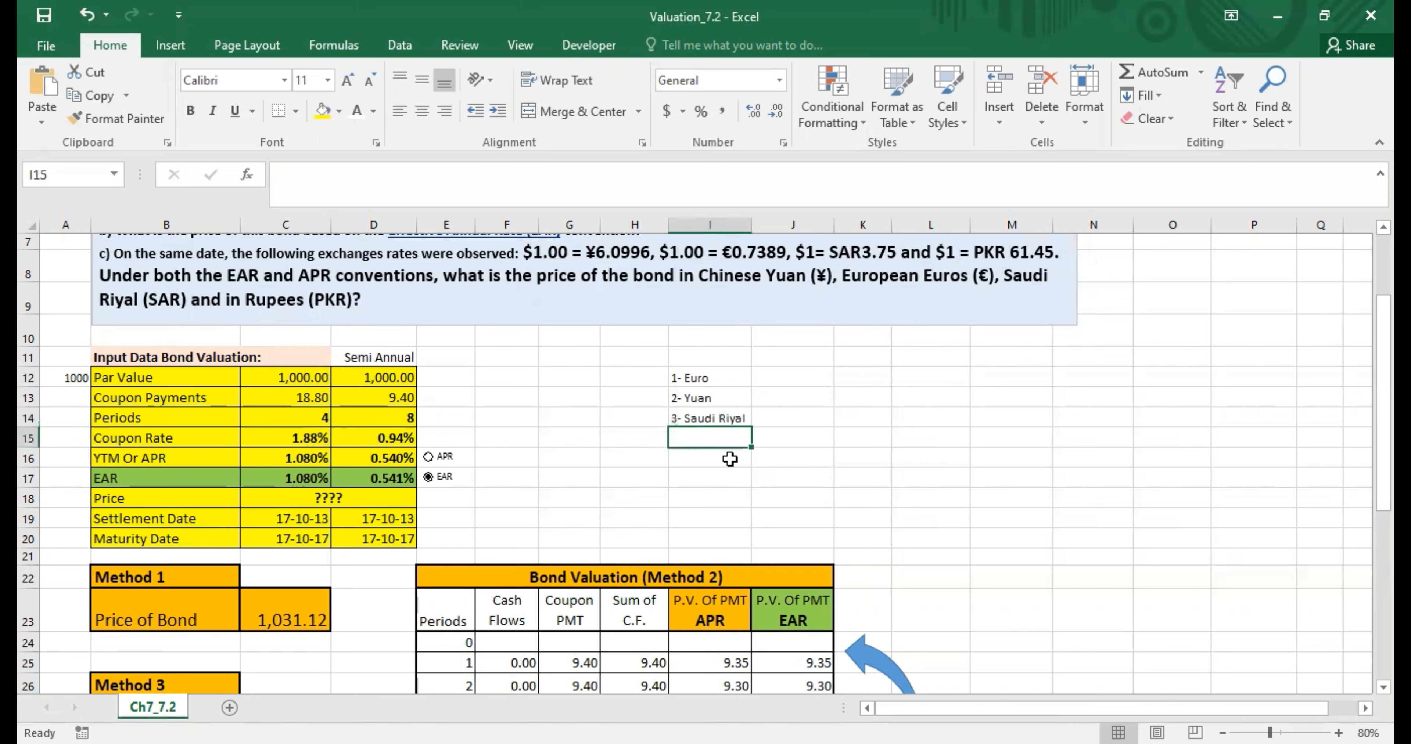
{"action": "type", "text": "4- Pak Rupee"}
{"action": "key", "text": "Return"}
{"action": "type", "text": "5- D"}
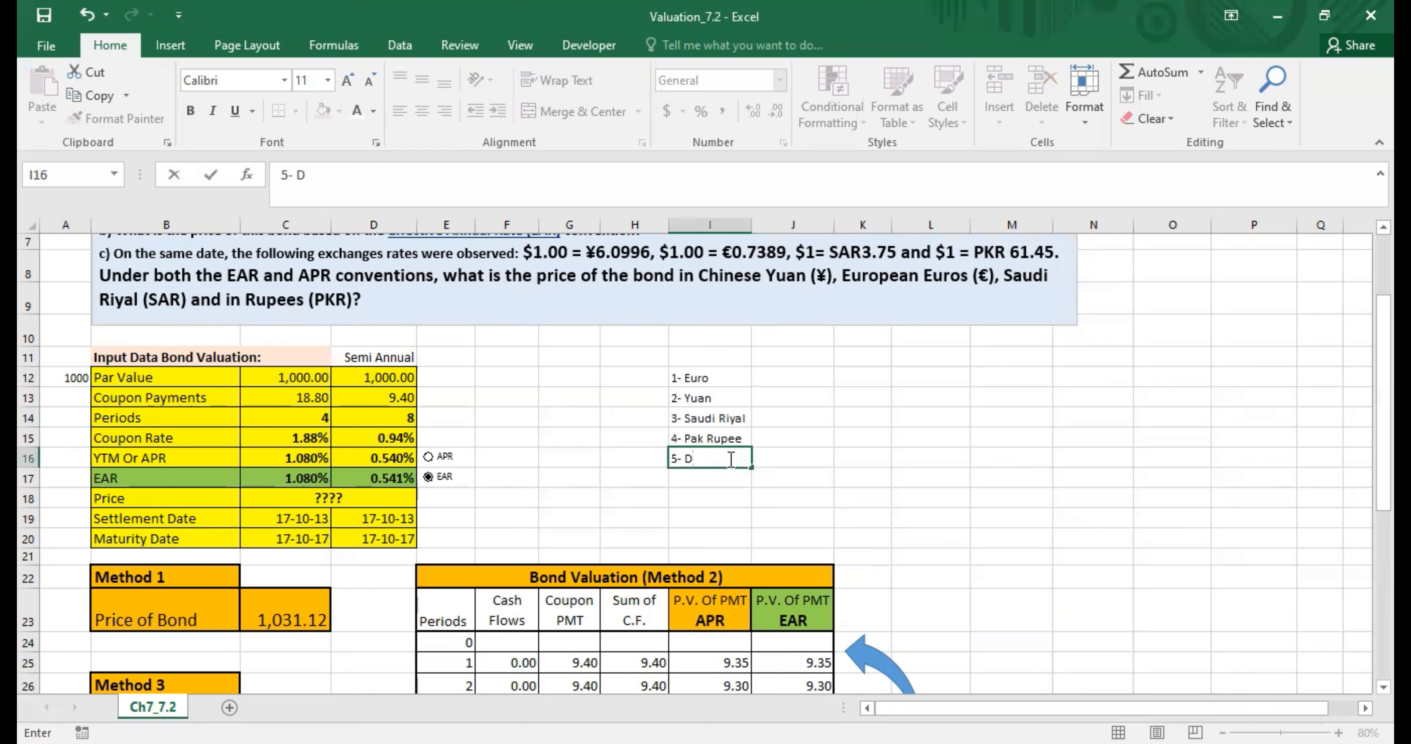
{"action": "type", "text": "ollar"}
{"action": "key", "text": "Up"}
- Enter the exchange rates 0.7389 for Euro in J12 and 6.0996 for Yuan in J13
{"action": "key", "text": "Up"}
{"action": "key", "text": "Up"}
{"action": "key", "text": "Up"}
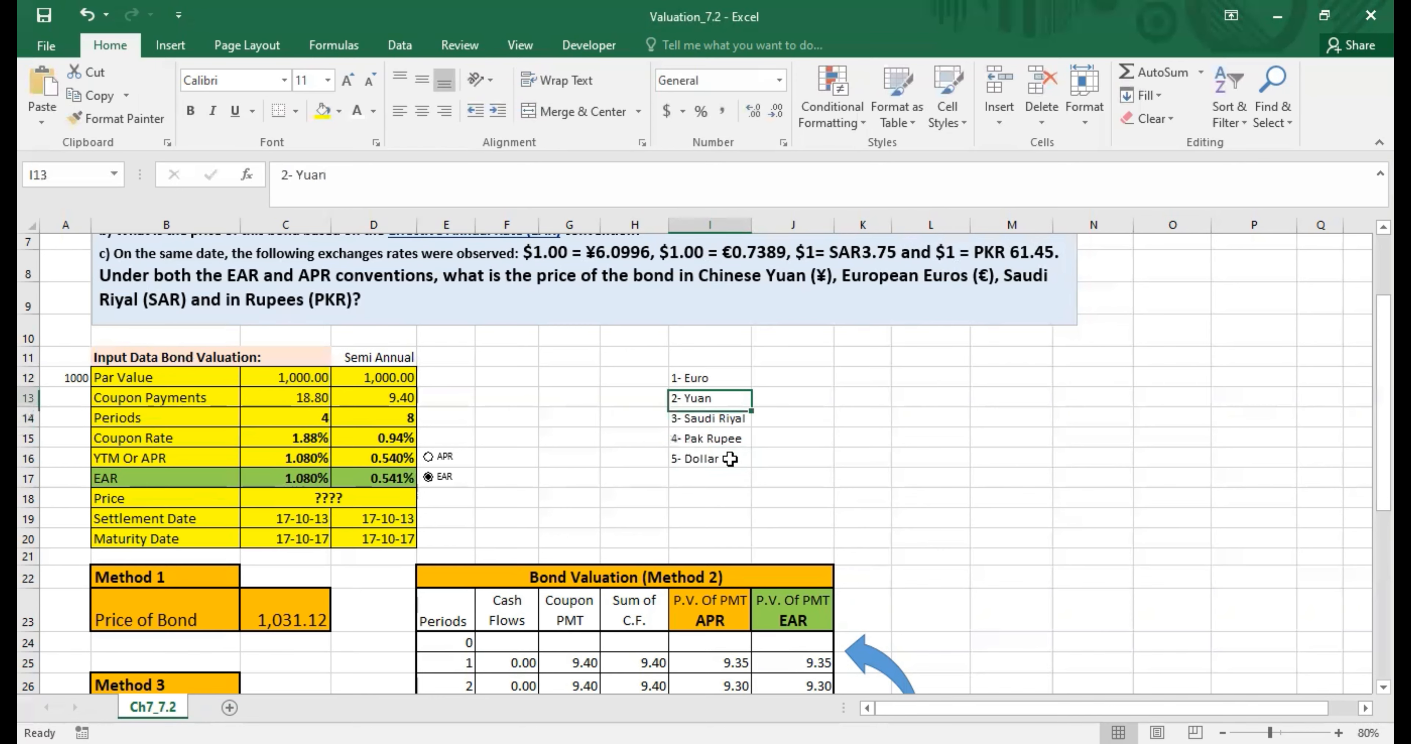
{"action": "key", "text": "Down"}
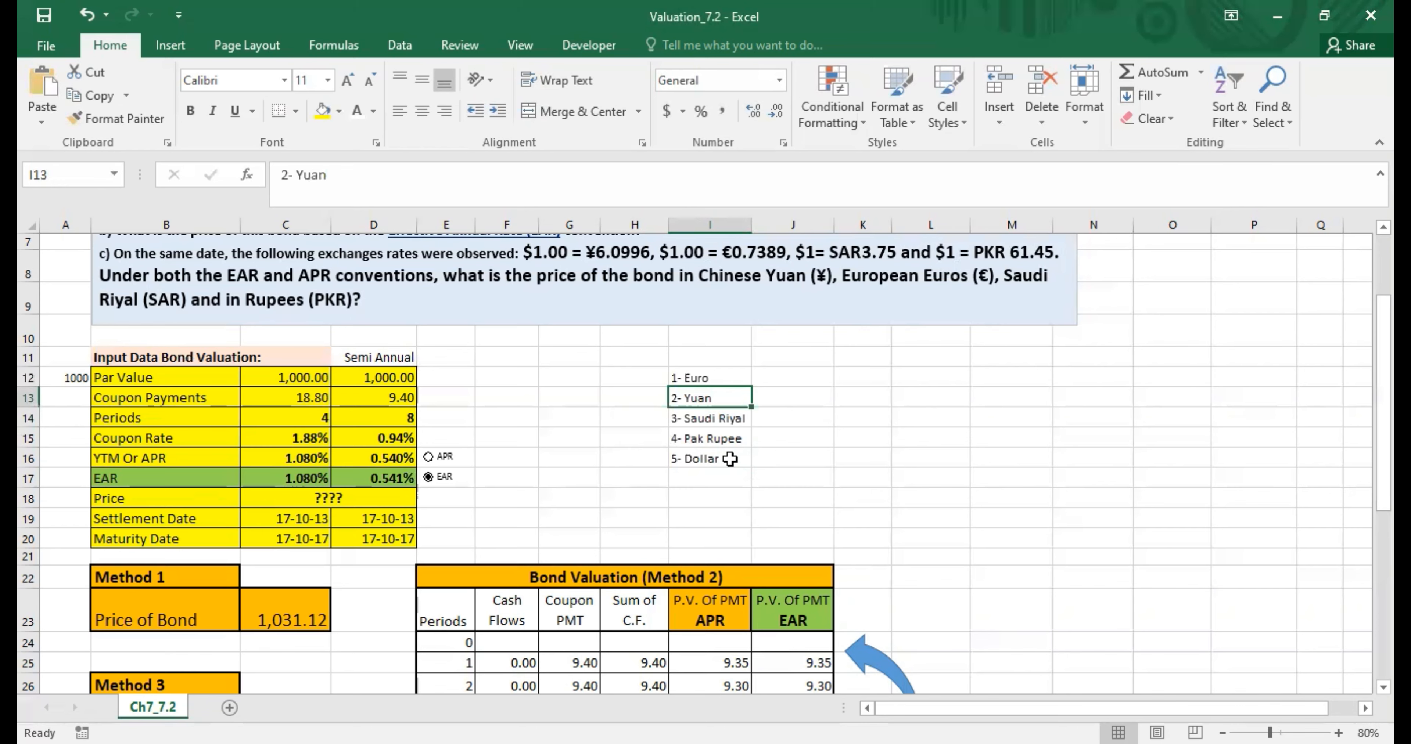
{"action": "key", "text": "Up"}
{"action": "key", "text": "Right"}
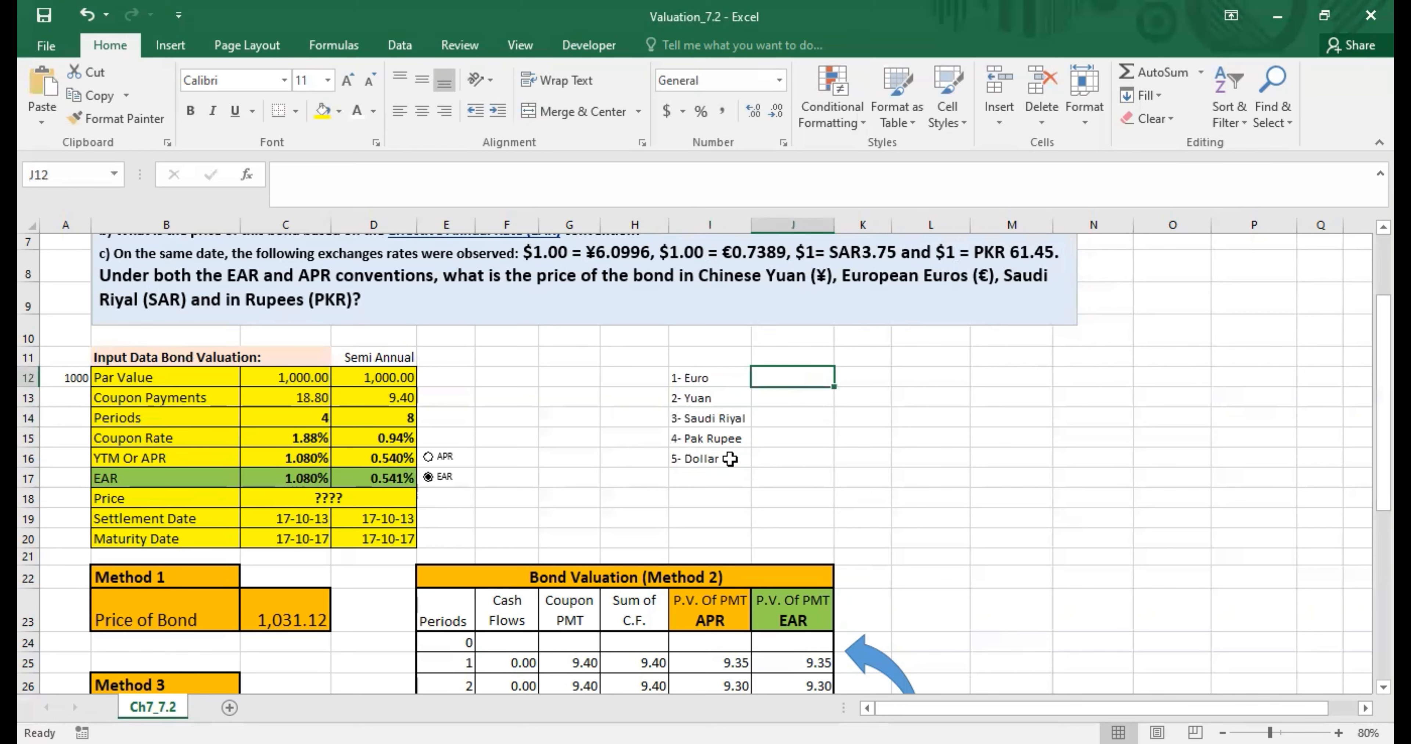
{"action": "type", "text": "0.7389"}
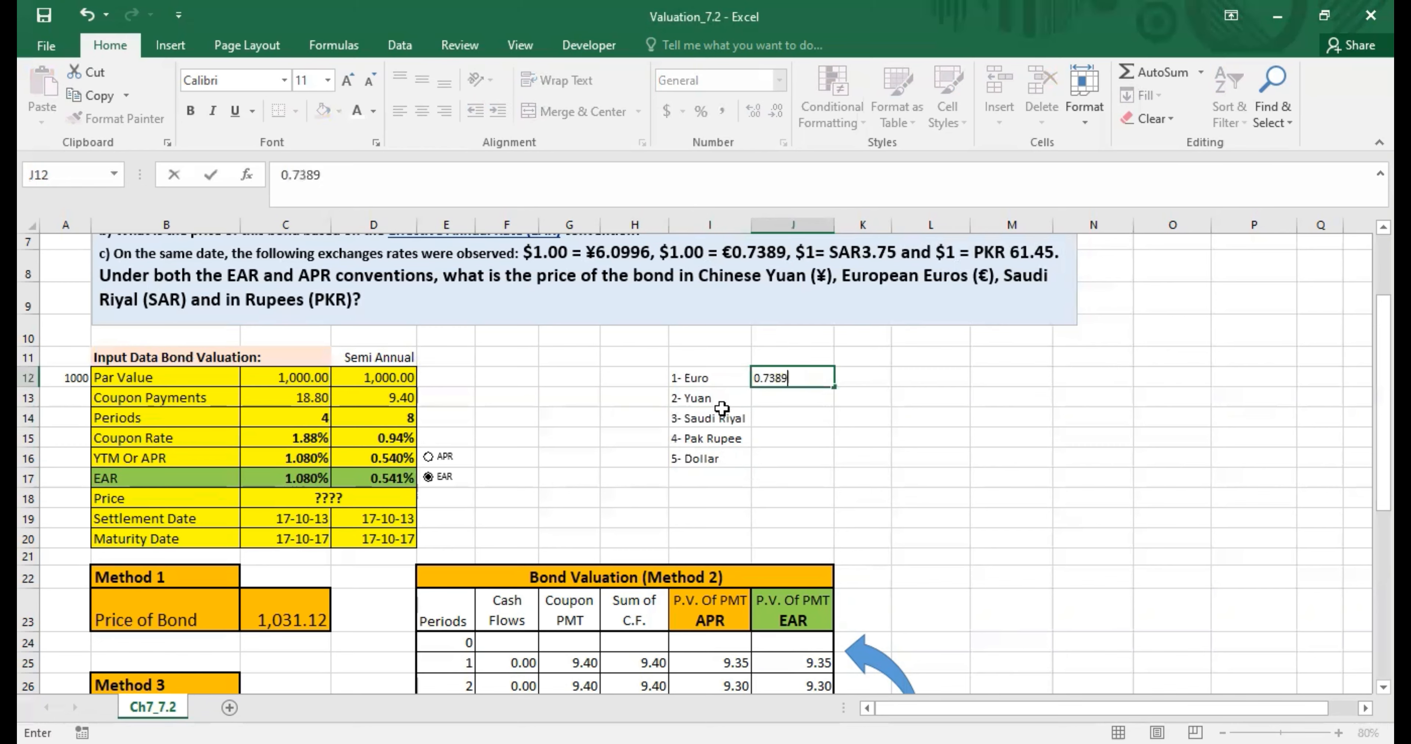
{"action": "key", "text": "Return"}
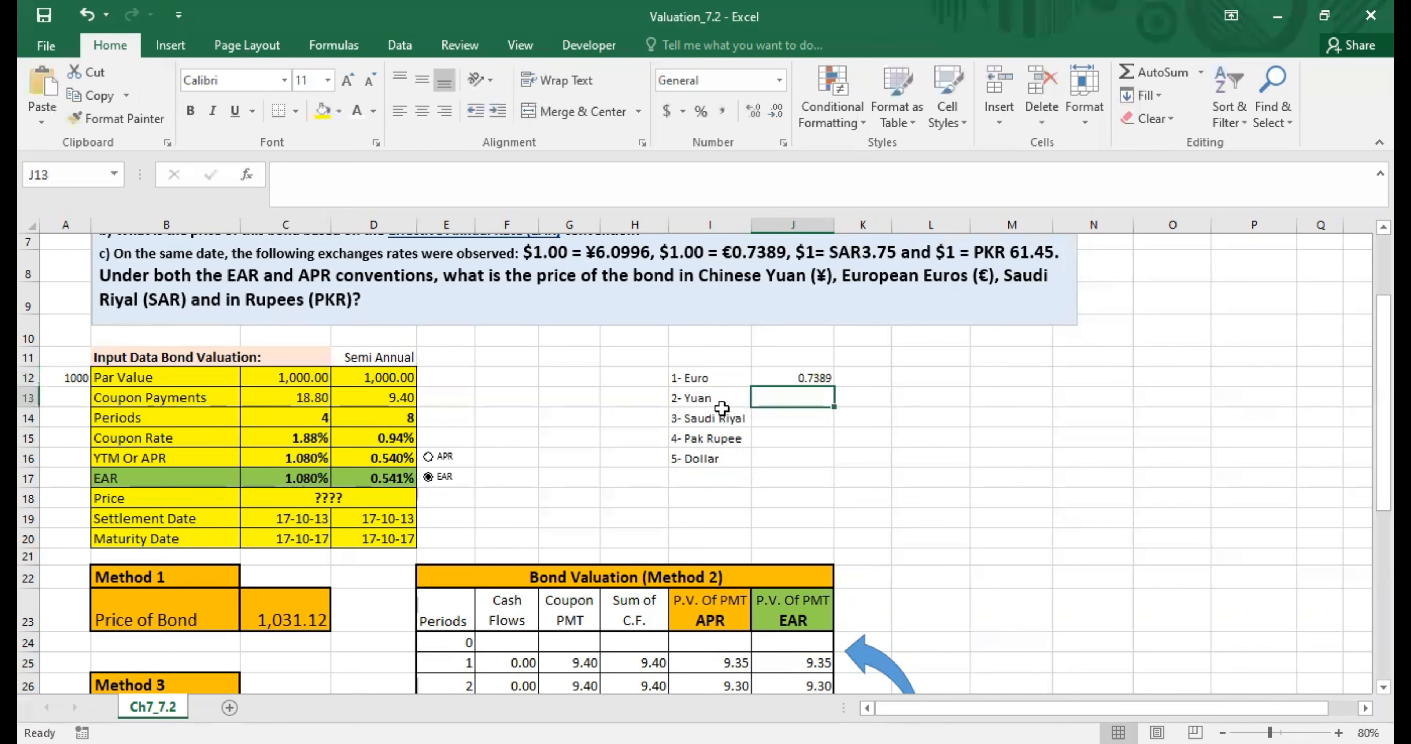
{"action": "type", "text": "6."}
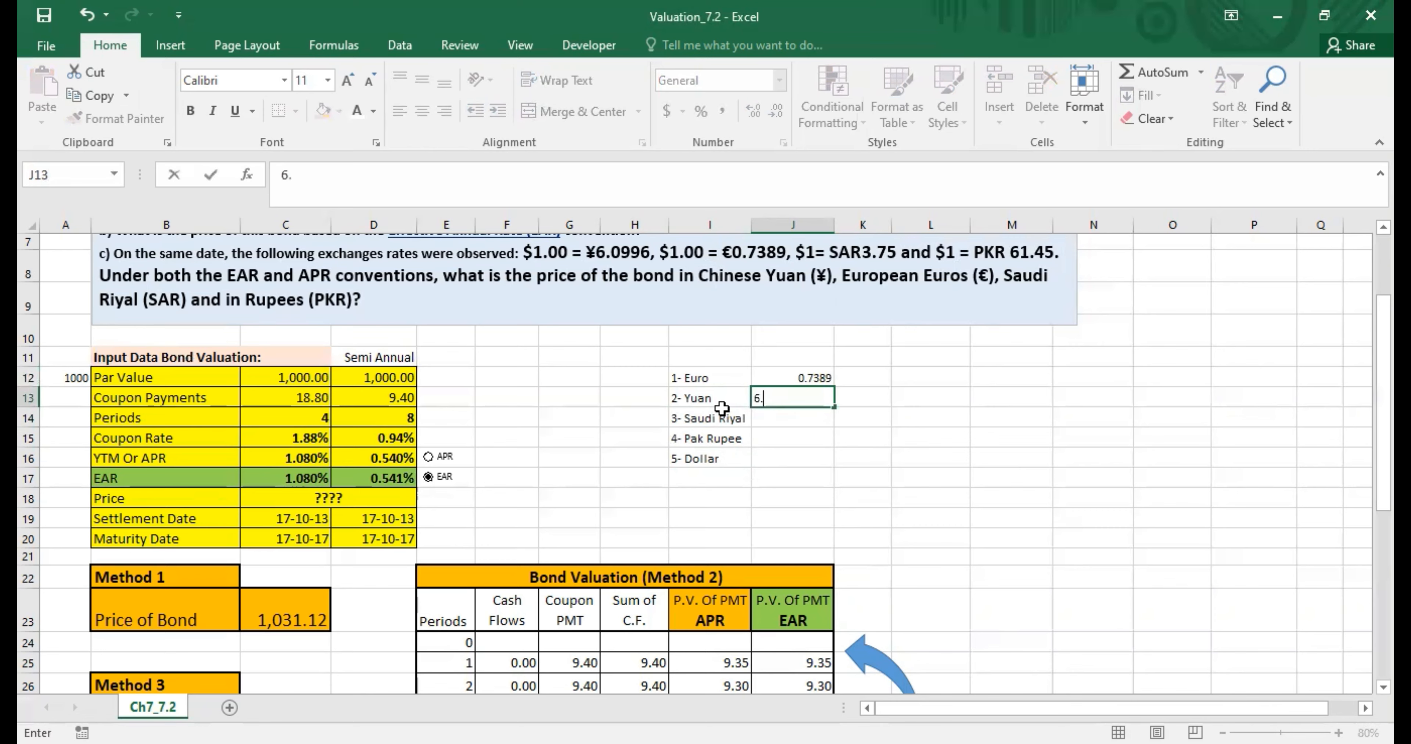
{"action": "type", "text": "0996"}
{"action": "key", "text": "Return"}
- Enter the exchange rates 3.75 for Saudi Riyal, 61.45 for Pak Rupee and 1 for Dollar in J14:J16
{"action": "type", "text": "3.75"}
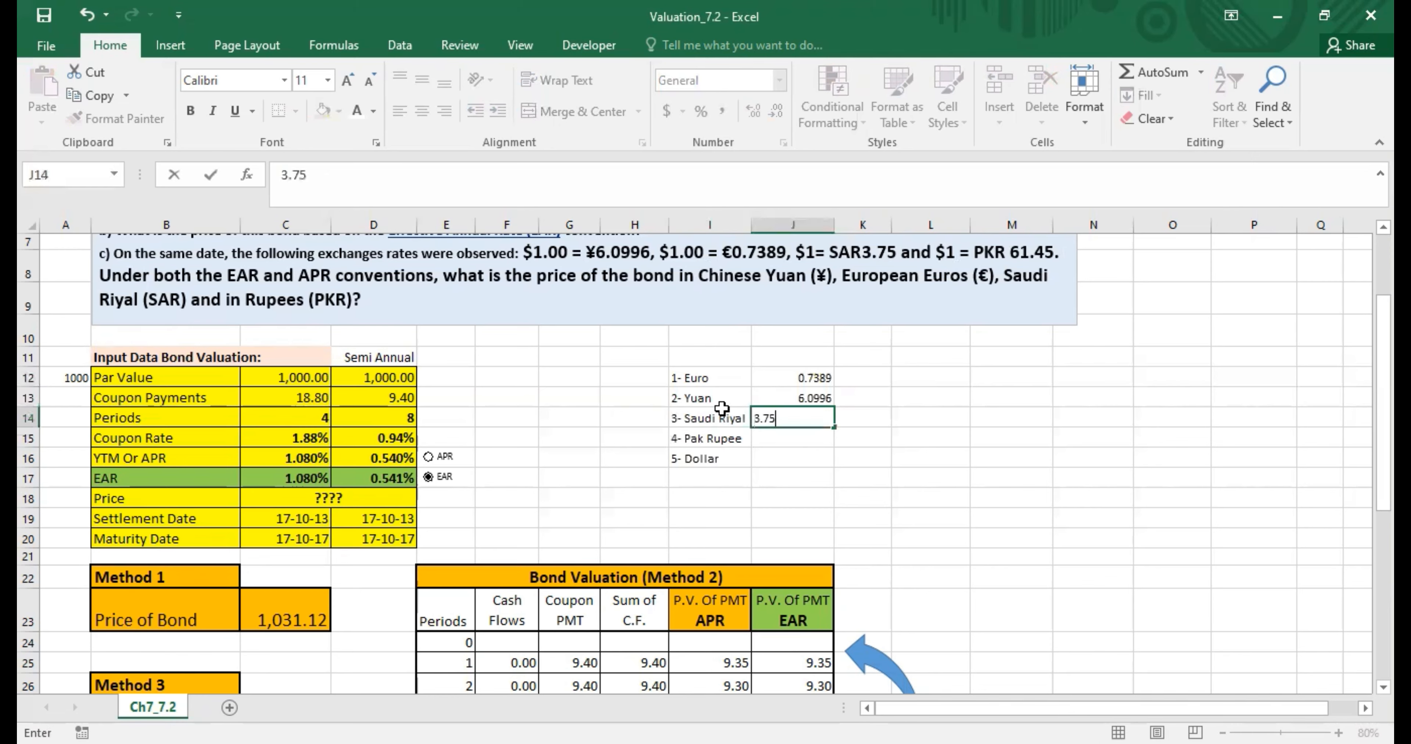
{"action": "key", "text": "Return"}
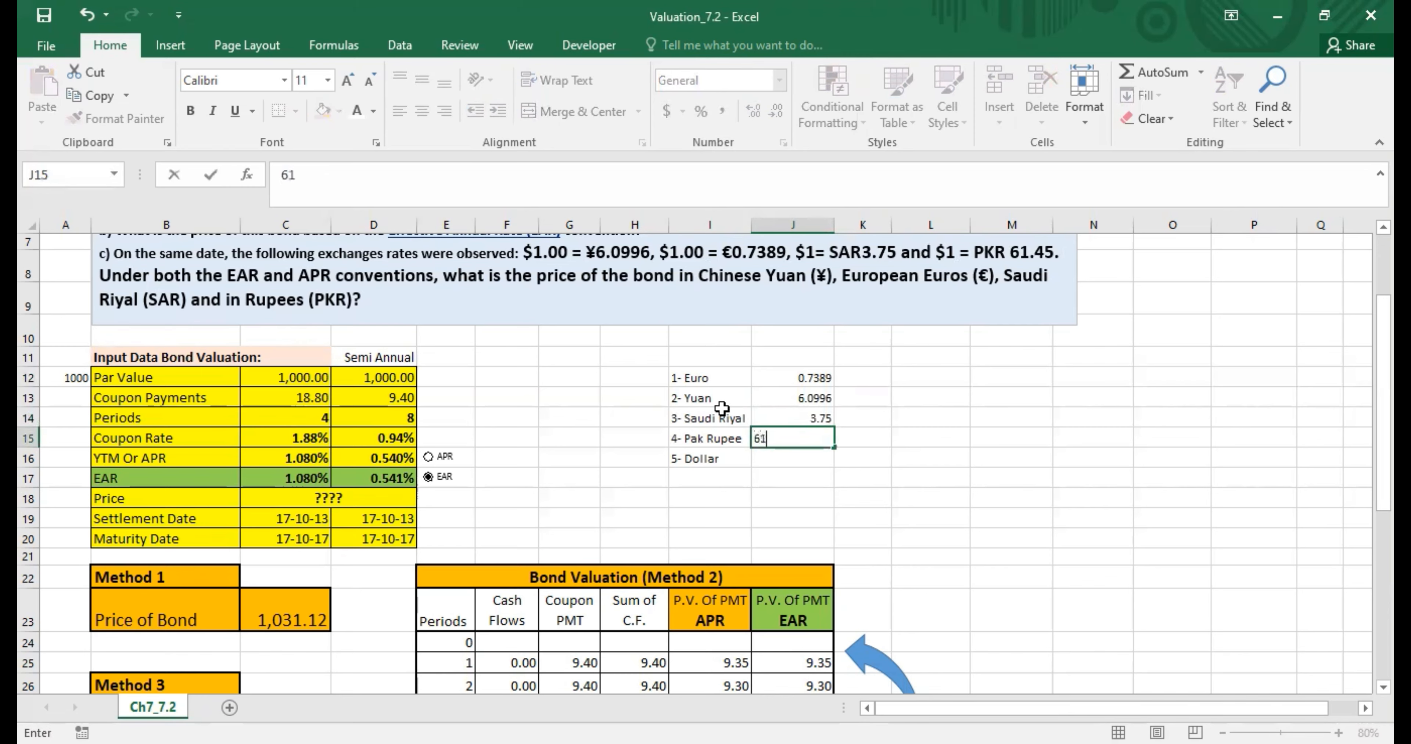
{"action": "key", "text": "BackSpace"}
{"action": "key", "text": "BackSpace"}
{"action": "key", "text": "BackSpace"}
{"action": "type", "text": ".45"}
{"action": "key", "text": "Return"}
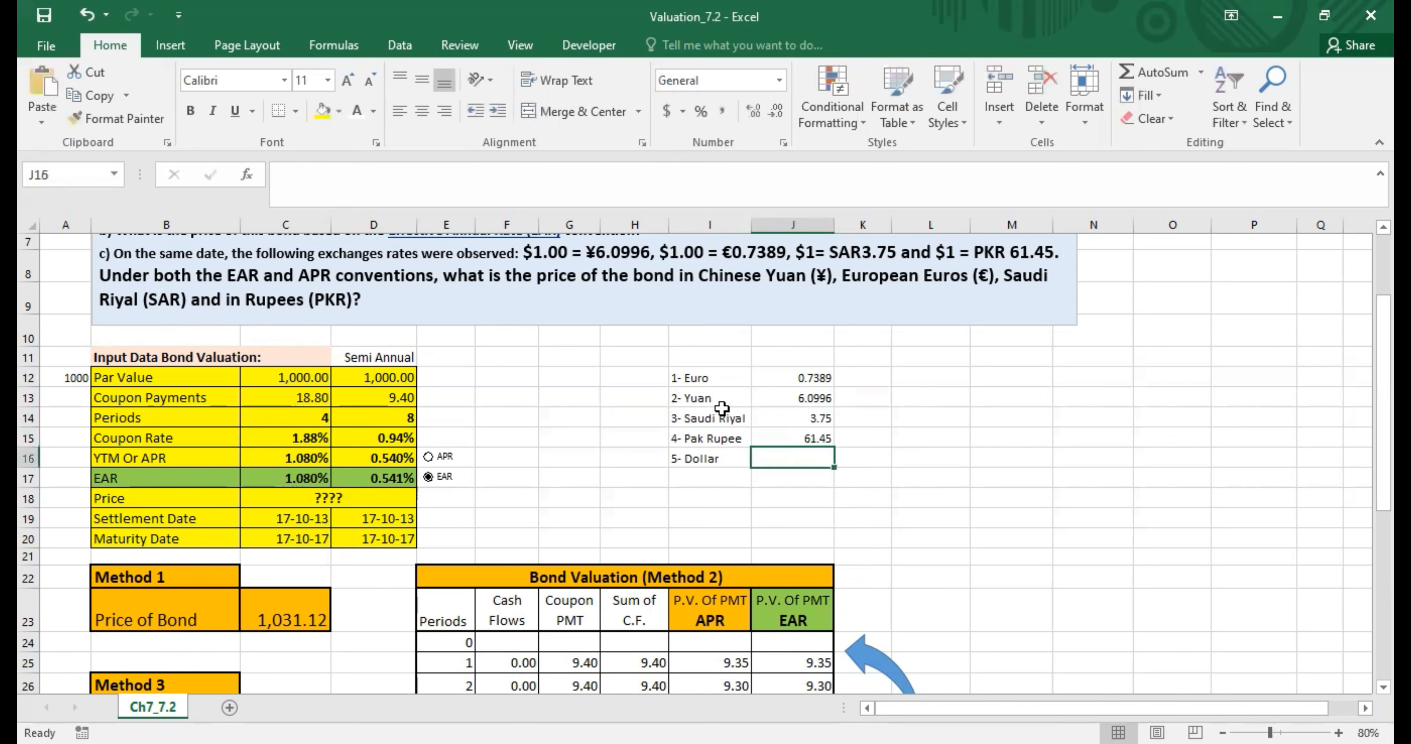
{"action": "type", "text": "1"}
{"action": "key", "text": "Return"}
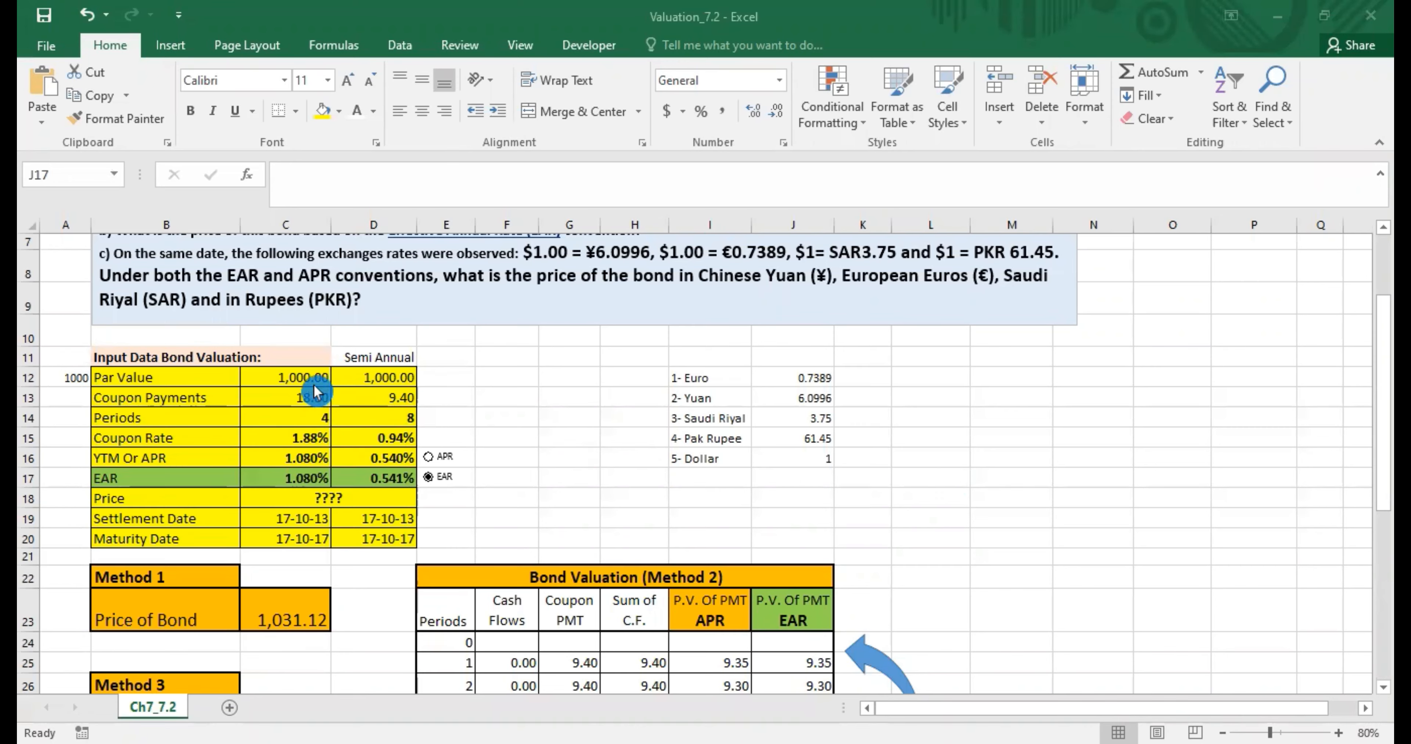
- Enter the heading "Select Currency" in I11 above the currency list
{"action": "left_click", "coordinate": [356, 384]}
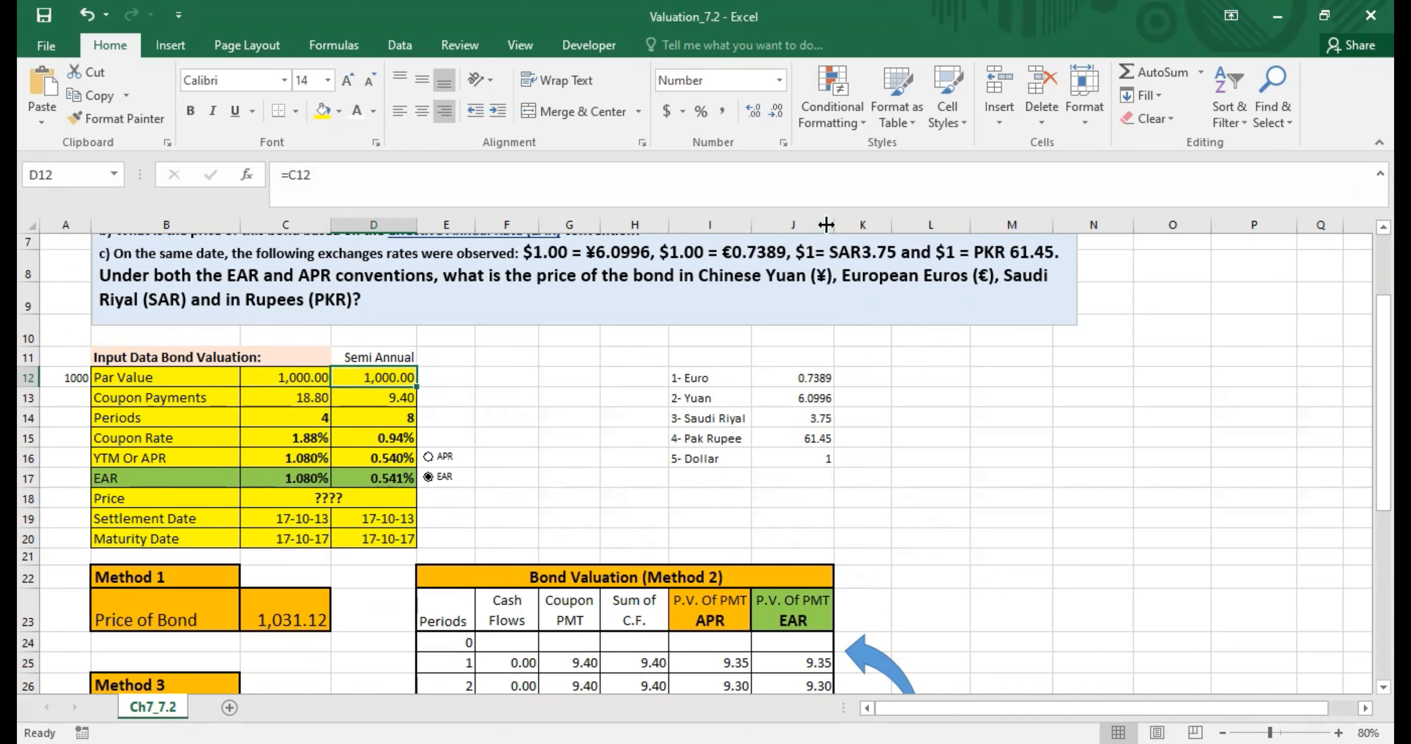
{"action": "left_click", "coordinate": [712, 356]}
{"action": "left_click", "coordinate": [351, 188]}
{"action": "type", "text": "S"}
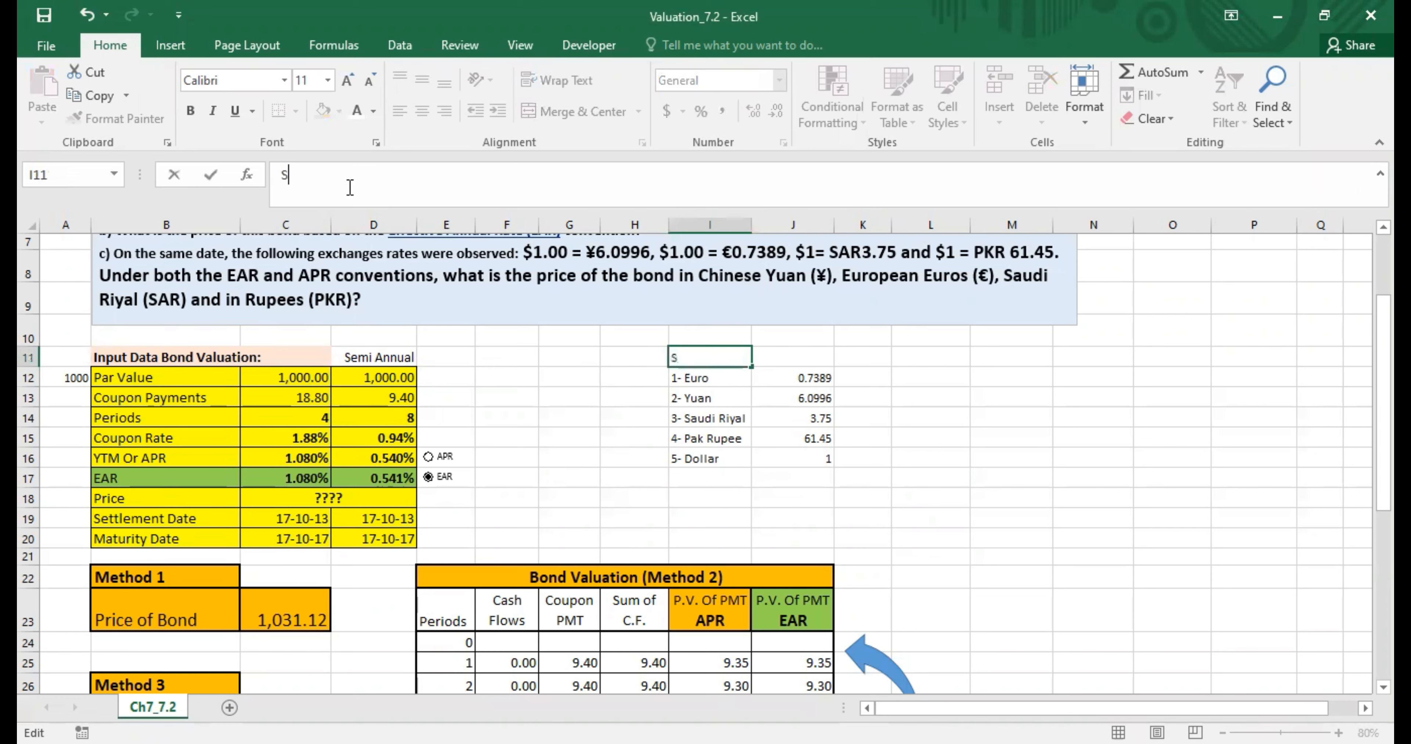
{"action": "type", "text": "elect Currency"}
{"action": "key", "text": "Return"}
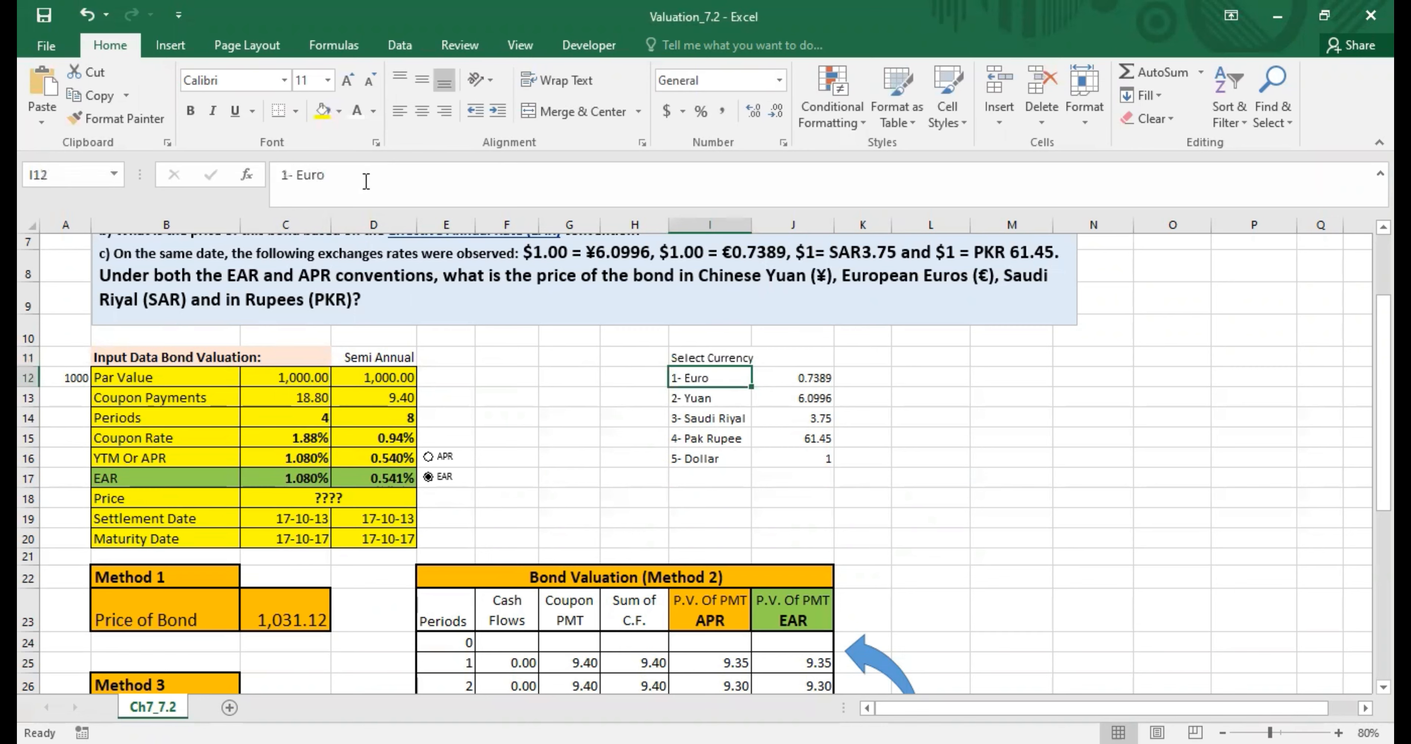
- Increase the font size of the currency table I11:J16 to 14 and auto-fit column I to the longer names
{"action": "left_click_drag", "start_coordinate": [704, 358], "coordinate": [809, 463]}
{"action": "left_click", "coordinate": [345, 82]}
{"action": "left_click", "coordinate": [345, 82]}
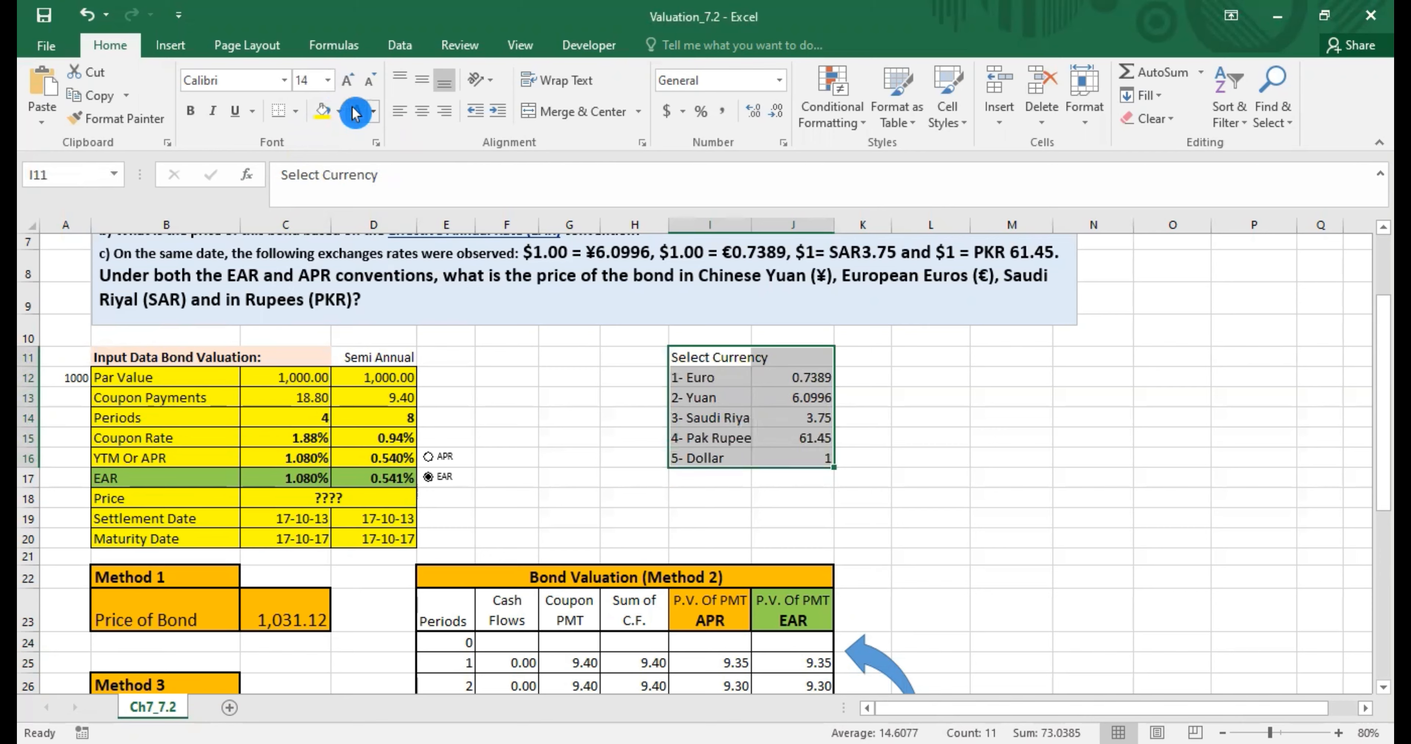
{"action": "left_click", "coordinate": [556, 438]}
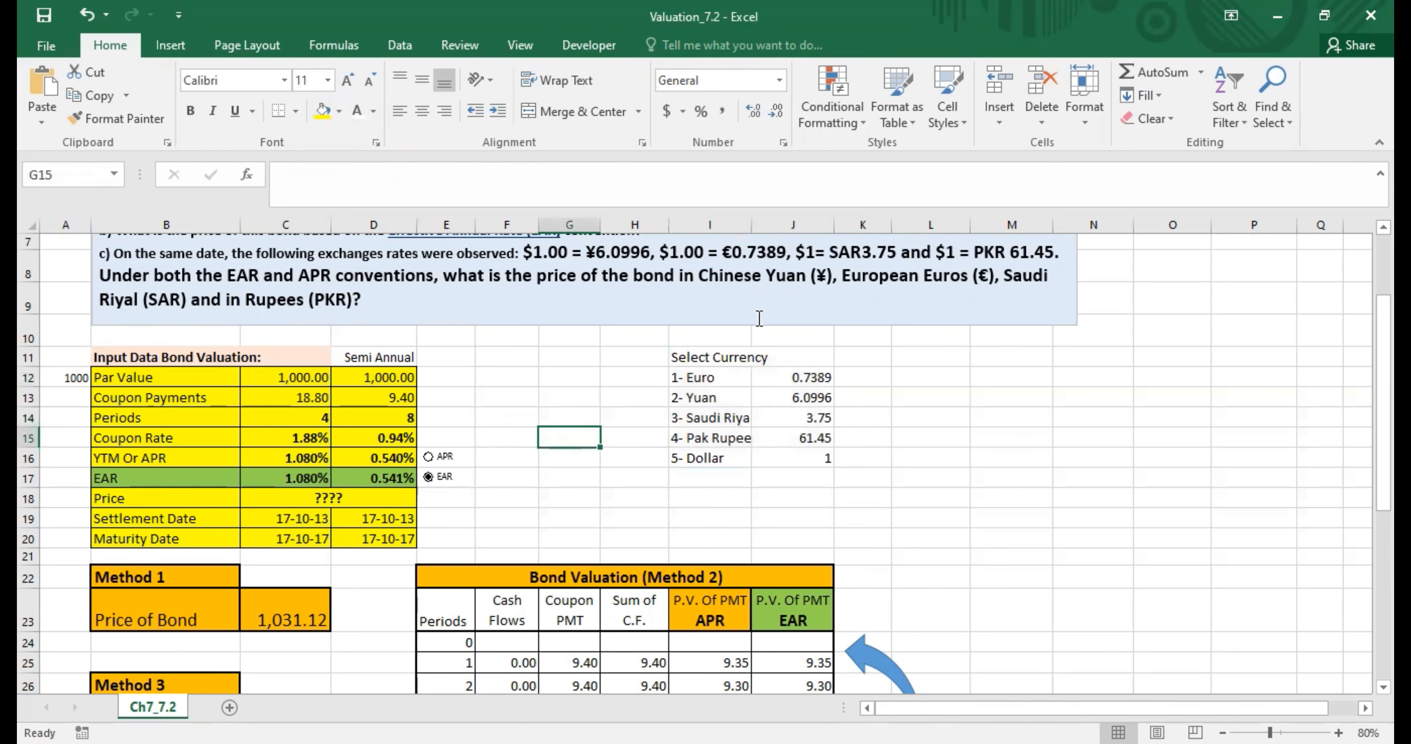
{"action": "double_click", "coordinate": [751, 230]}
- Fill the currency names and rates in I12:J16 with light gray
{"action": "left_click_drag", "start_coordinate": [718, 381], "coordinate": [827, 460]}
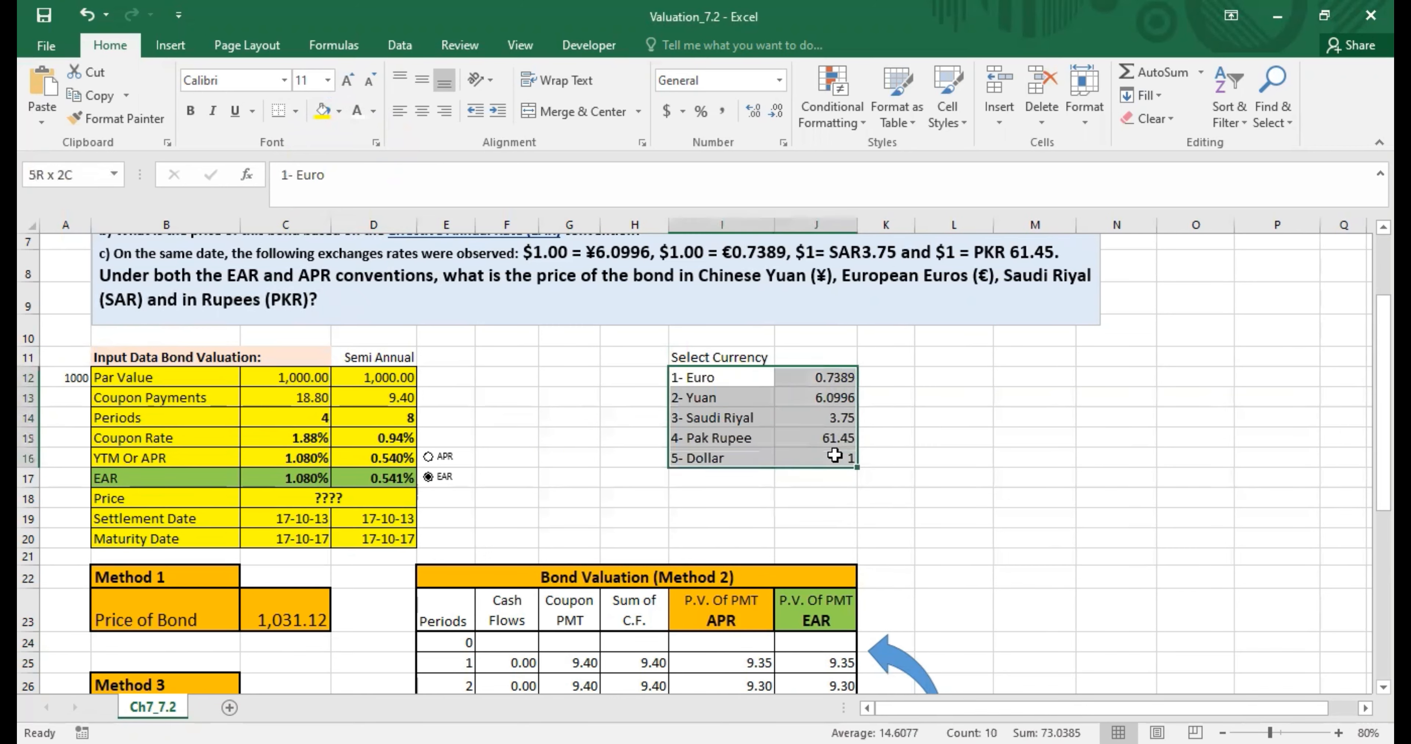
{"action": "left_click", "coordinate": [341, 112]}
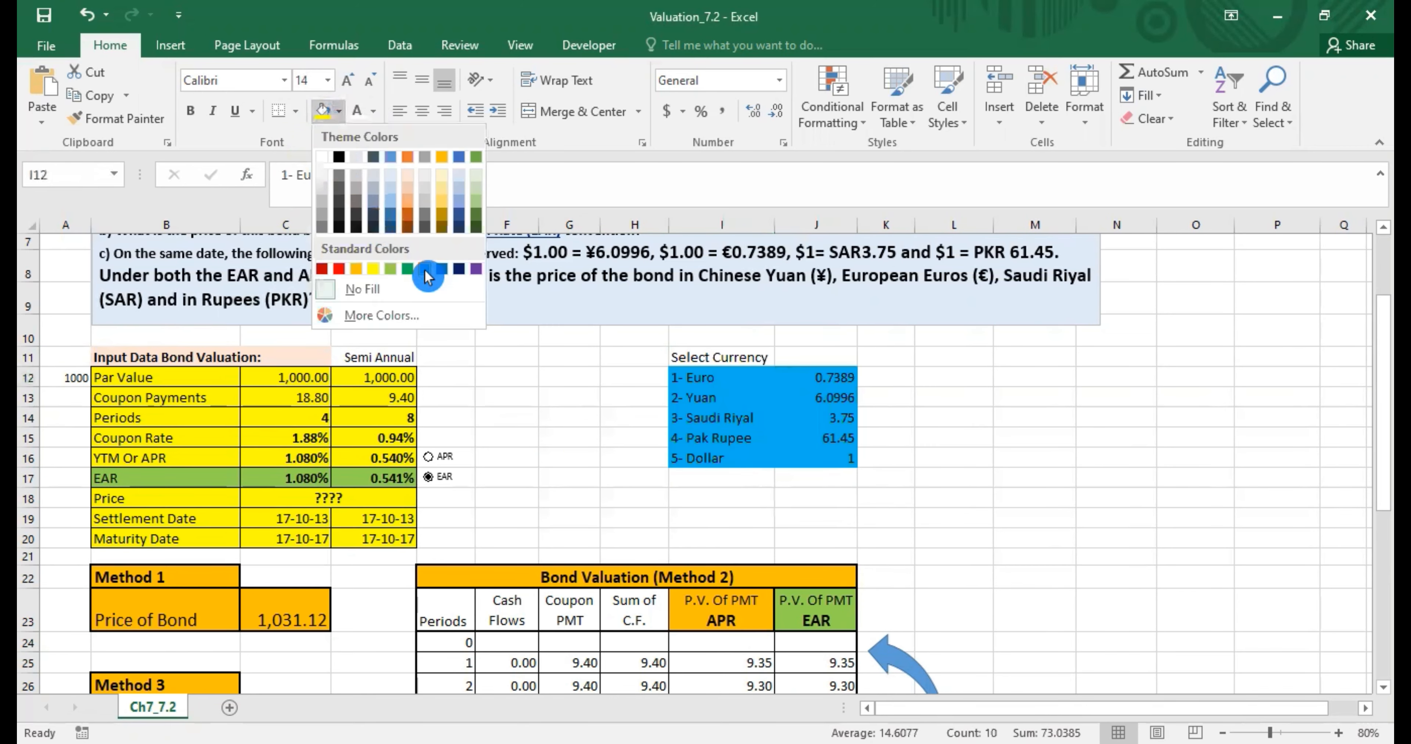
{"action": "left_click", "coordinate": [421, 181]}
- Fill the heading cells I11:J11 of the currency table with dark blue and make their text white
{"action": "left_click_drag", "start_coordinate": [712, 358], "coordinate": [810, 359]}
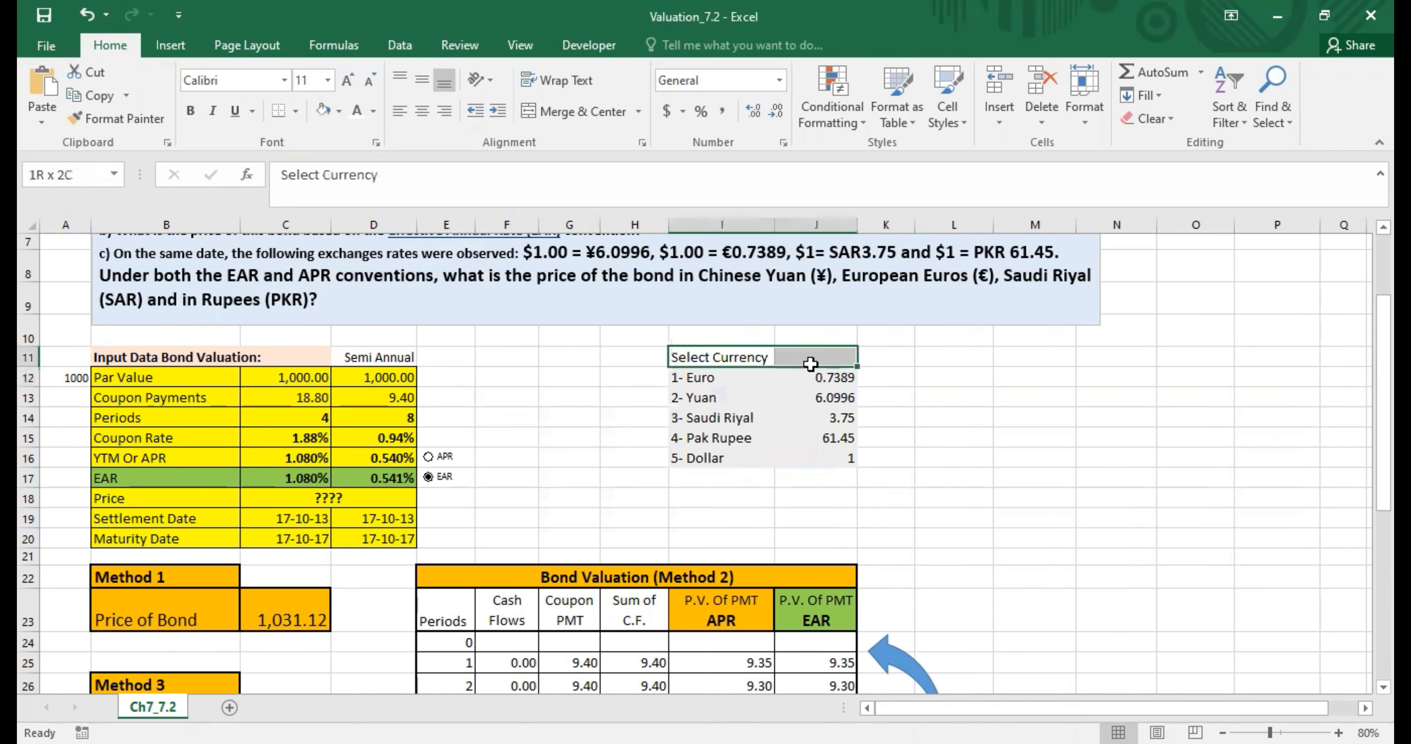
{"action": "left_click", "coordinate": [339, 112]}
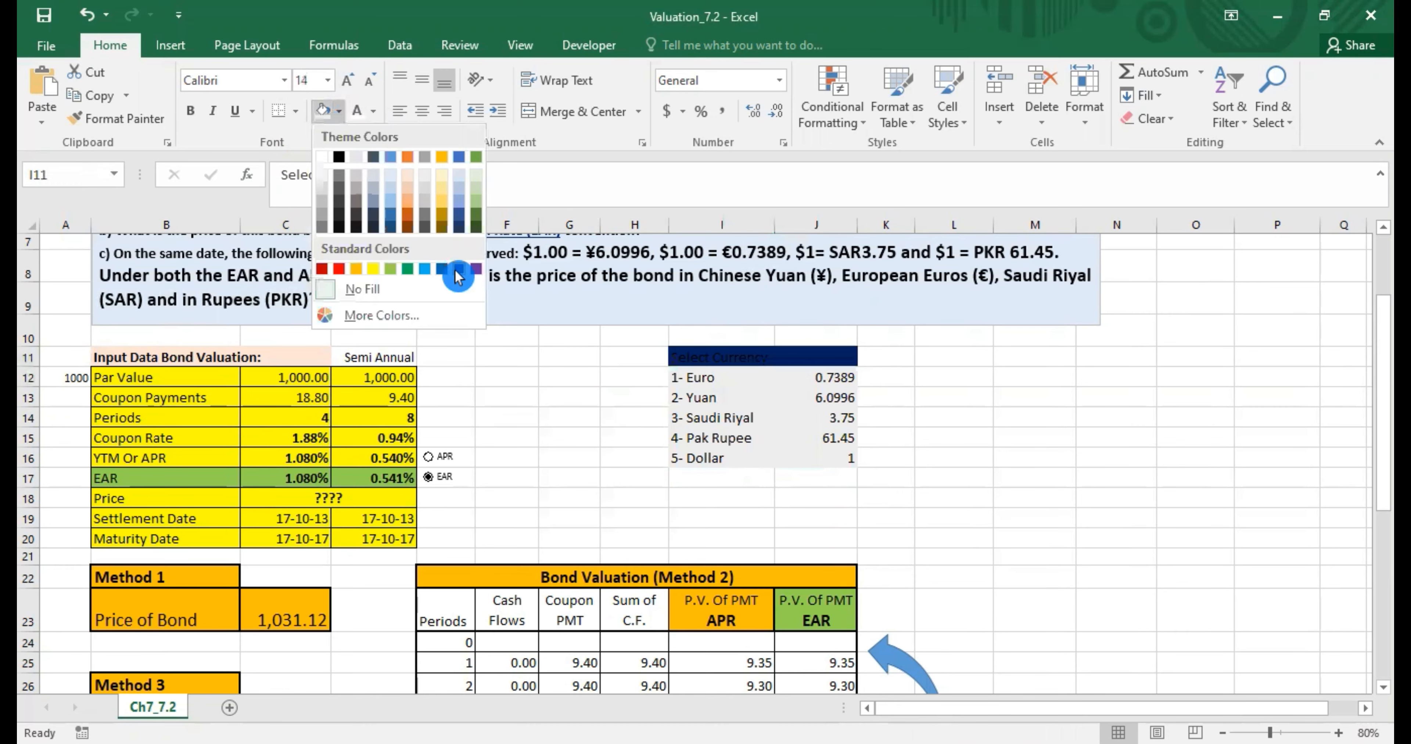
{"action": "left_click", "coordinate": [457, 271]}
{"action": "left_click", "coordinate": [570, 438]}
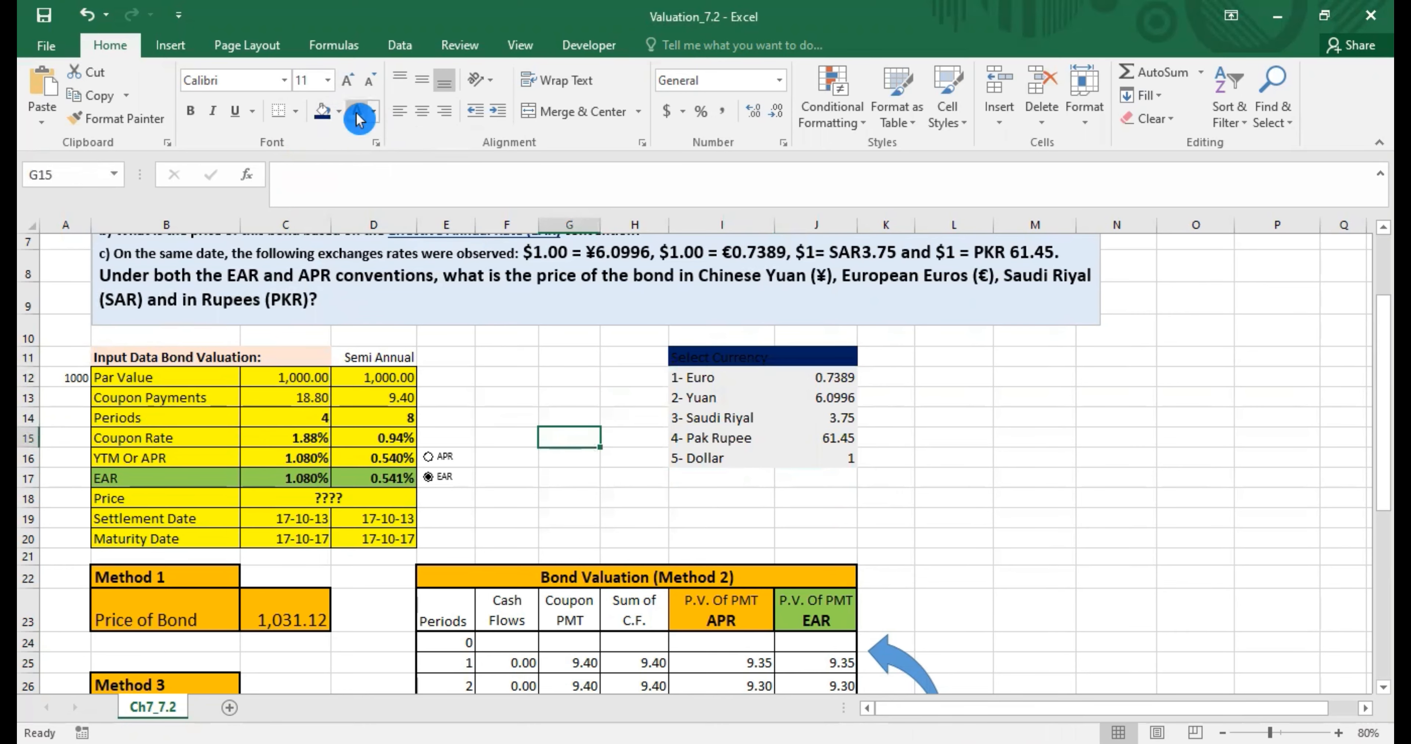
{"action": "left_click", "coordinate": [724, 358]}
{"action": "left_click", "coordinate": [357, 111]}
{"action": "left_click", "coordinate": [454, 418]}
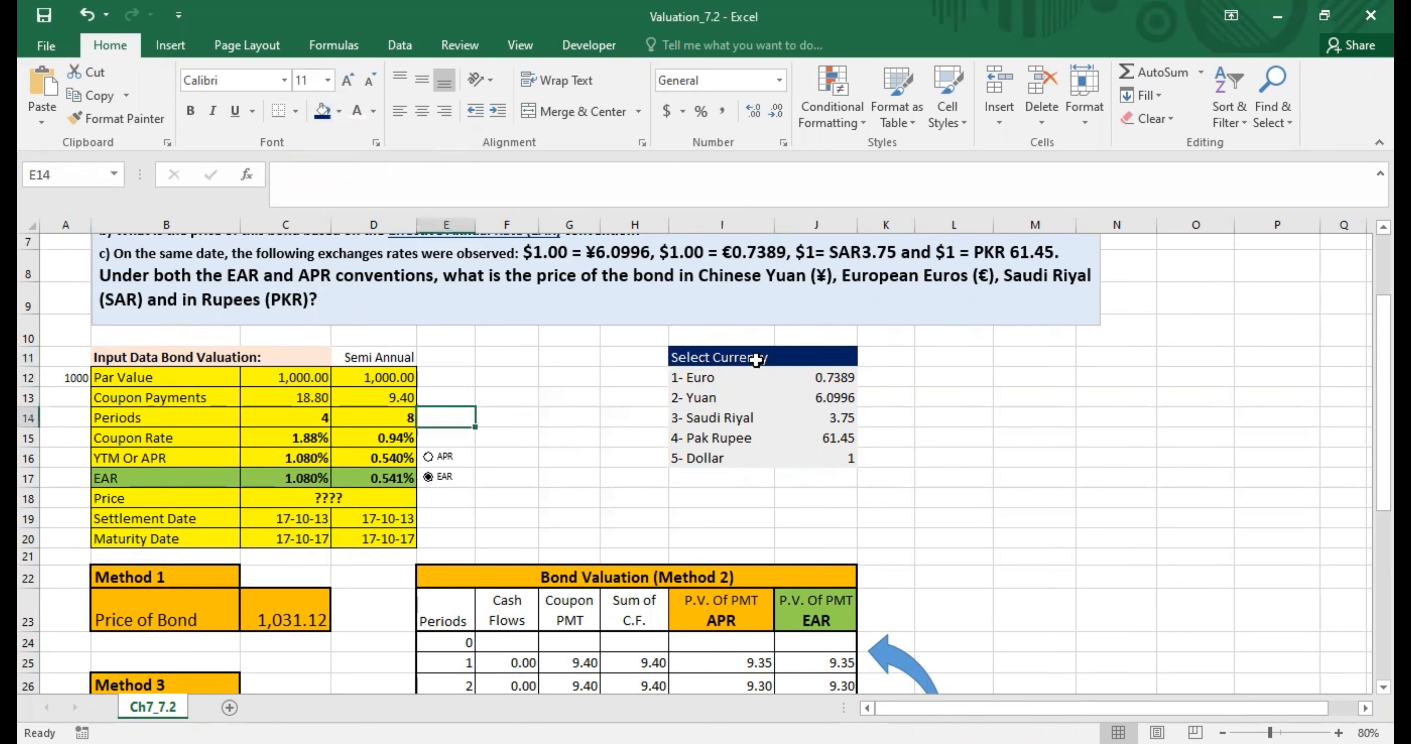
- Enter 1 in J11 next to the Select Currency heading
{"action": "left_click", "coordinate": [841, 358]}
{"action": "left_click", "coordinate": [534, 412]}
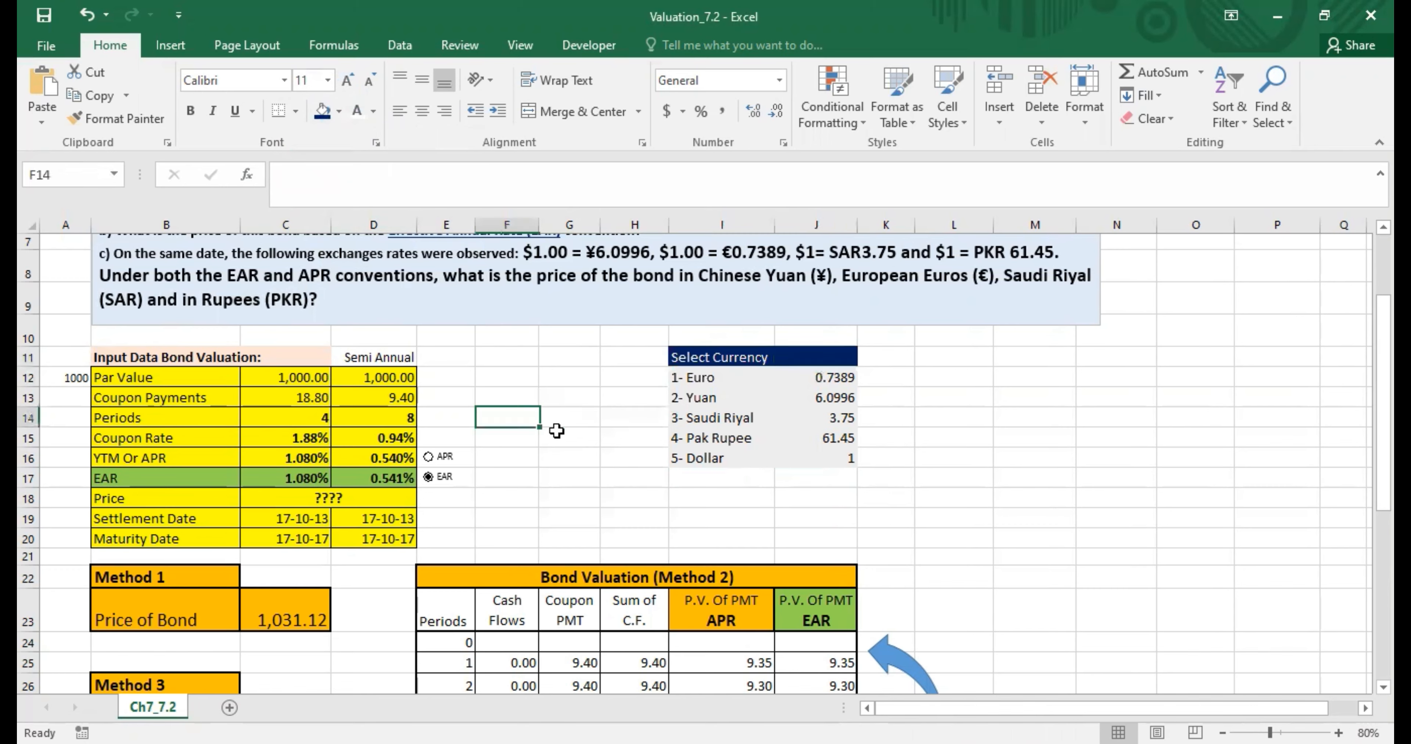
{"action": "left_click", "coordinate": [818, 358]}
{"action": "type", "text": "1"}
{"action": "key", "text": "Return"}
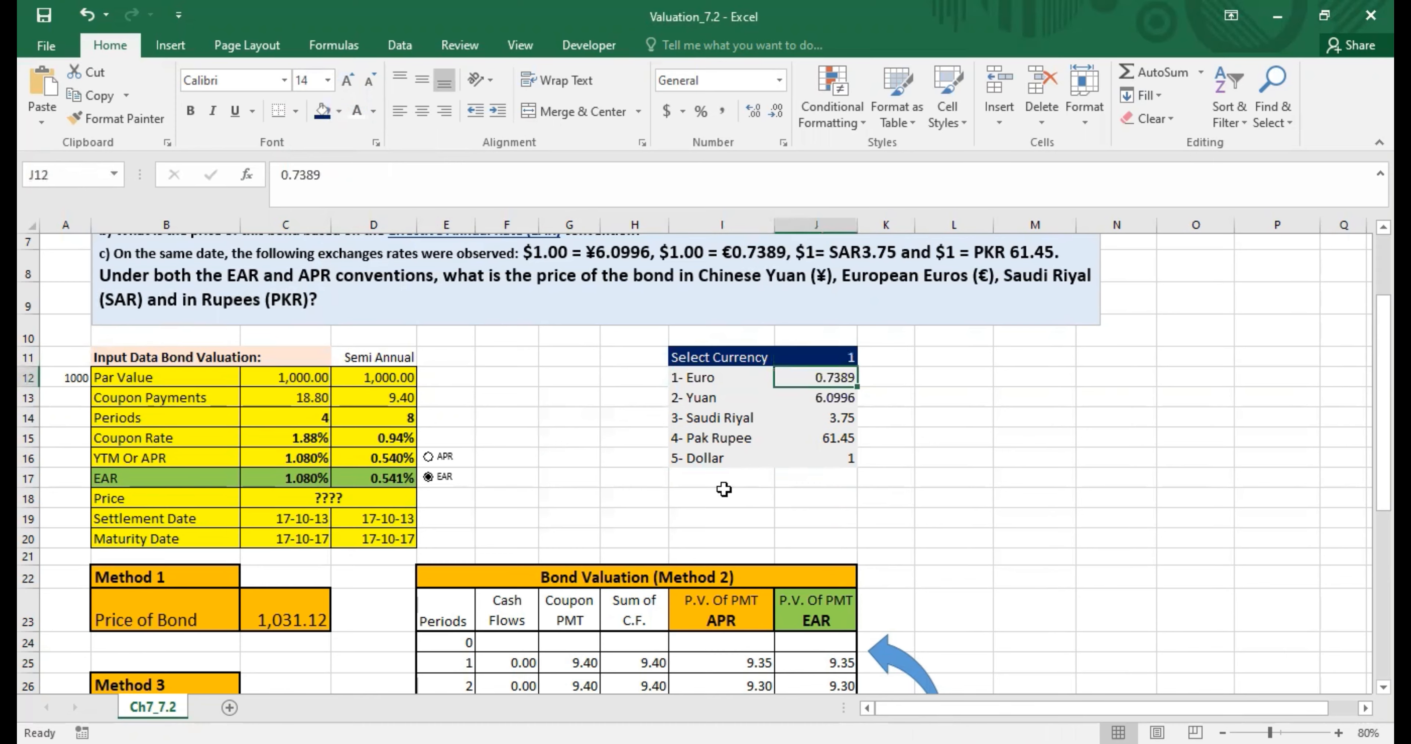
{"action": "left_click_drag", "start_coordinate": [721, 358], "coordinate": [821, 460]}
{"action": "left_click", "coordinate": [802, 521]}
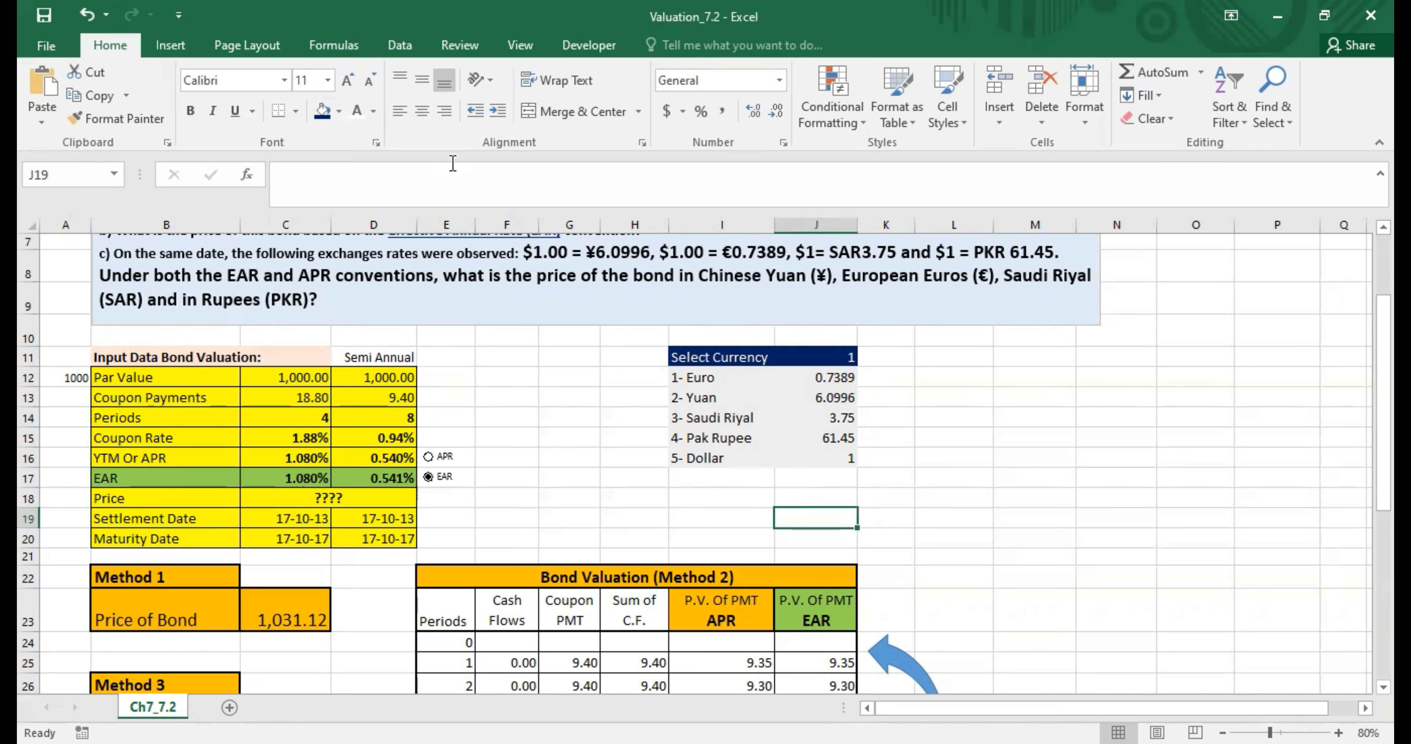
- Insert a combo box form control directly above the currency table, spanning the width of columns I and J
{"action": "left_click", "coordinate": [575, 49]}
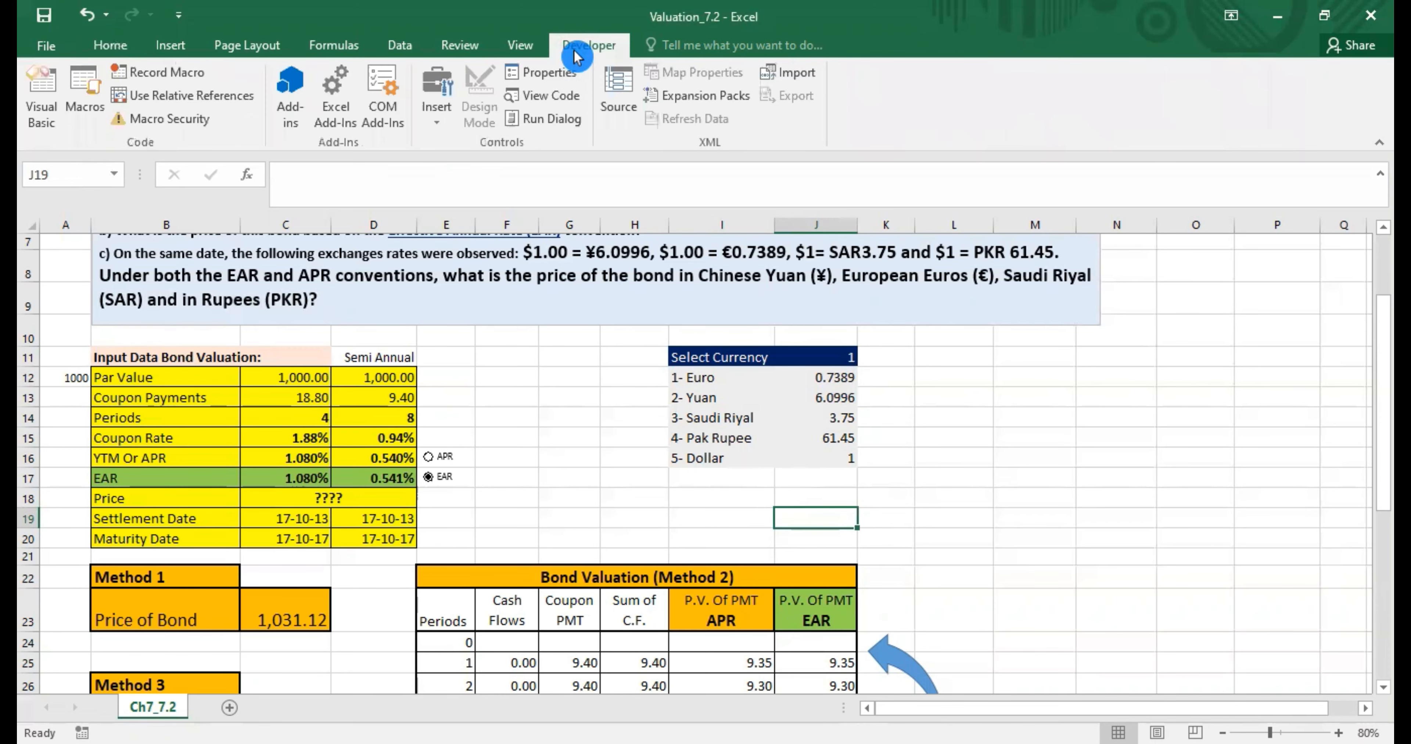
{"action": "left_click", "coordinate": [438, 112]}
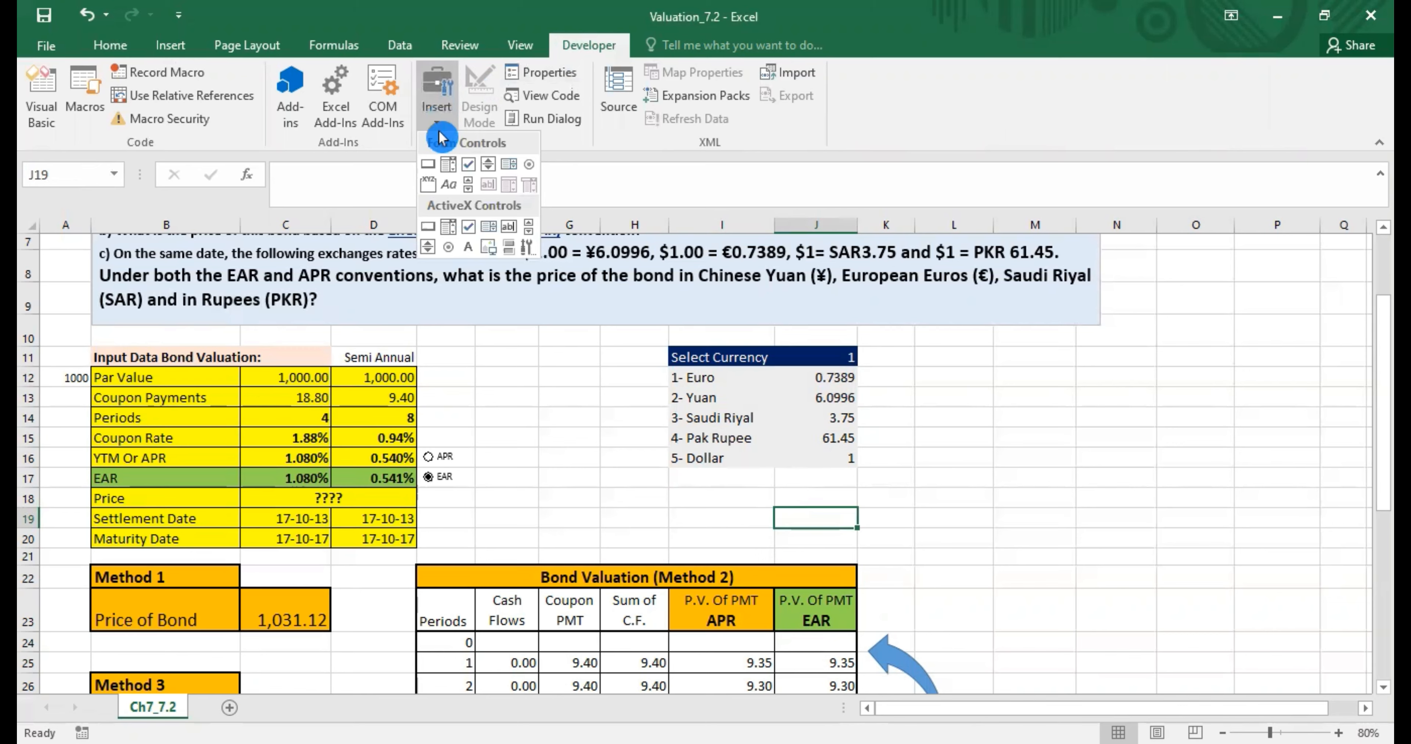
{"action": "left_click", "coordinate": [450, 165]}
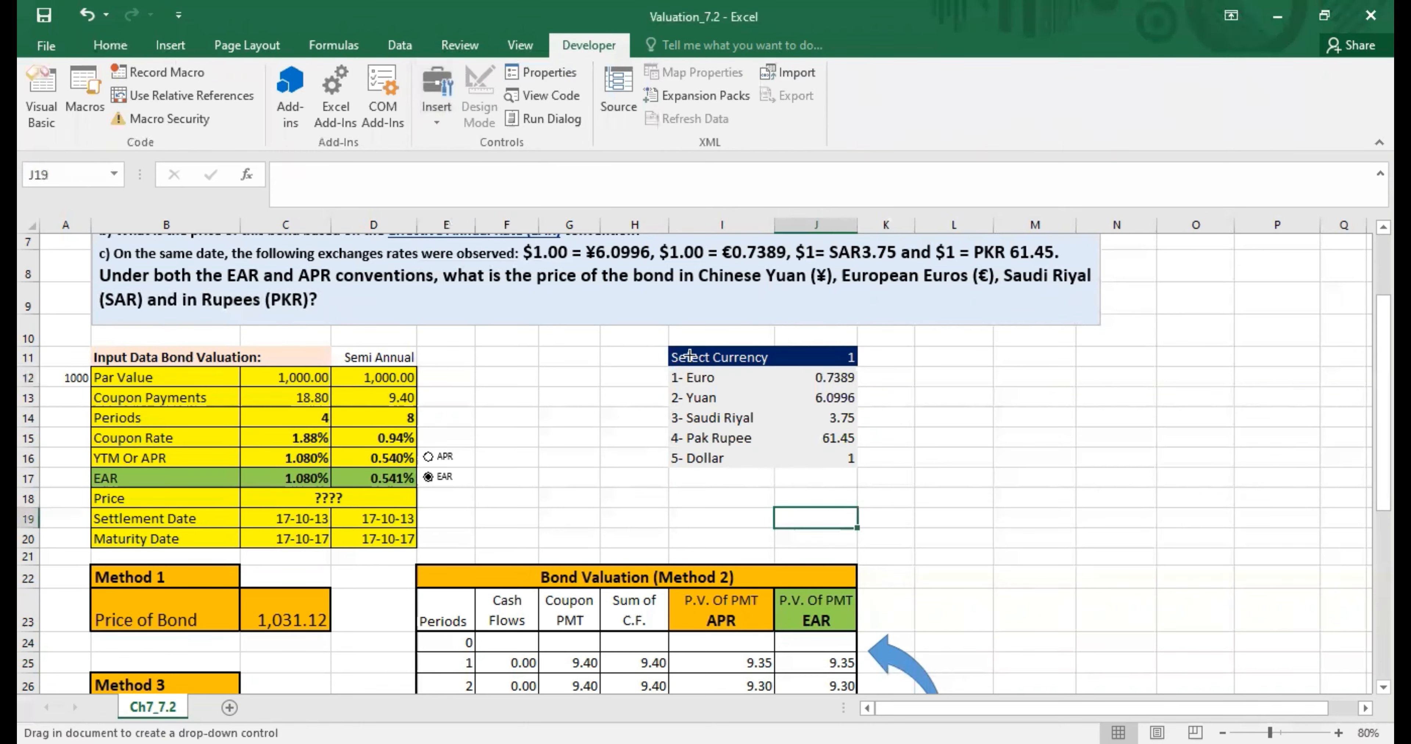
{"action": "left_click_drag", "start_coordinate": [671, 307], "coordinate": [856, 344]}
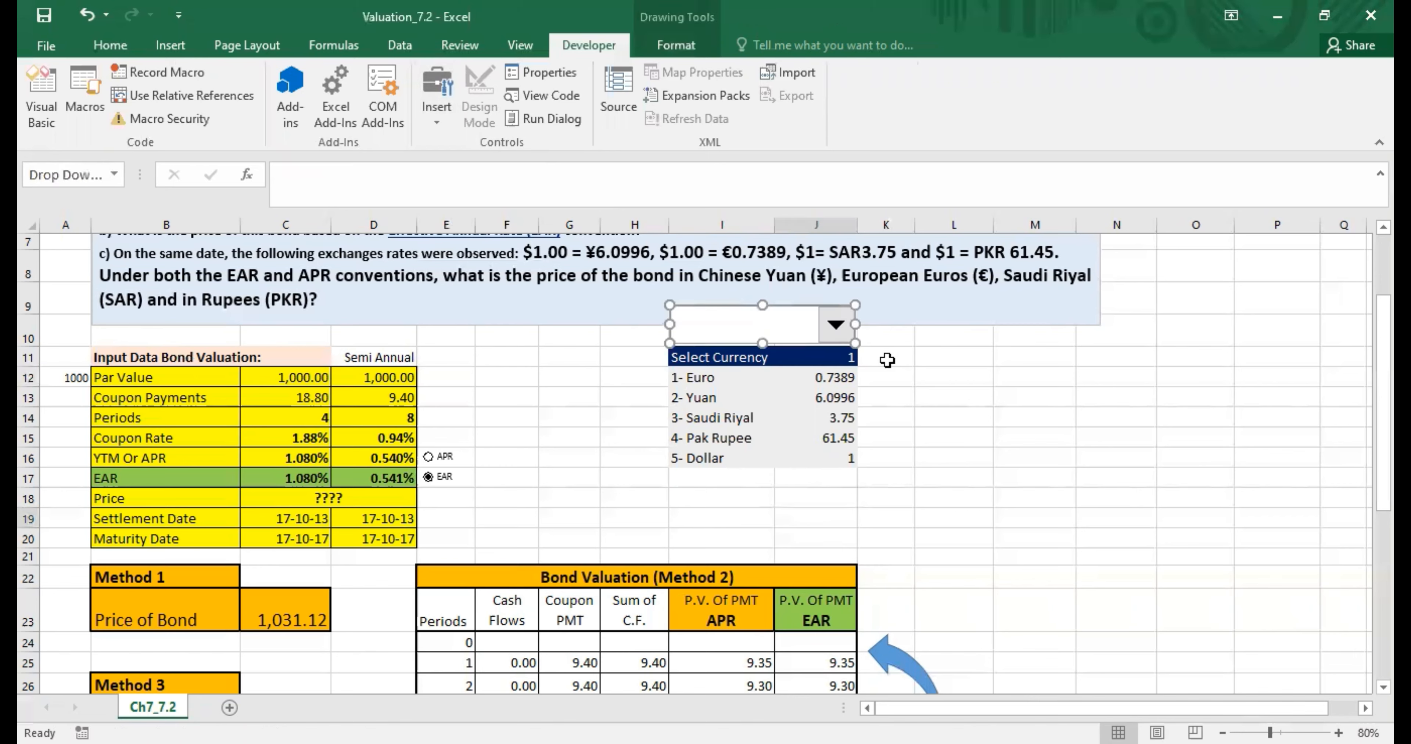
{"action": "left_click", "coordinate": [896, 378]}
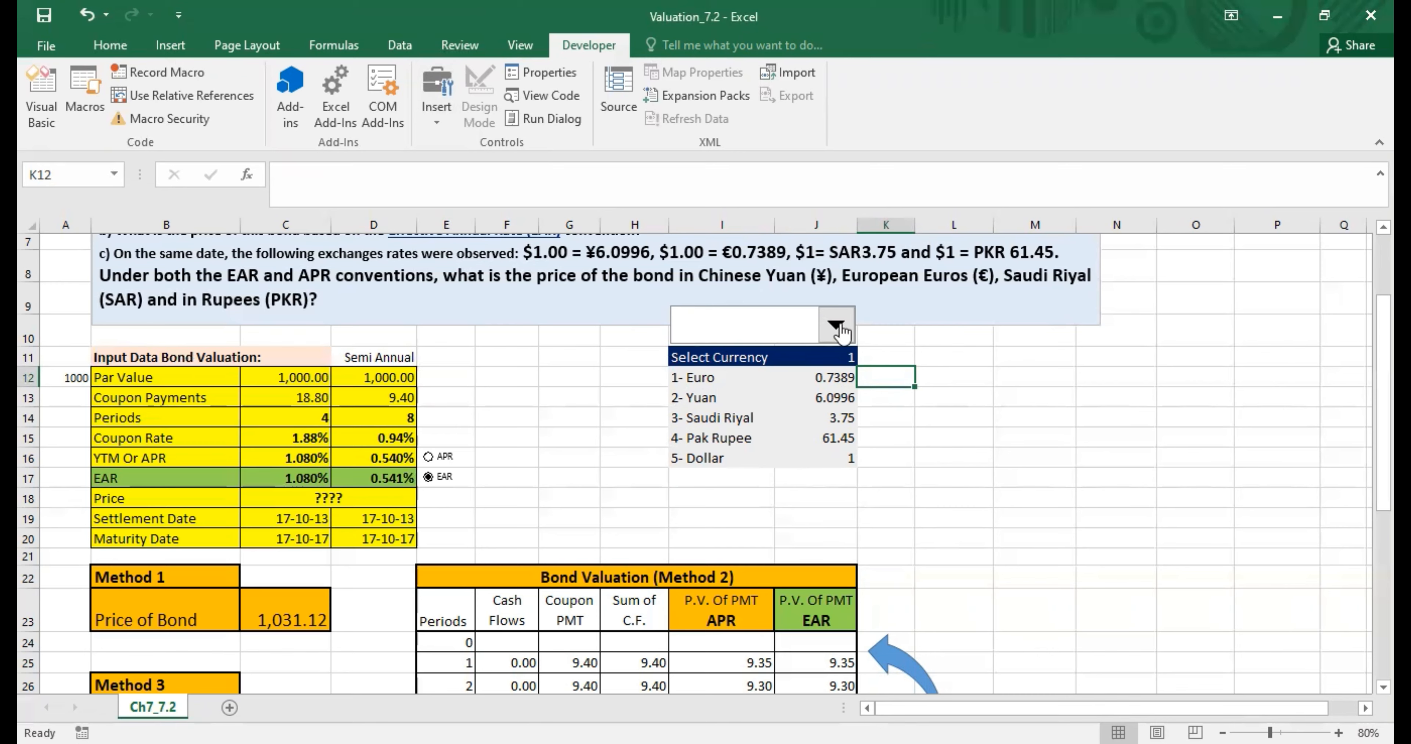
{"action": "left_click_drag", "start_coordinate": [703, 381], "coordinate": [792, 460]}
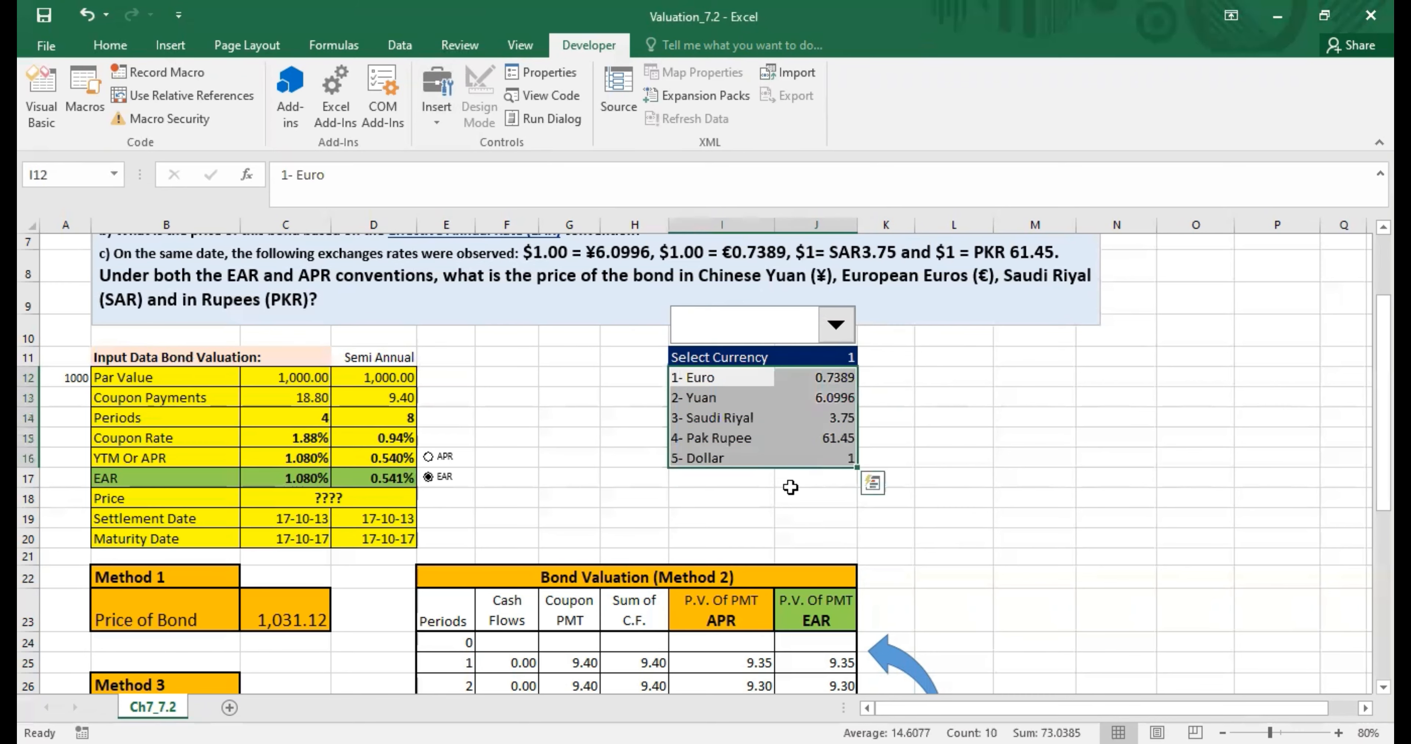
{"action": "left_click", "coordinate": [792, 495]}
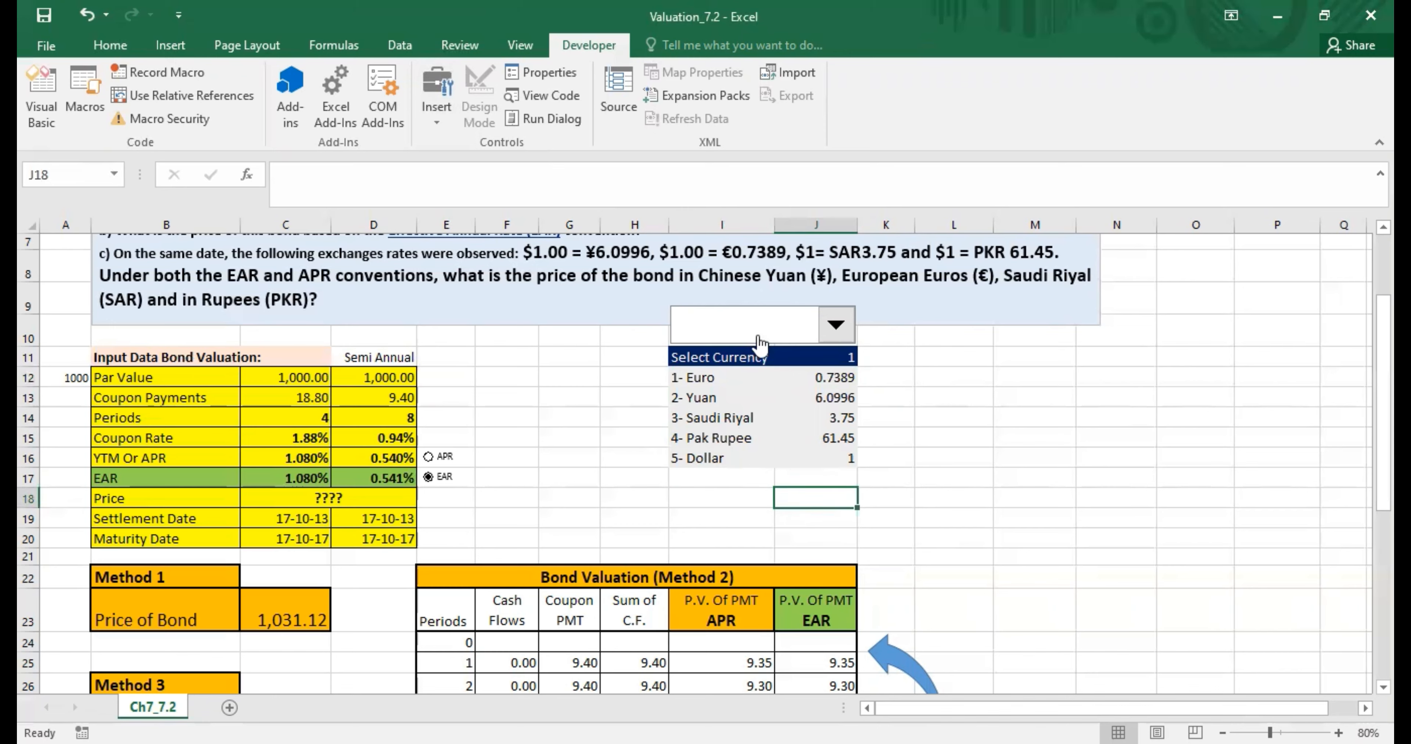
- Set the input range of the combo box to the currency list $I$12:$J$16
{"action": "left_click", "coordinate": [740, 328], "text": "ctrl"}
{"action": "right_click", "coordinate": [740, 327]}
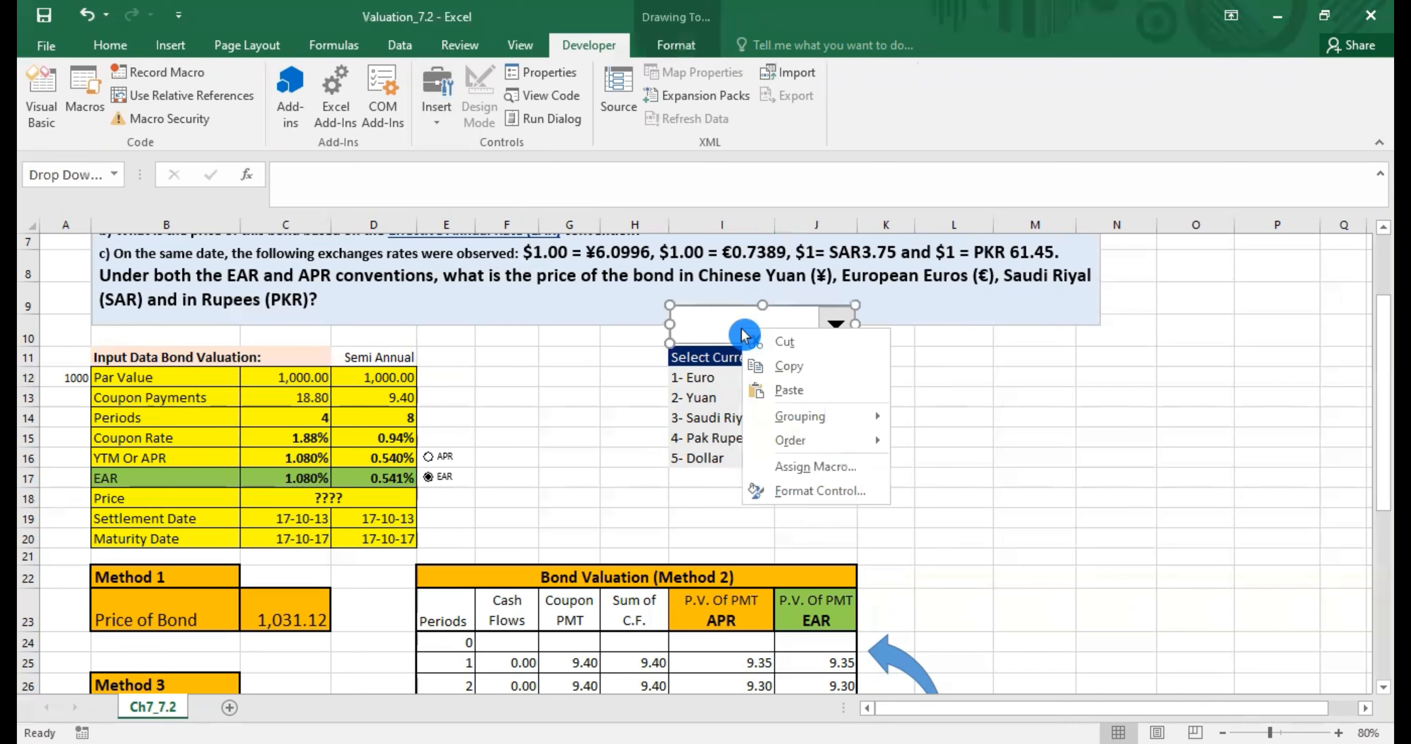
{"action": "left_click", "coordinate": [807, 492]}
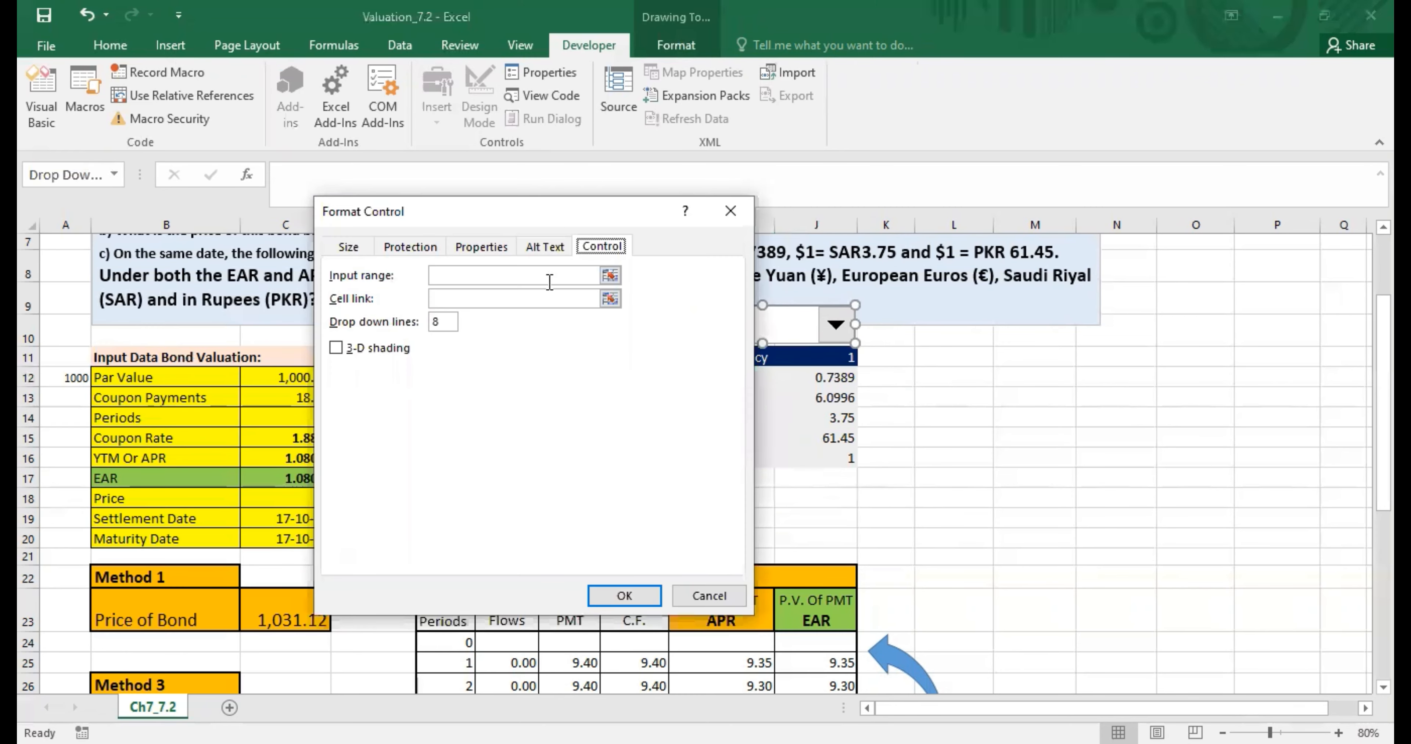
{"action": "left_click", "coordinate": [609, 276]}
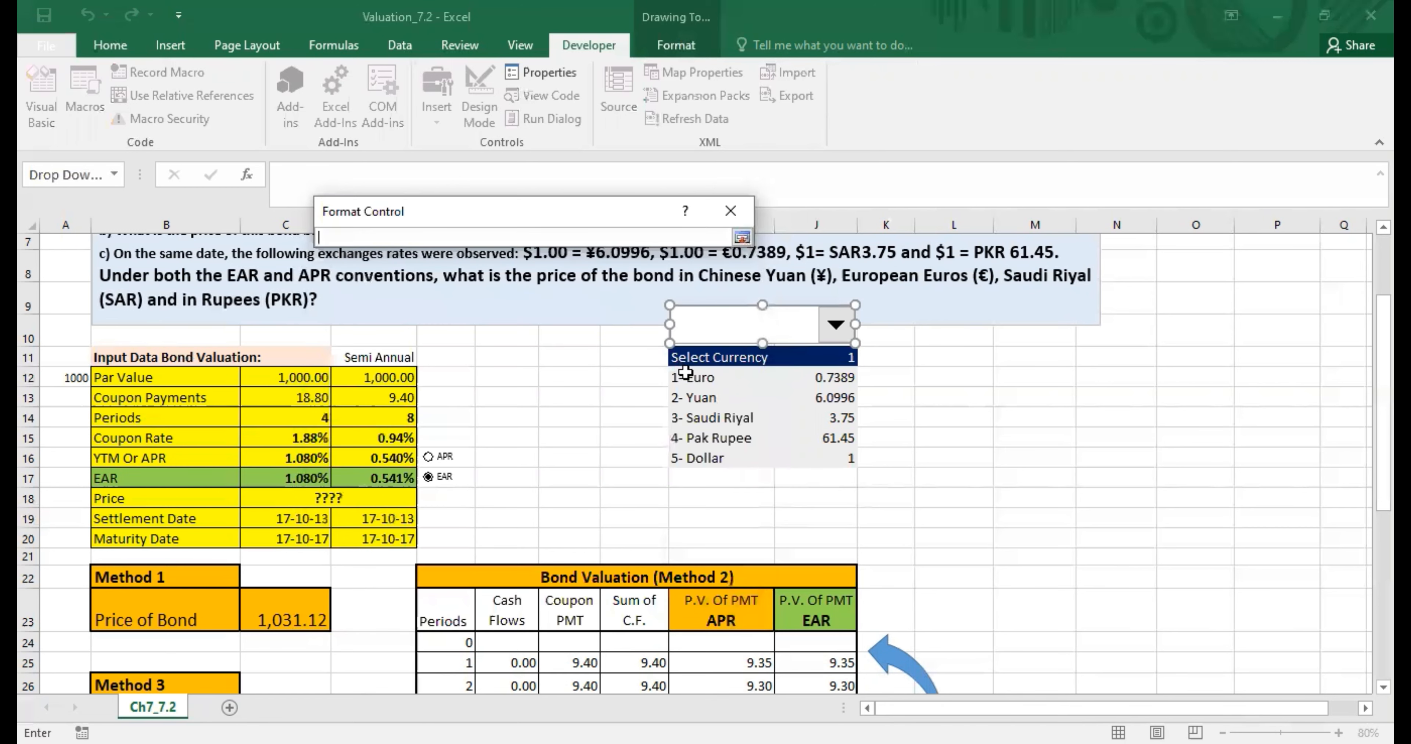
{"action": "left_click", "coordinate": [685, 376]}
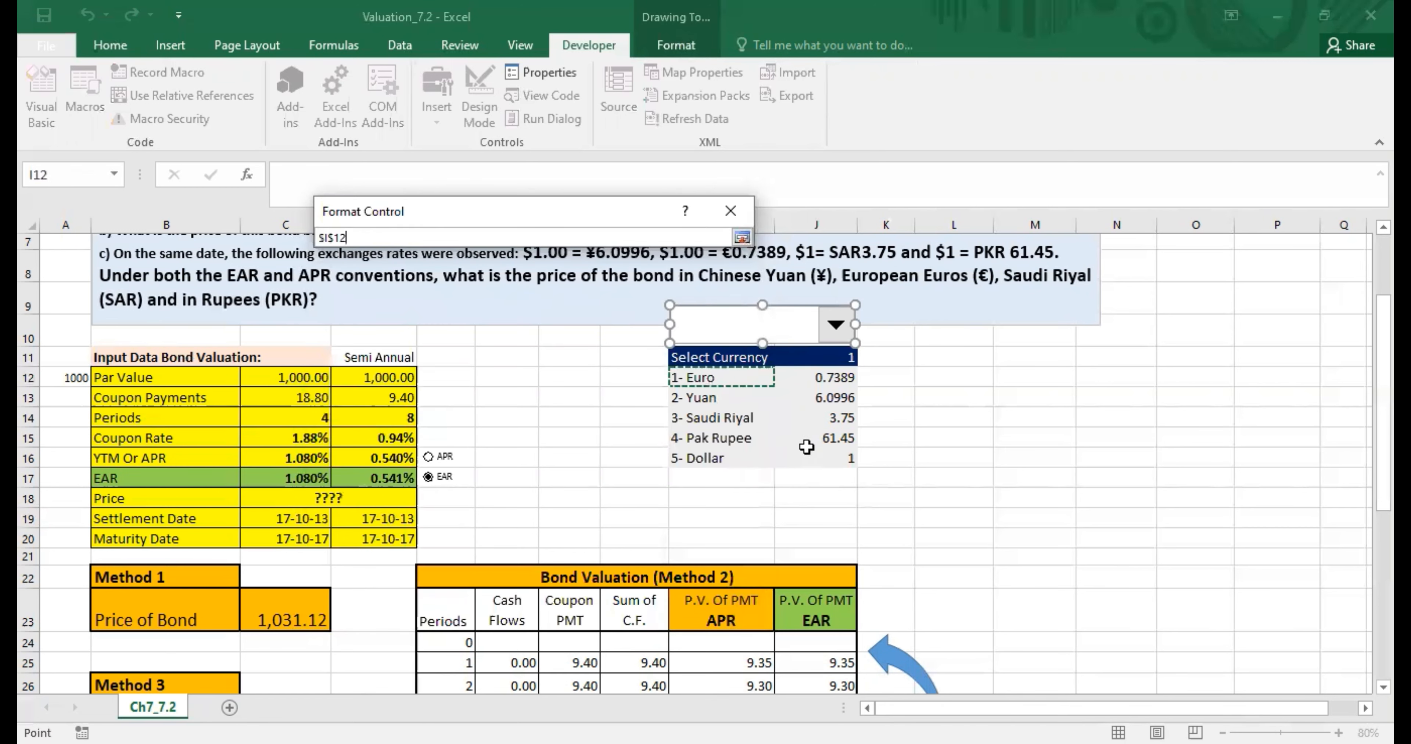
{"action": "left_click", "coordinate": [808, 457], "text": "shift"}
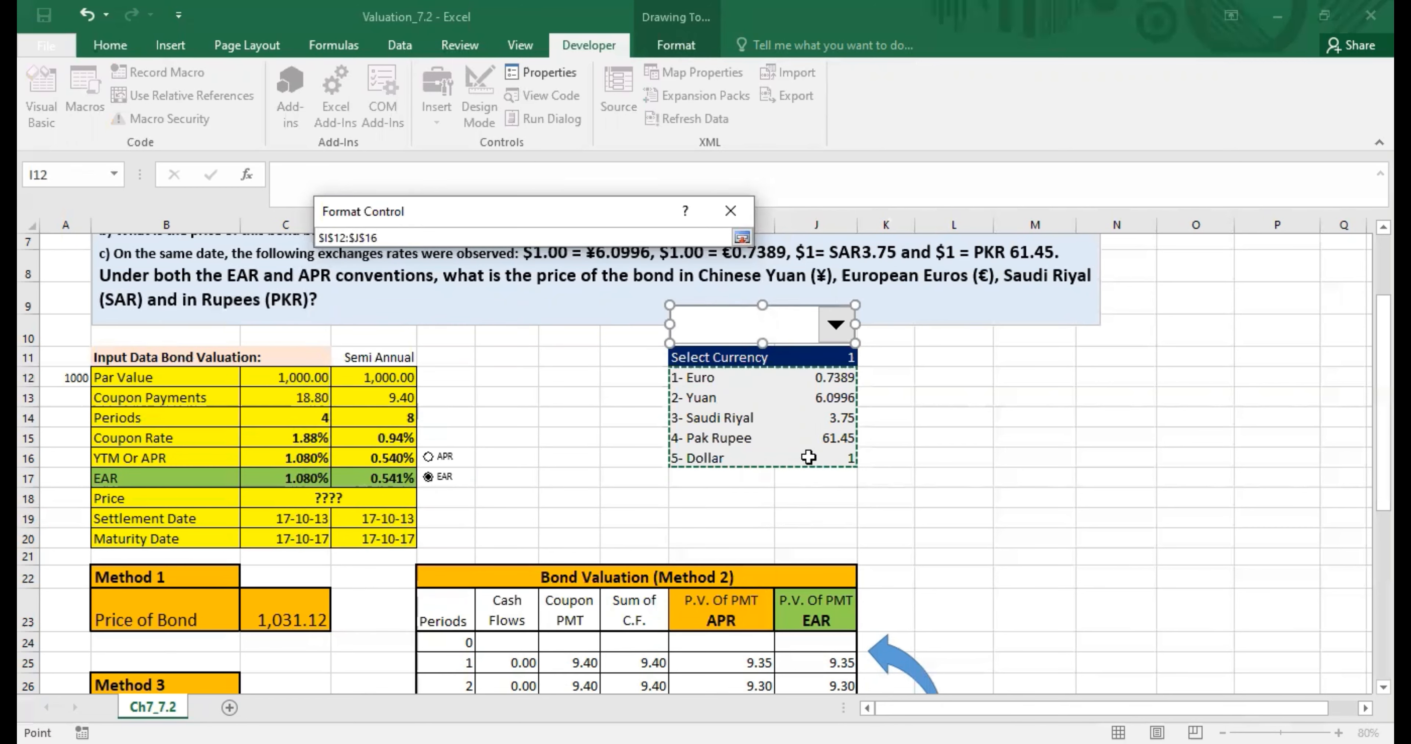
{"action": "key", "text": "Return"}
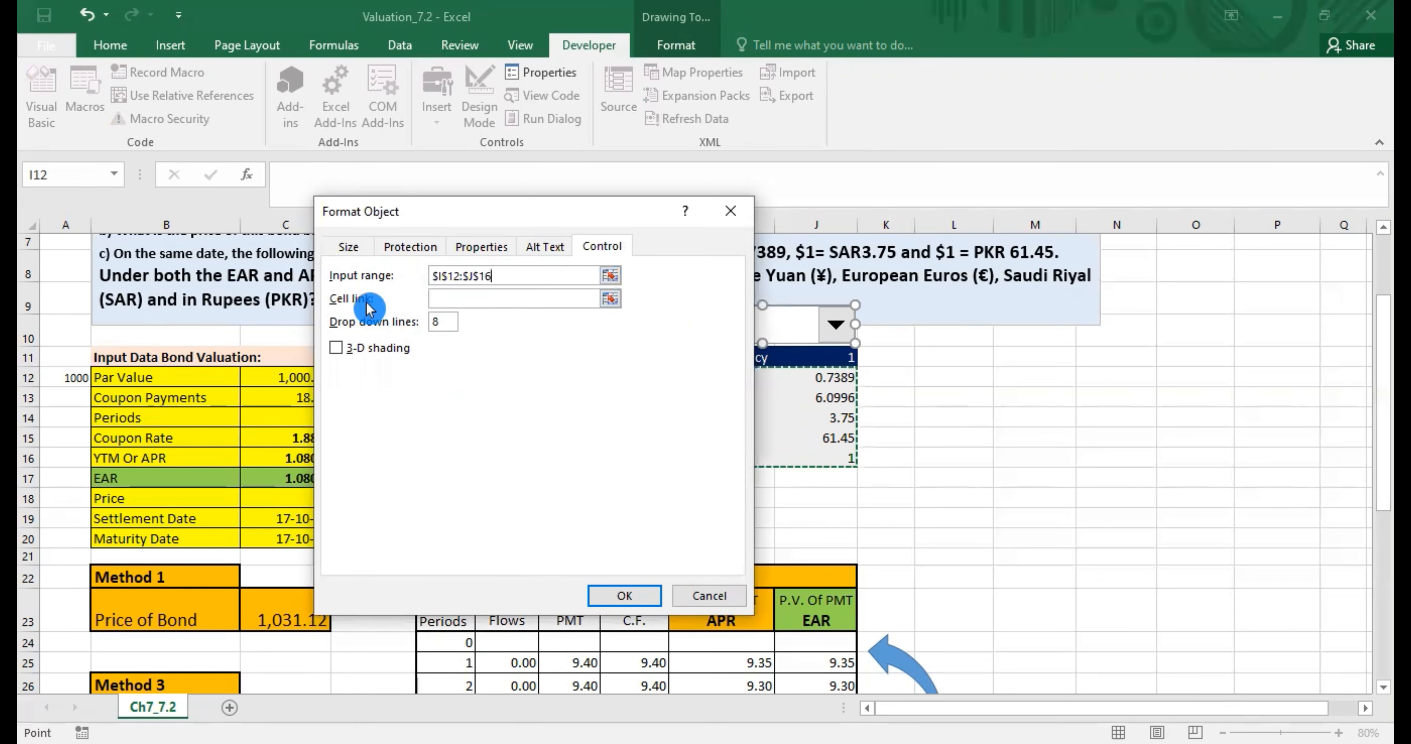
- Link the combo box to cell $J$11 and apply the control settings
{"action": "left_click", "coordinate": [608, 301]}
{"action": "left_click", "coordinate": [611, 300]}
{"action": "left_click", "coordinate": [815, 359]}
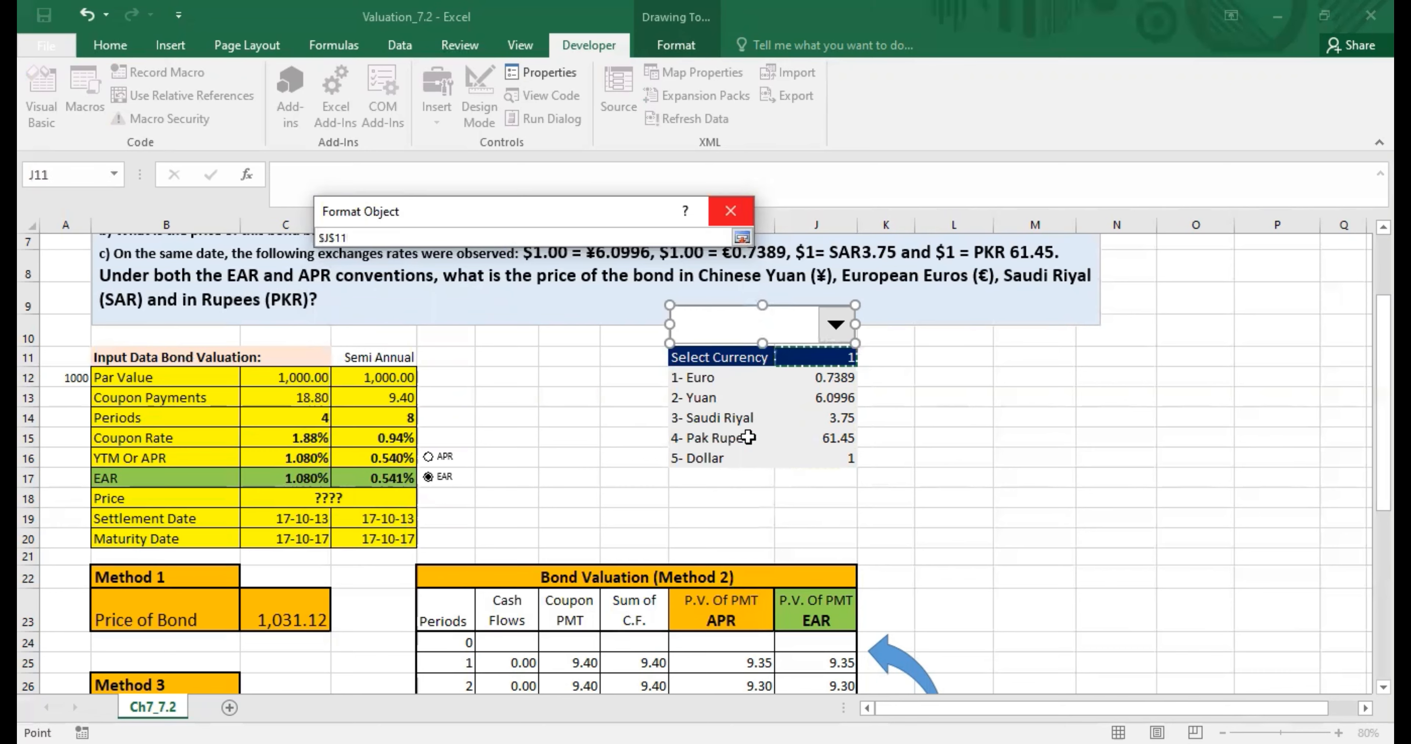
{"action": "key", "text": "Return"}
{"action": "left_click", "coordinate": [624, 596]}
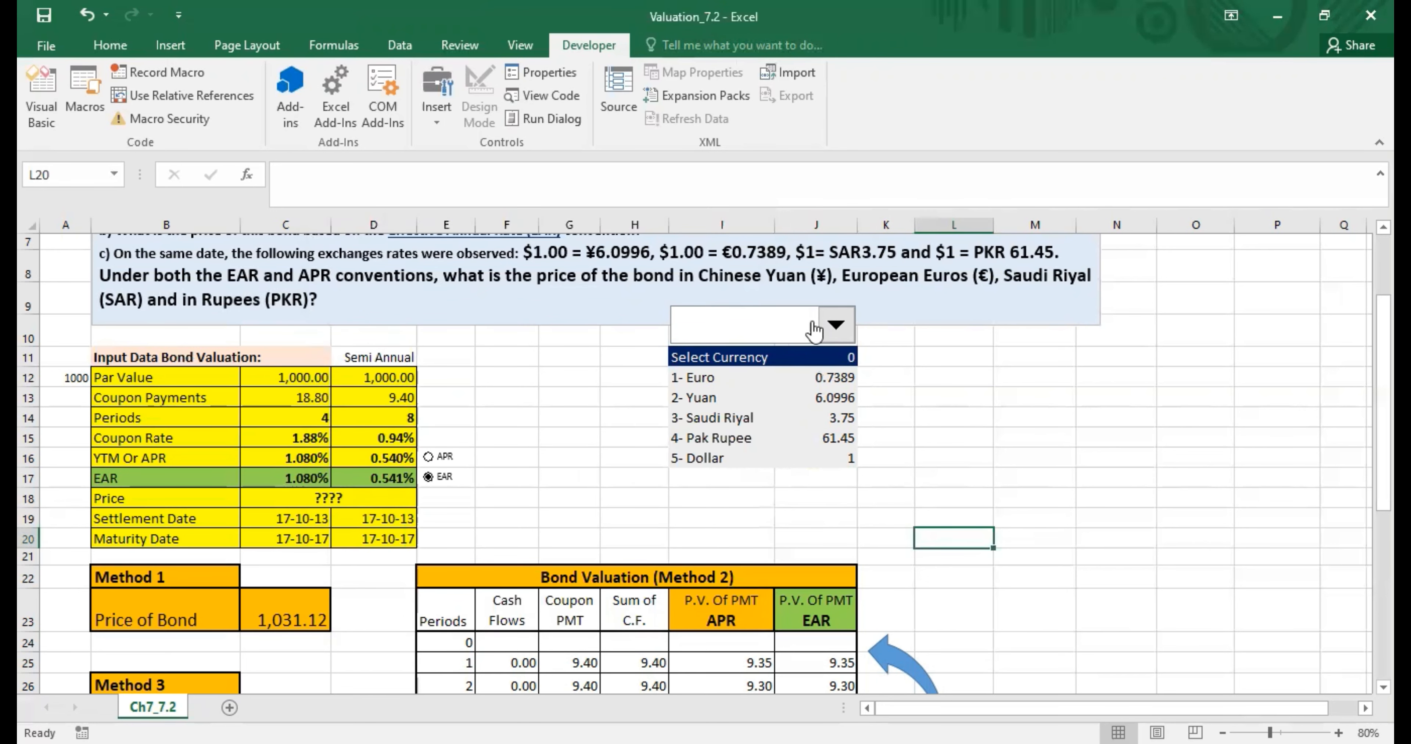
{"action": "left_click", "coordinate": [748, 362]}
{"action": "left_click", "coordinate": [847, 359]}
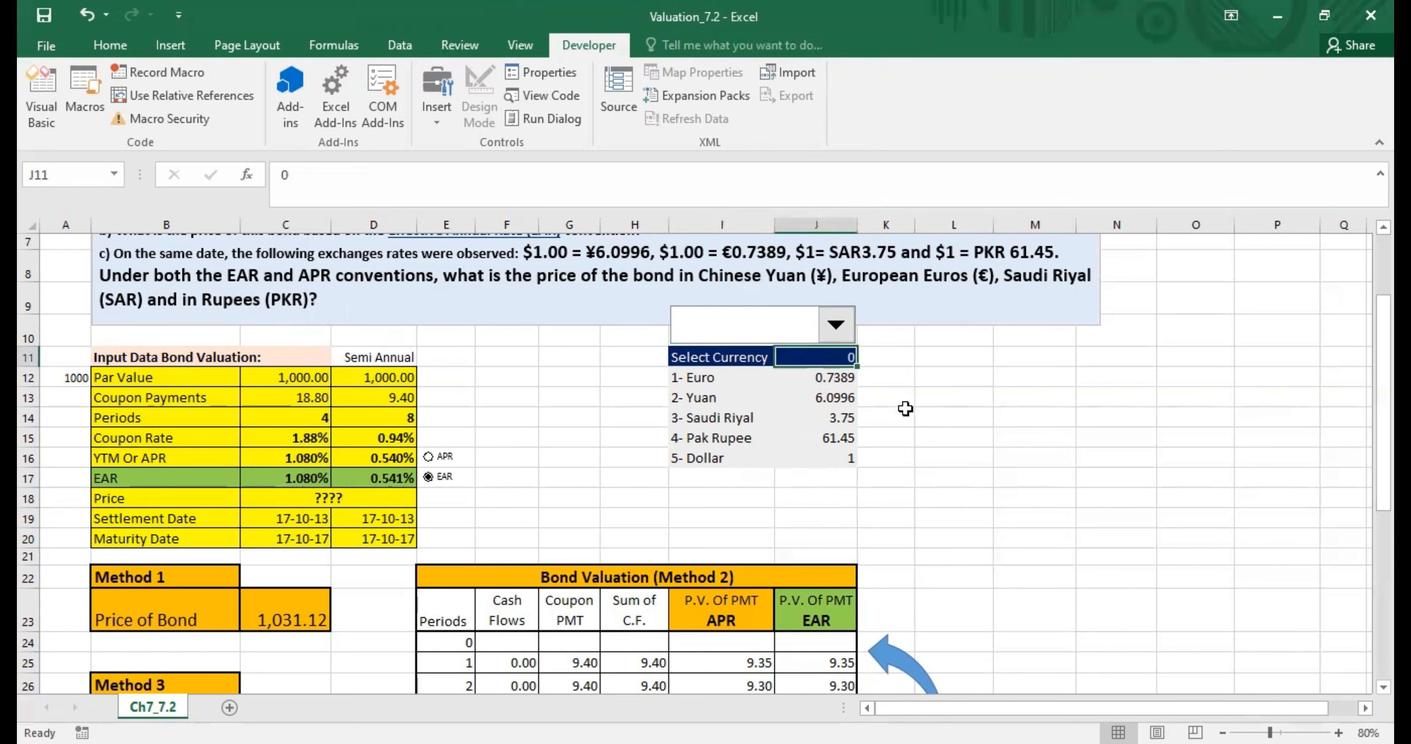
- Choose 5- Dollar in the currency drop-down and check its index in the linked cell J11
{"action": "left_click", "coordinate": [838, 327]}
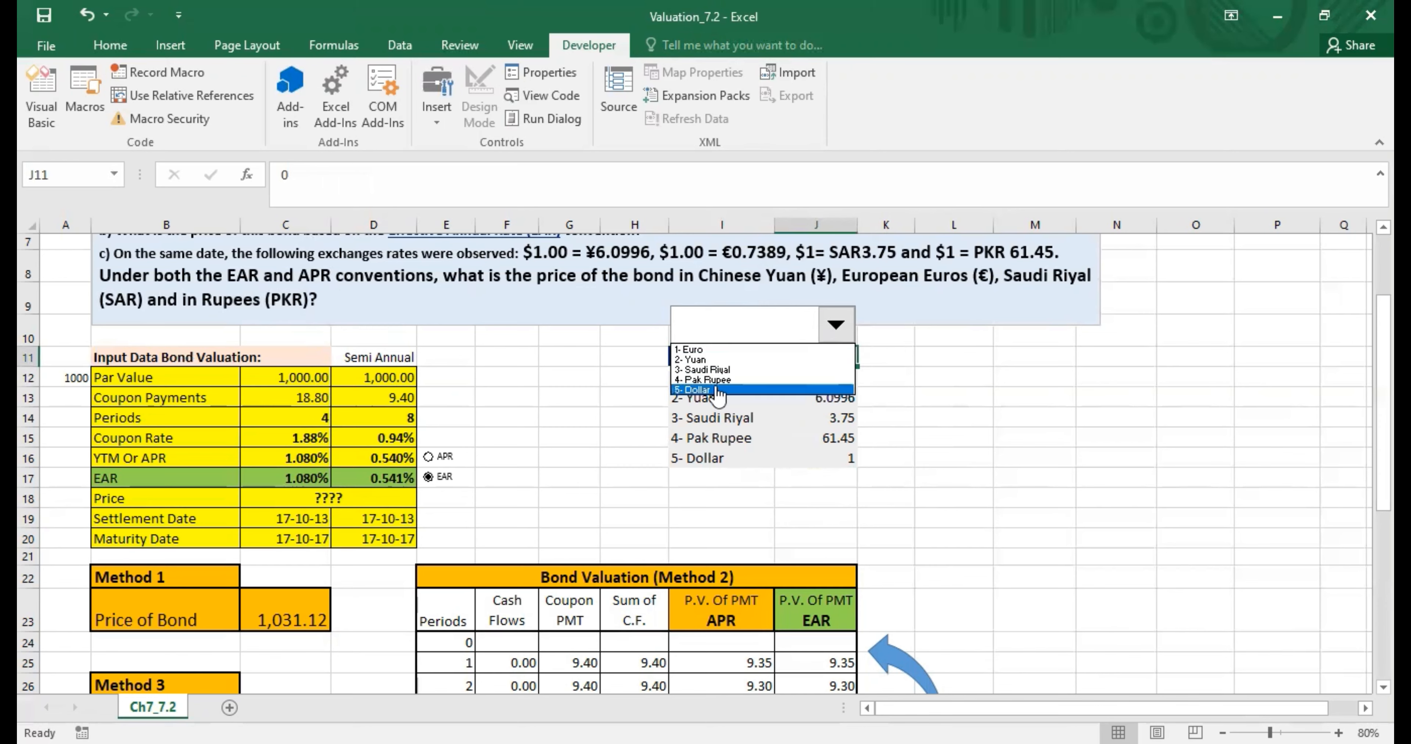
{"action": "left_click", "coordinate": [707, 390]}
{"action": "left_click", "coordinate": [691, 500]}
{"action": "left_click", "coordinate": [716, 458]}
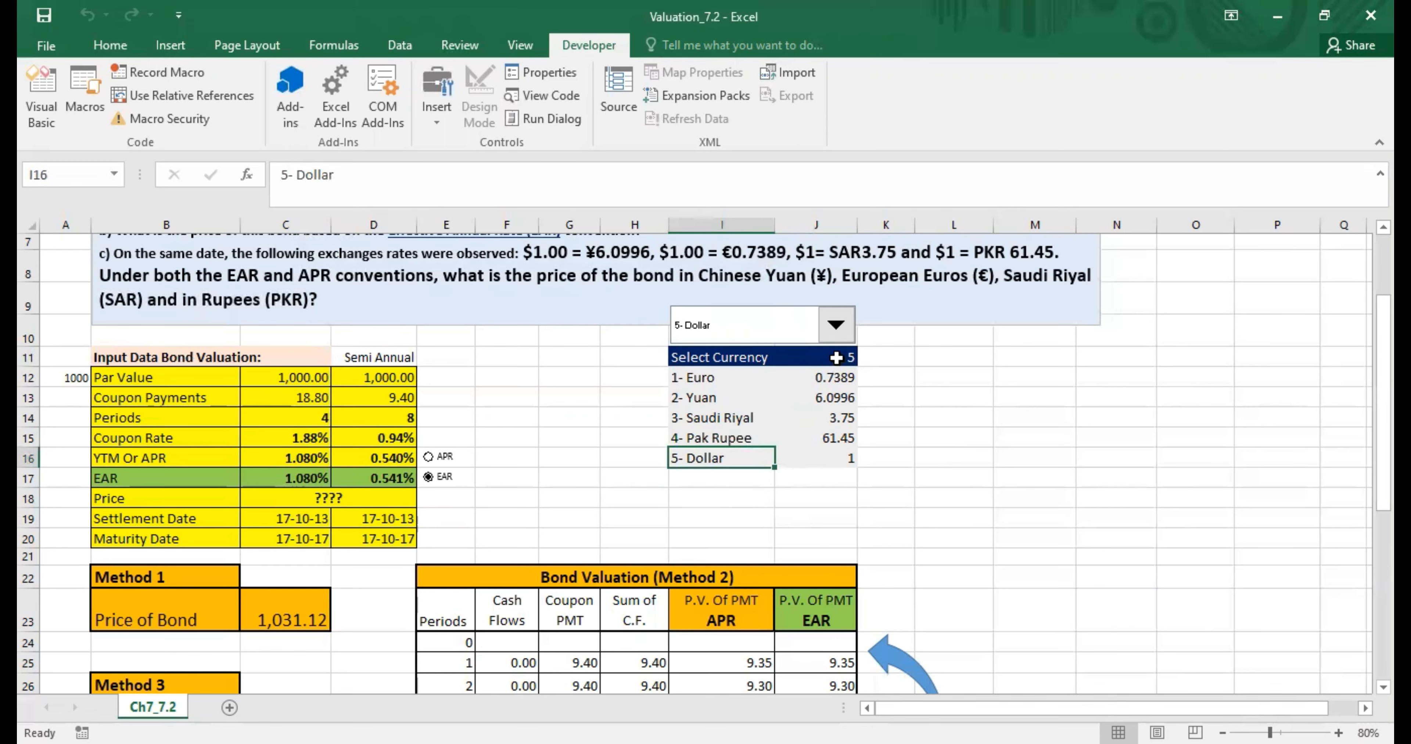
{"action": "left_click", "coordinate": [835, 357]}
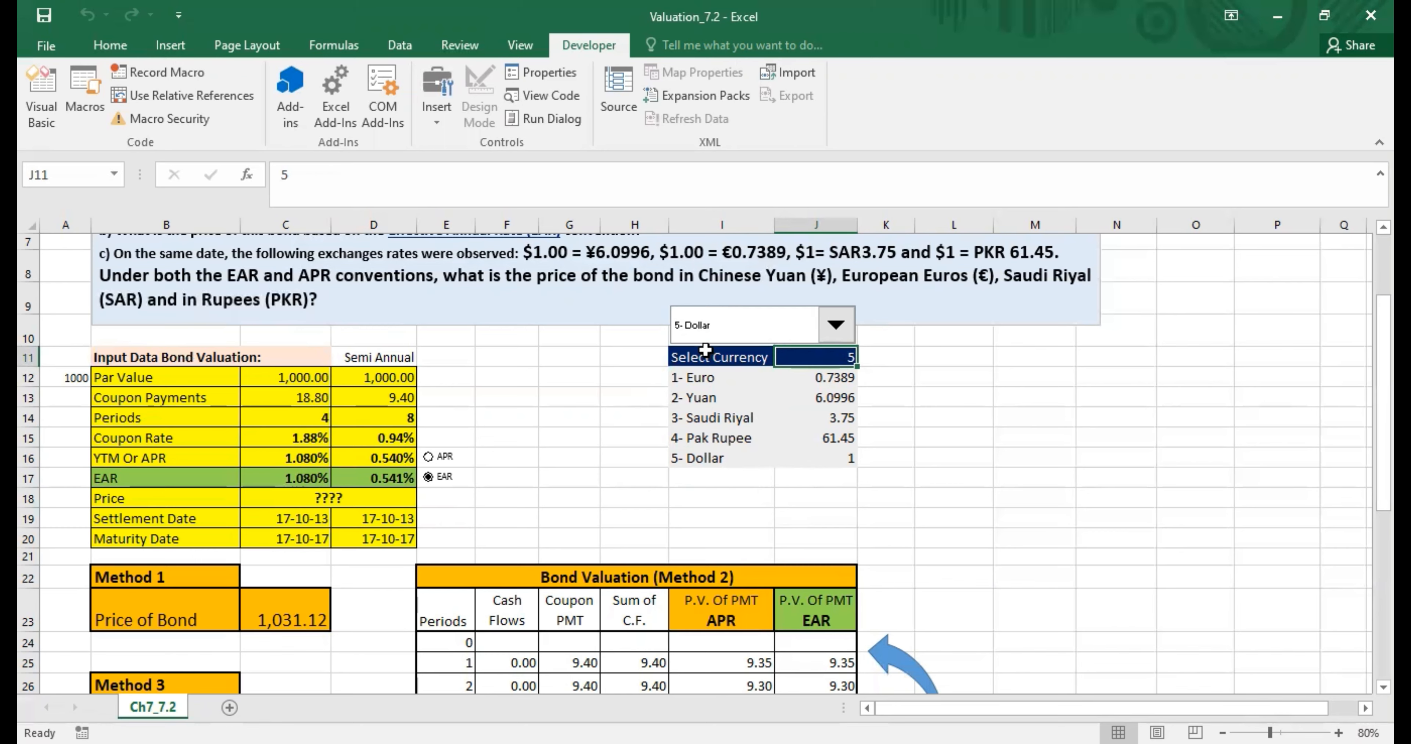
- Choose 3- Saudi Riyal in the currency drop-down and compare the linked cell J11 with its row and rate
{"action": "left_click", "coordinate": [791, 332]}
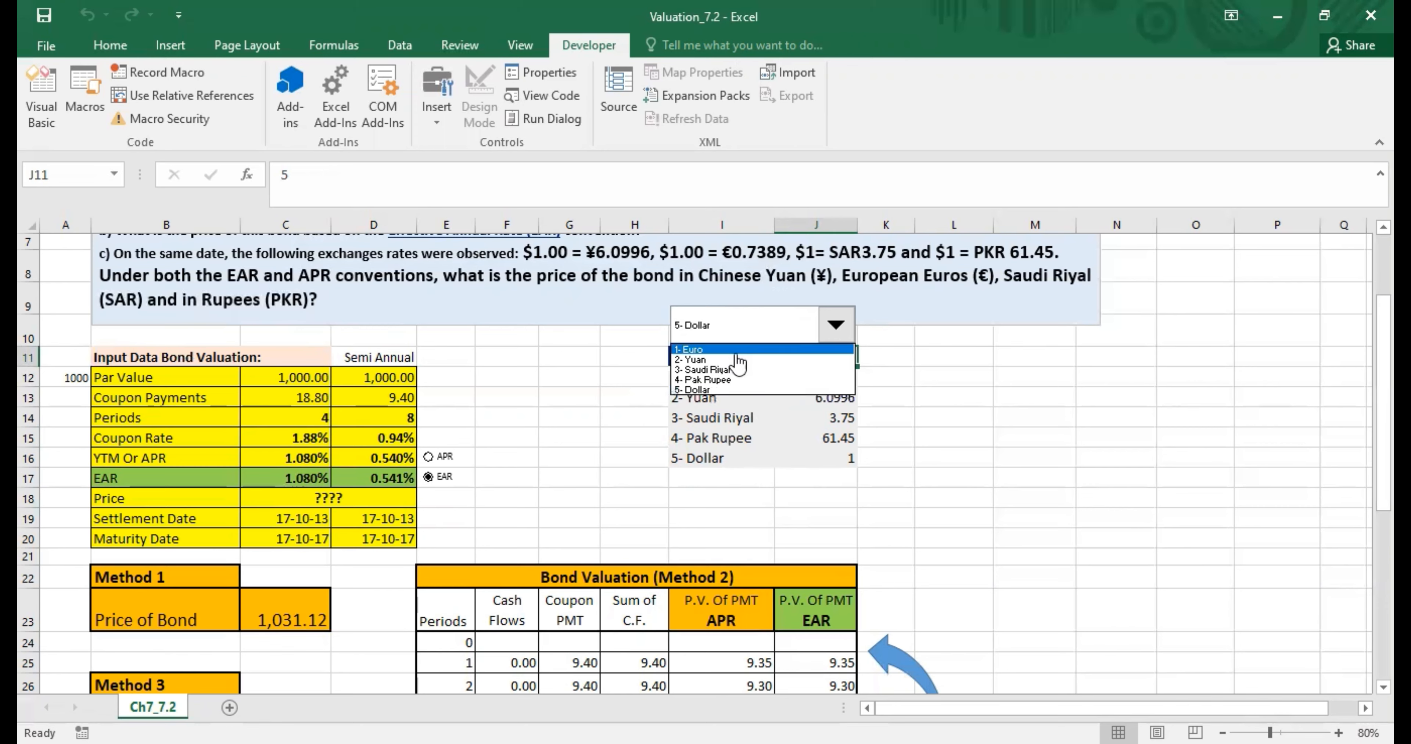
{"action": "left_click", "coordinate": [765, 370]}
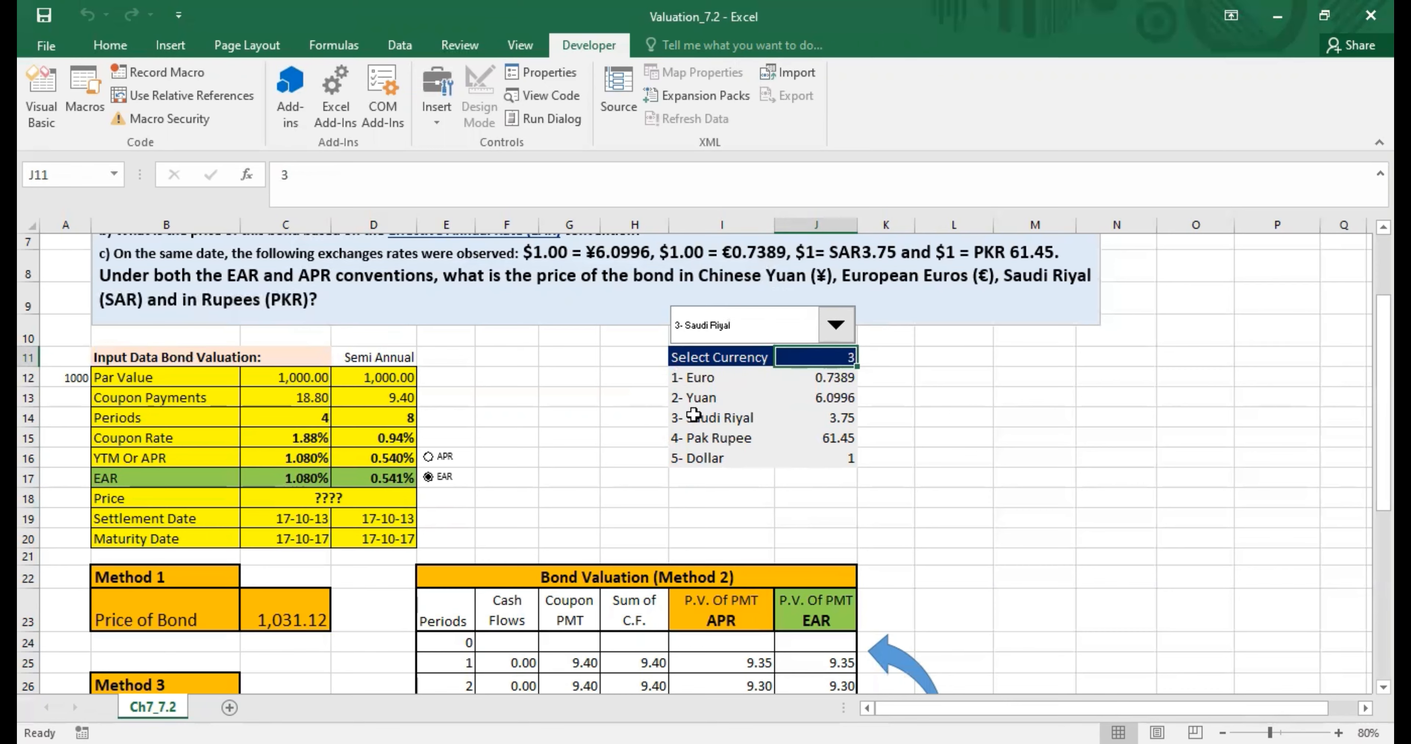
{"action": "left_click", "coordinate": [710, 425]}
{"action": "left_click", "coordinate": [849, 420]}
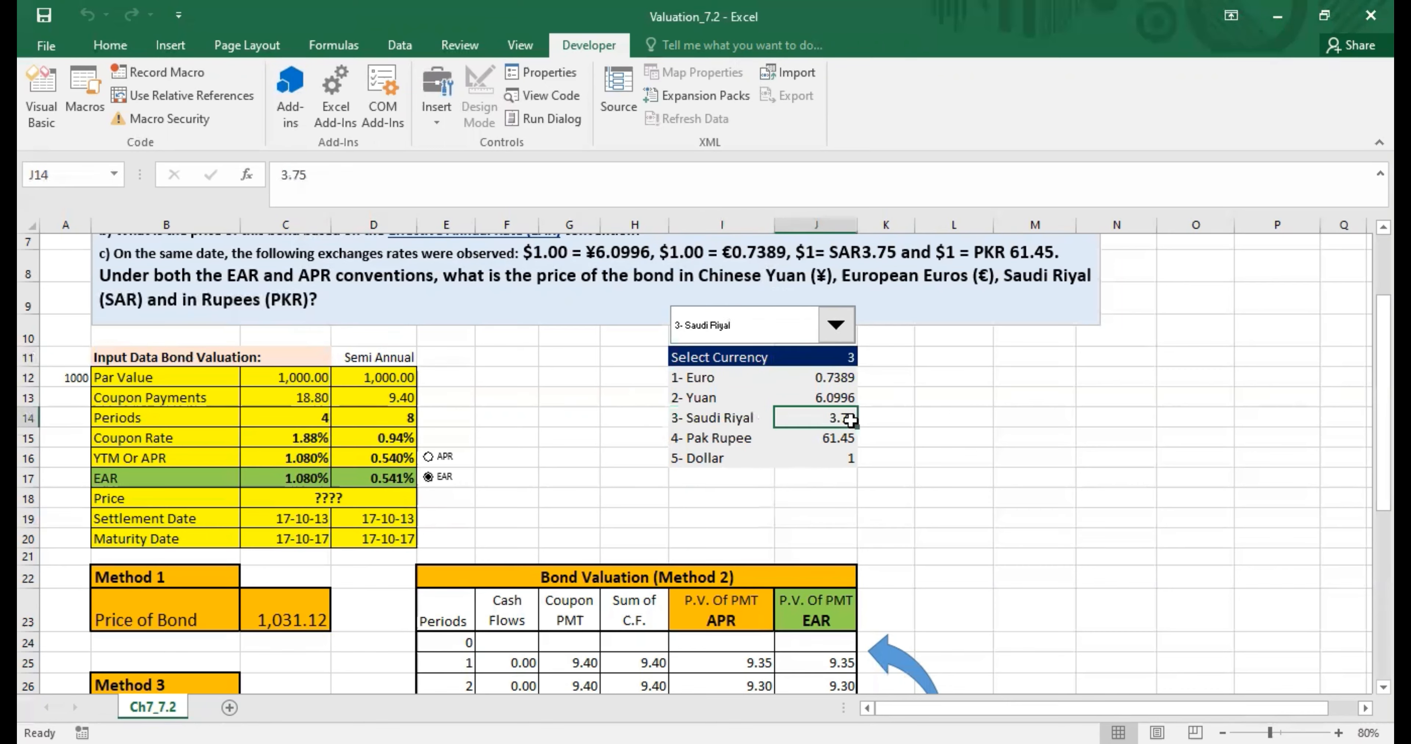
{"action": "left_click", "coordinate": [848, 359]}
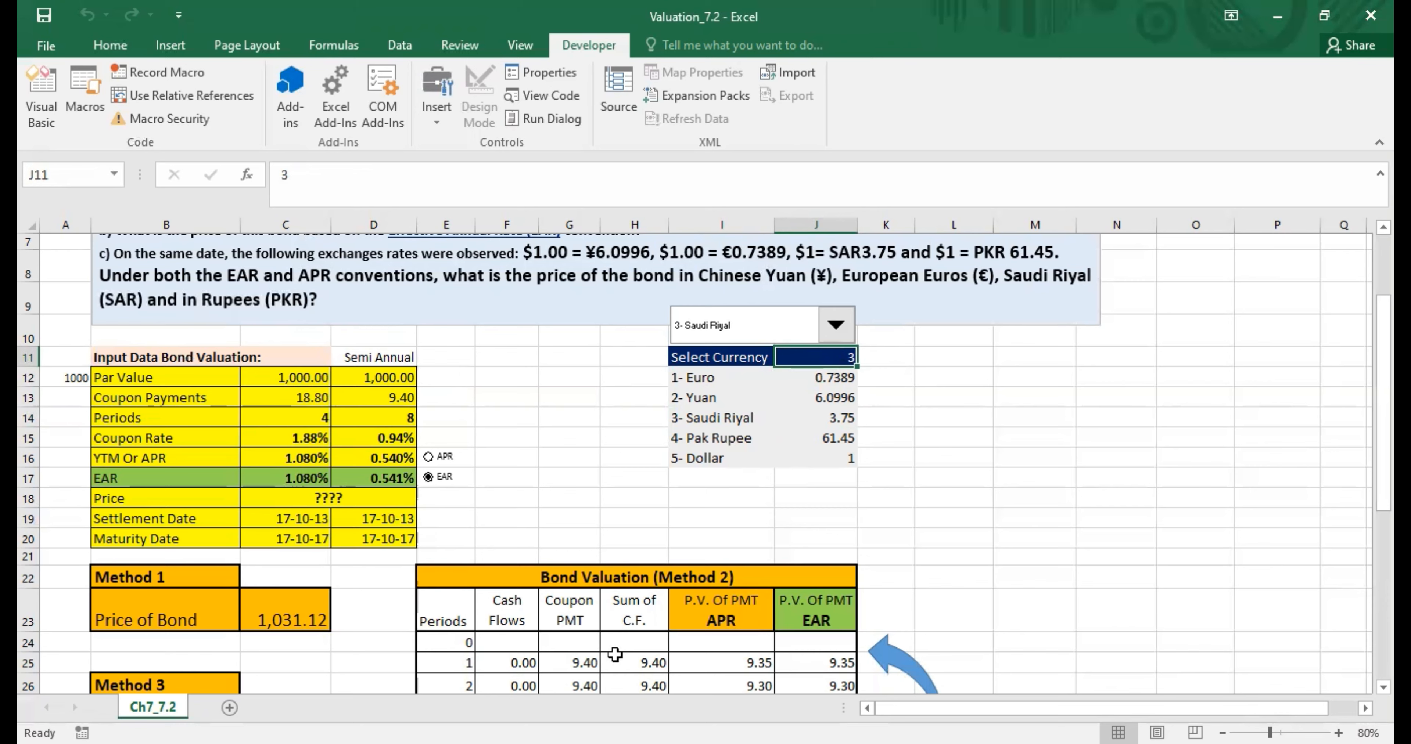
- Inspect the formula of the annual Par Value in C12 without changing it
{"action": "left_click", "coordinate": [303, 382]}
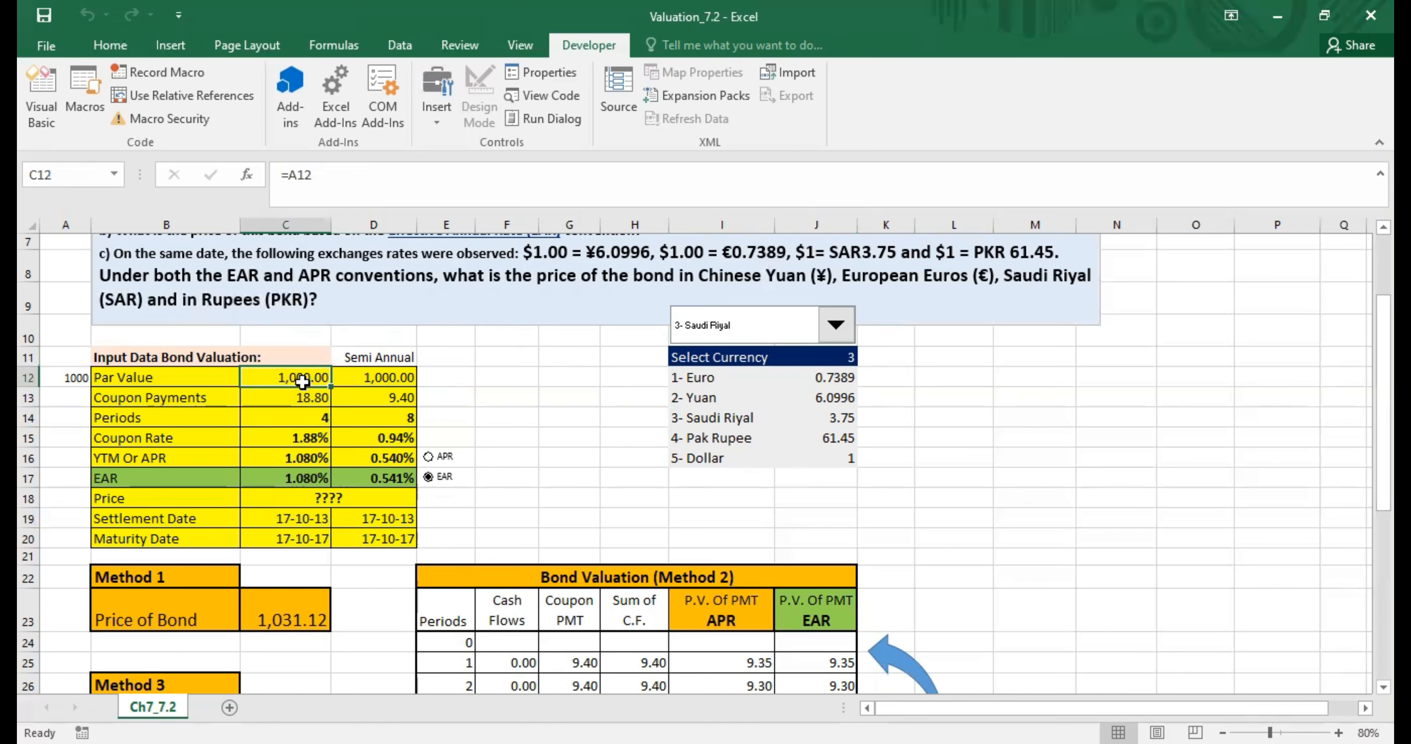
{"action": "left_click", "coordinate": [499, 478]}
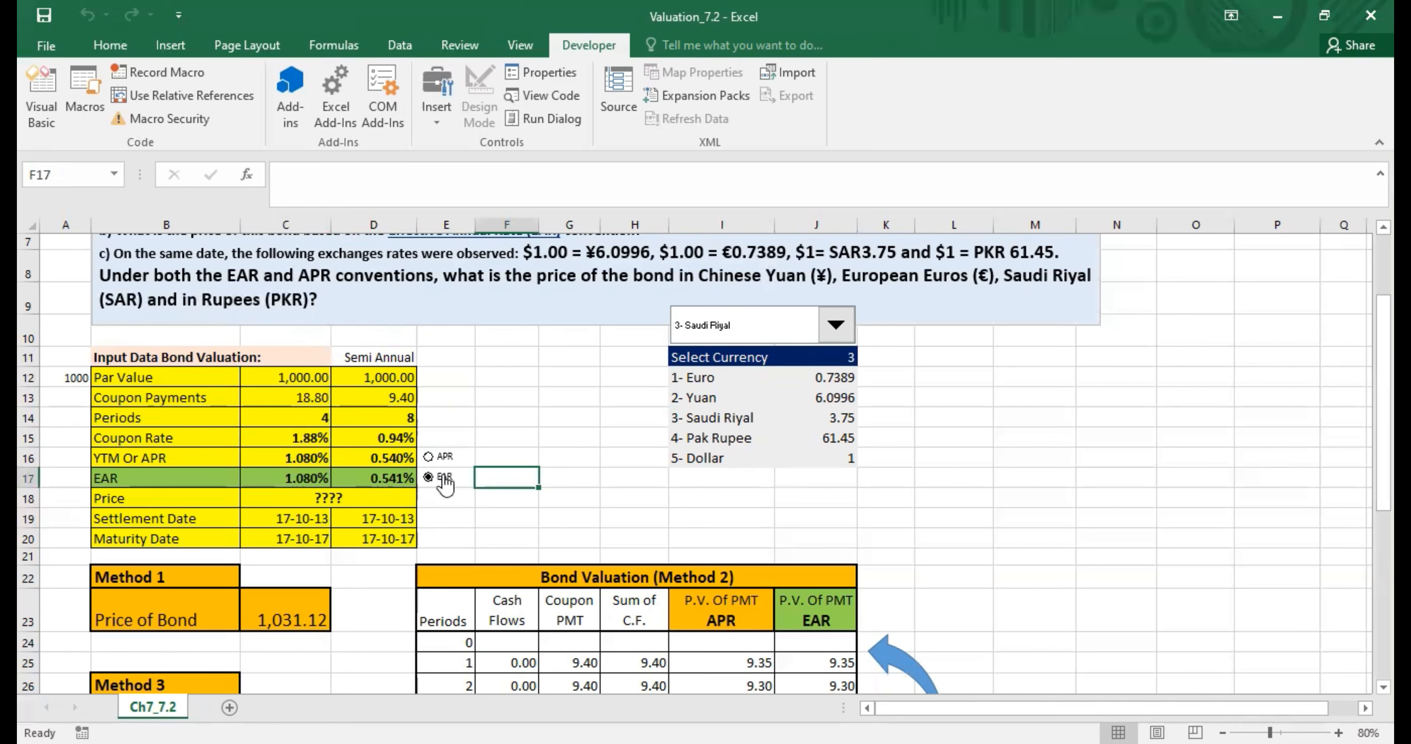
{"action": "left_click", "coordinate": [286, 379]}
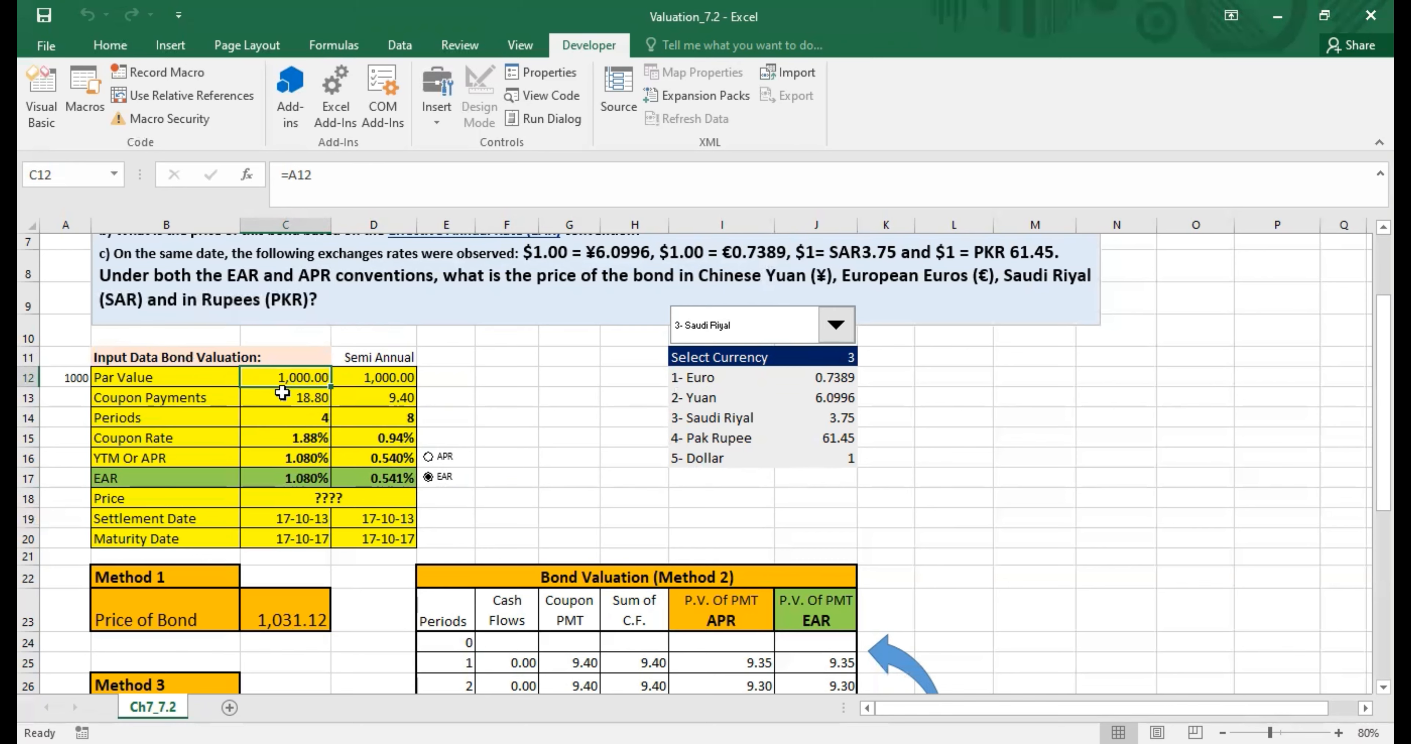
{"action": "left_click", "coordinate": [396, 177]}
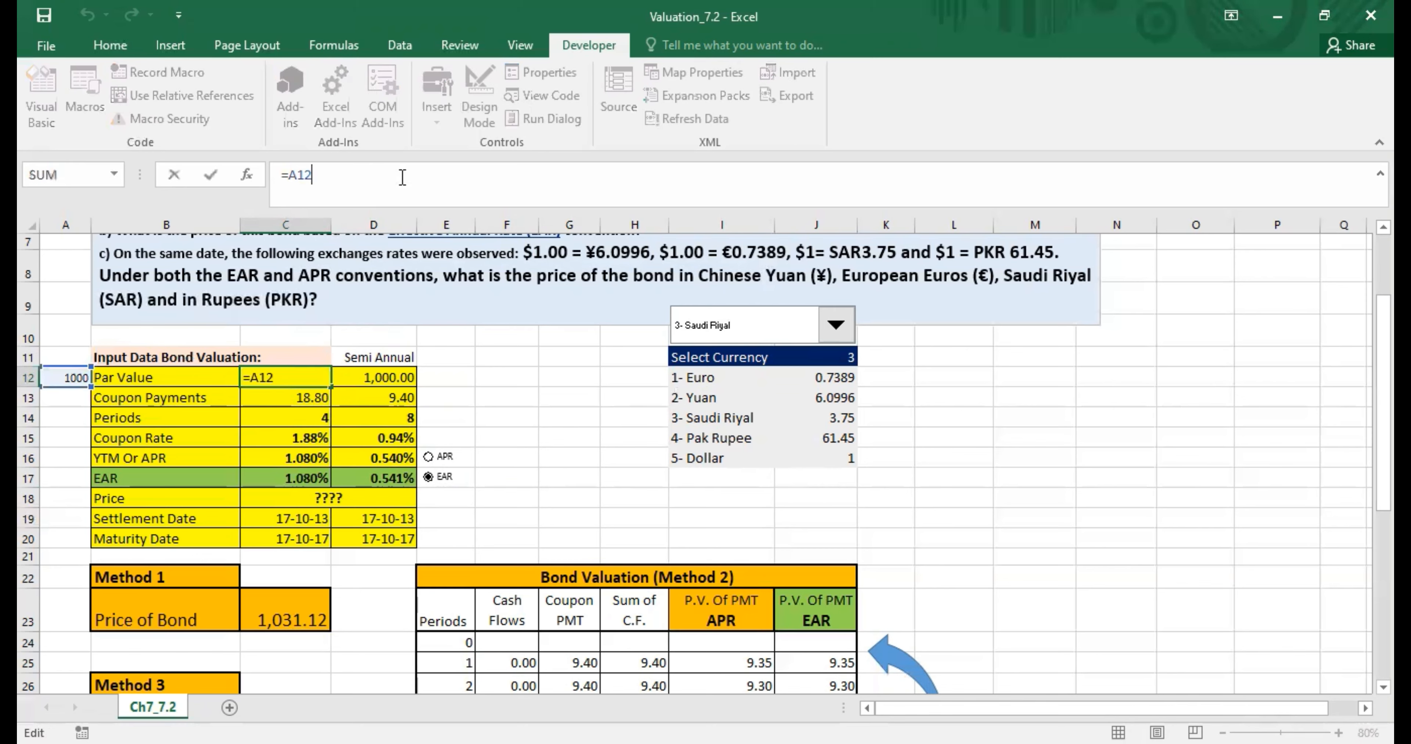
{"action": "key", "text": "Escape"}
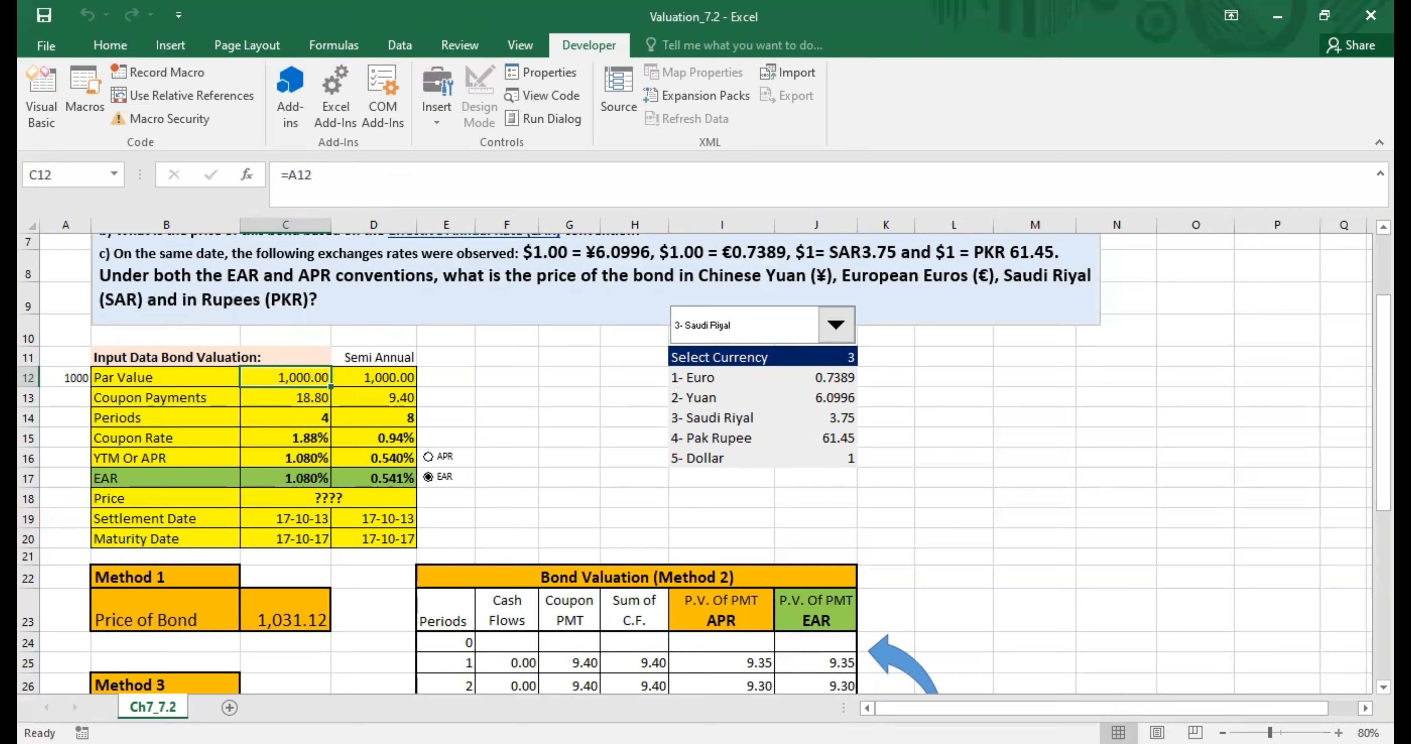
- Start replacing the annual Par Value formula in C12 with an IF that tests whether the currency index J11 equals 1
{"action": "scroll", "coordinate": [822, 438], "scroll_direction": "up", "scroll_amount": 2}
{"action": "left_click", "coordinate": [867, 708]}
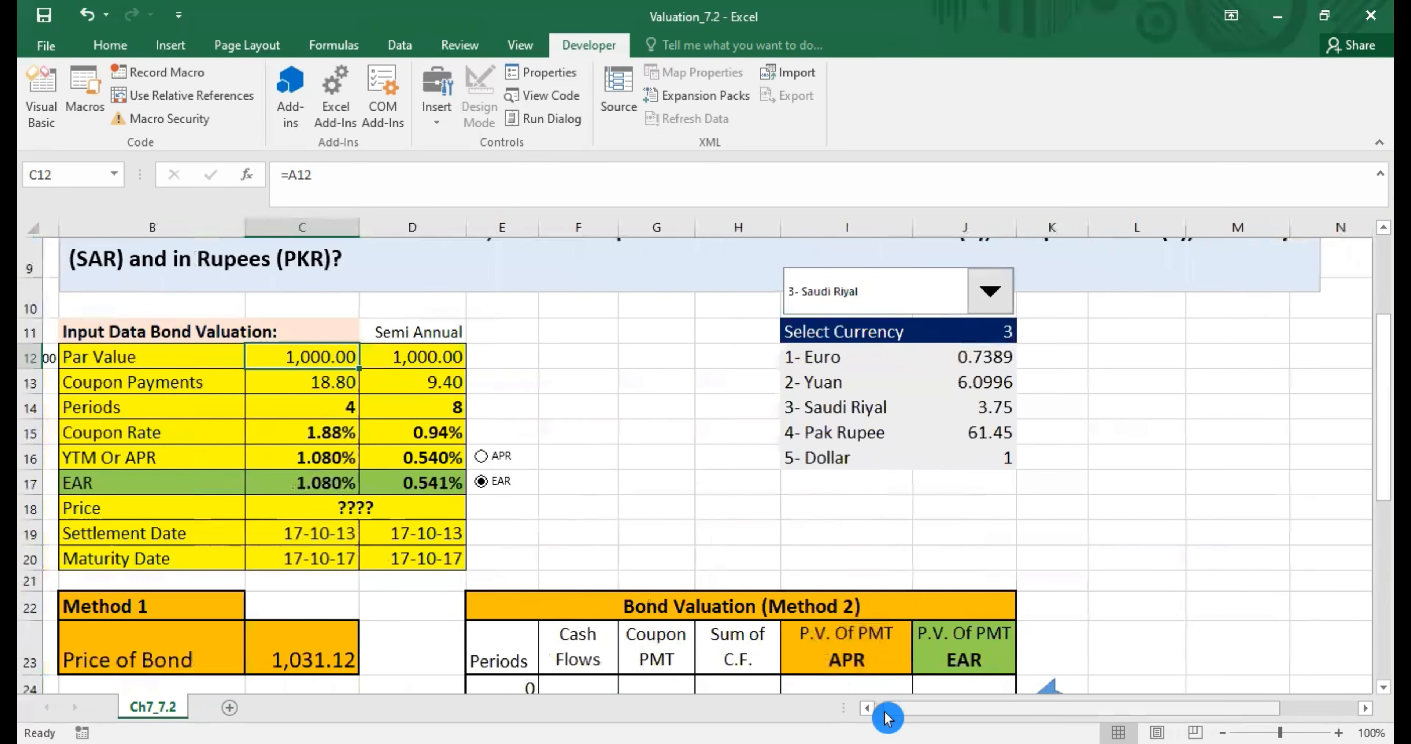
{"action": "left_click", "coordinate": [867, 708]}
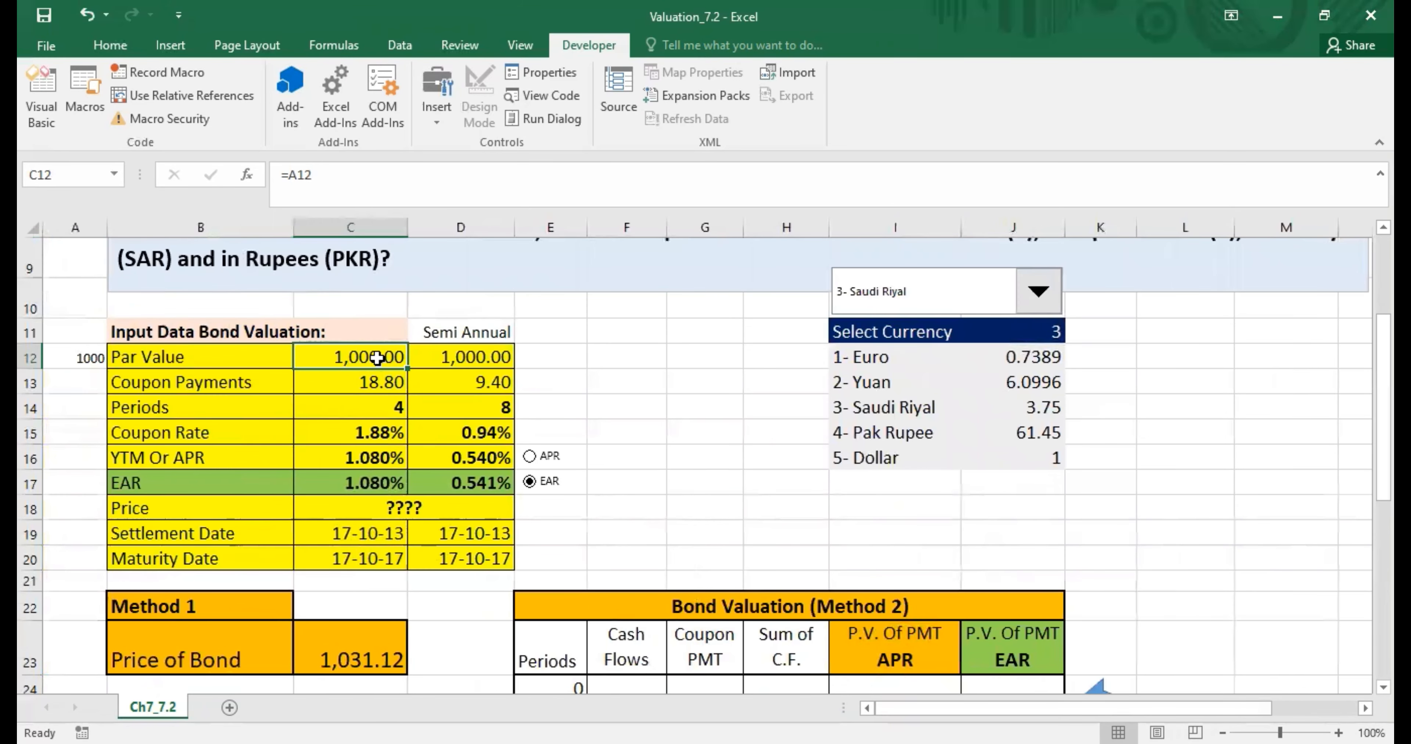
{"action": "left_click", "coordinate": [339, 180]}
{"action": "key", "text": "ctrl+Return"}
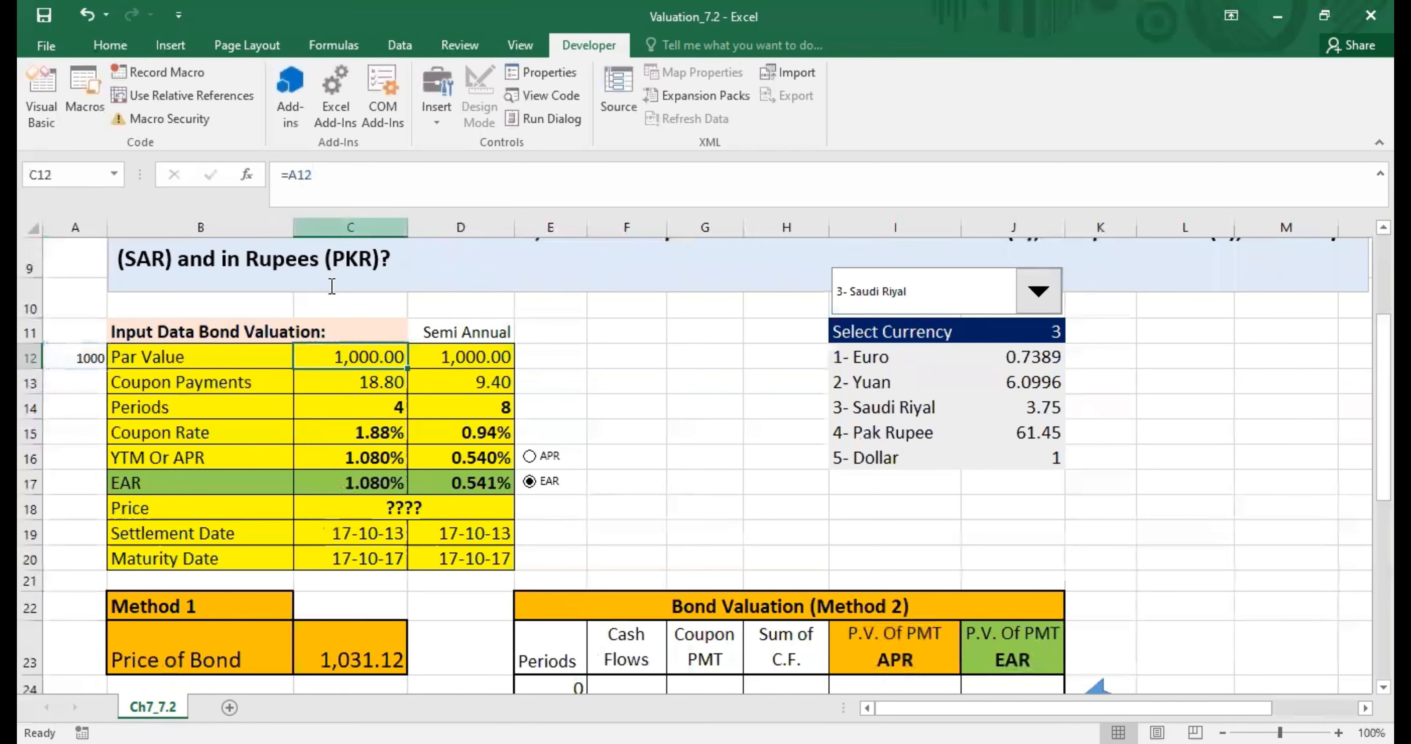
{"action": "type", "text": "="}
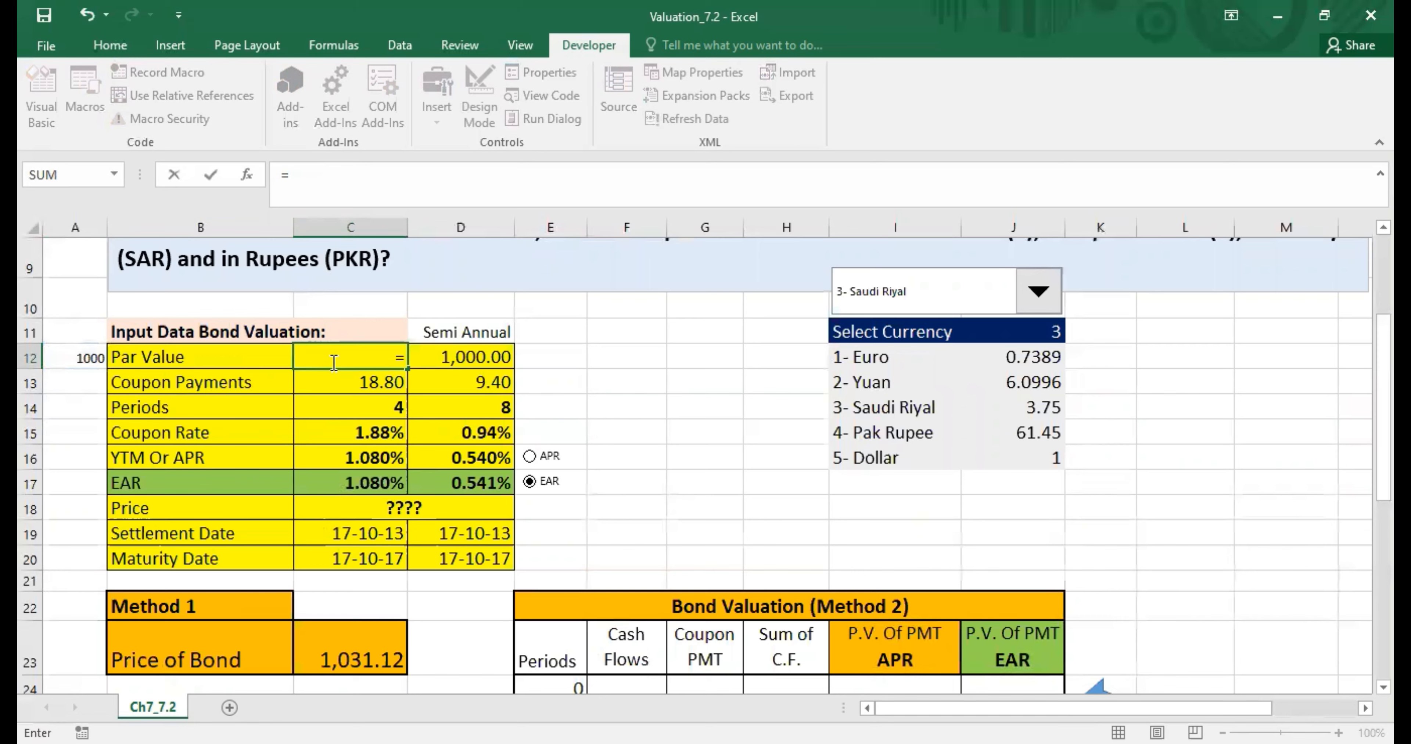
{"action": "type", "text": "IF"}
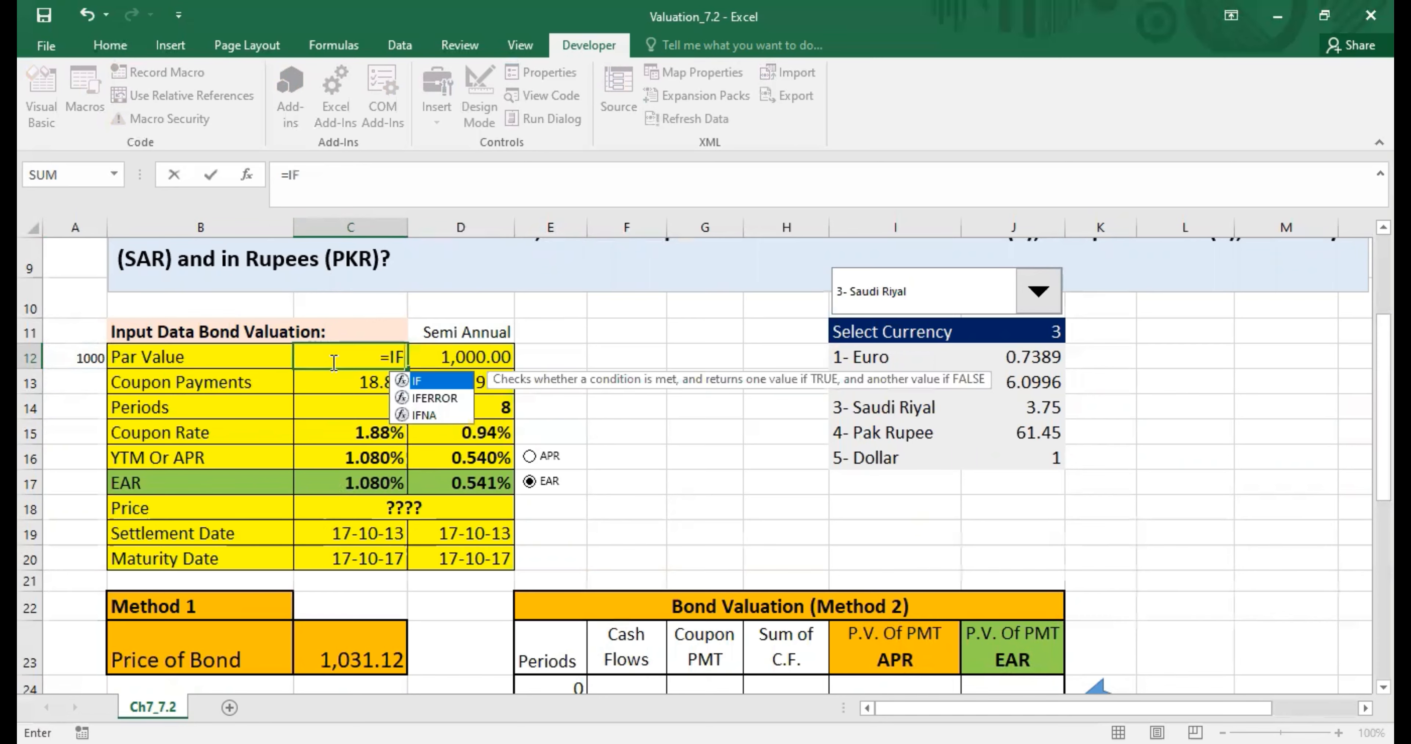
{"action": "type", "text": "("}
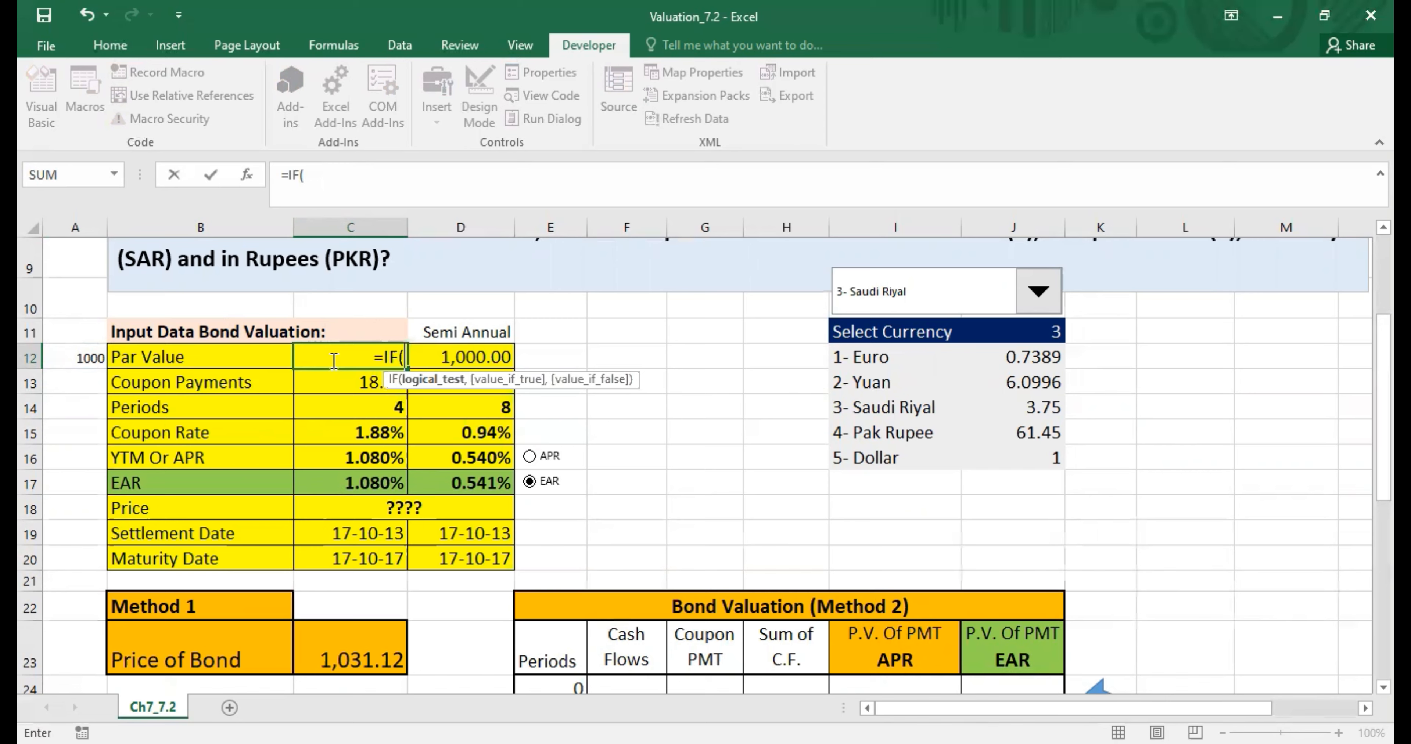
{"action": "left_click", "coordinate": [1052, 333]}
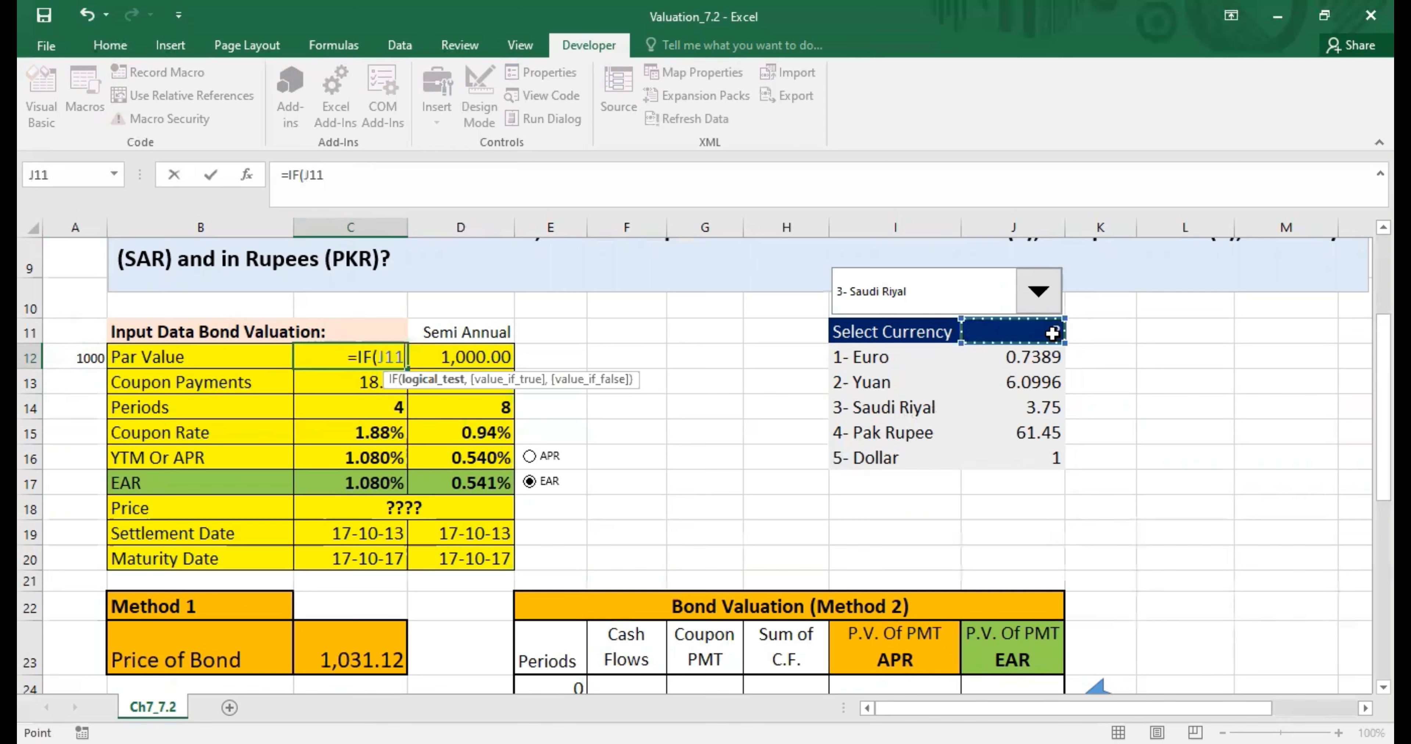
{"action": "type", "text": "="}
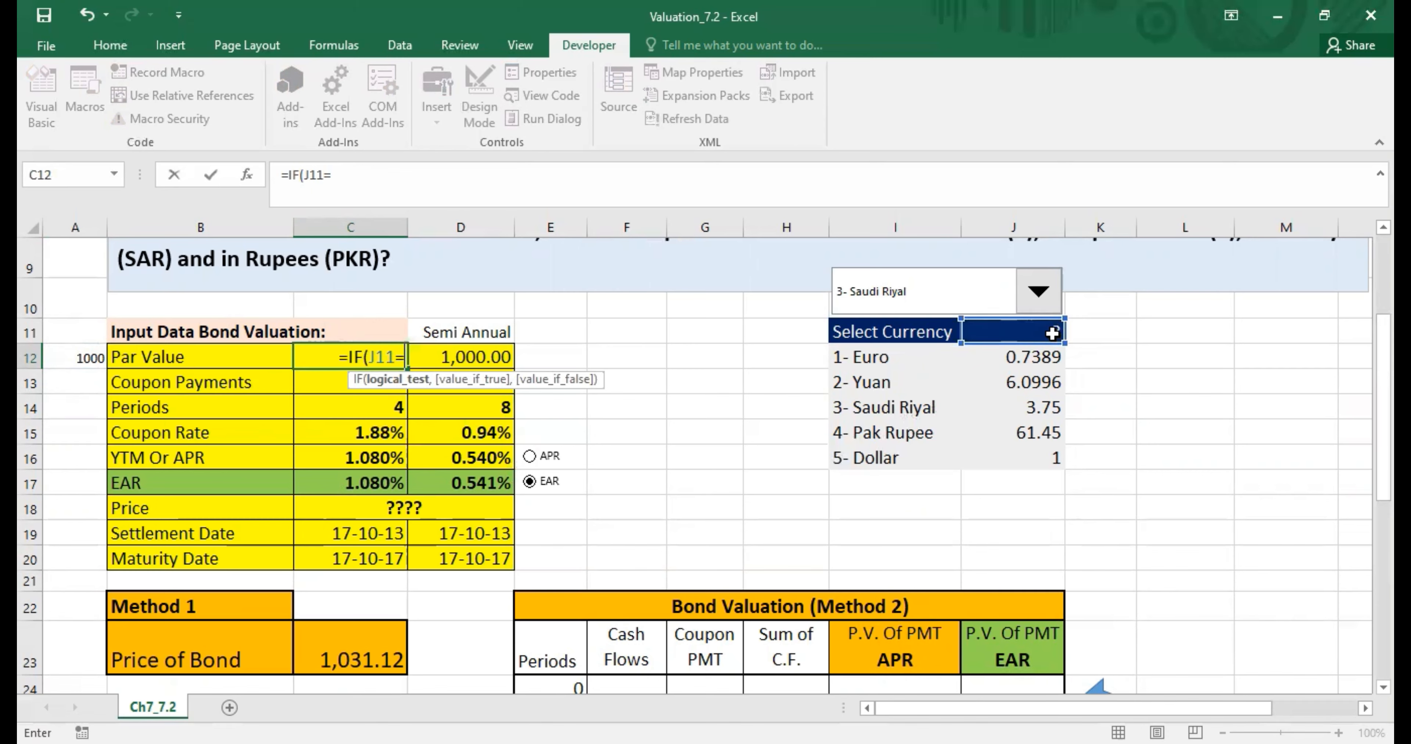
{"action": "type", "text": "1"}
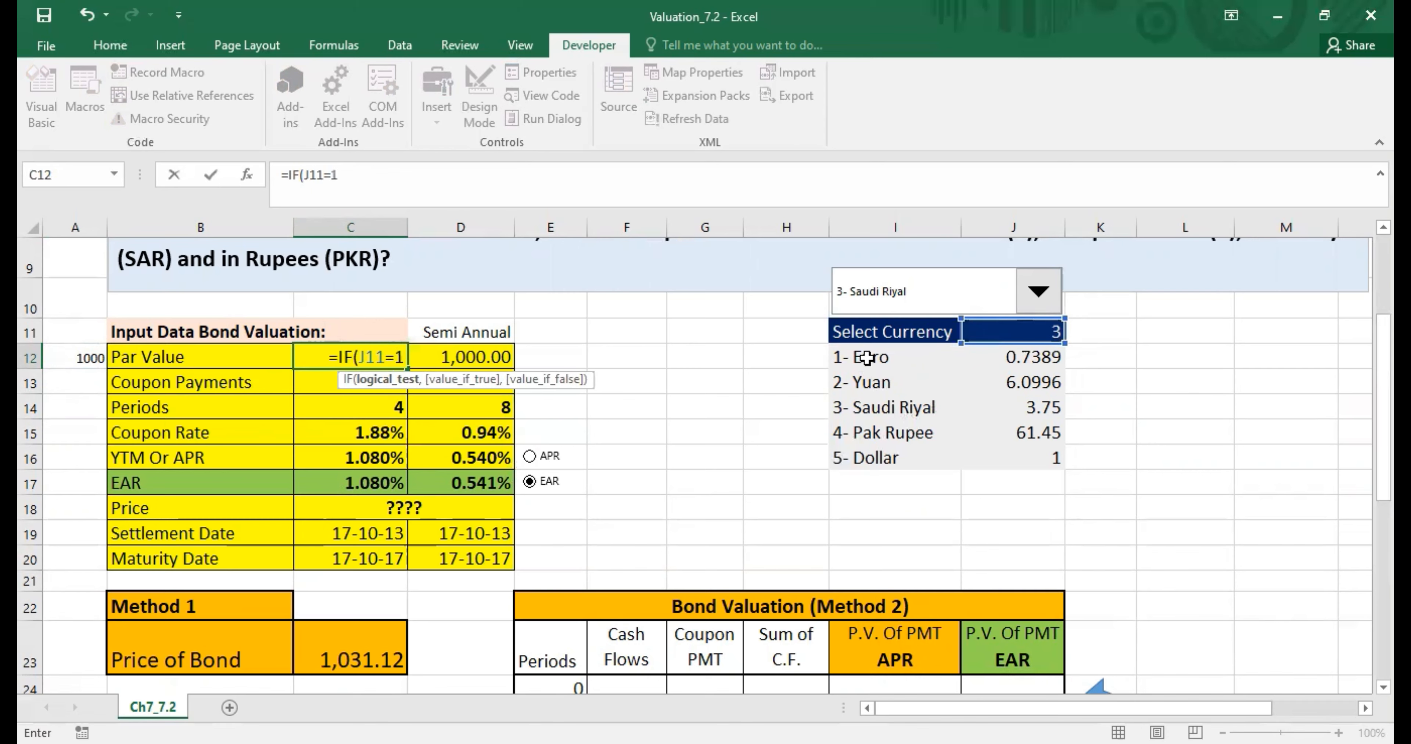
- Make the first IF in C12 return the base par value times the Euro rate, A12*J12
{"action": "type", "text": ","}
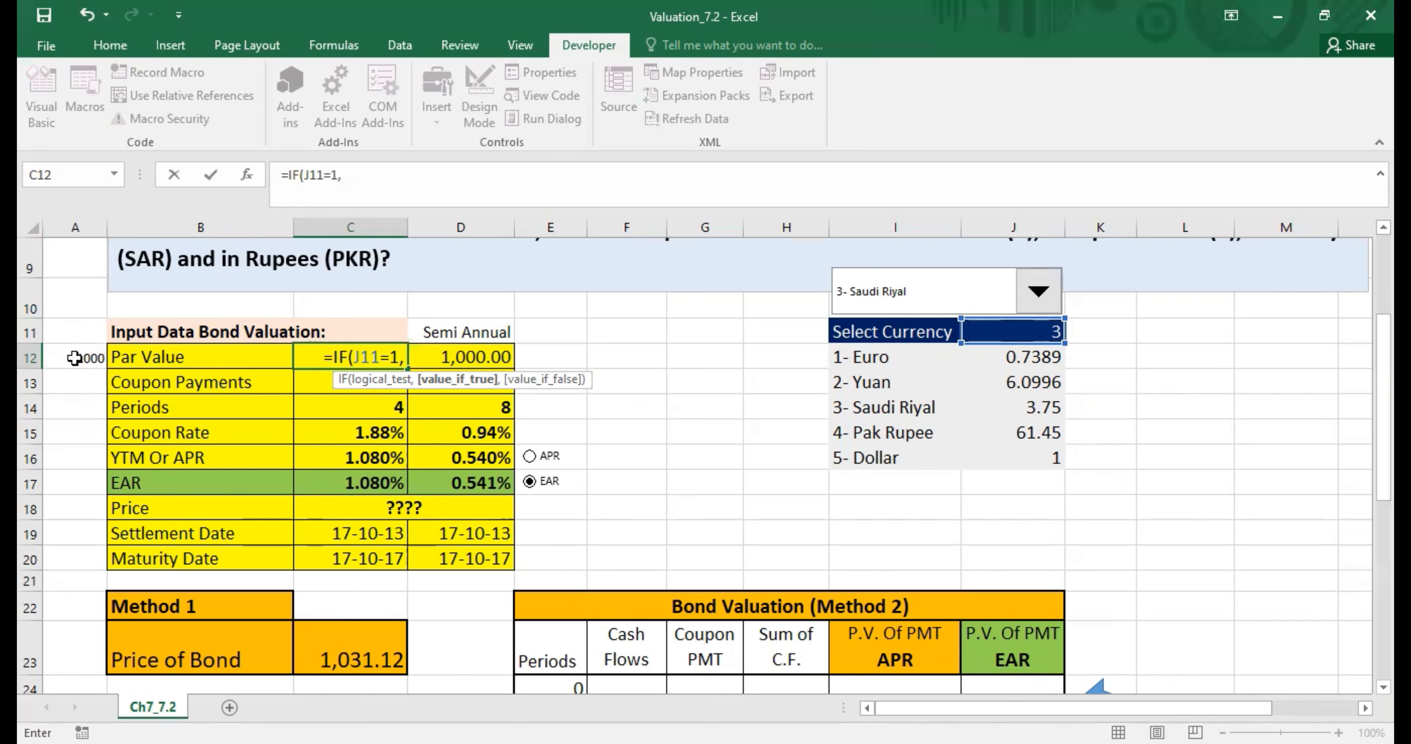
{"action": "left_click", "coordinate": [96, 367]}
{"action": "left_click", "coordinate": [84, 354]}
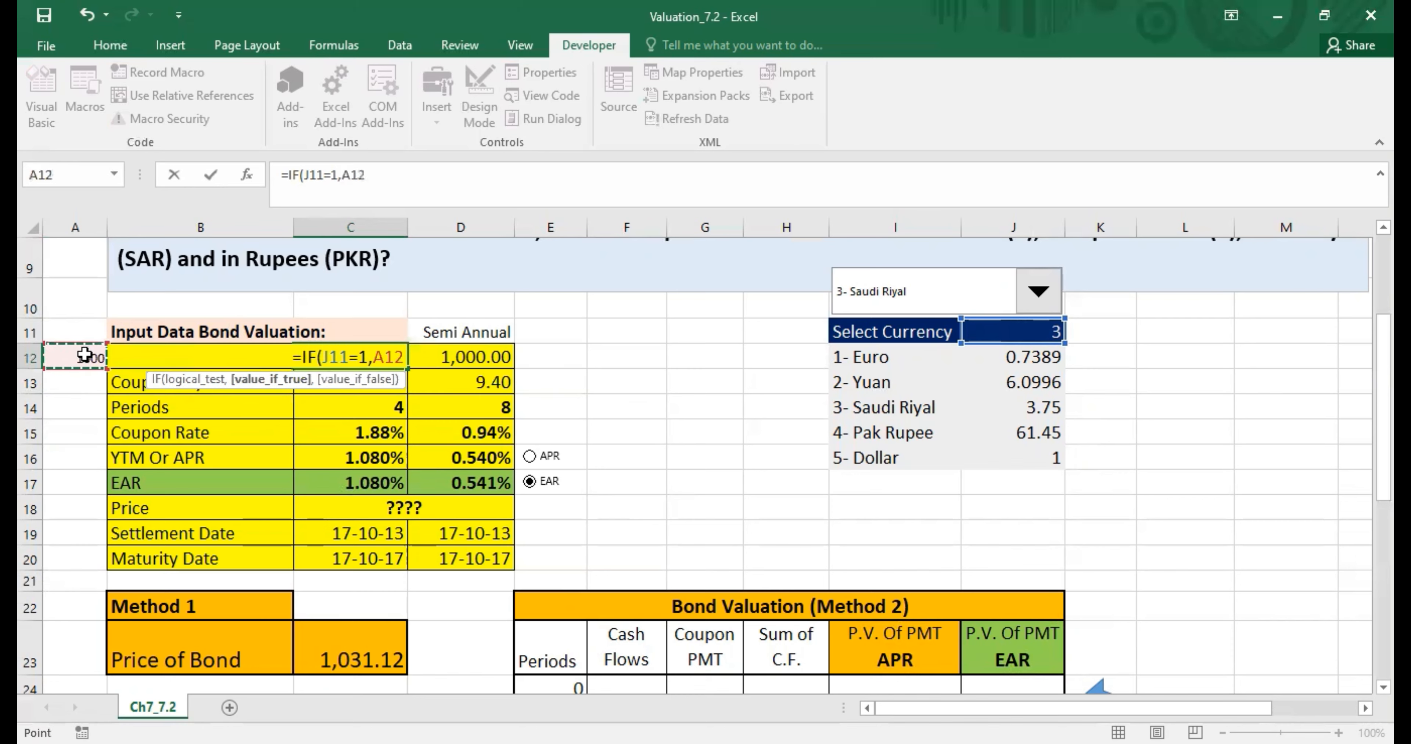
{"action": "type", "text": "*"}
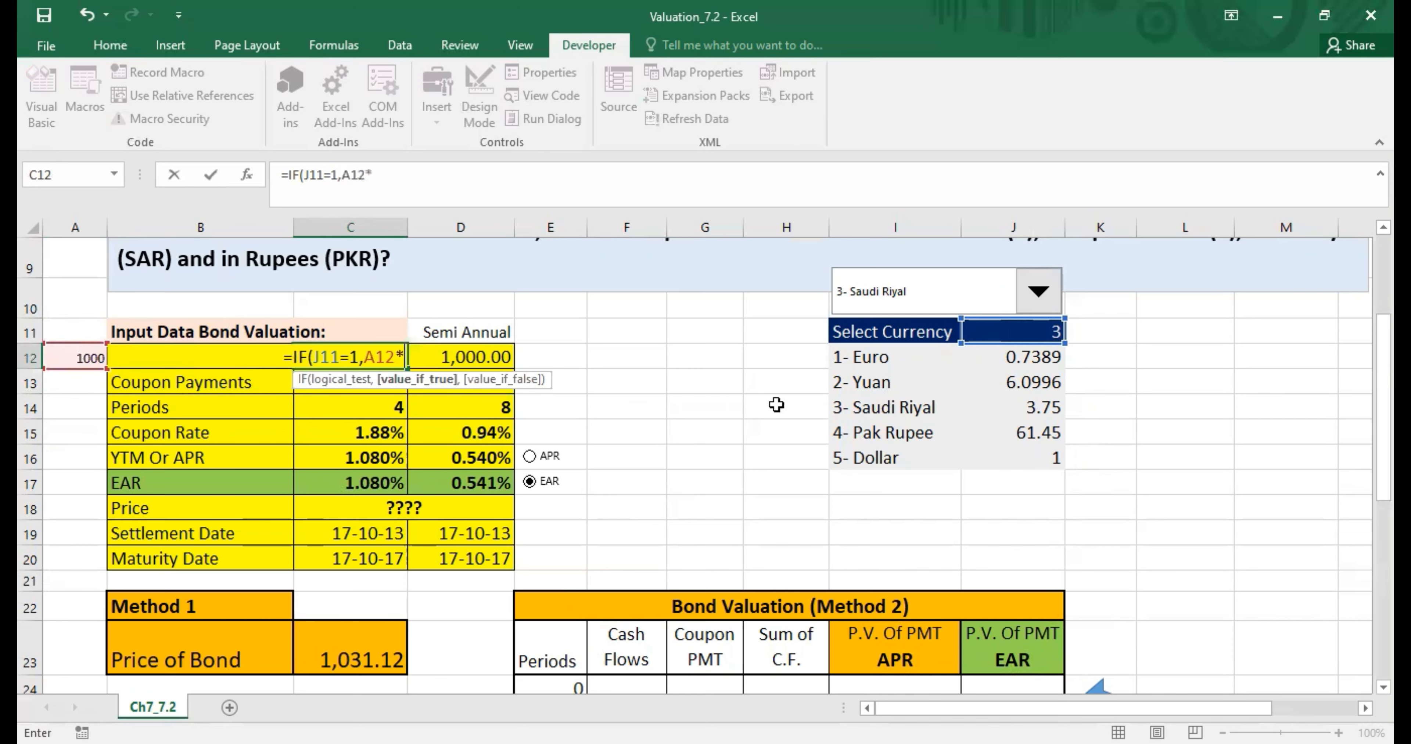
{"action": "left_click", "coordinate": [1034, 359]}
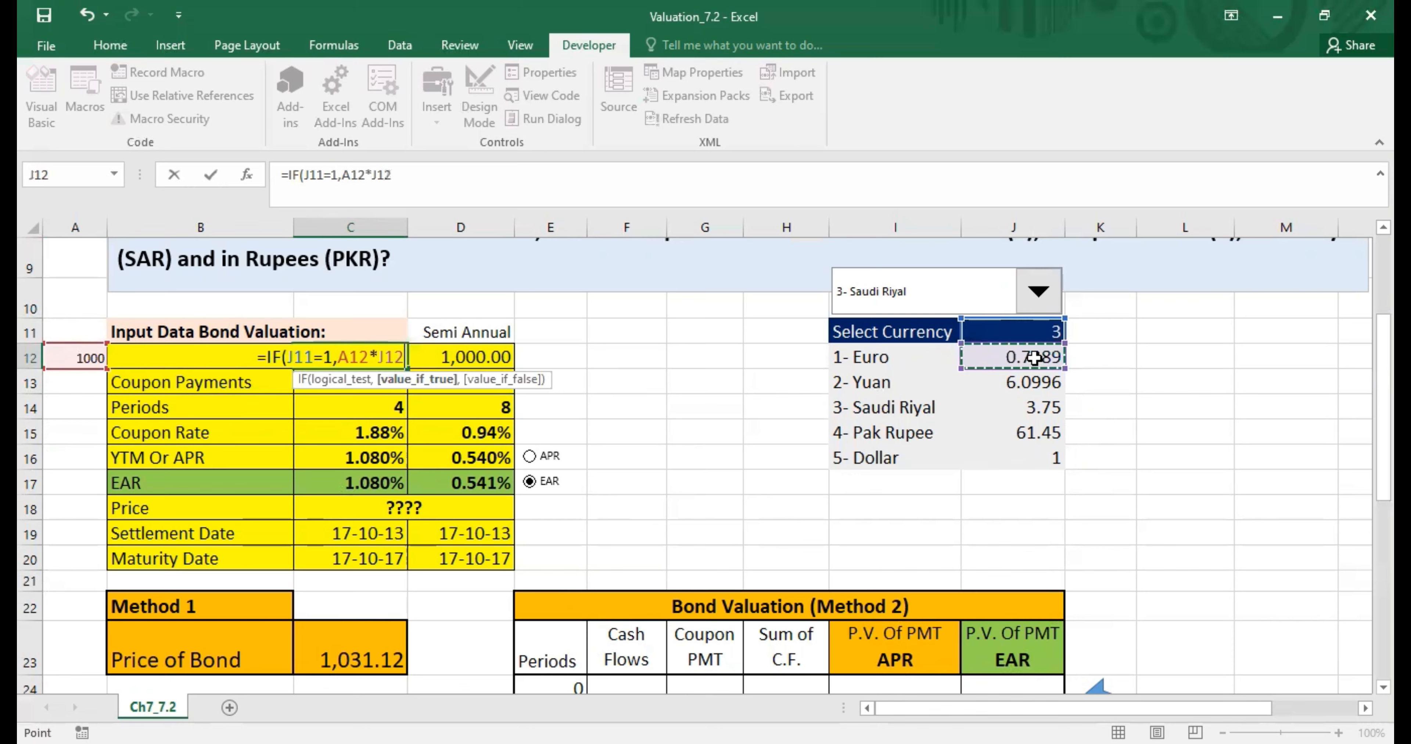
- Nest a second IF in C12 that returns A12*J13, the Yuan conversion, when J11=2
{"action": "type", "text": ","}
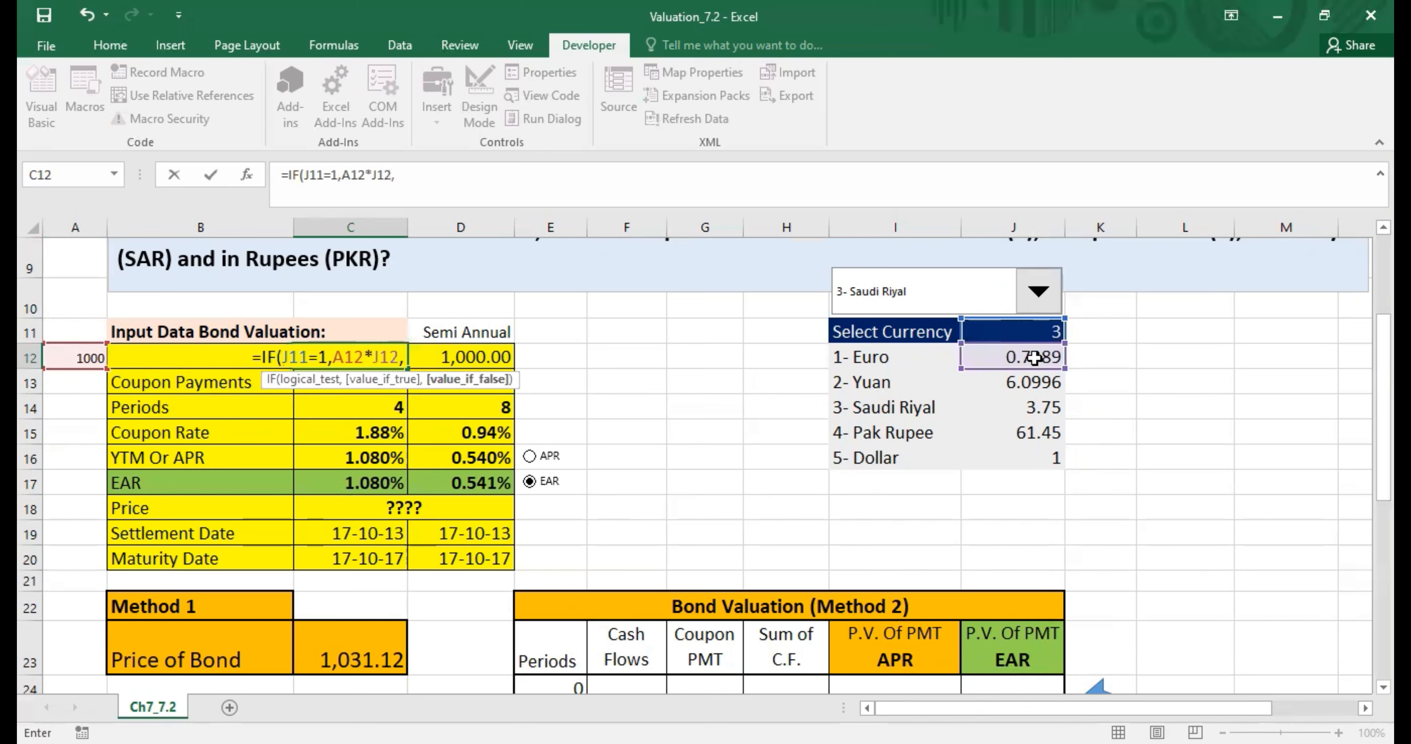
{"action": "type", "text": "IF"}
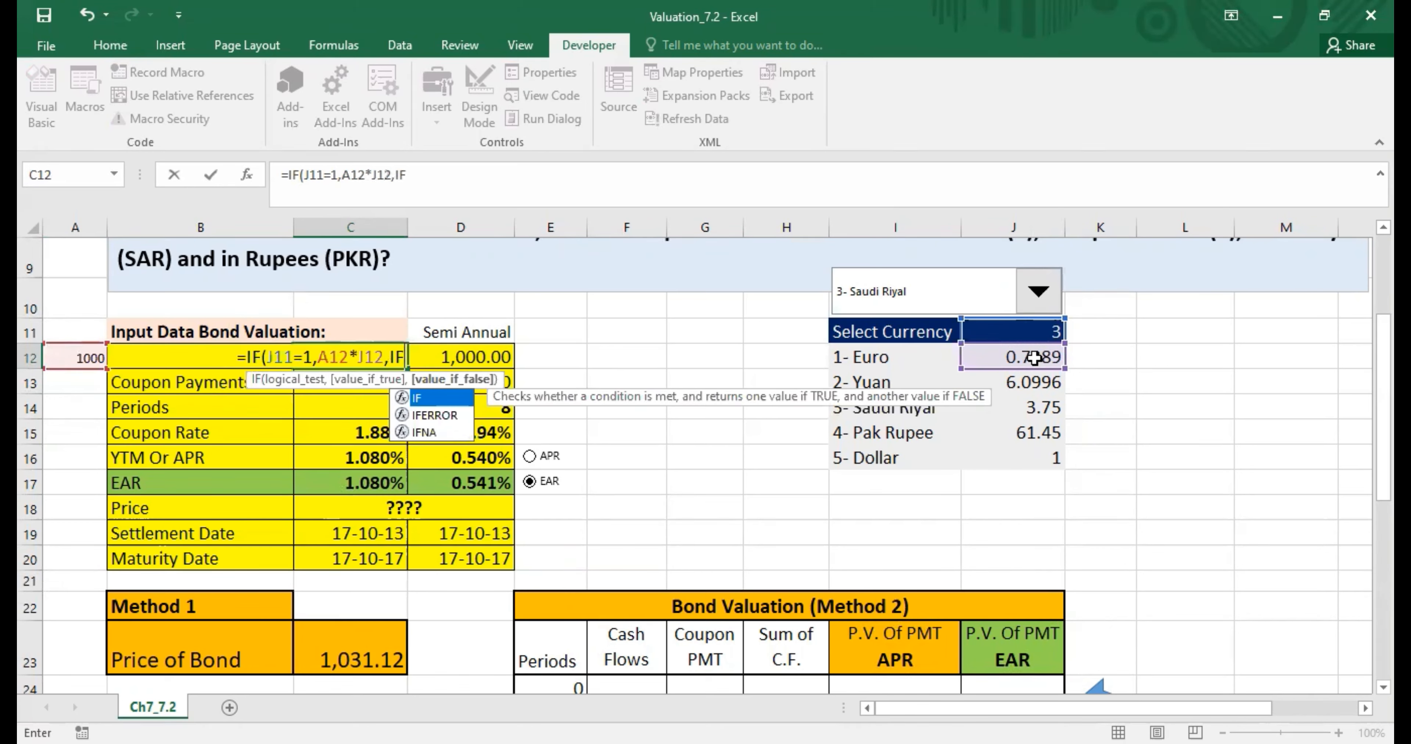
{"action": "type", "text": "("}
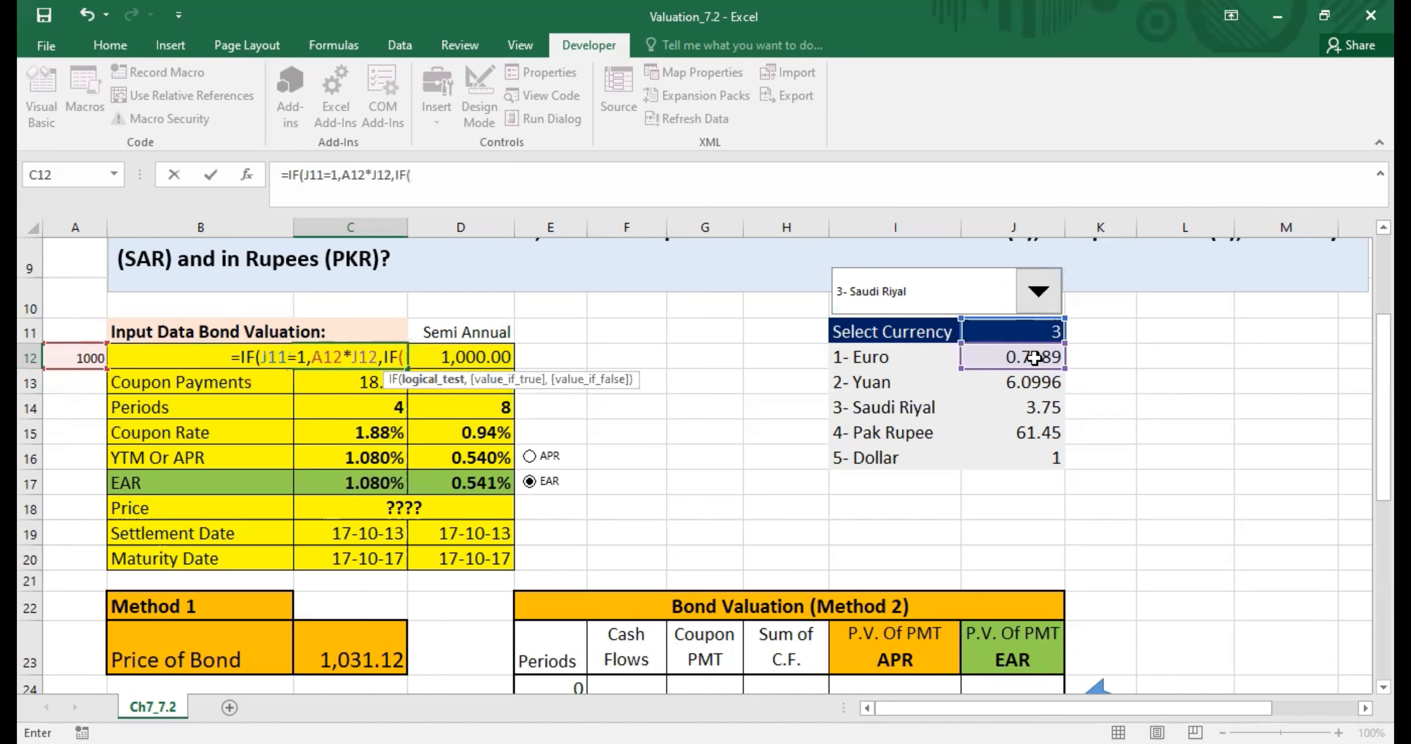
{"action": "left_click", "coordinate": [1050, 332]}
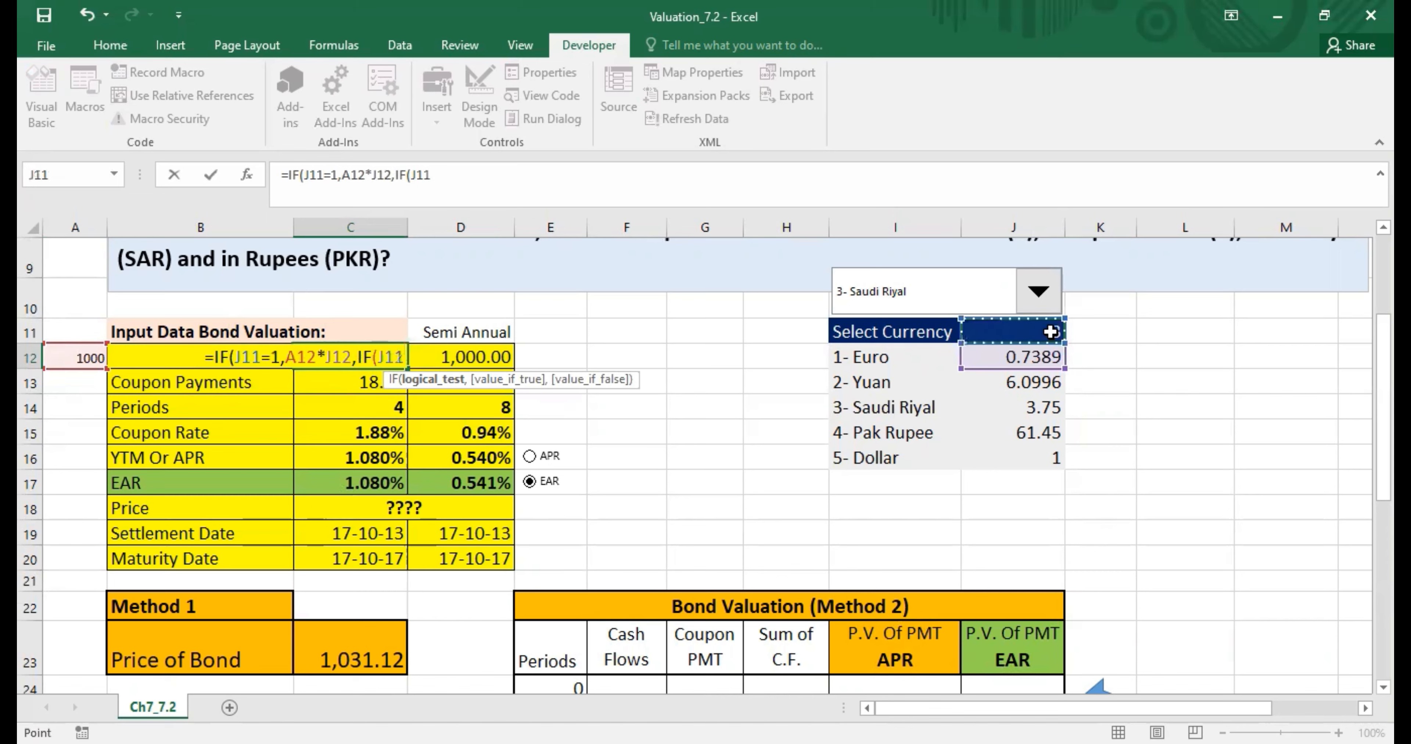
{"action": "type", "text": "=2"}
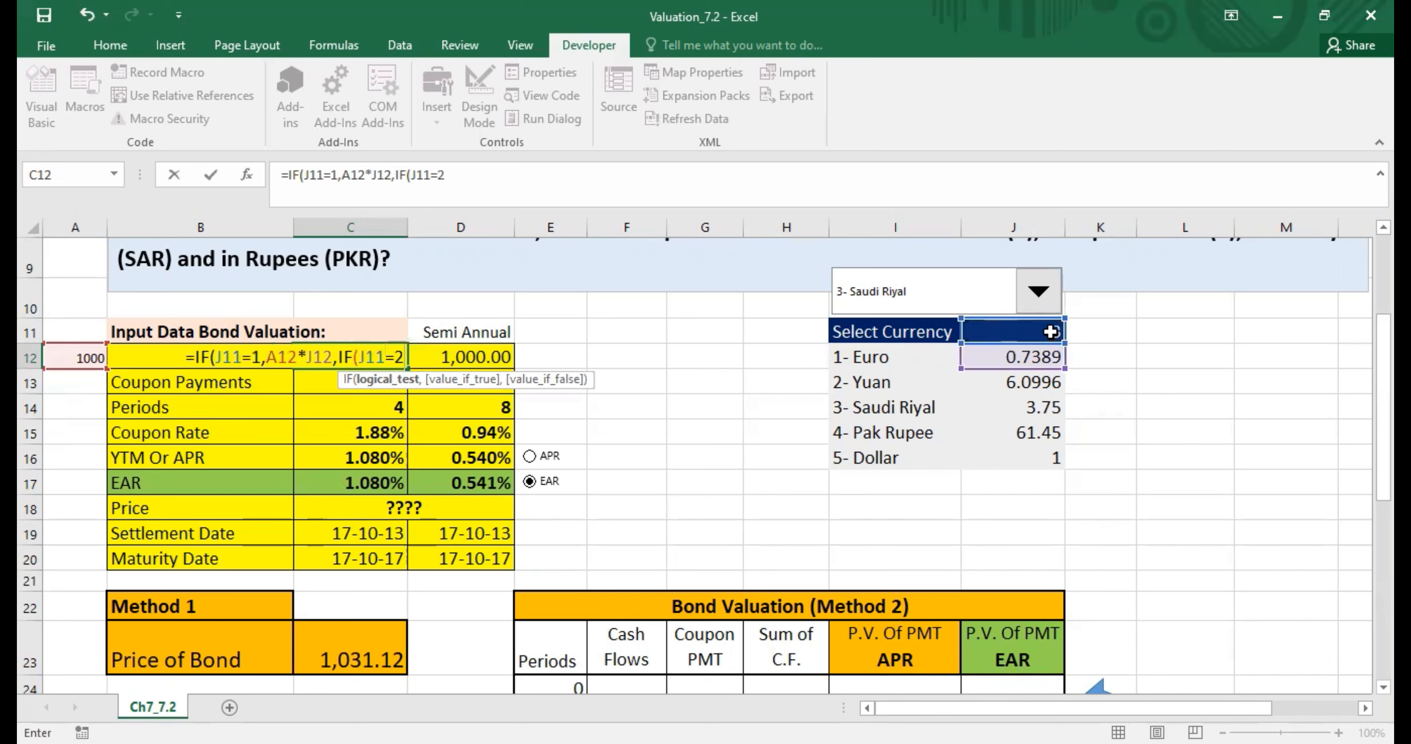
{"action": "type", "text": ","}
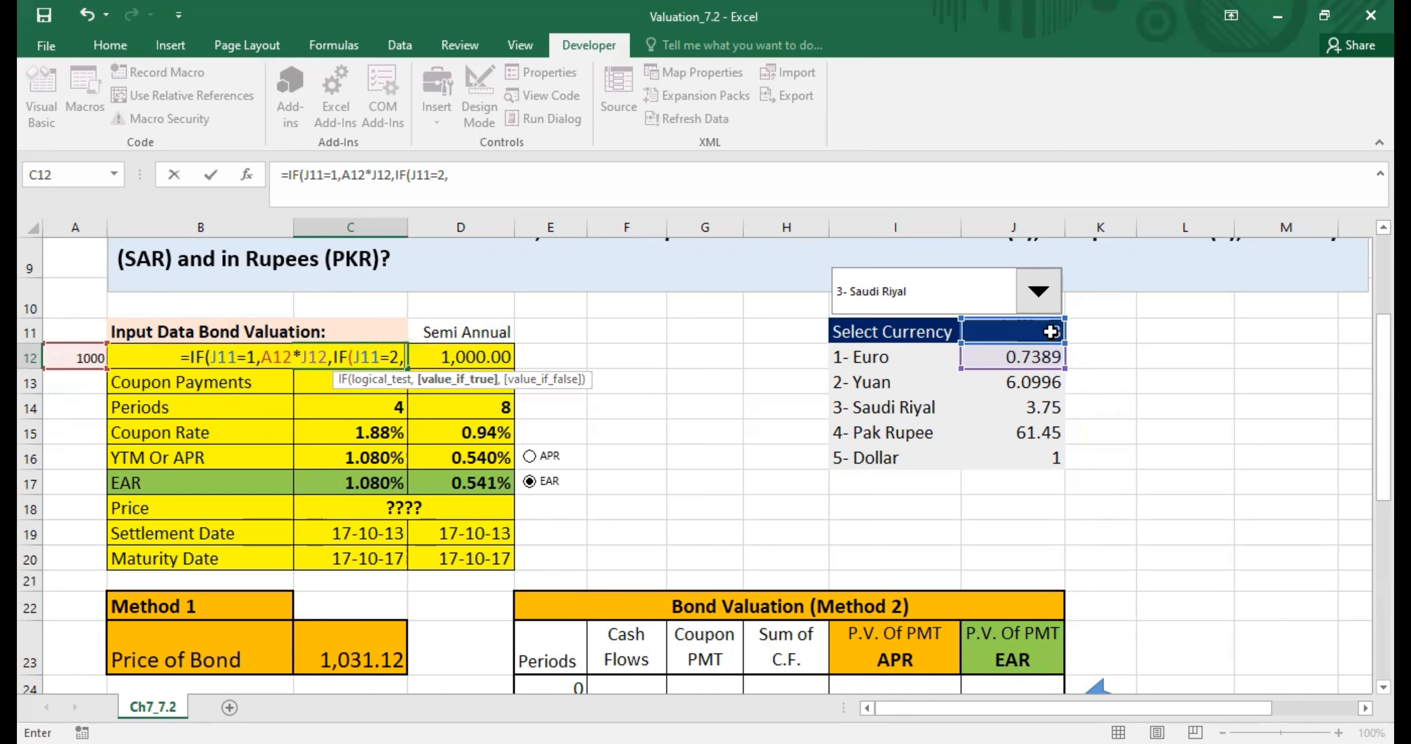
{"action": "left_click", "coordinate": [72, 357]}
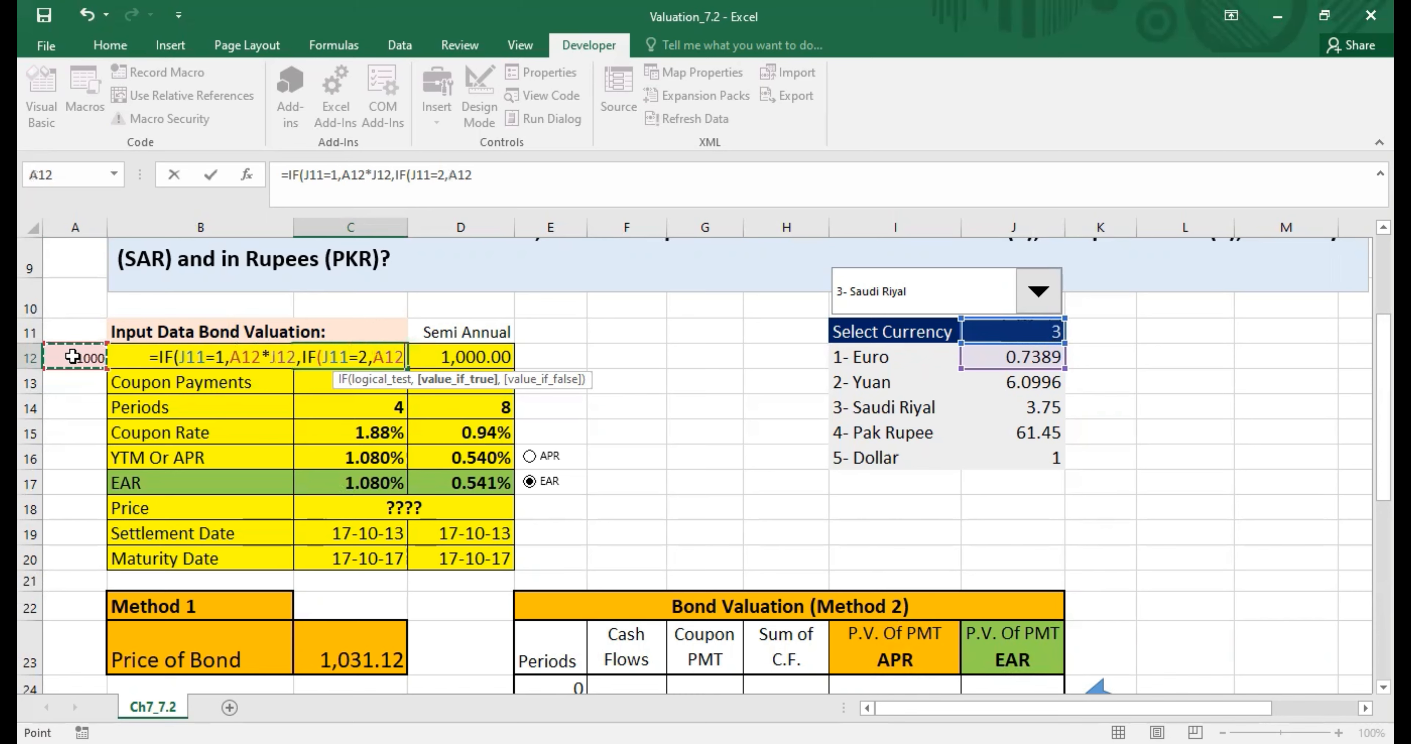
{"action": "type", "text": "*"}
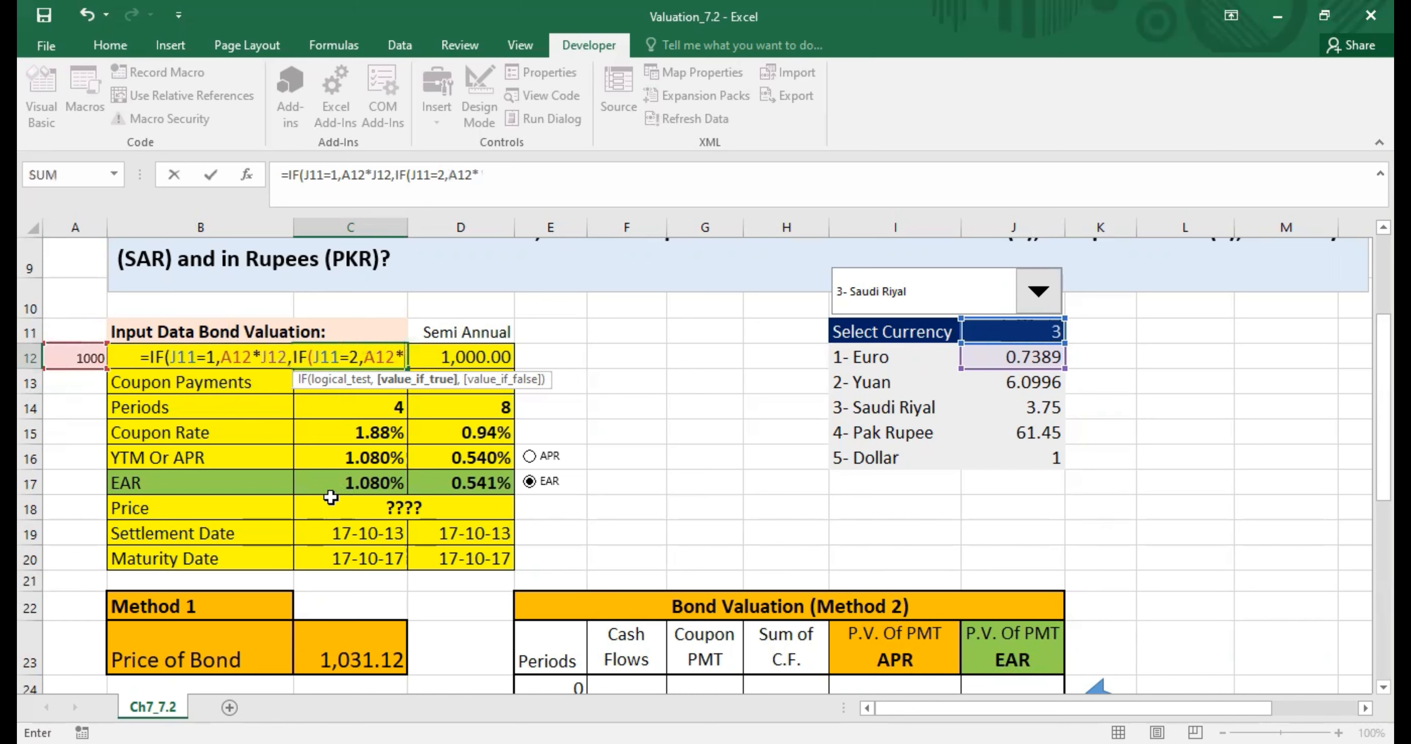
{"action": "left_click", "coordinate": [1055, 377]}
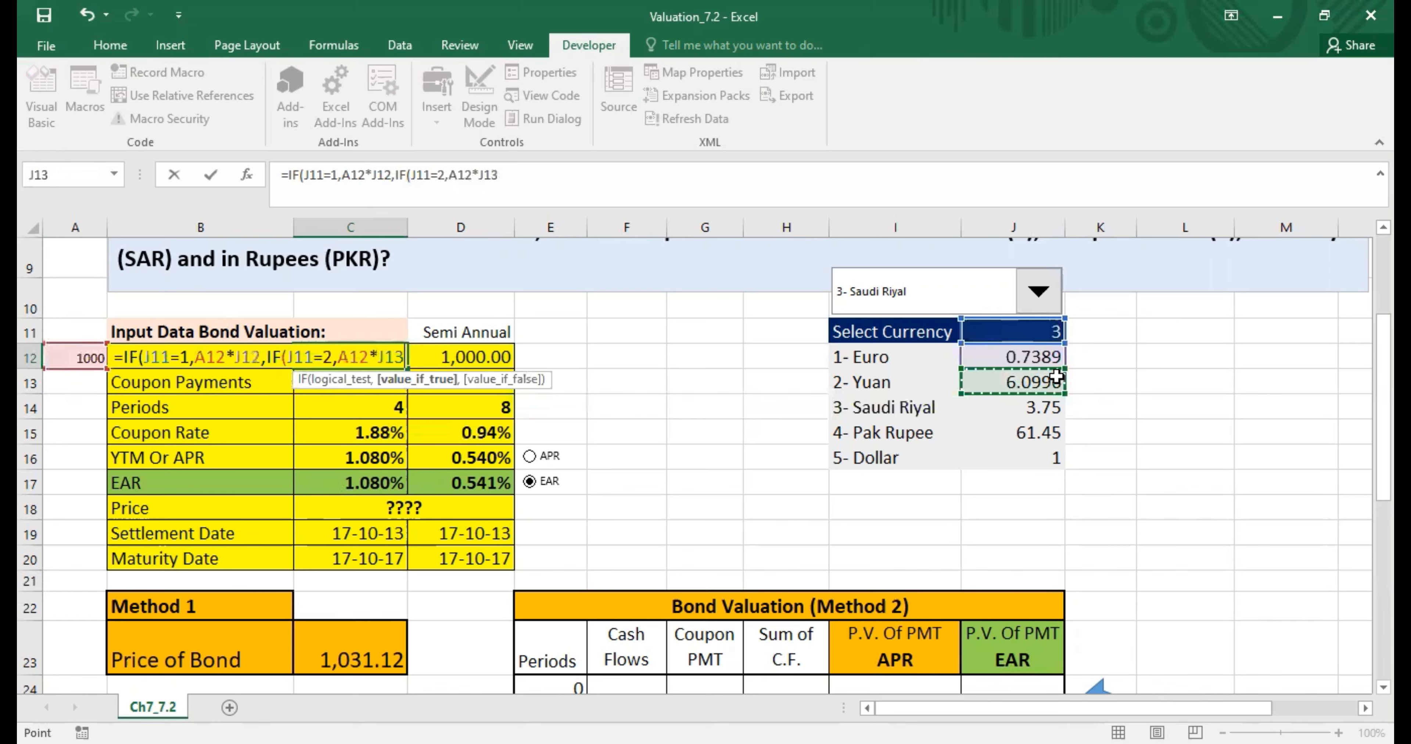
- Nest a third IF in C12 that returns A12*J14, the Saudi Riyal conversion, when J11=3
{"action": "type", "text": ","}
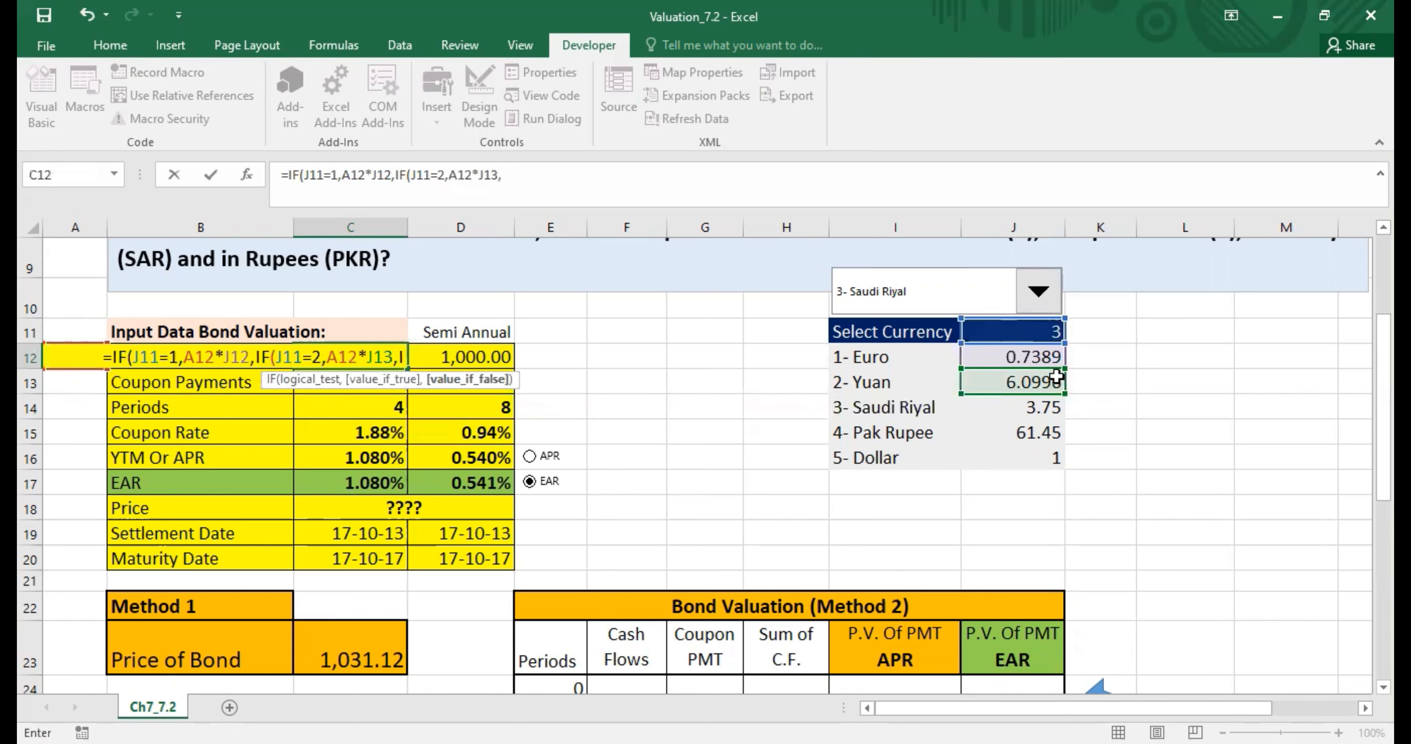
{"action": "type", "text": "IF"}
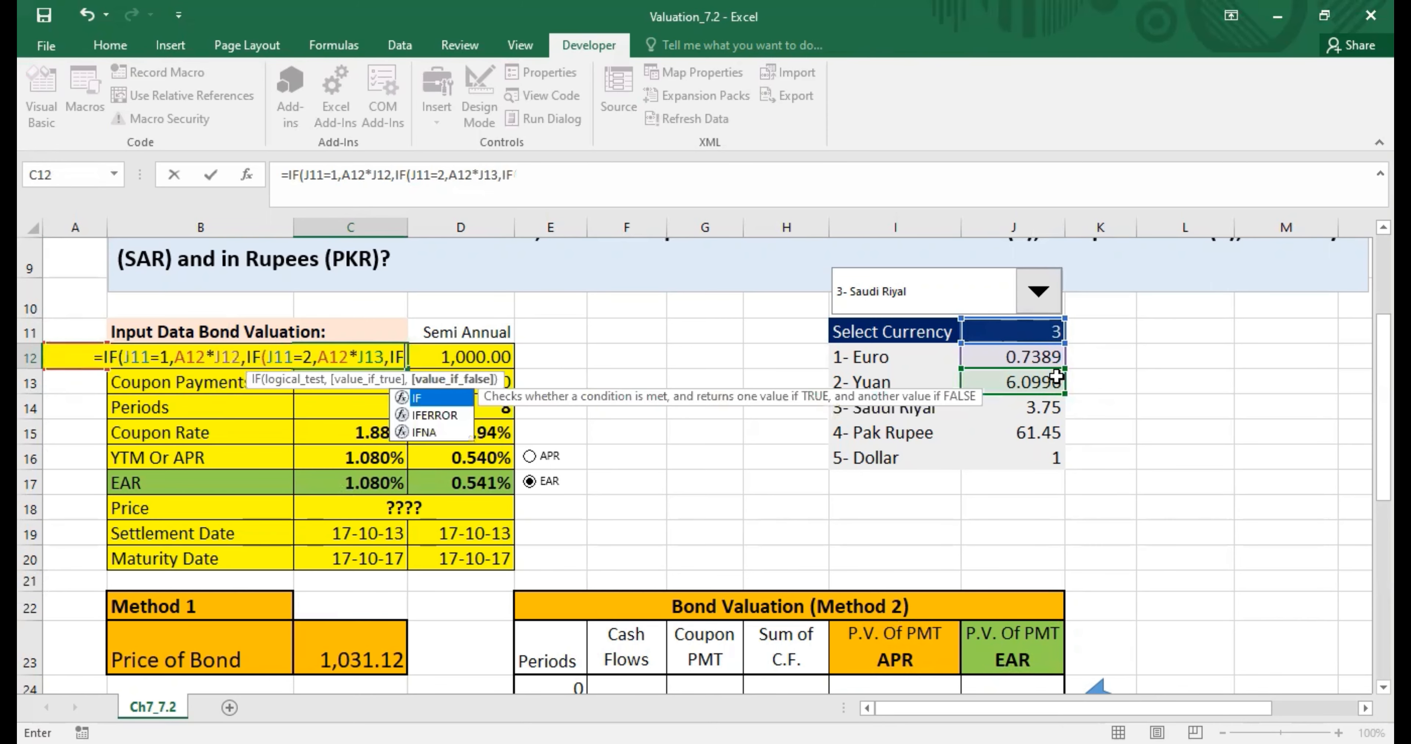
{"action": "type", "text": "("}
{"action": "left_click", "coordinate": [1011, 332]}
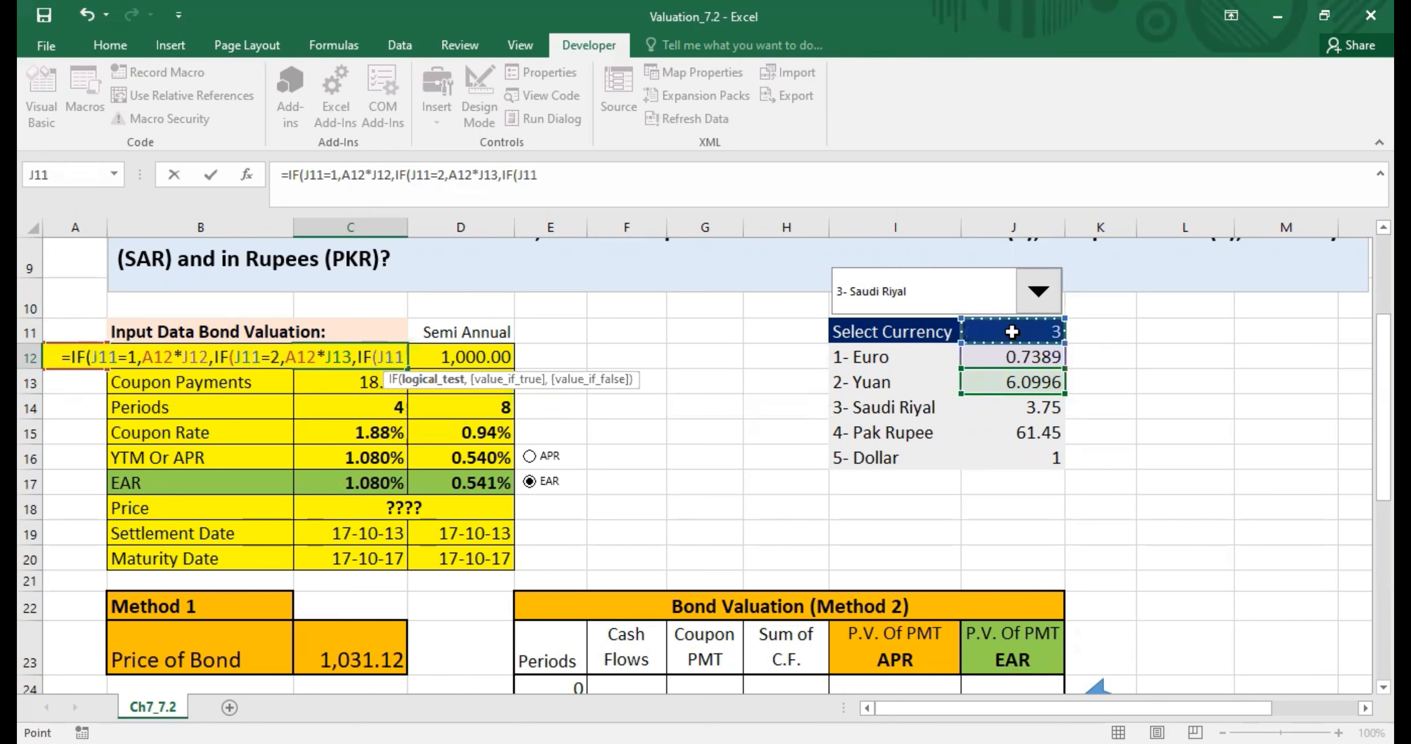
{"action": "type", "text": "=3,"}
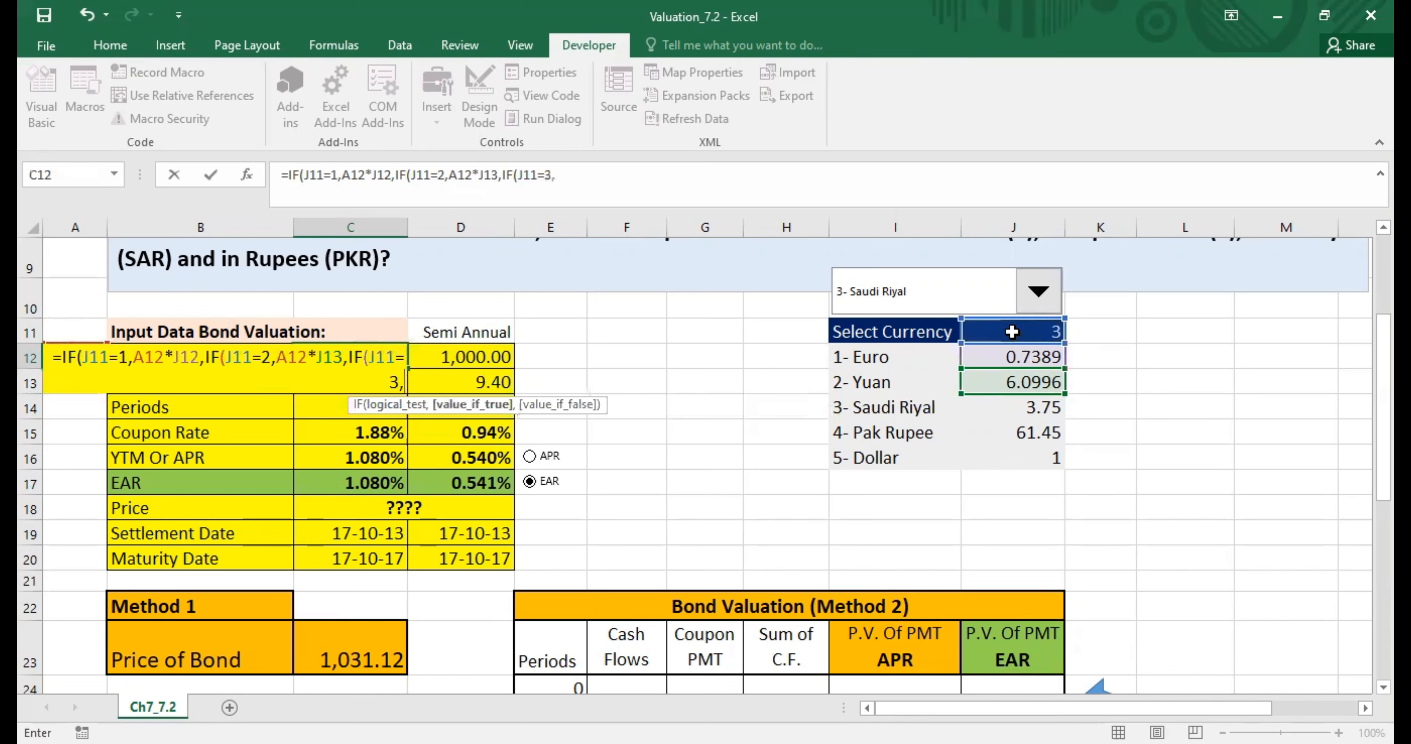
{"action": "left_click", "coordinate": [599, 175]}
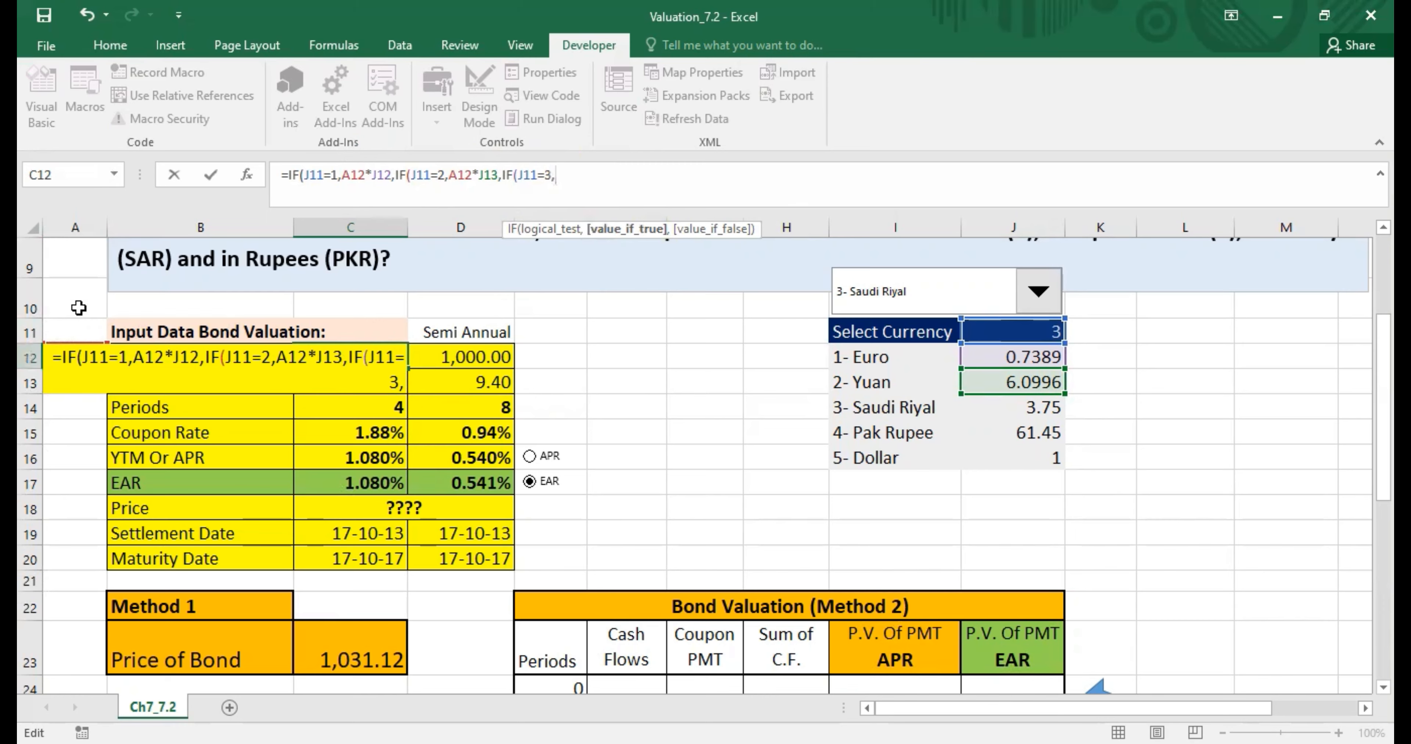
{"action": "type", "text": "A1"}
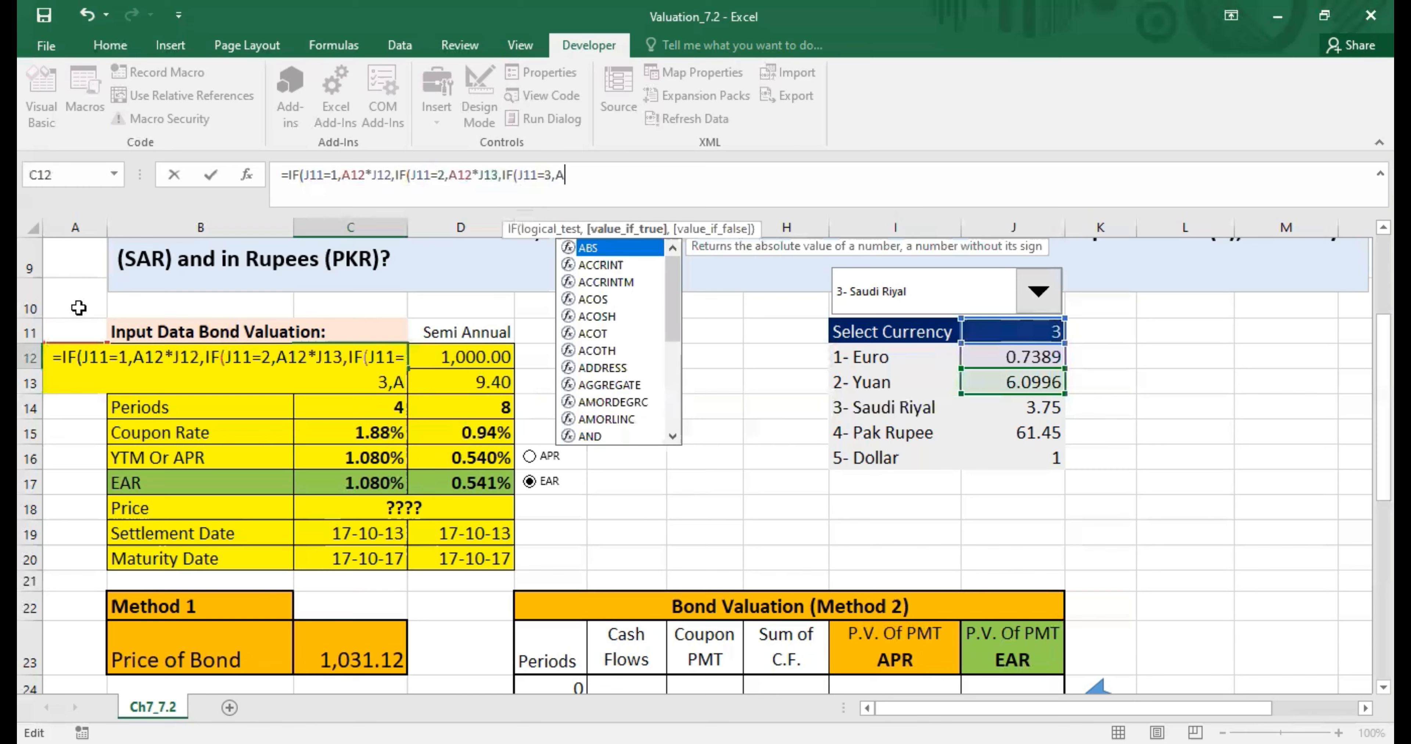
{"action": "type", "text": "2*"}
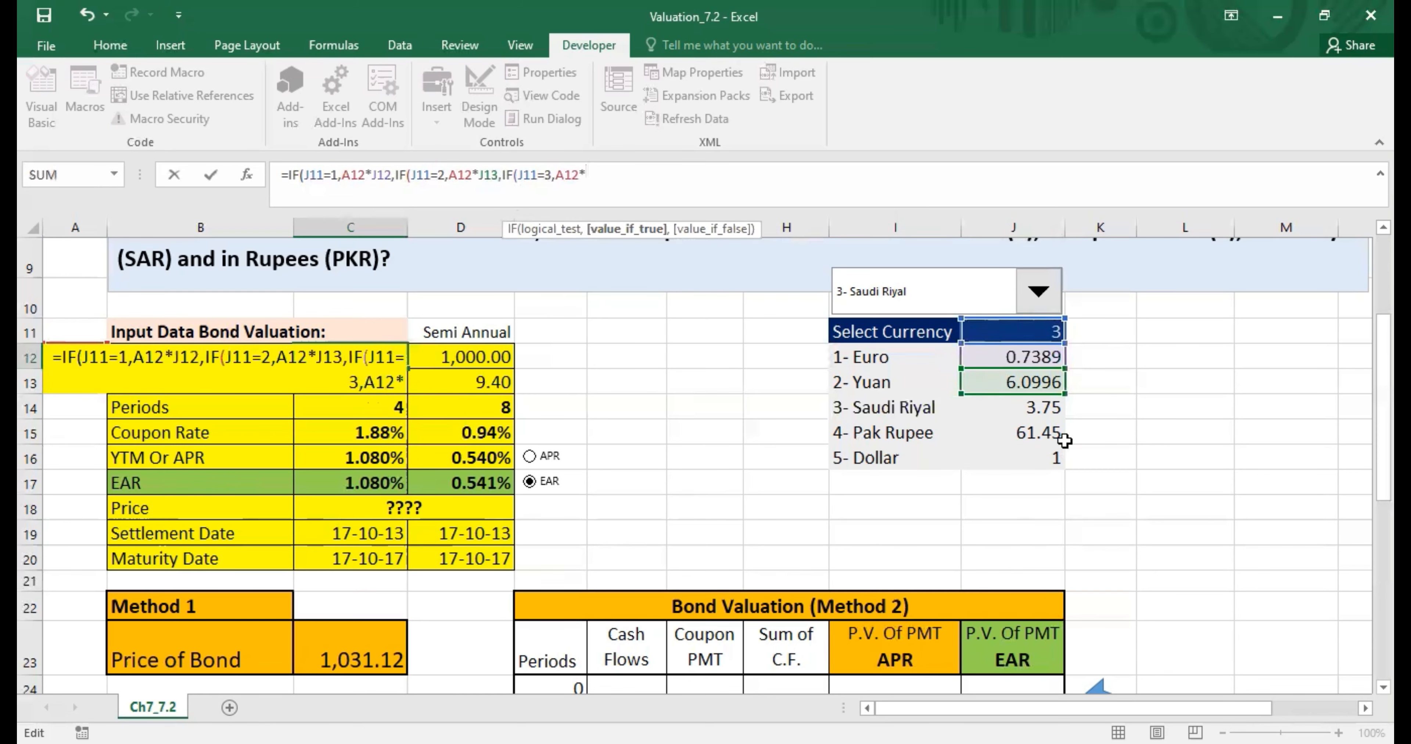
{"action": "left_click", "coordinate": [1034, 409]}
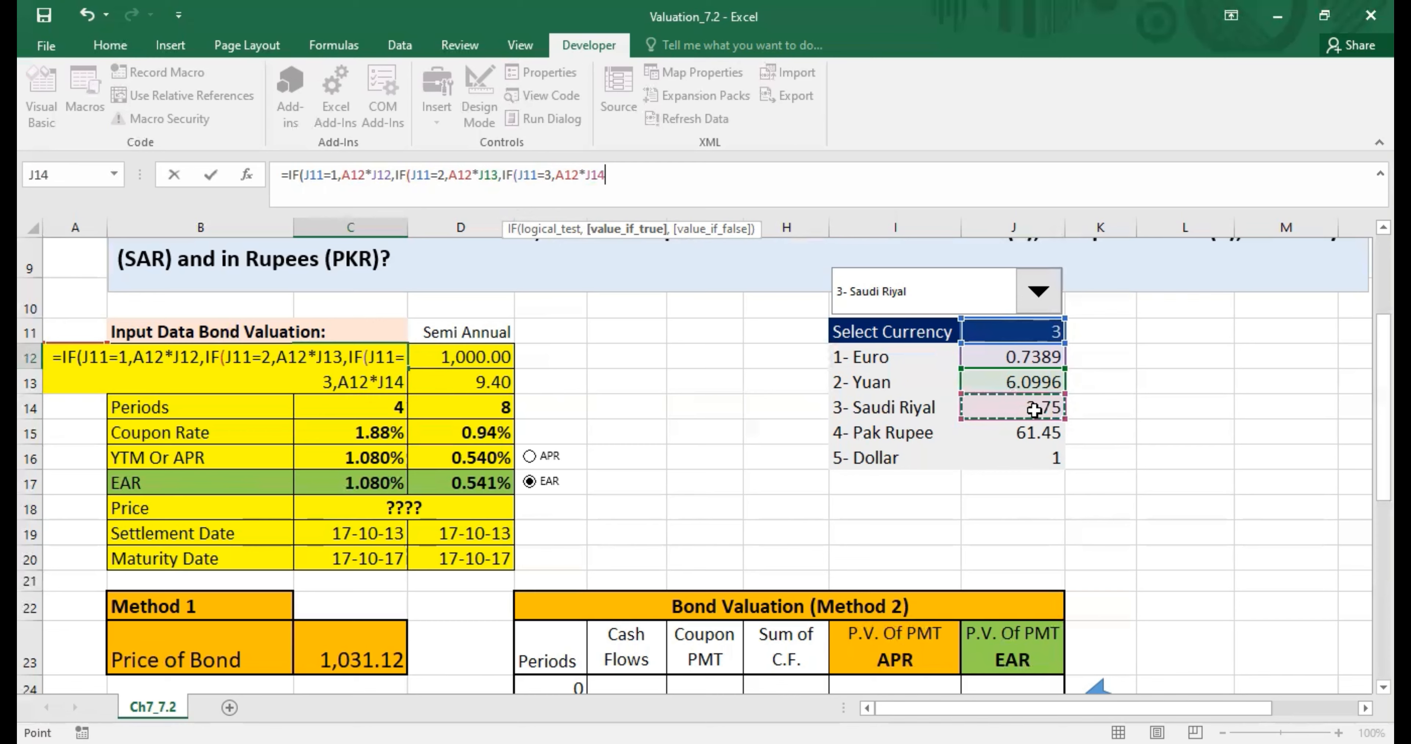
- Nest a fourth IF in C12 that returns A12*J15, the Pak Rupee conversion, when J11=4
{"action": "type", "text": ","}
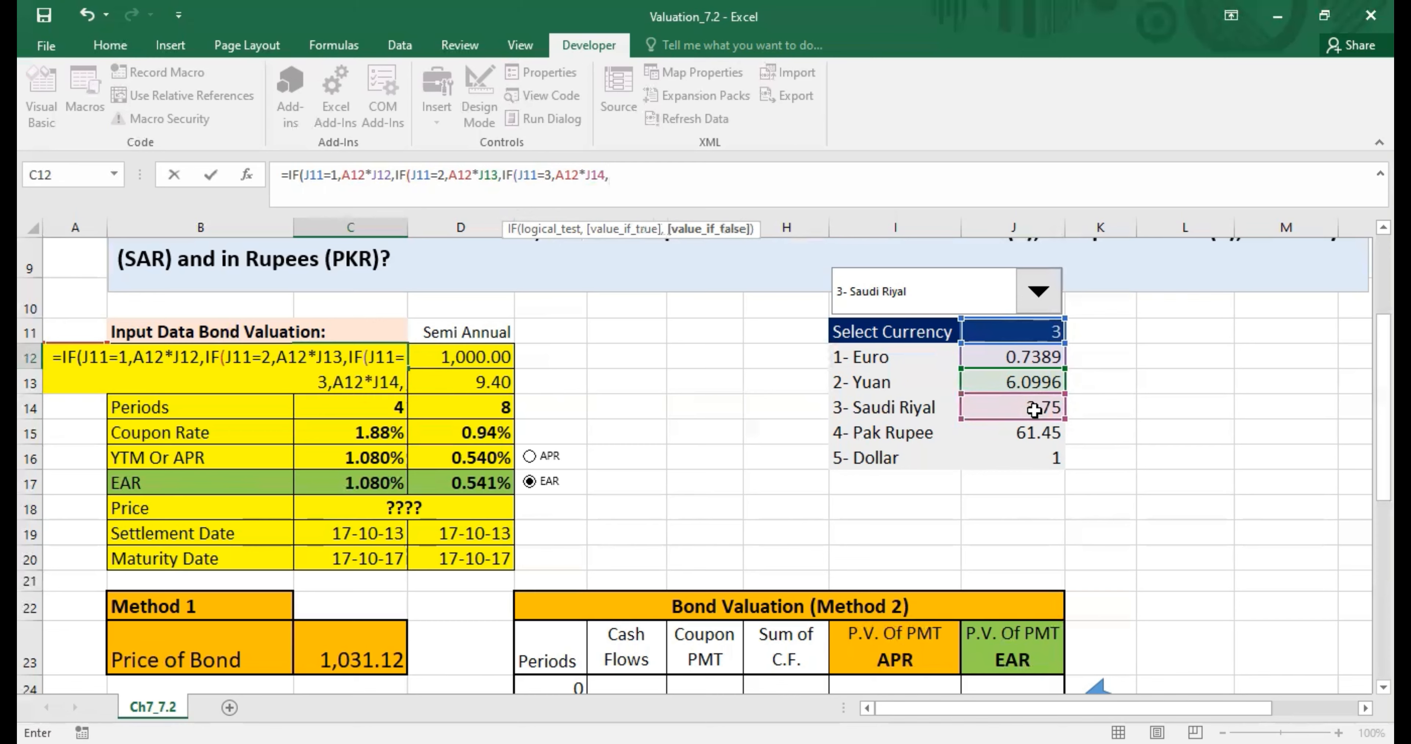
{"action": "key", "text": "BackSpace"}
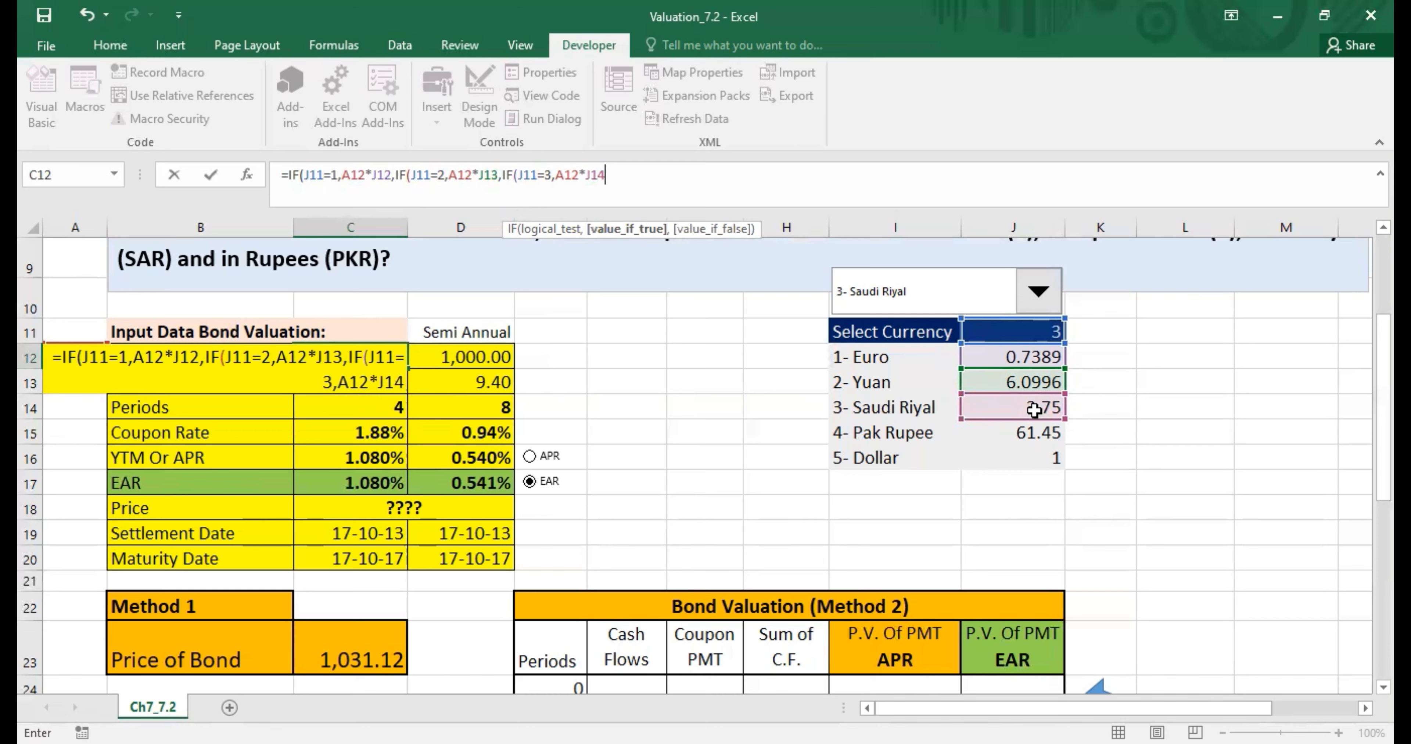
{"action": "type", "text": ",IF"}
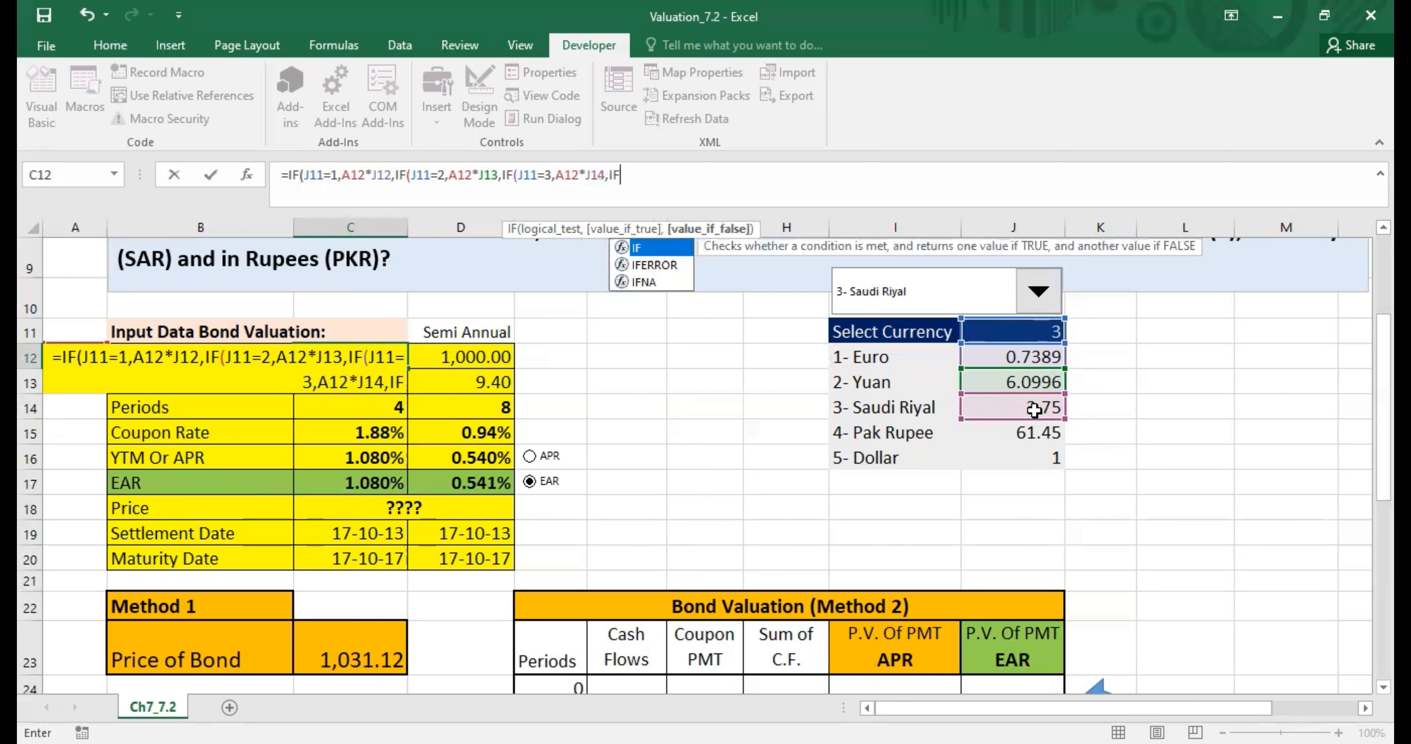
{"action": "type", "text": "("}
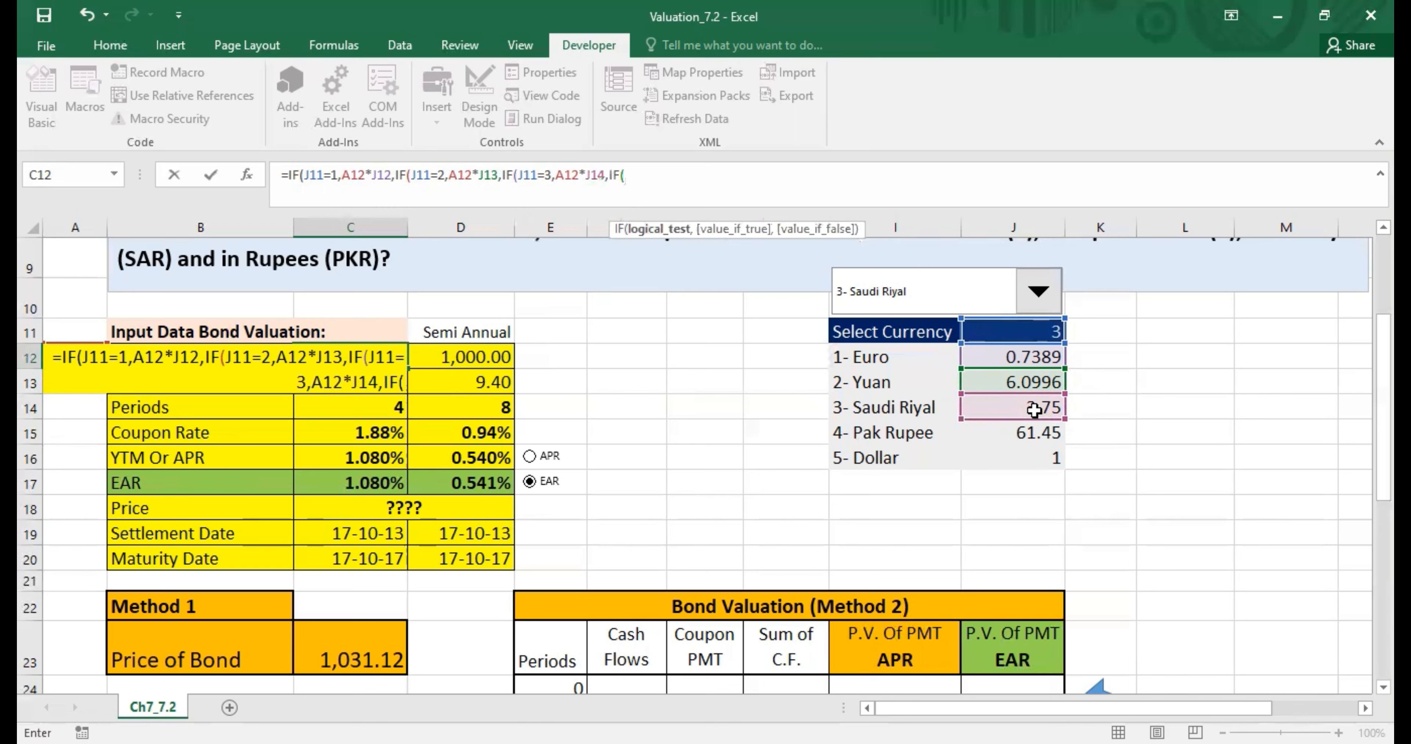
{"action": "left_click", "coordinate": [1014, 333]}
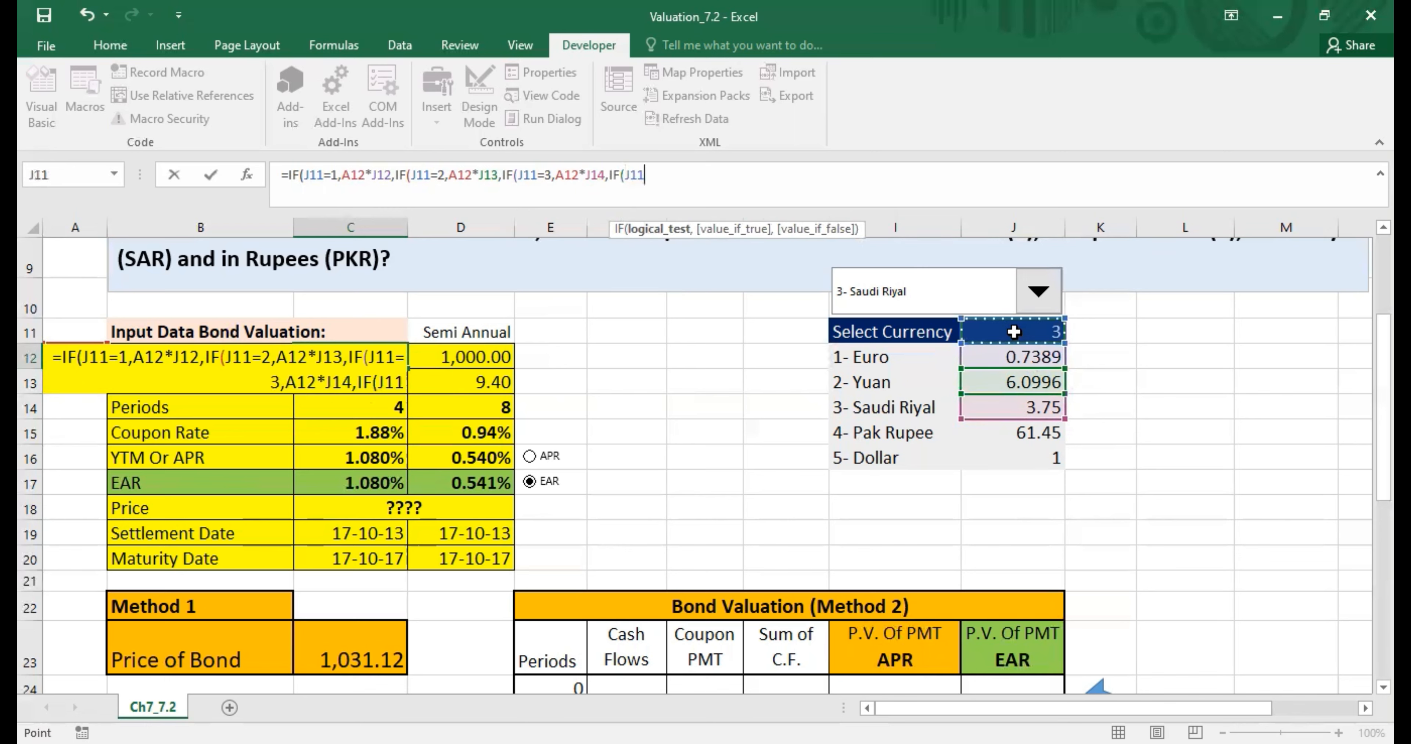
{"action": "type", "text": "="}
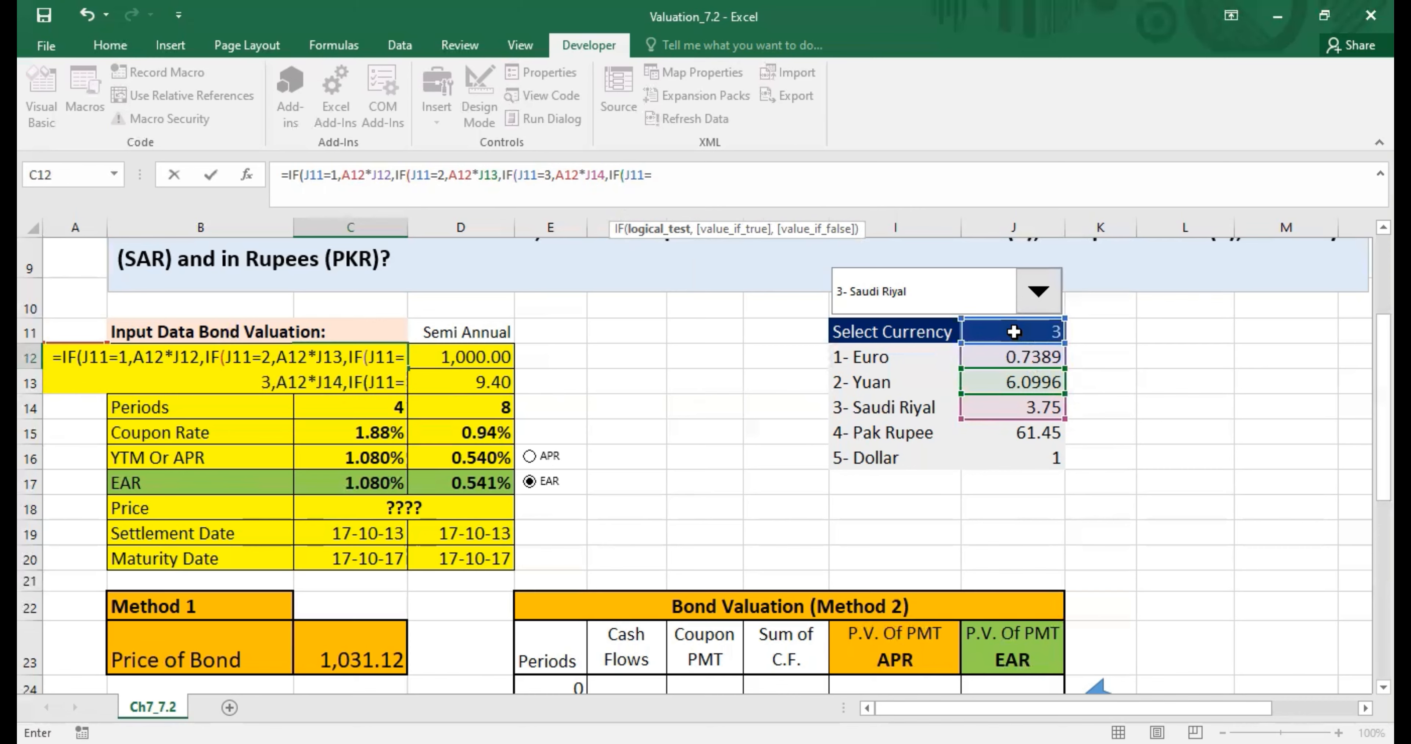
{"action": "type", "text": "4,"}
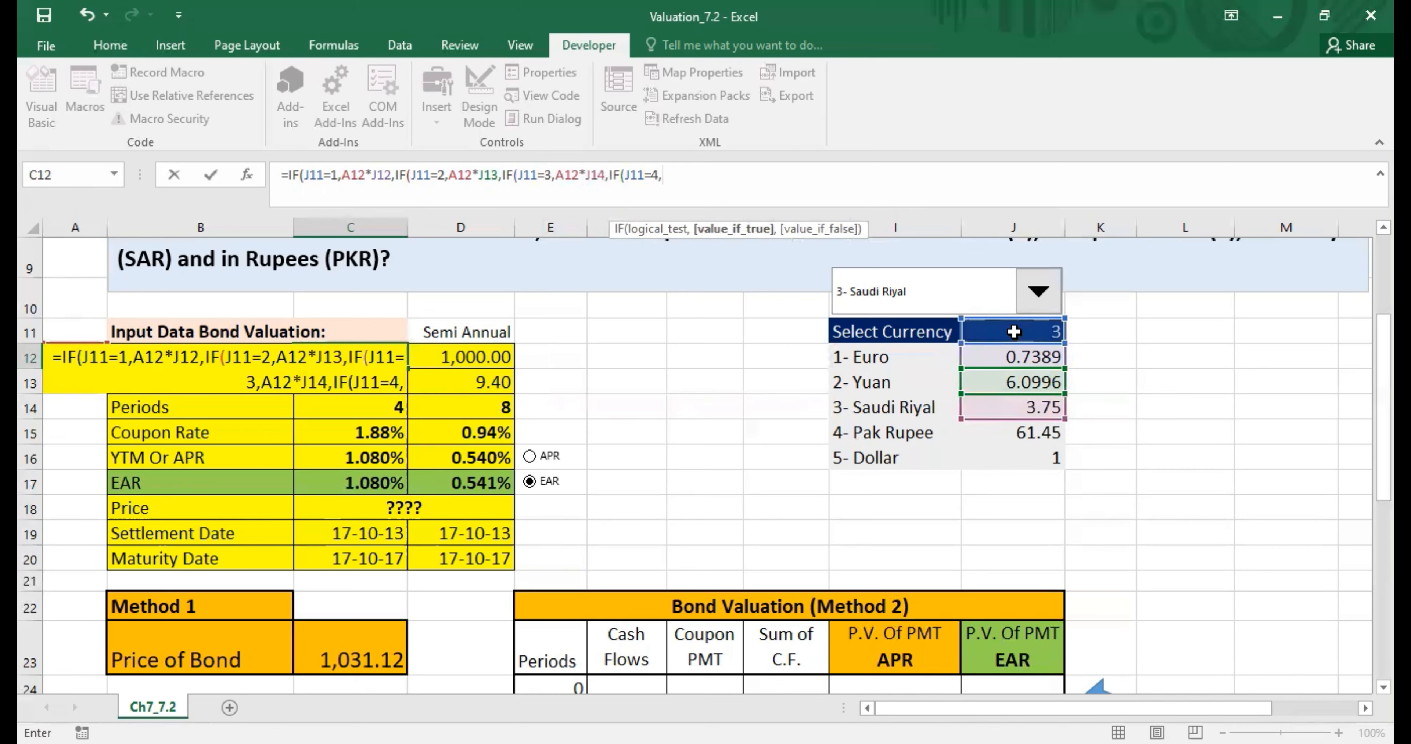
{"action": "type", "text": "A"}
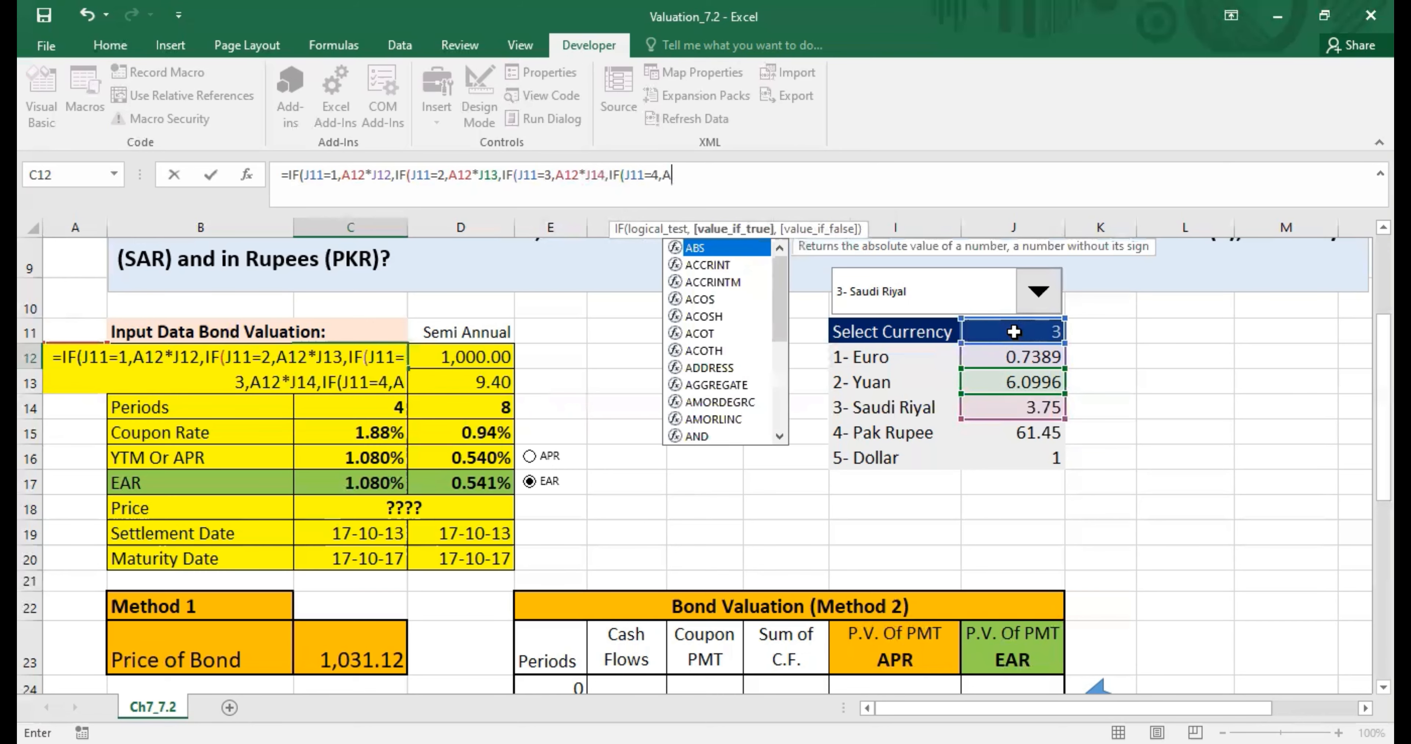
{"action": "type", "text": "12"}
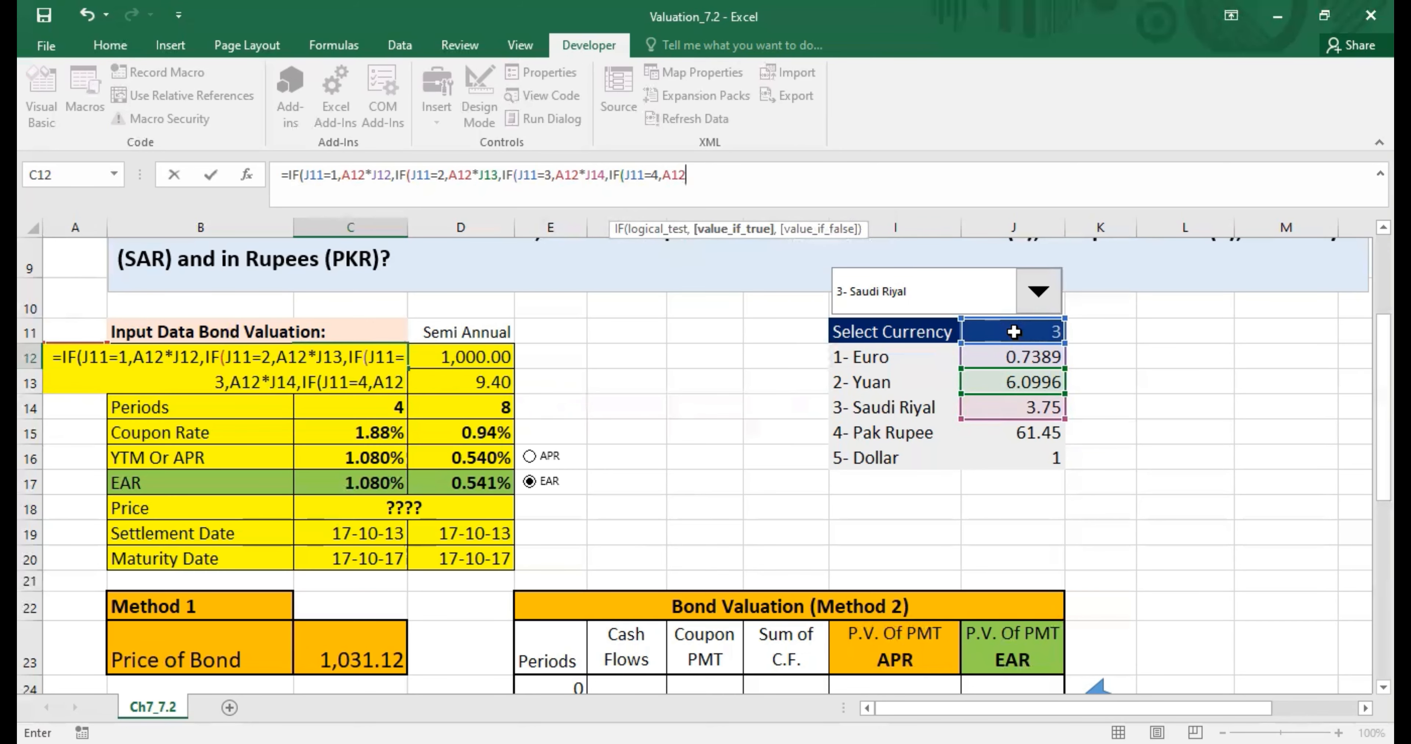
{"action": "type", "text": "*"}
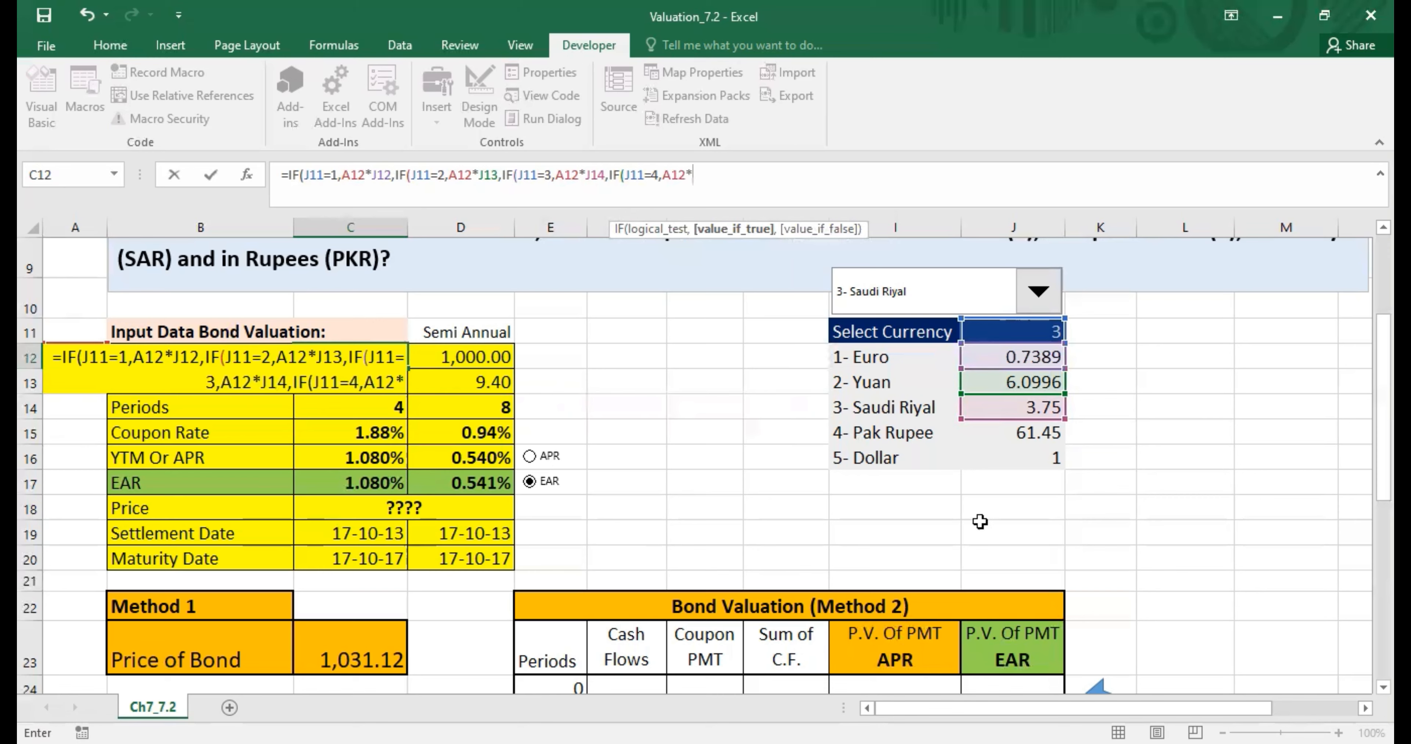
{"action": "left_click", "coordinate": [1013, 434]}
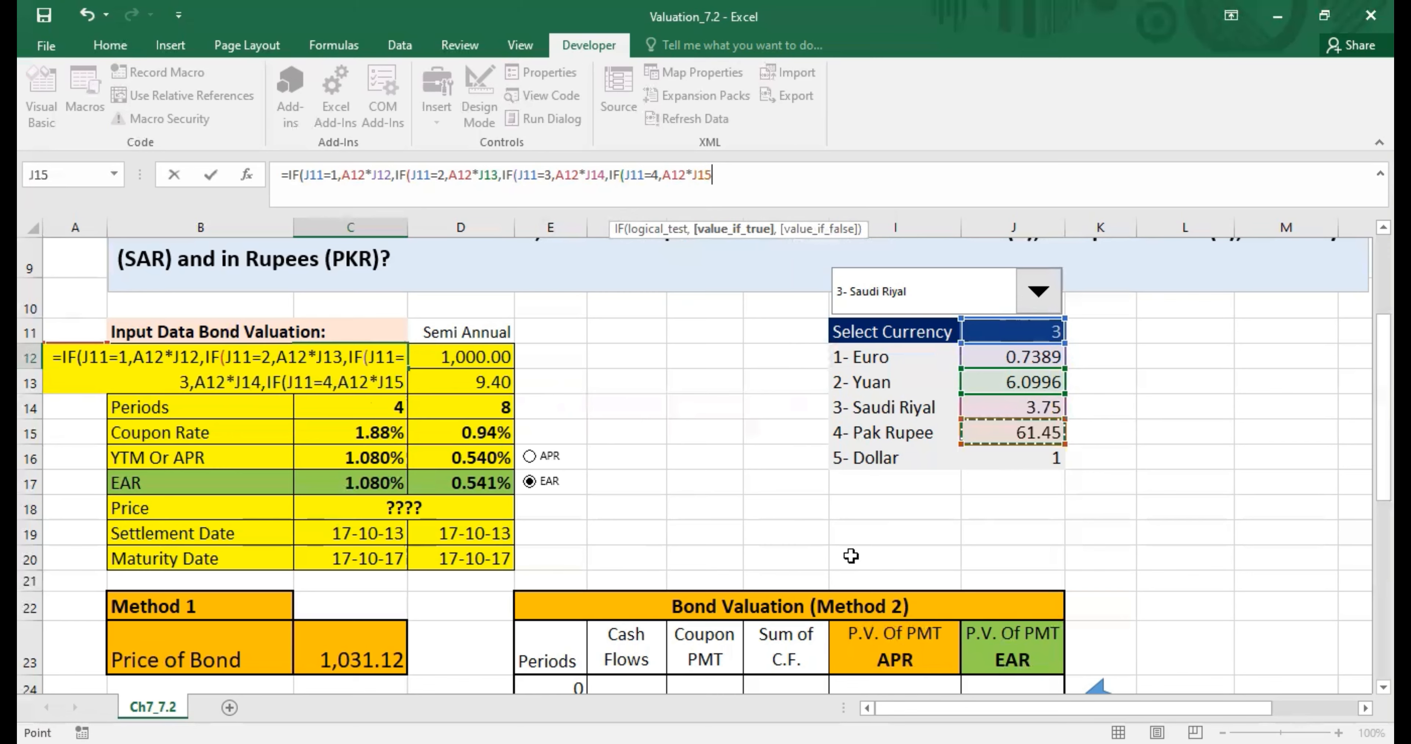
- Make A12*J16, the Dollar conversion, the final fallback value in C12, then close all four IFs and enter the formula
{"action": "type", "text": ","}
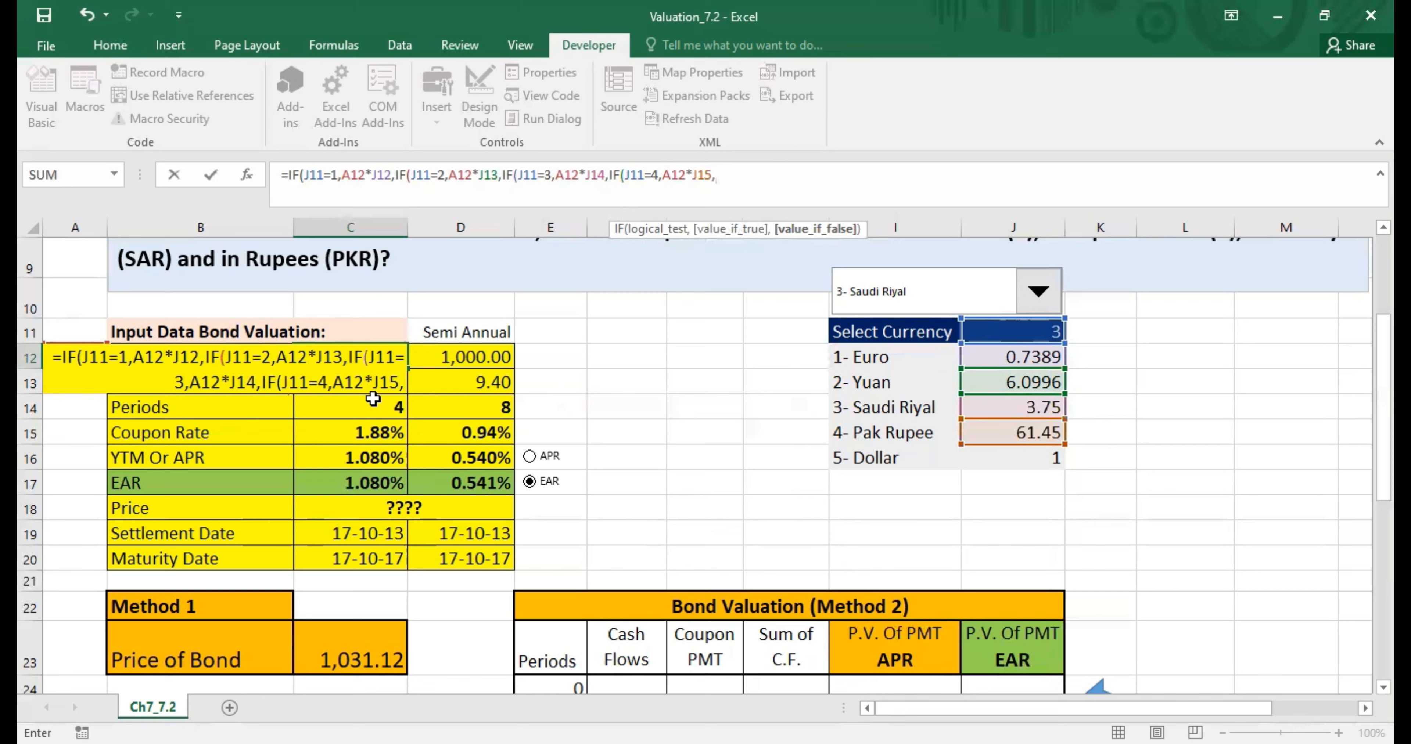
{"action": "type", "text": "A12*"}
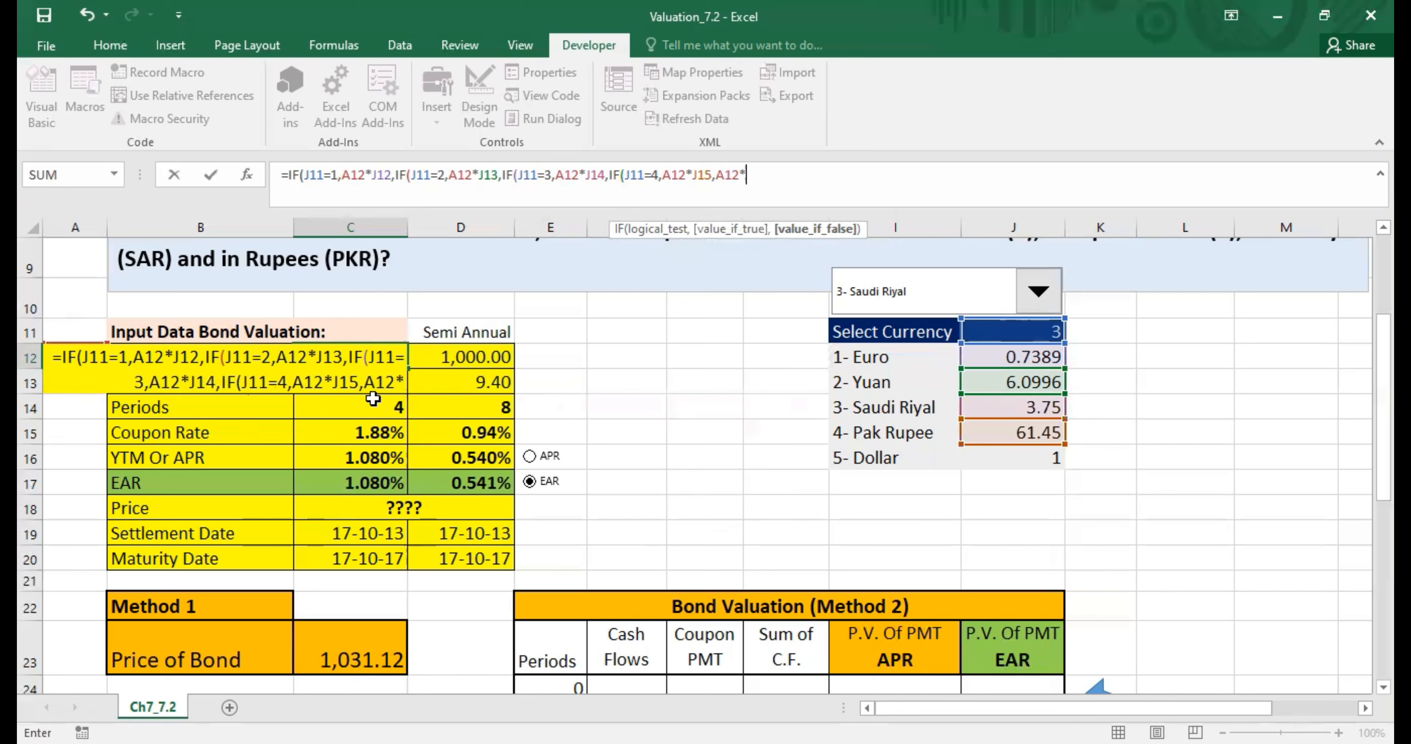
{"action": "left_click", "coordinate": [1028, 461]}
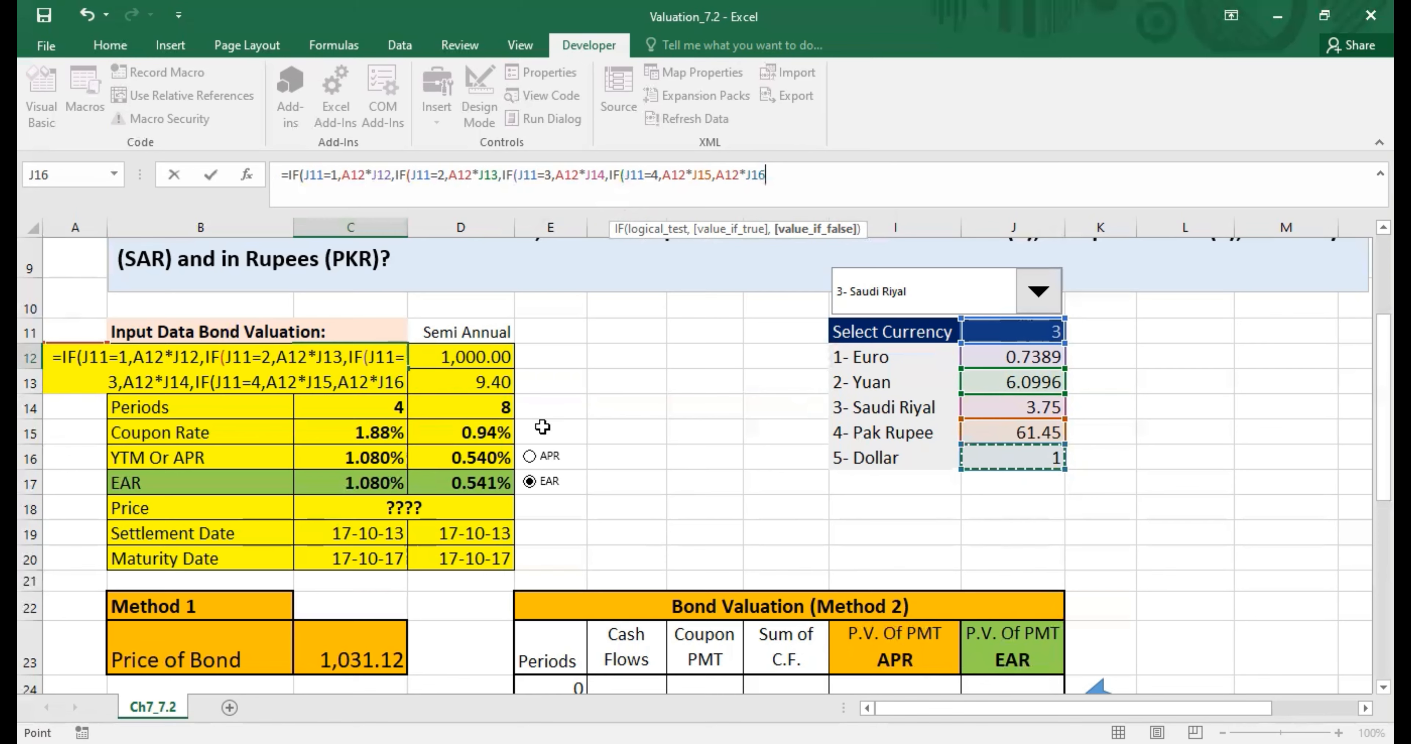
{"action": "type", "text": ")"}
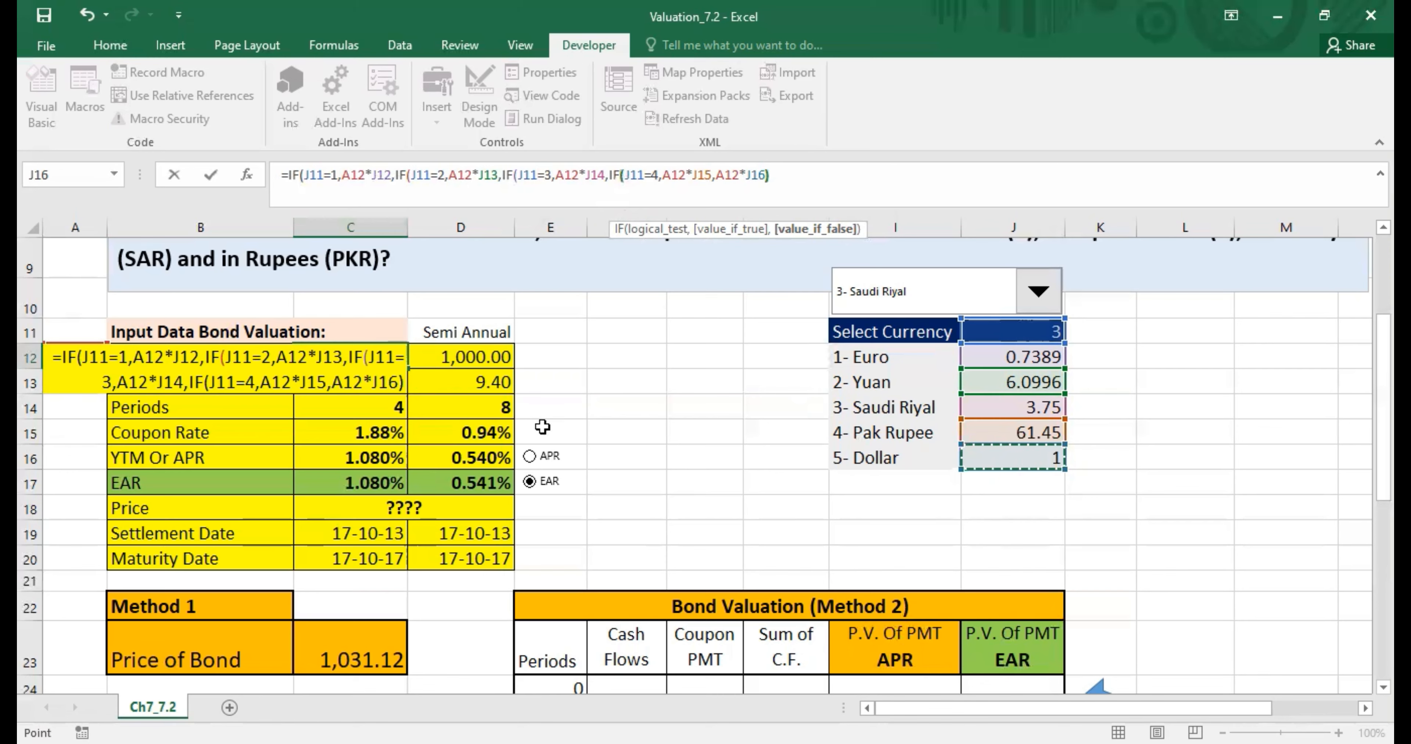
{"action": "type", "text": ")))"}
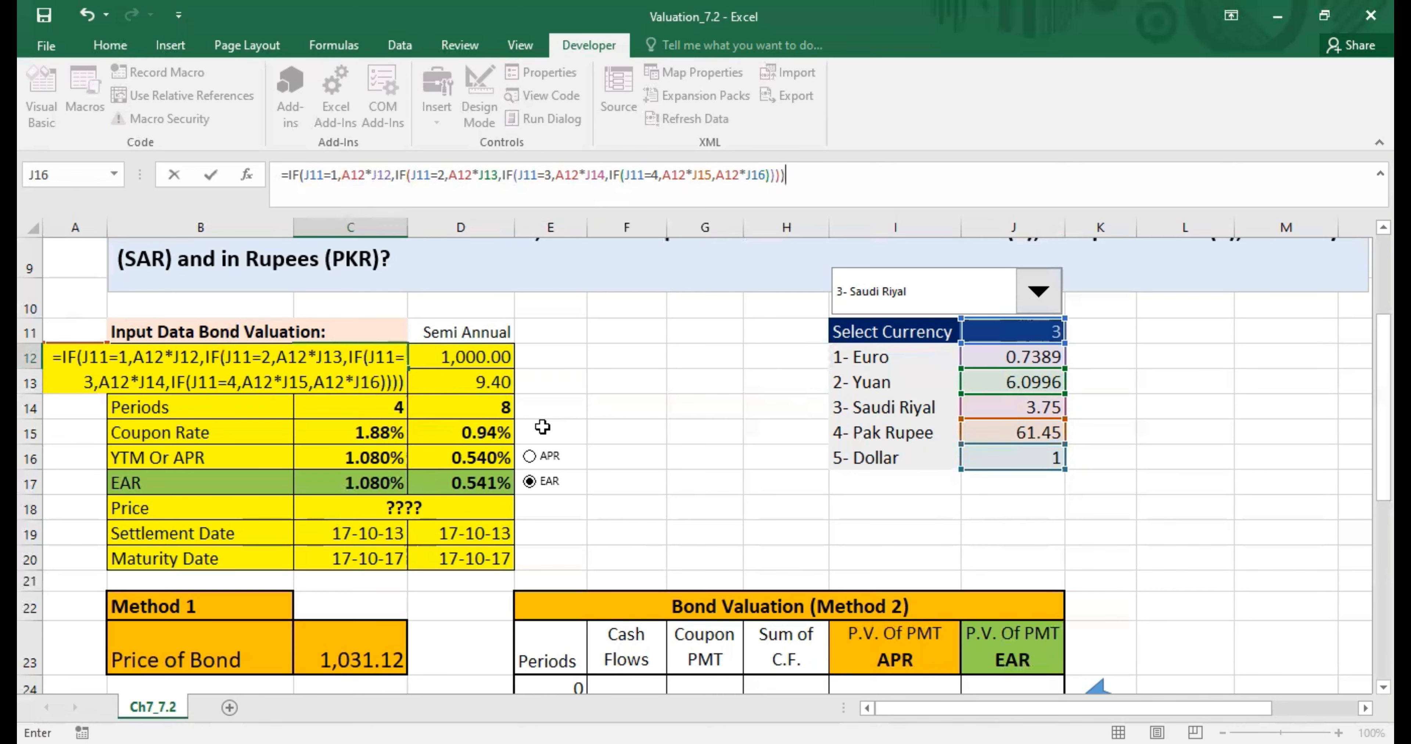
{"action": "key", "text": "Return"}
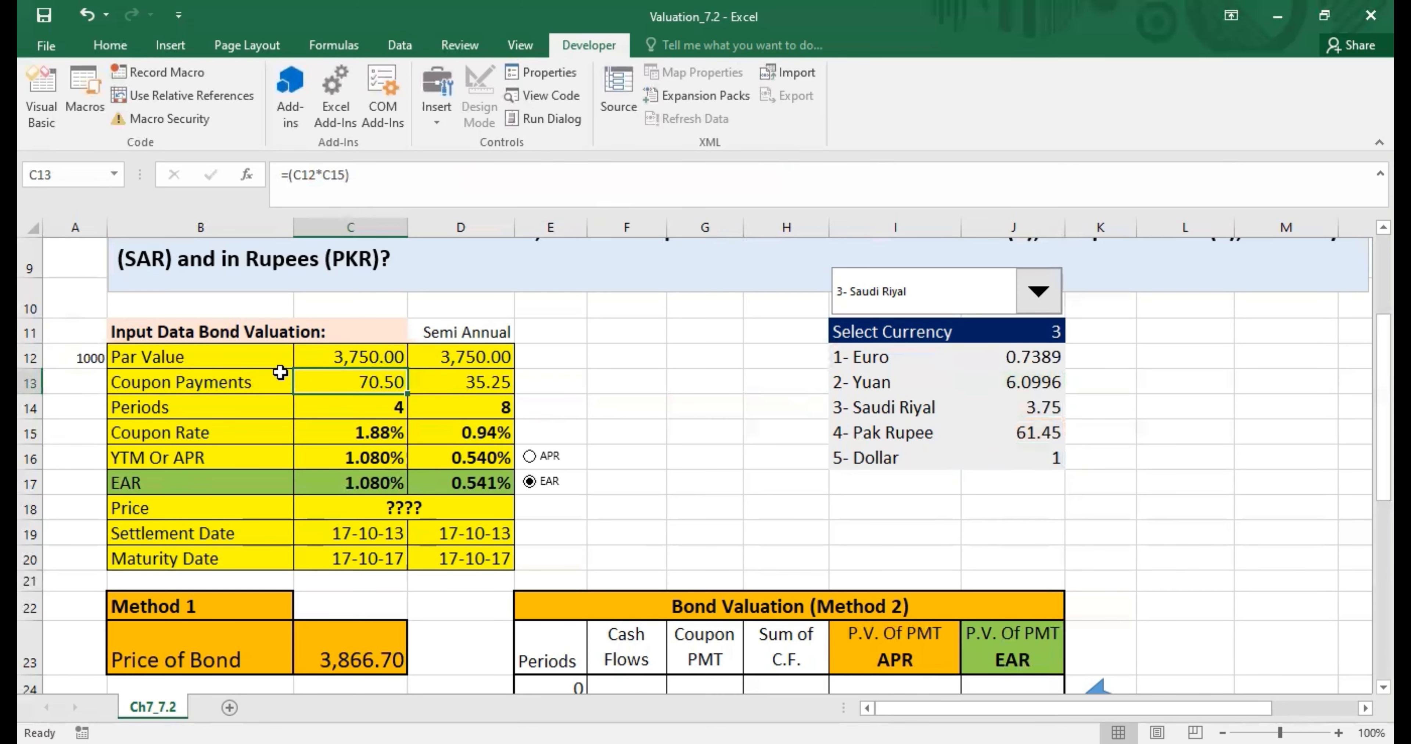
- Switch the currency to 5- Dollar and check the Par Value and Coupon Payments cells in the annual and semi-annual columns
{"action": "left_click", "coordinate": [338, 358]}
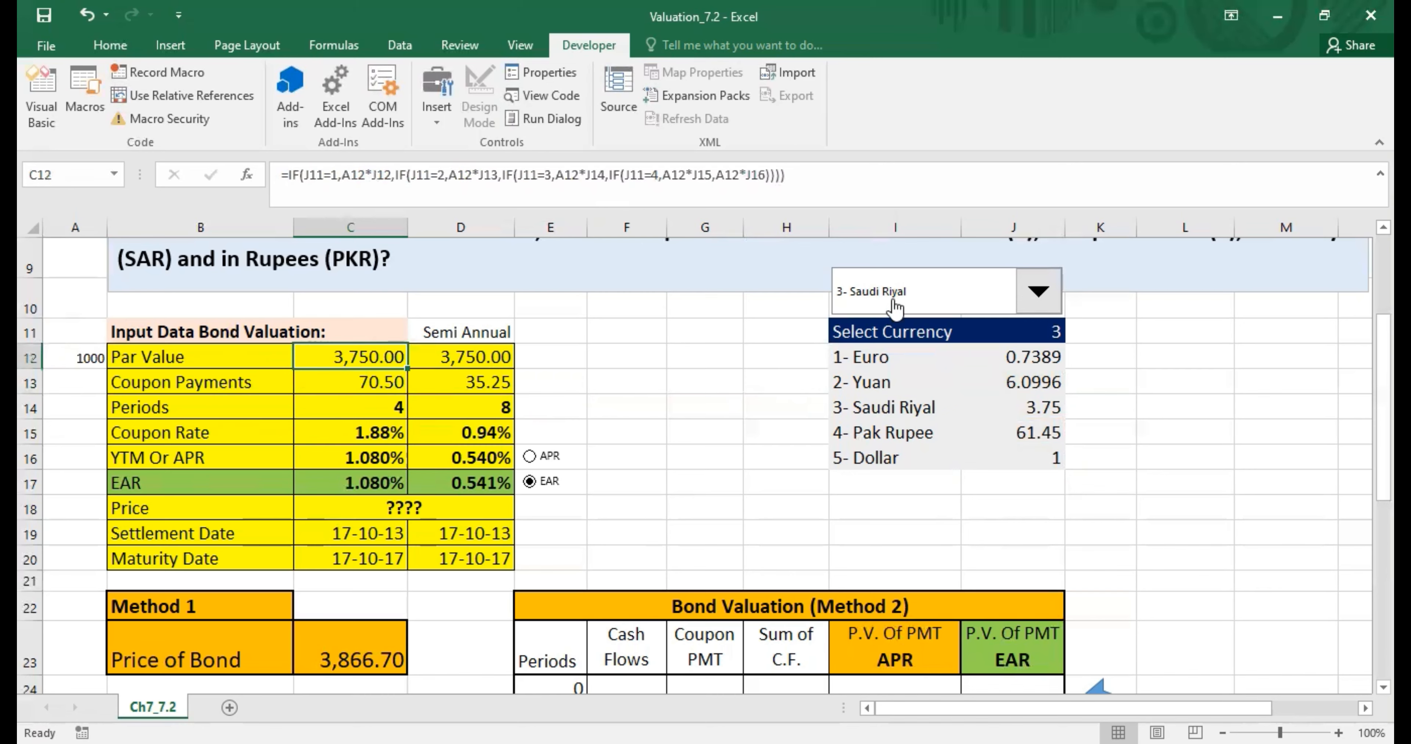
{"action": "left_click", "coordinate": [1034, 298]}
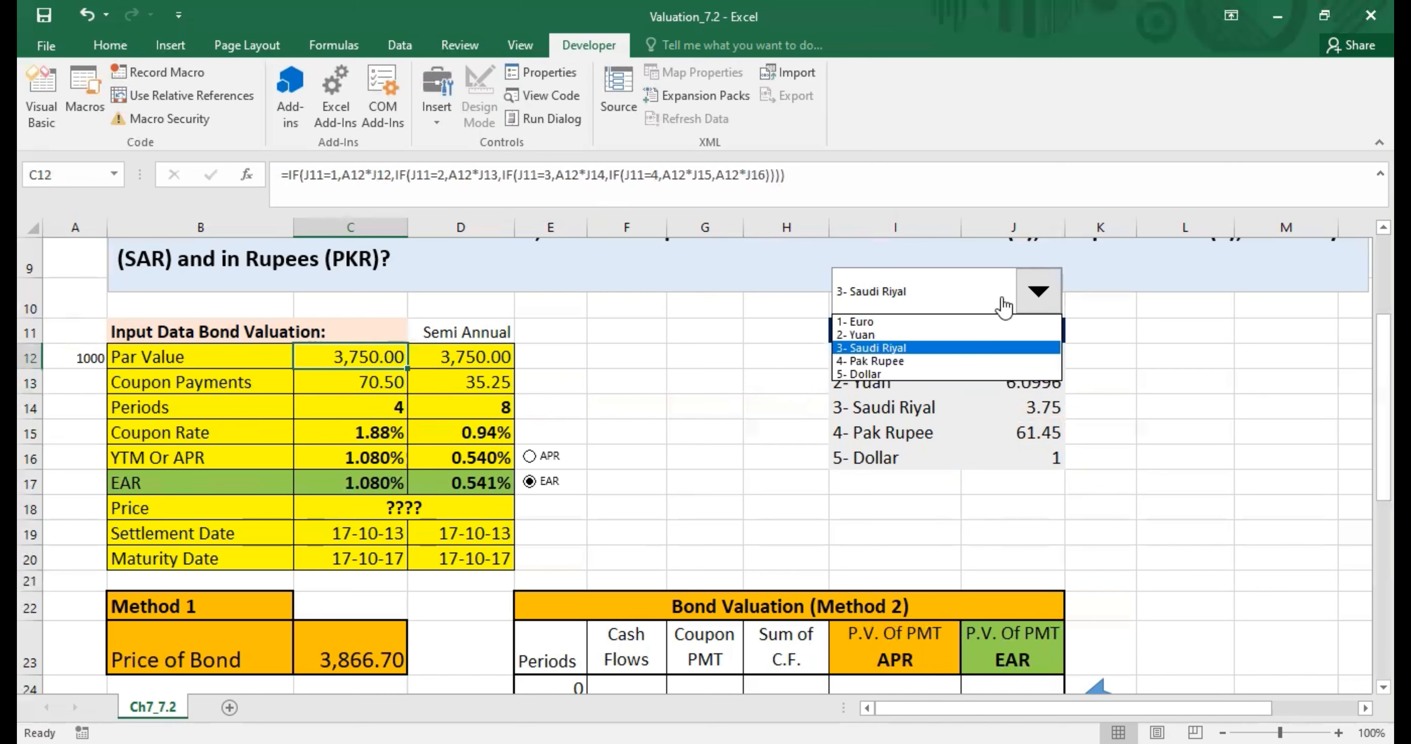
{"action": "left_click", "coordinate": [872, 380]}
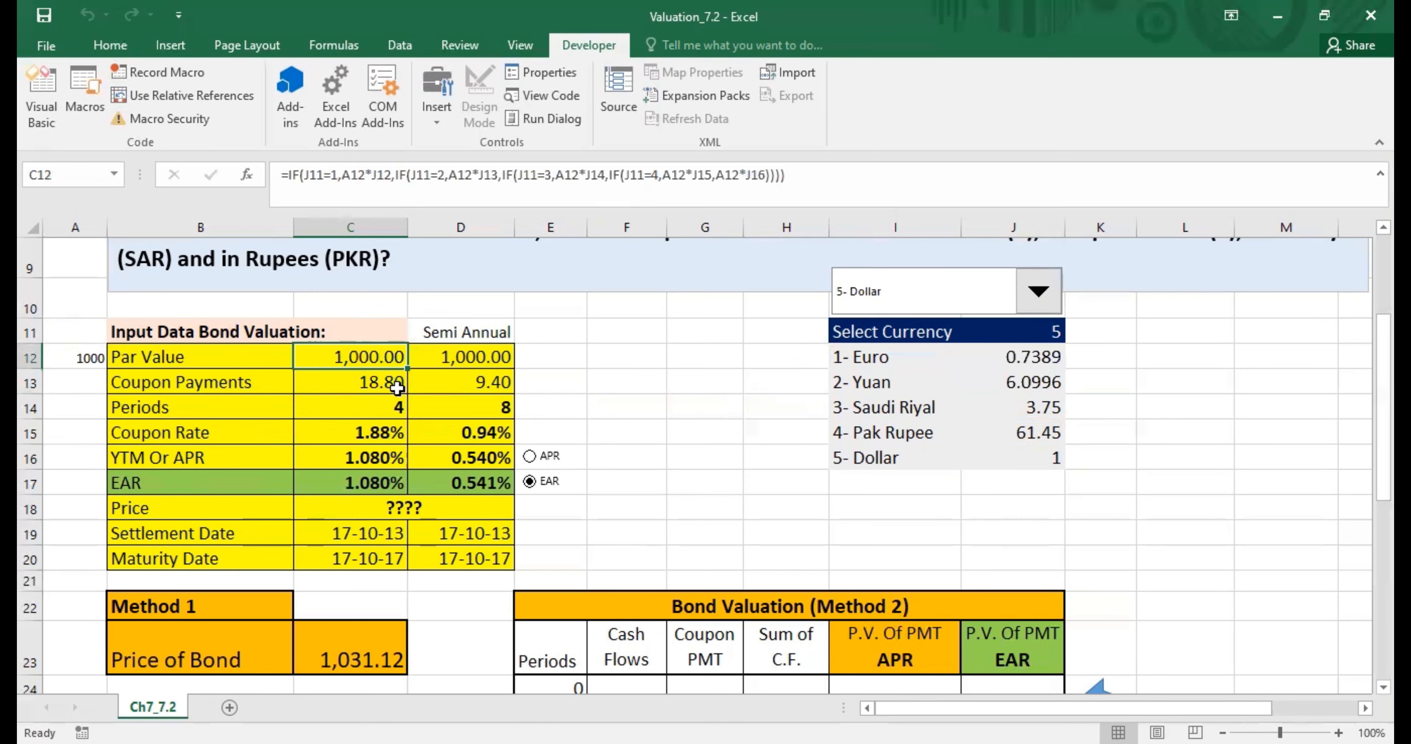
{"action": "left_click", "coordinate": [451, 362]}
{"action": "left_click", "coordinate": [393, 384]}
{"action": "left_click", "coordinate": [443, 384]}
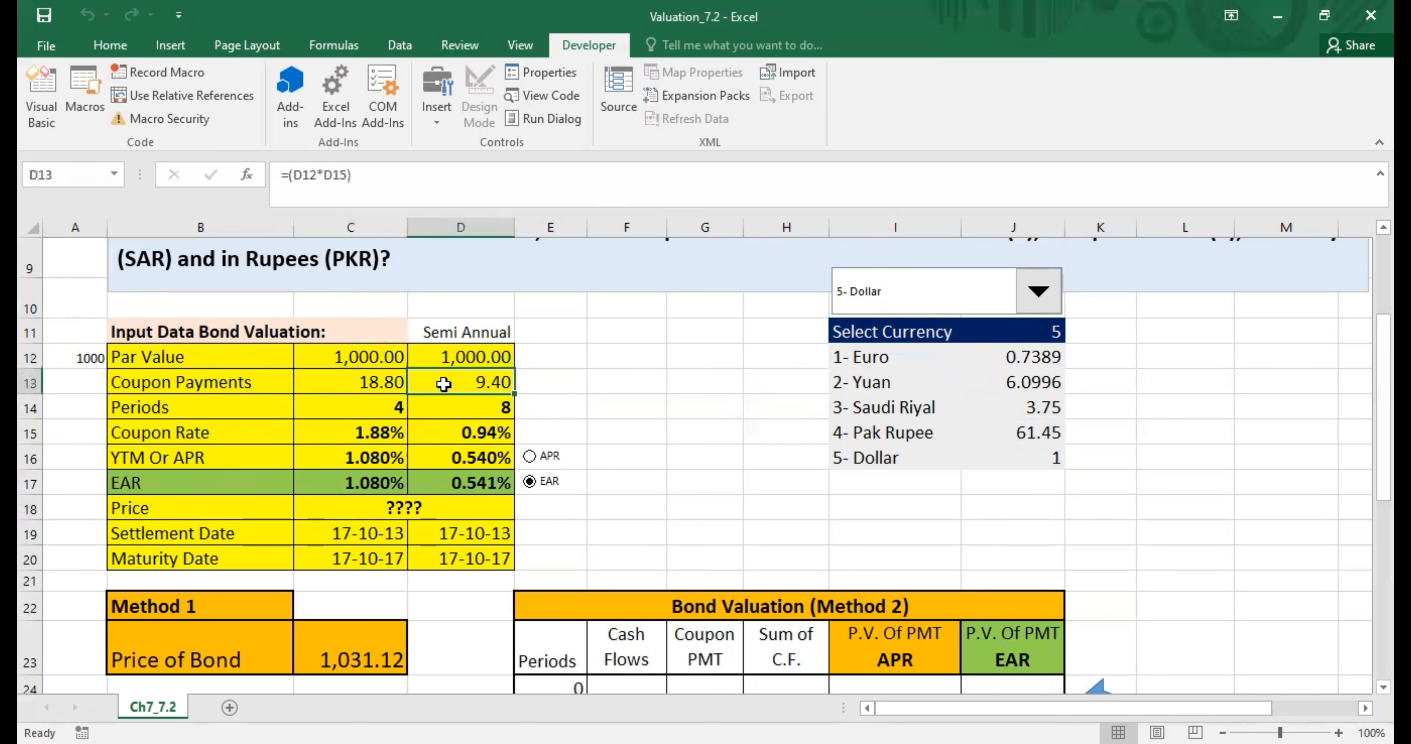
{"action": "left_click", "coordinate": [380, 382]}
{"action": "left_click", "coordinate": [377, 362]}
{"action": "left_click", "coordinate": [482, 358]}
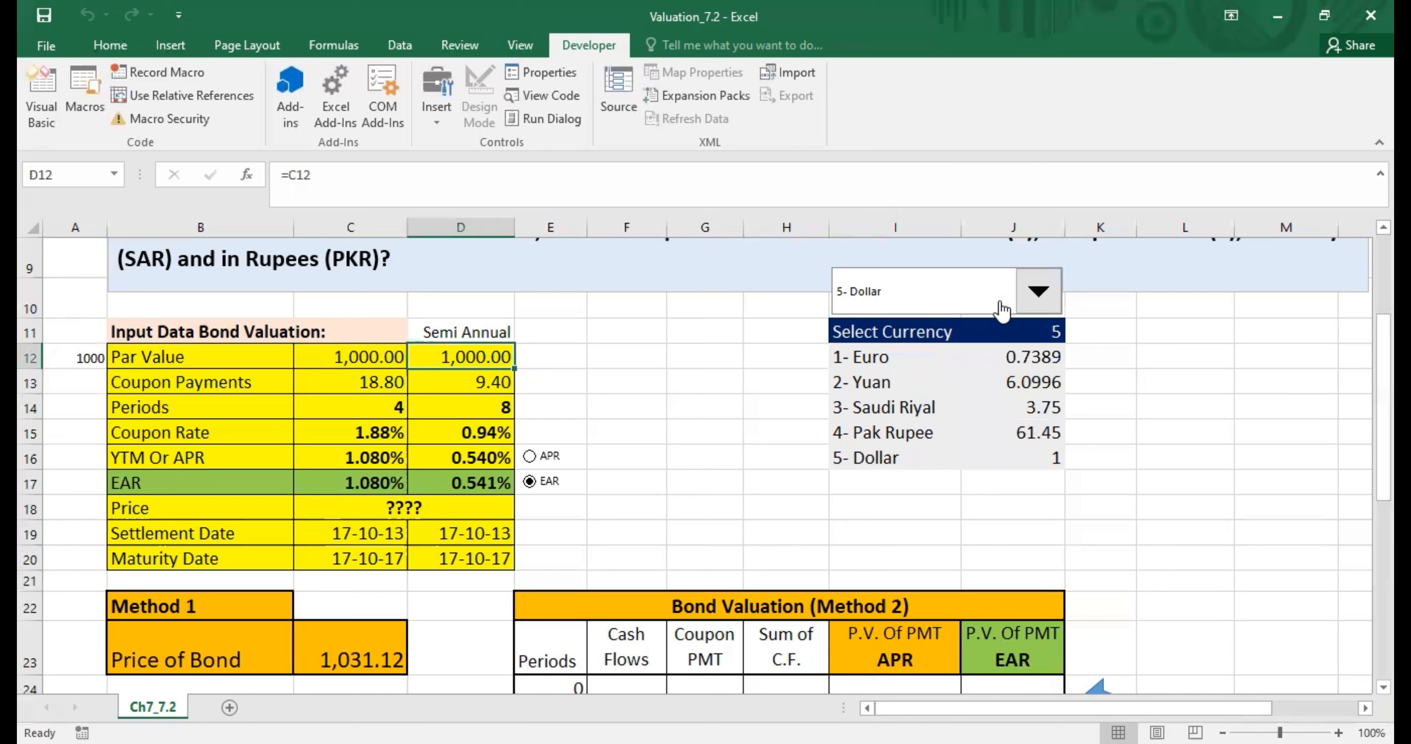
- Switch the currency to 3- Saudi Riyal and check the annual Par Value in C12 and the Method 1 bond price in C23
{"action": "left_click", "coordinate": [1039, 291]}
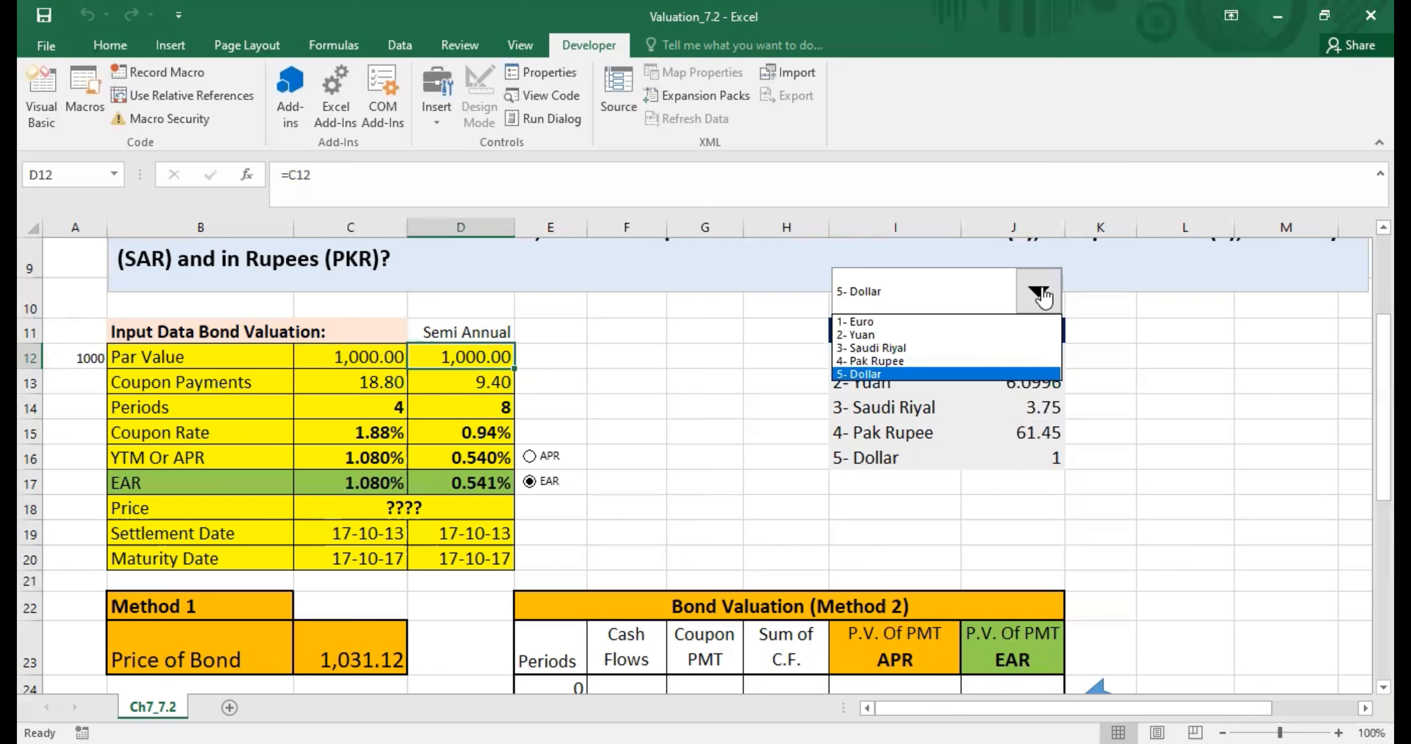
{"action": "left_click", "coordinate": [896, 348]}
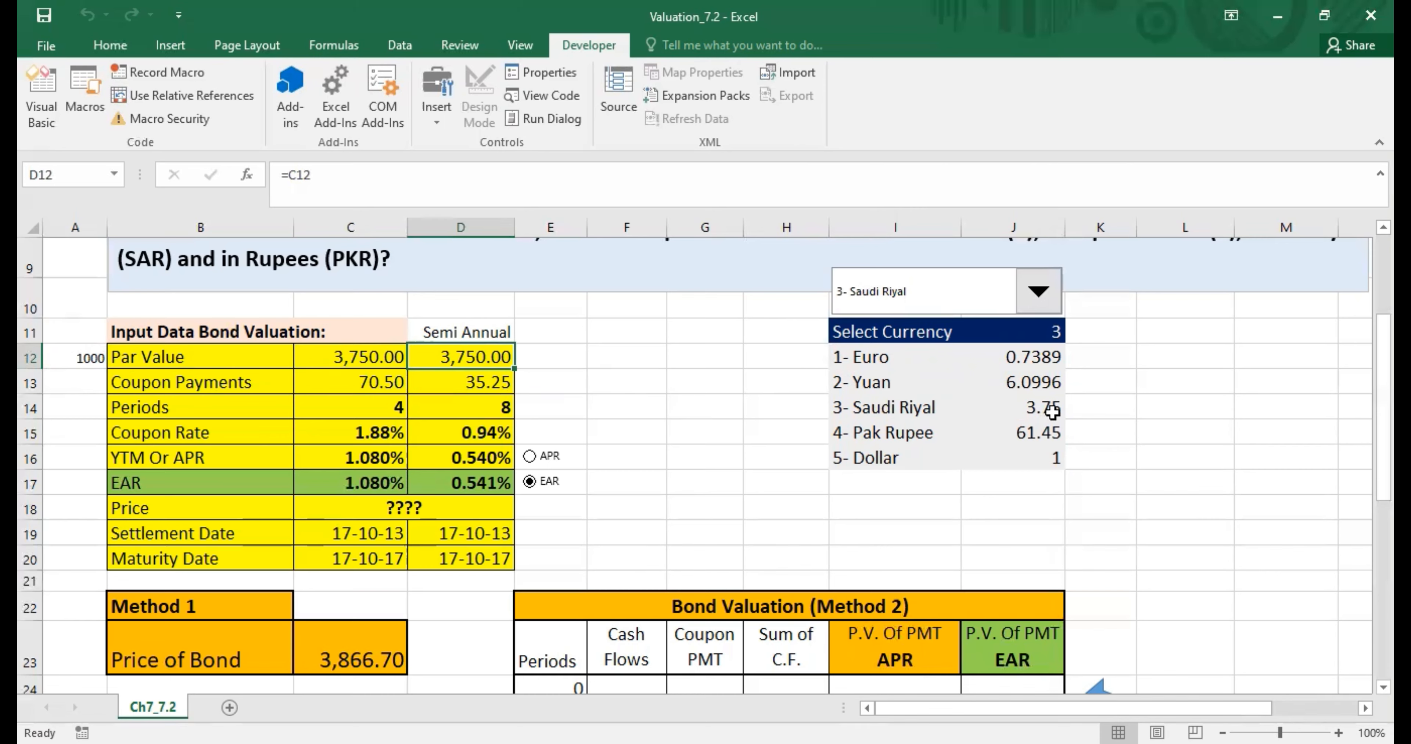
{"action": "left_click", "coordinate": [356, 366]}
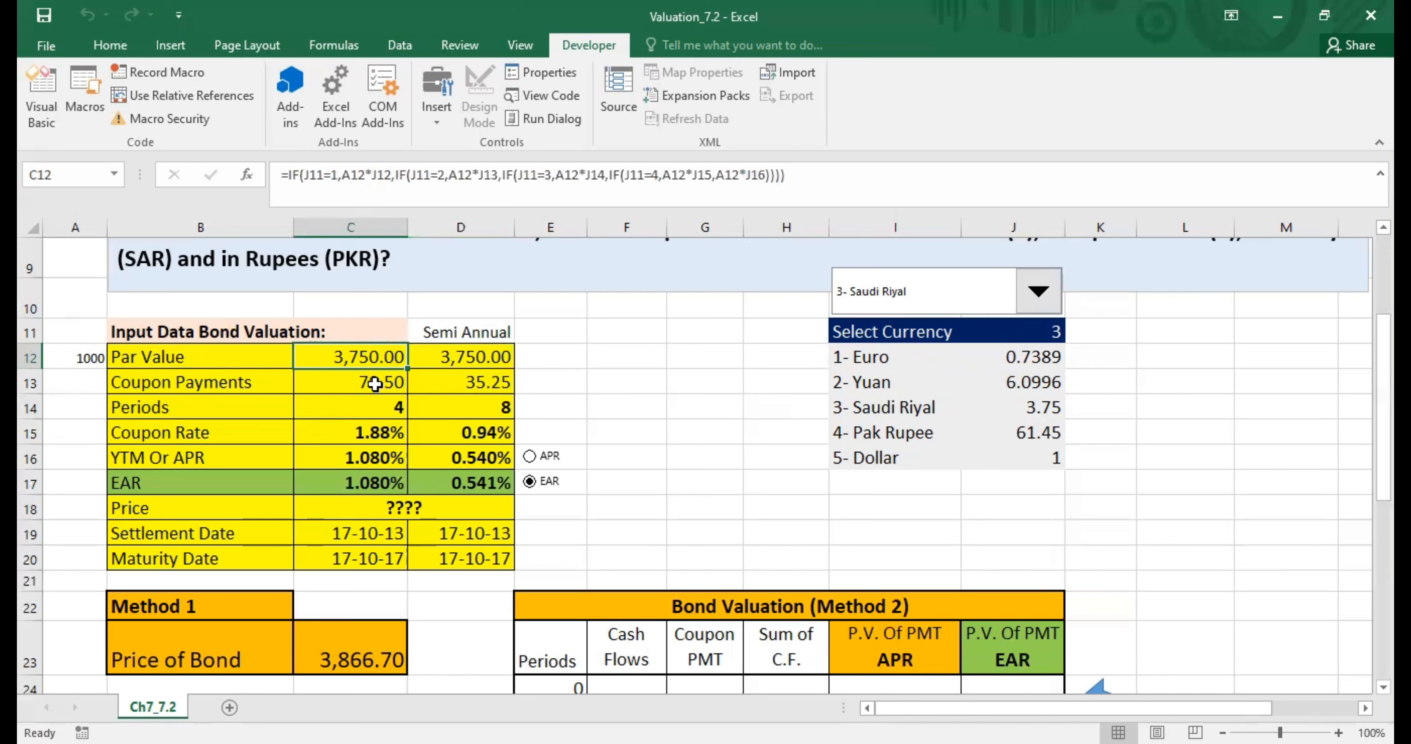
{"action": "left_click", "coordinate": [178, 662]}
{"action": "left_click", "coordinate": [360, 655]}
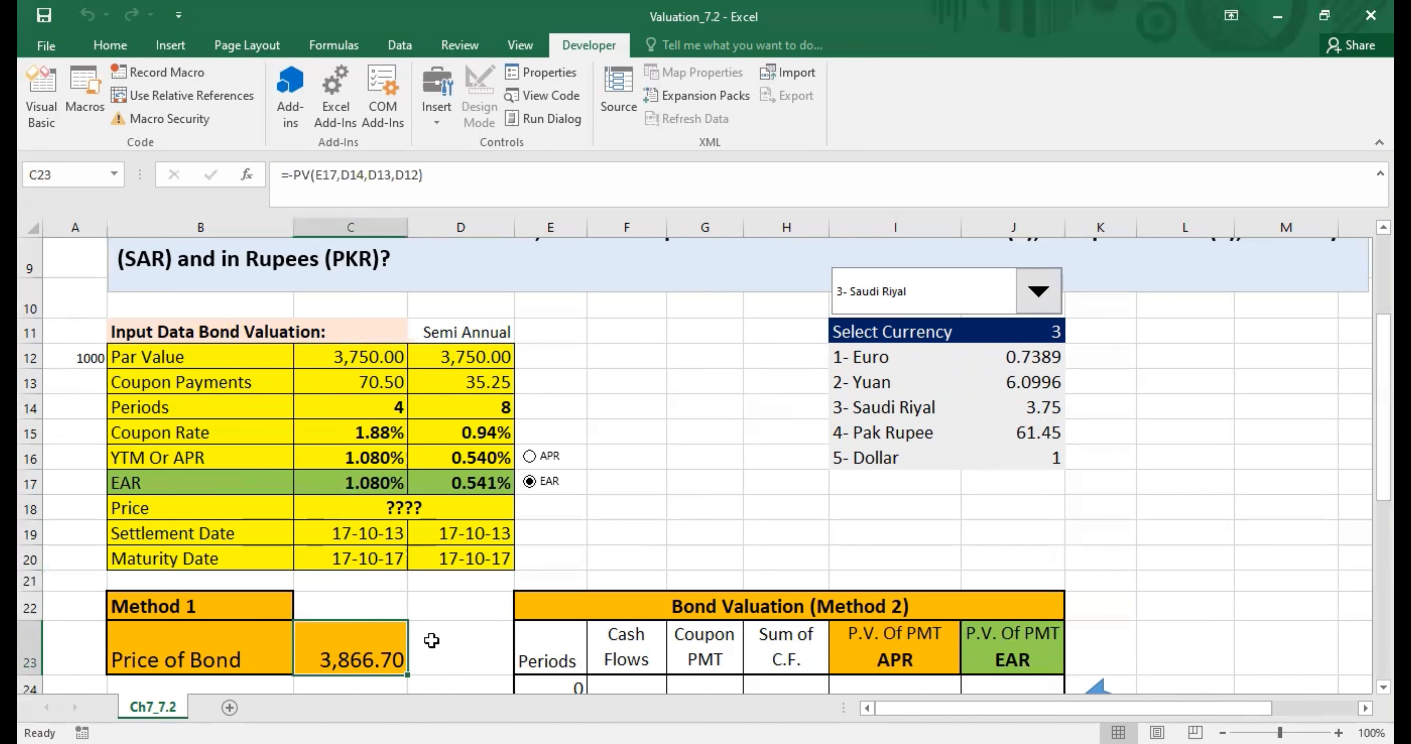
- Compare the Method 1 bond price by switching the currency to 5- Dollar and back to 3- Saudi Riyal
{"action": "left_click", "coordinate": [1025, 291]}
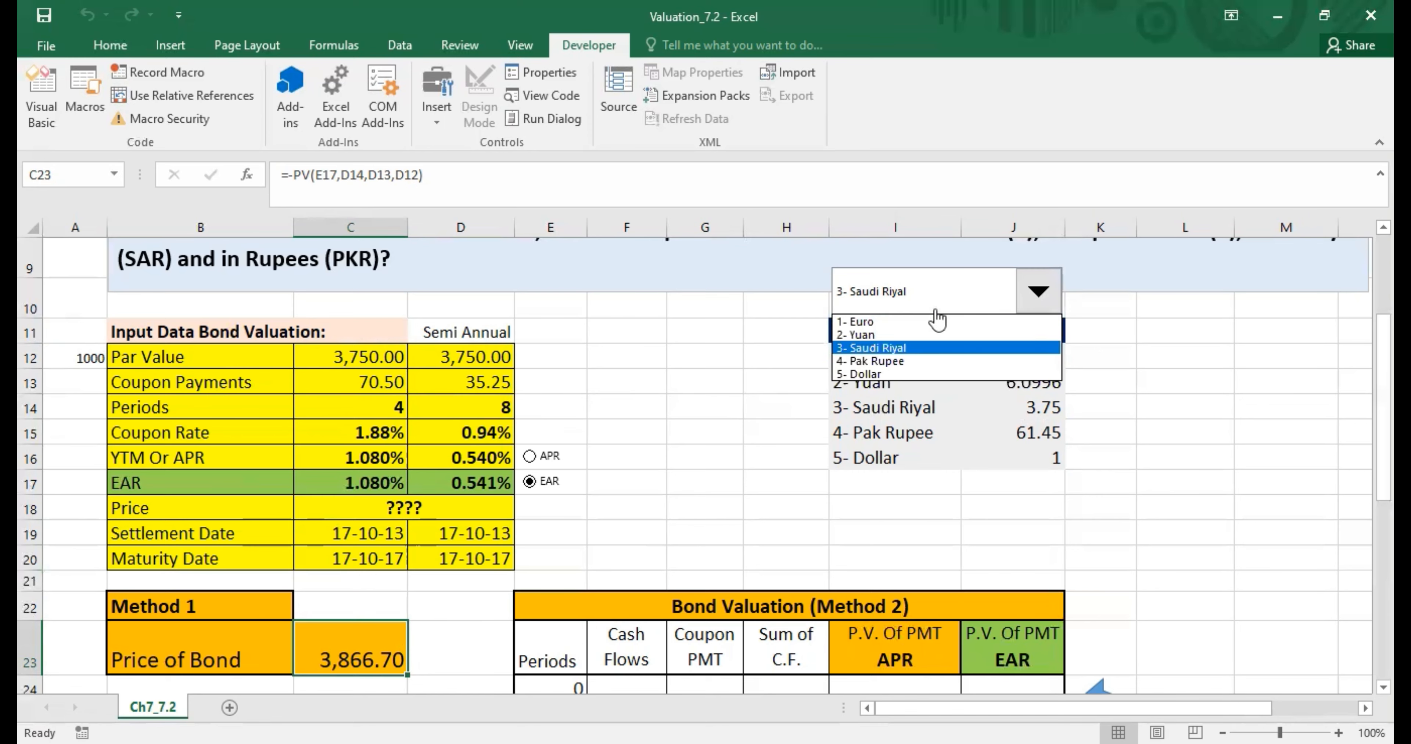
{"action": "left_click", "coordinate": [931, 375]}
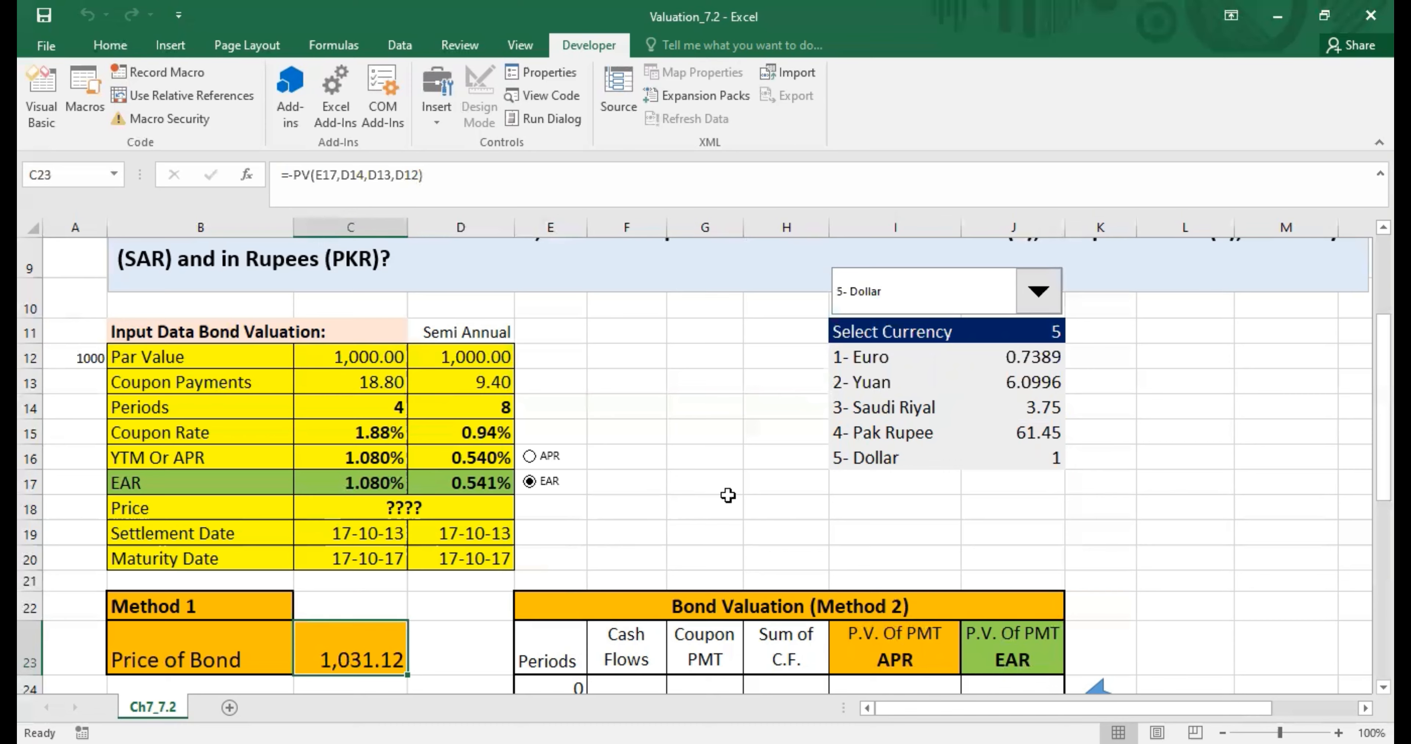
{"action": "left_click", "coordinate": [1002, 291]}
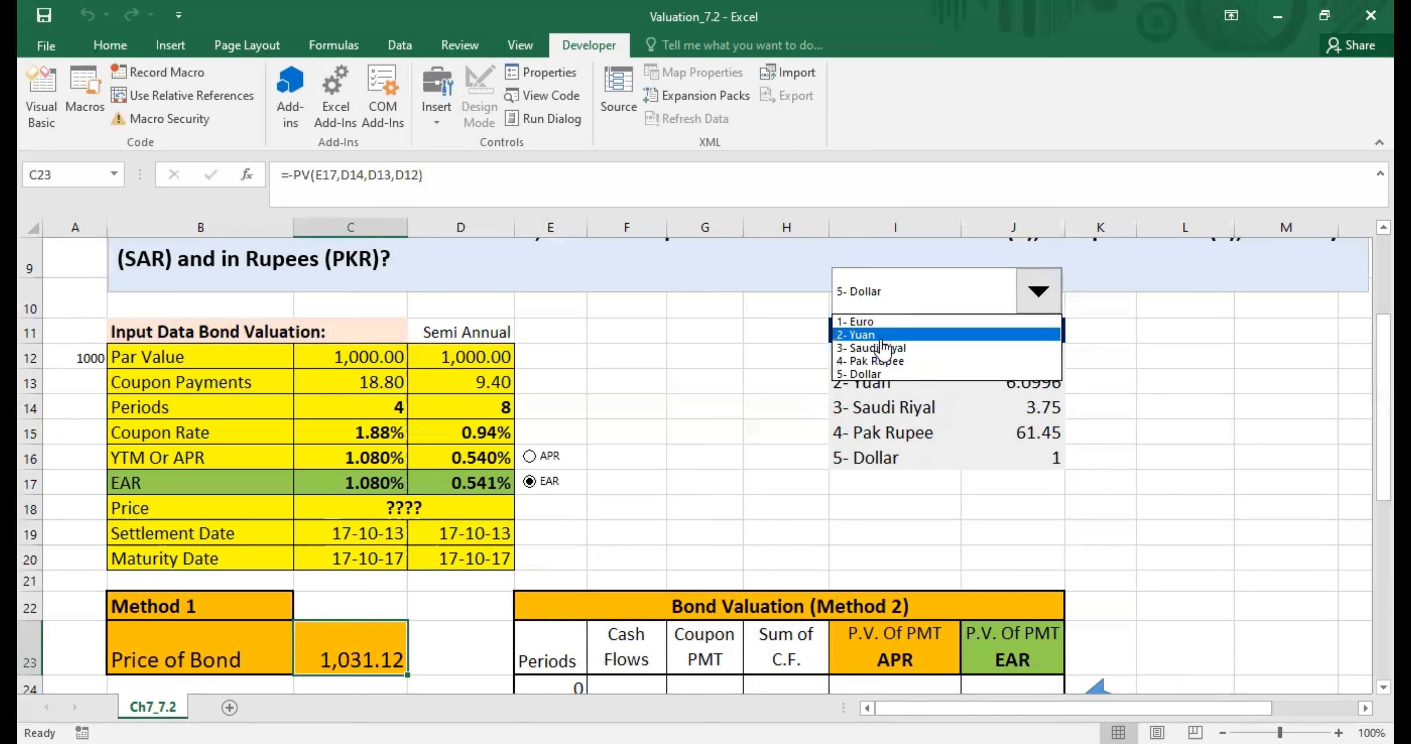
{"action": "left_click", "coordinate": [871, 348]}
{"action": "left_click", "coordinate": [285, 705]}
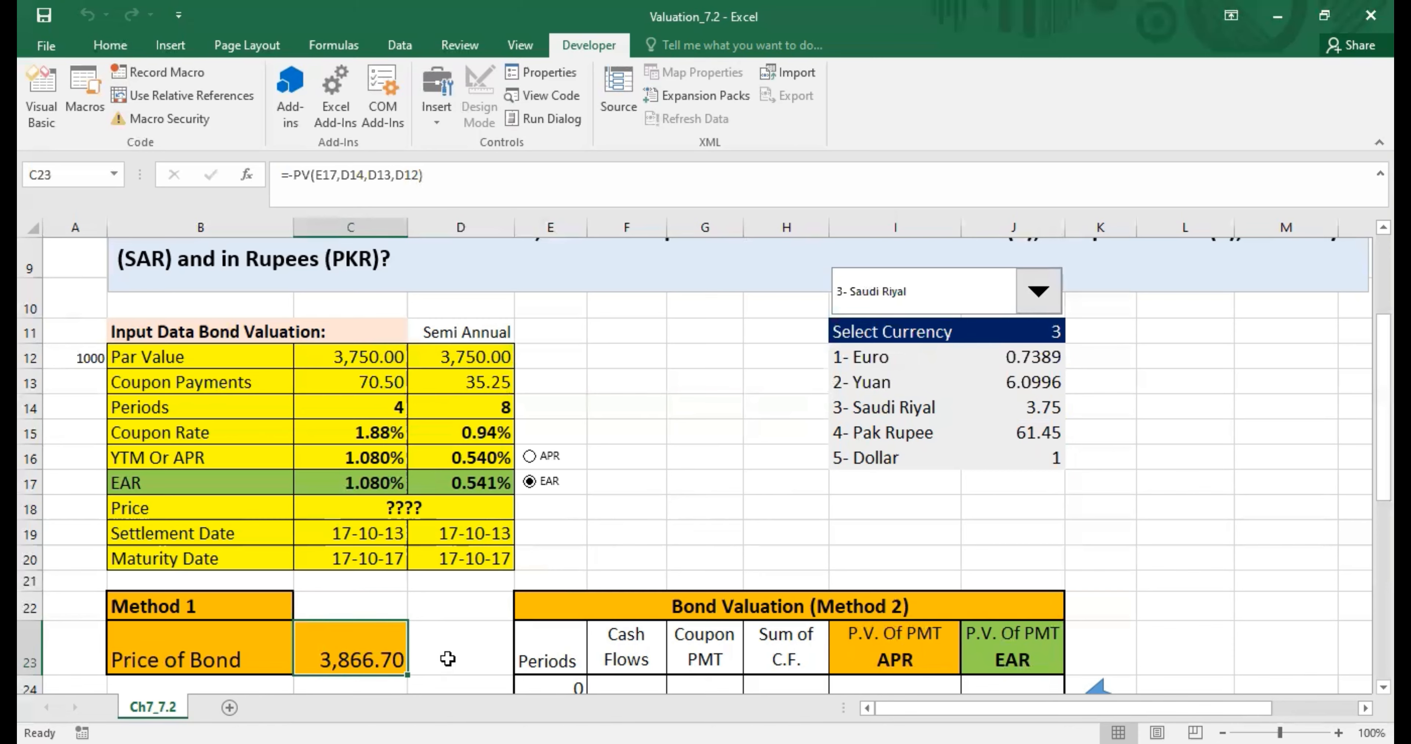
- Toggle the rate option between APR and EAR to compare the Saudi Riyal bond price, leaving APR chosen and C12 selected
{"action": "left_click", "coordinate": [528, 457]}
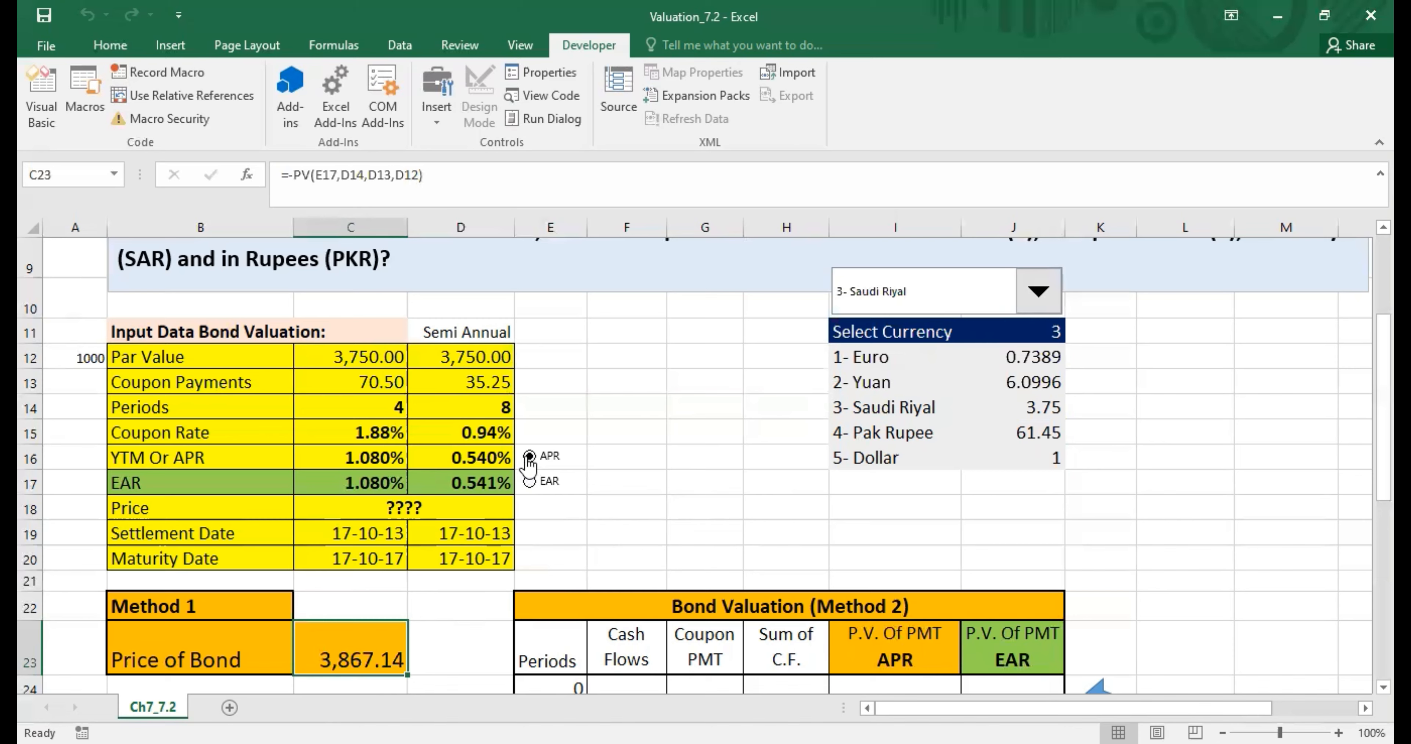
{"action": "left_click", "coordinate": [529, 481]}
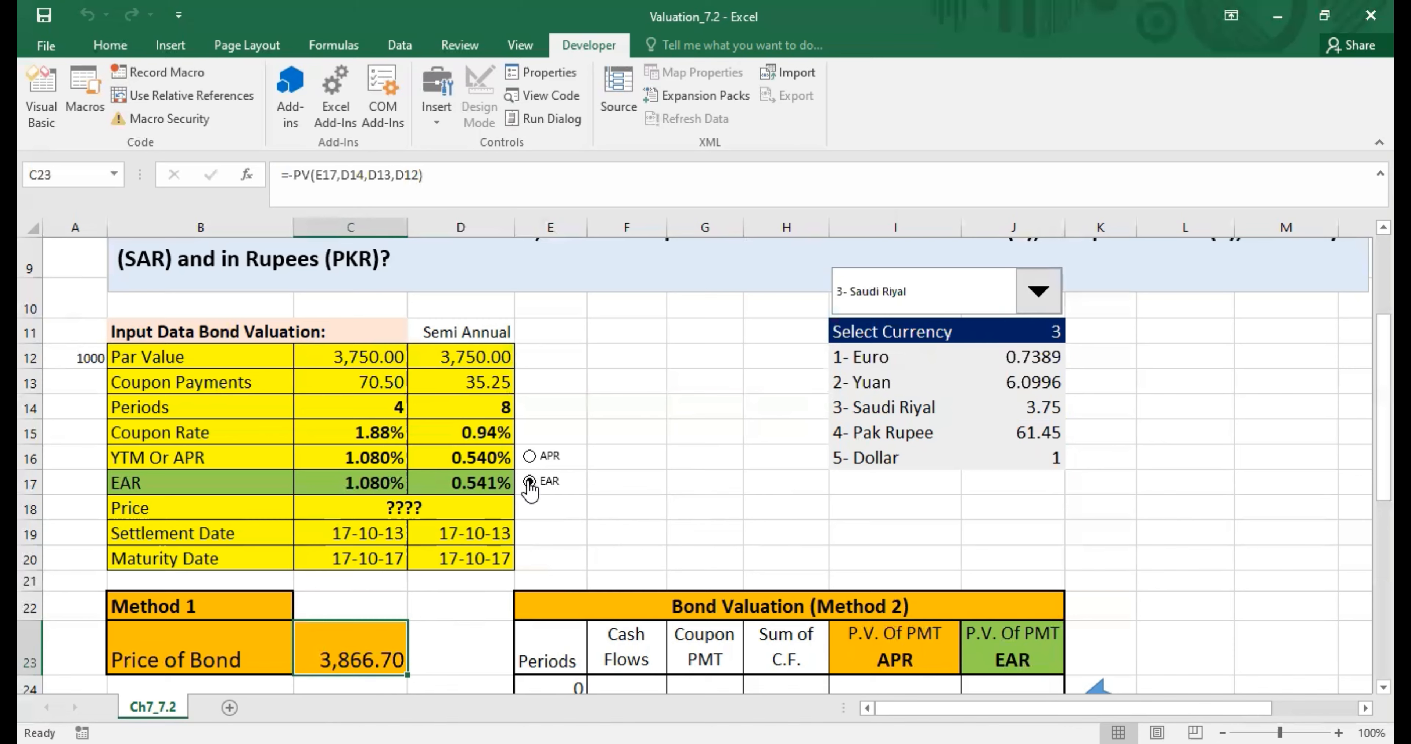
{"action": "left_click", "coordinate": [529, 456]}
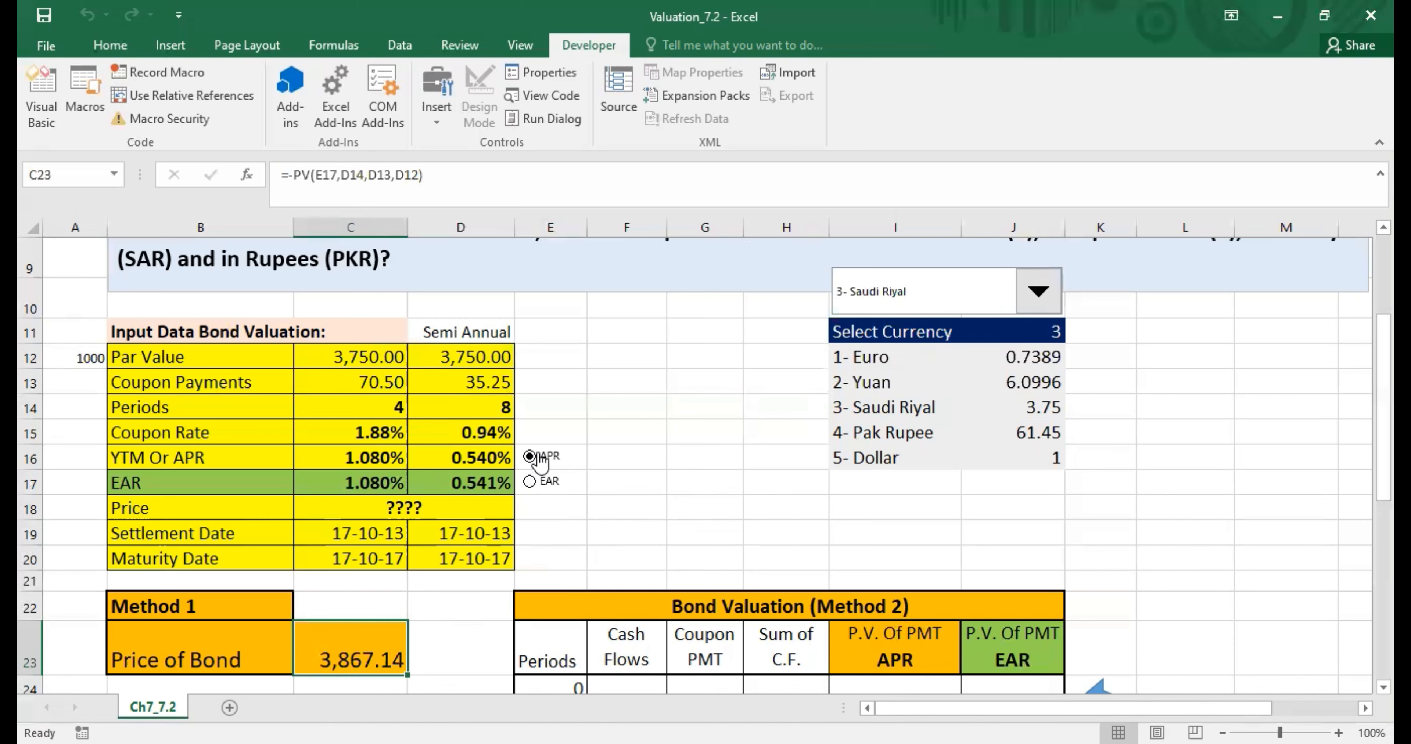
{"action": "left_click", "coordinate": [534, 481]}
{"action": "left_click", "coordinate": [529, 456]}
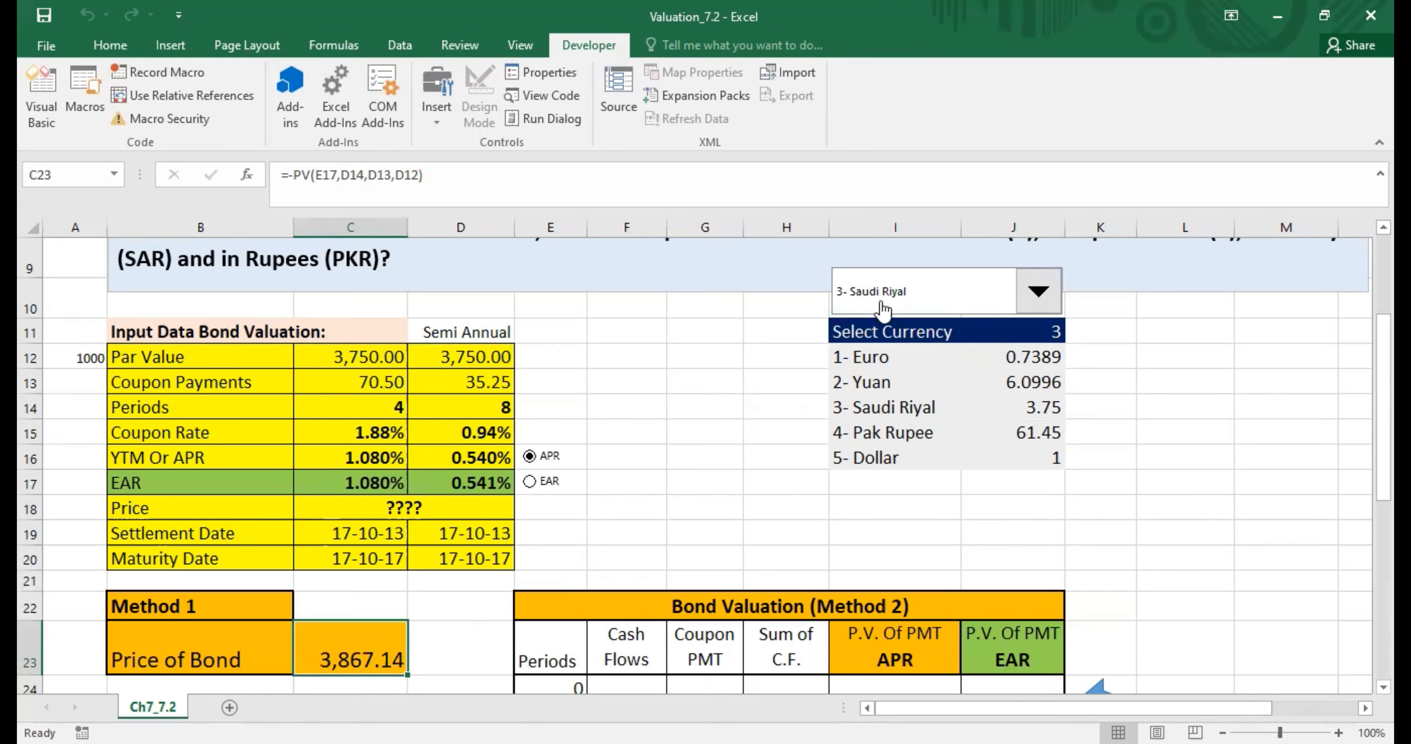
{"action": "left_click", "coordinate": [322, 355]}
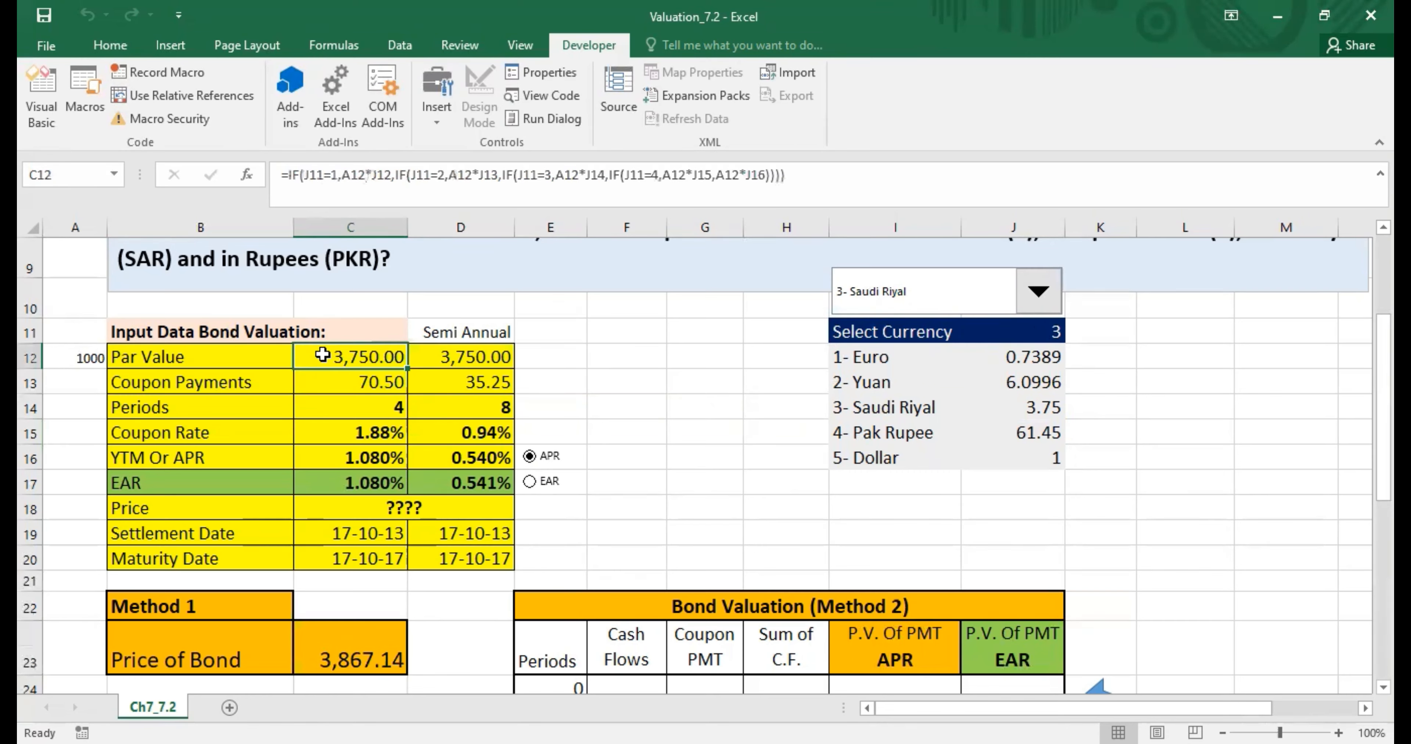
- Clear the semi-annual Par Value in D12 and re-enter it as a link to the annual Par Value, =C12
{"action": "left_click", "coordinate": [455, 361]}
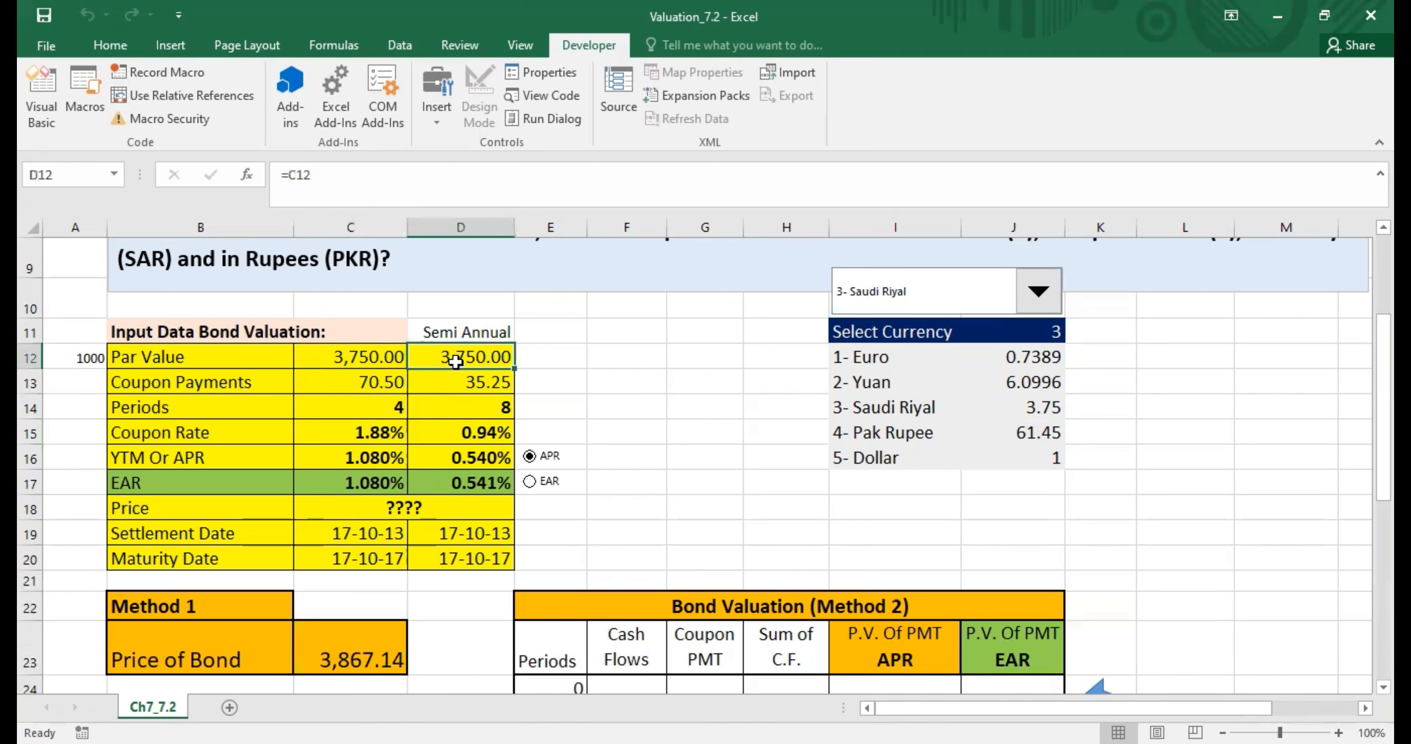
{"action": "key", "text": "Delete"}
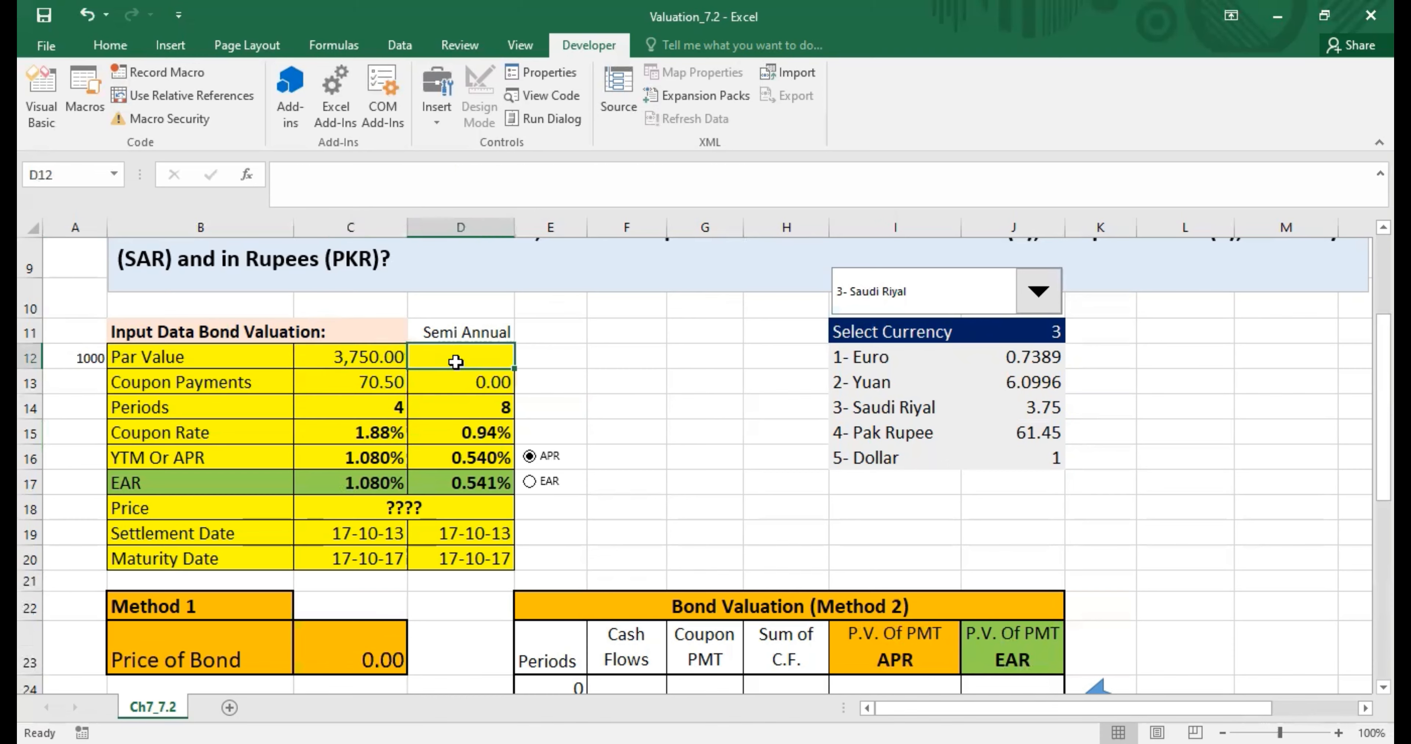
{"action": "left_click", "coordinate": [383, 359]}
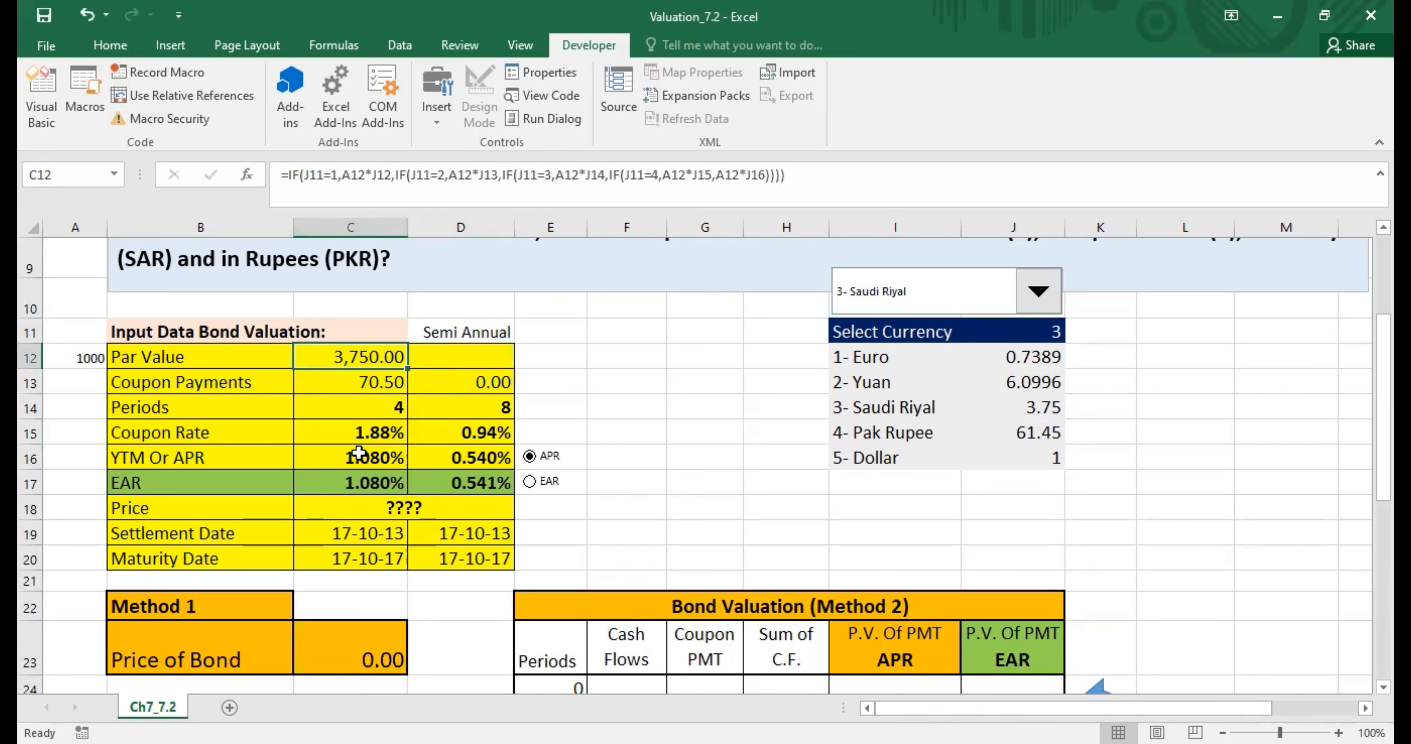
{"action": "left_click", "coordinate": [462, 358]}
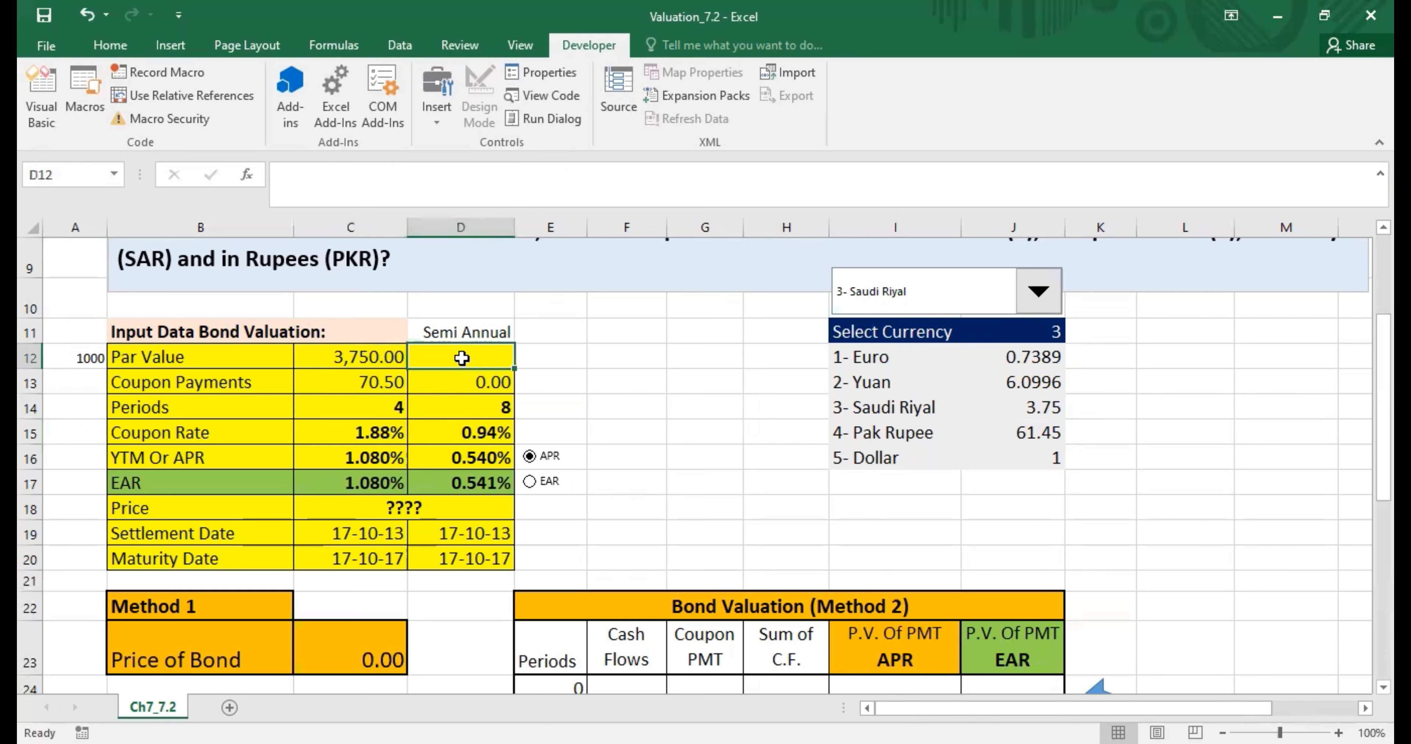
{"action": "type", "text": "="}
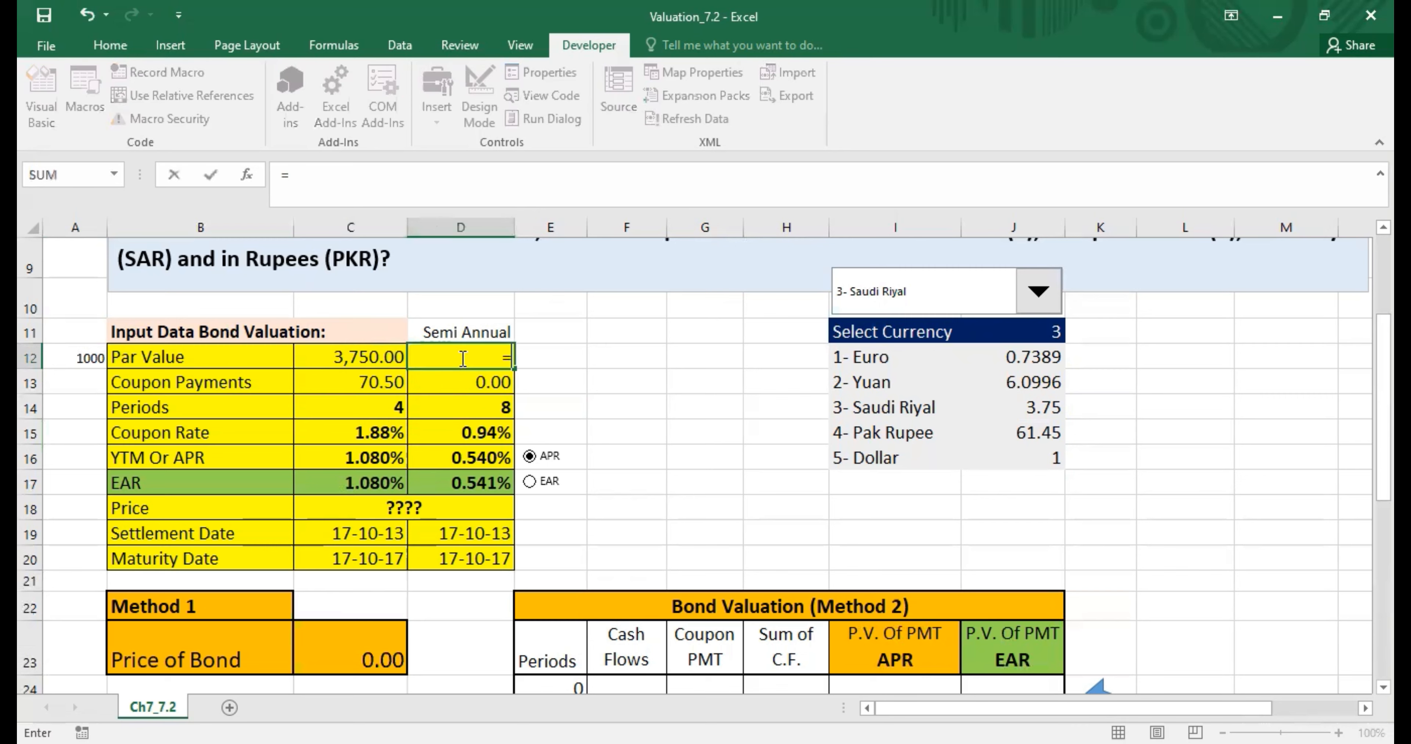
{"action": "left_click", "coordinate": [362, 359]}
{"action": "key", "text": "Return"}
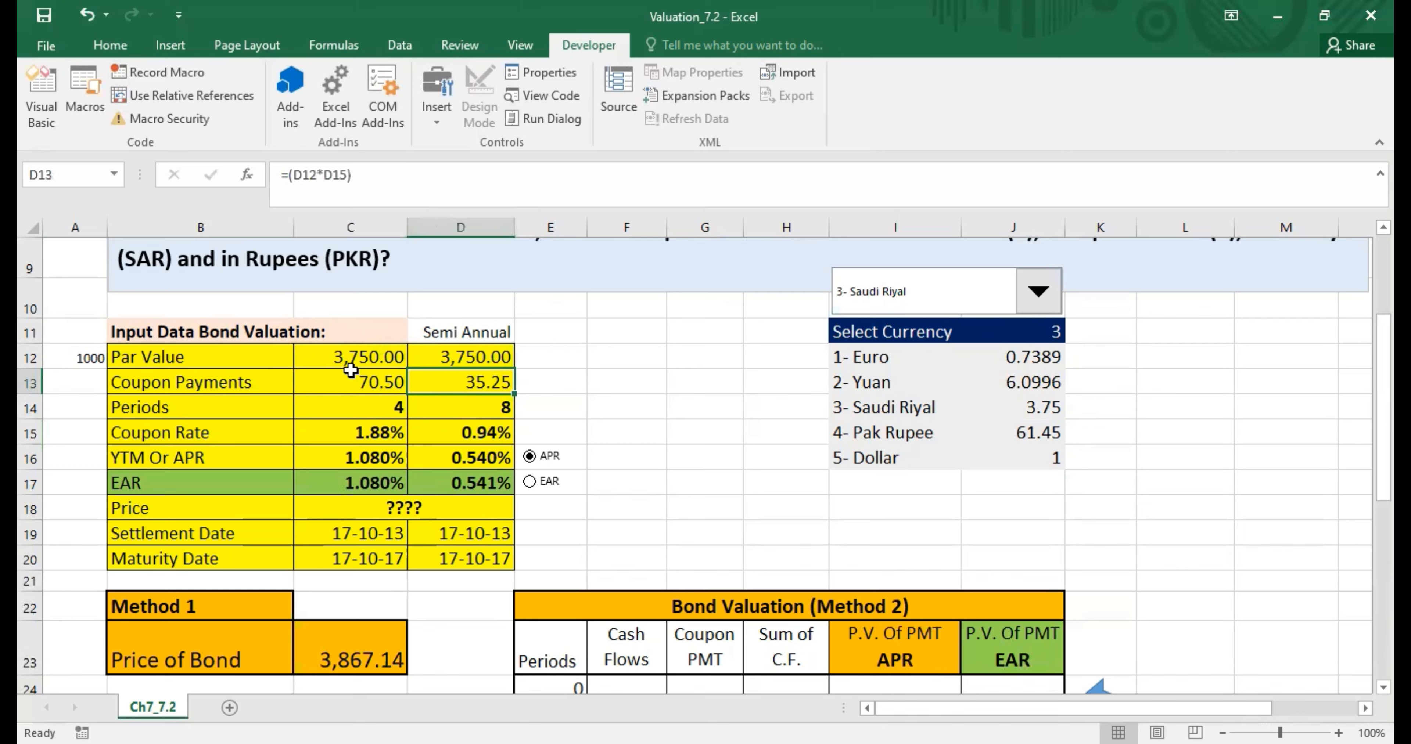
- Check the Par Value formulas in C12 and D12, the semi-annual Coupon Payments formula in D13, and the options in the currency drop-down
{"action": "left_click", "coordinate": [438, 357]}
{"action": "left_click", "coordinate": [369, 356]}
{"action": "left_click", "coordinate": [454, 356]}
{"action": "left_click", "coordinate": [438, 382]}
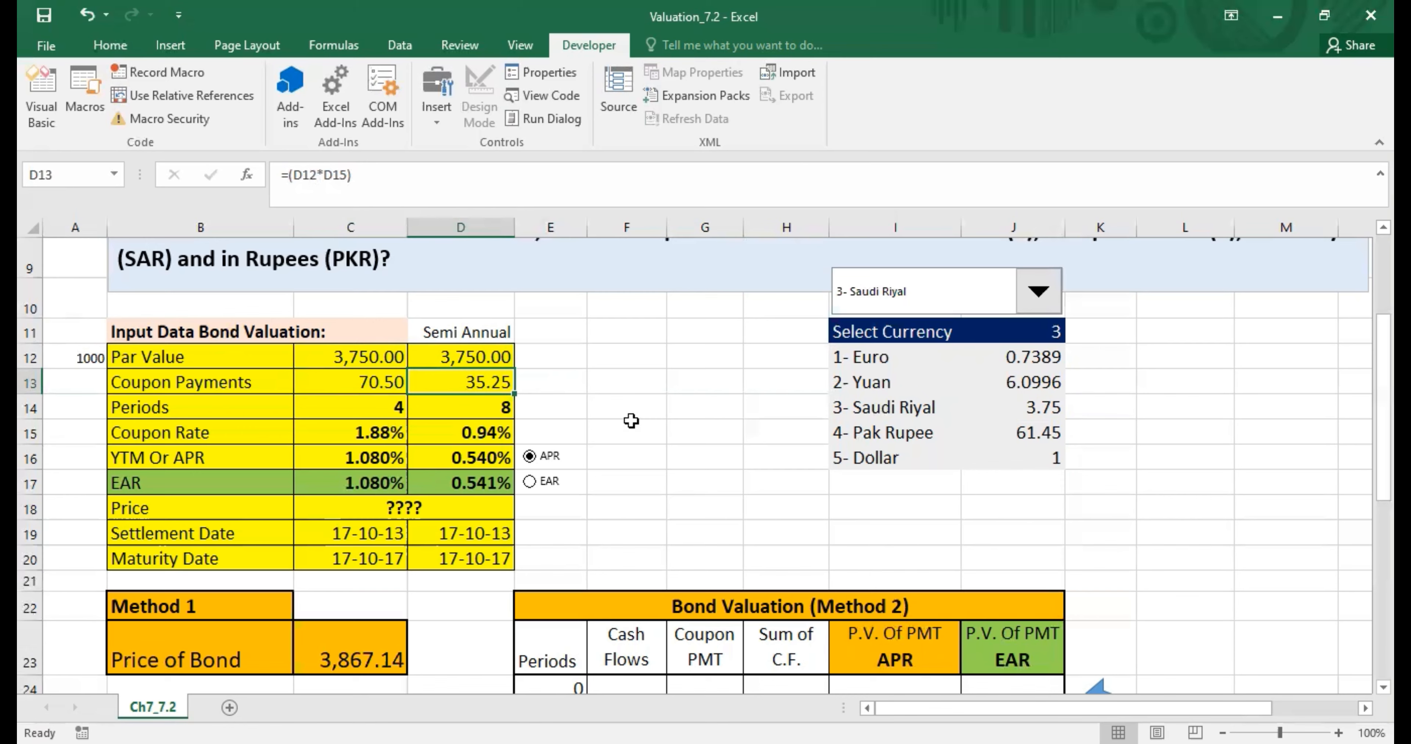
{"action": "left_click", "coordinate": [1024, 310]}
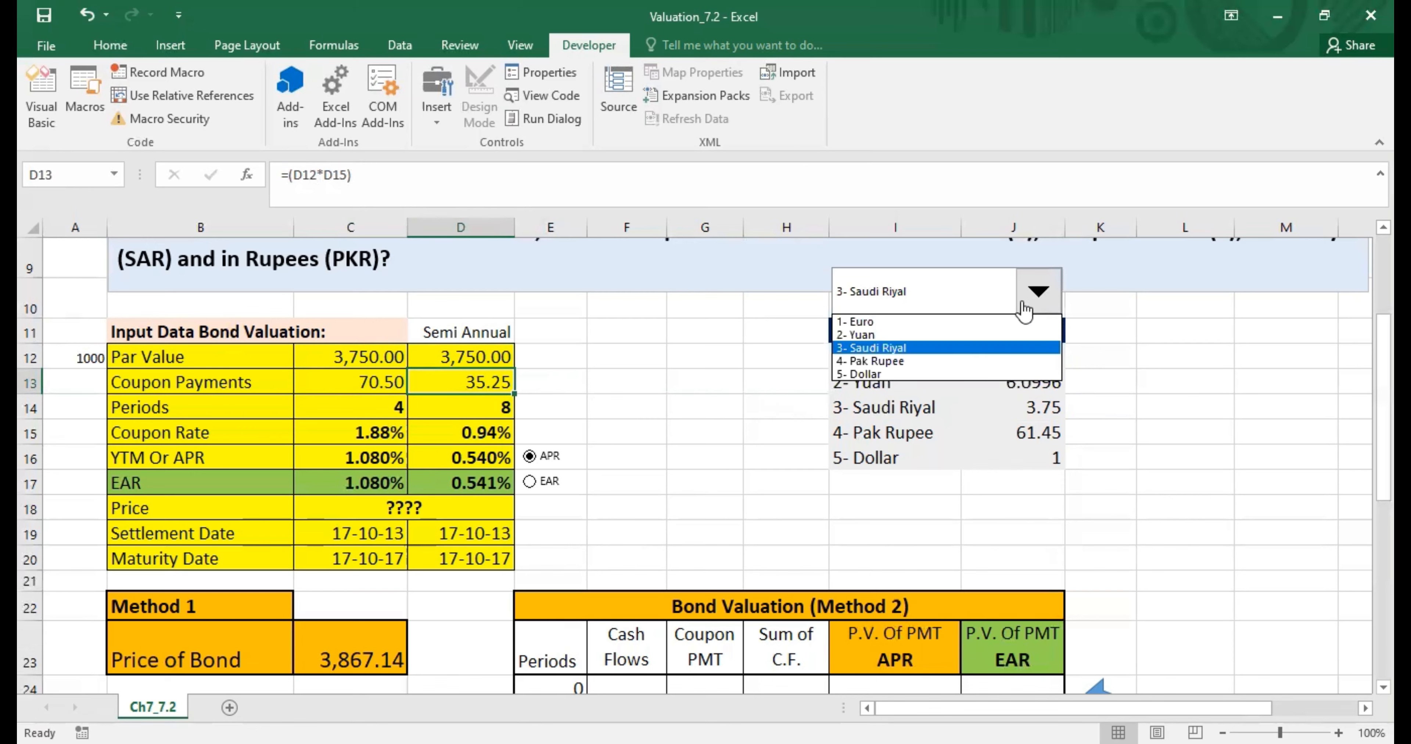
{"action": "left_click", "coordinate": [741, 387]}
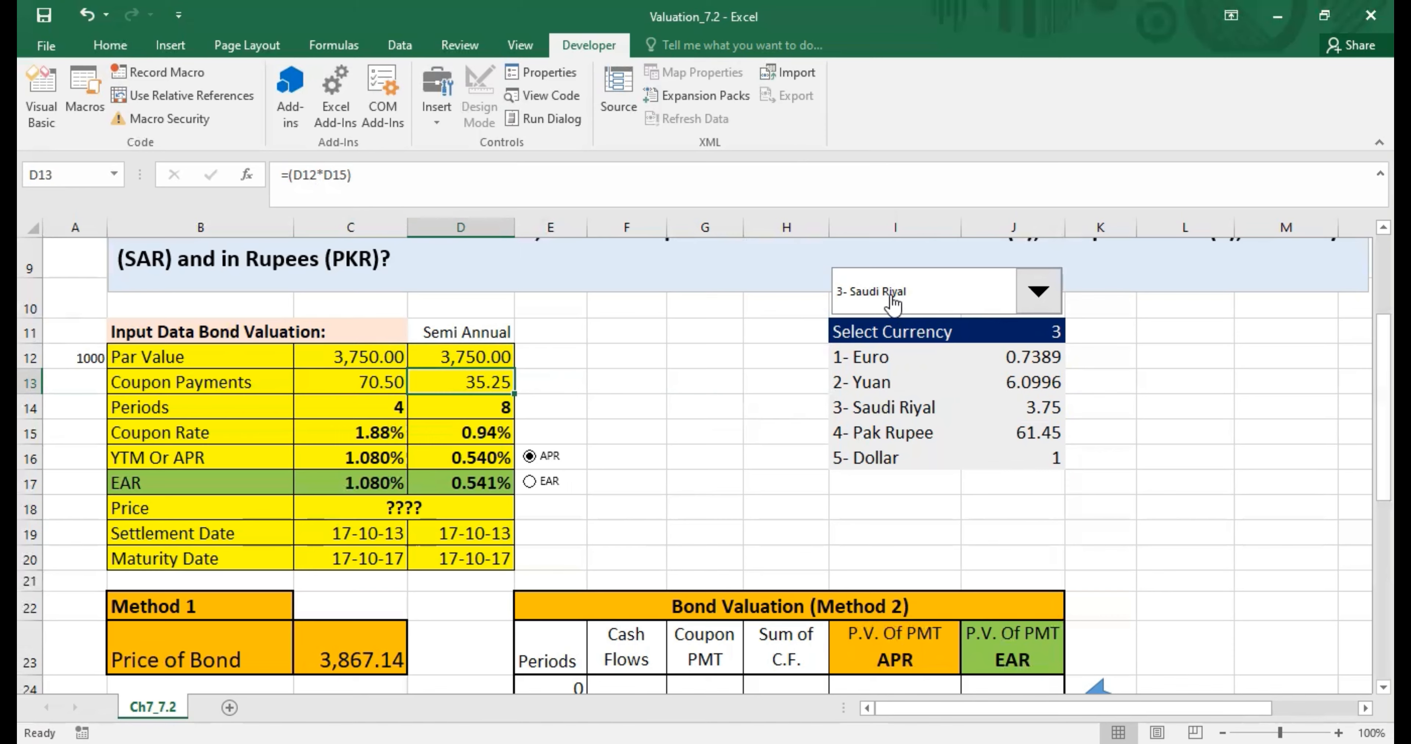
- Cut the currency drop-down from above the Select Currency table
{"action": "right_click", "coordinate": [938, 300]}
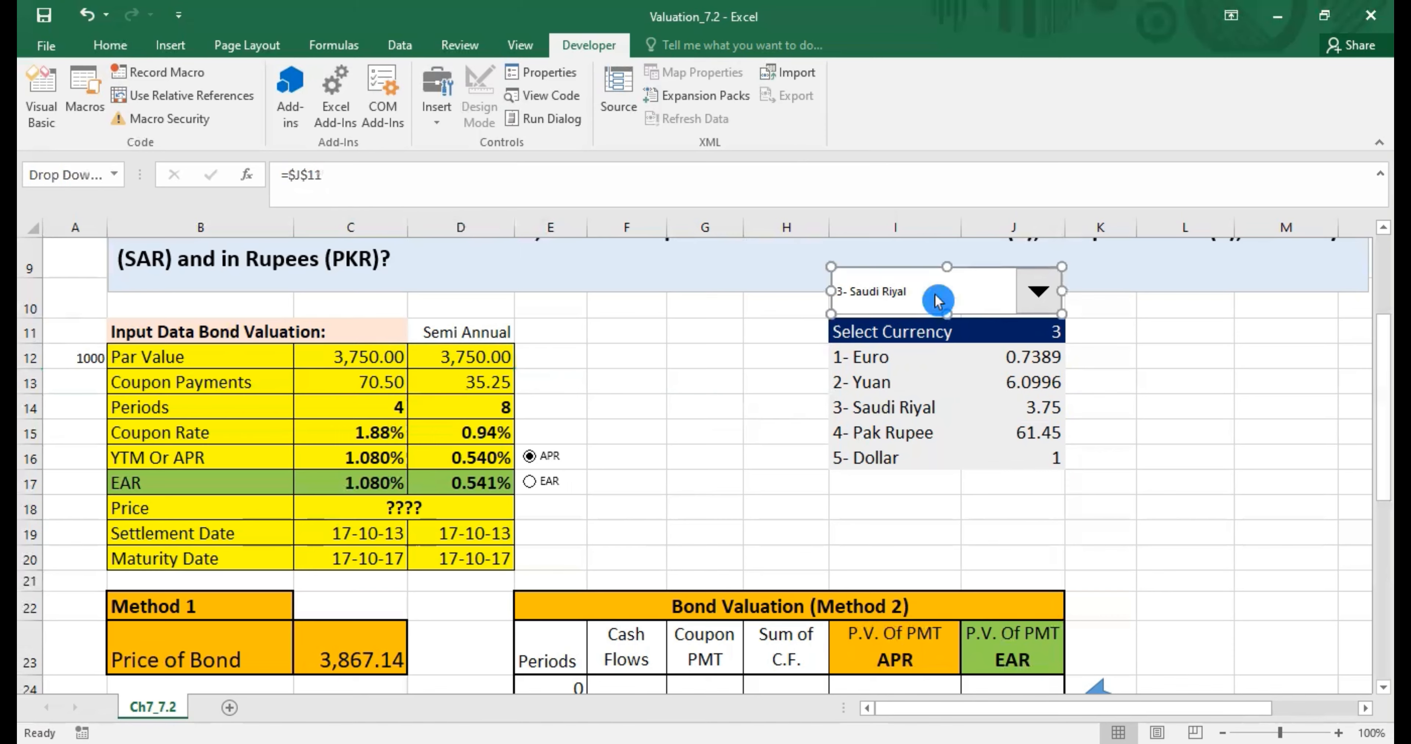
{"action": "left_click", "coordinate": [906, 290]}
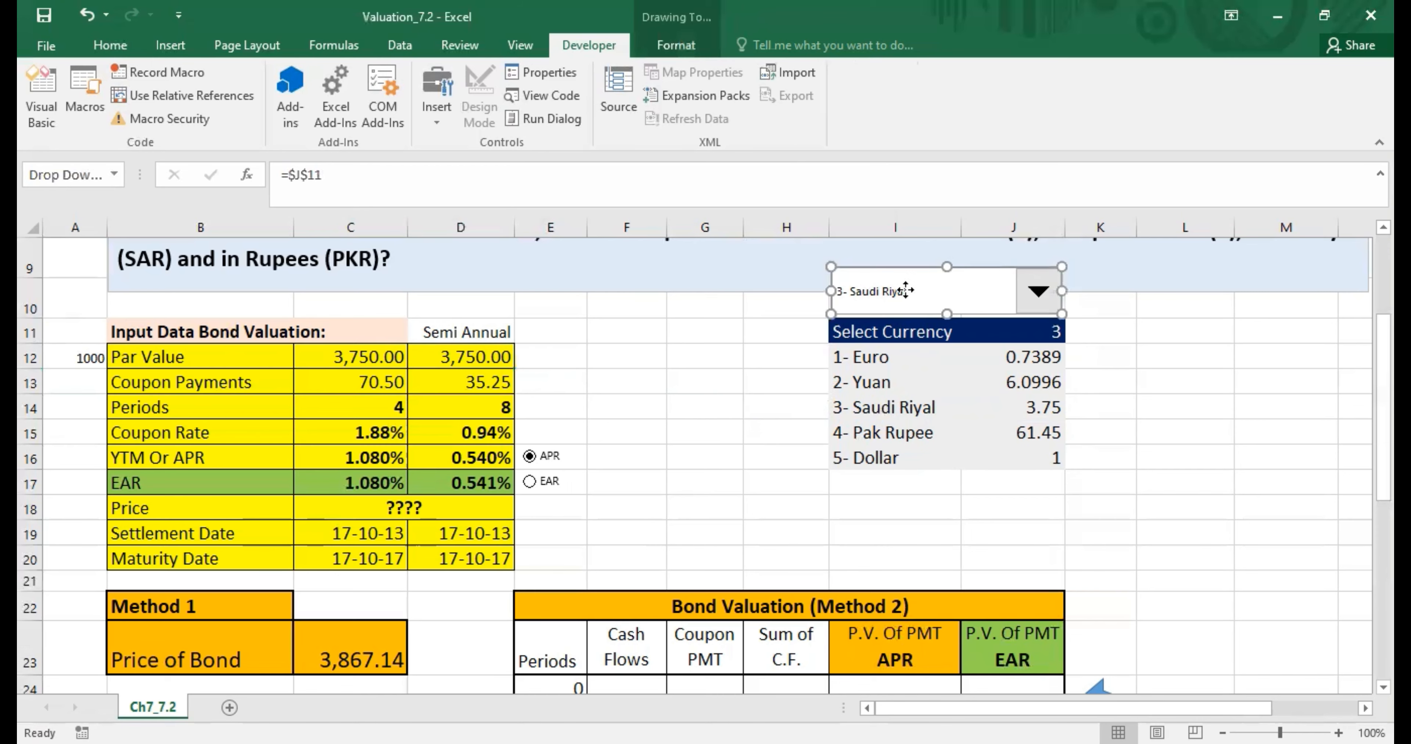
{"action": "right_click", "coordinate": [907, 291]}
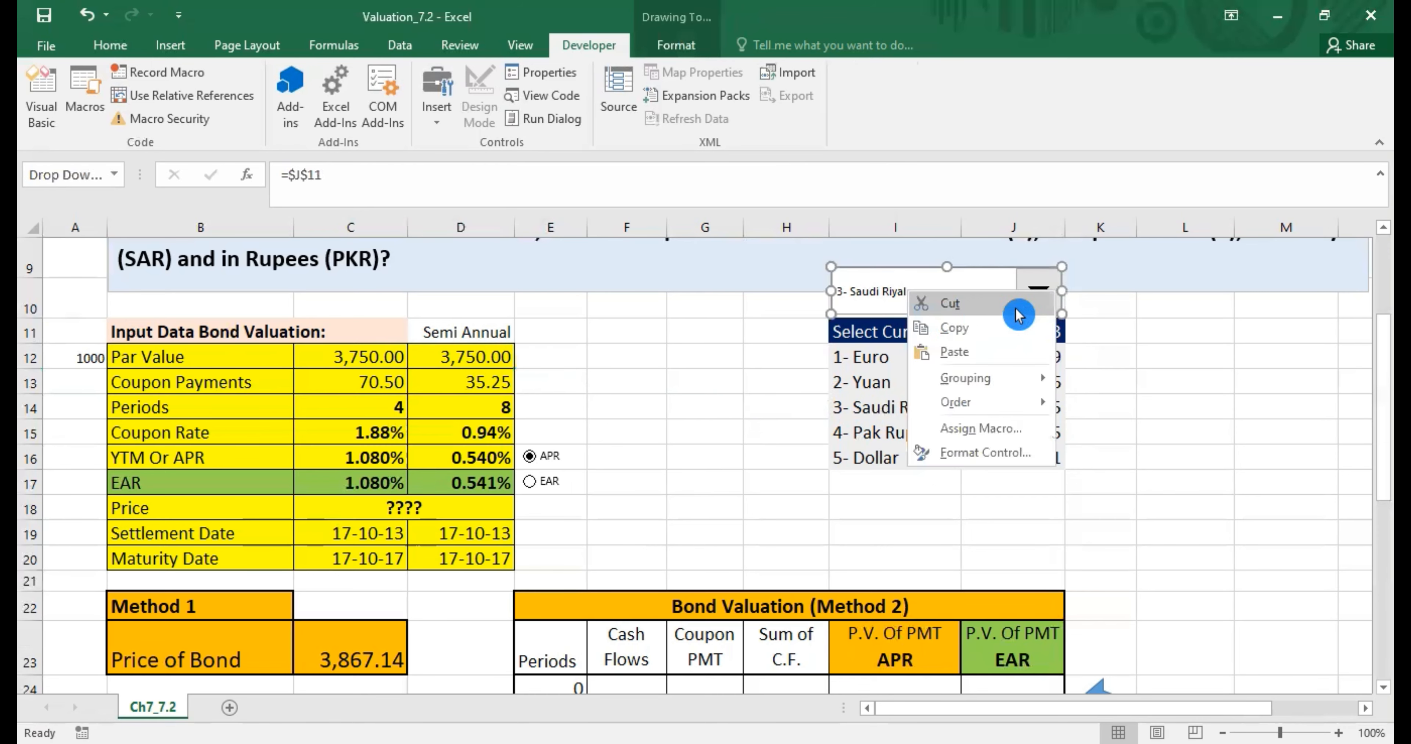
{"action": "left_click", "coordinate": [1017, 316]}
{"action": "left_click", "coordinate": [739, 474]}
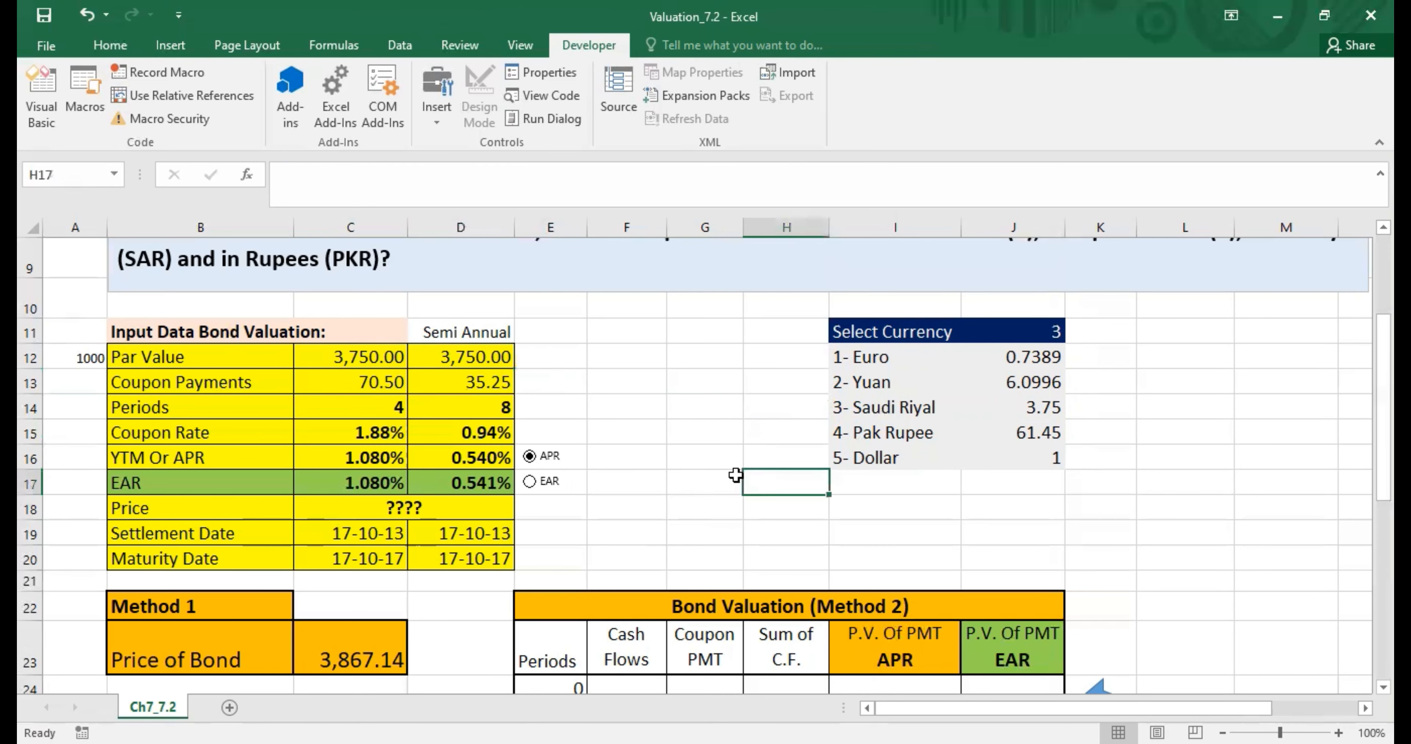
- Test the Par Value formula in C12 by entering currency number 4 and then 5 directly in J11
{"action": "left_click", "coordinate": [384, 358]}
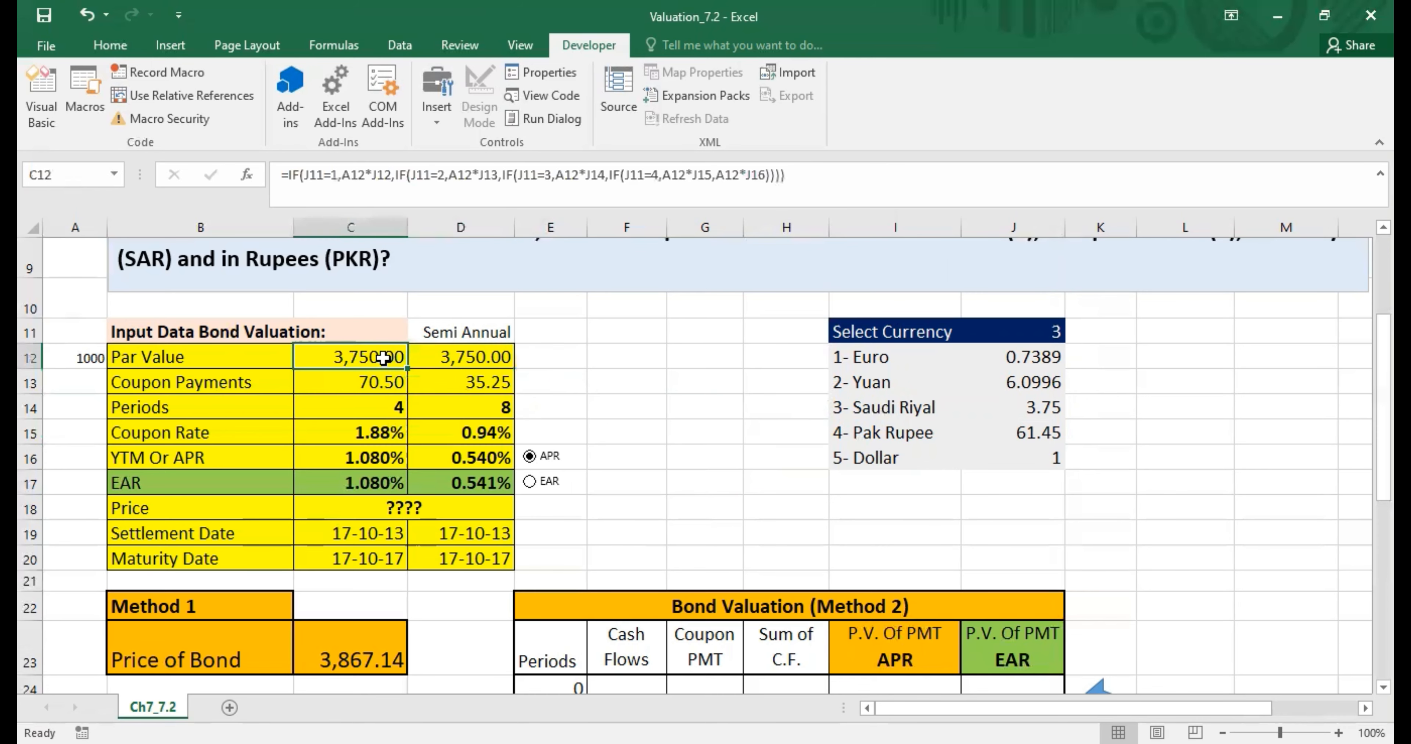
{"action": "left_click", "coordinate": [1030, 333]}
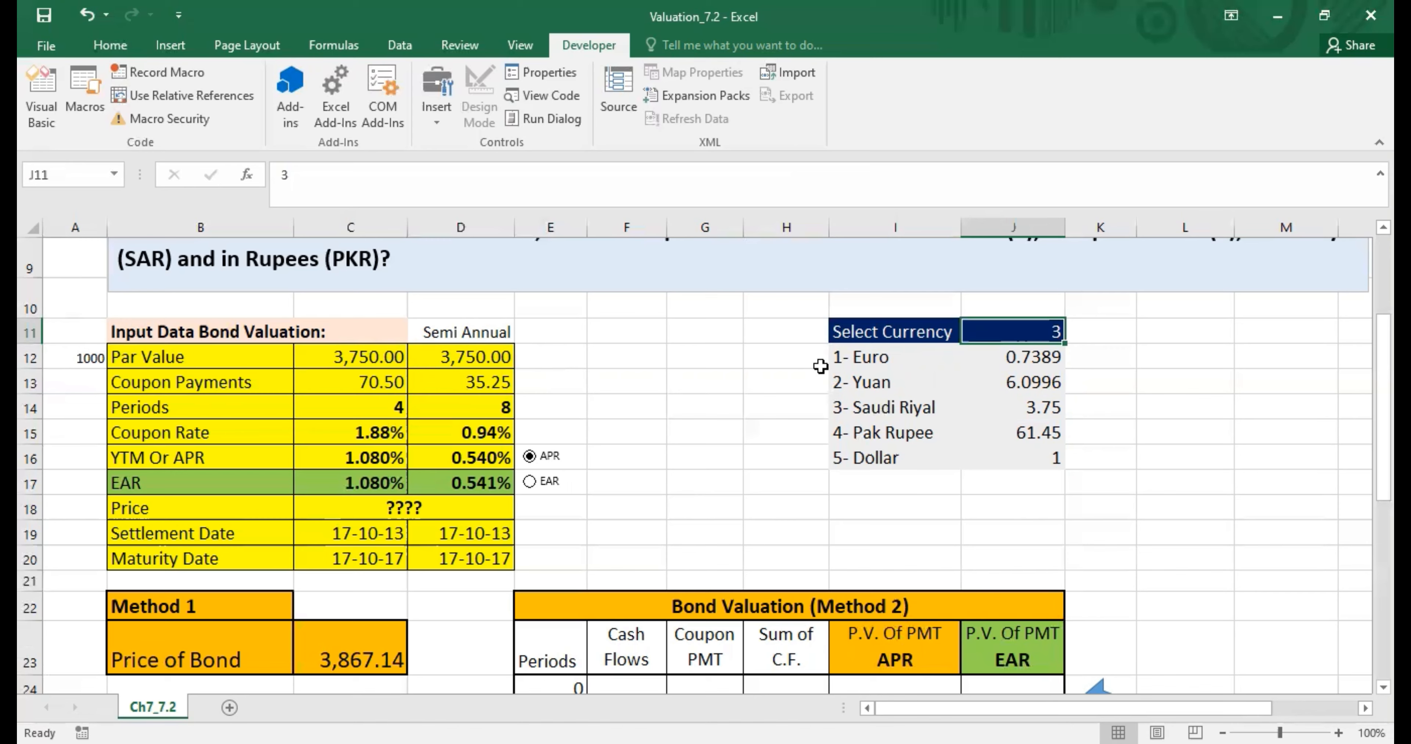
{"action": "left_click", "coordinate": [942, 409]}
{"action": "left_click", "coordinate": [1024, 334]}
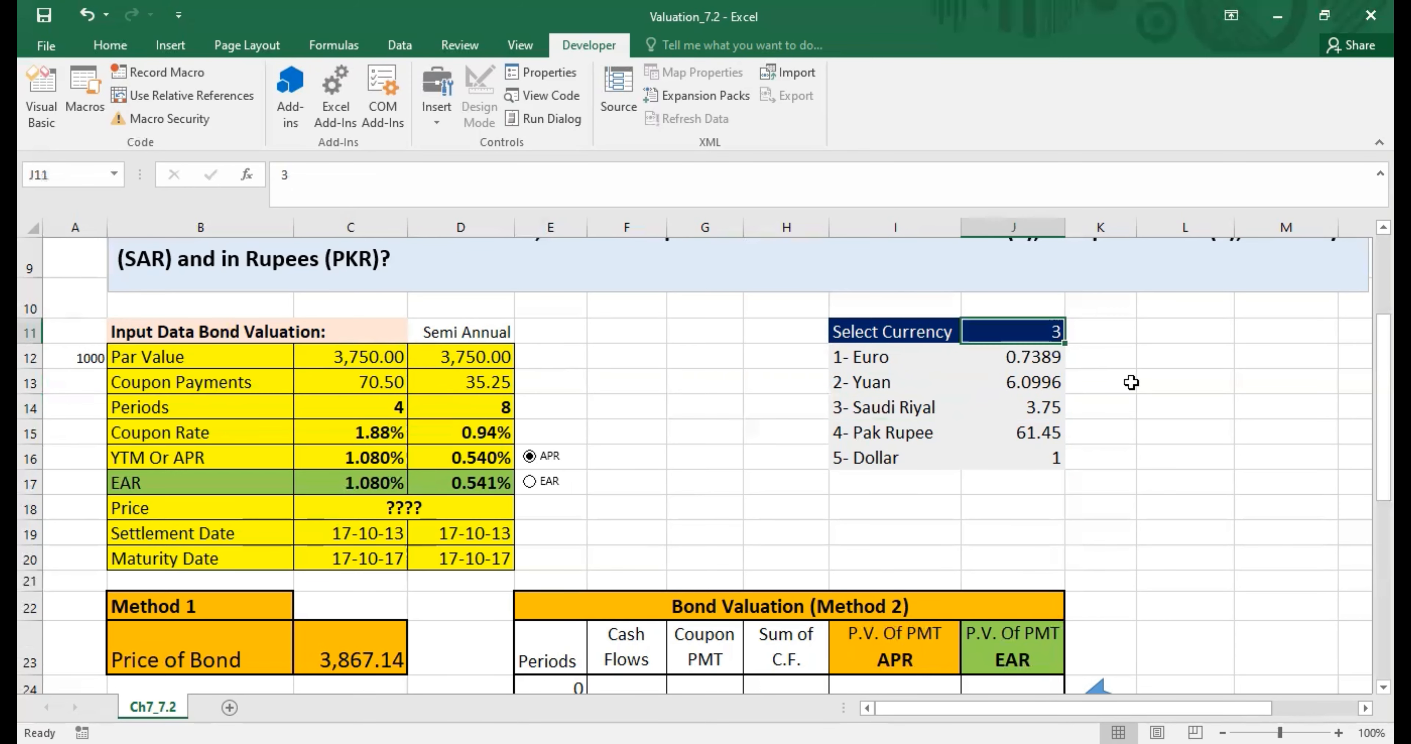
{"action": "type", "text": "4"}
{"action": "key", "text": "Return"}
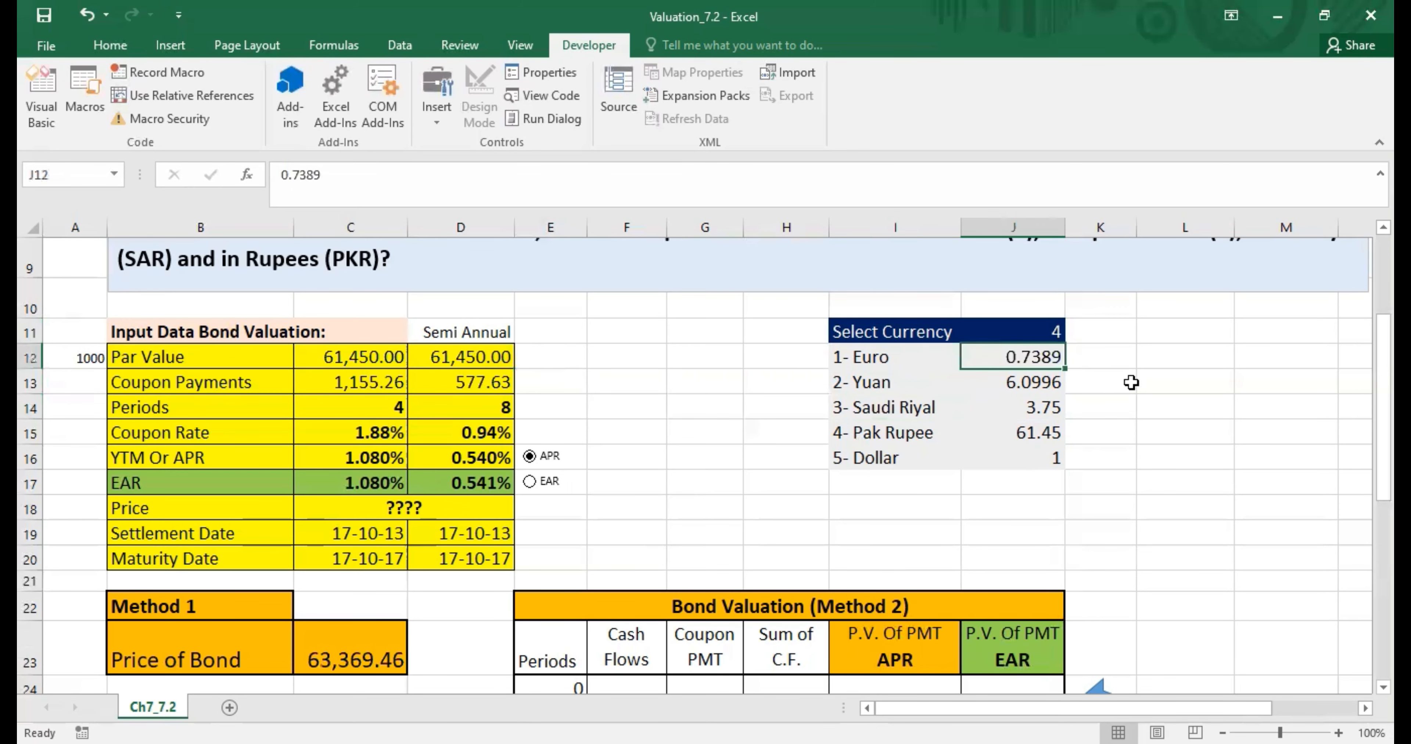
{"action": "key", "text": "Up"}
{"action": "type", "text": "5"}
{"action": "key", "text": "Tab"}
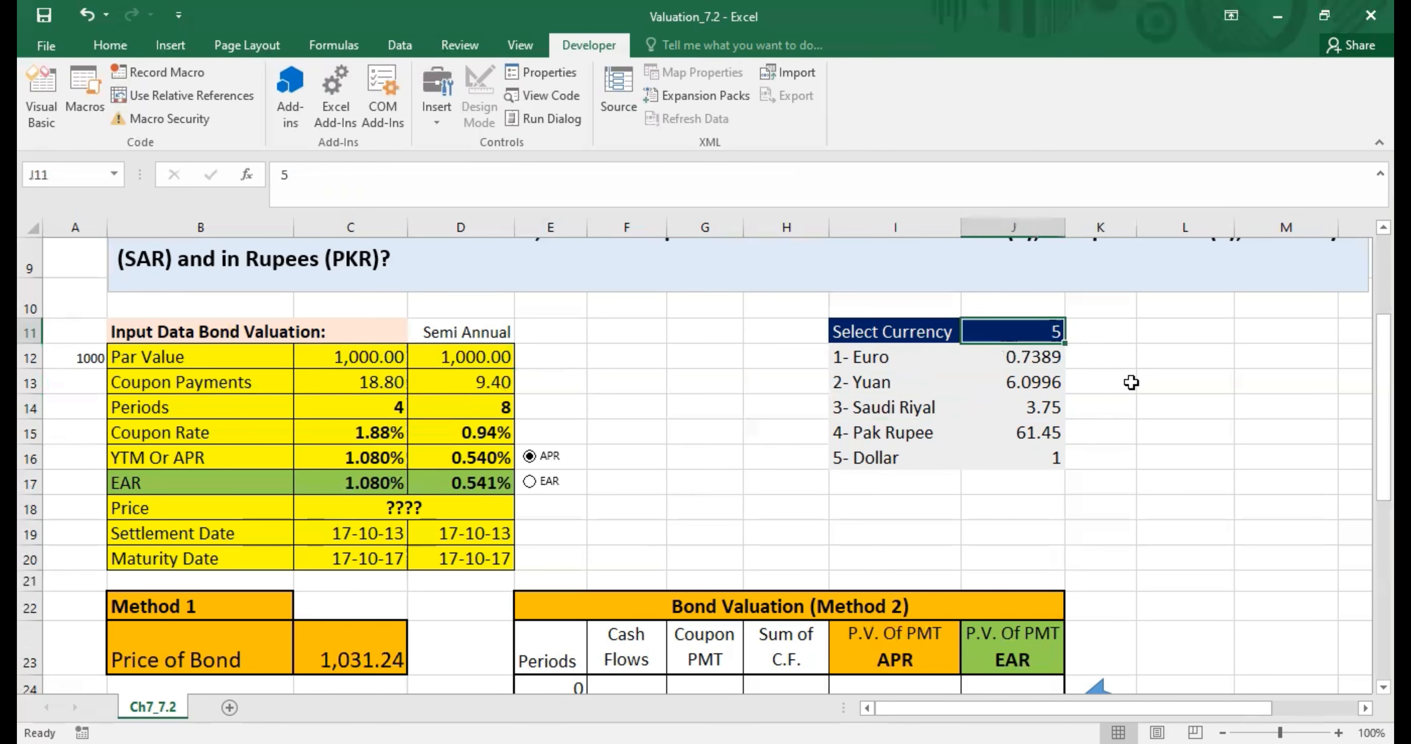
- Undo the manual currency entries in J11 and the removal of the currency drop-down
{"action": "key", "text": "ctrl+z"}
{"action": "key", "text": "ctrl+z"}
{"action": "key", "text": "ctrl+z"}
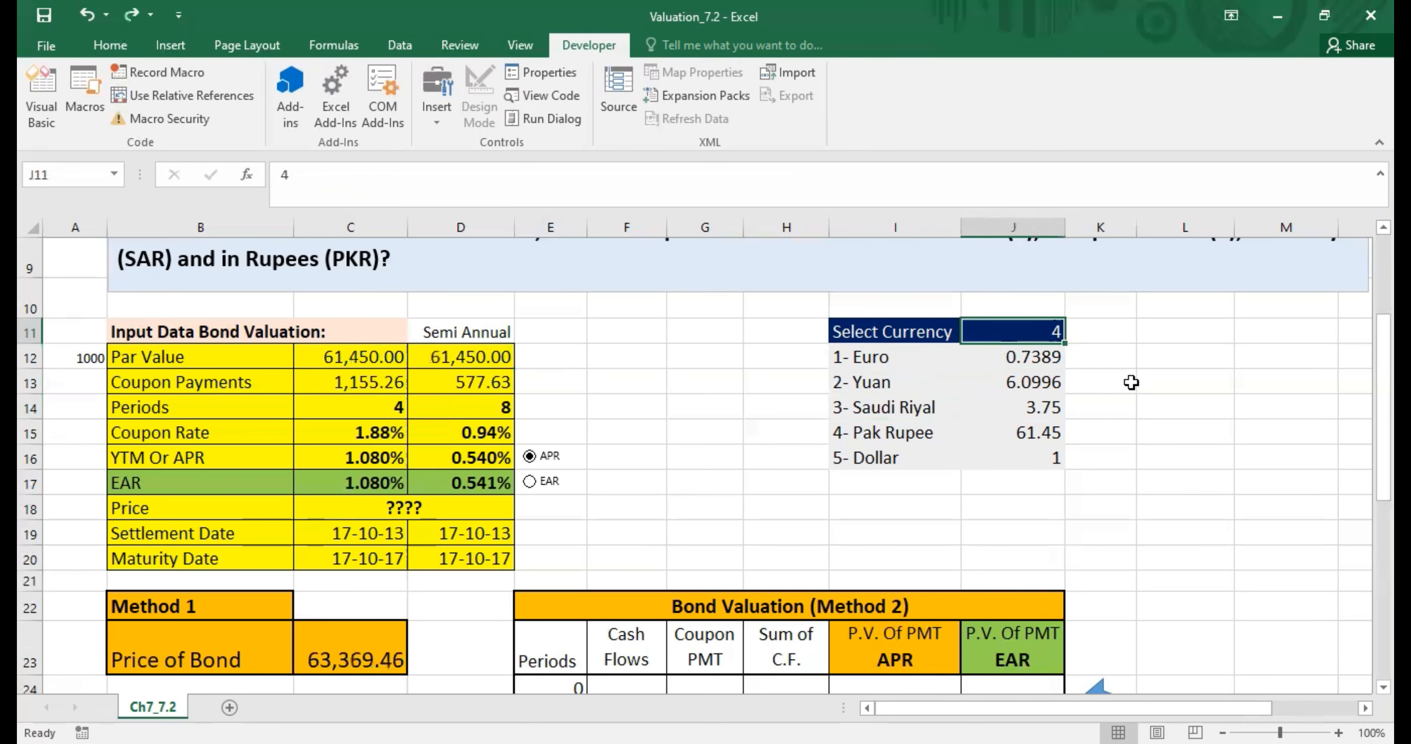
{"action": "left_click", "coordinate": [1131, 382]}
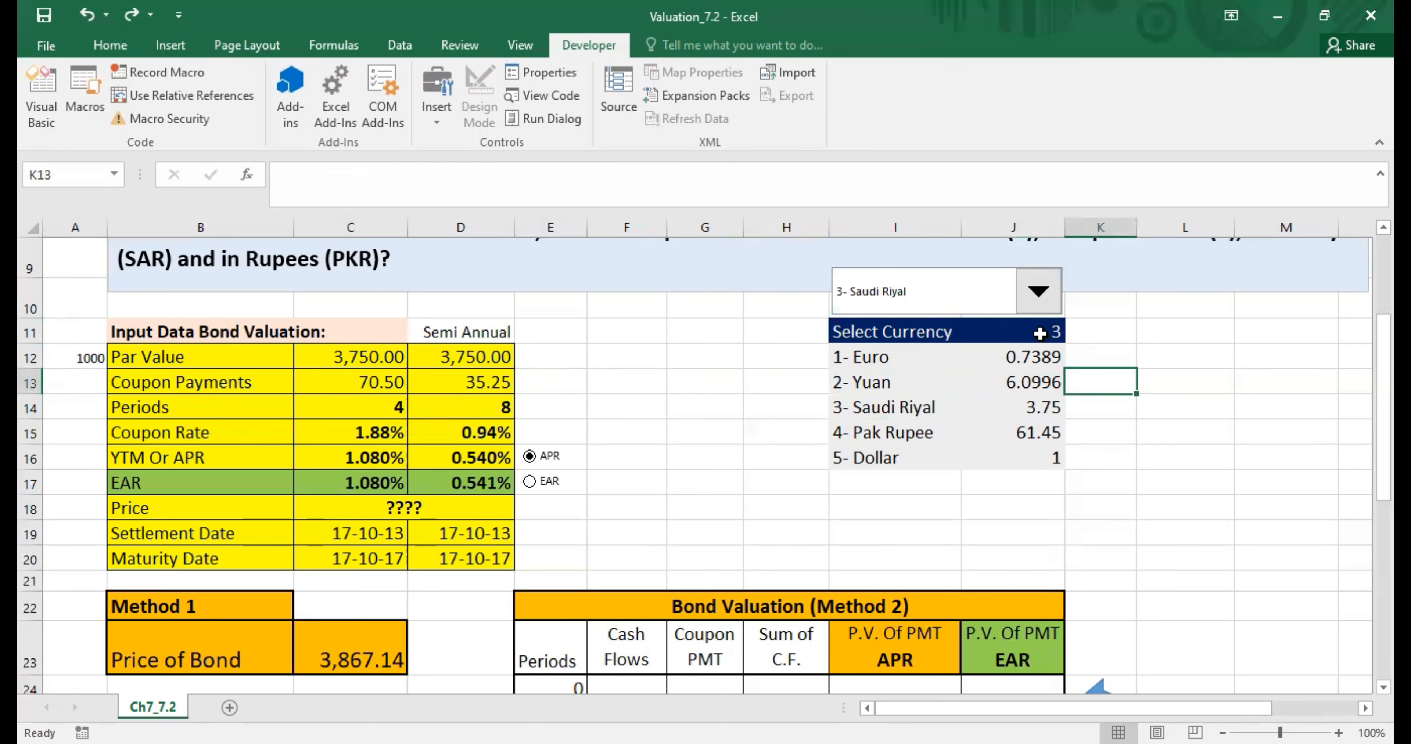
- Move the currency drop-down over the Select Currency header row so that it covers the linked cell J11
{"action": "left_click", "coordinate": [988, 304], "text": "ctrl"}
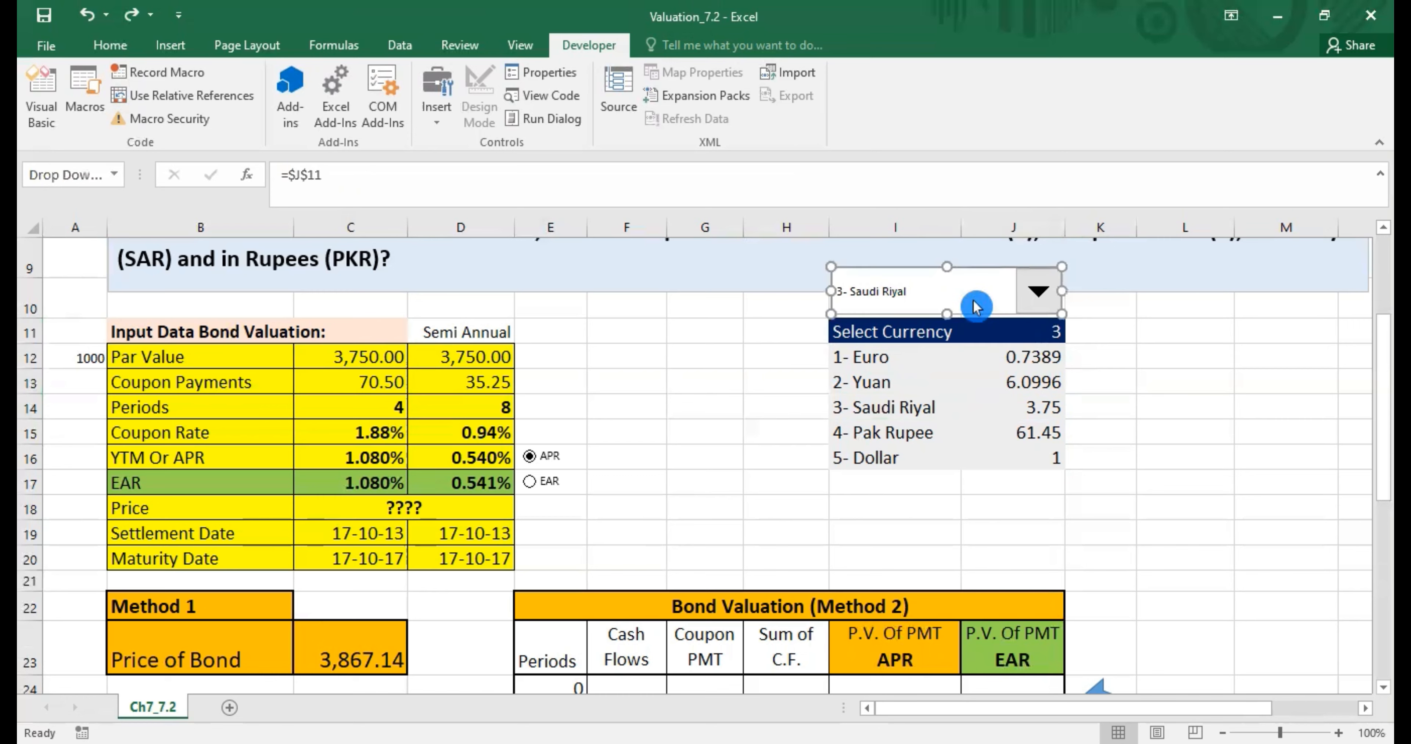
{"action": "right_click", "coordinate": [989, 304]}
{"action": "left_click", "coordinate": [1191, 325]}
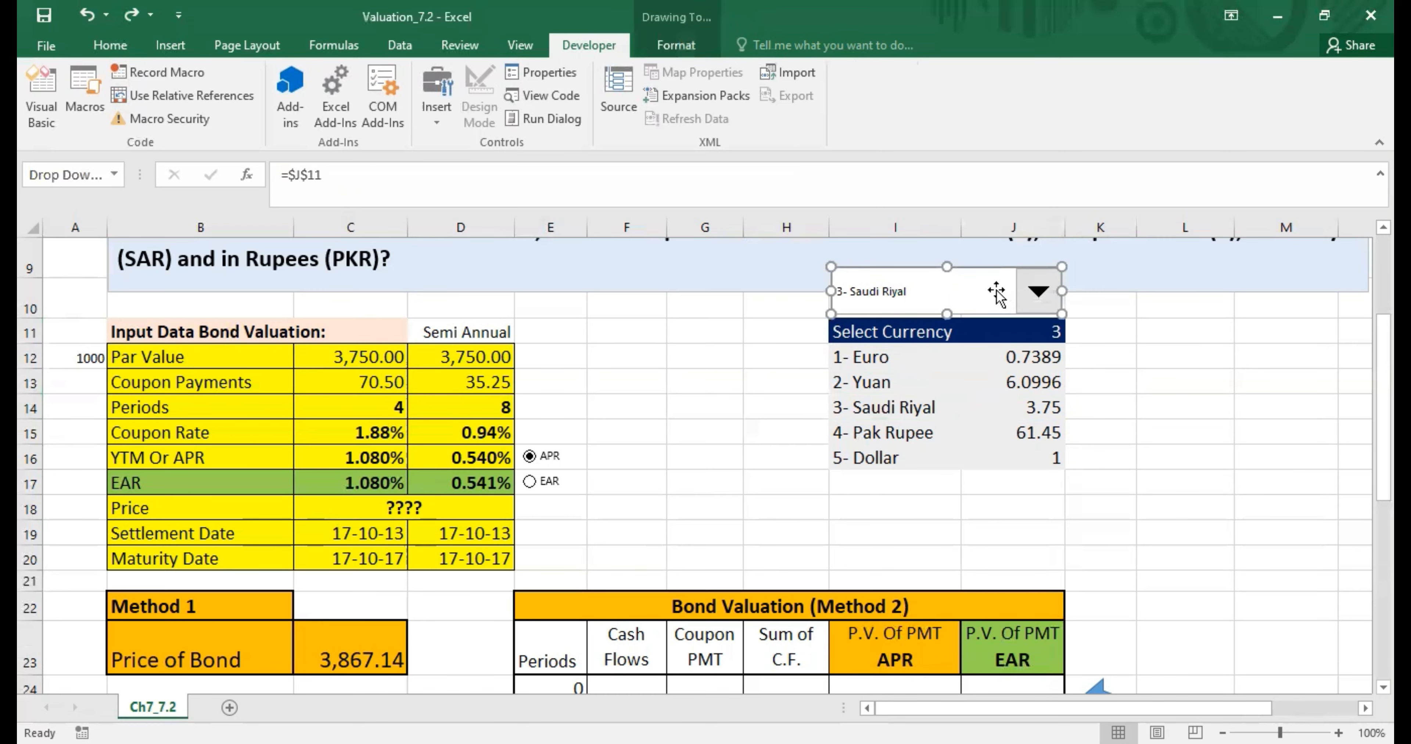
{"action": "left_click_drag", "start_coordinate": [989, 289], "coordinate": [996, 317]}
{"action": "left_click", "coordinate": [1123, 353]}
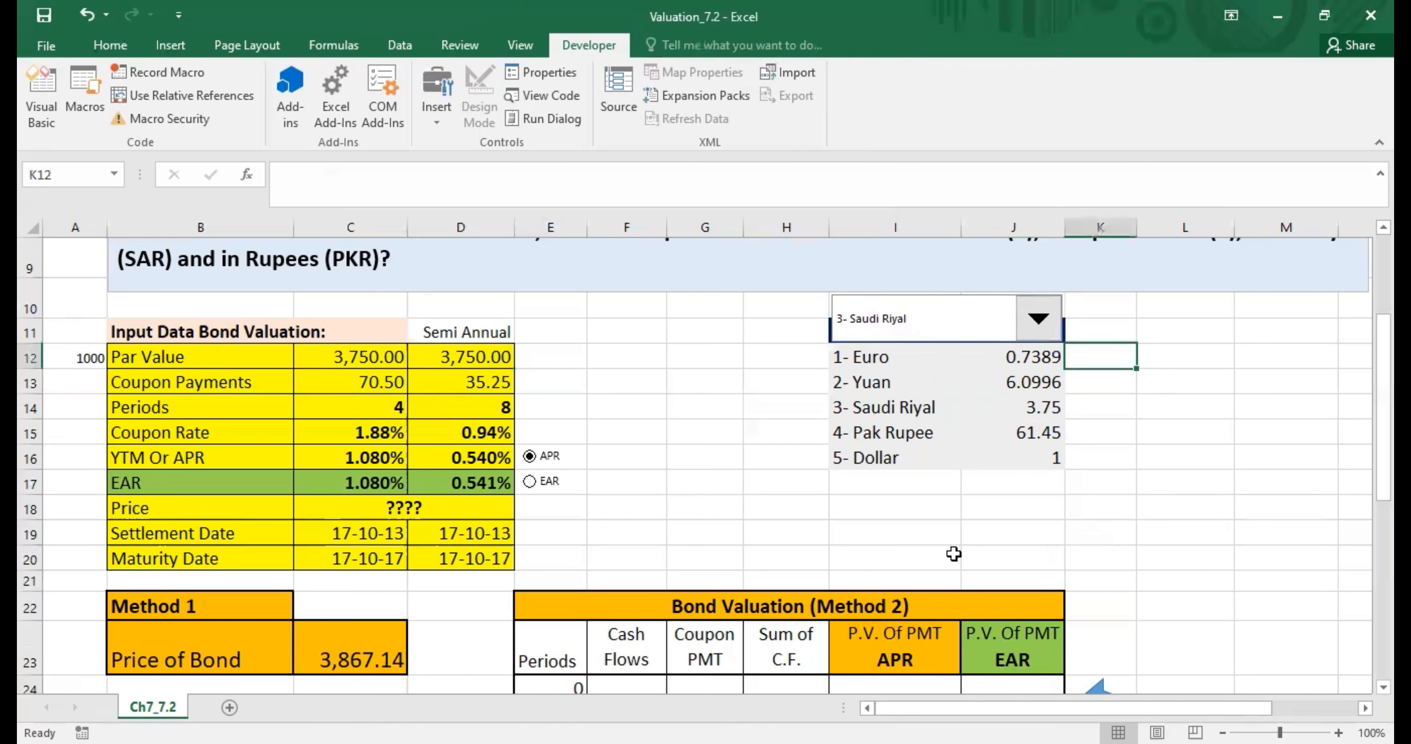
{"action": "left_click", "coordinate": [716, 507]}
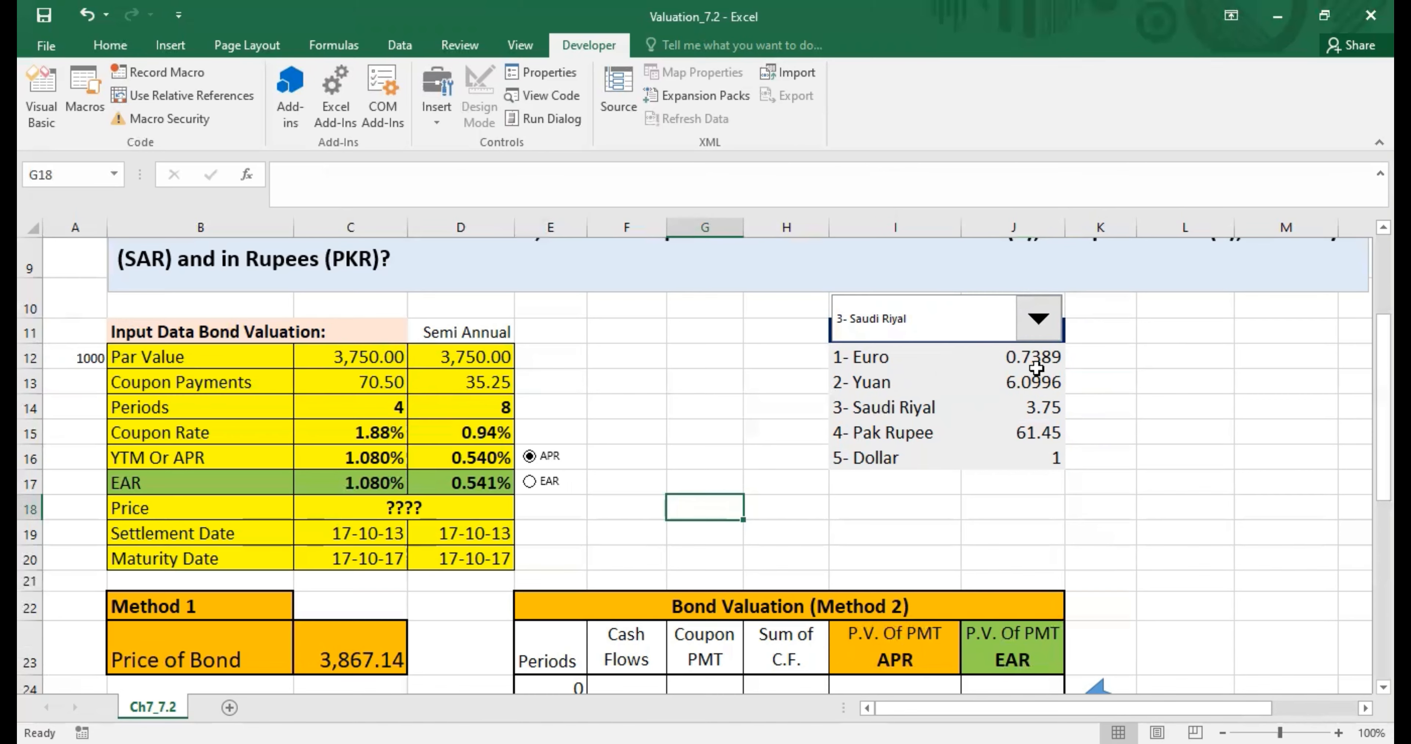
- Test the moved drop-down by switching the currency to 1- Euro and then to 5- Dollar
{"action": "left_click", "coordinate": [1049, 337]}
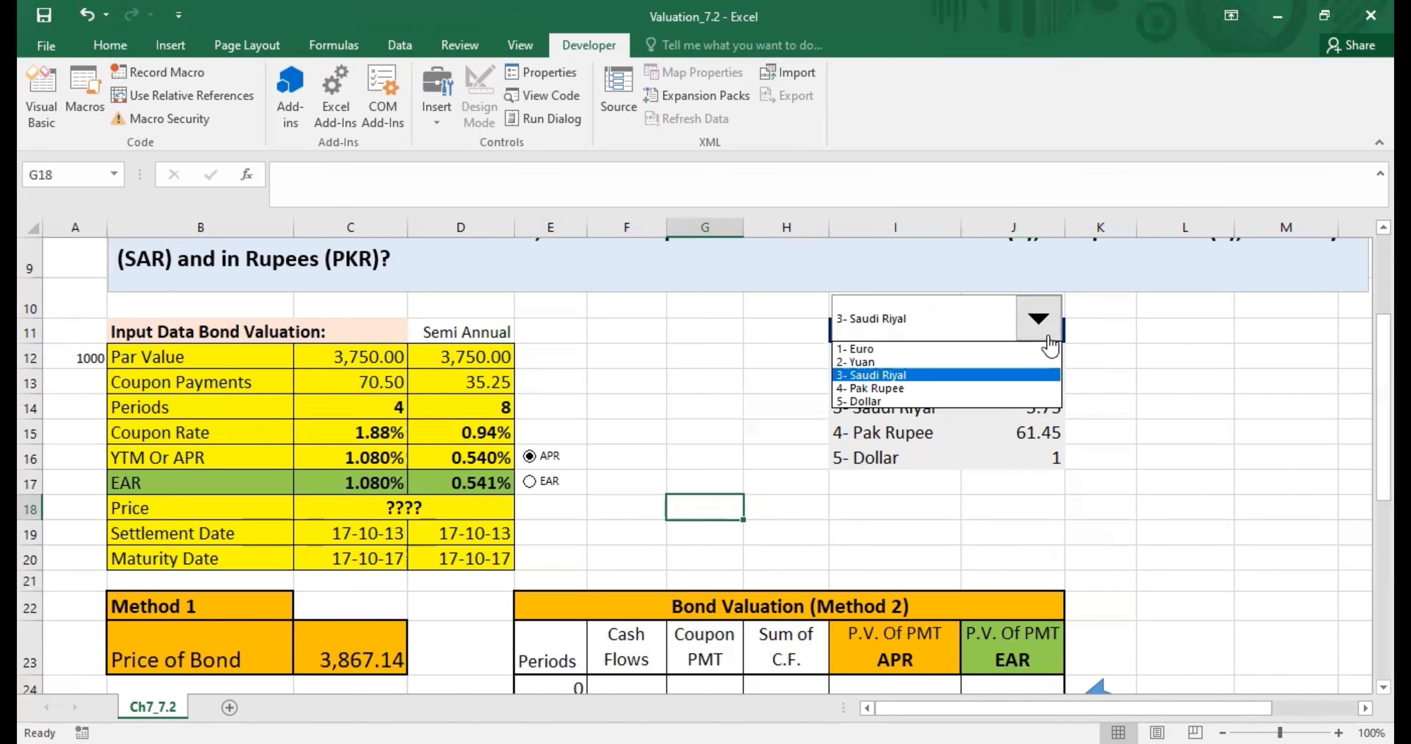
{"action": "left_click", "coordinate": [957, 349]}
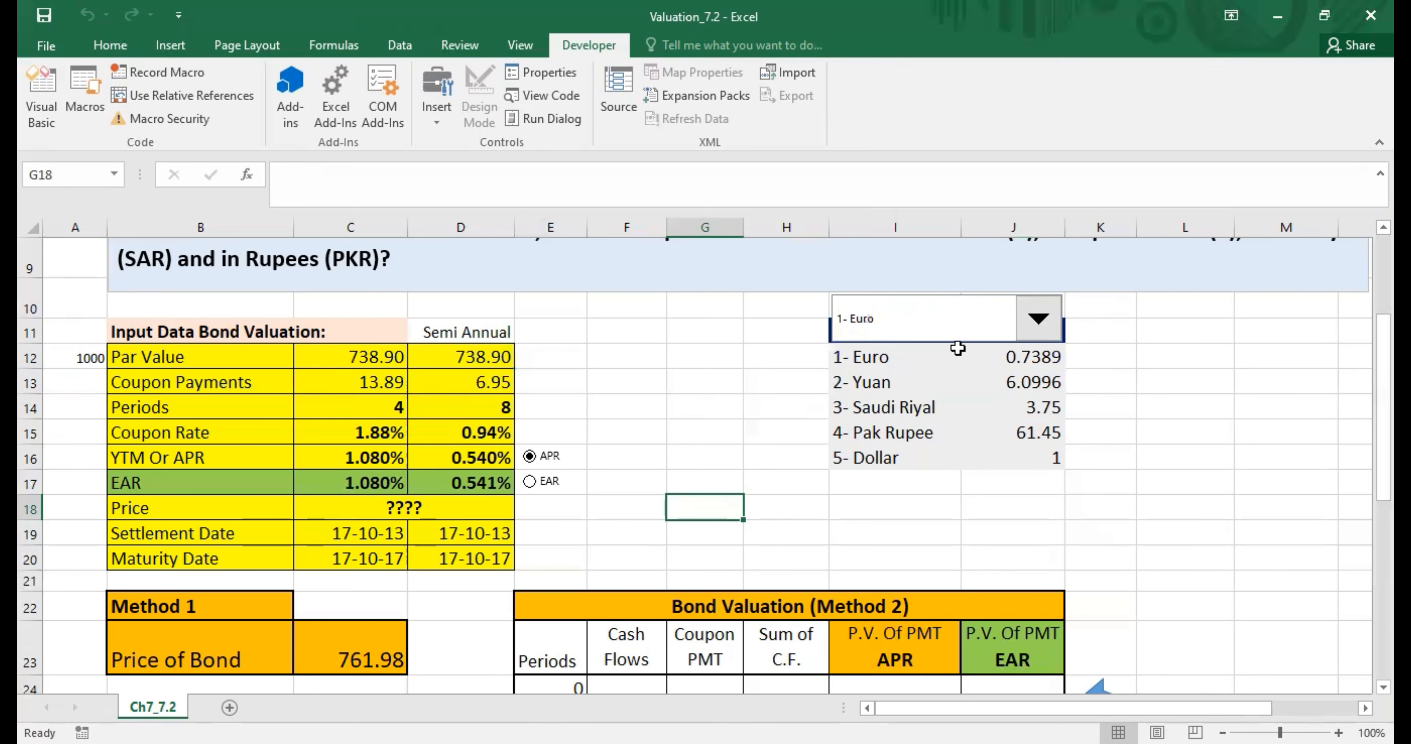
{"action": "left_click", "coordinate": [1039, 329]}
{"action": "left_click", "coordinate": [876, 405]}
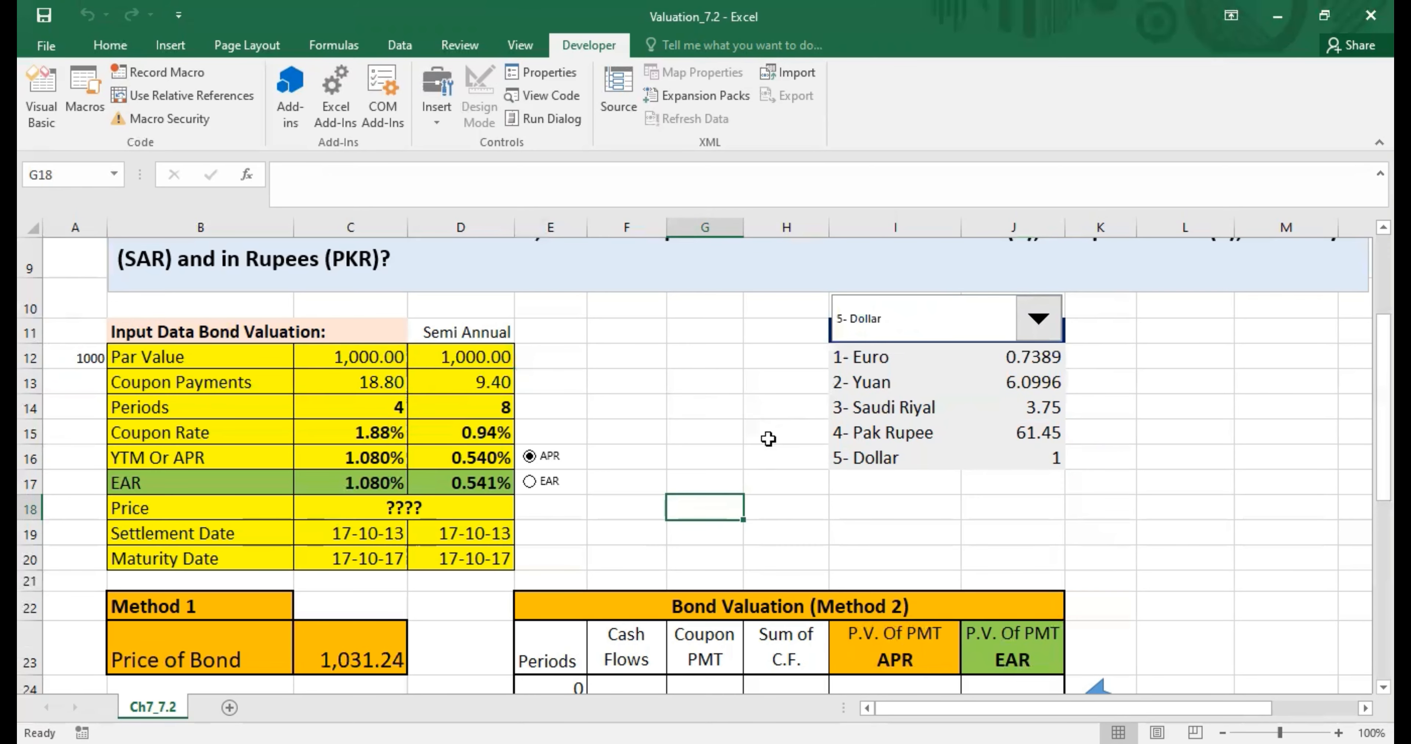
{"action": "left_click", "coordinate": [734, 443]}
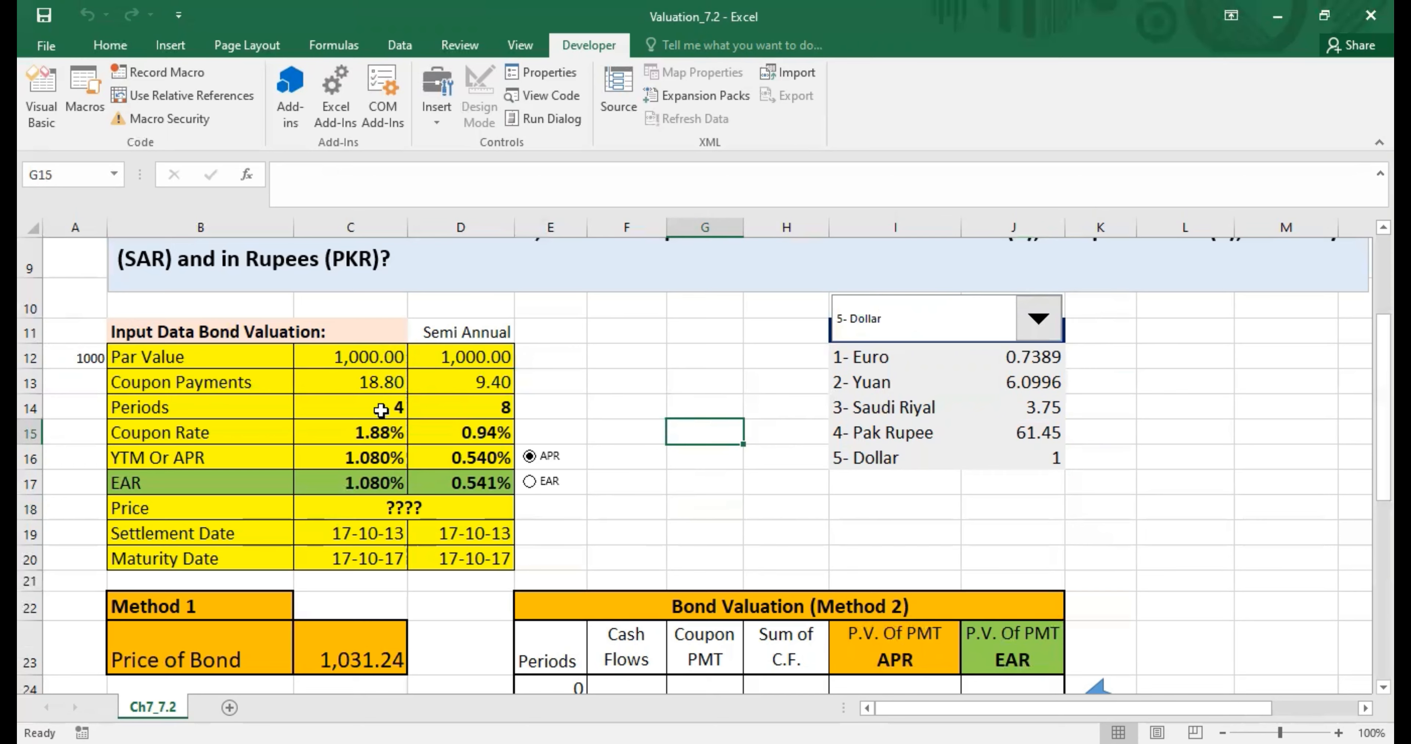
- Insert a small spinner form control inside the annual Periods cell C14, beside its value, and leave the spinner selected
{"action": "left_click", "coordinate": [356, 415]}
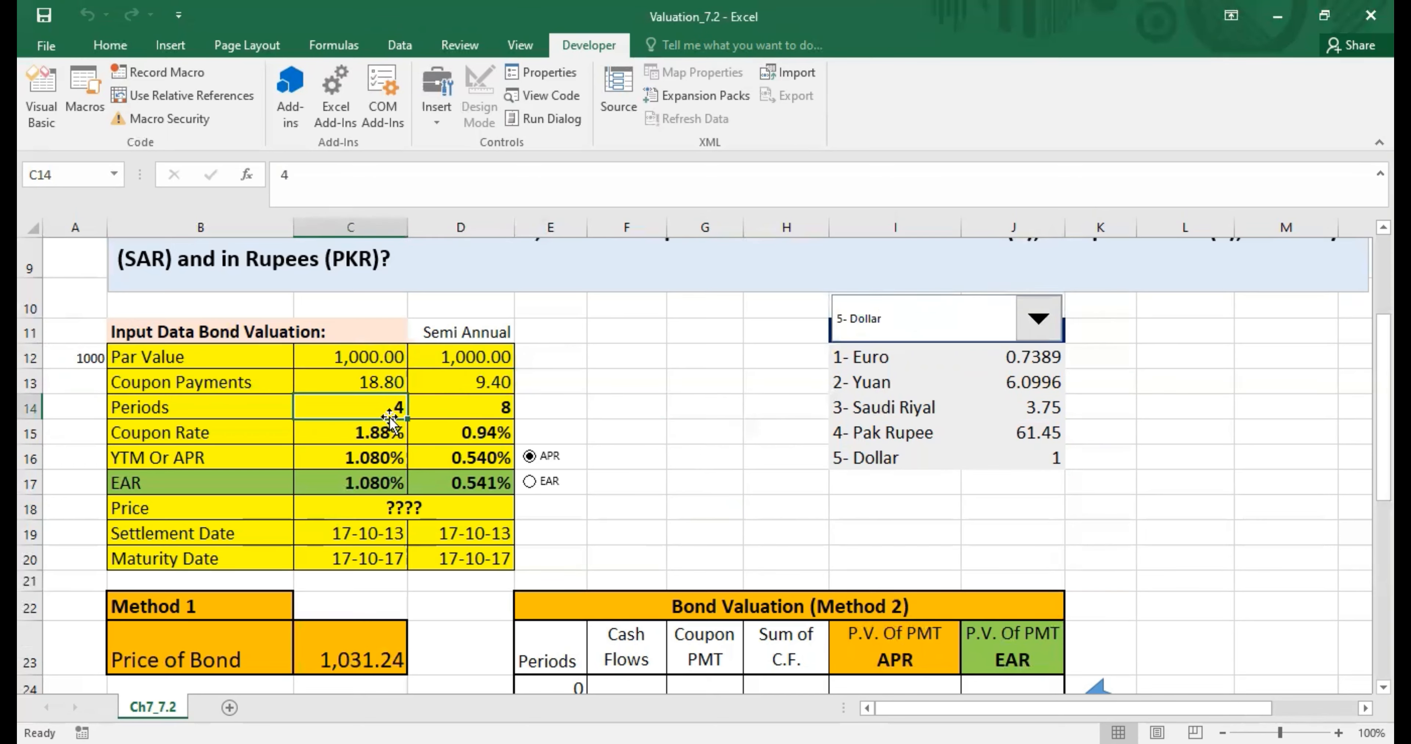
{"action": "left_click", "coordinate": [442, 131]}
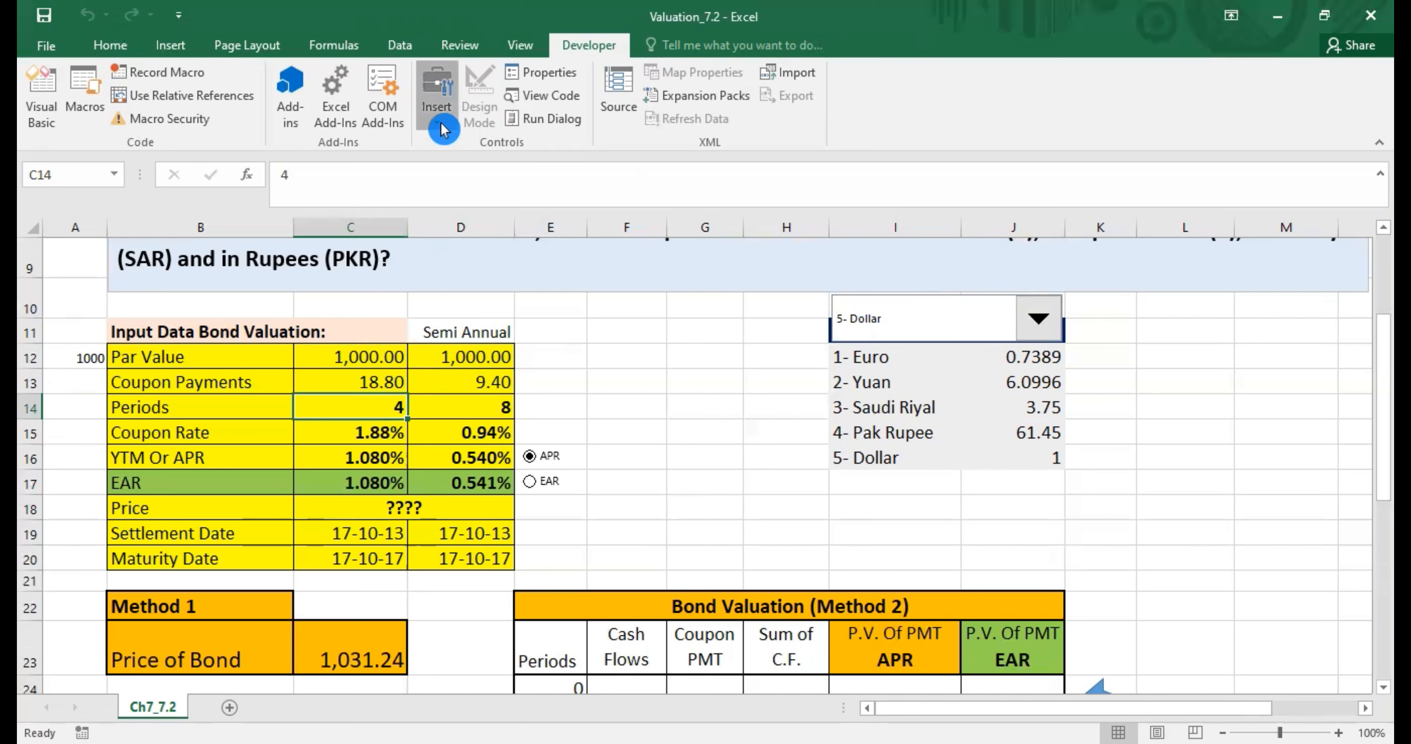
{"action": "left_click", "coordinate": [442, 131]}
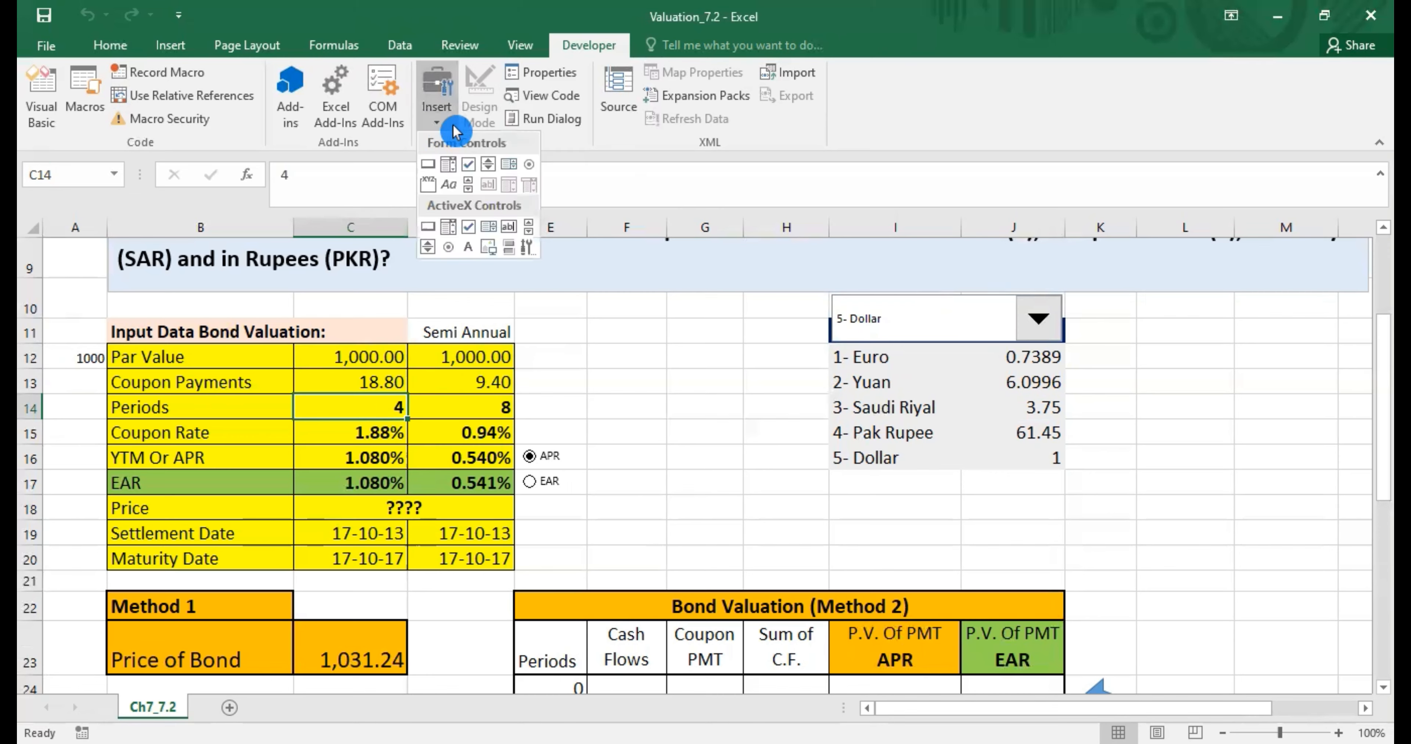
{"action": "left_click", "coordinate": [489, 165]}
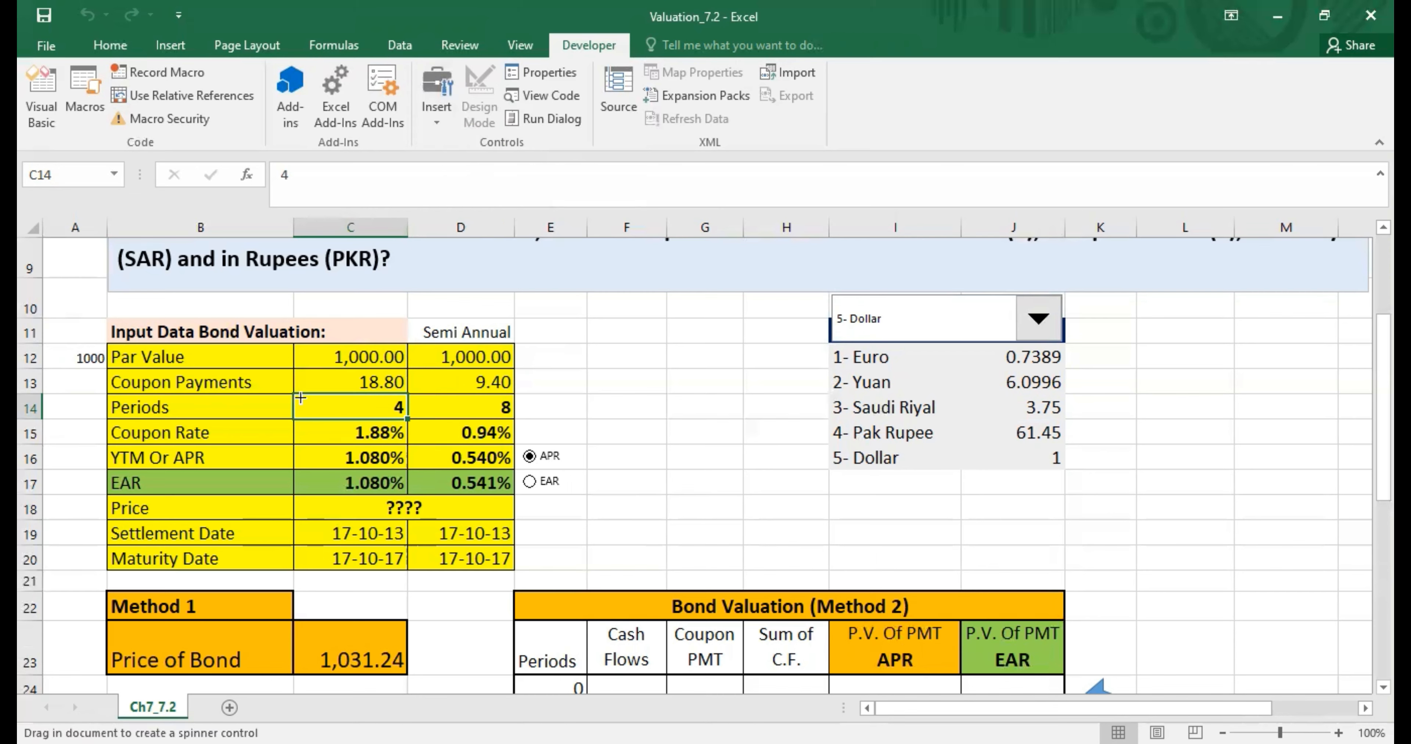
{"action": "left_click_drag", "start_coordinate": [298, 392], "coordinate": [327, 418]}
{"action": "left_click", "coordinate": [657, 416]}
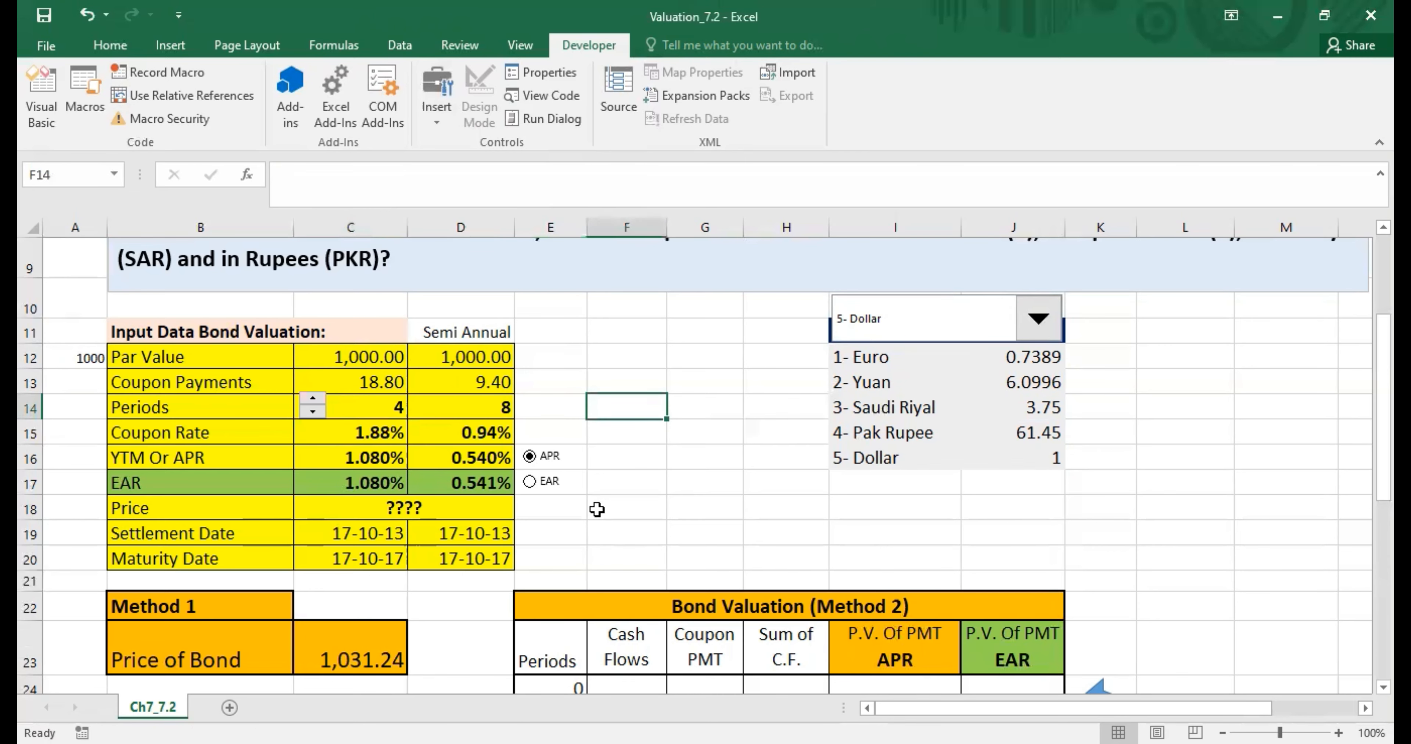
{"action": "right_click", "coordinate": [318, 404]}
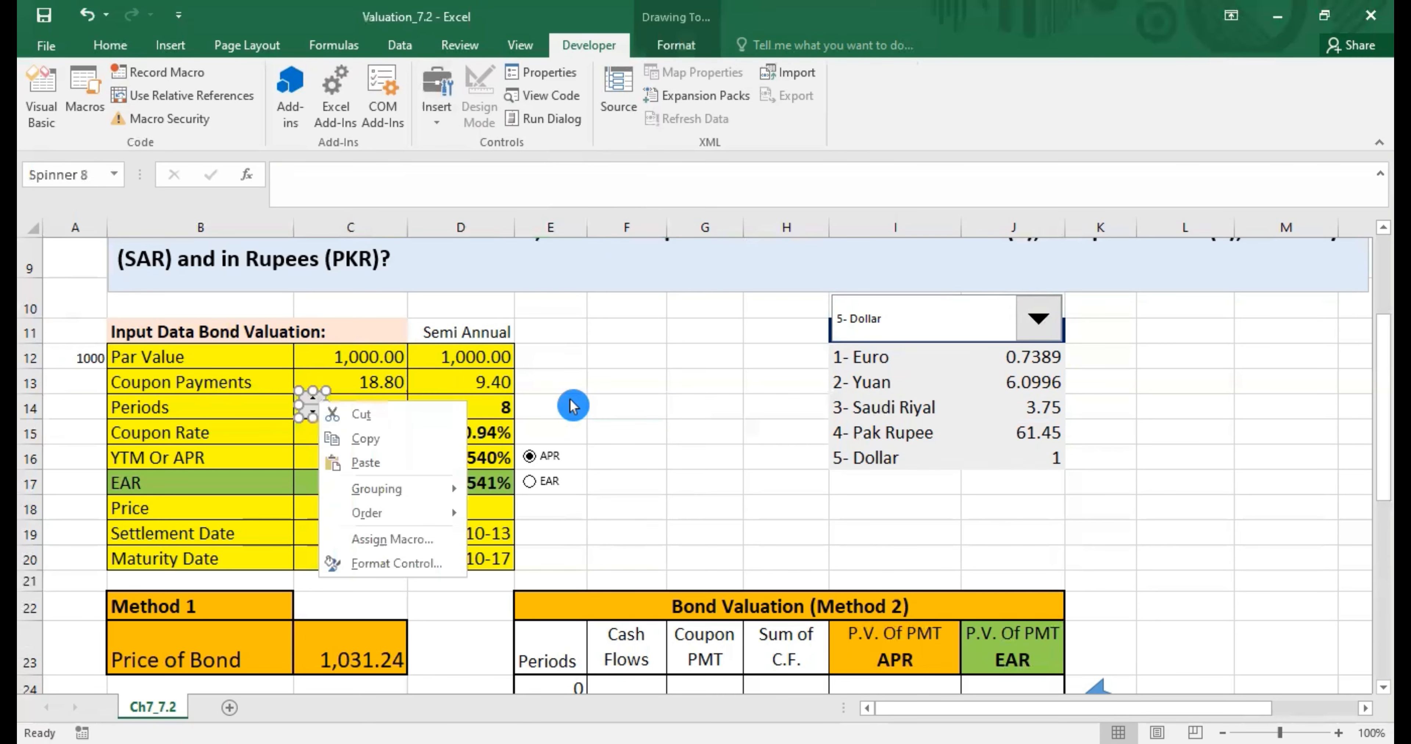
{"action": "left_click", "coordinate": [573, 406]}
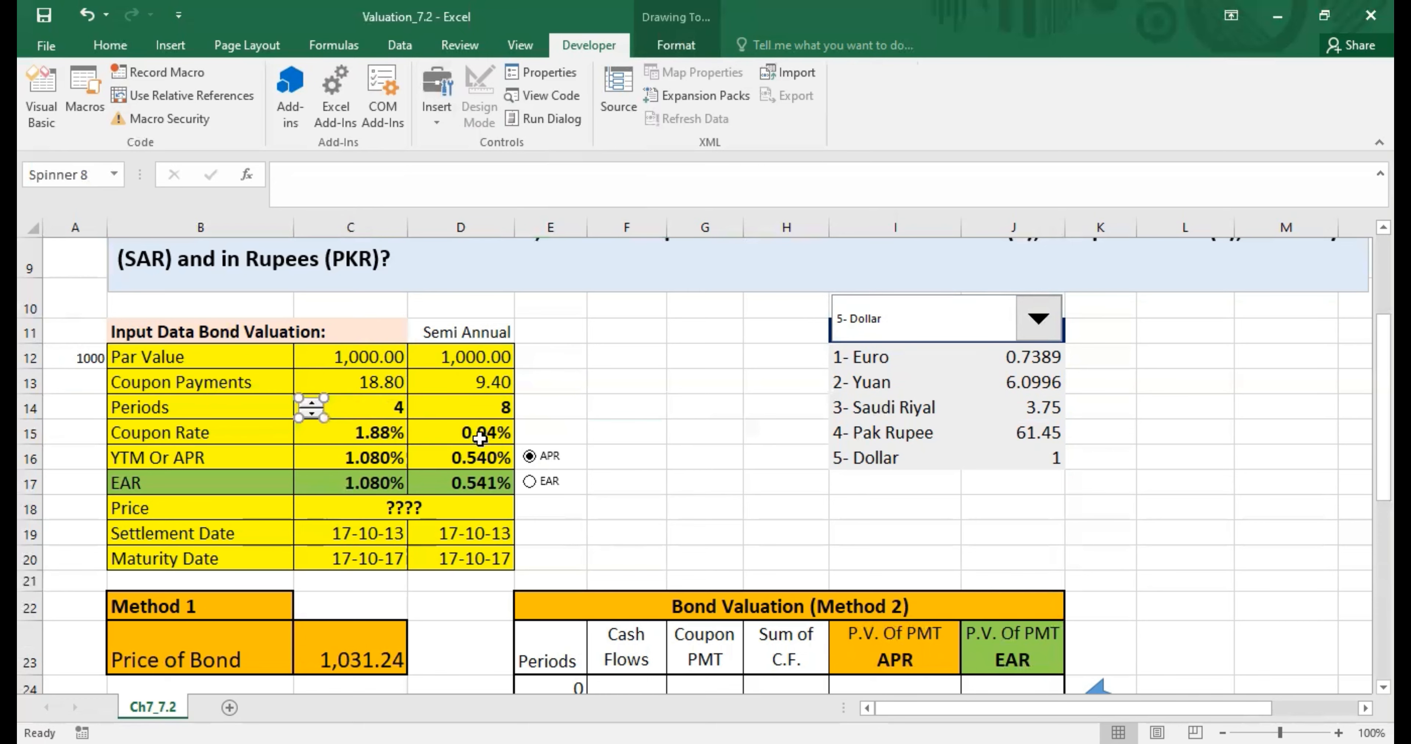
- Nudge the spinner into place beside the value in the annual Periods cell C14 and deselect it
{"action": "left_click", "coordinate": [596, 408]}
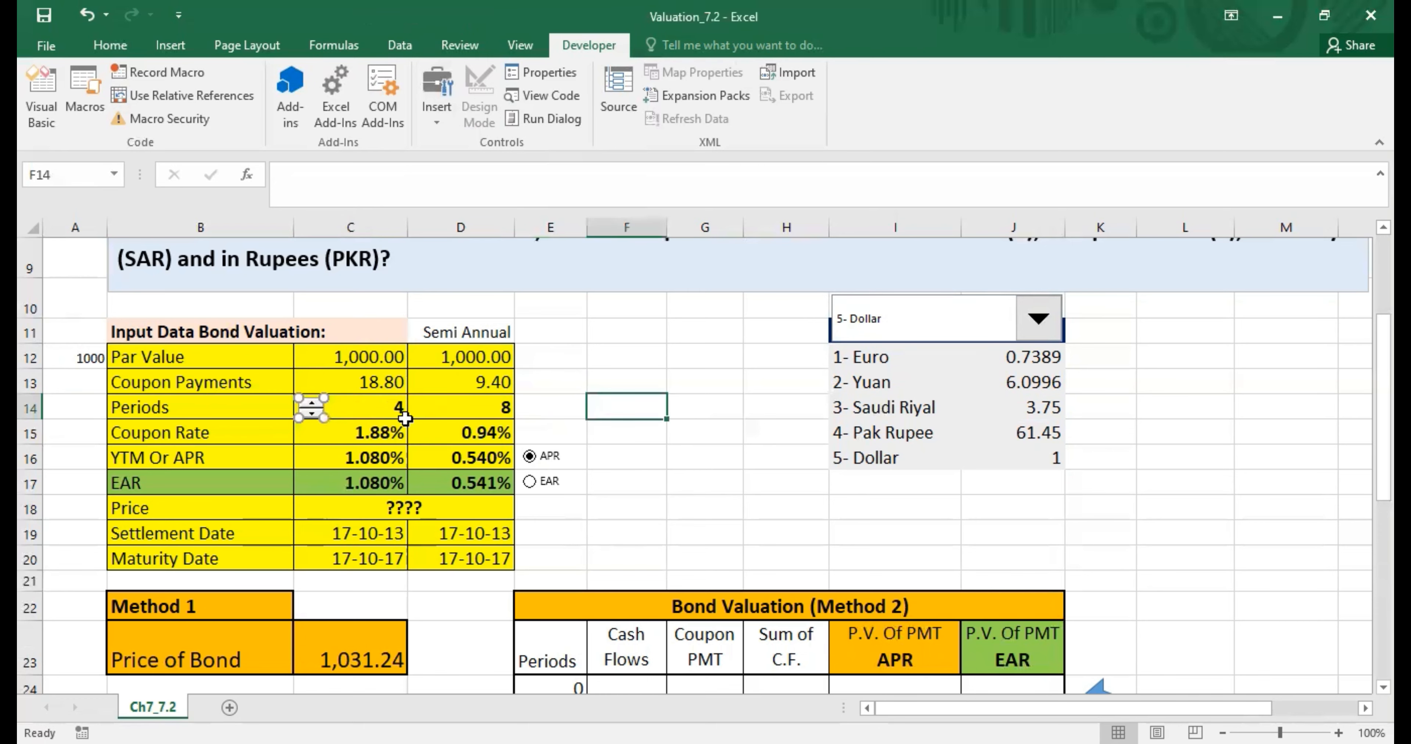
{"action": "right_click", "coordinate": [315, 410]}
{"action": "left_click", "coordinate": [313, 406]}
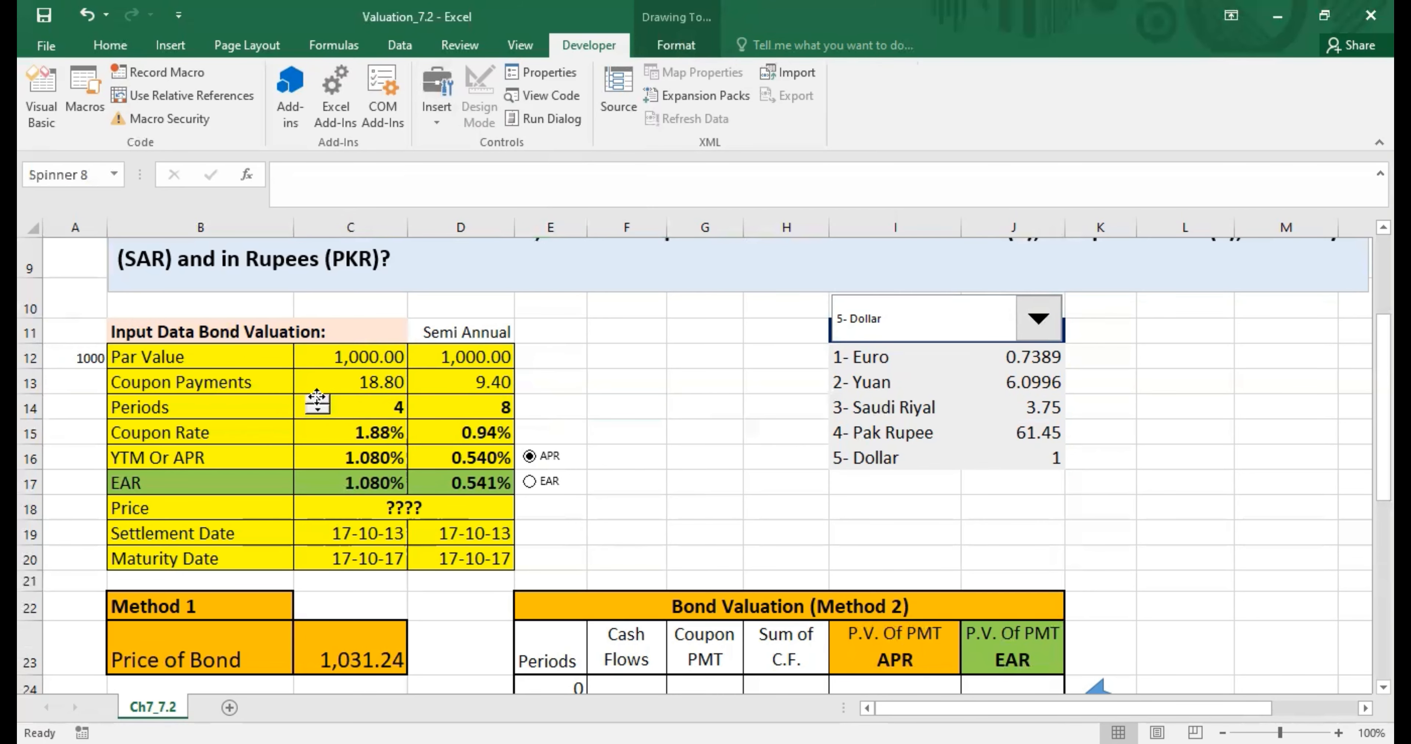
{"action": "left_click_drag", "start_coordinate": [310, 395], "coordinate": [312, 399]}
{"action": "left_click", "coordinate": [659, 419]}
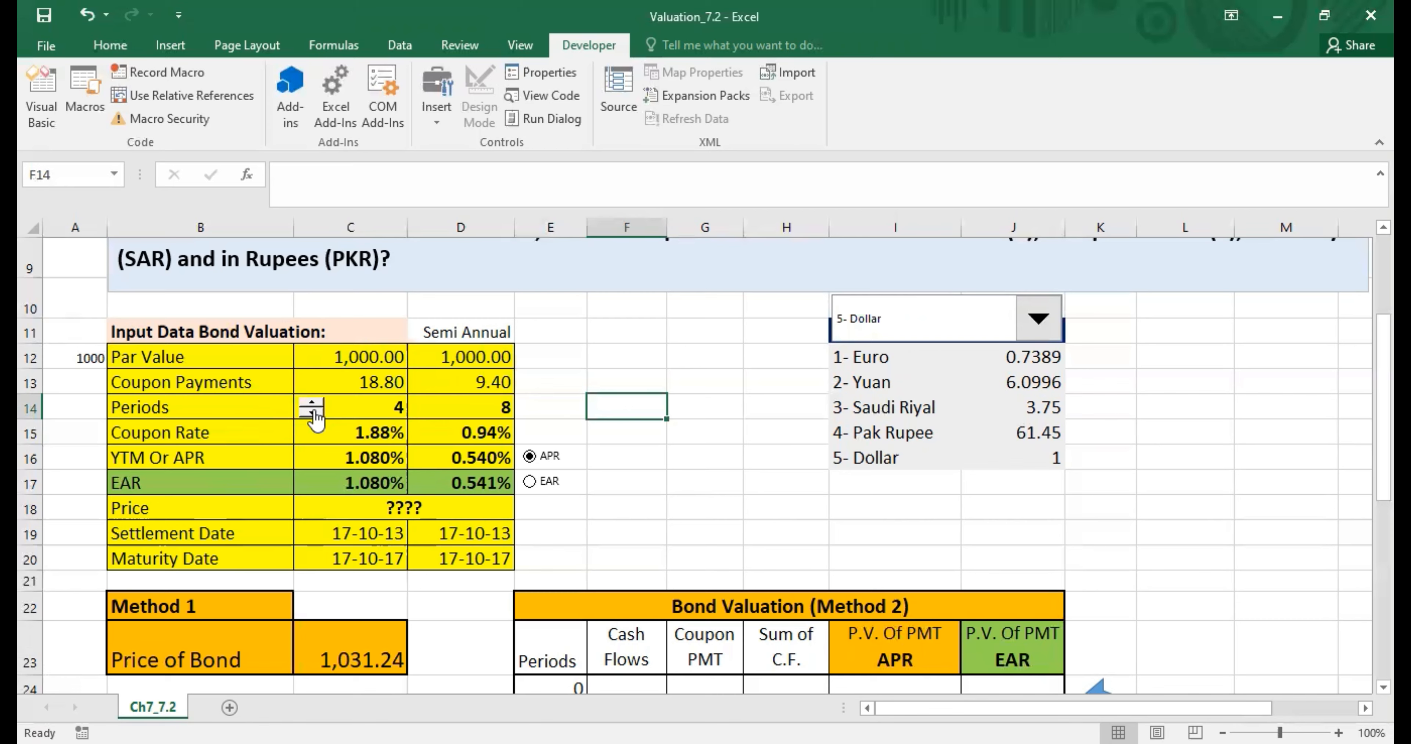
{"action": "left_click", "coordinate": [236, 409]}
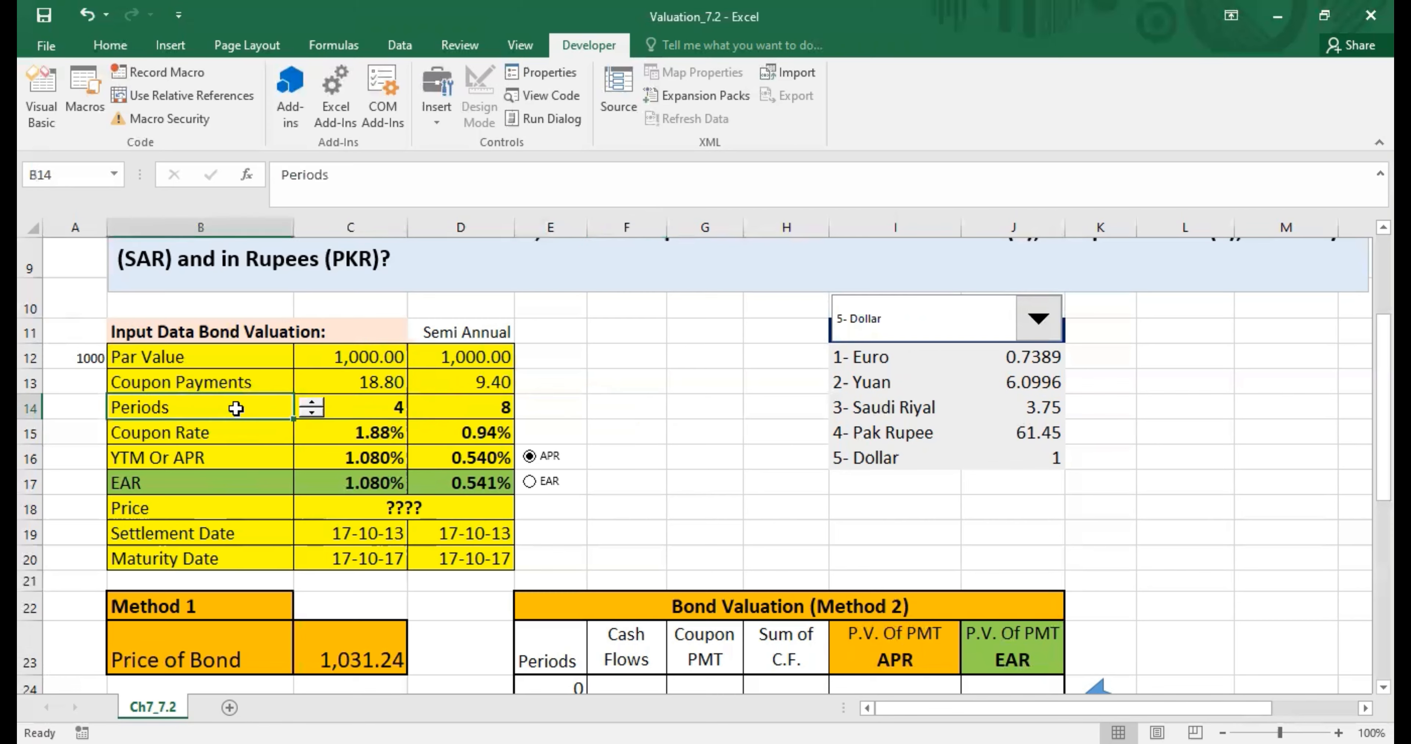
{"action": "left_click", "coordinate": [383, 408]}
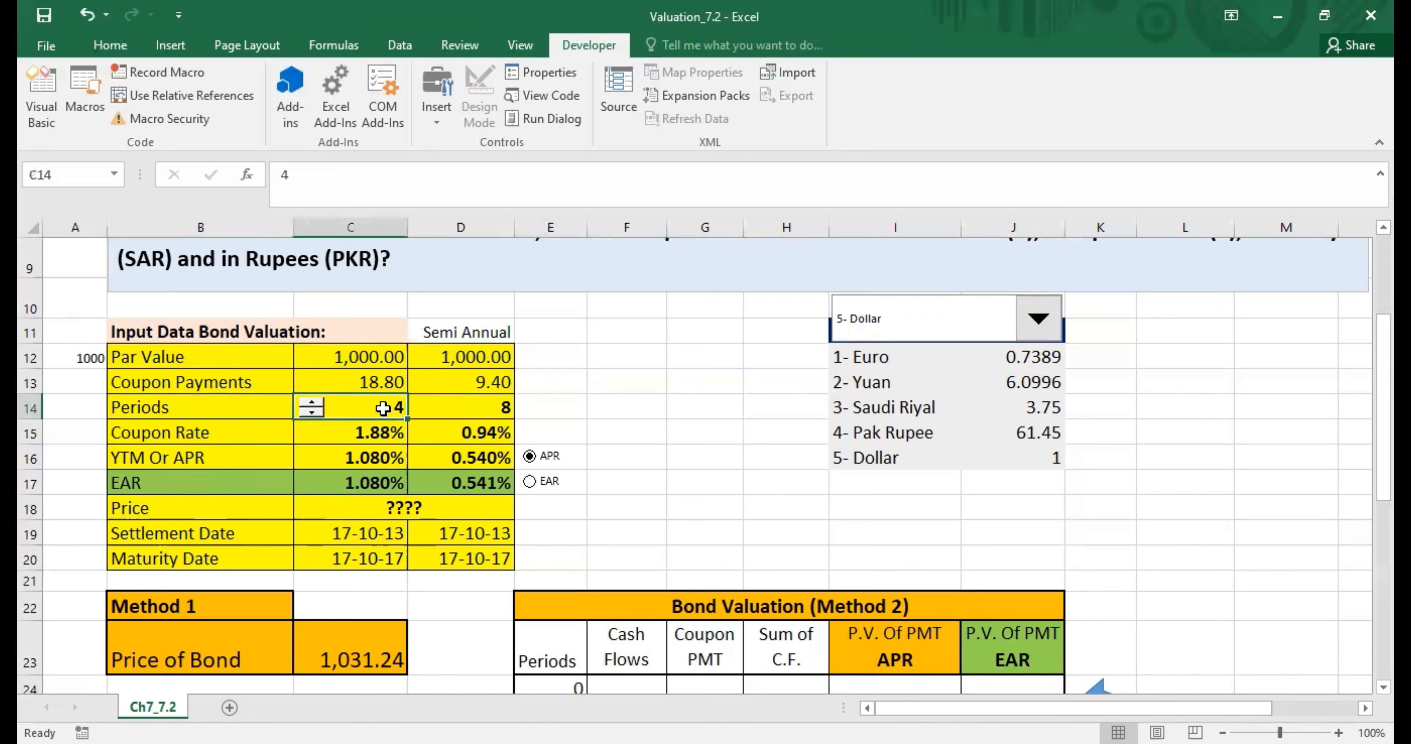
- In the Periods spinner's control settings, set the current value to 0 and the maximum value to 100
{"action": "left_click", "coordinate": [309, 411], "text": "ctrl"}
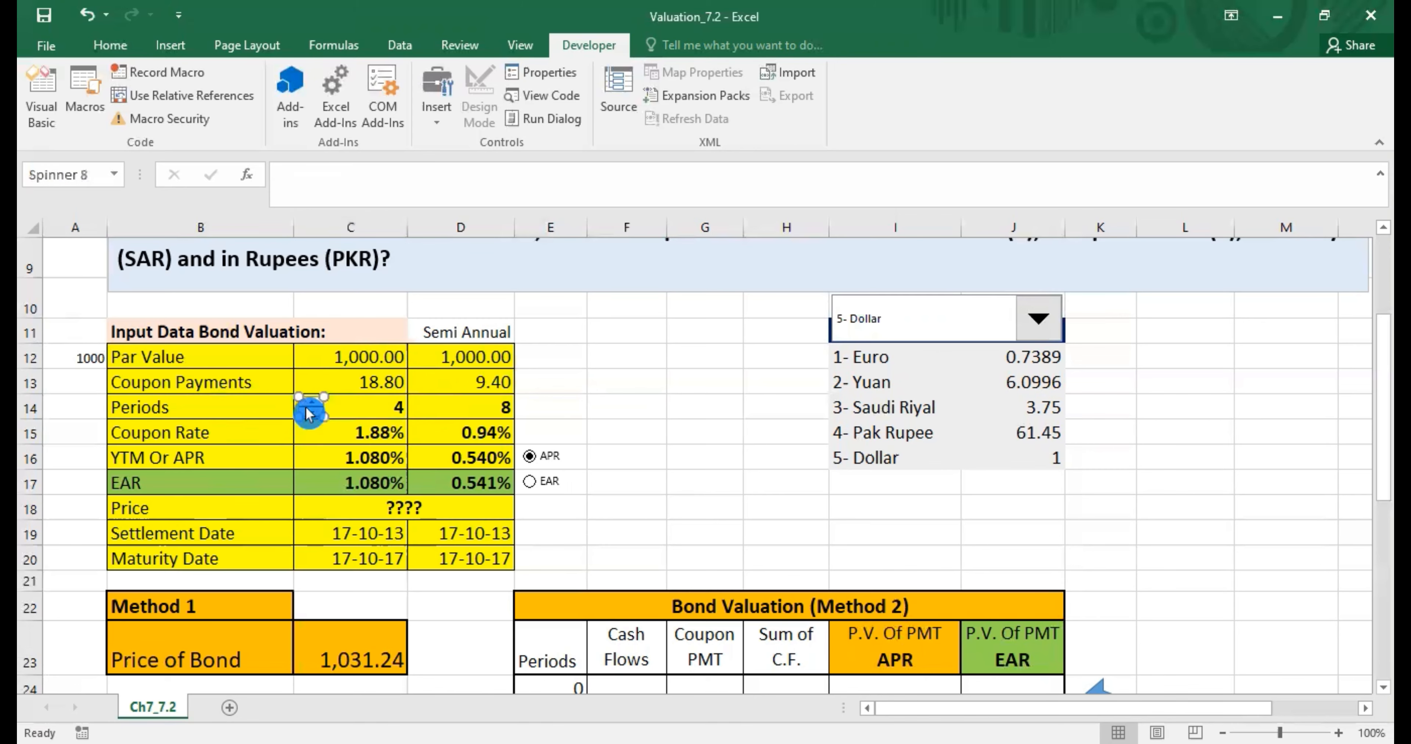
{"action": "right_click", "coordinate": [309, 412]}
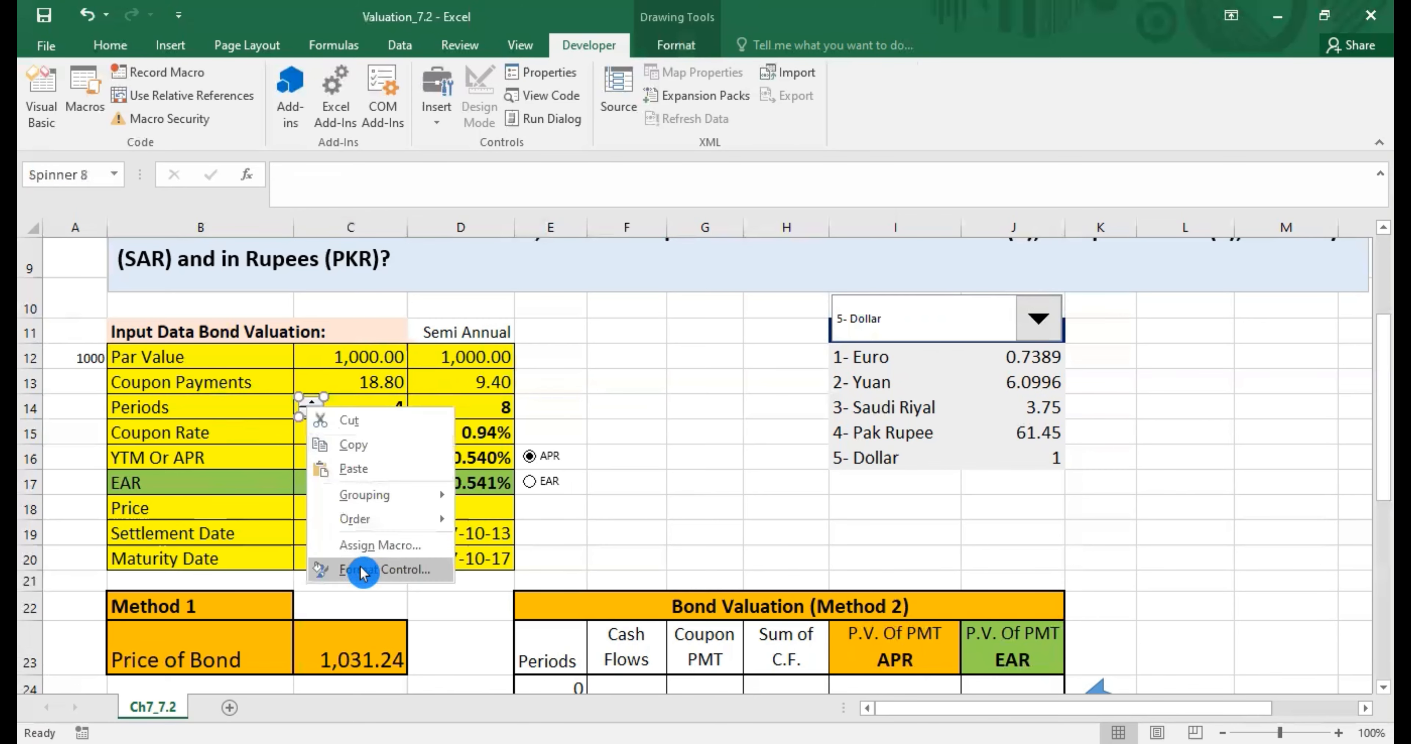
{"action": "left_click", "coordinate": [318, 573]}
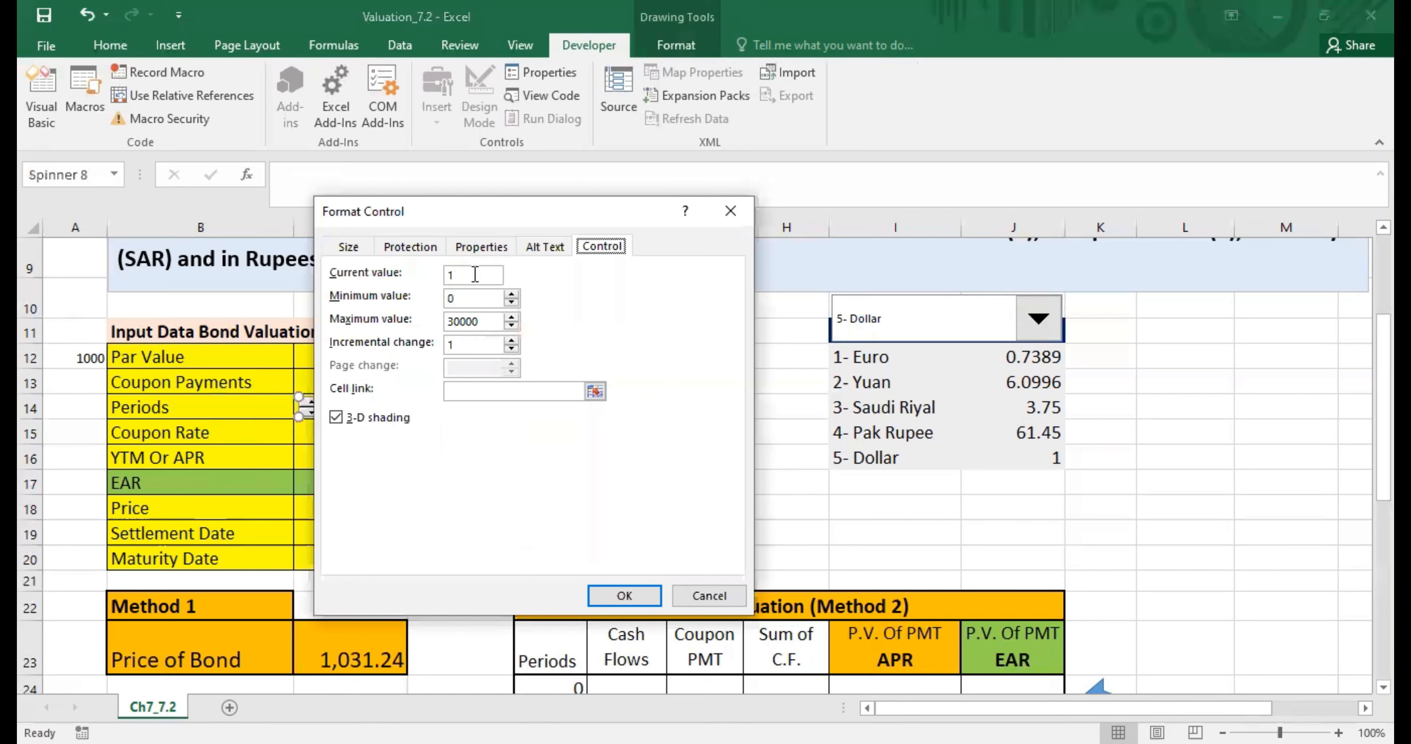
{"action": "left_click", "coordinate": [475, 274]}
{"action": "left_click", "coordinate": [507, 280]}
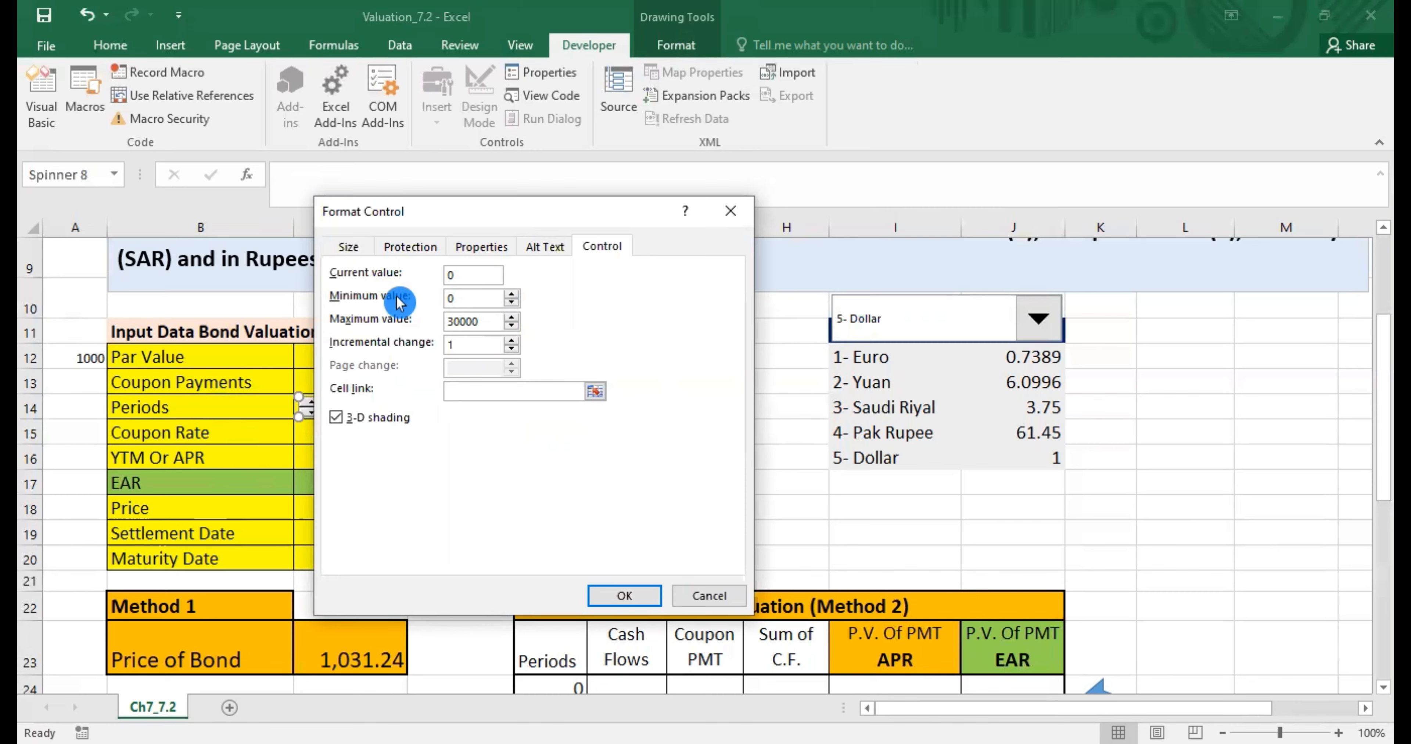
{"action": "double_click", "coordinate": [483, 323]}
{"action": "type", "text": "100"}
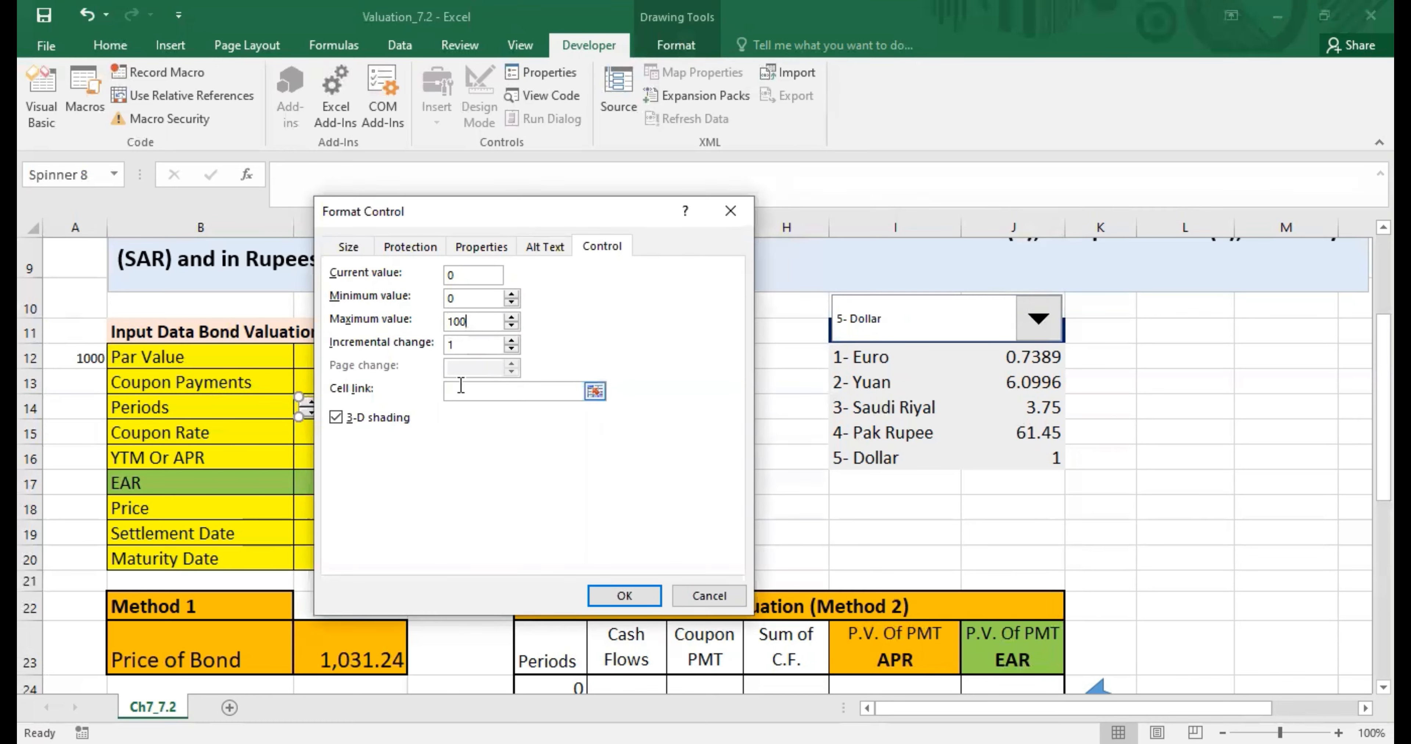
- Link the spinner to cell $C$14 with an incremental change of 1 and apply the control settings
{"action": "left_click", "coordinate": [510, 351]}
{"action": "left_click", "coordinate": [597, 395]}
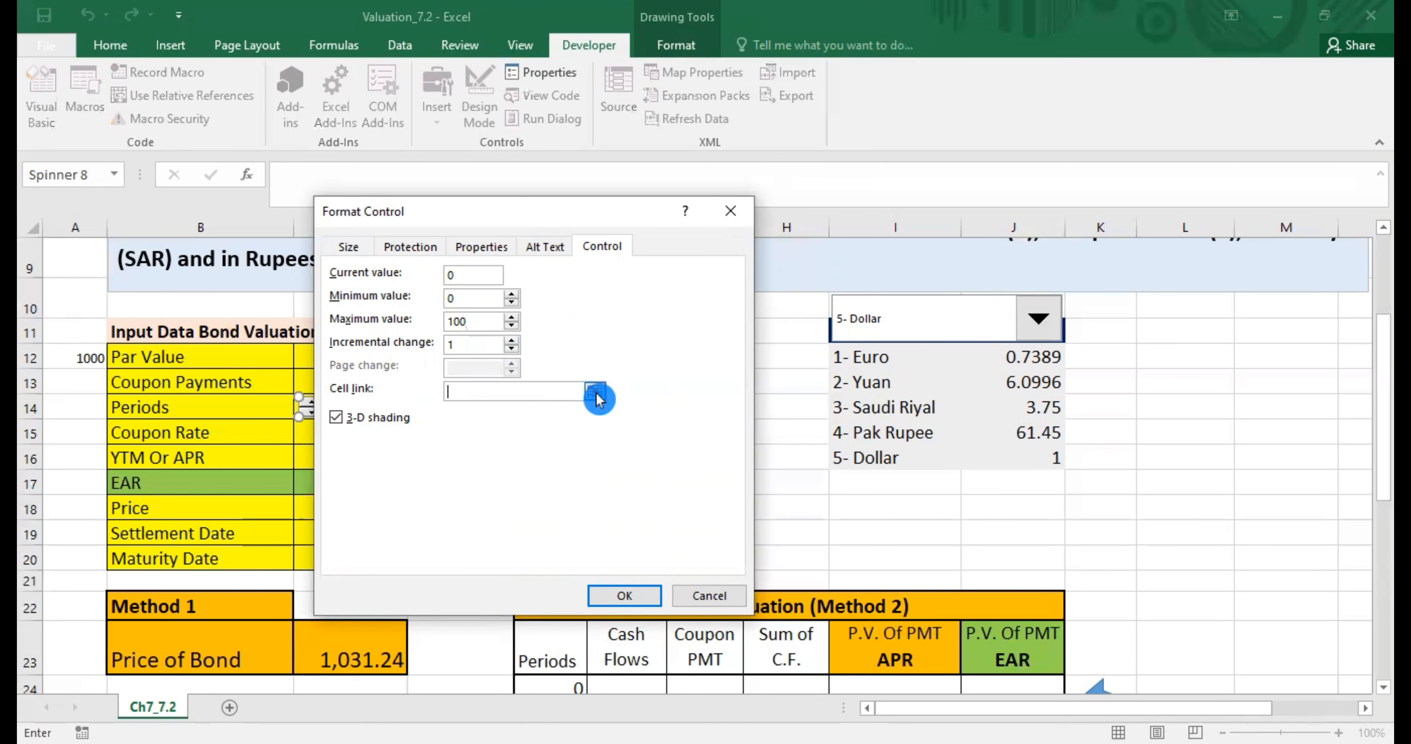
{"action": "left_click", "coordinate": [387, 410]}
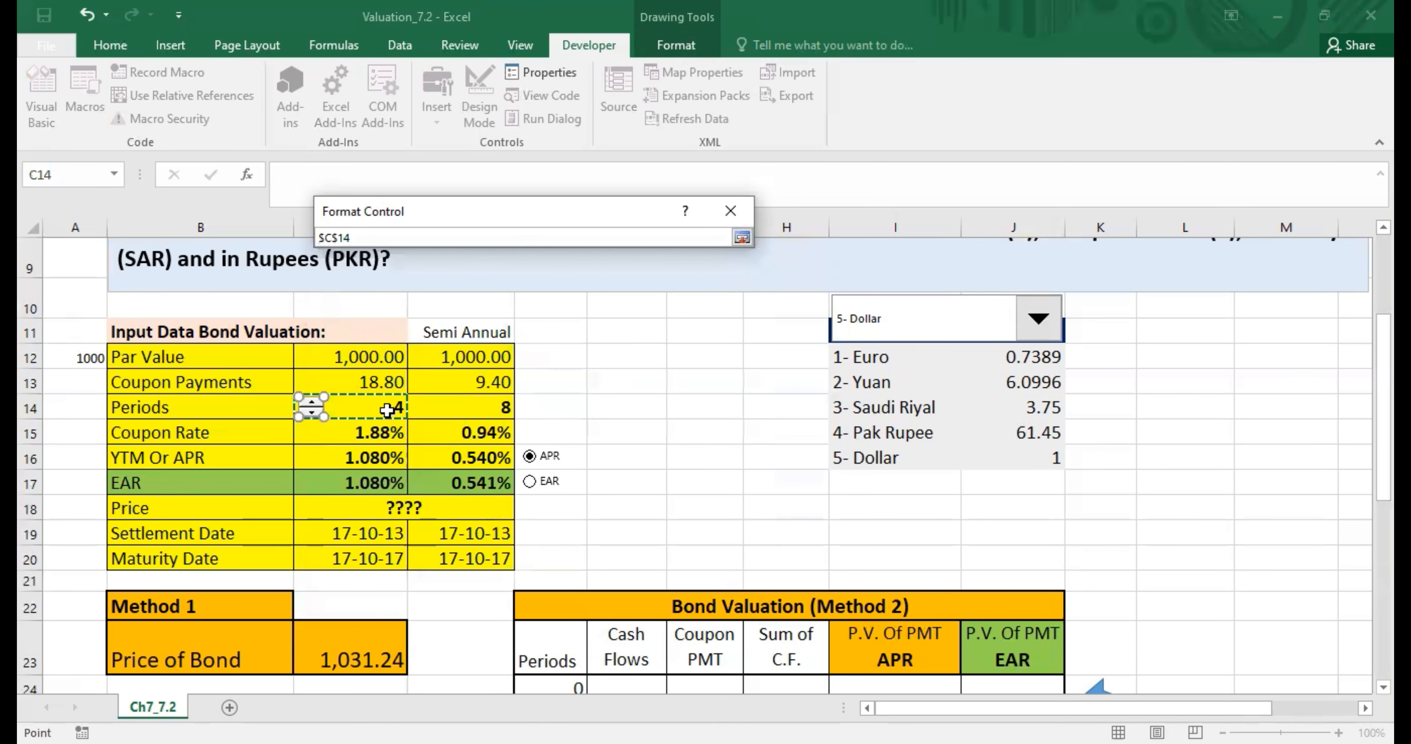
{"action": "key", "text": "Return"}
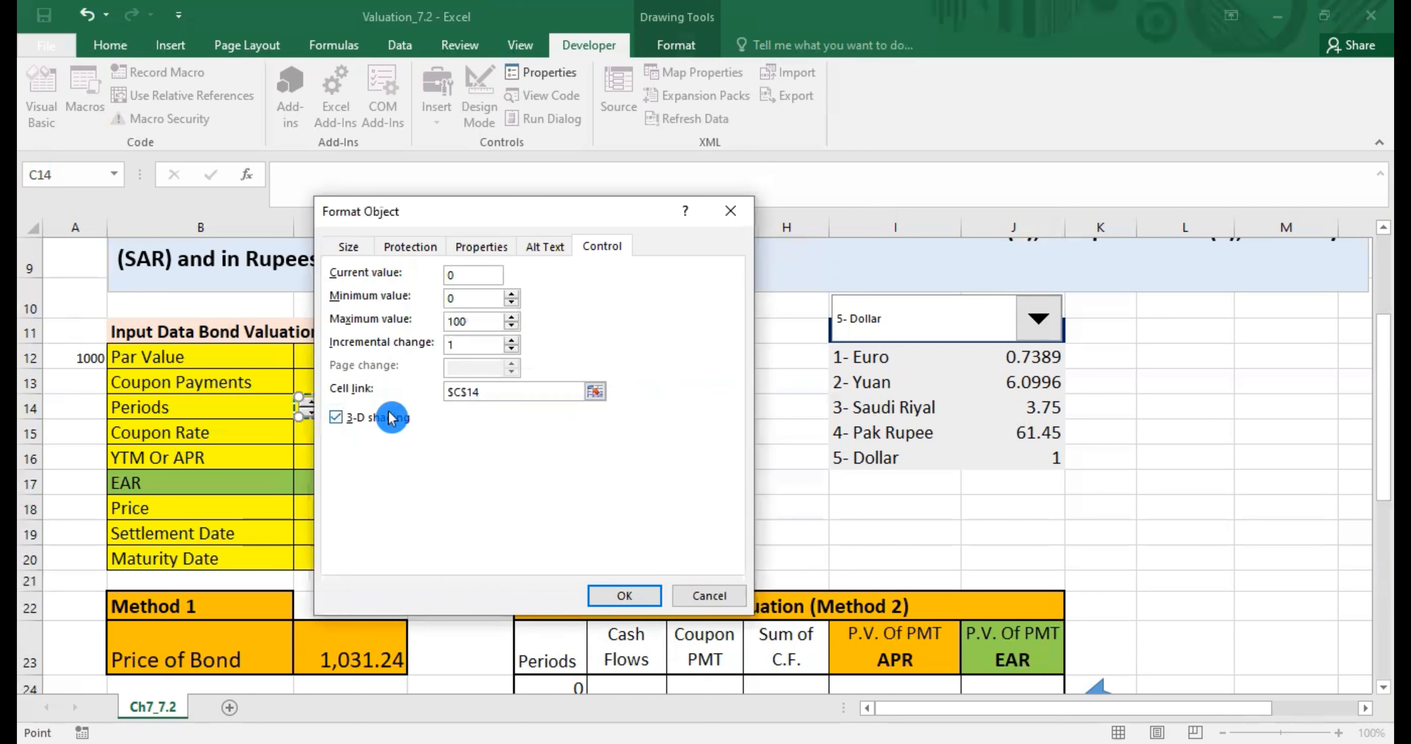
{"action": "left_click", "coordinate": [623, 598]}
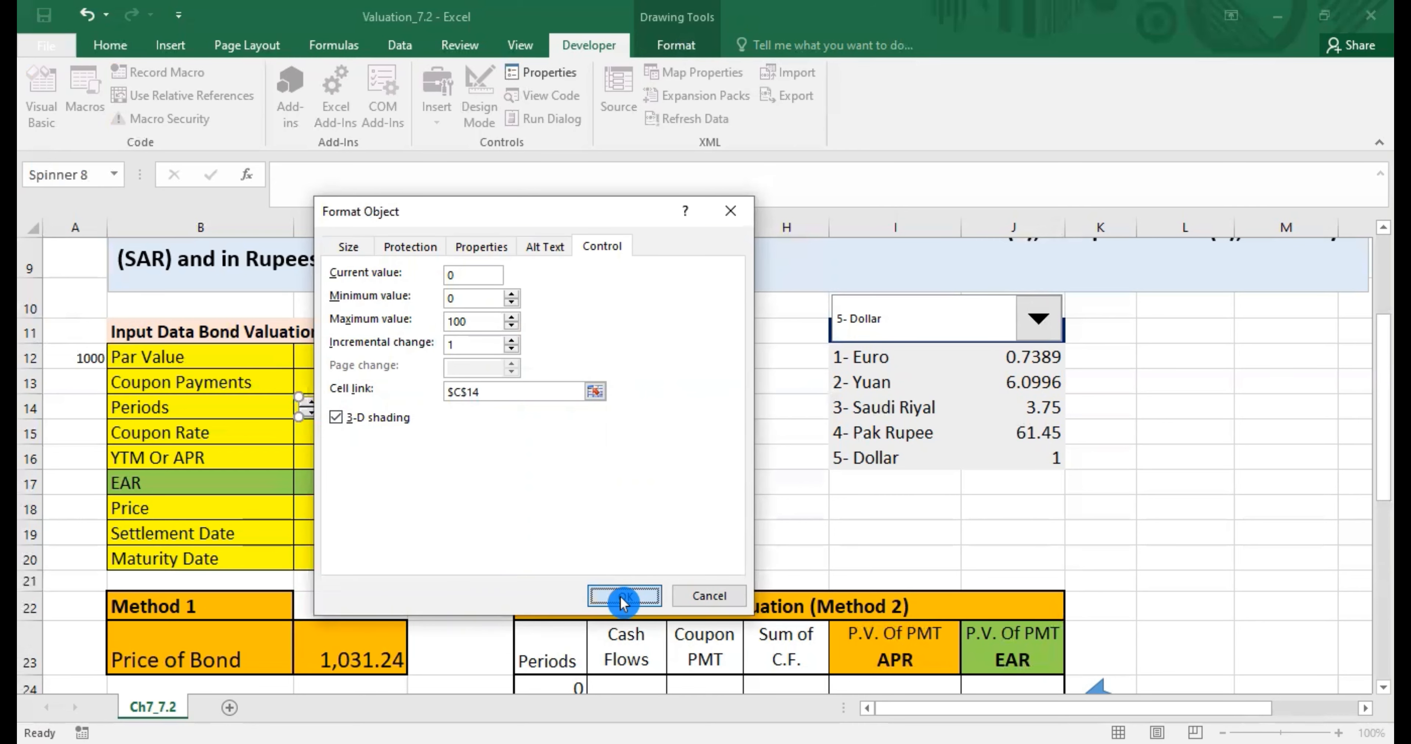
- Test the spinner by raising the annual periods to 1 and then 2, checking the semi-annual periods and bond price cells
{"action": "left_click", "coordinate": [650, 449]}
{"action": "left_click", "coordinate": [365, 406]}
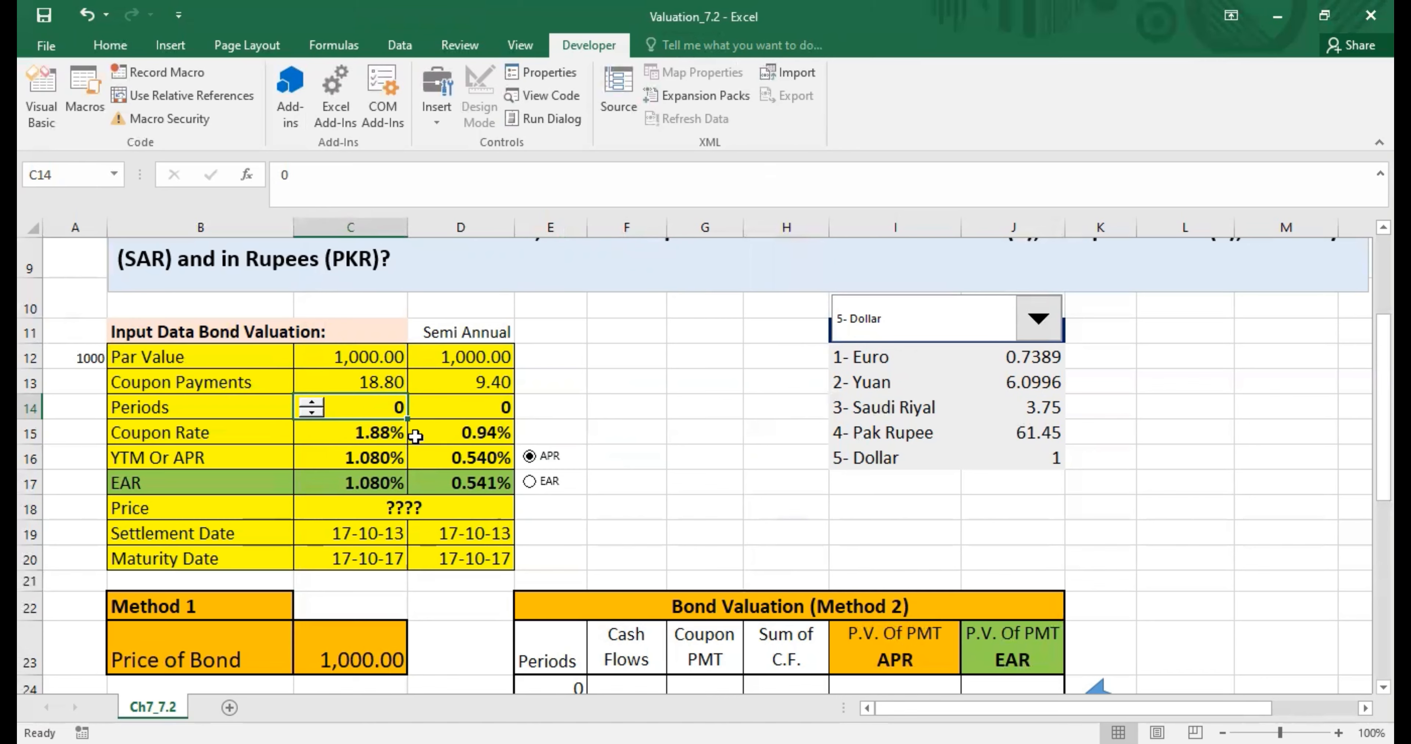
{"action": "left_click", "coordinate": [312, 403]}
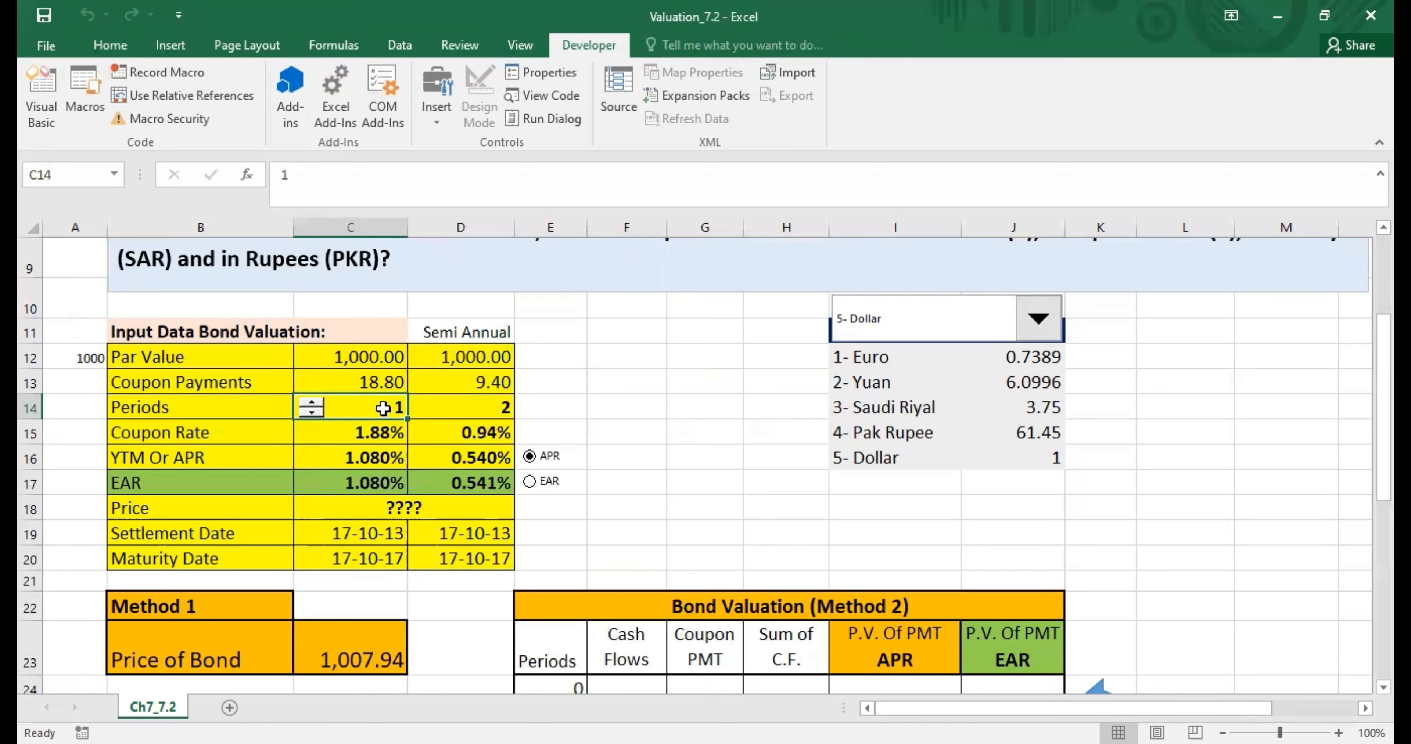
{"action": "left_click", "coordinate": [494, 408]}
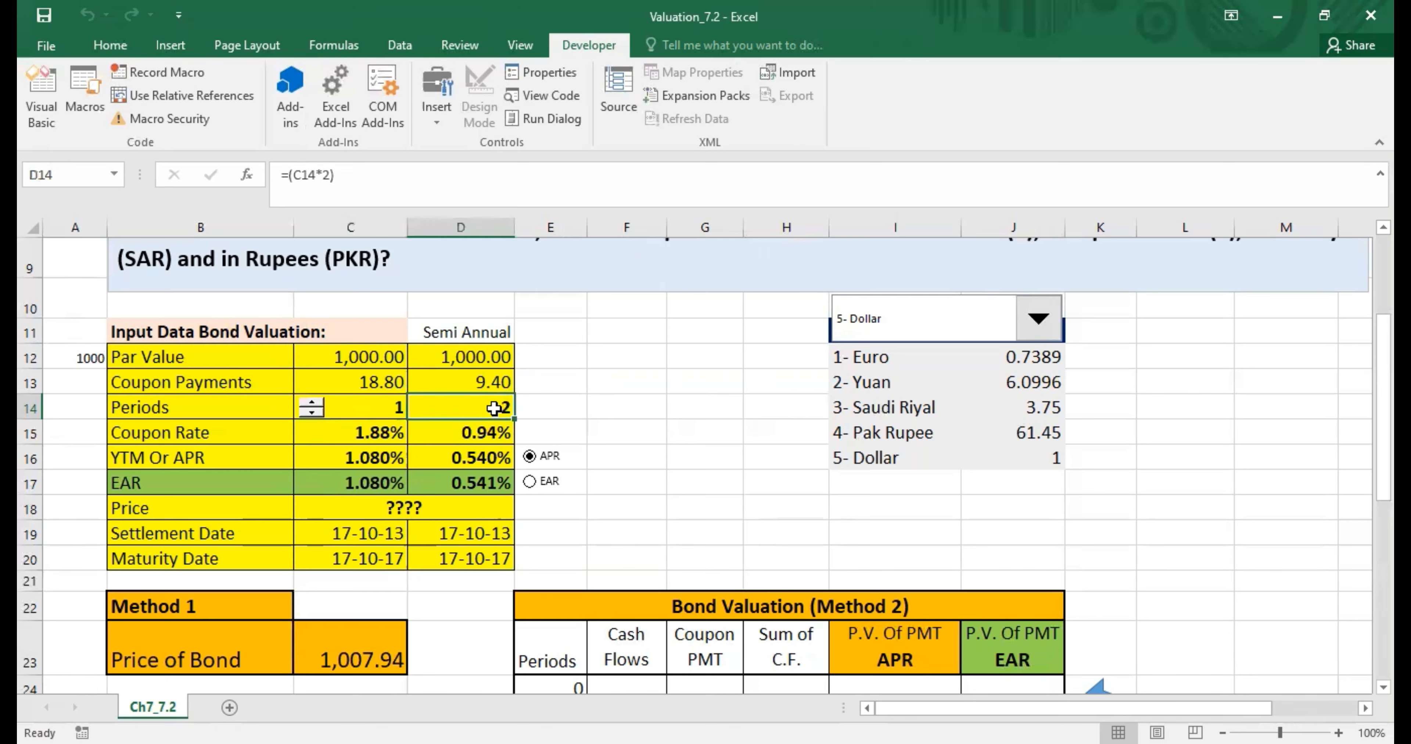
{"action": "left_click", "coordinate": [315, 405]}
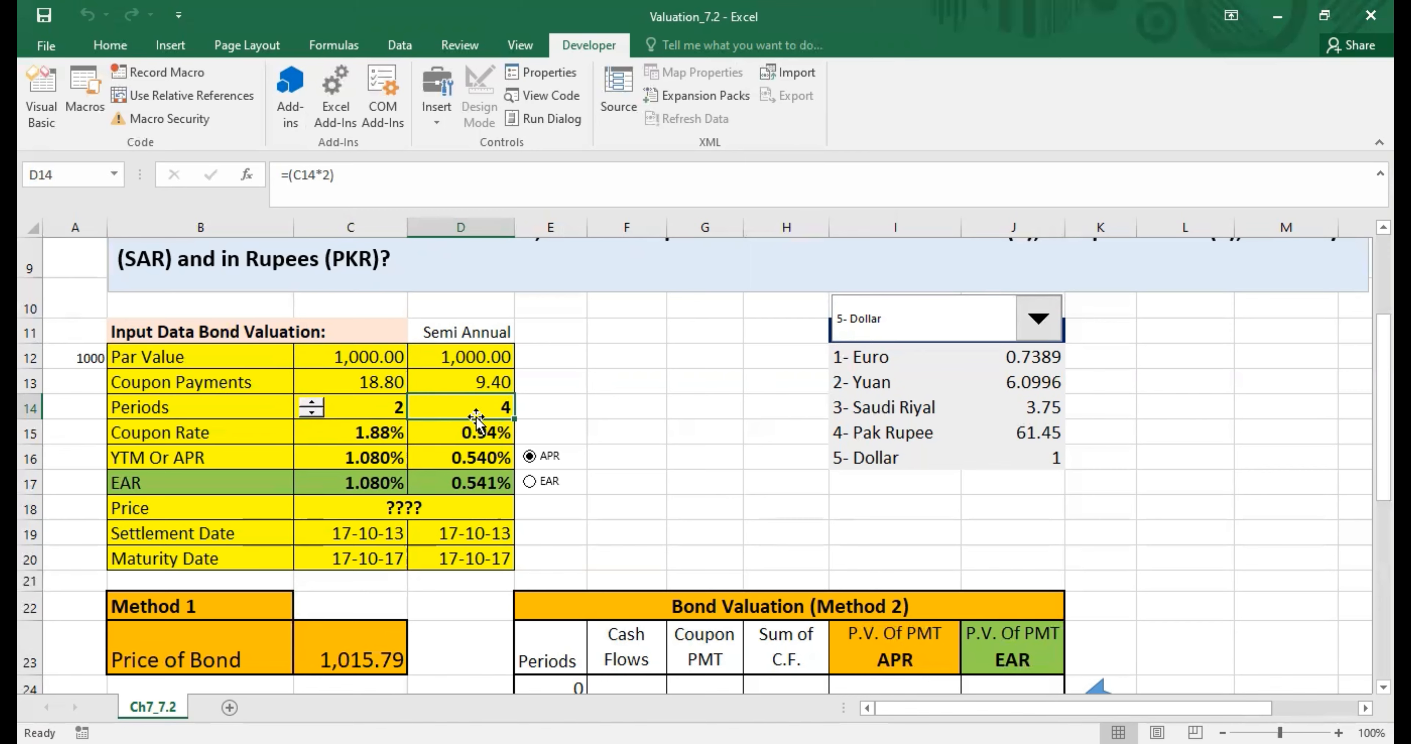
{"action": "left_click", "coordinate": [353, 643]}
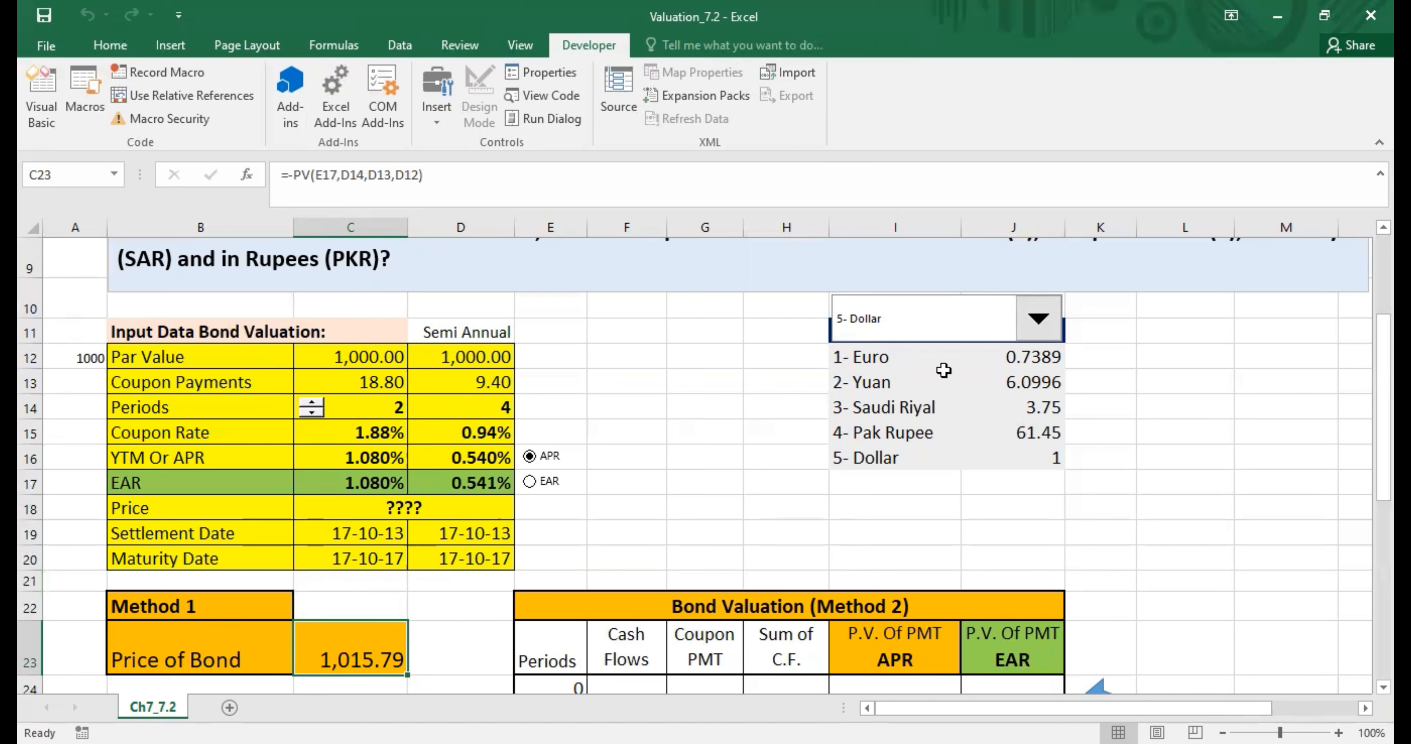
- Switch the currency to 1- Euro, then toggle the yield convention to EAR and back to APR
{"action": "left_click", "coordinate": [1036, 323]}
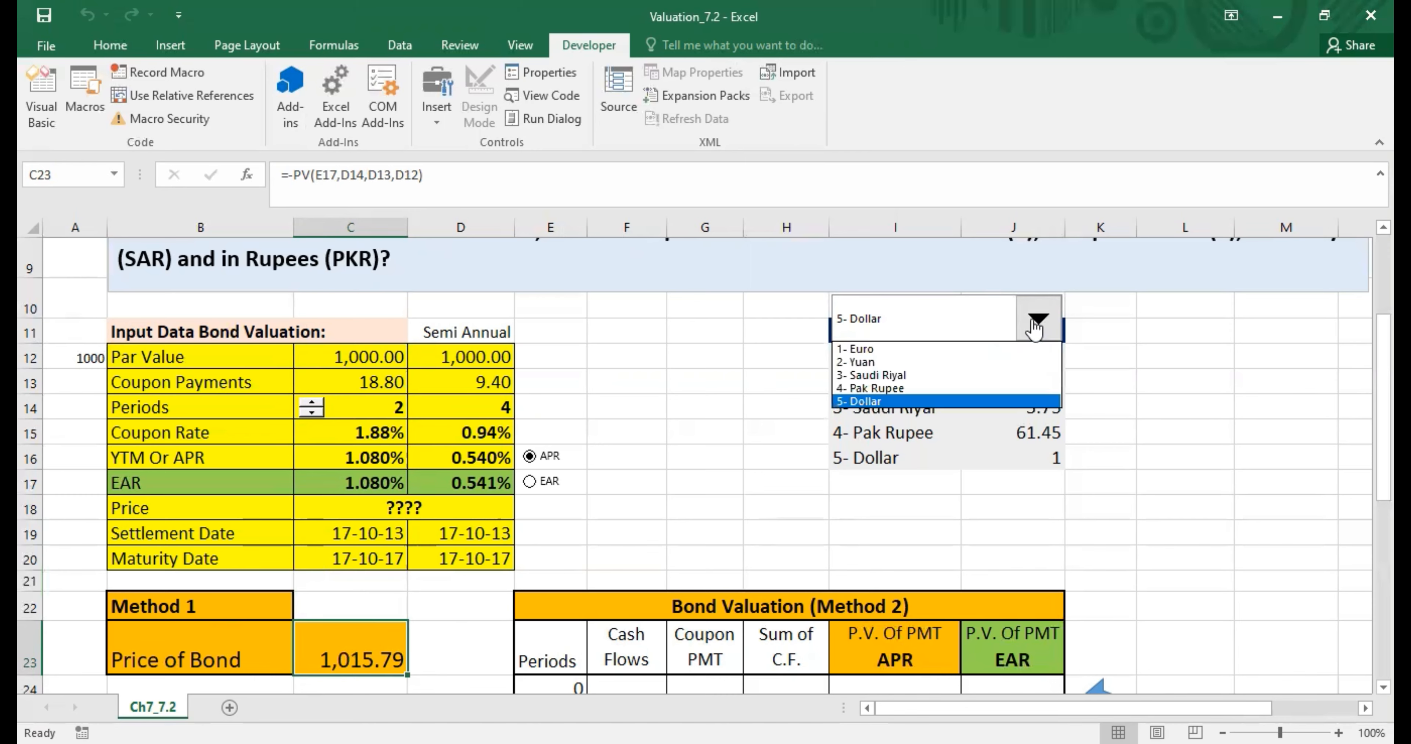
{"action": "left_click", "coordinate": [857, 350]}
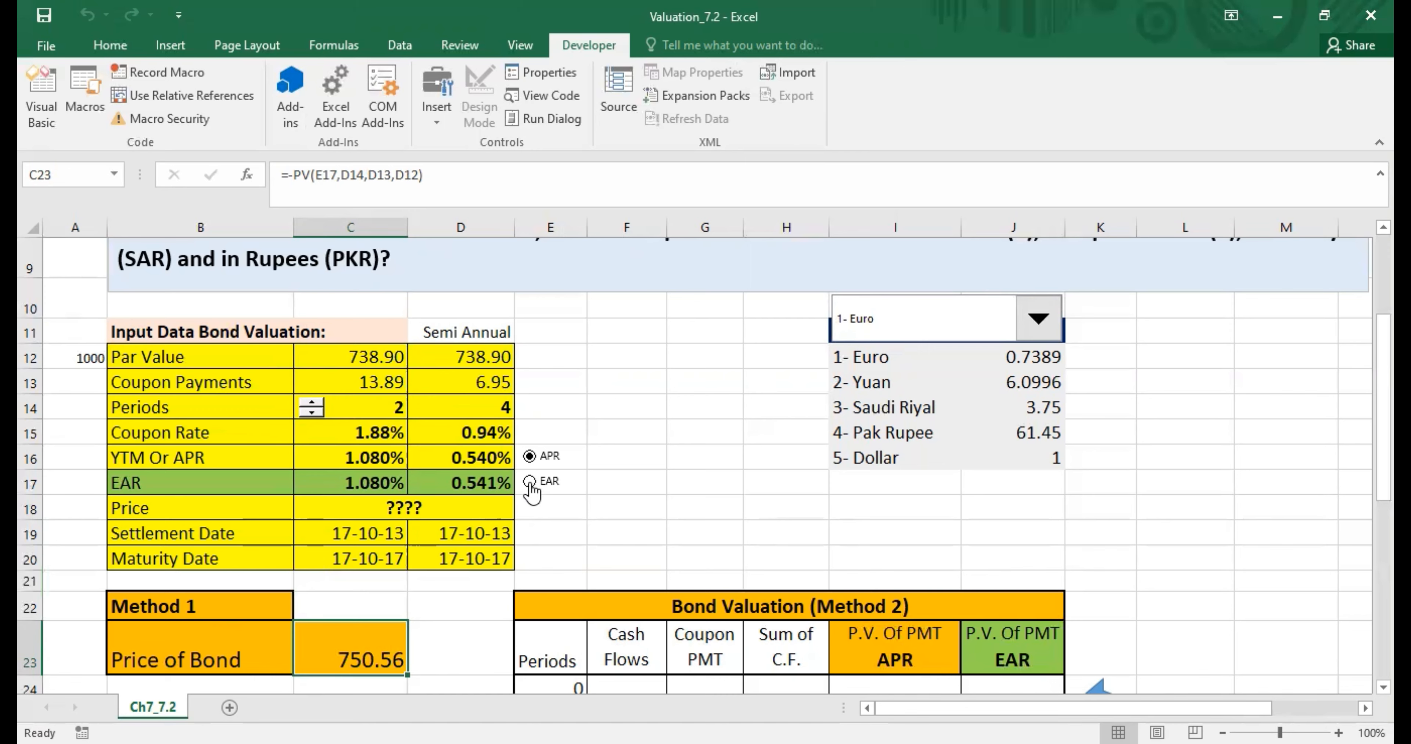
{"action": "left_click", "coordinate": [531, 457]}
{"action": "left_click", "coordinate": [527, 483]}
{"action": "left_click", "coordinate": [529, 458]}
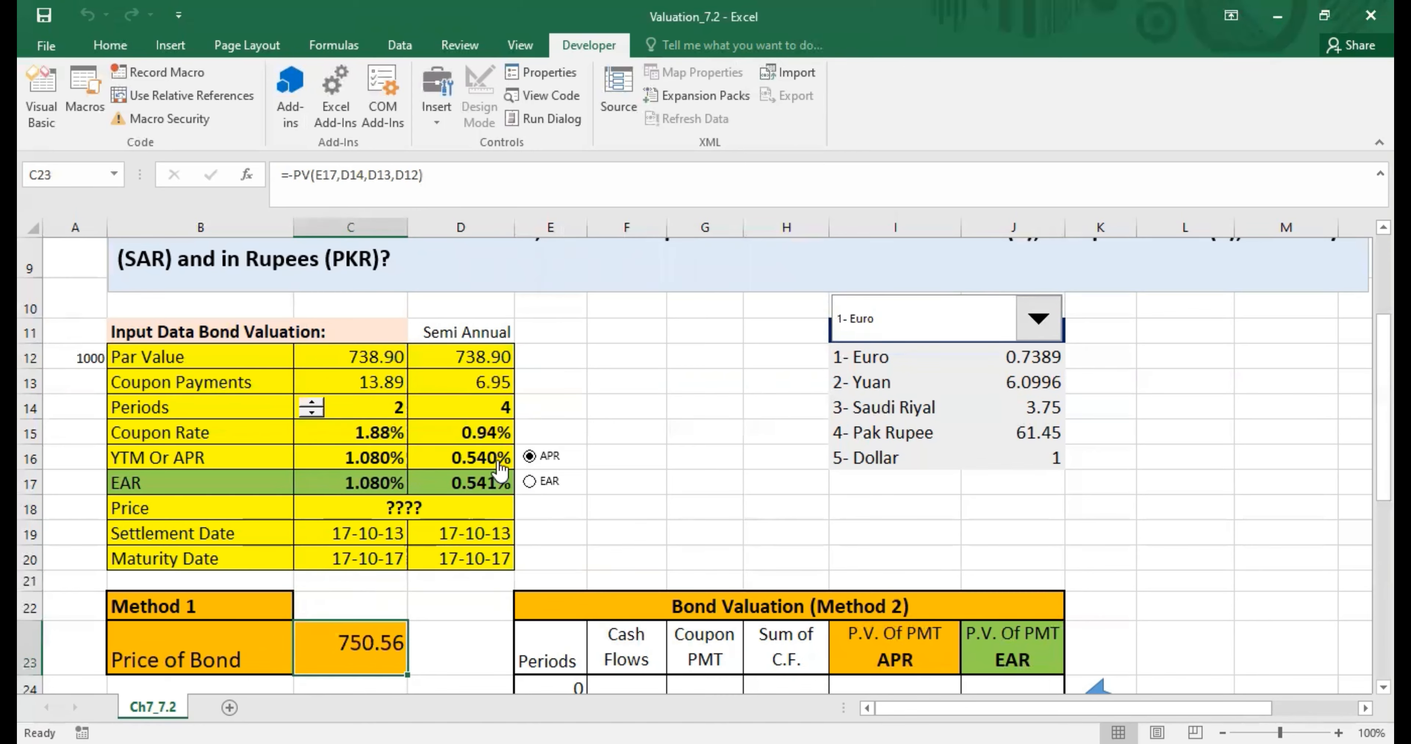
- Raise the annual periods to 4 with the spinner and review the problem statement above the input table
{"action": "left_click", "coordinate": [314, 404]}
{"action": "left_click", "coordinate": [315, 404]}
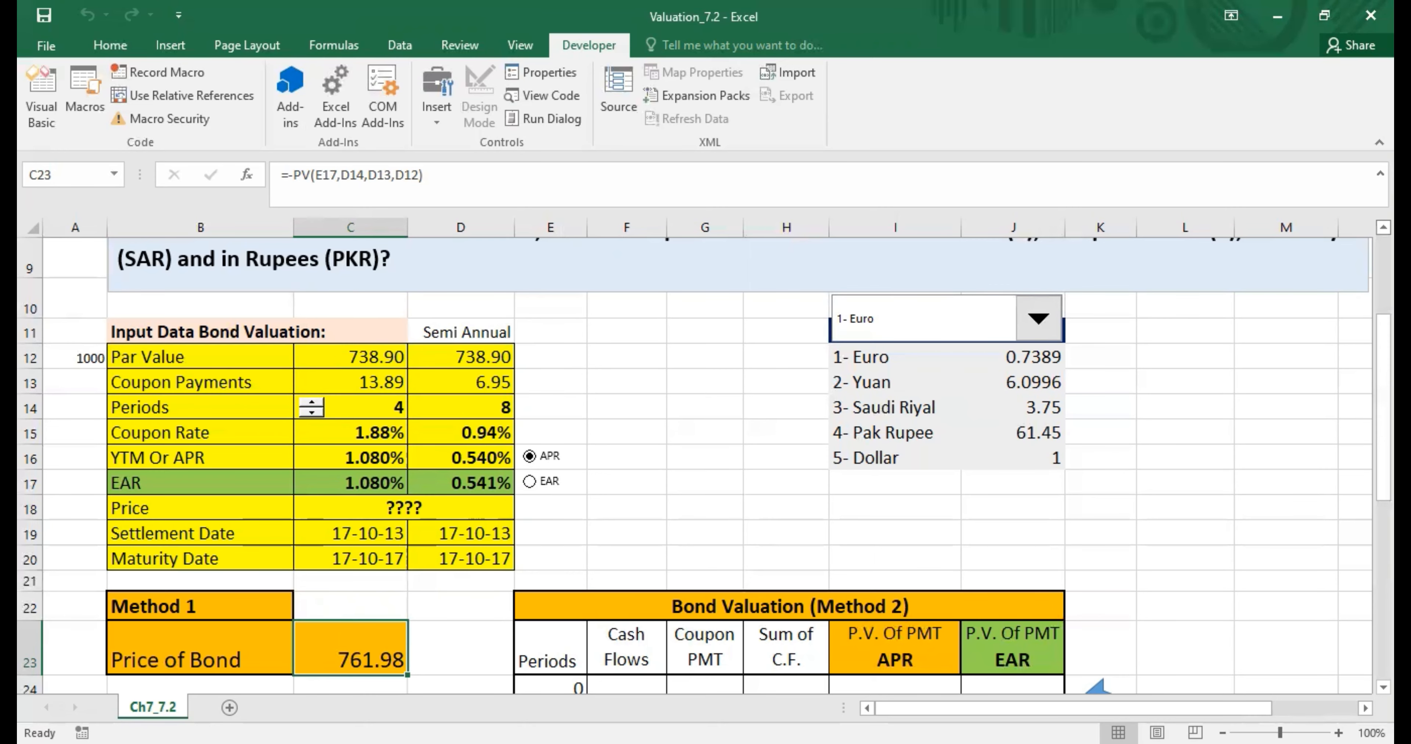
{"action": "scroll", "coordinate": [694, 465], "scroll_direction": "up", "scroll_amount": 1}
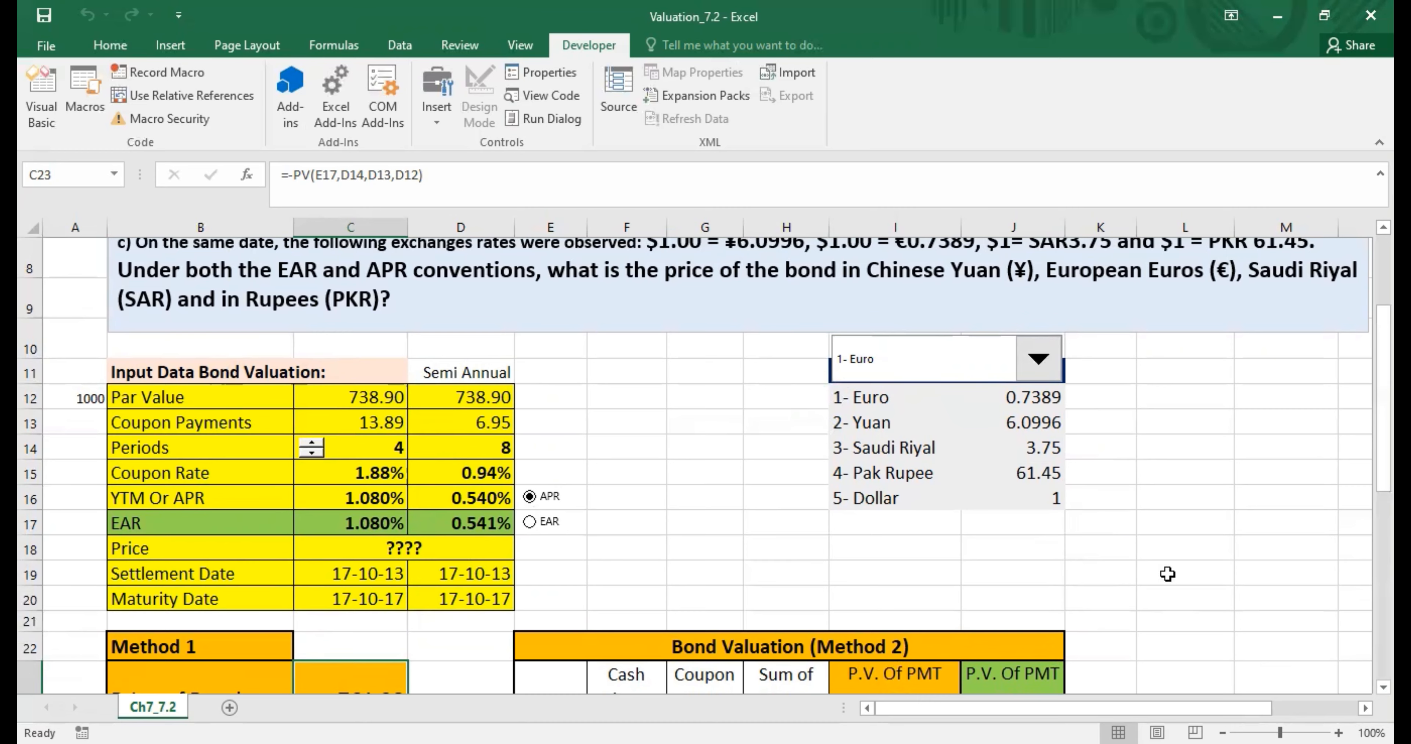
{"action": "left_click", "coordinate": [1383, 688]}
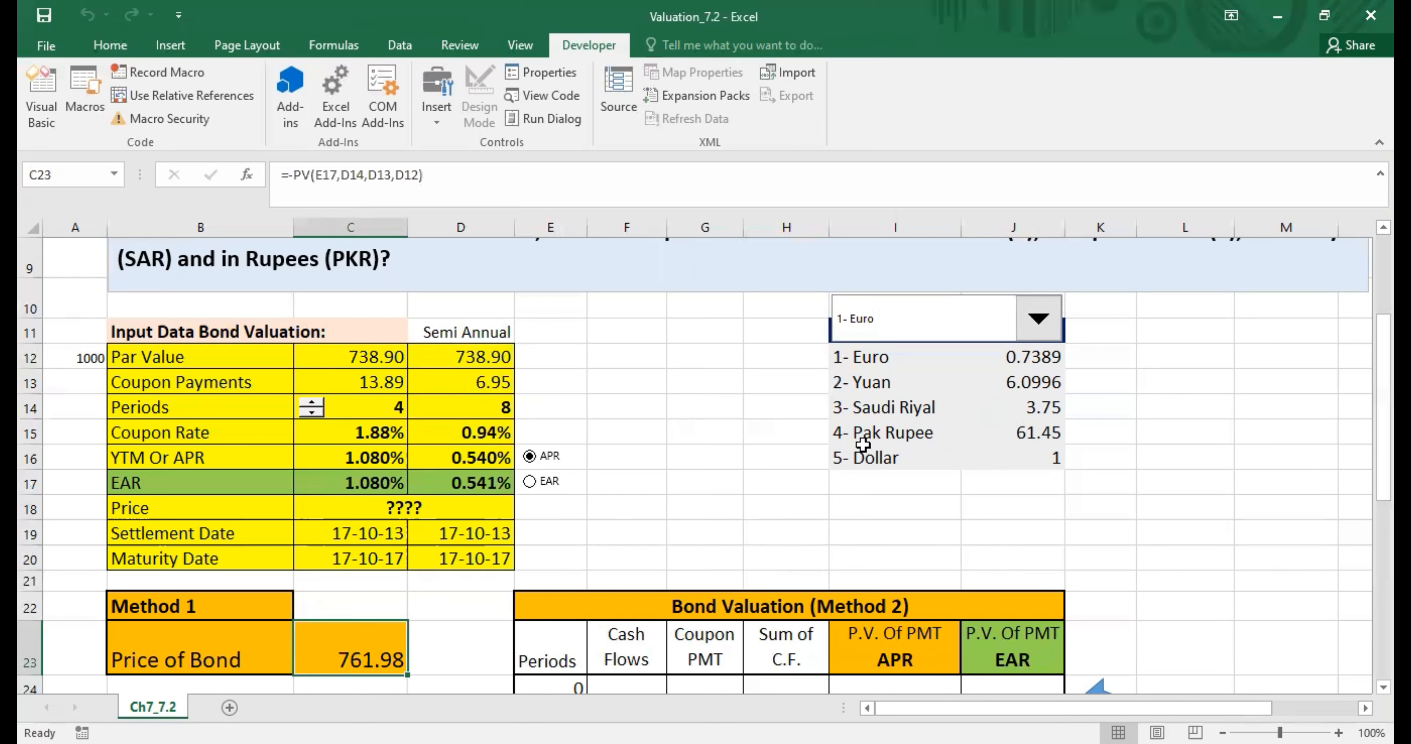
- Update the Euro exchange rate in J12 to 0.8659
{"action": "left_click", "coordinate": [1010, 409]}
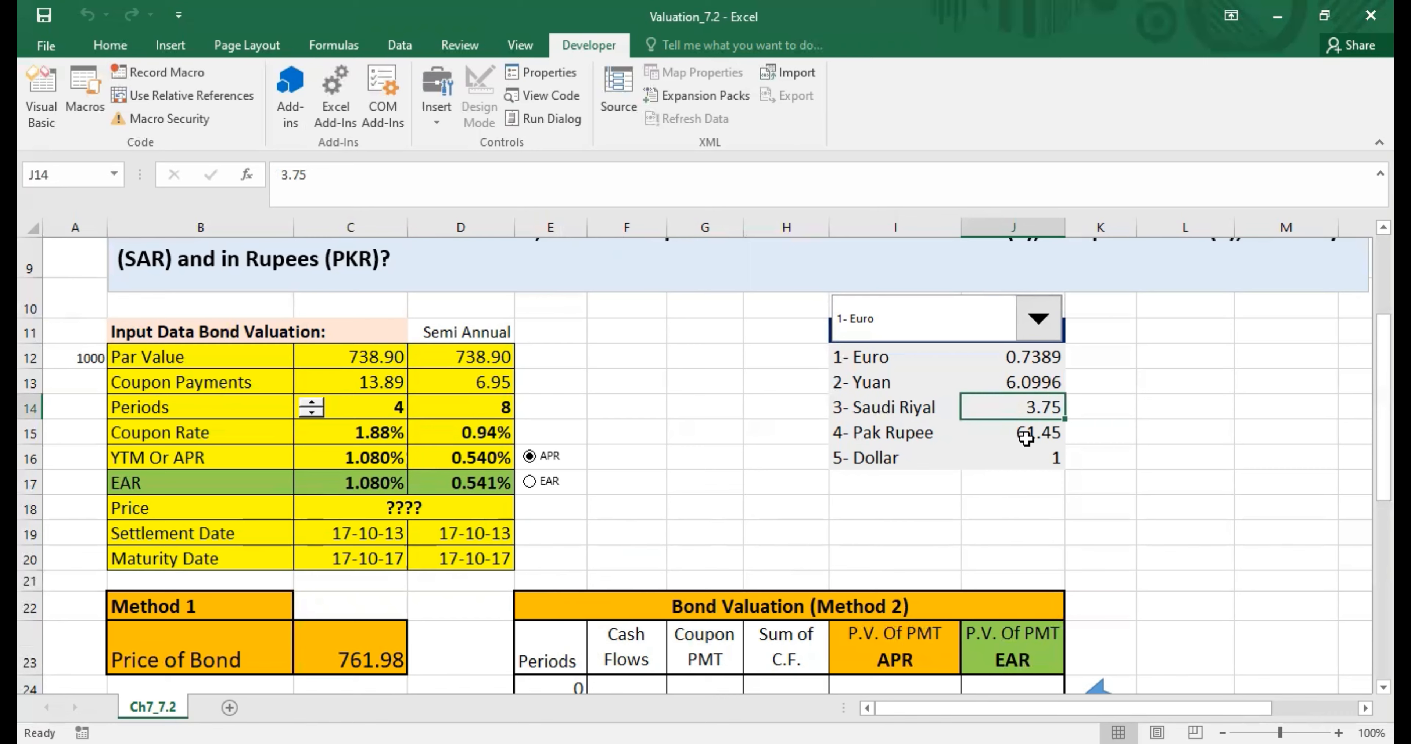
{"action": "left_click", "coordinate": [1031, 359]}
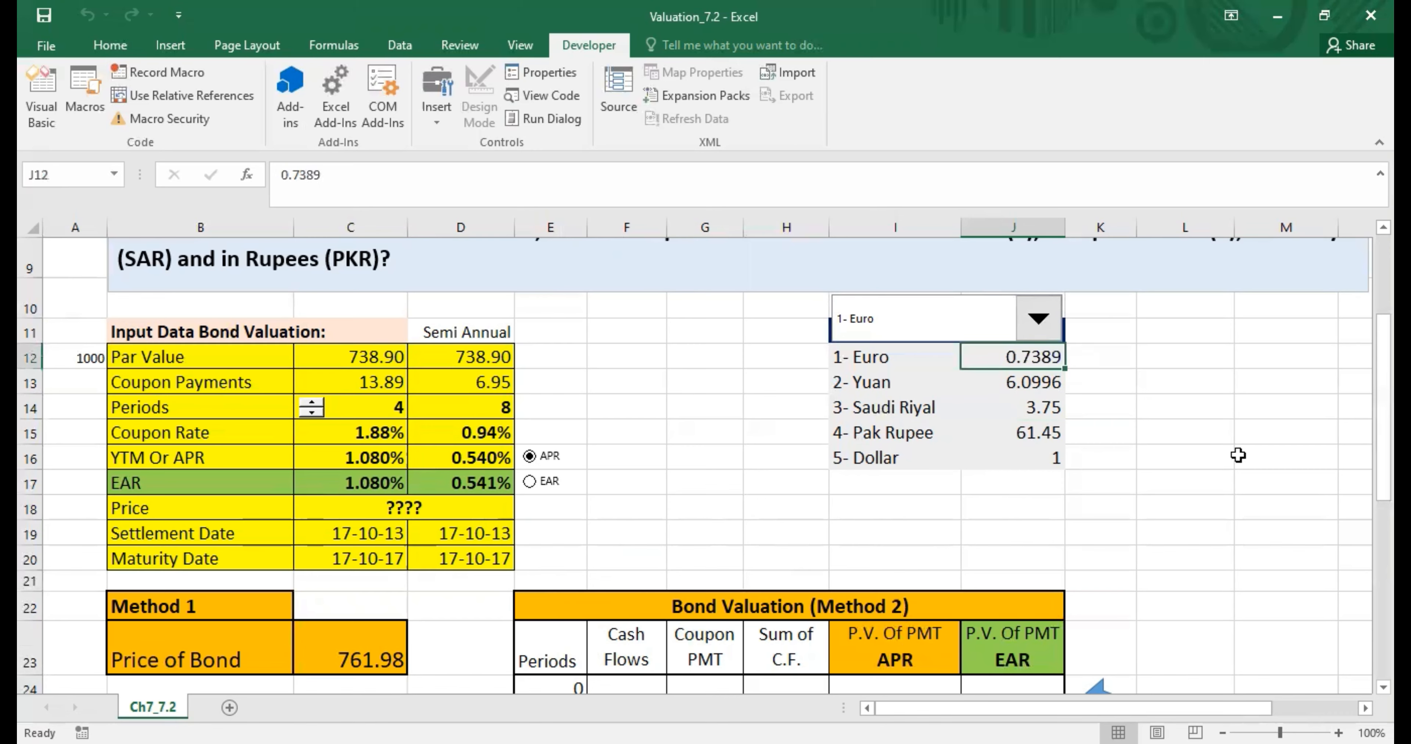
{"action": "type", "text": "0.8"}
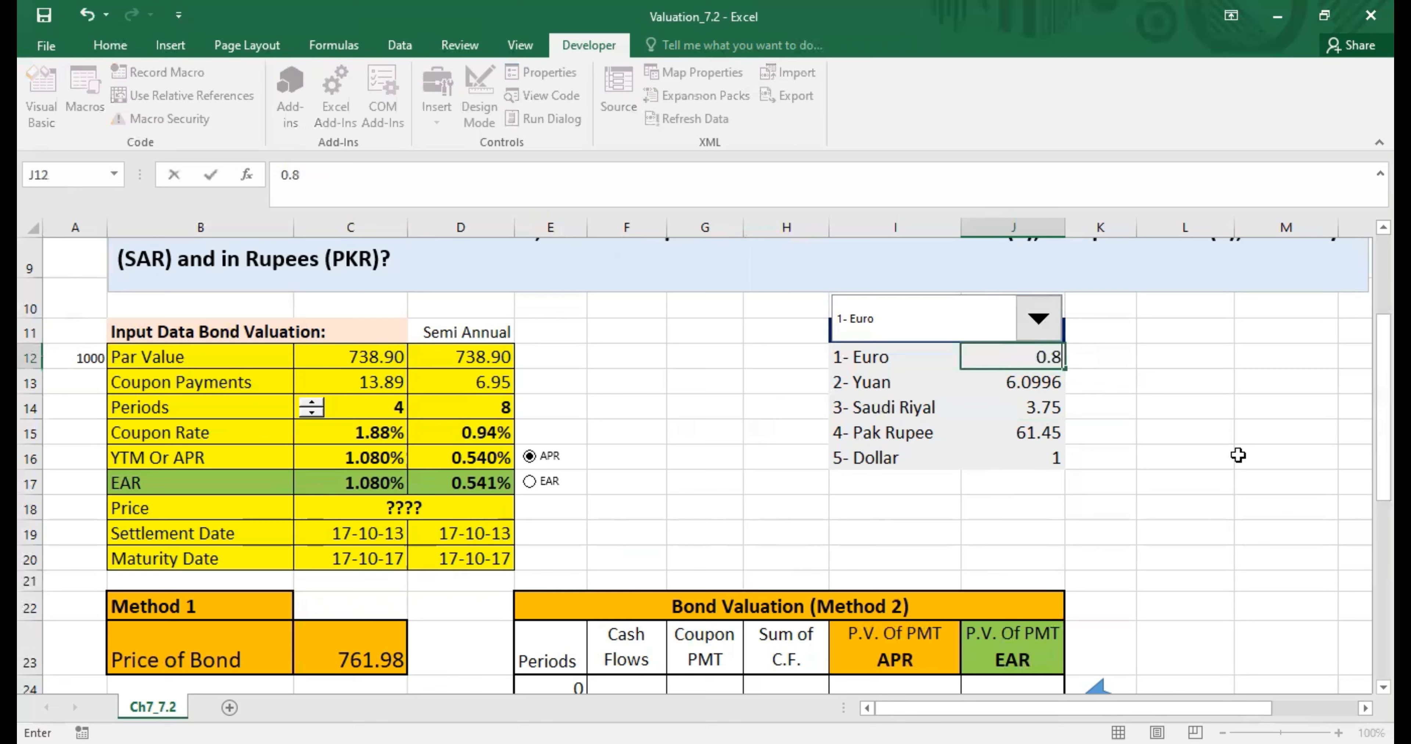
{"action": "type", "text": "659"}
{"action": "key", "text": "Return"}
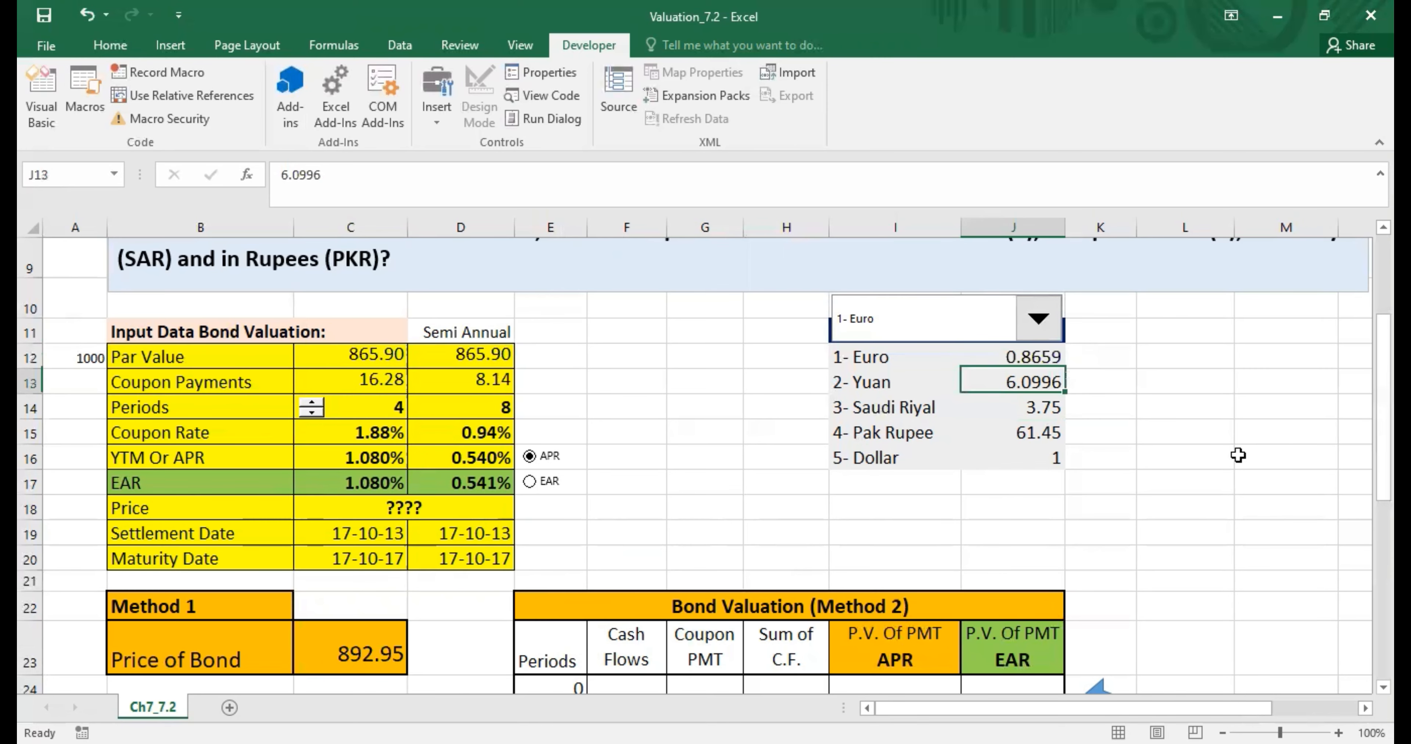
- Check the converted par value and the Method 1 bond price formula after the exchange rate change
{"action": "left_click", "coordinate": [338, 353]}
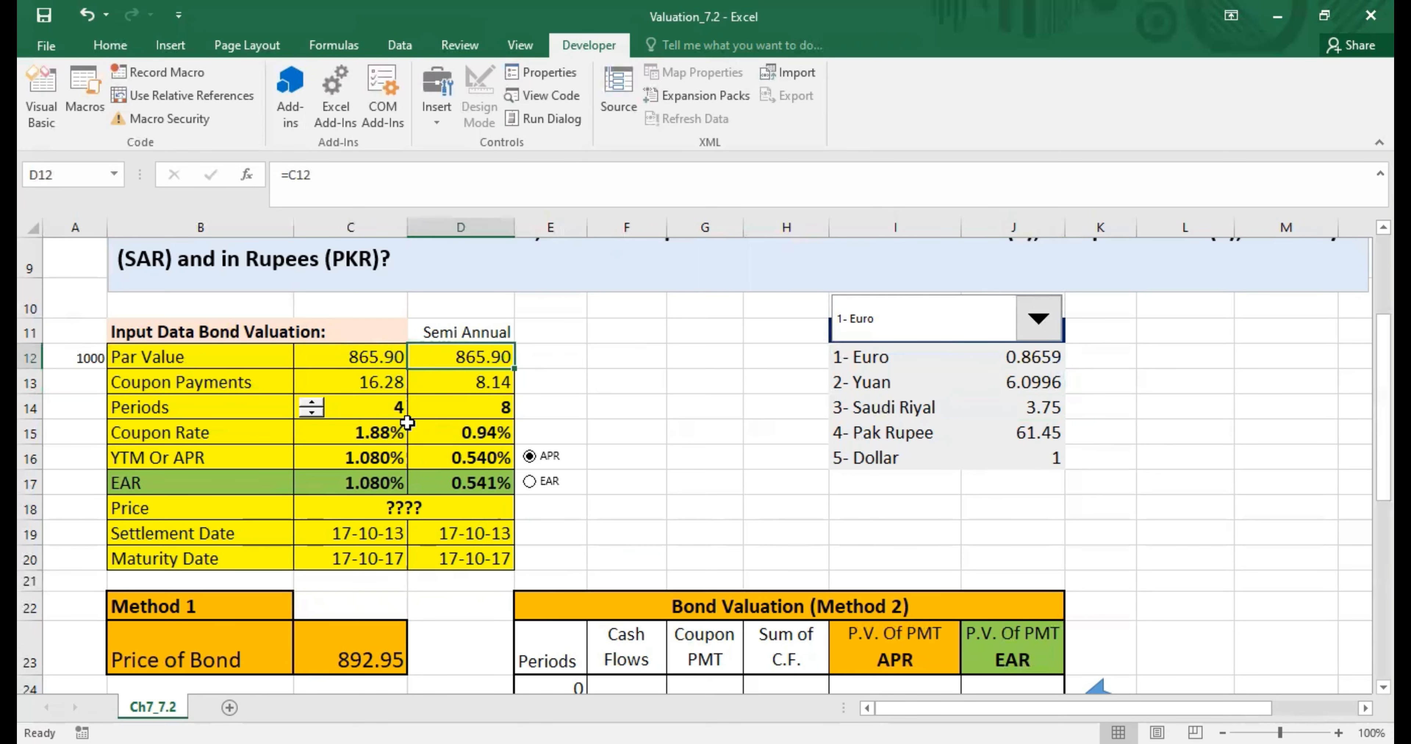
{"action": "left_click", "coordinate": [349, 664]}
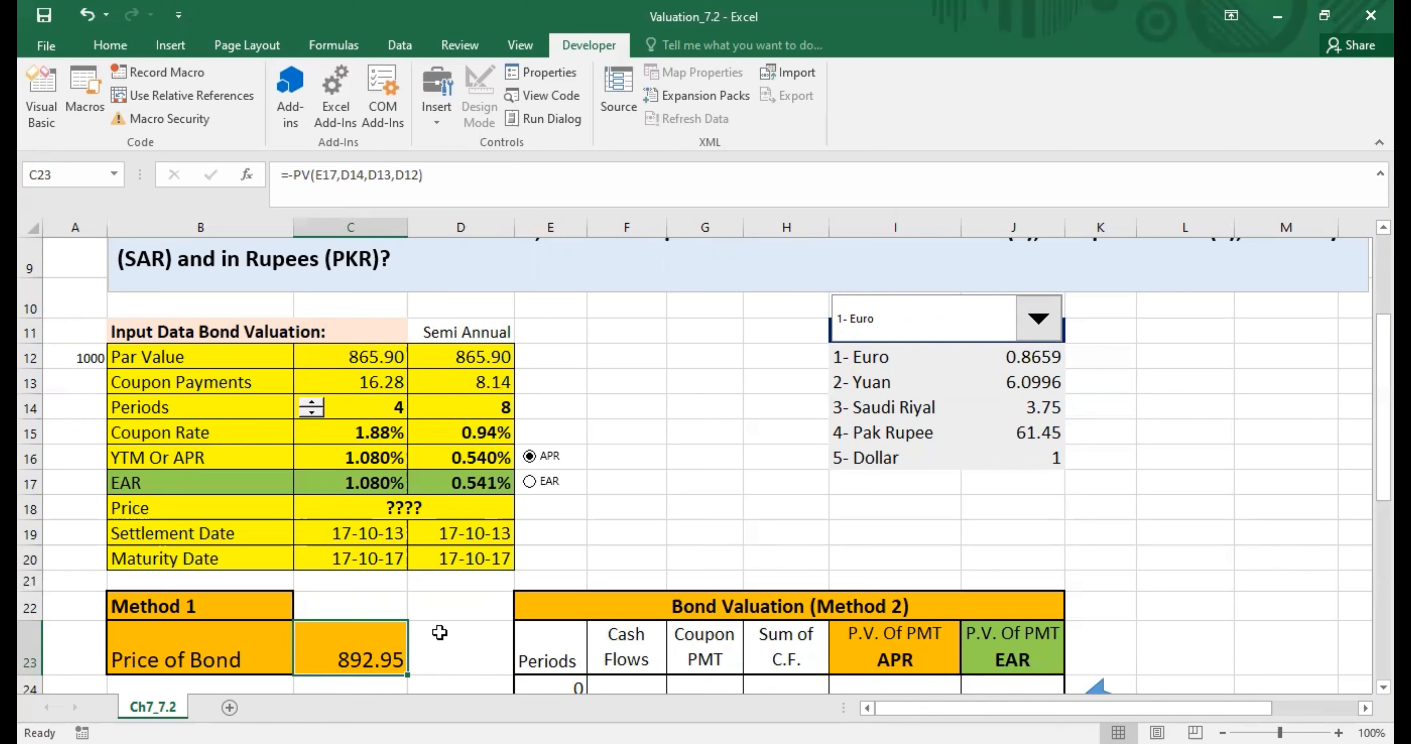
{"action": "left_click", "coordinate": [526, 47]}
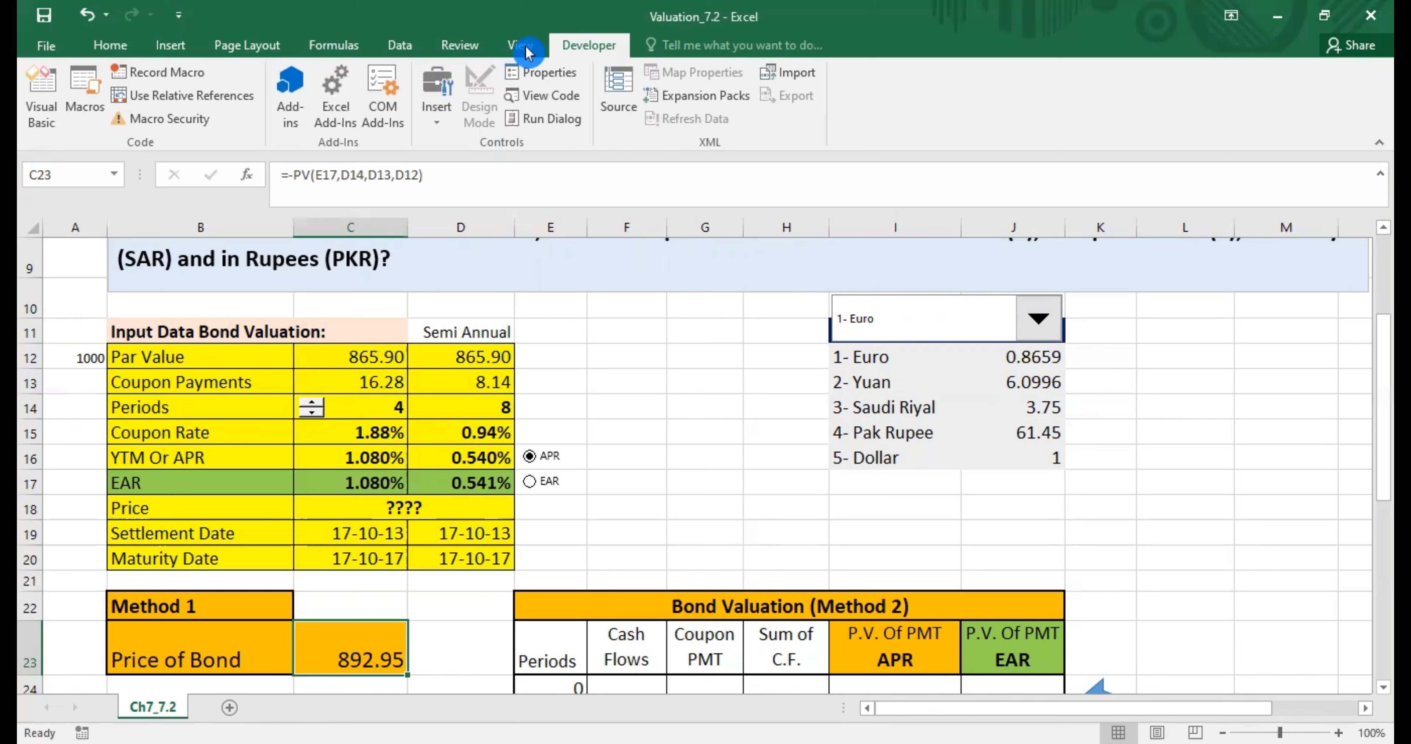